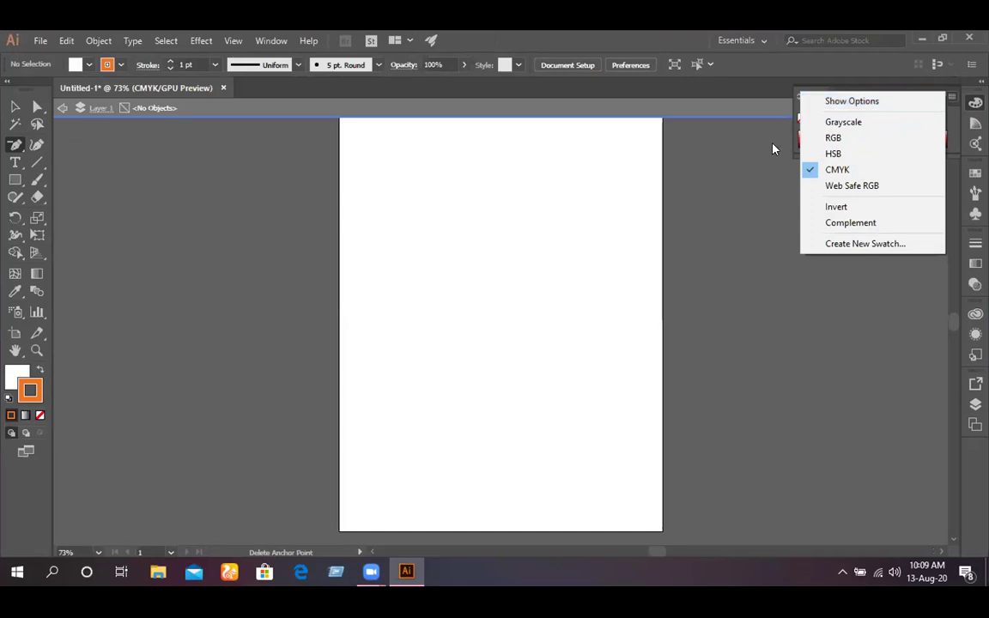
Show the full set of color options and expand the collapsed panel dock
left_click(877, 103)
left_click(979, 83)
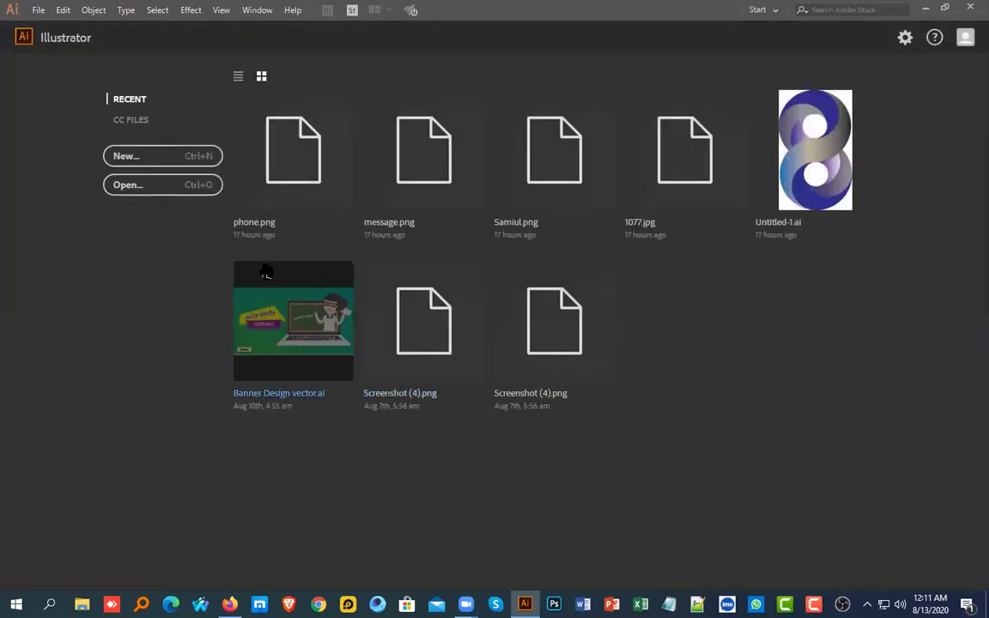
Create a new print document from the Letter preset and reset the Essentials workspace
left_click(165, 168)
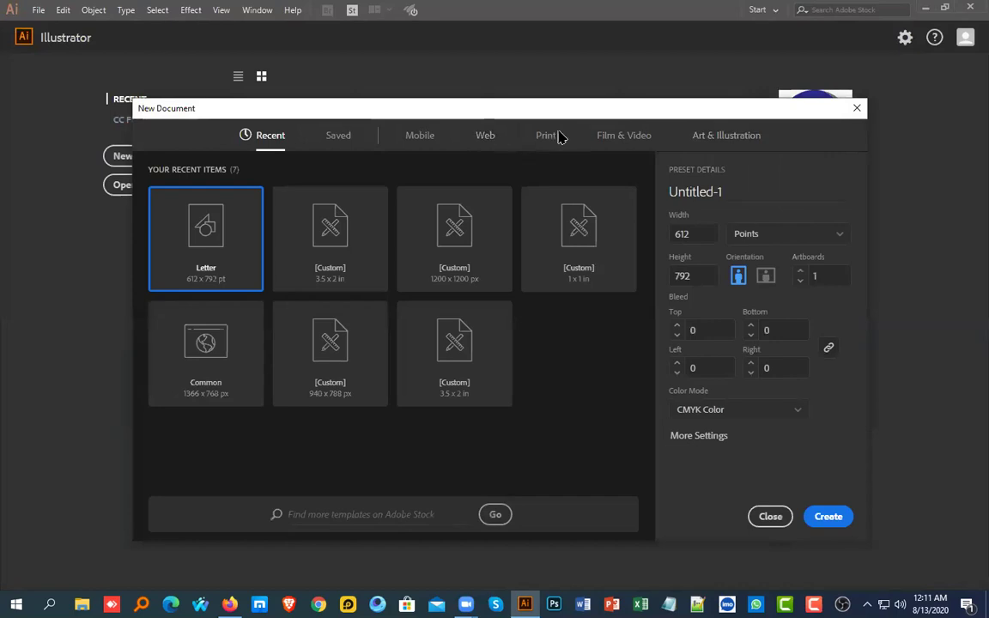
left_click(549, 136)
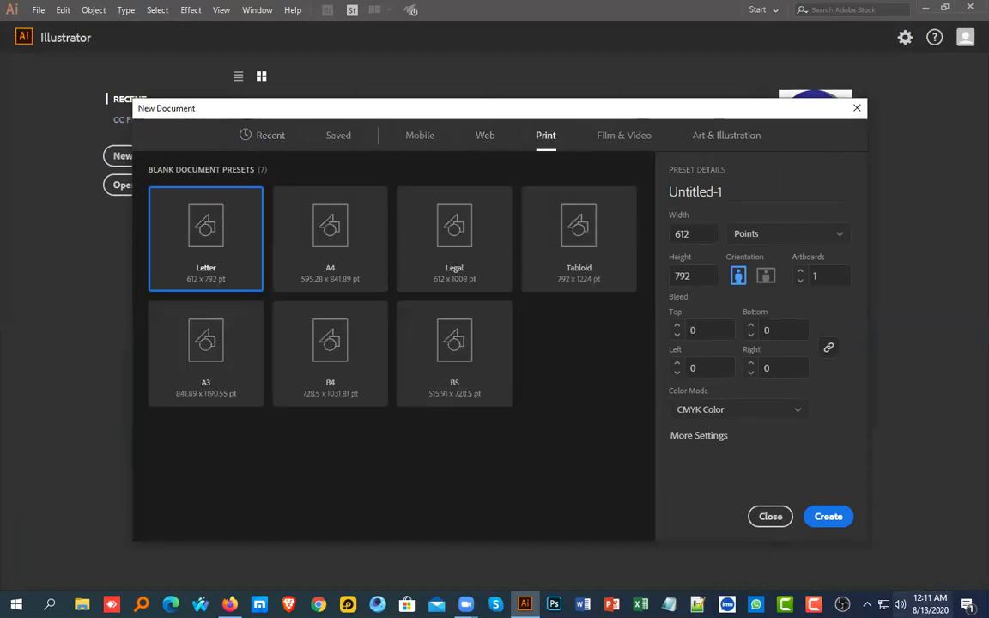
left_click(843, 514)
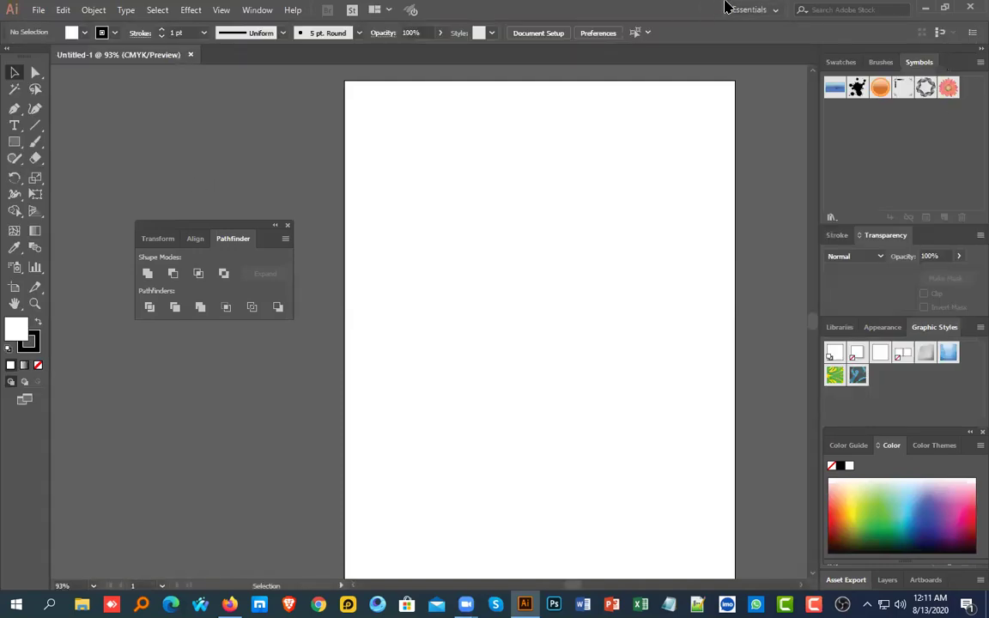
left_click(755, 9)
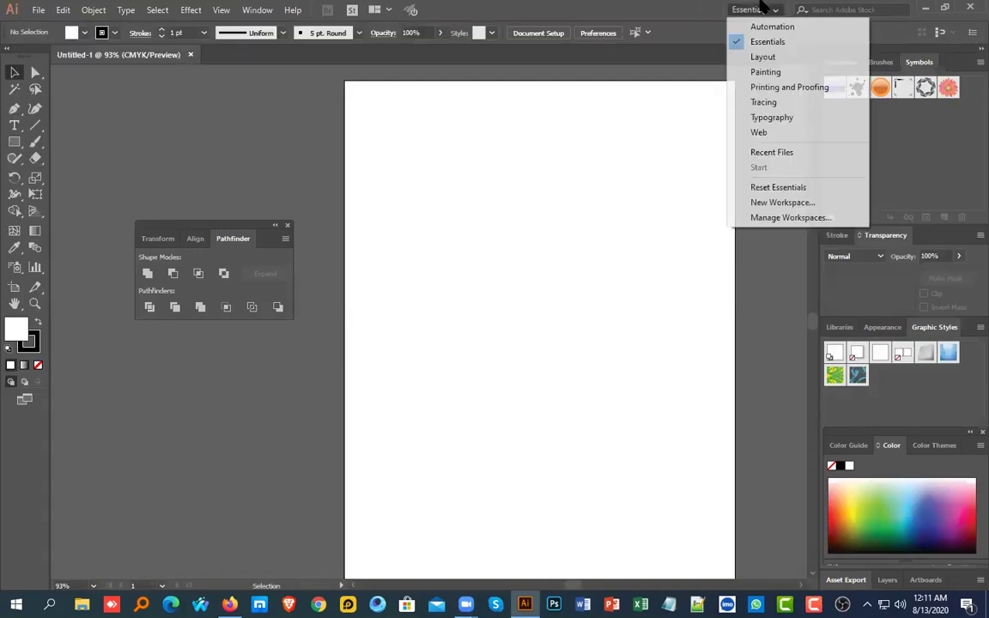
left_click(778, 187)
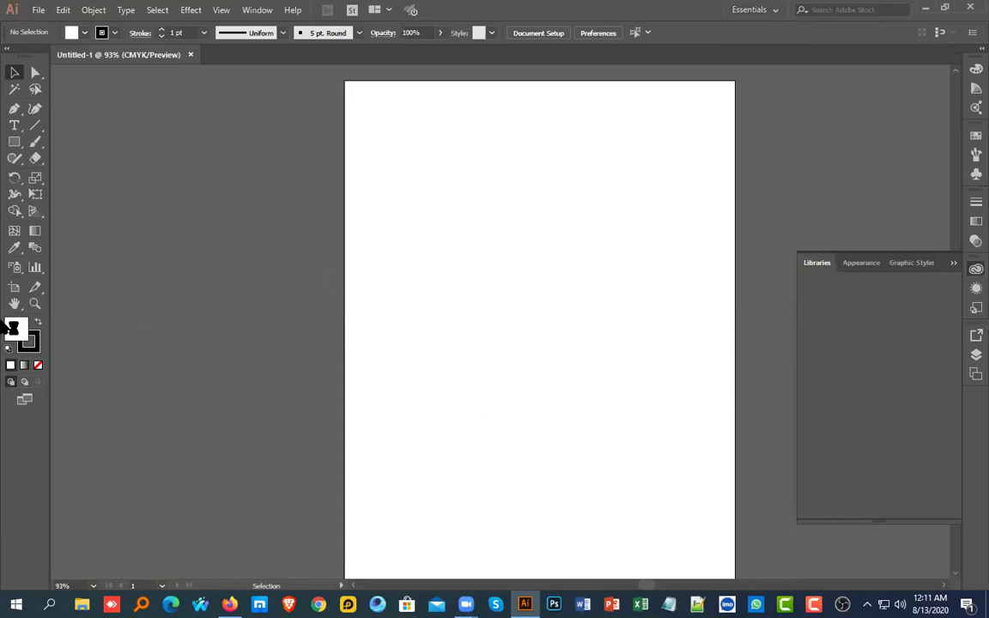
Draw a large rounded rectangle in the upper half of the artboard
left_click_drag(8, 146, 100, 163)
left_click_drag(18, 143, 94, 158)
left_click_drag(413, 170, 669, 352)
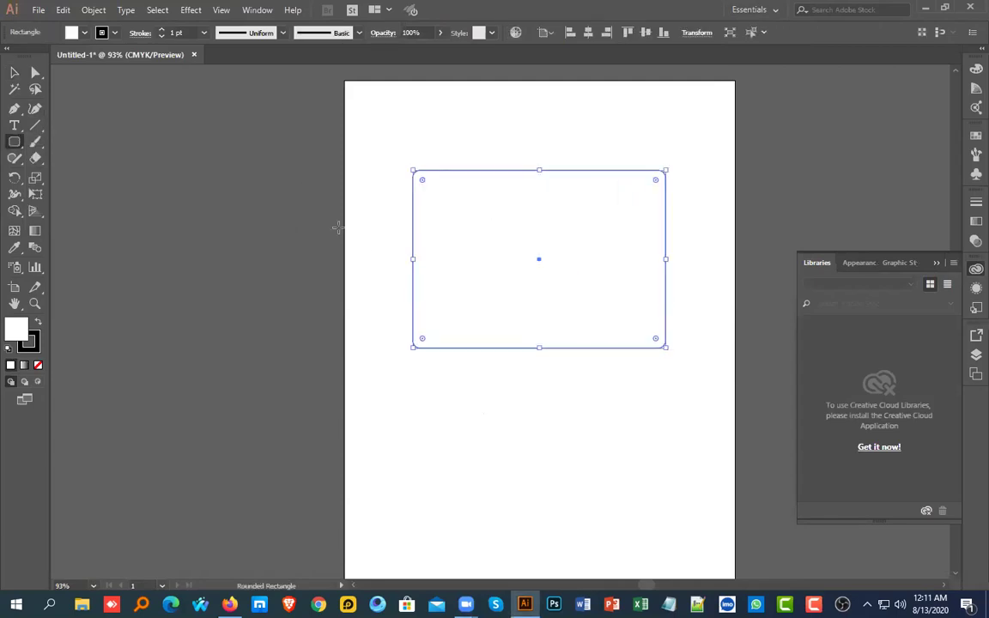
Remove the rounded rectangle's stroke and fill the shape with a solid green swatch
left_click(12, 71)
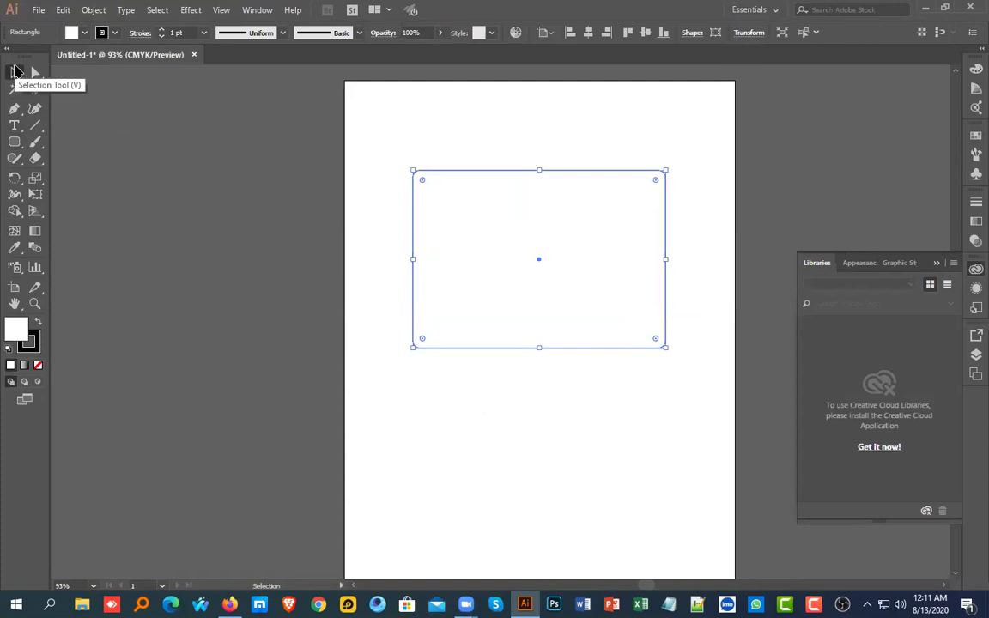
left_click(39, 365)
left_click(39, 364)
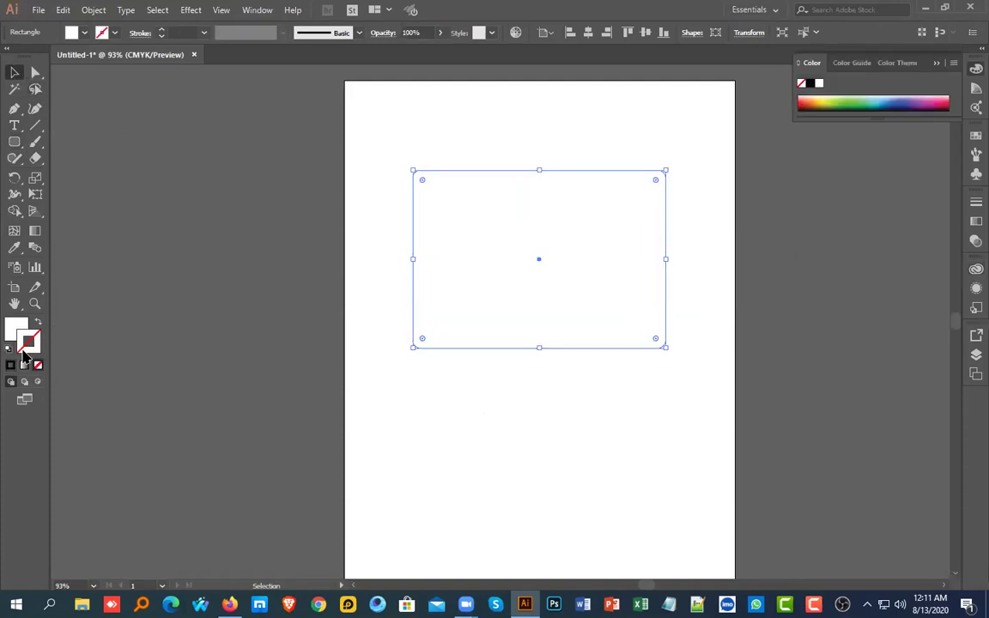
left_click(81, 33)
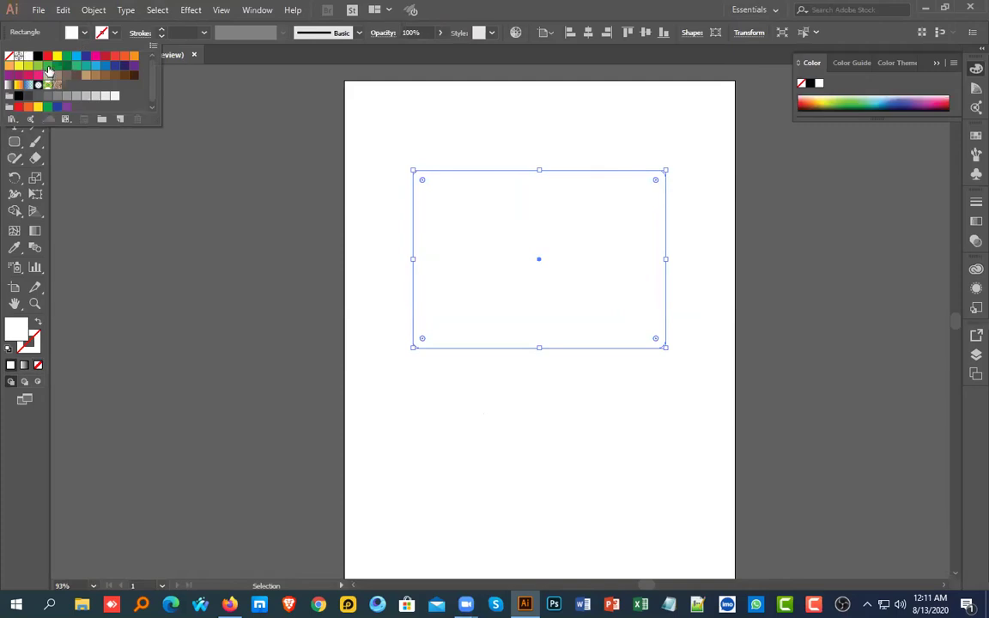
left_click(48, 65)
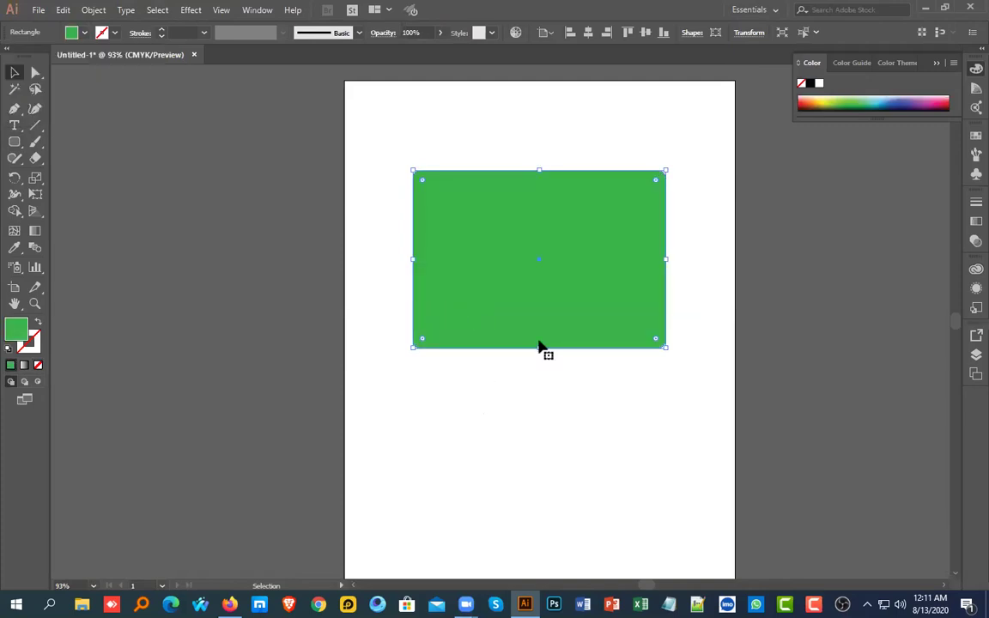
Fill the rounded rectangle with a linear gradient and set the gradient's starting stop to yellow
left_click(973, 52)
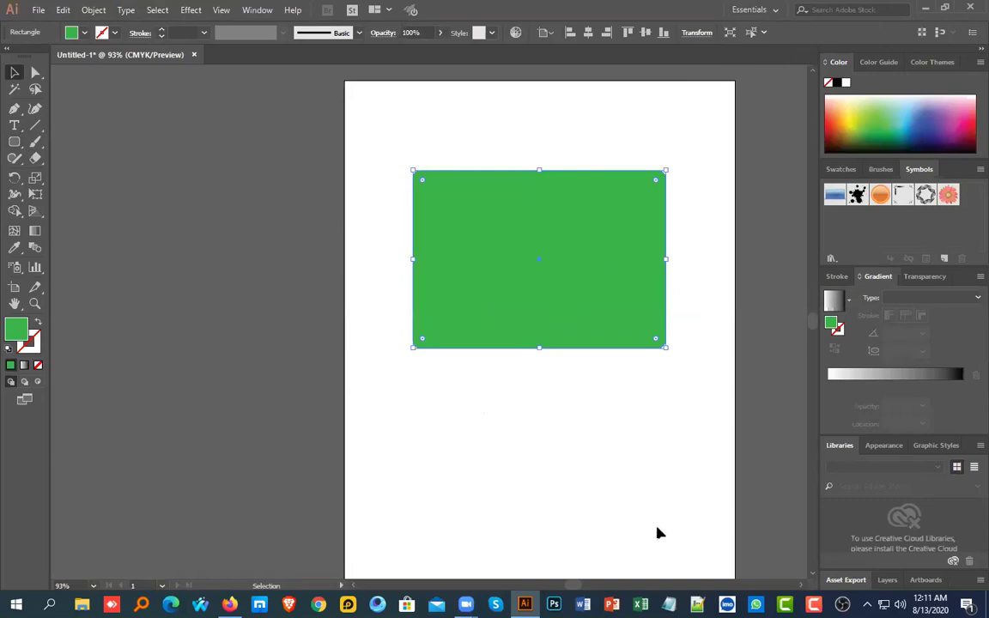
left_click(860, 383)
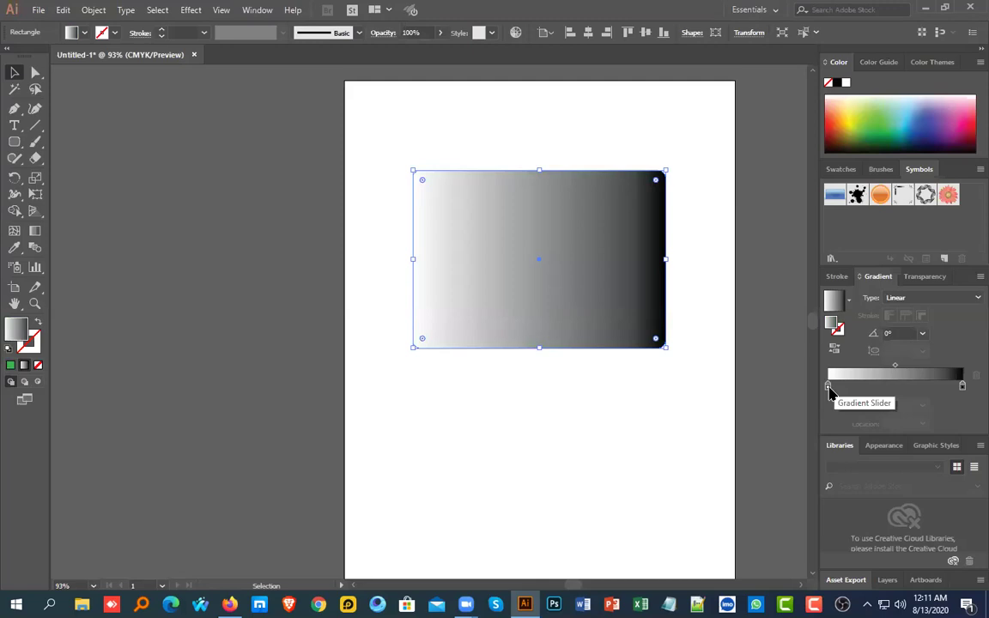
left_click(828, 386)
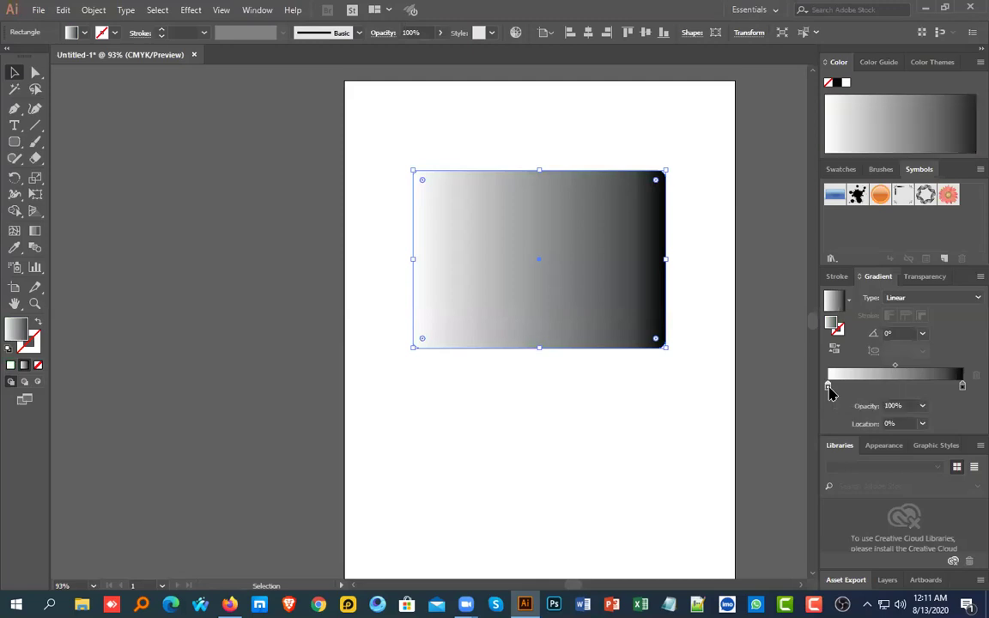
double_click(828, 386)
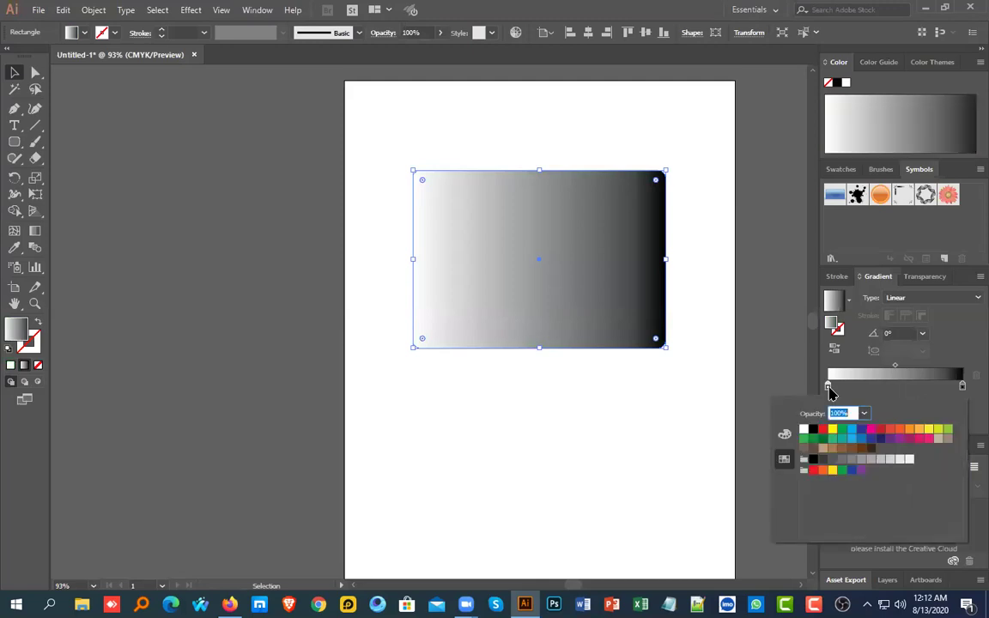
left_click(833, 432)
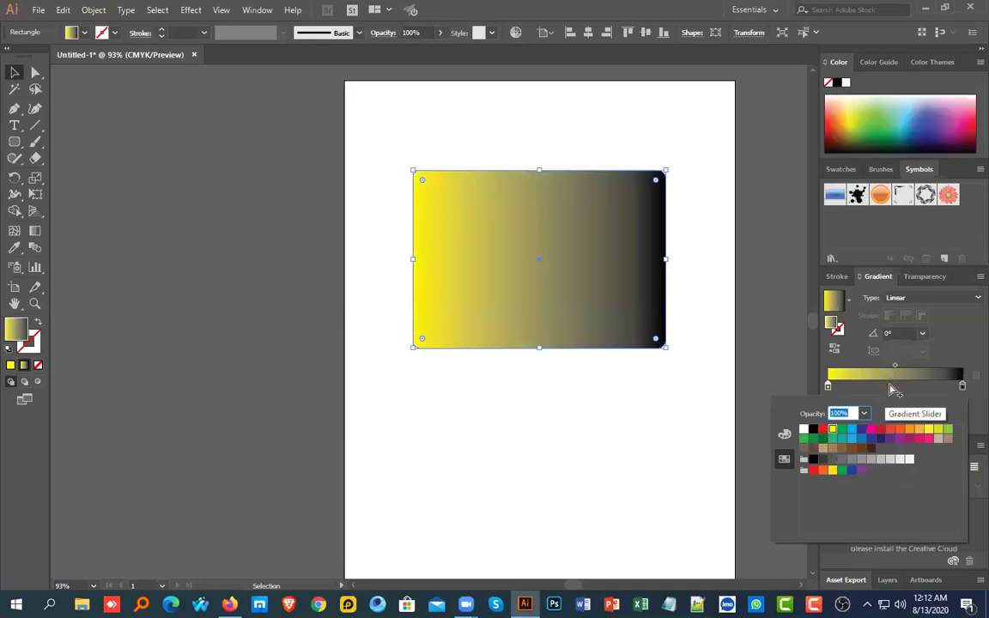
key("Escape")
Add a middle gradient stop at about 46% and color it light blue
left_click(890, 387)
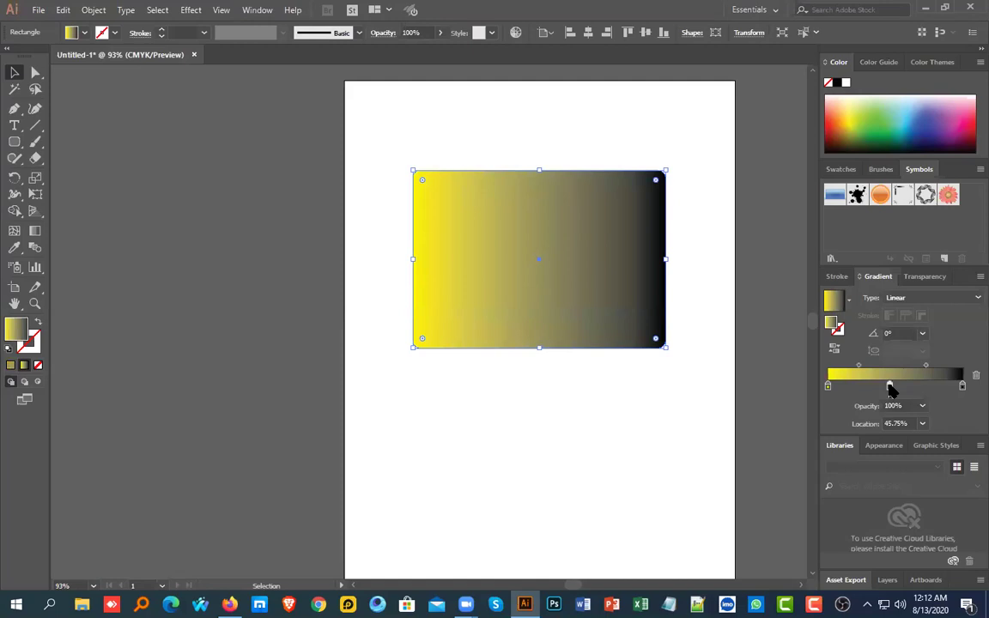
double_click(889, 387)
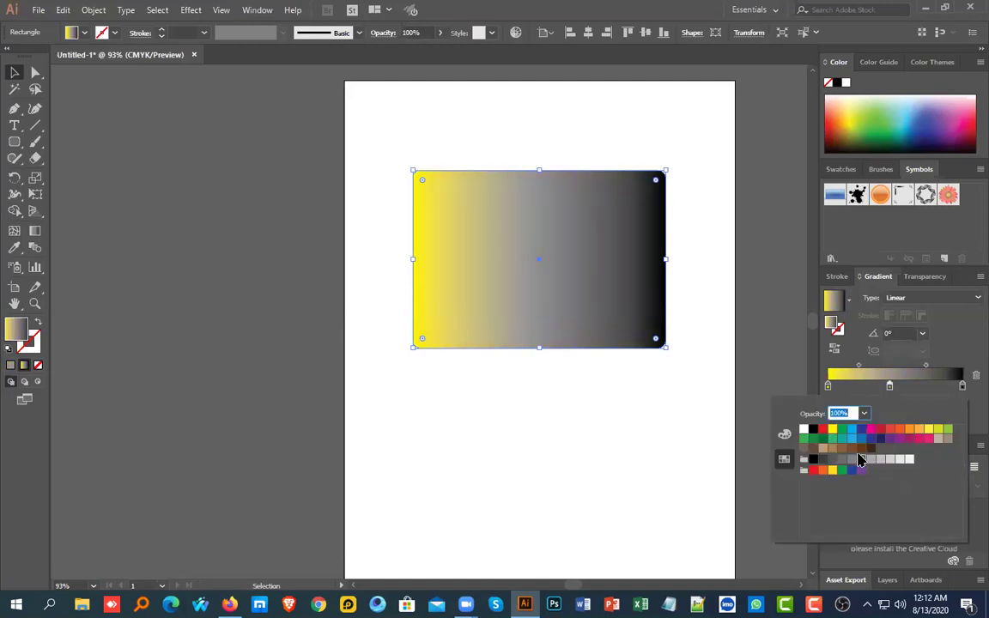
left_click(861, 447)
left_click(852, 439)
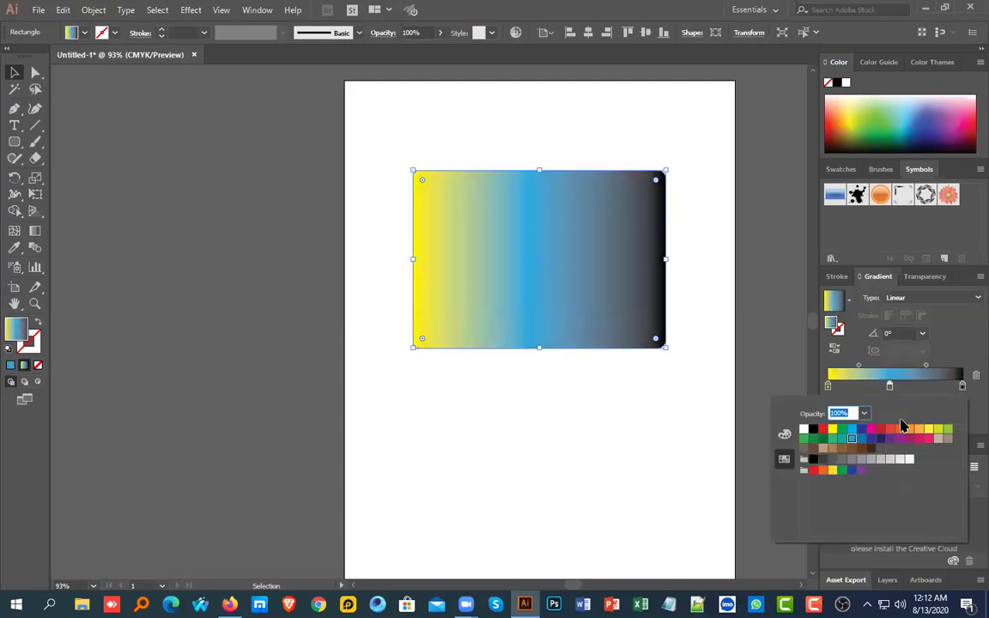
Change the gradient's end stop to magenta
left_click(965, 387)
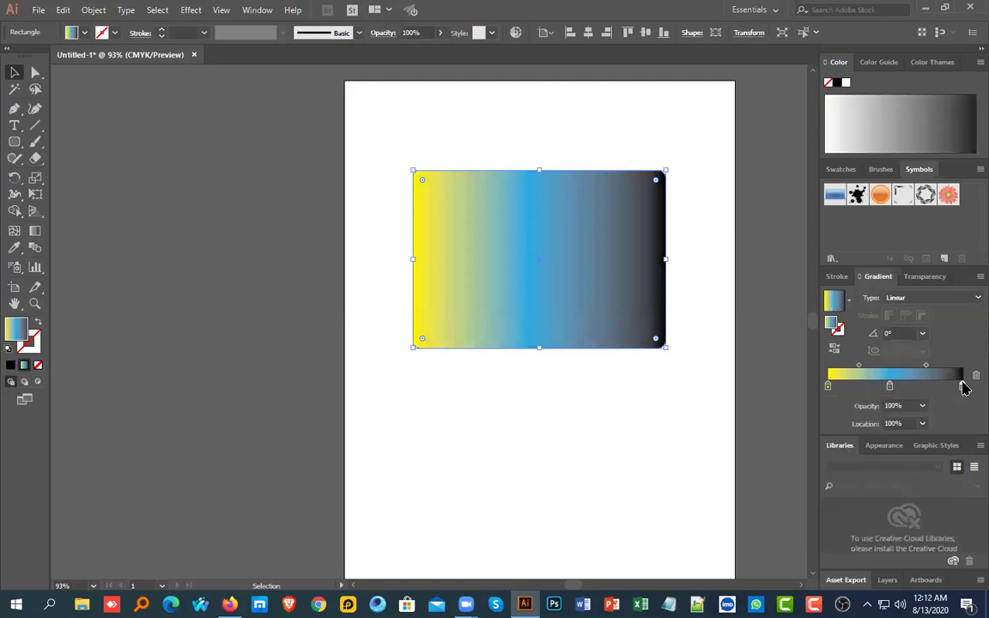
double_click(962, 386)
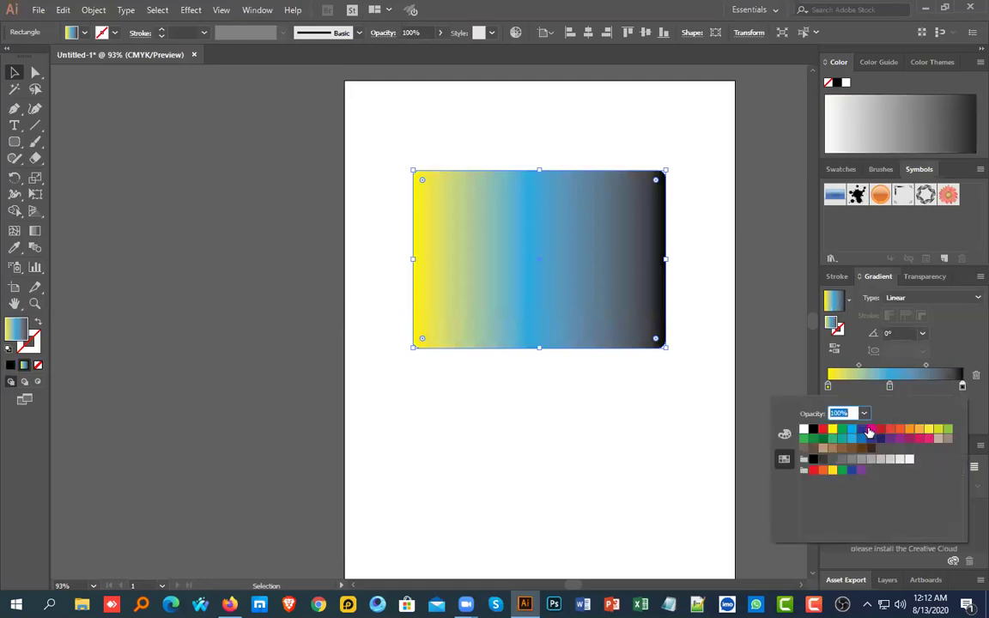
left_click(869, 430)
left_click(698, 407)
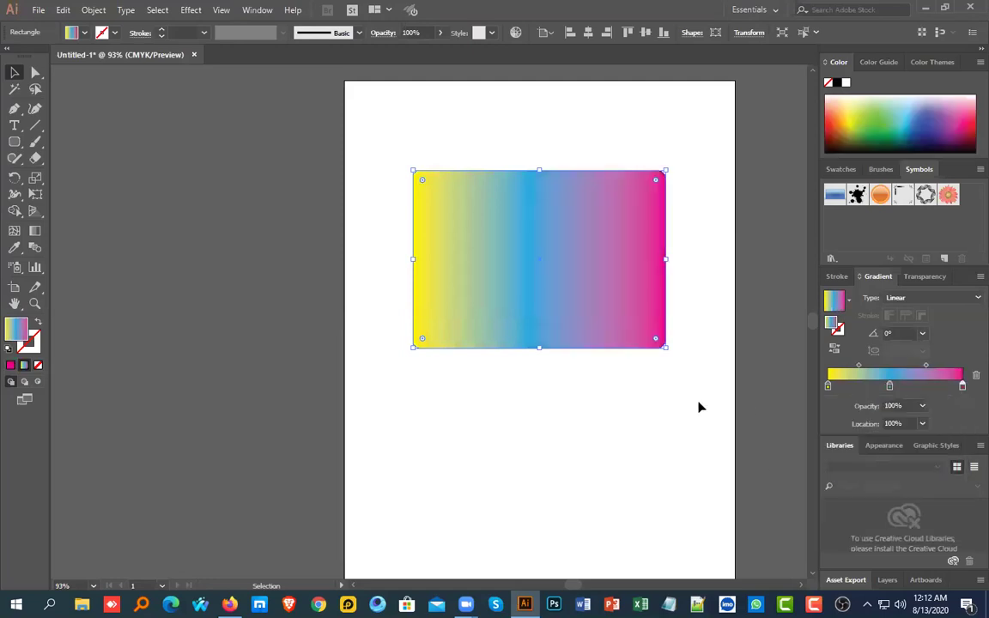
Lower the magenta end stop's opacity to 34% and deselect the rectangle
left_click(899, 405)
key("Down")
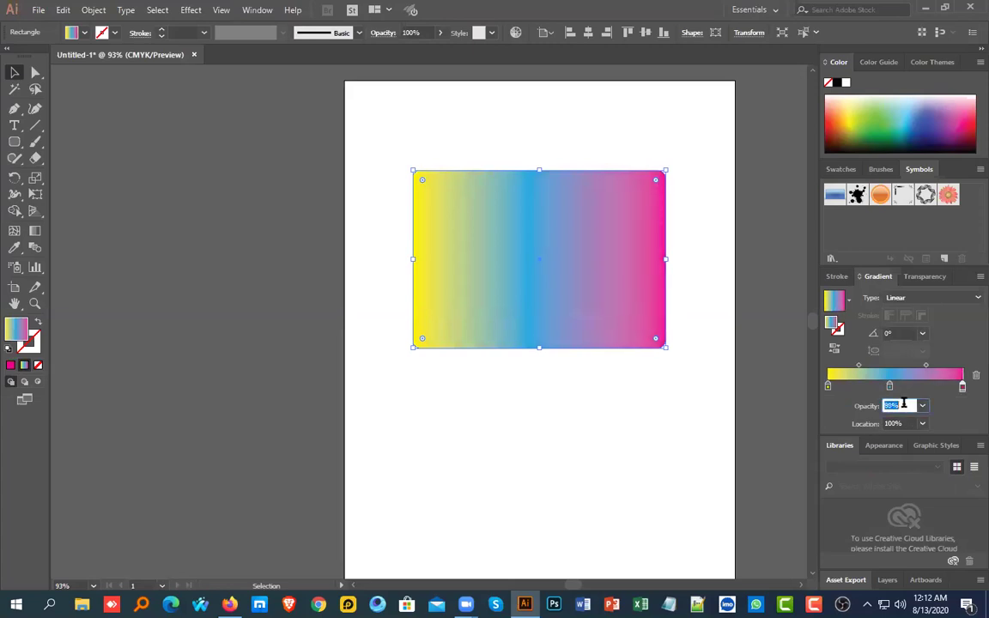
key("Down")
key("Down")
key("Down")
key("Down")
key("Down")
key("Down")
key("Down")
key("Down")
key("Down")
key("Down")
key("Down")
key("Down")
key("Down")
key("Down")
key("Down")
key("Down")
key("Down")
key("Down")
key("Down")
key("Down")
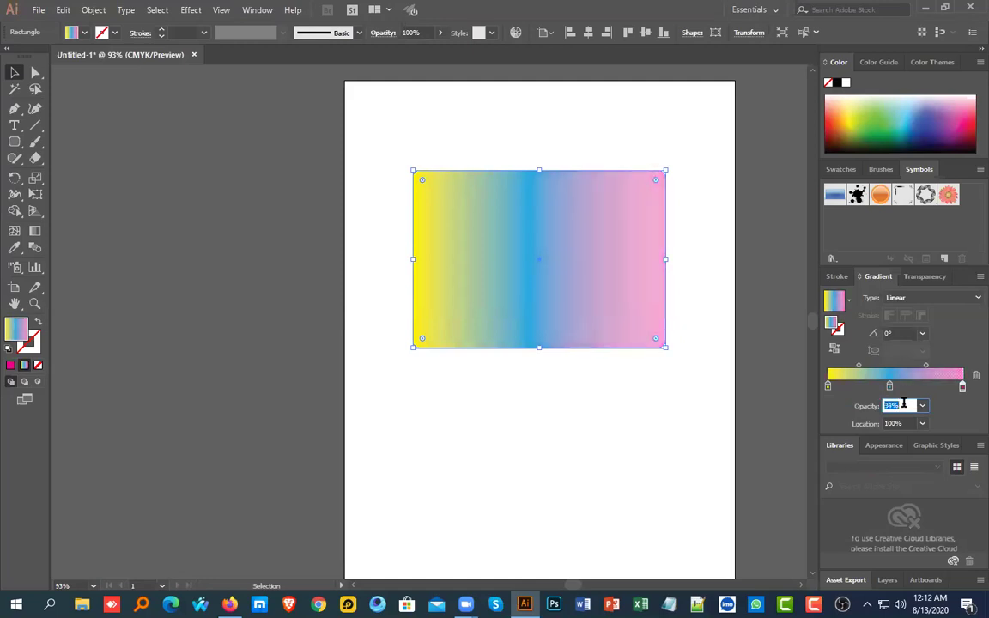
left_click(418, 499)
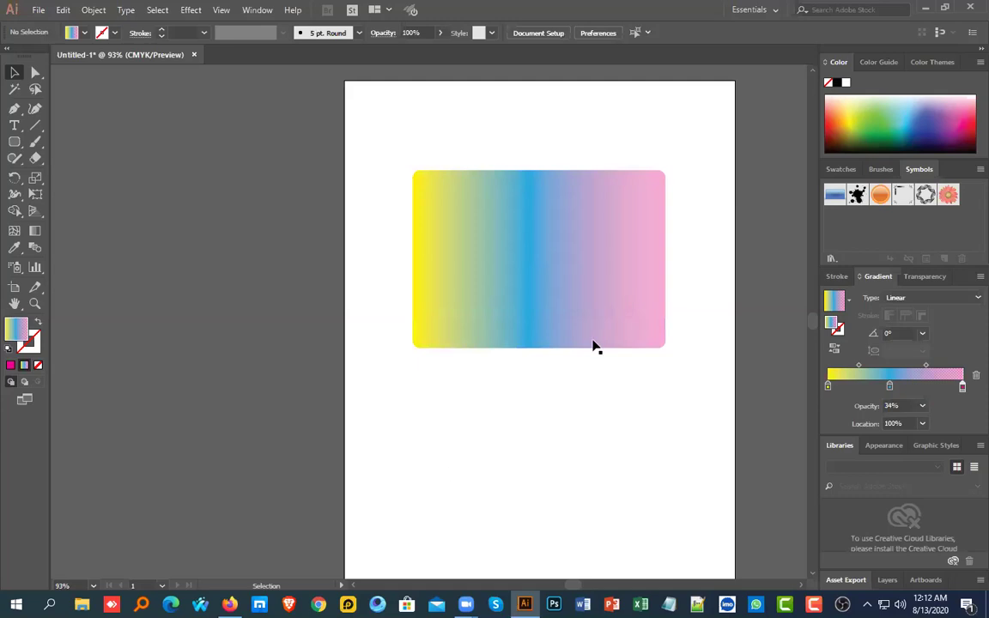
Try a dark green end stop and the Radial gradient type with no object selected
left_click(882, 135)
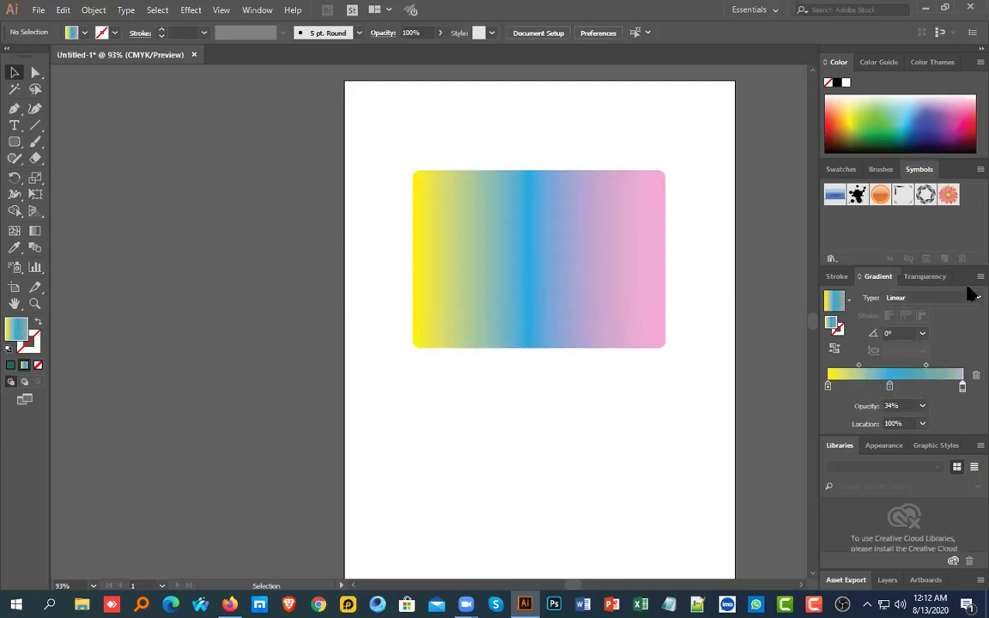
left_click(936, 297)
left_click(907, 327)
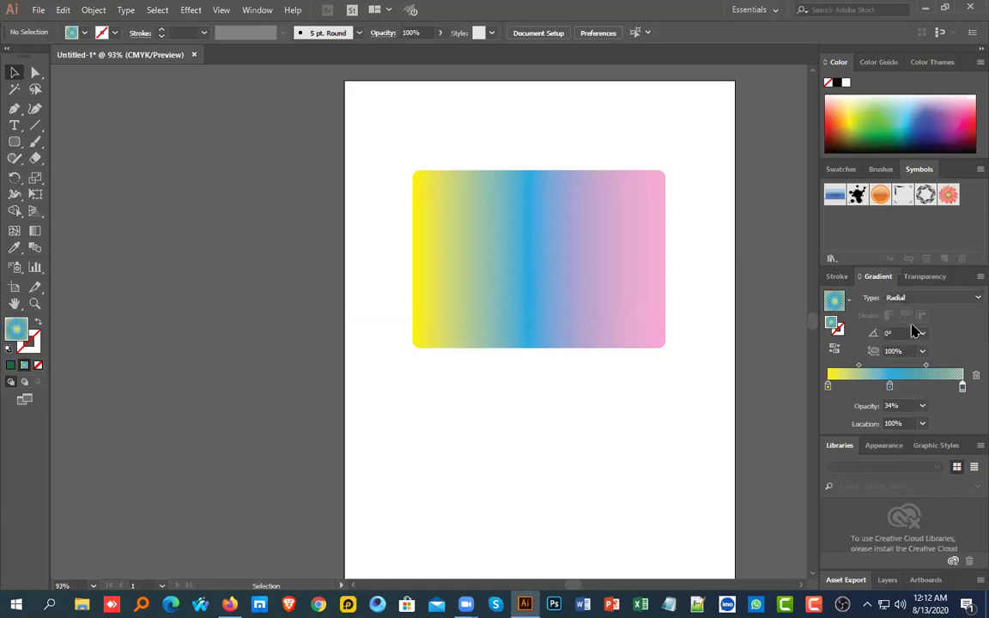
left_click(895, 297)
left_click(908, 326)
left_click(446, 341)
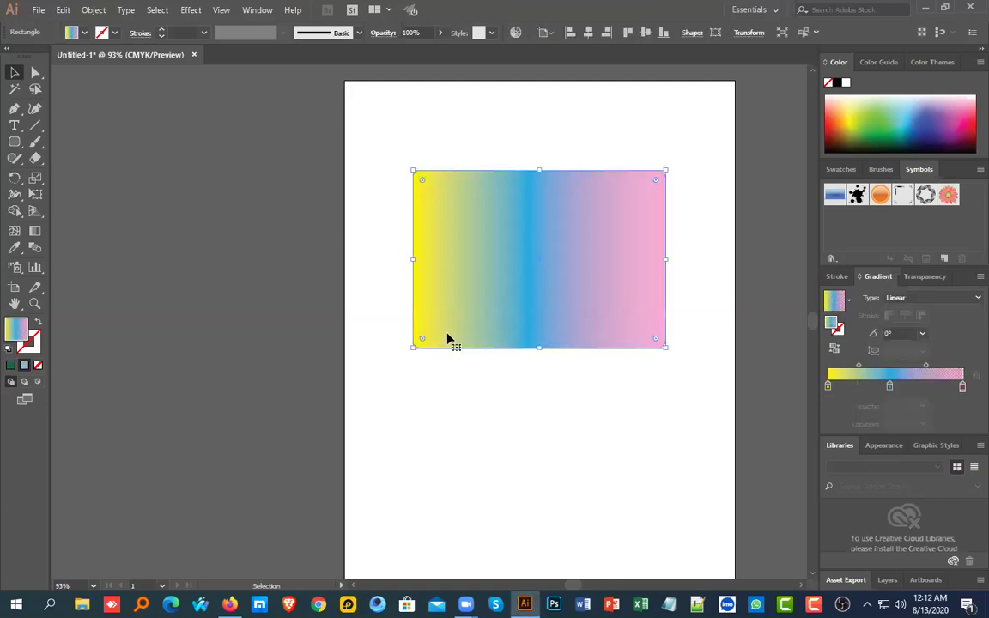
left_click(541, 482)
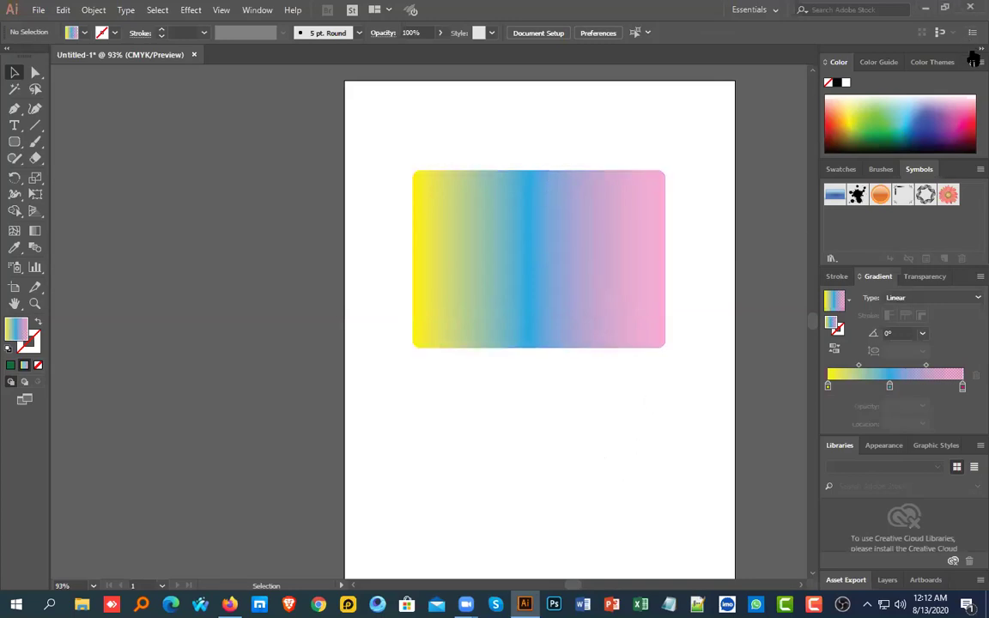
Select the rounded rectangle and review its color guide, gradient type choices, stroke settings and layers
left_click(590, 265)
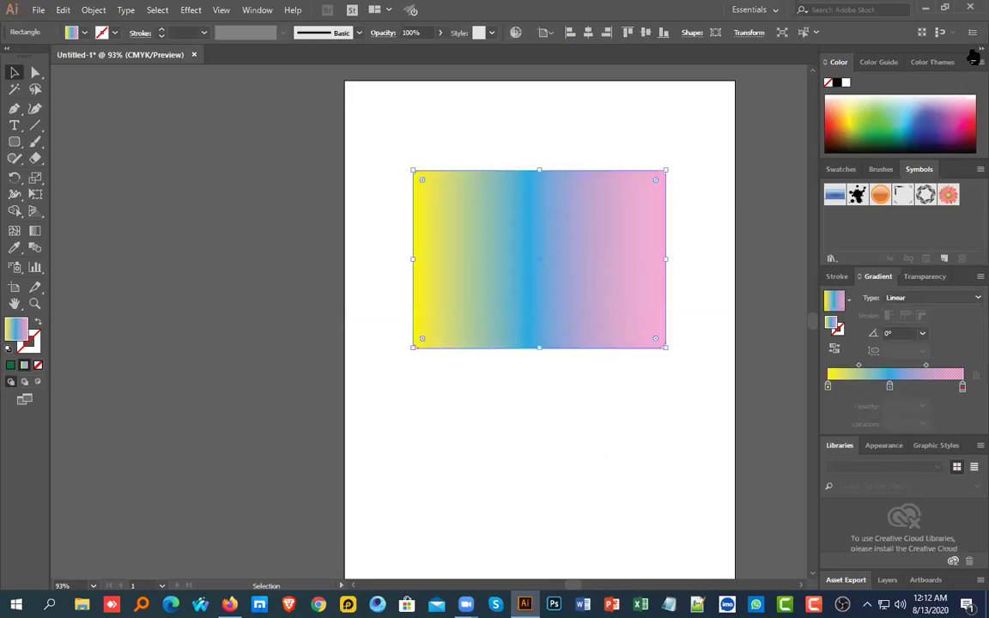
left_click(870, 64)
left_click(835, 62)
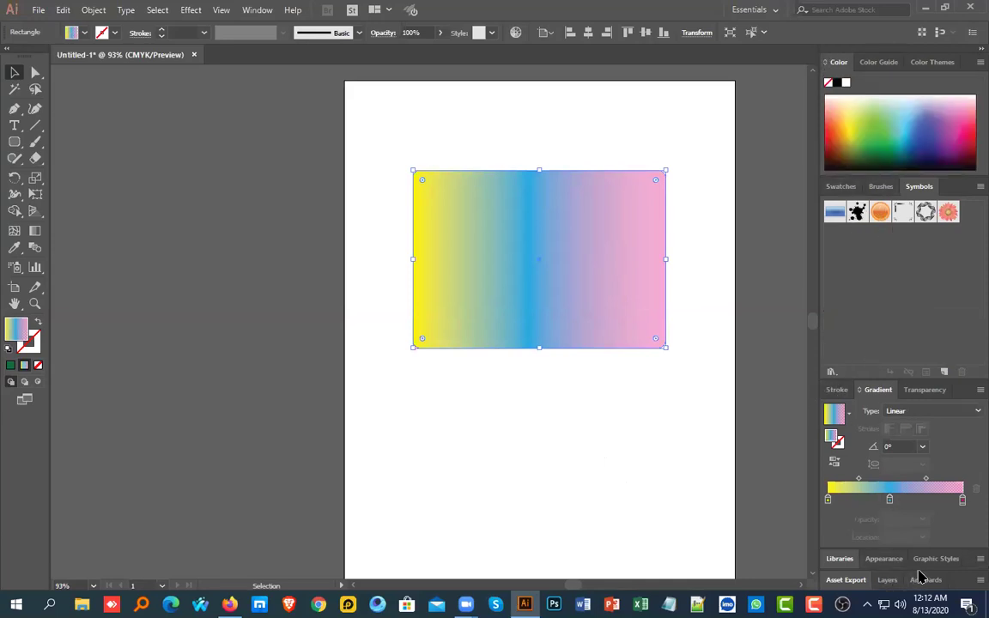
left_click(968, 392)
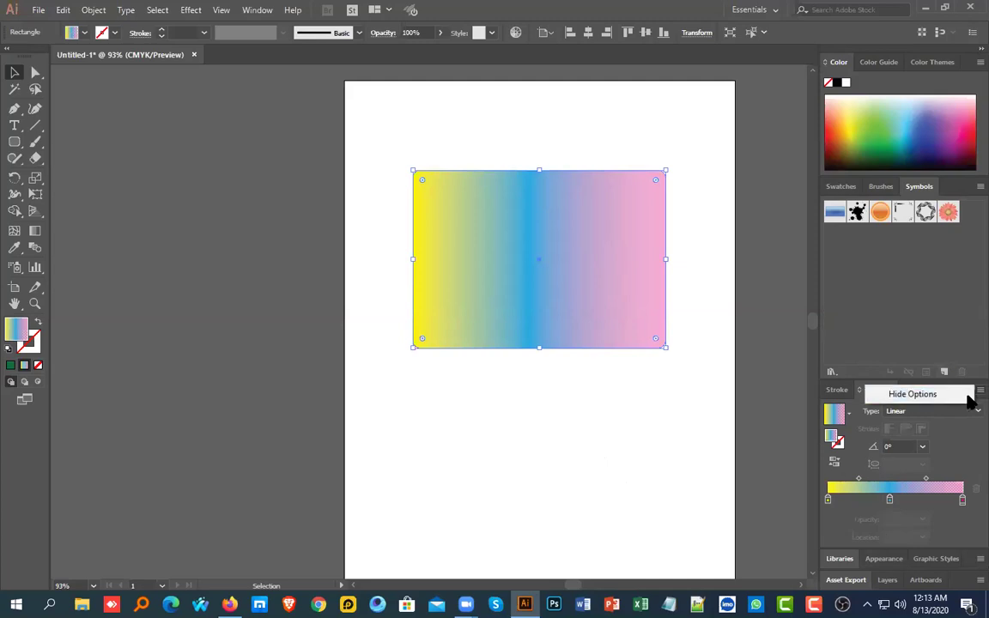
left_click(970, 413)
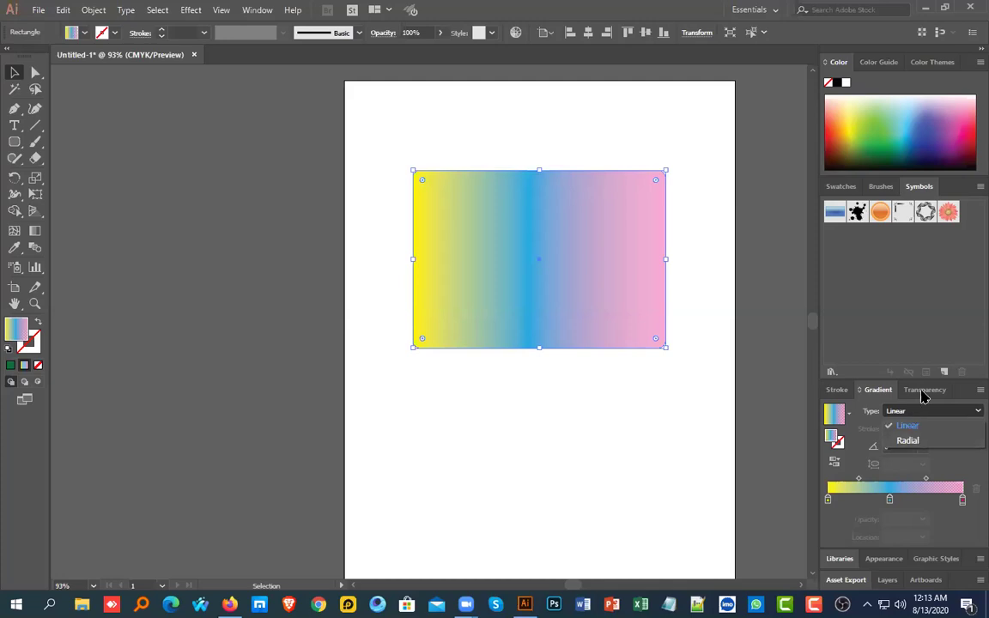
left_click(907, 425)
left_click(835, 391)
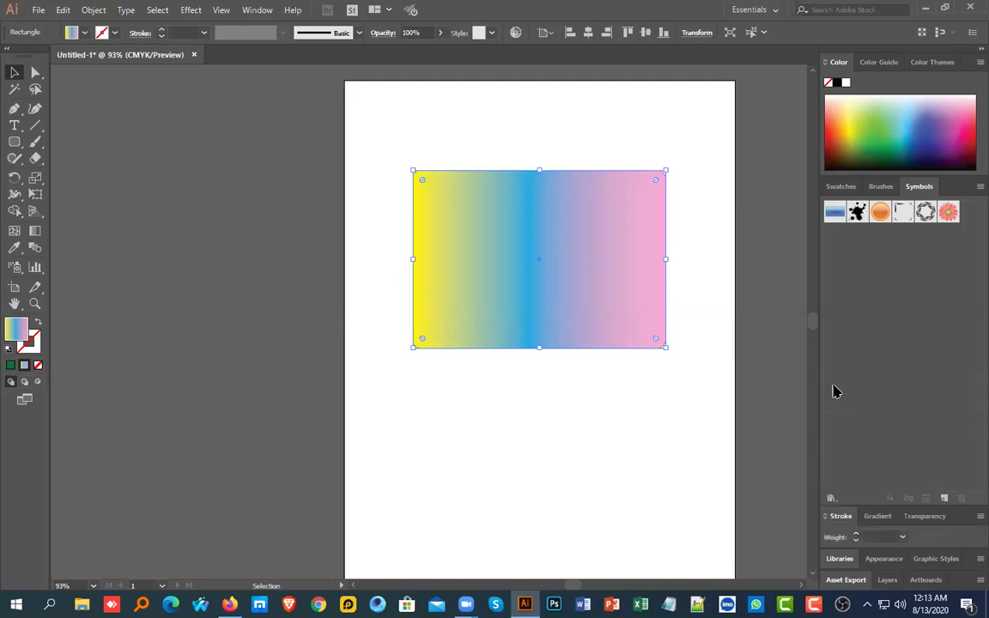
left_click(882, 580)
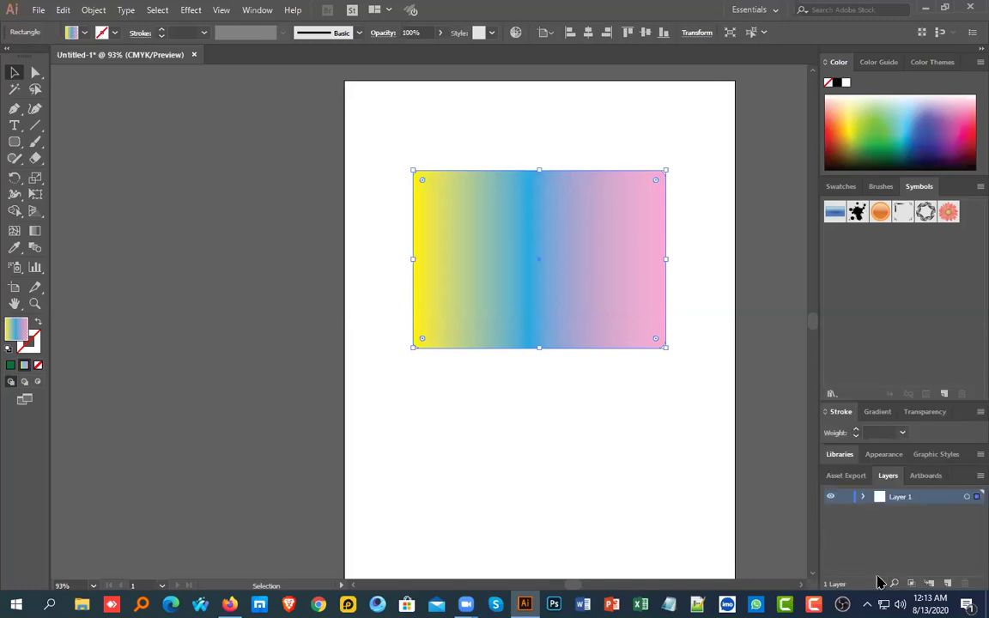
Review the asset export, layers, artboards, appearance, graphic styles, transparency, gradient, stroke, swatches, brushes and symbols settings
left_click(839, 477)
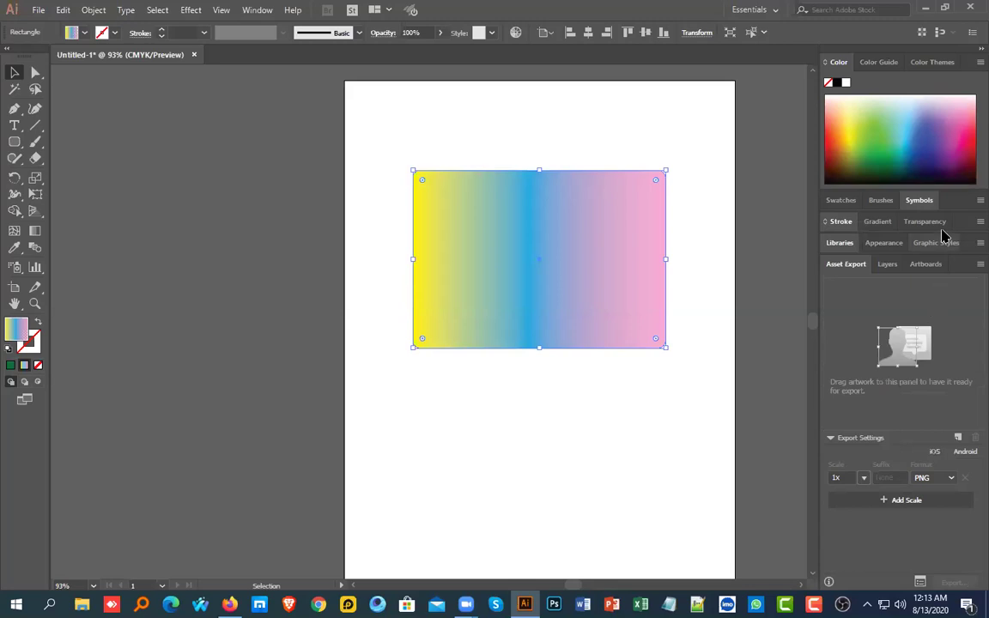
left_click(888, 266)
left_click(916, 267)
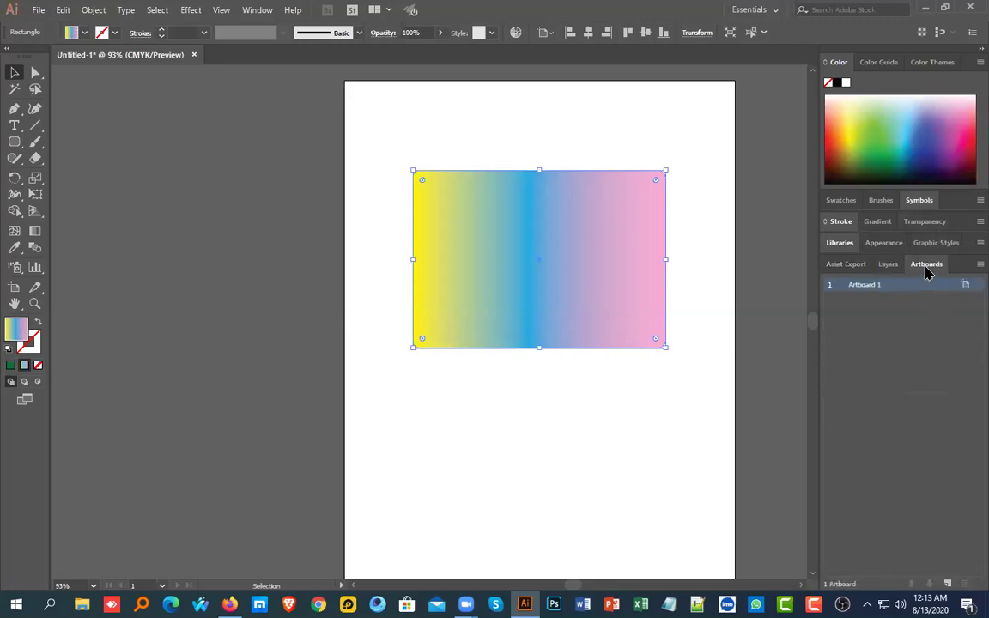
left_click(883, 243)
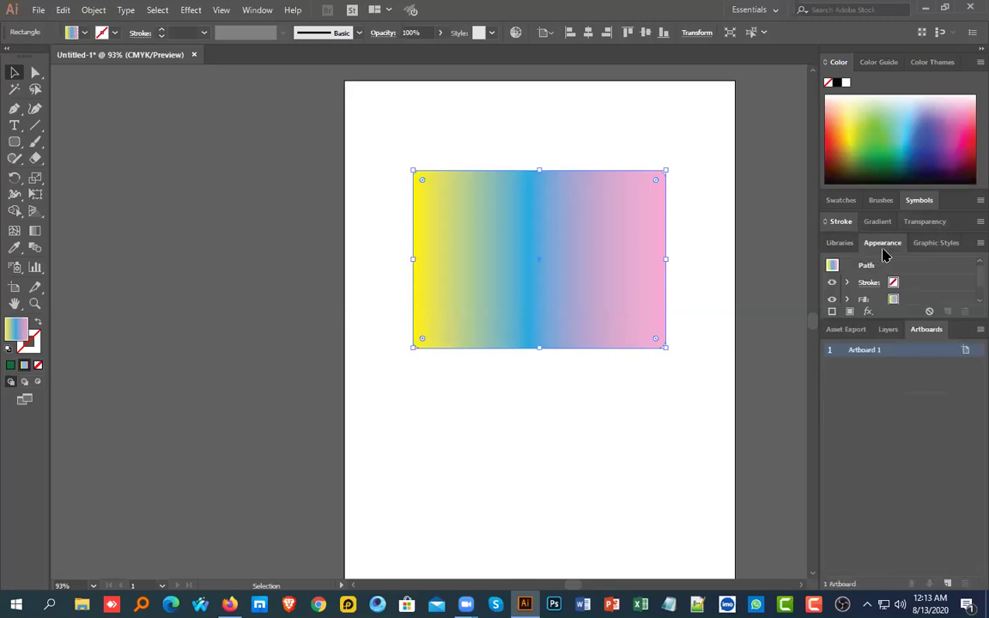
left_click(931, 242)
left_click(927, 222)
left_click(877, 222)
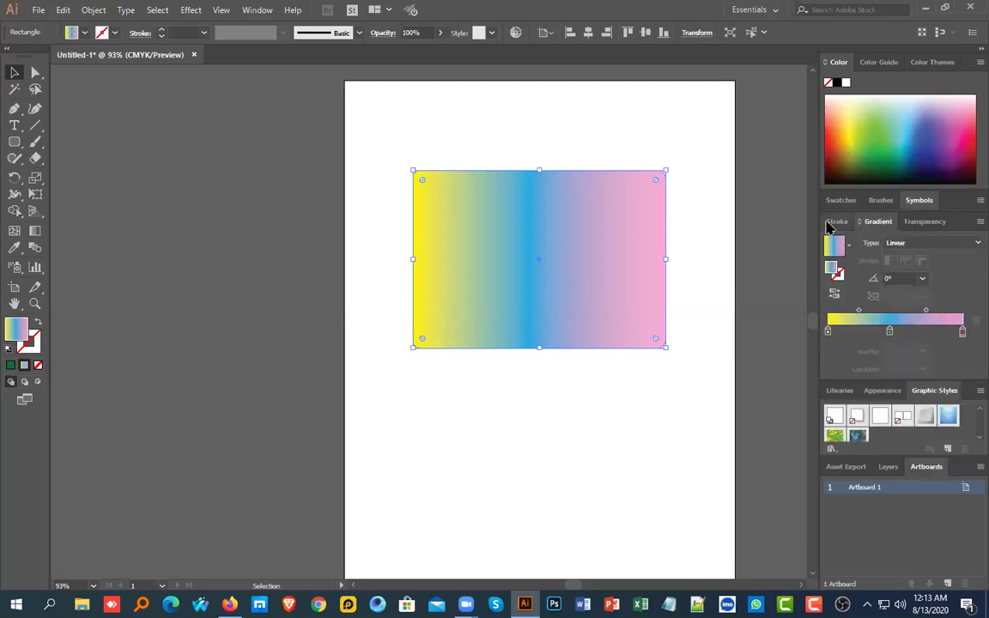
left_click(834, 222)
left_click(841, 200)
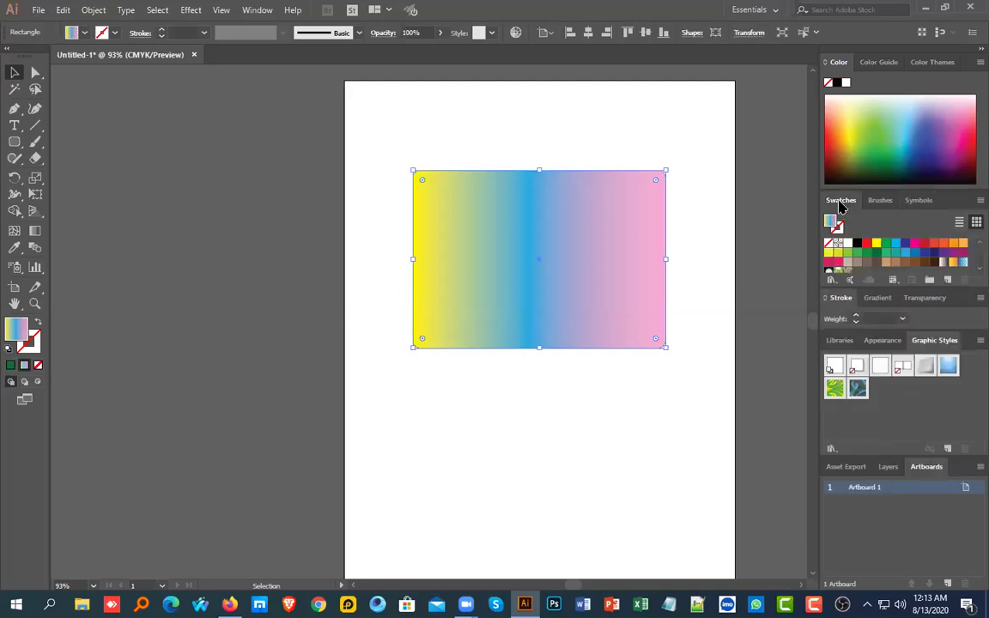
left_click(878, 201)
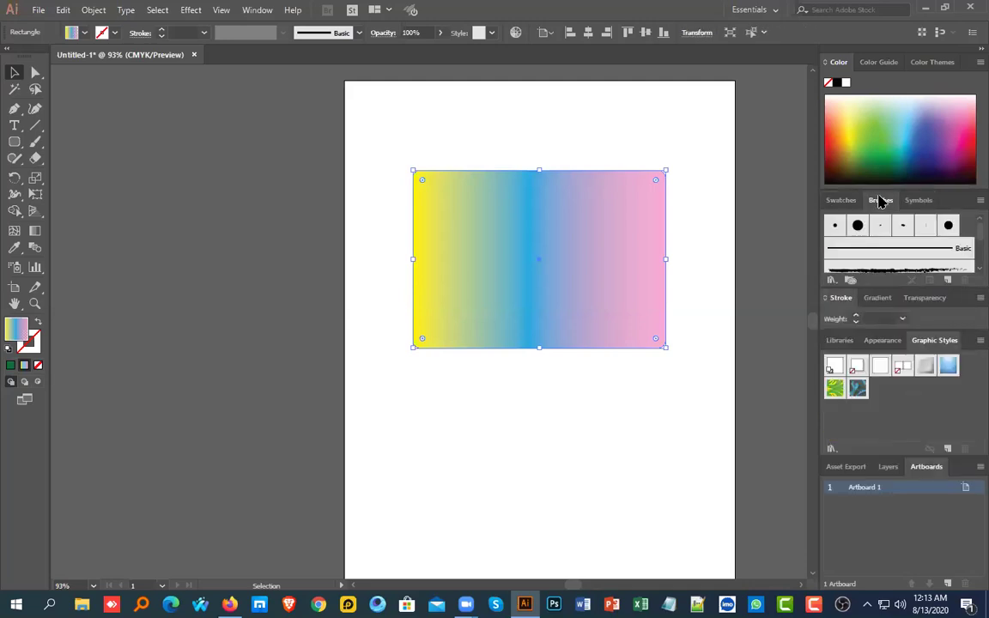
left_click(921, 204)
Open the Ribbon symbol for editing and enlarge its artwork to fill most of the artboard's lower half
left_click(857, 227)
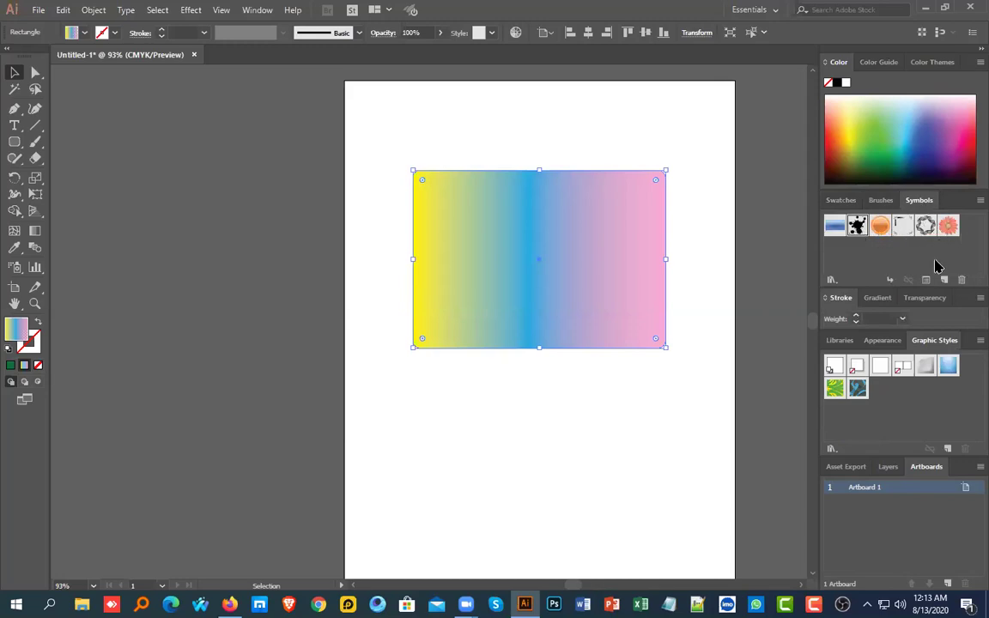
left_click(924, 228)
double_click(926, 228)
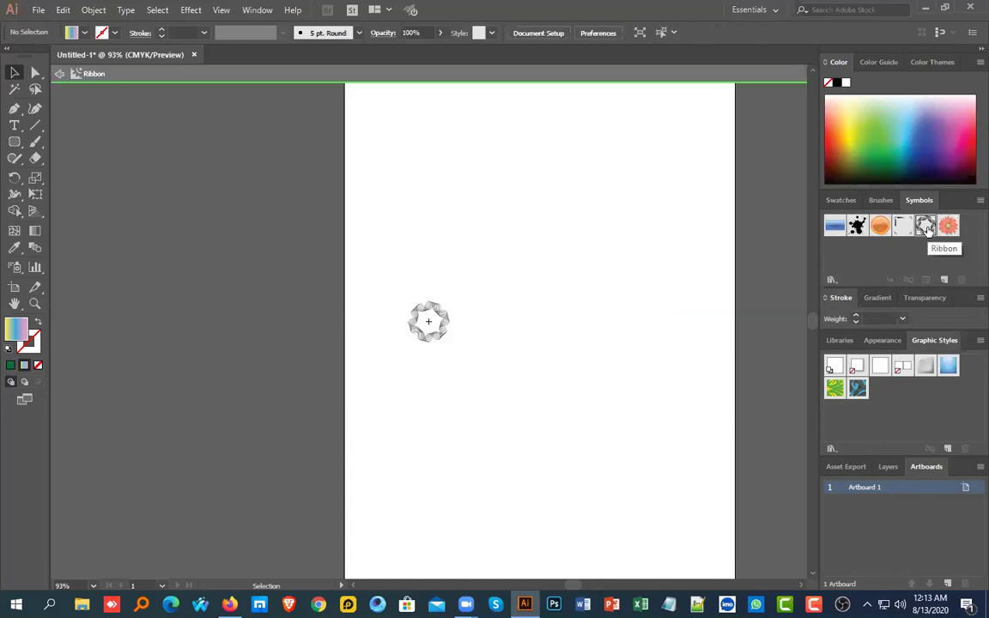
left_click(438, 342)
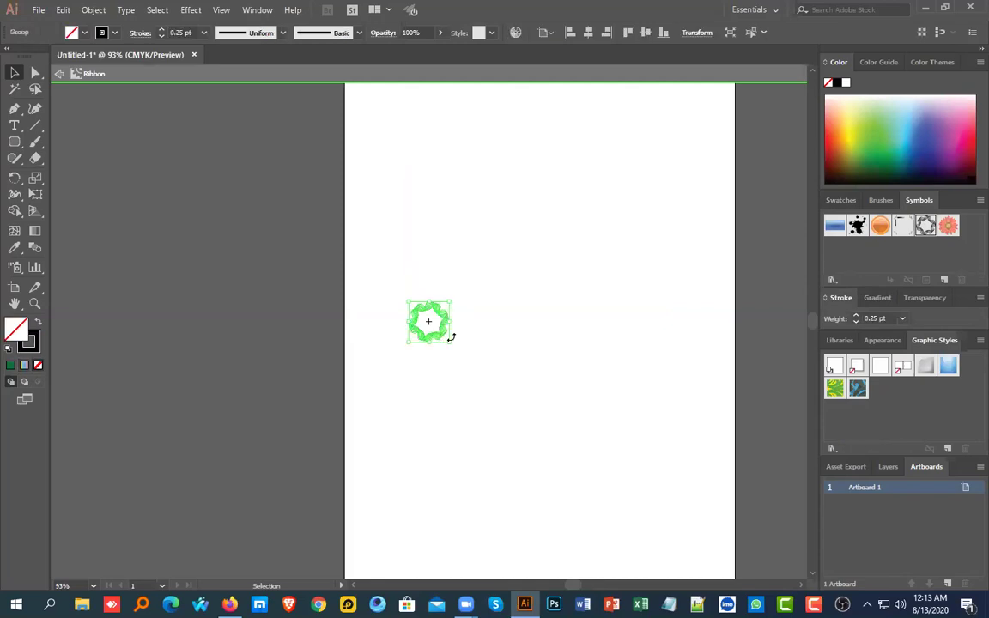
left_click_drag(468, 347, 684, 537)
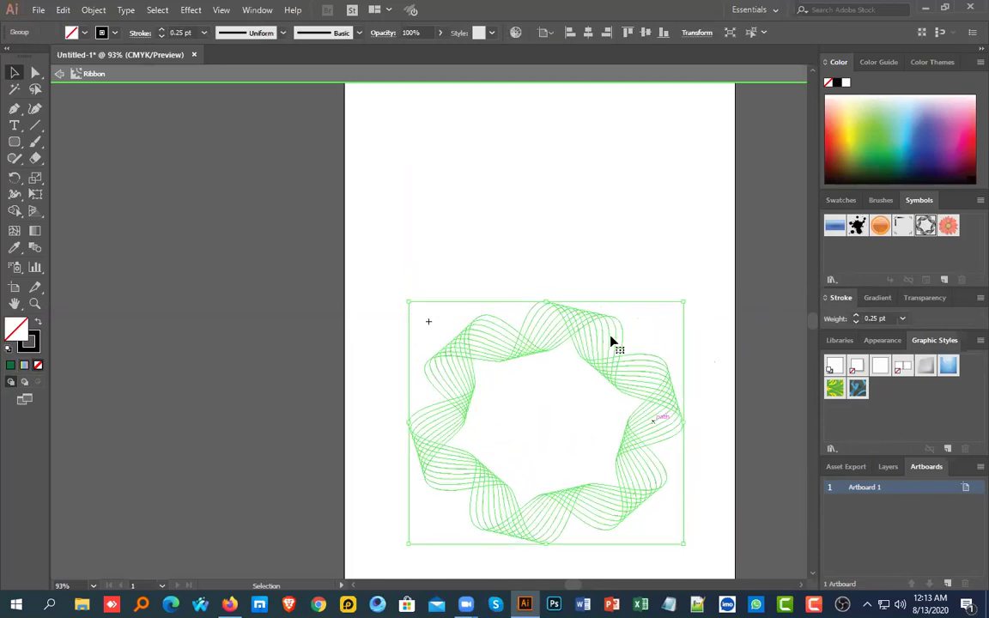
Delete the ribbon artwork, leave symbol editing and delete the gradient-filled rectangle from the artboard
left_click(542, 243)
left_click(541, 347)
left_click(525, 224)
left_click(485, 361)
key("Delete")
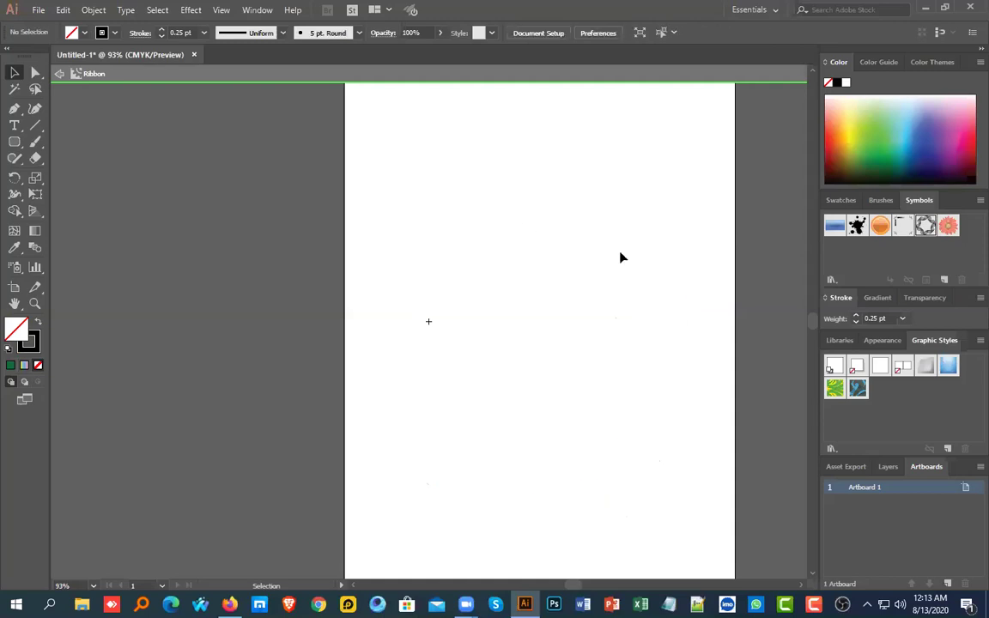
key("Escape")
left_click(633, 196)
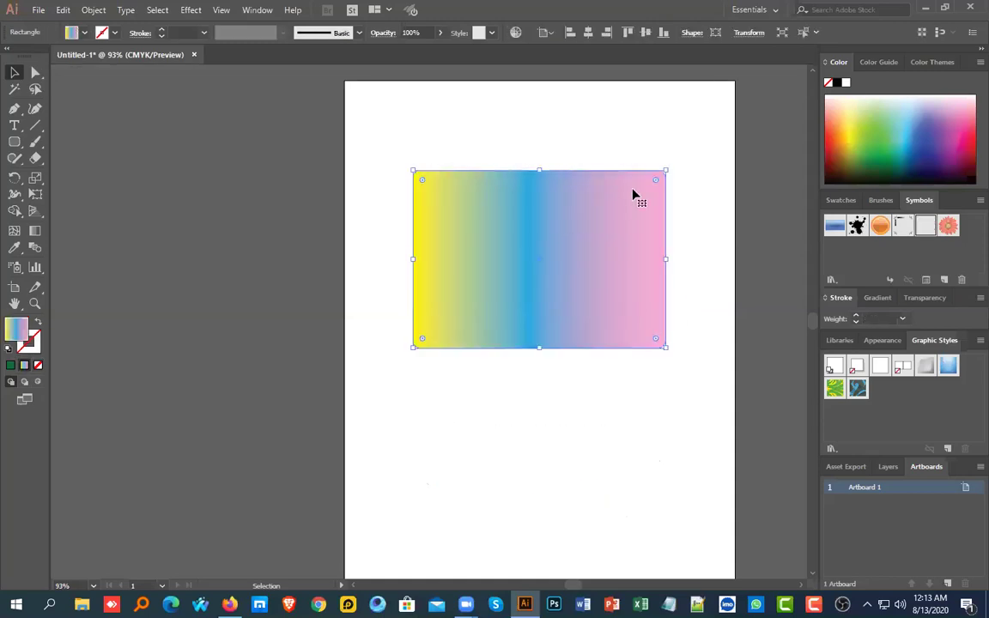
key("Delete")
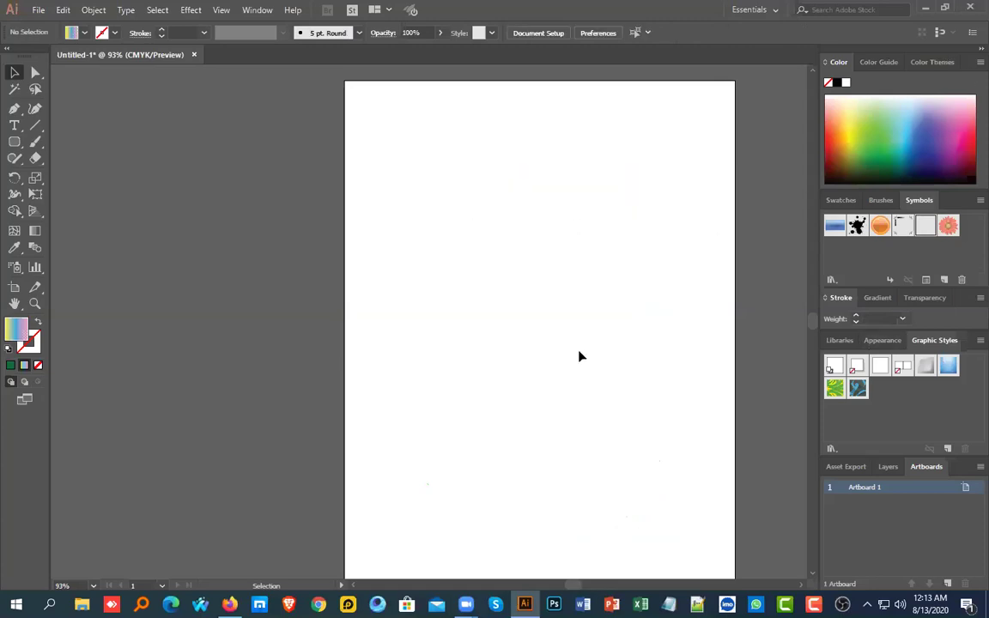
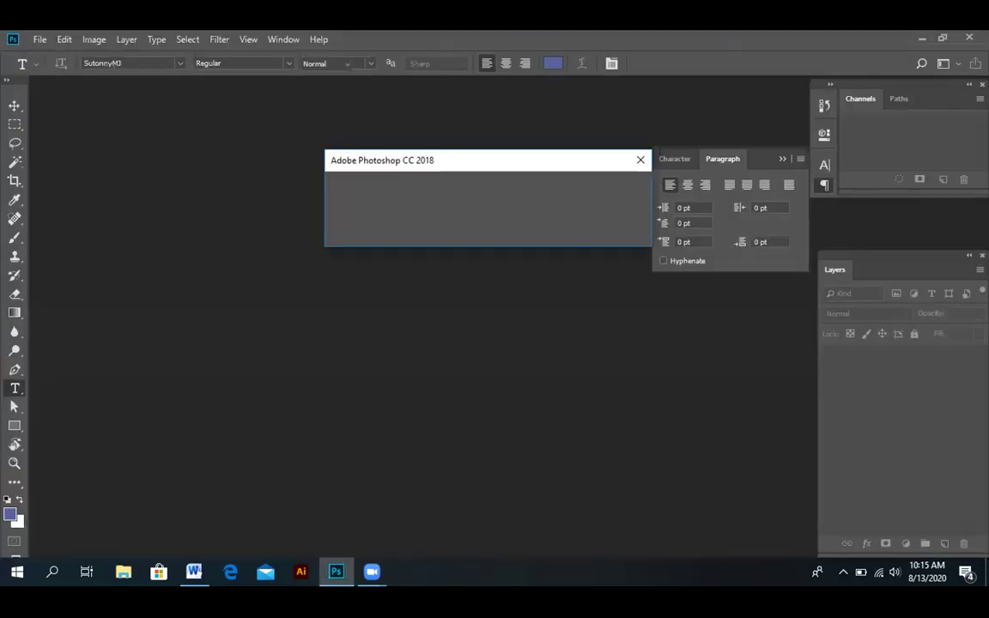
Dismiss the Adobe Photoshop CC 2018 dialog and exit Photoshop
key("Return")
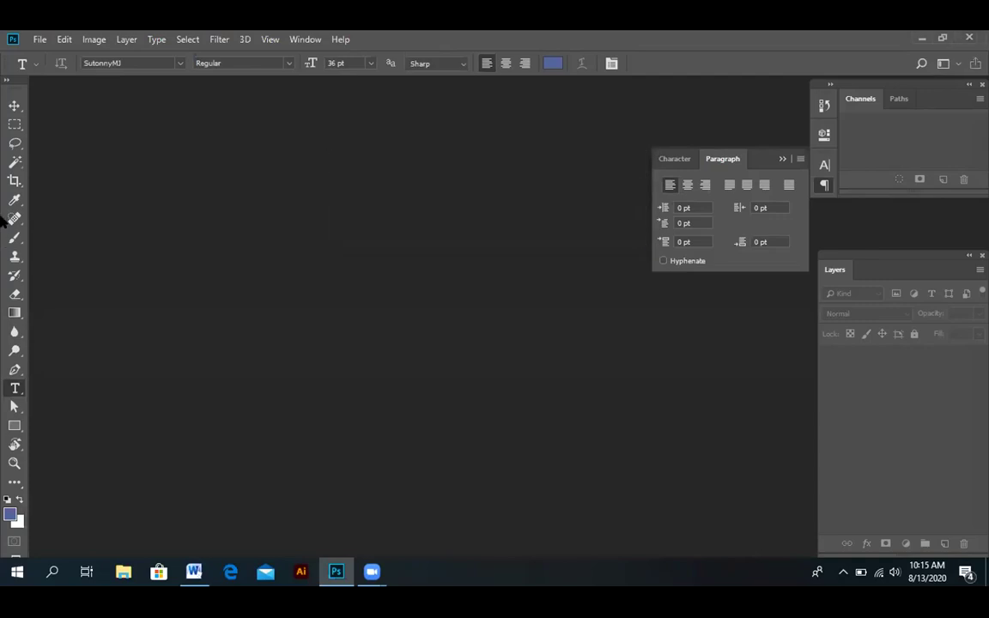
left_click(36, 40)
left_click(49, 468)
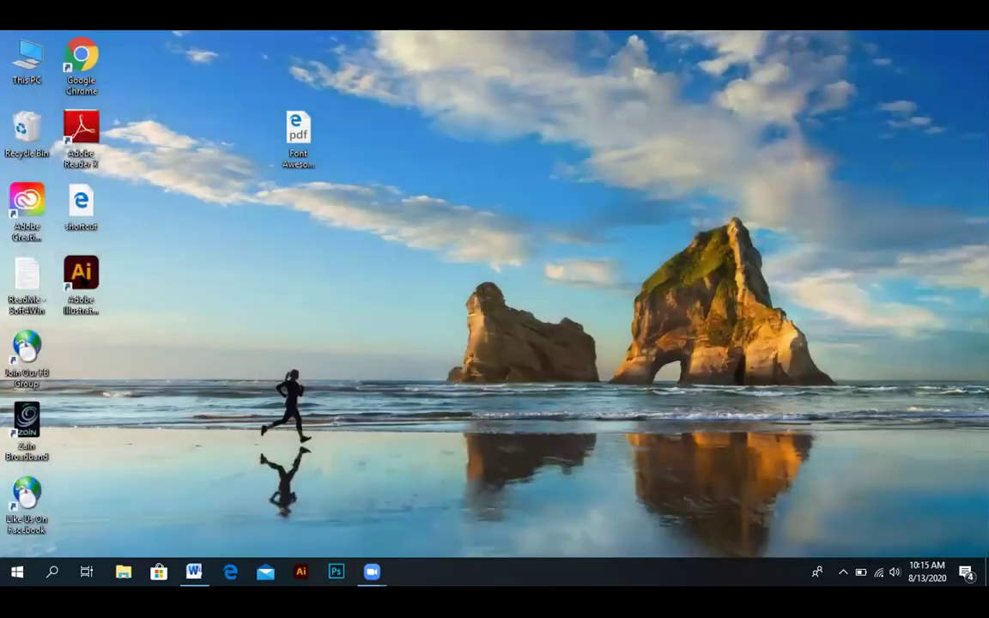
Launch Adobe Illustrator from the desktop and create a new blank document
left_click(82, 281)
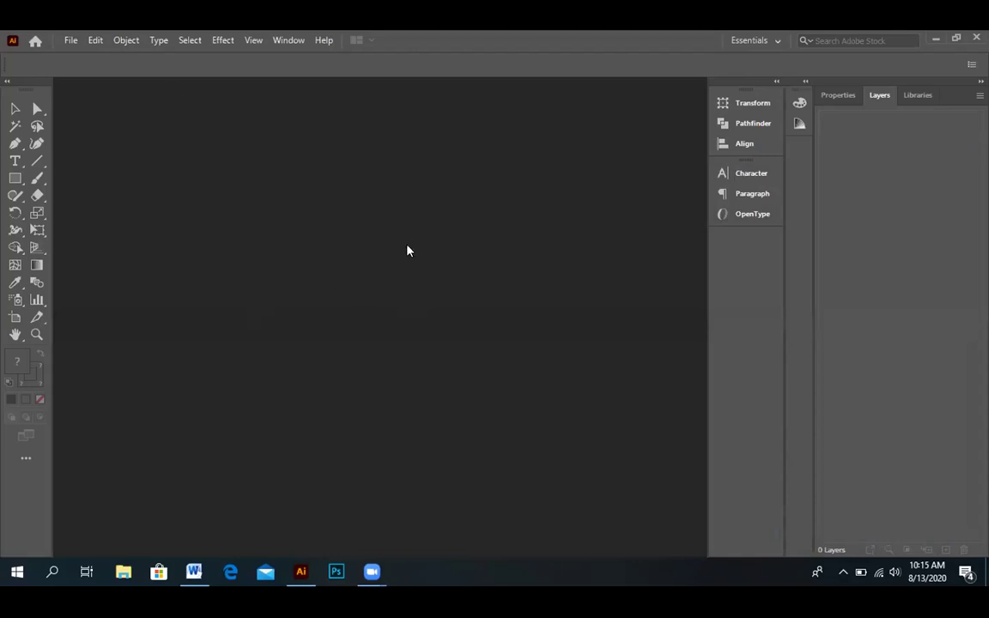
left_click(72, 43)
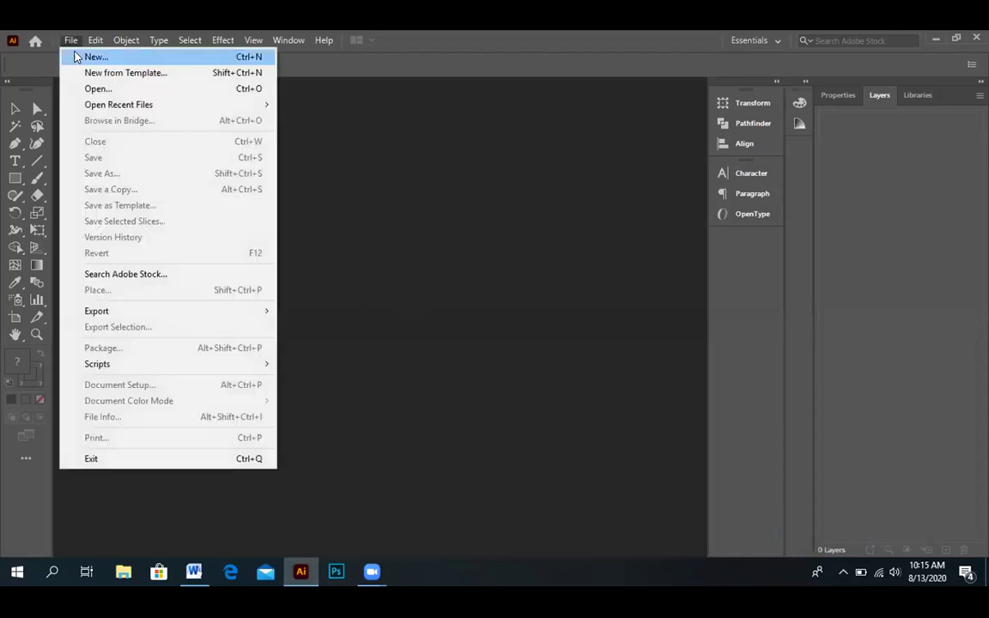
left_click(76, 57)
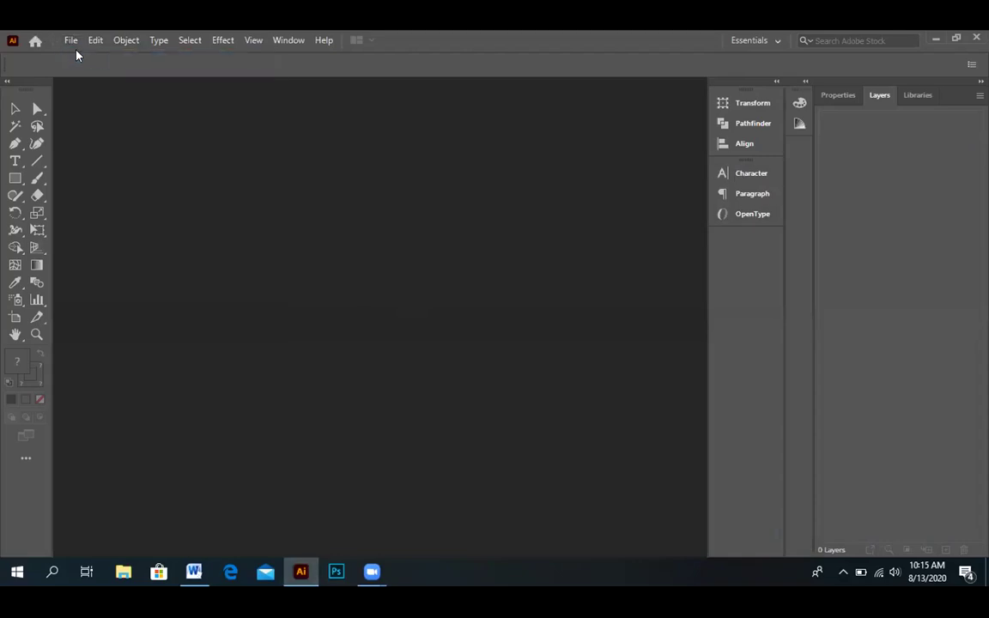
left_click(552, 481)
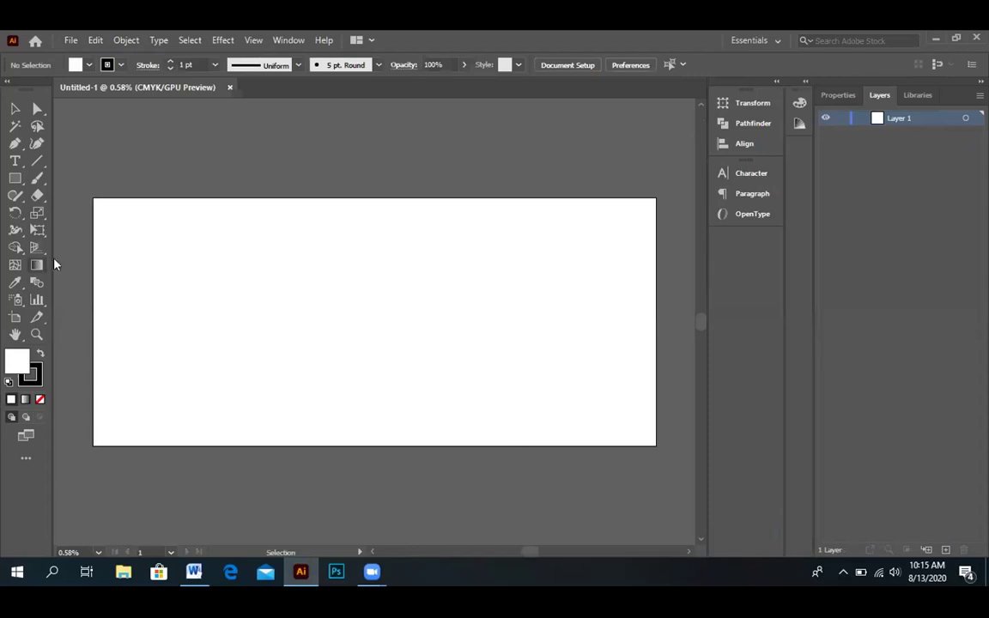
Activate the Type tool in Illustrator and copy the line "শোকাবহ ১৫ আগস্ট" from the Word document
left_click(17, 162)
left_click(346, 445)
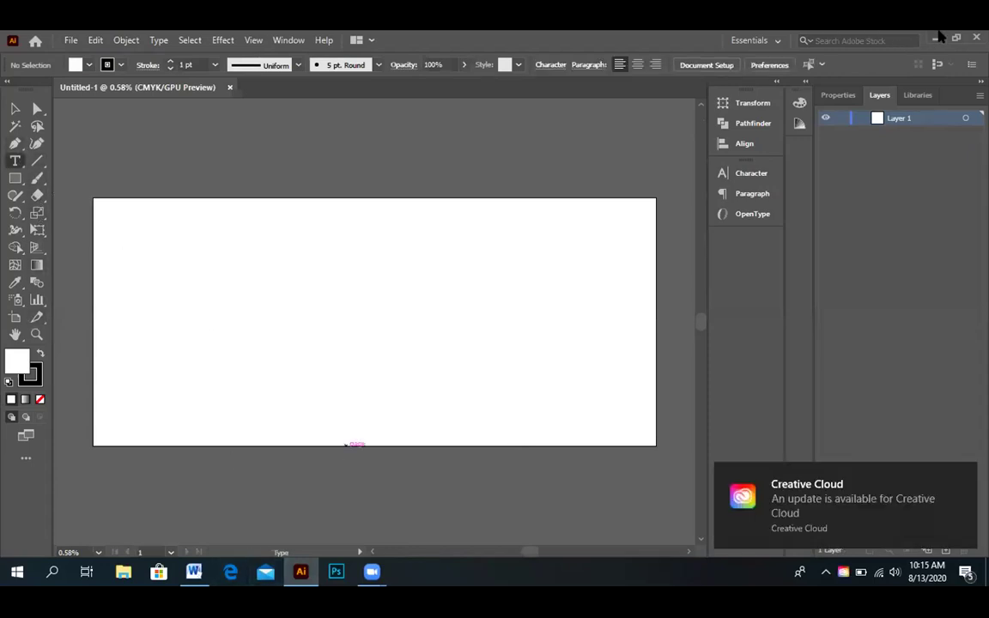
key("super+d")
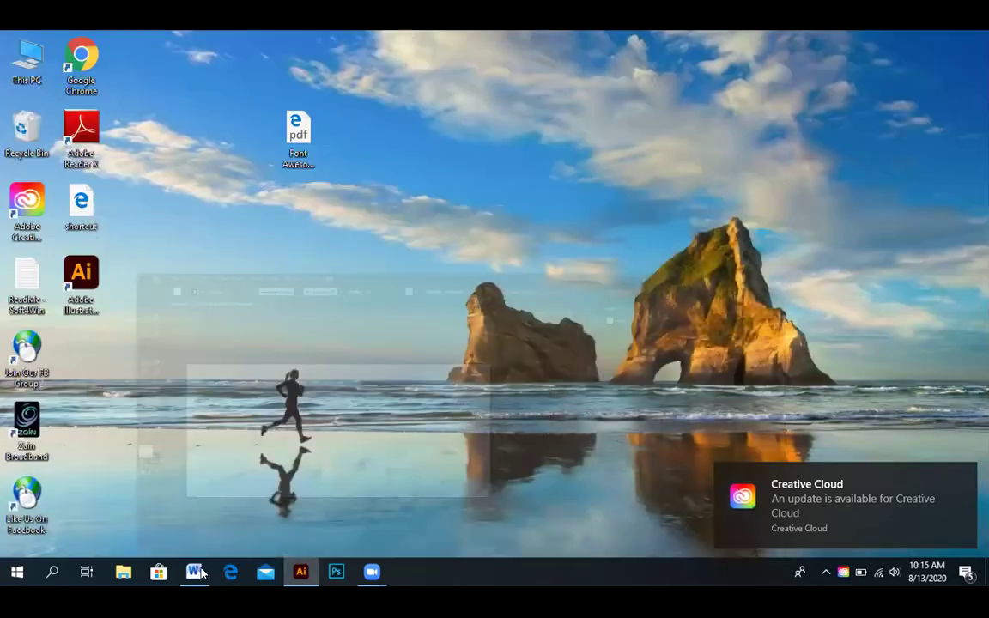
left_click(194, 570)
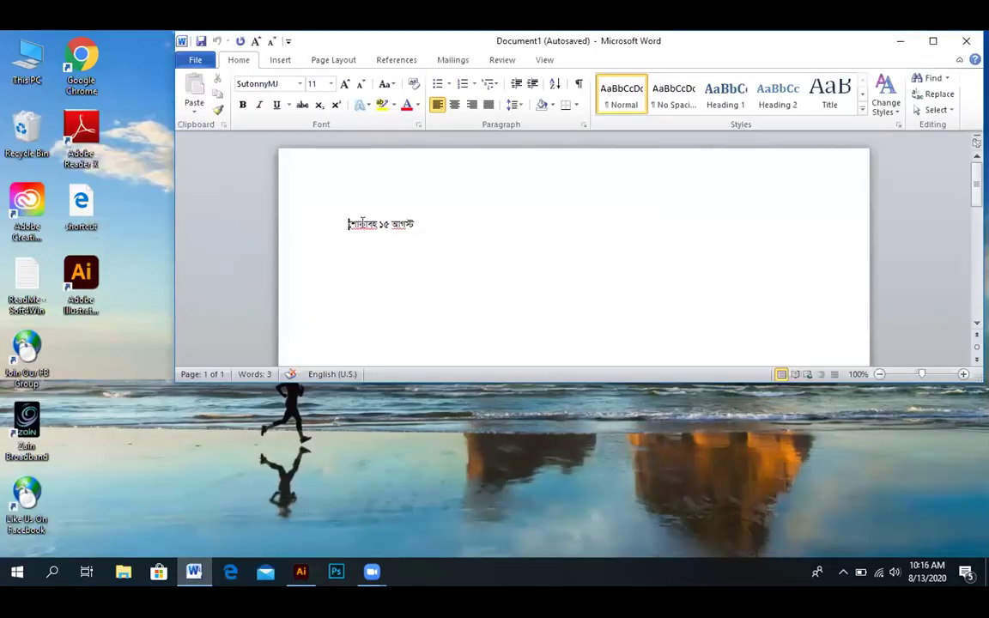
left_click_drag(347, 223, 421, 223)
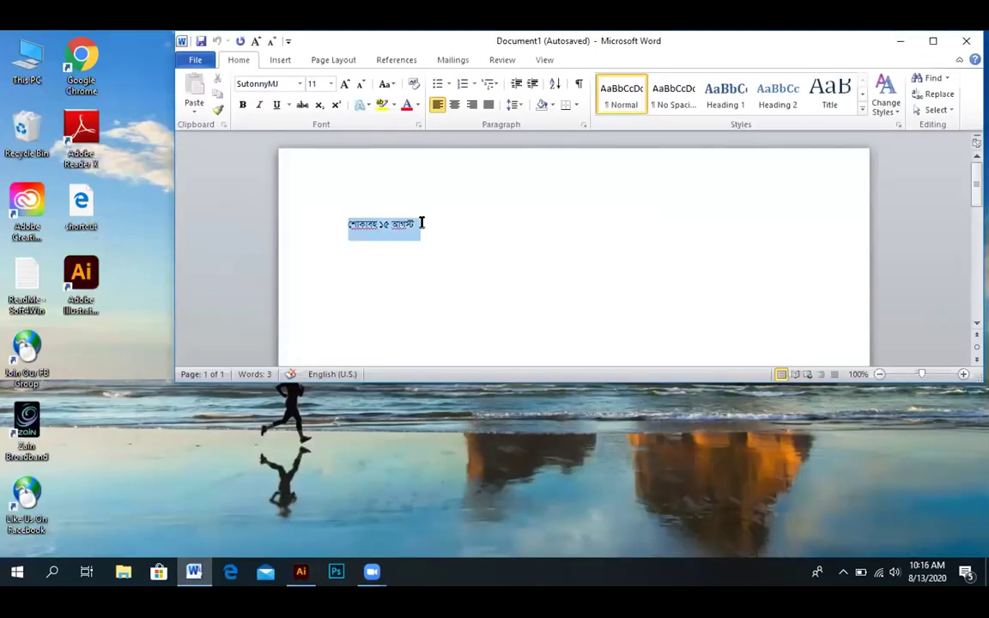
right_click(376, 233)
left_click(411, 257)
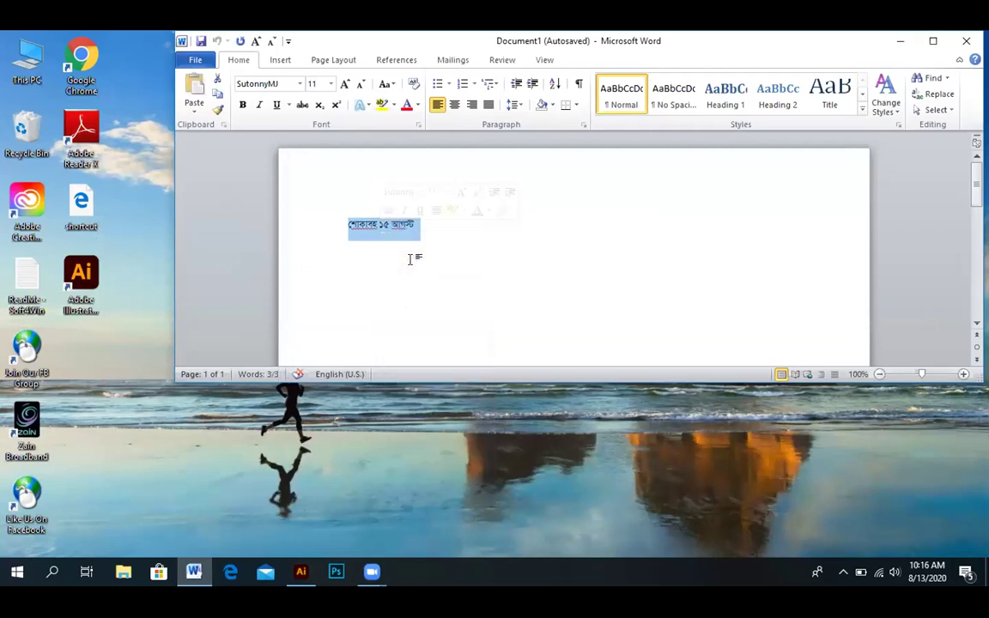
left_click(899, 40)
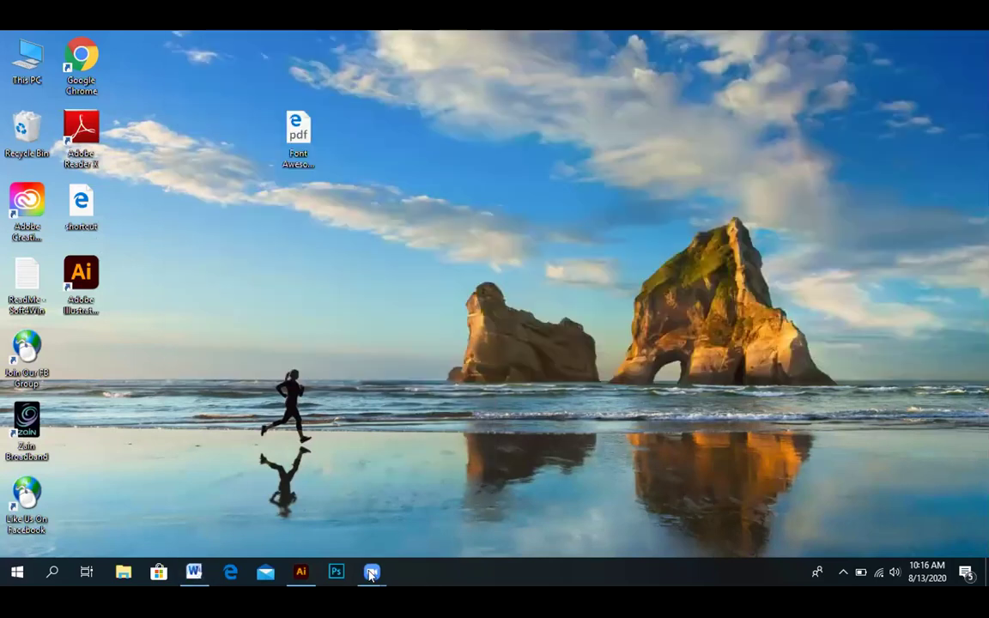
Return to Illustrator and try to paste the copied Bengali line as point text in the artboard's left half
left_click(300, 572)
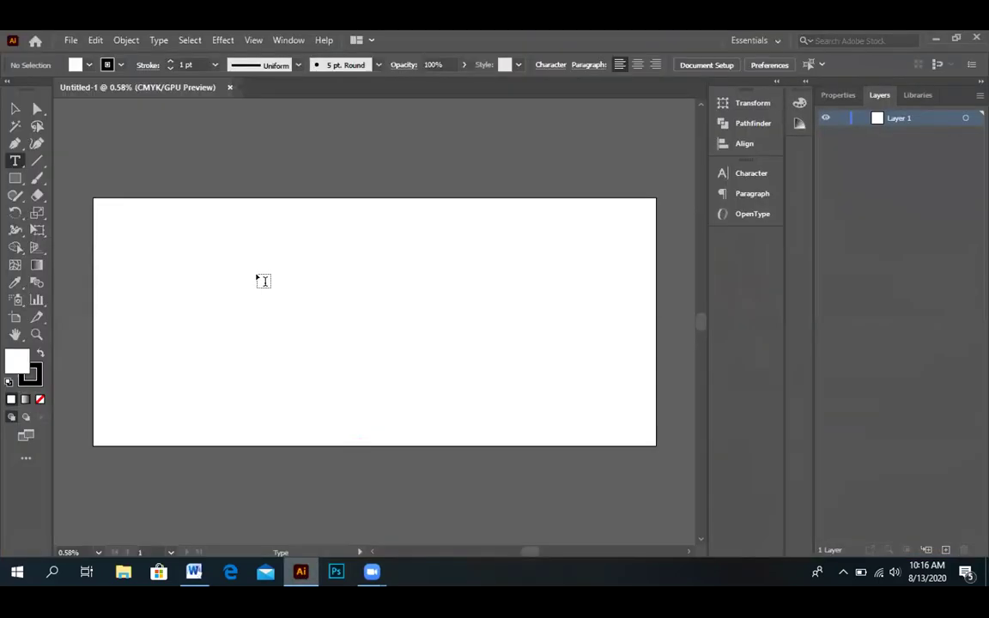
left_click(212, 288)
key("ctrl")
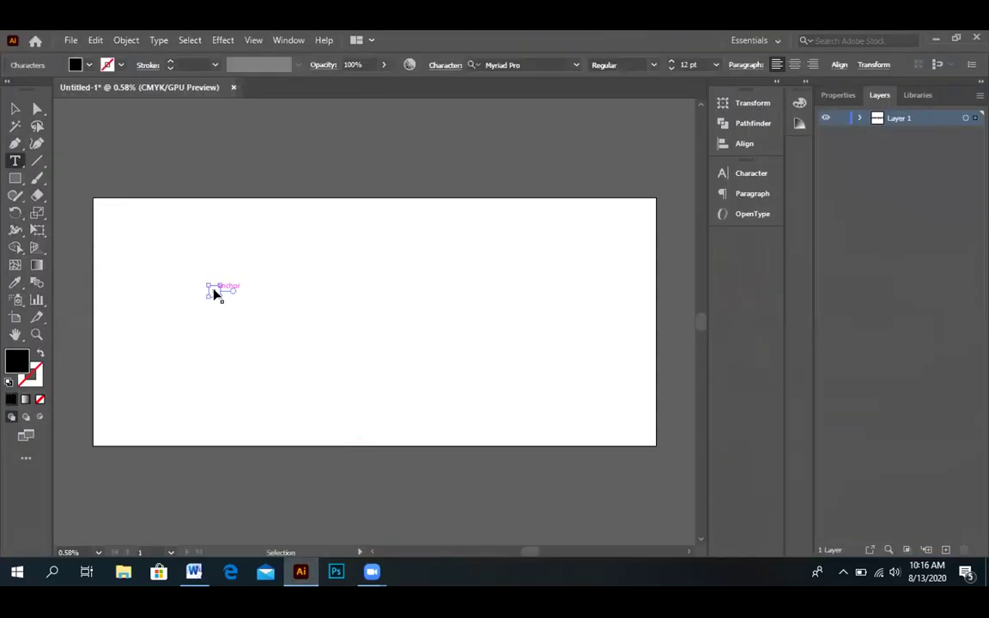
key("ctrl")
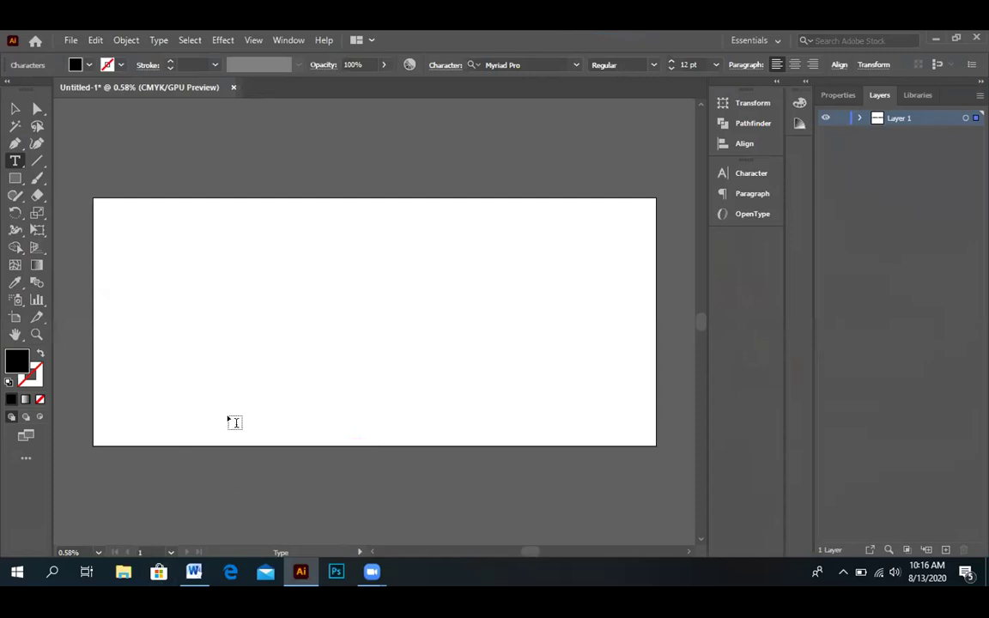
Switch to Word, copy the selected line "শোকাবহ ১৫ আগস্ট" again and minimize the Word window
left_click(190, 563)
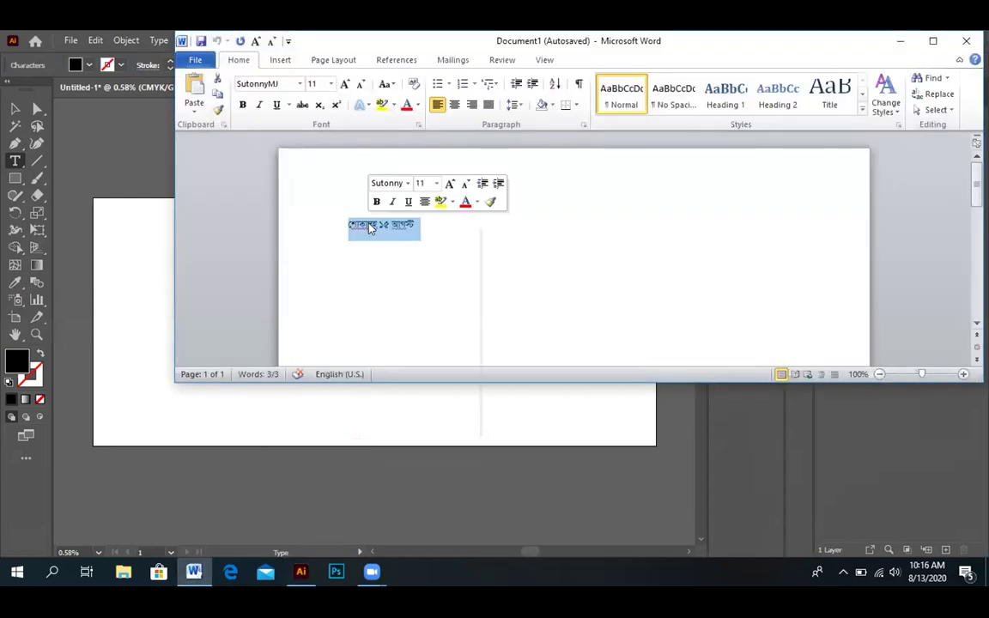
right_click(369, 228)
left_click(388, 243)
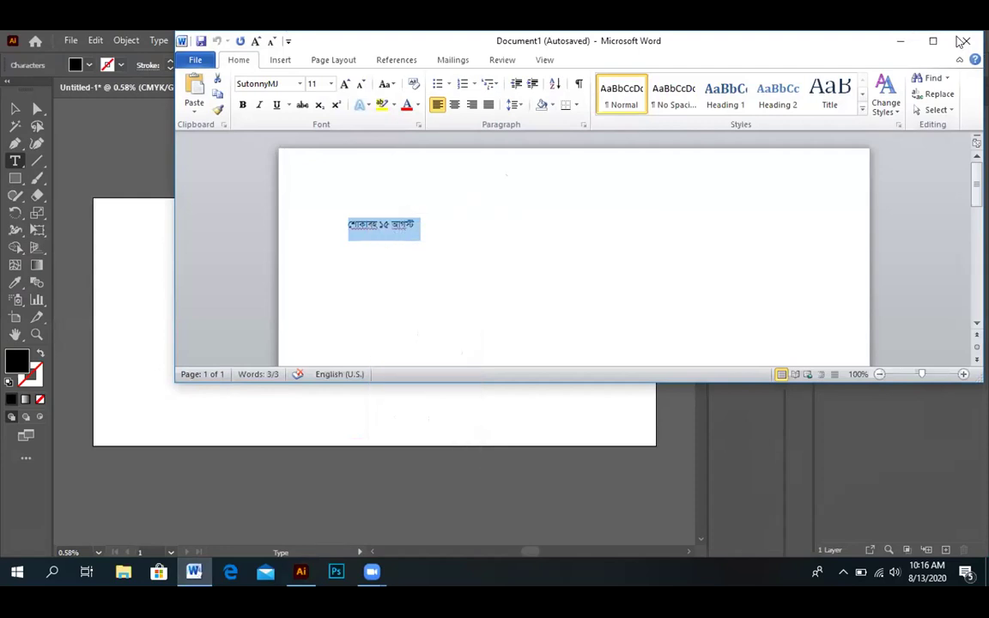
left_click(899, 41)
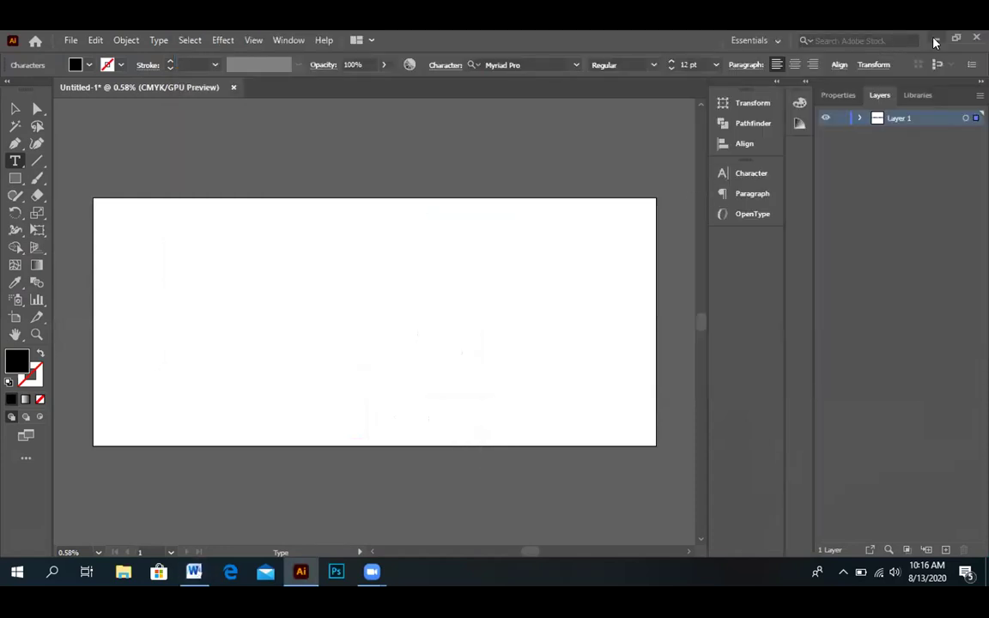
Minimize Illustrator, bring Word back up and recopy the selected line "শোকাবহ ১৫ আগস্ট"
left_click(287, 564)
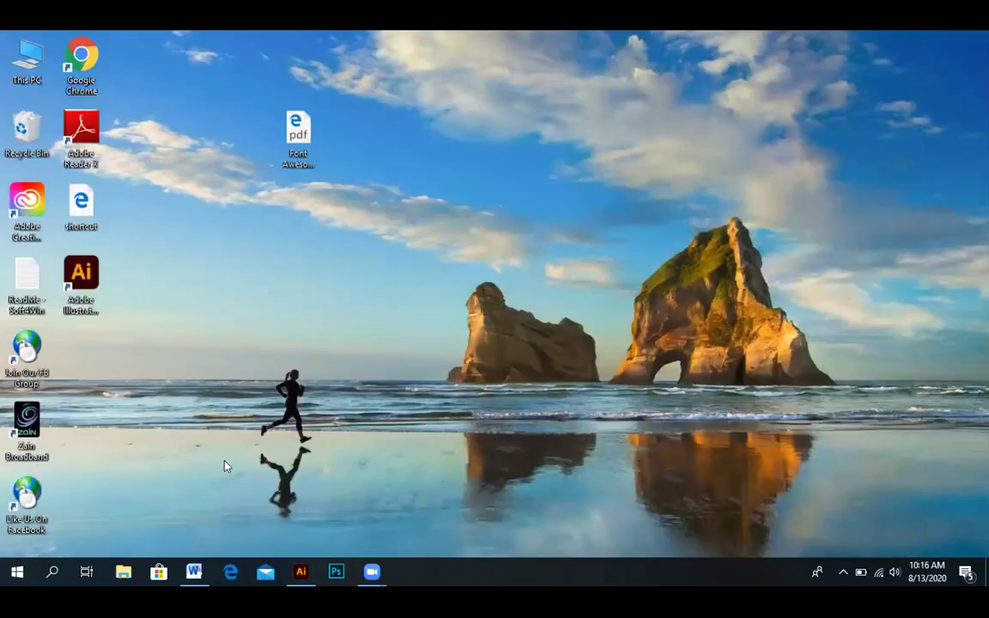
left_click(194, 570)
right_click(388, 224)
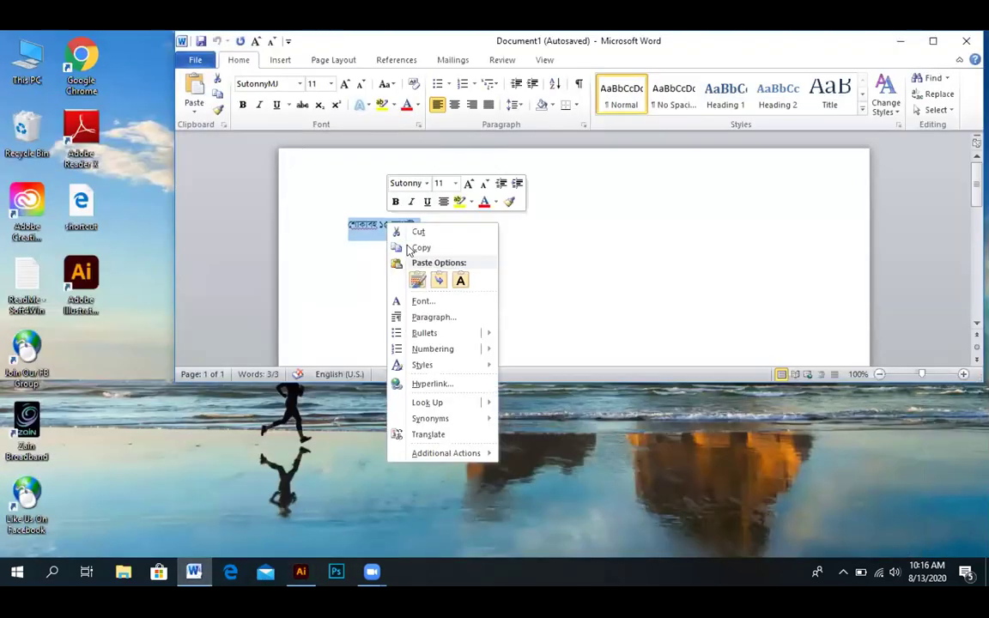
left_click(419, 248)
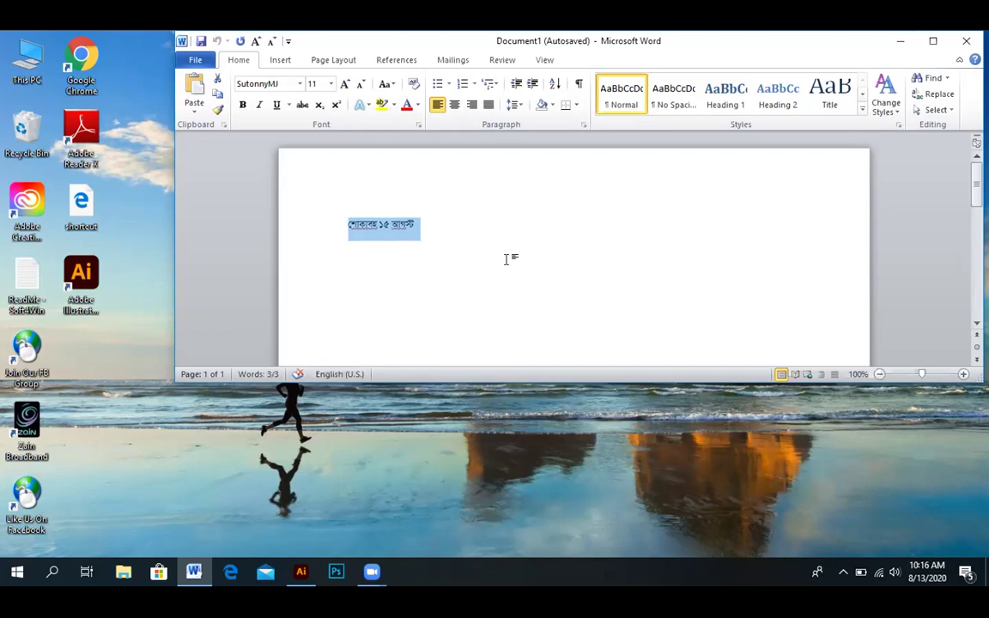
Minimize Word and paste the copied Bengali line as a group in the middle of the Illustrator artboard
left_click(896, 47)
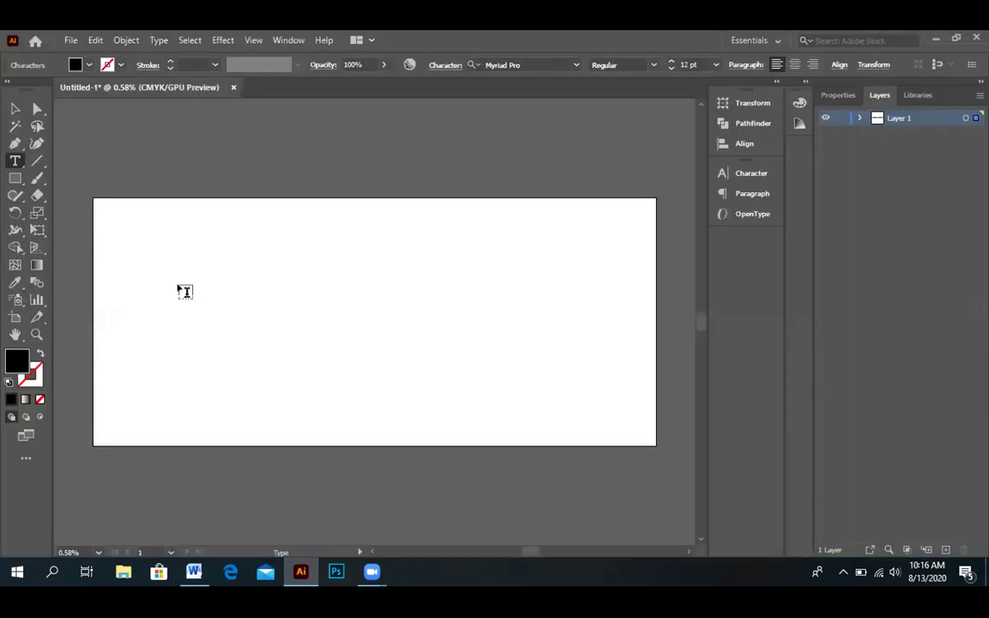
left_click(15, 161)
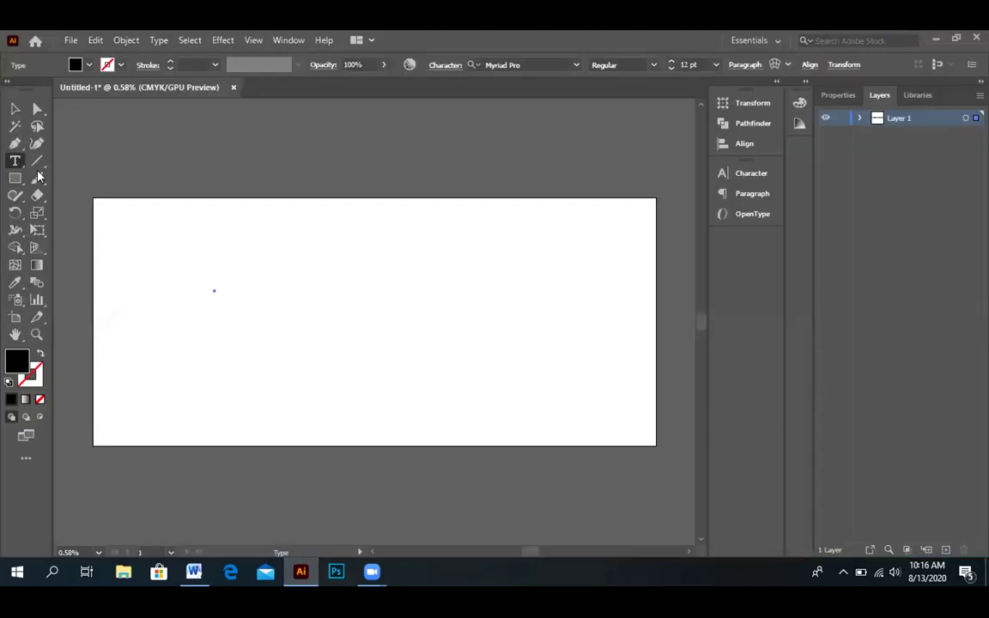
key("Escape")
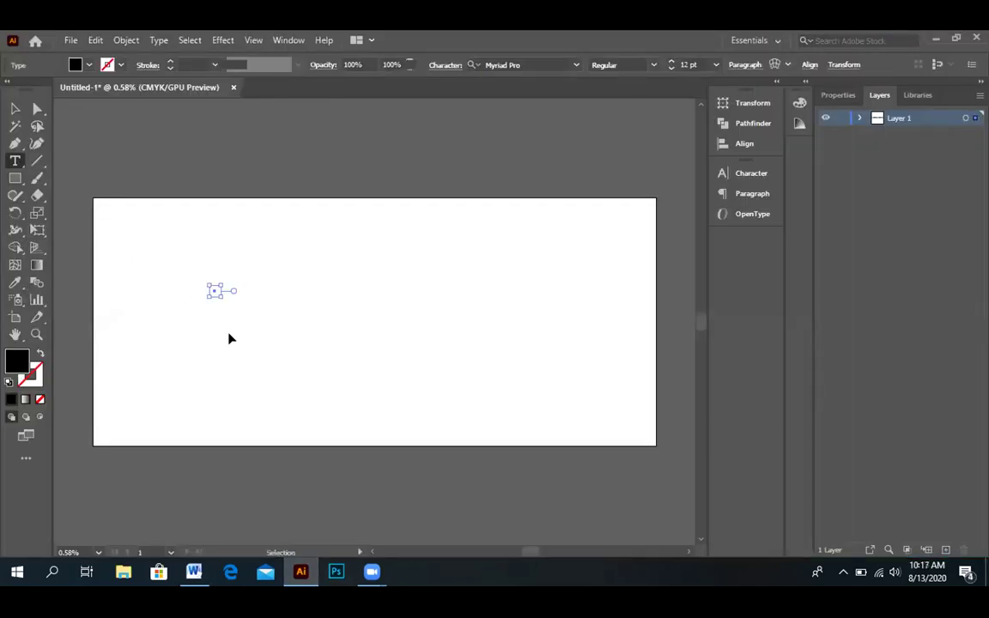
key("ctrl+g")
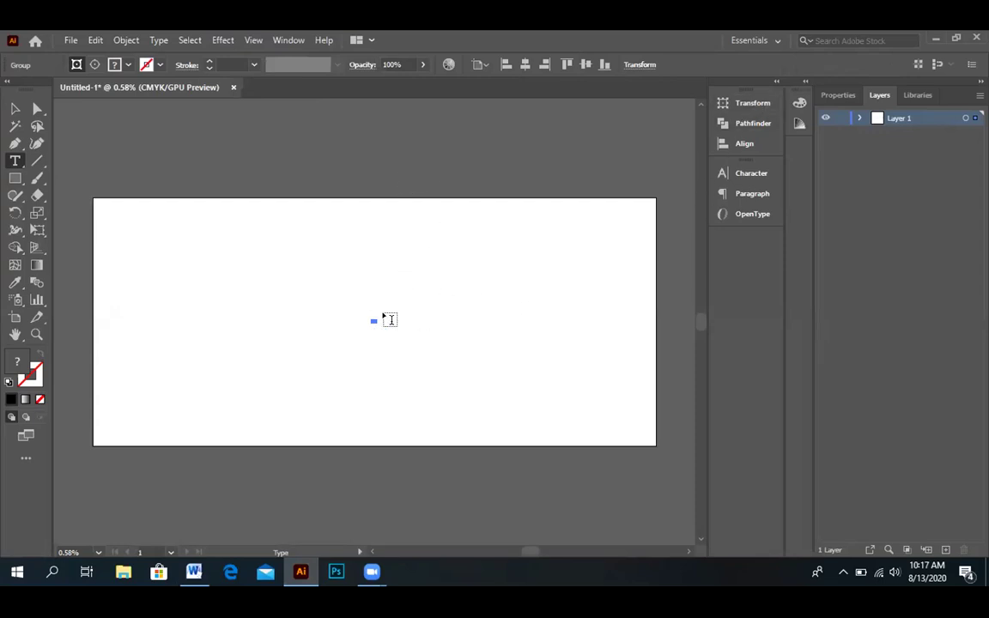
left_click(15, 109)
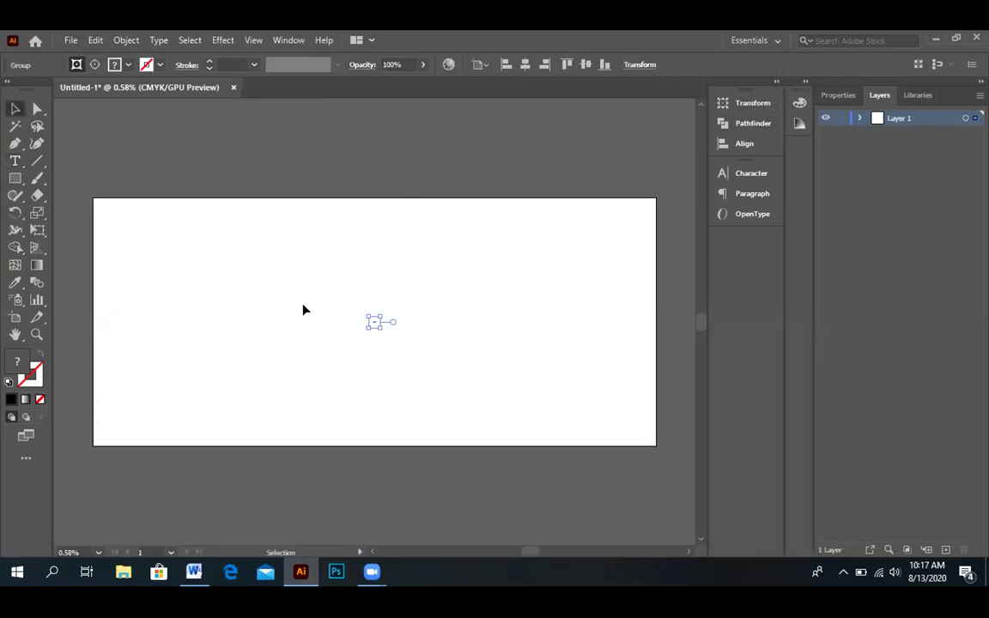
left_click(422, 316)
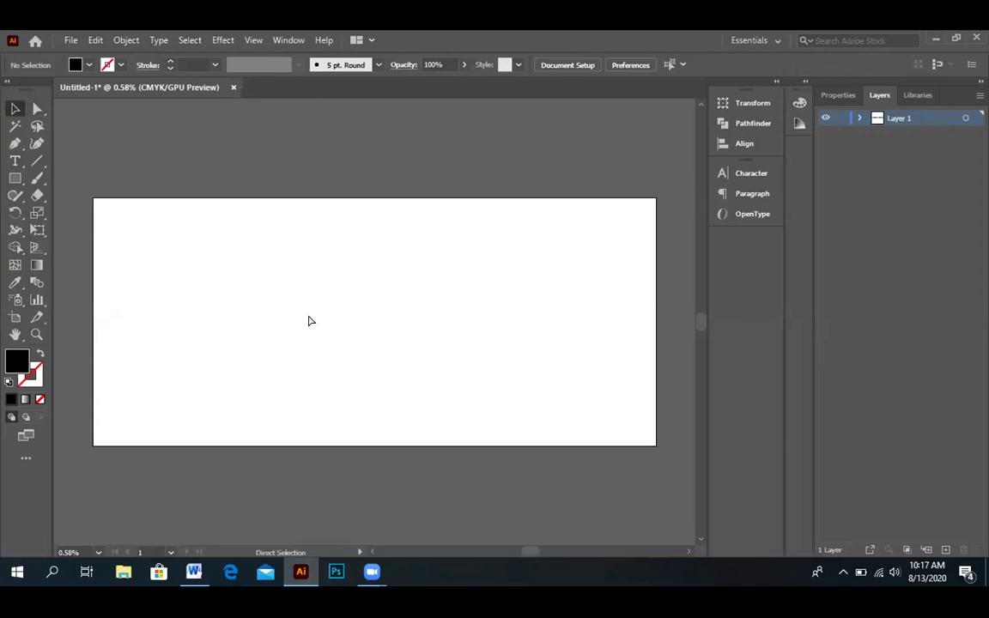
Select the pasted Bengali text group and enlarge its bounding box until it spans most of the artboard
key("ctrl+a")
left_click_drag(392, 344, 409, 400)
left_click_drag(404, 327, 288, 334)
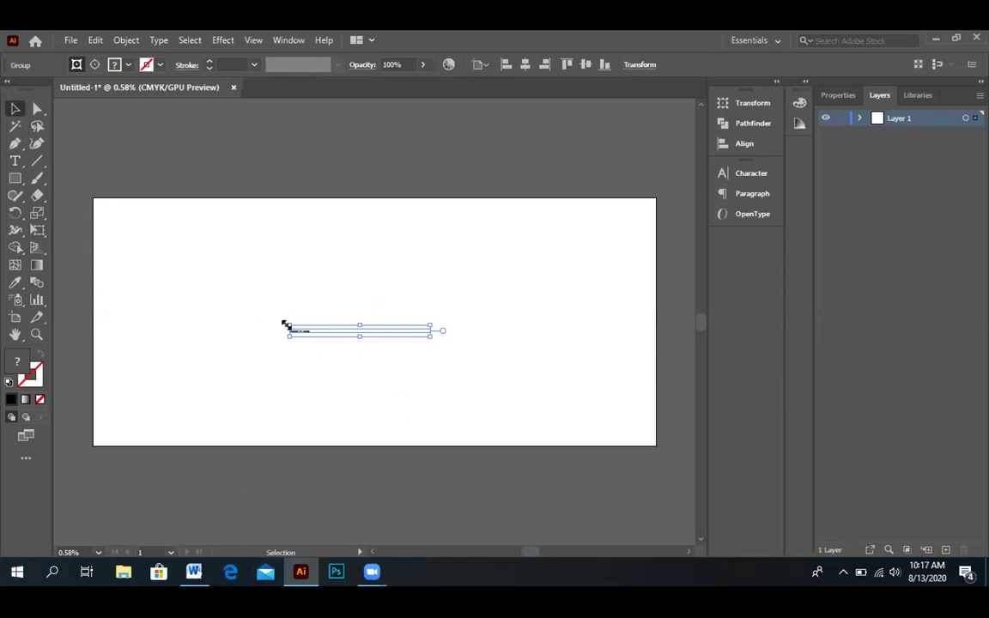
left_click_drag(288, 324, 100, 280)
left_click_drag(427, 330, 518, 434)
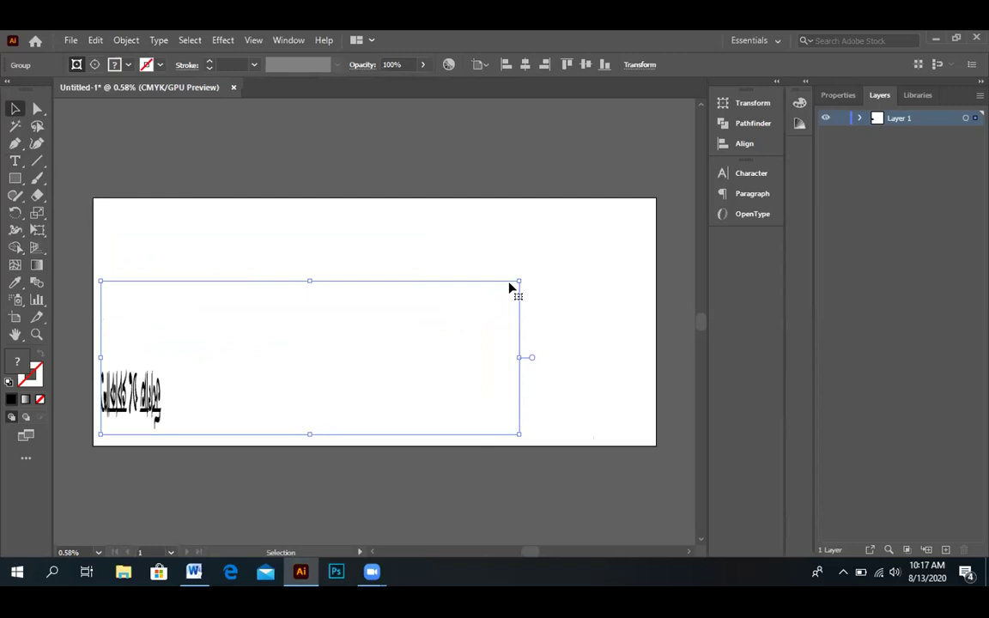
left_click_drag(519, 281, 556, 233)
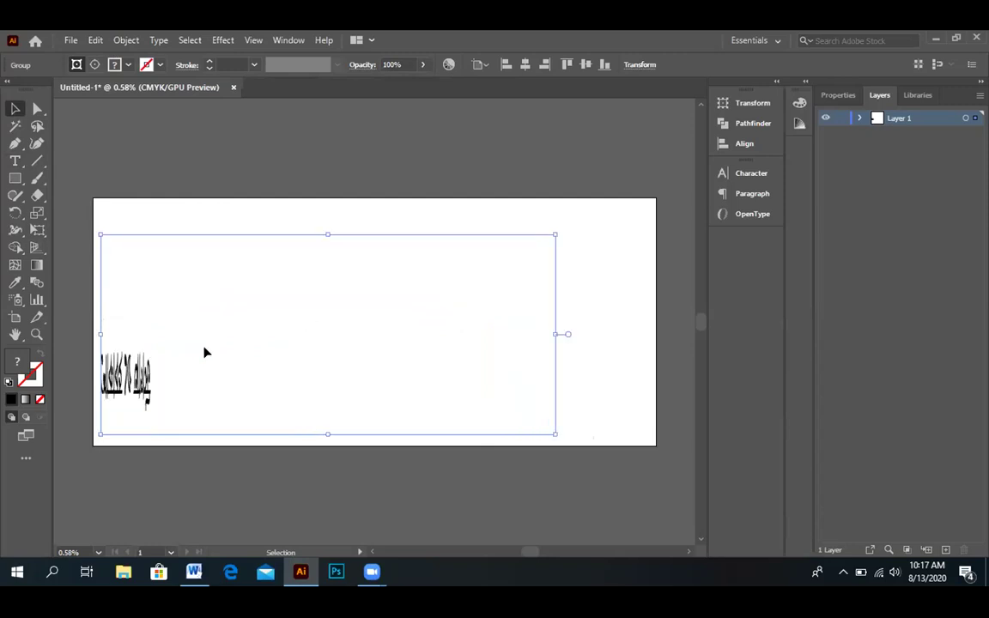
Rotate the enlarged Bengali text group by 180° within the artboard and deselect it
mouse_move(94, 226)
left_mouse_down()
mouse_move(93, 248)
mouse_move(97, 214)
mouse_move(103, 221)
left_mouse_up()
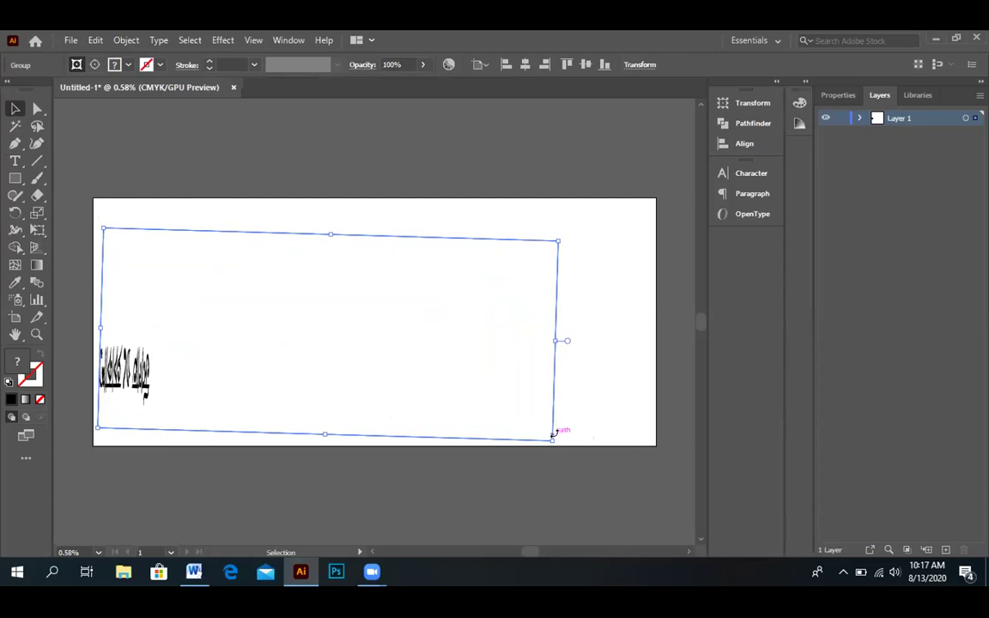
left_click_drag(552, 434, 400, 513)
left_click_drag(326, 528, 56, 279)
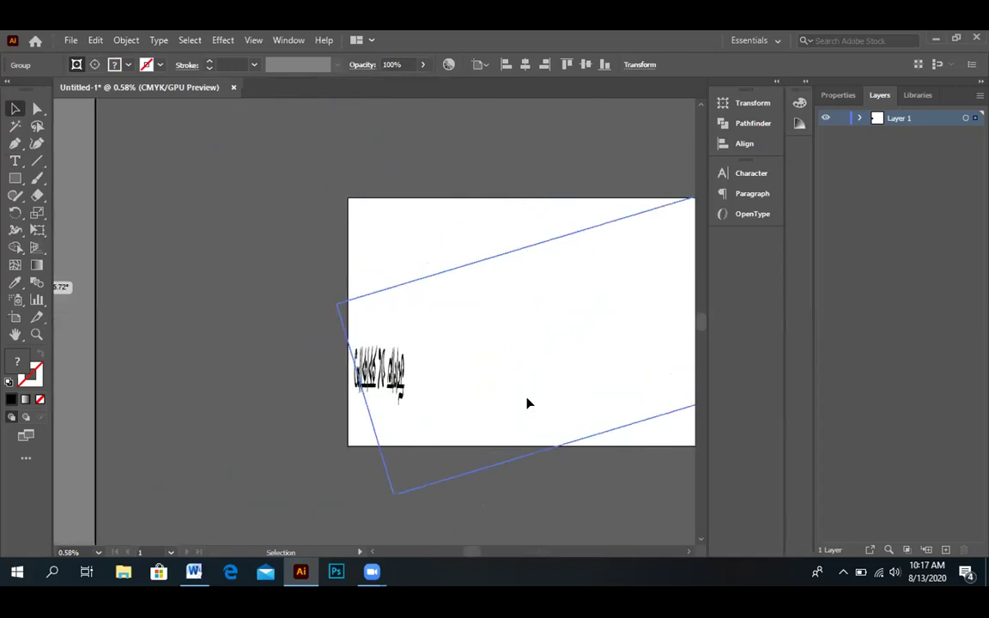
left_click_drag(455, 320, 449, 225)
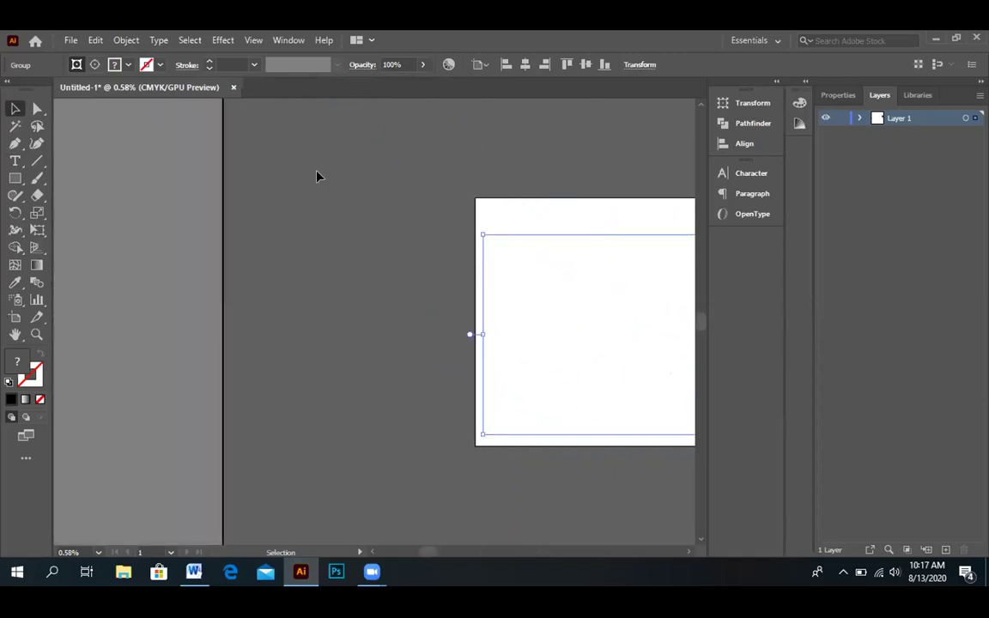
left_click(618, 155)
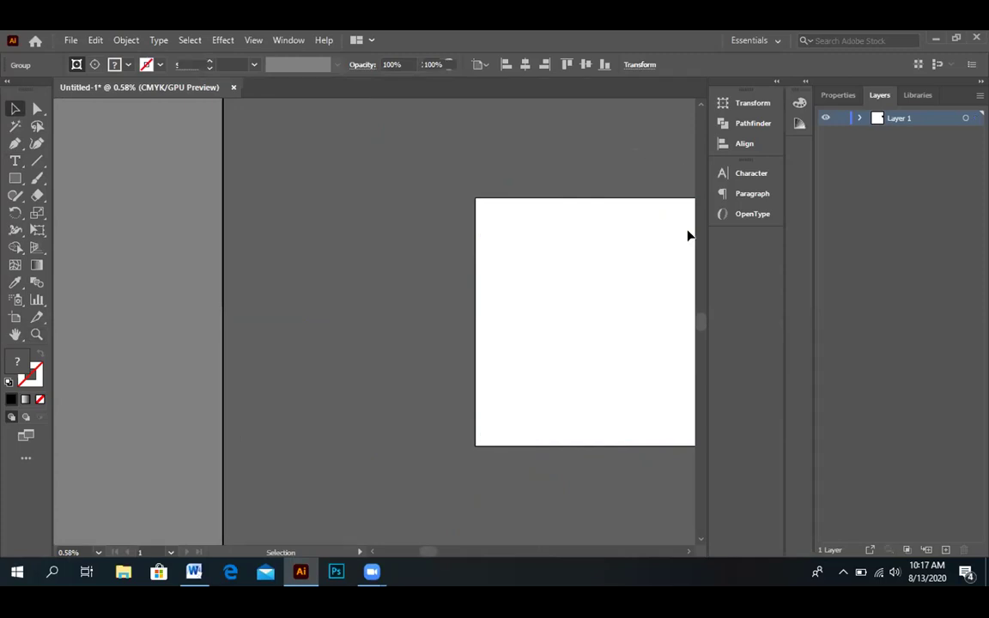
Delete the mirrored Bengali text group and undo the deletion
left_click(15, 334)
left_click_drag(623, 331, 288, 340)
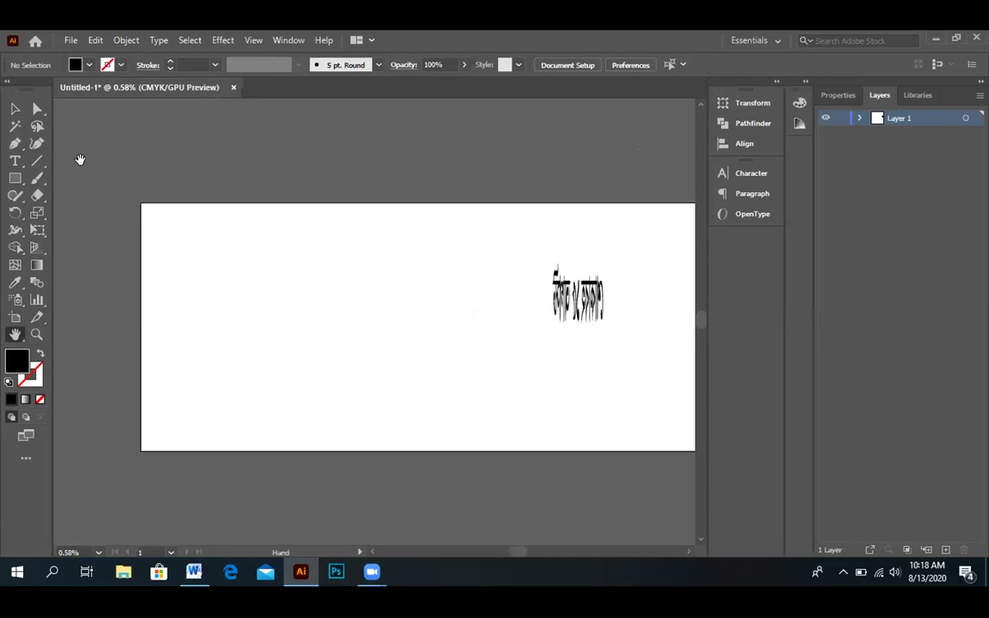
left_click(16, 107)
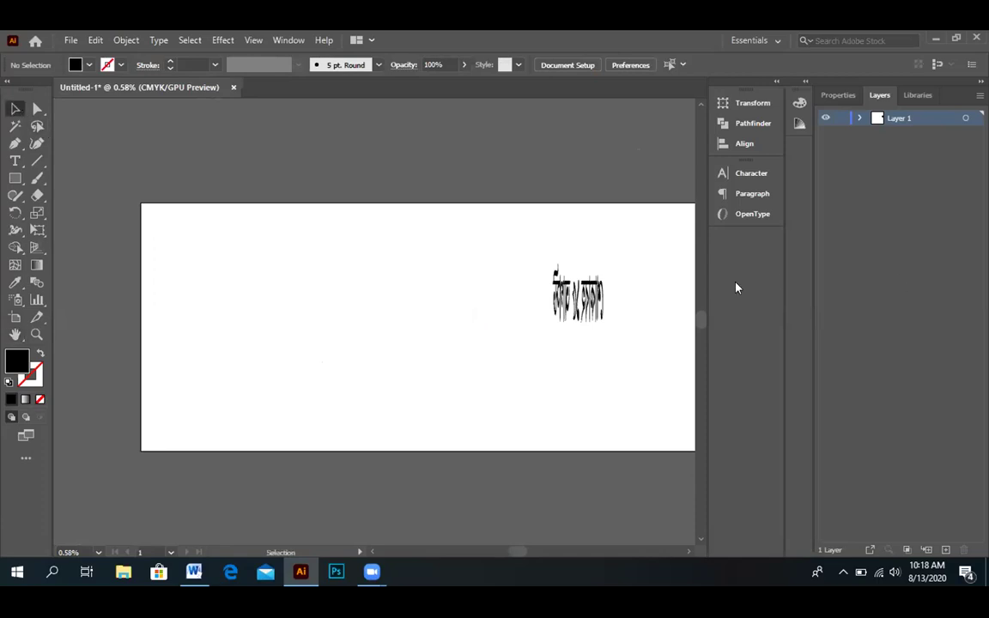
key("ctrl+a")
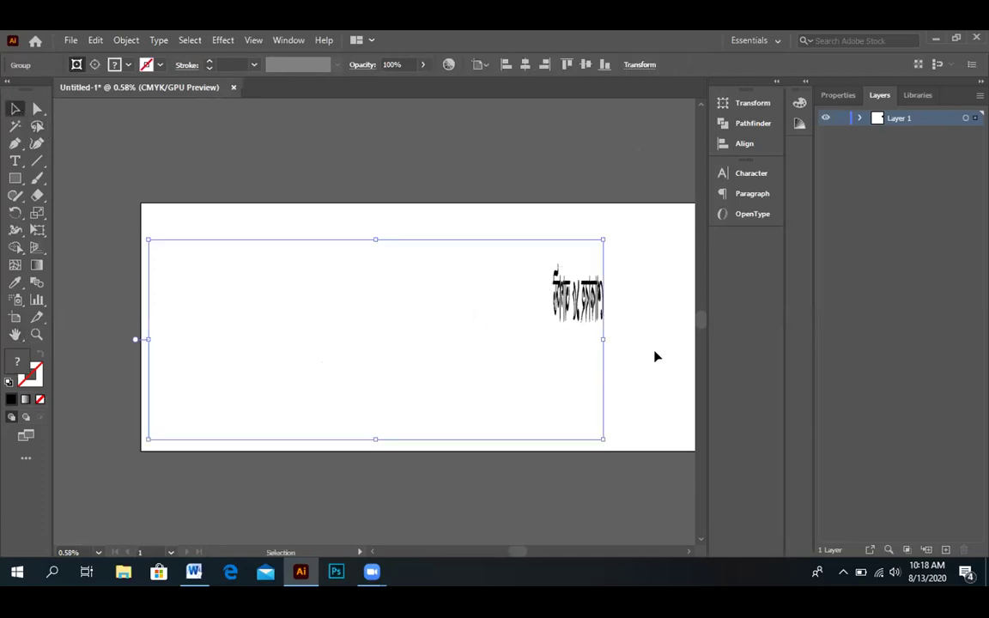
key("Delete")
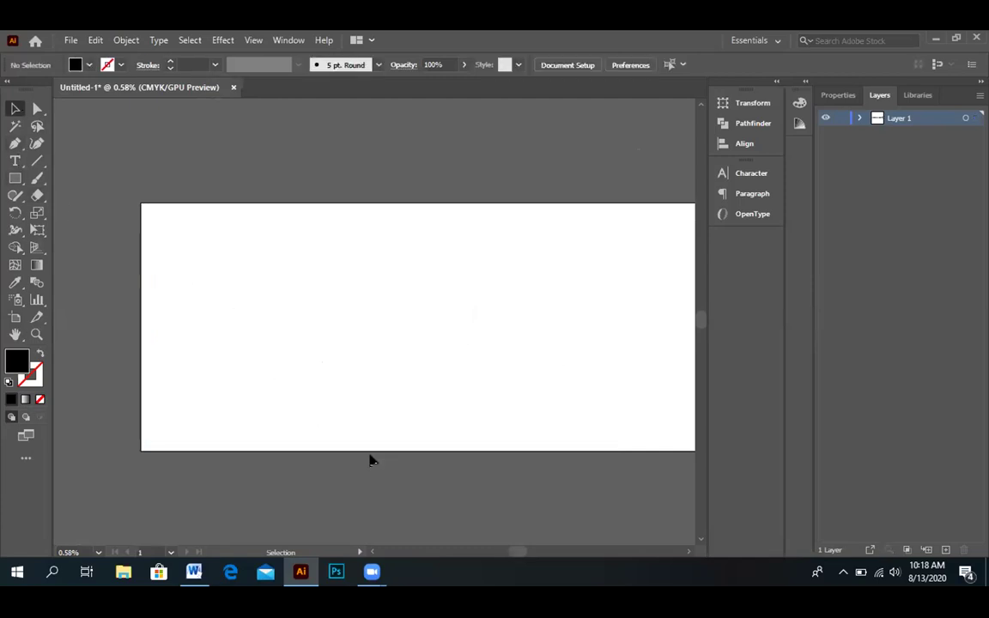
key("ctrl+z")
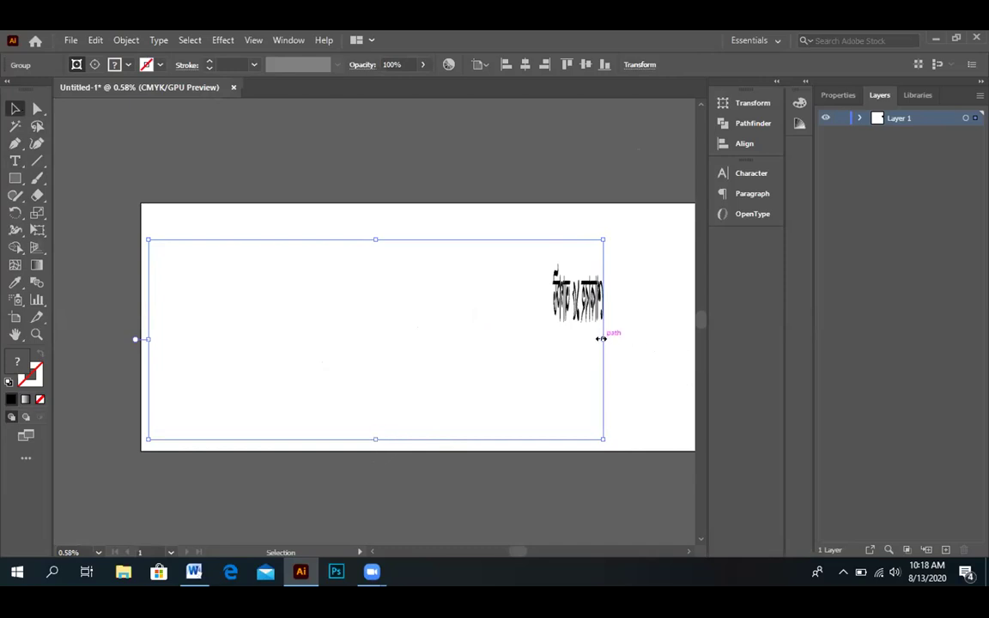
Flip the Bengali text group horizontally into readable orientation and stretch it wider
left_click_drag(601, 339, 66, 306)
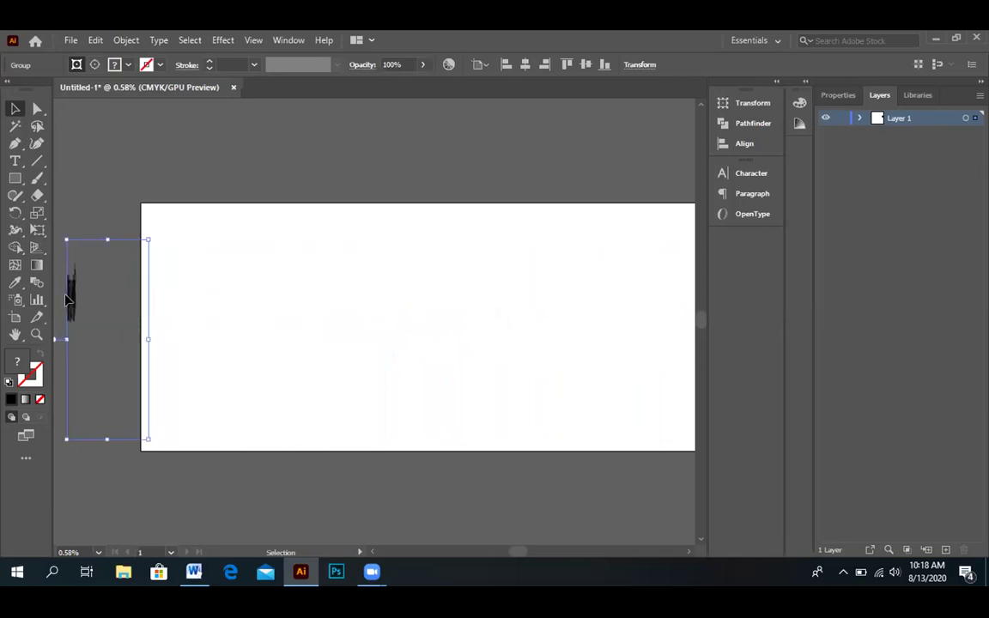
left_click_drag(148, 339, 433, 344)
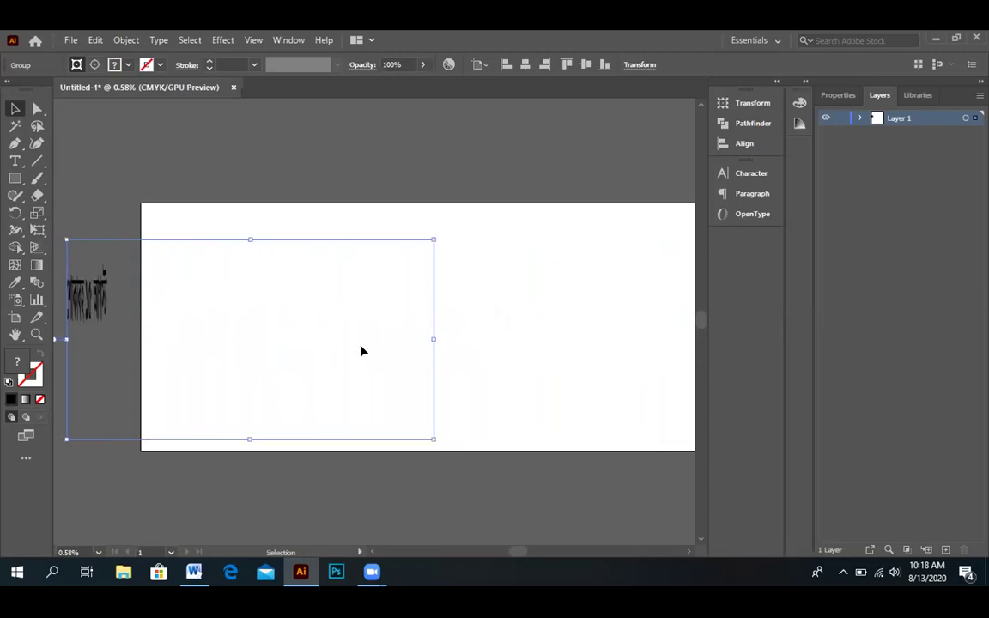
left_click_drag(236, 322, 290, 331)
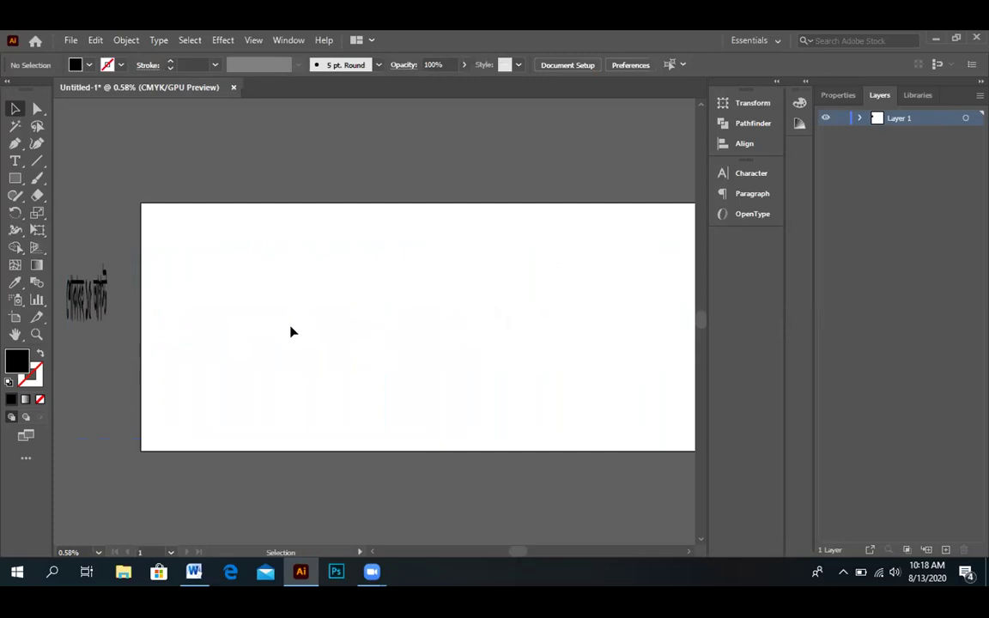
Move the Bengali text group onto the artboard and enlarge its bounding box to nearly the artboard's size
left_click_drag(94, 305, 283, 297)
left_click_drag(255, 237, 177, 216)
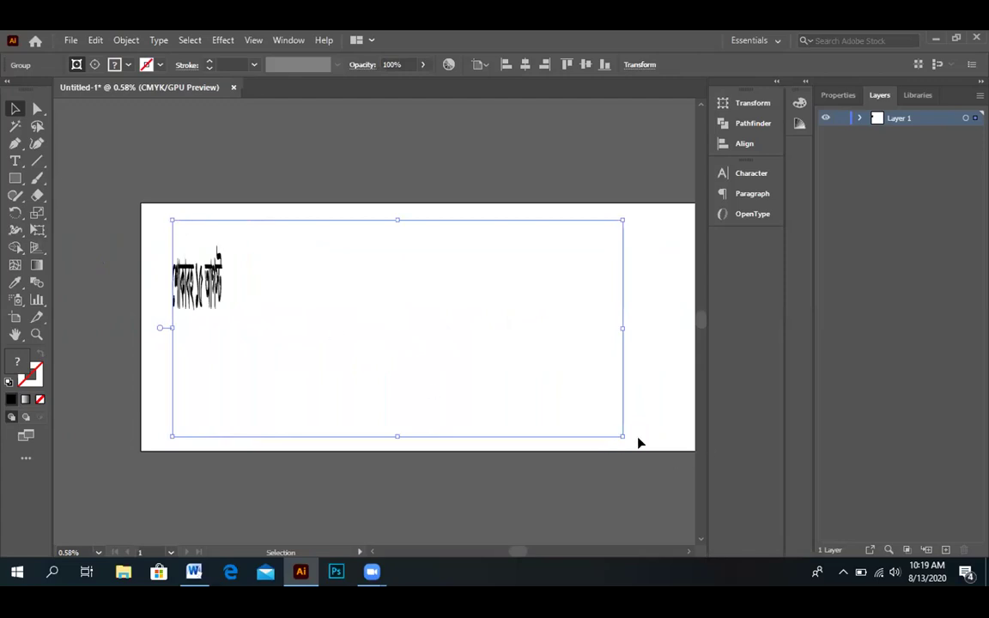
left_click_drag(621, 434, 663, 455)
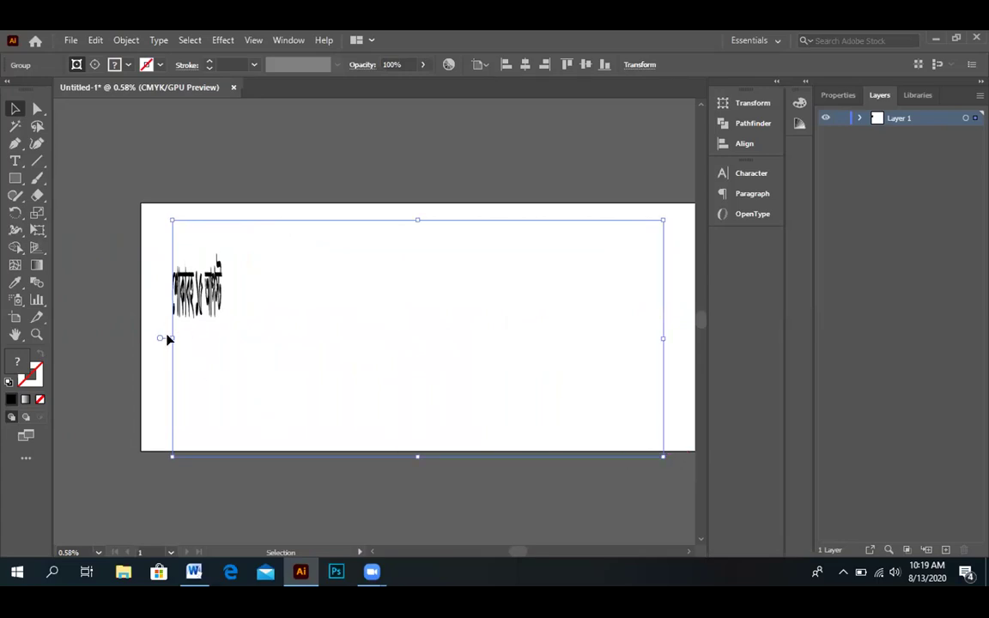
left_click_drag(165, 337, 125, 337)
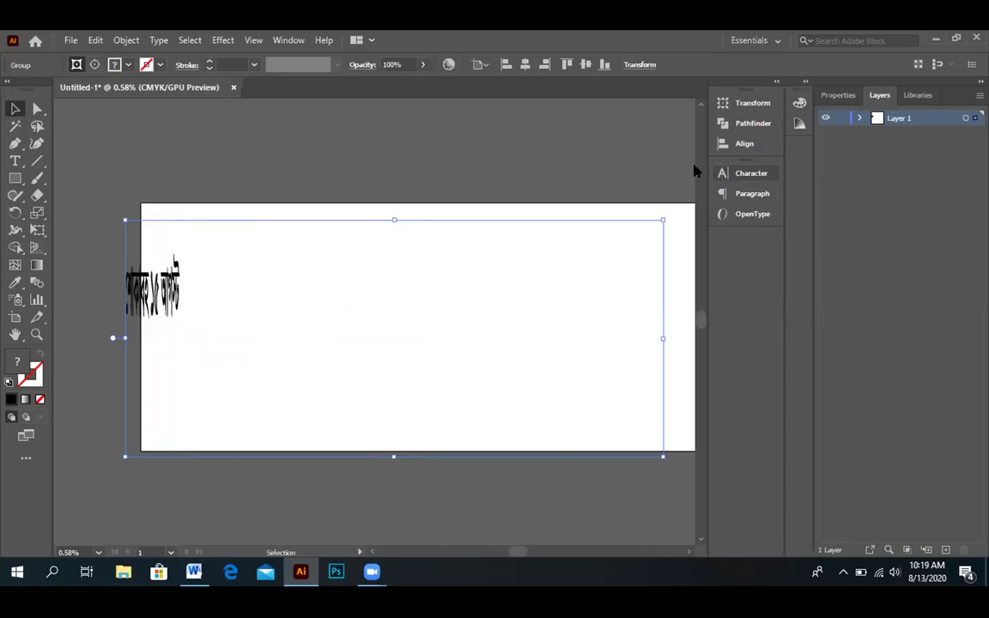
Add "Business Card" as a search tag to the Fiverr gig
left_click(611, 310)
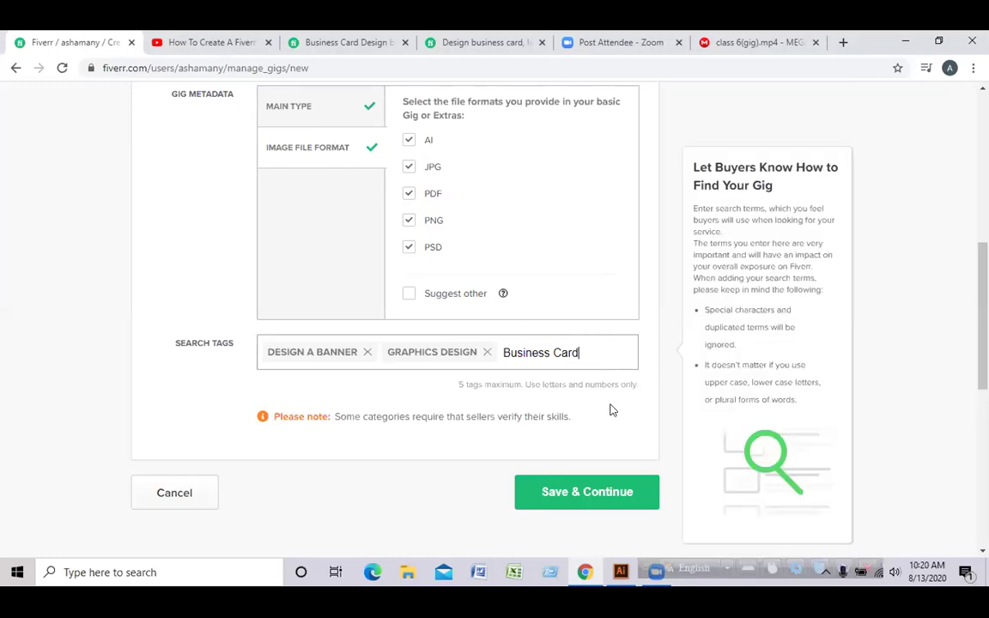
key("Return")
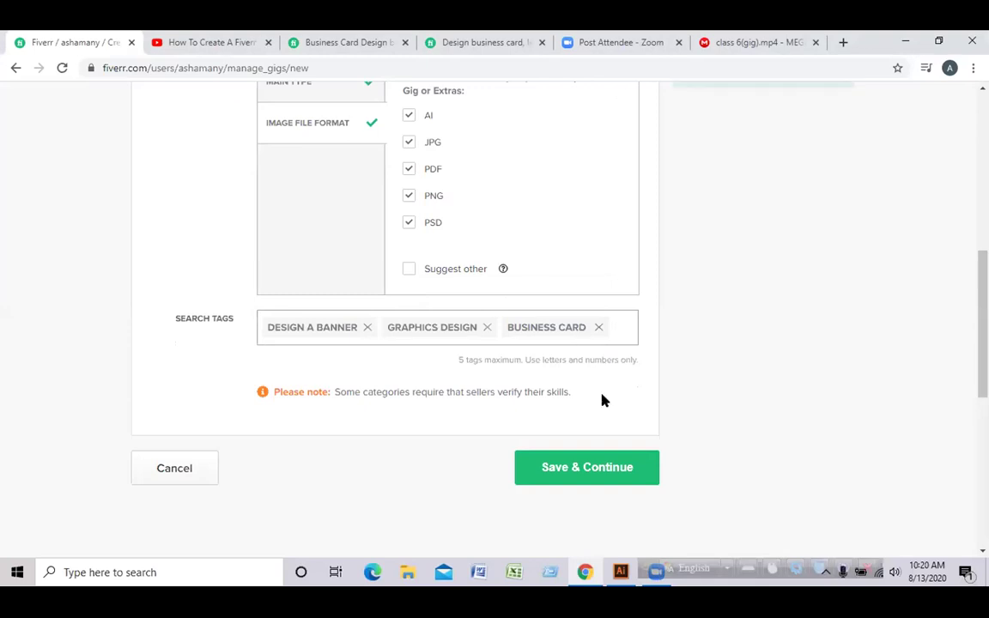
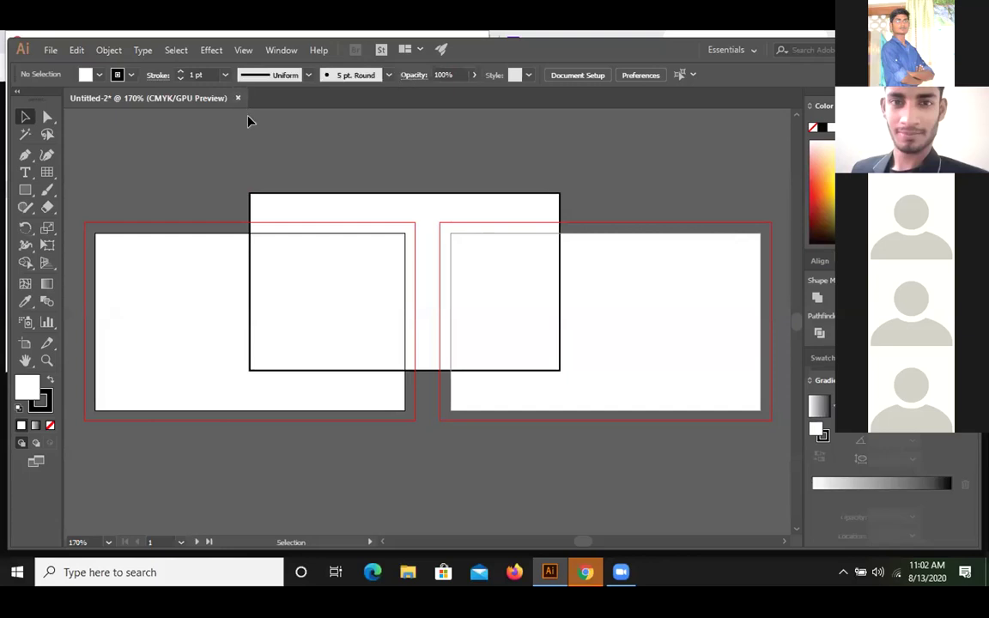
Move the outlined white rectangle over the first artboard and close the Untitled-2 document
left_click_drag(447, 212, 298, 247)
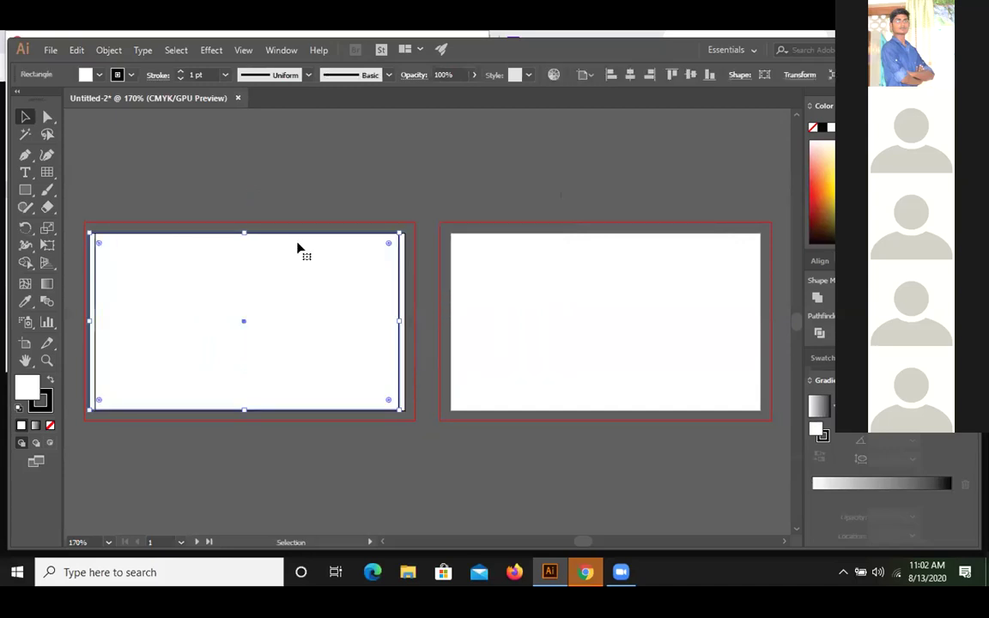
left_click(238, 98)
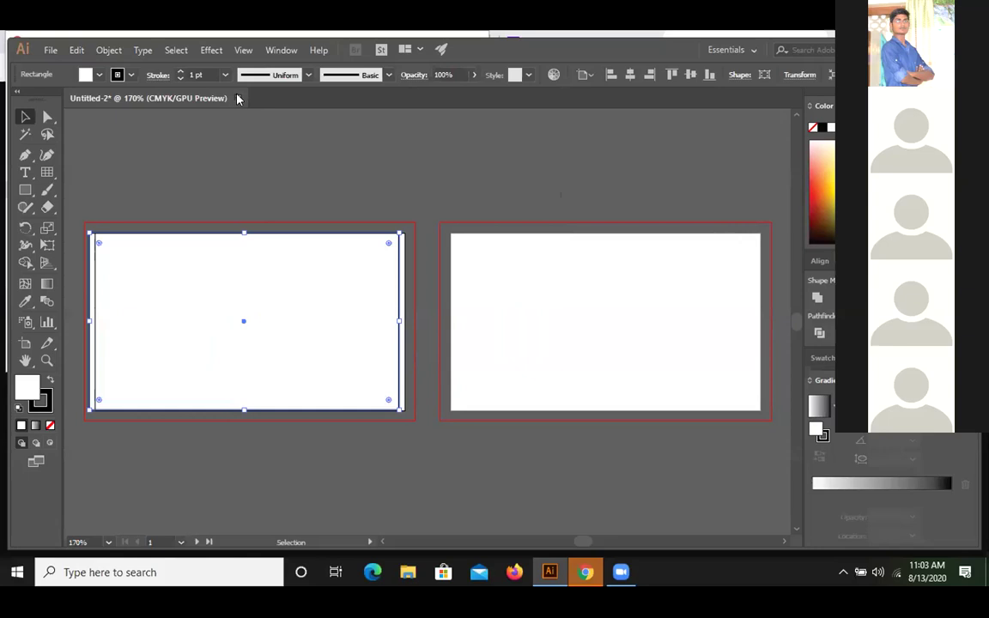
left_click(568, 321)
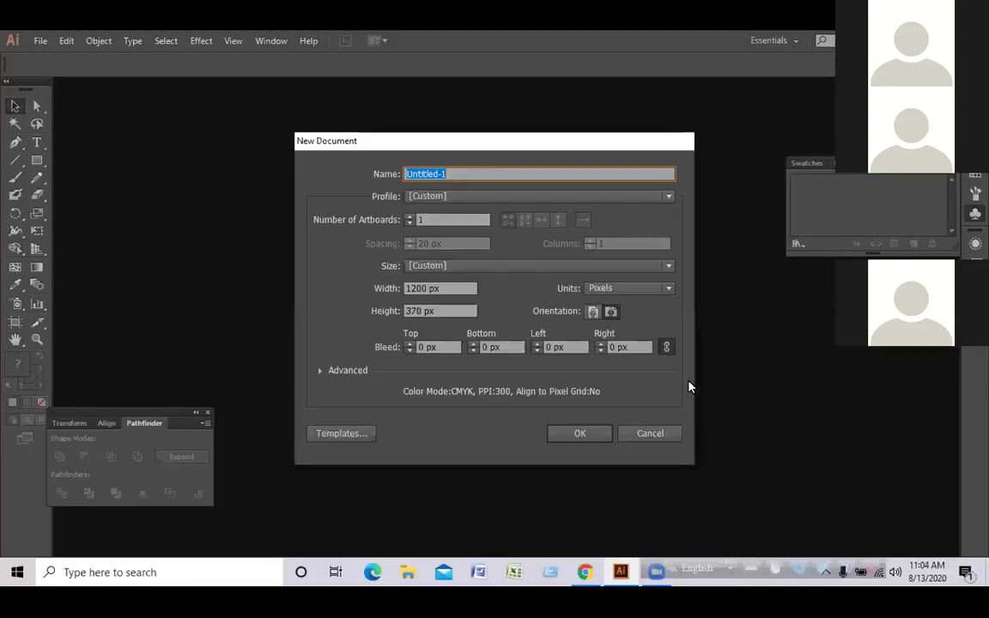
Cancel the new document setup and clear the "mubin limited logo" query from the Google image search in Chrome
left_click(648, 433)
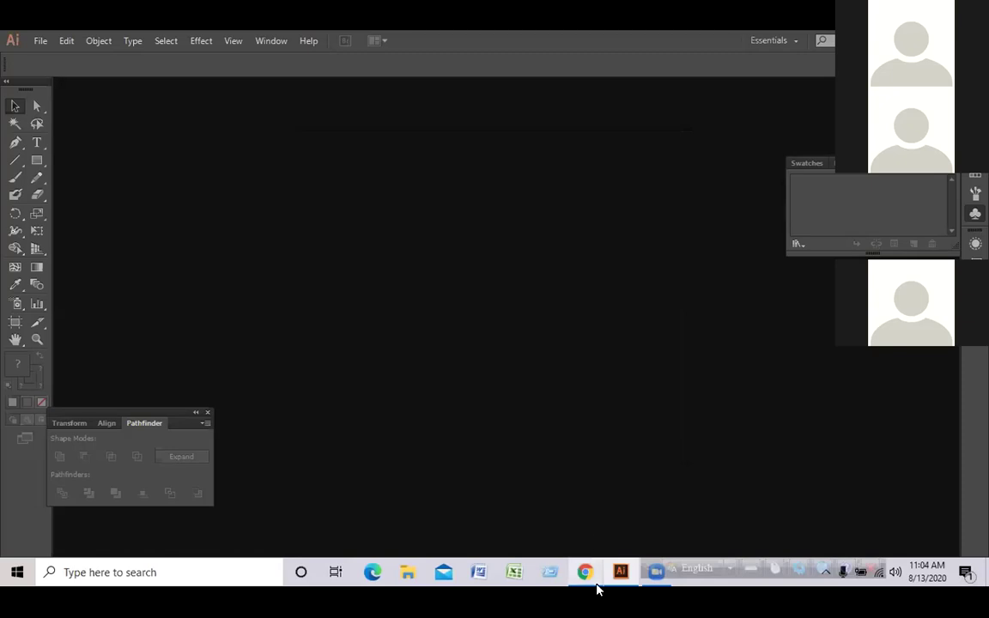
mouse_move(591, 583)
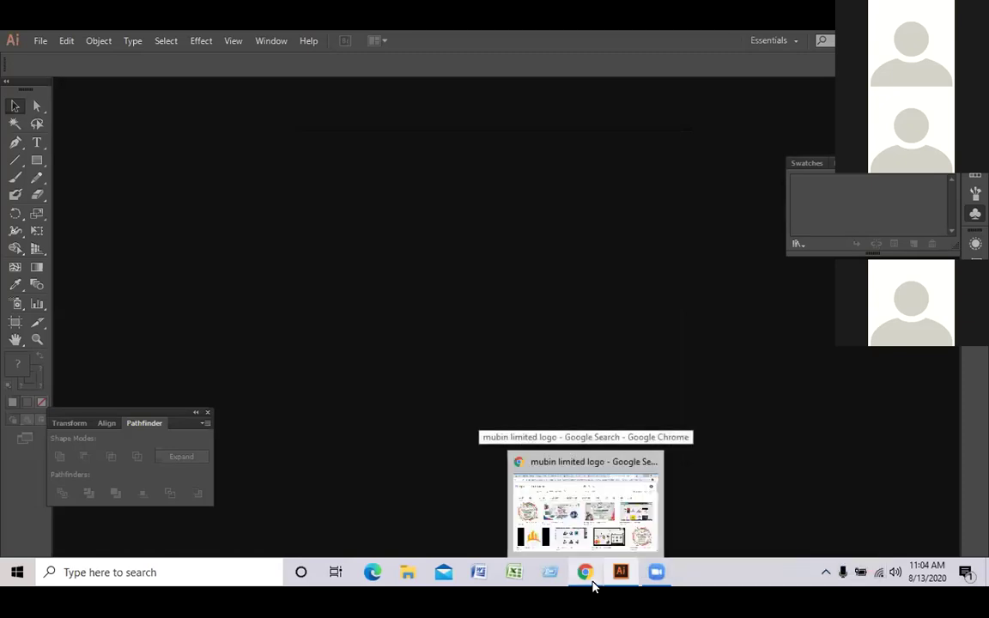
left_click(532, 512)
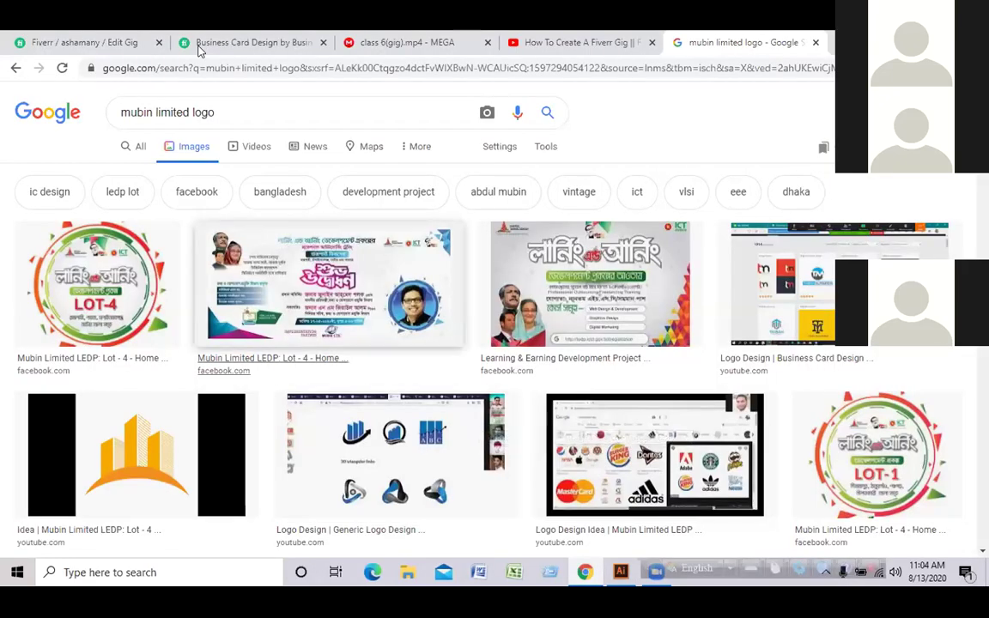
left_click_drag(223, 109, 110, 107)
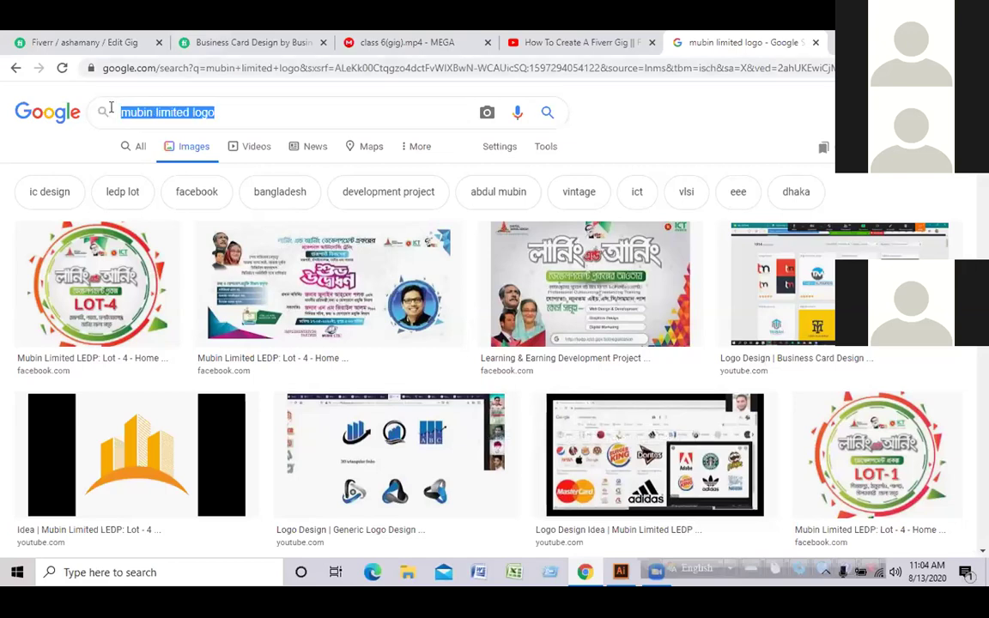
key("BackSpace")
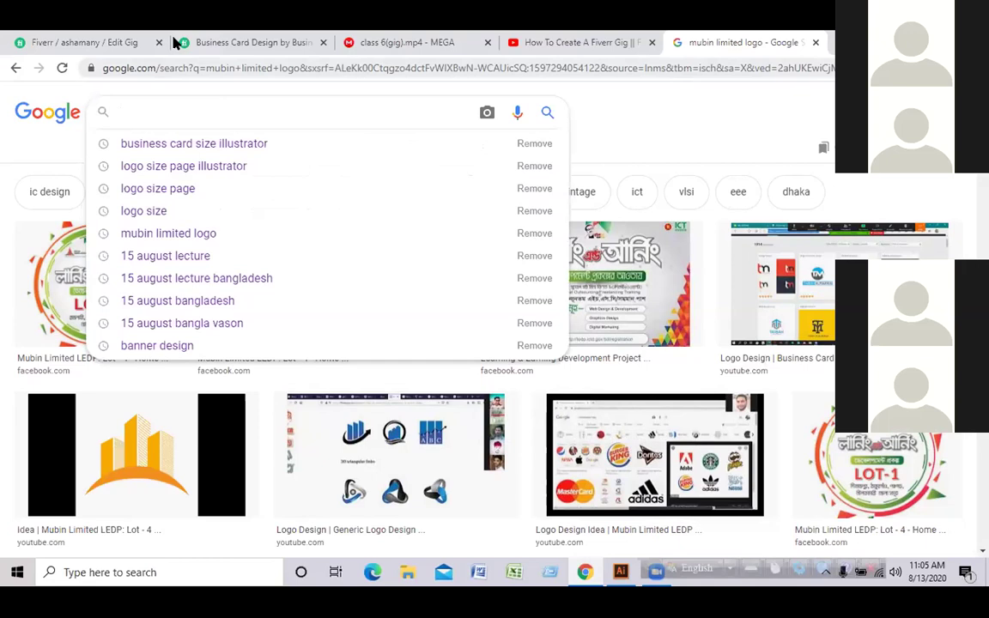
key("alt+Tab")
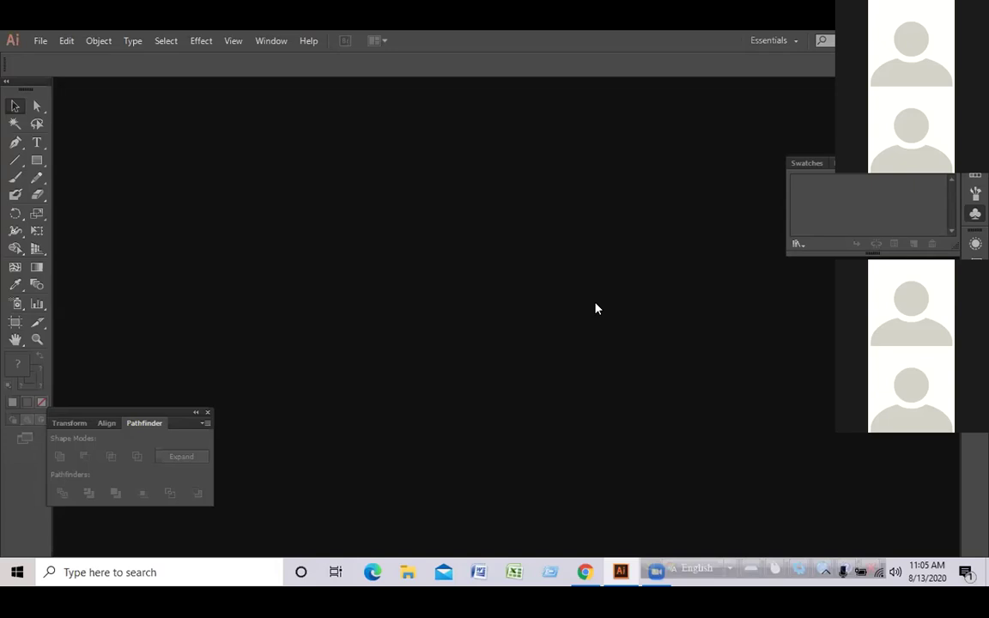
Set the width of the new document to 3.5 inches
left_click(41, 40)
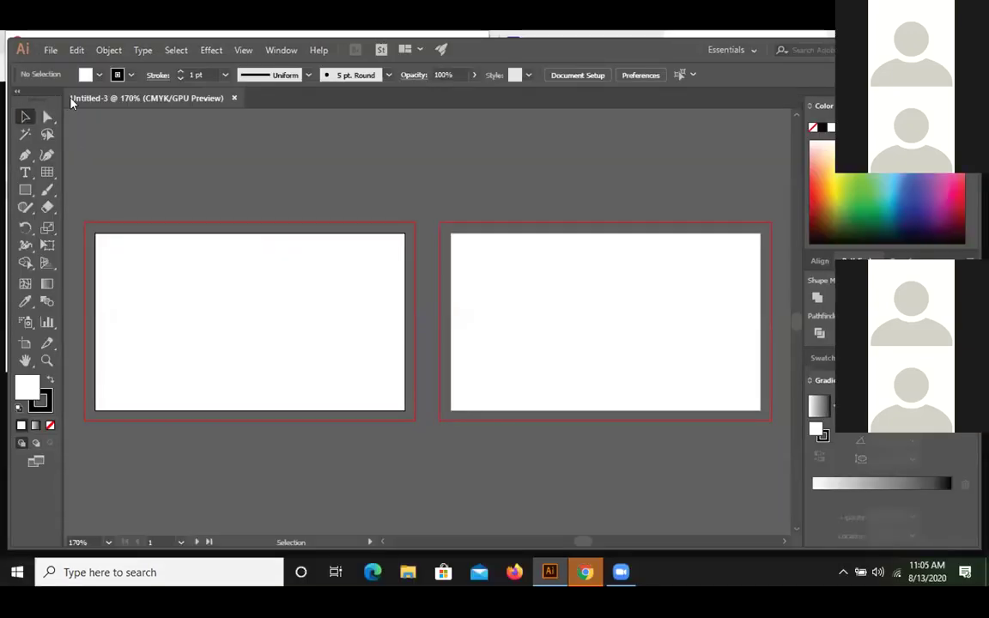
left_click(25, 190)
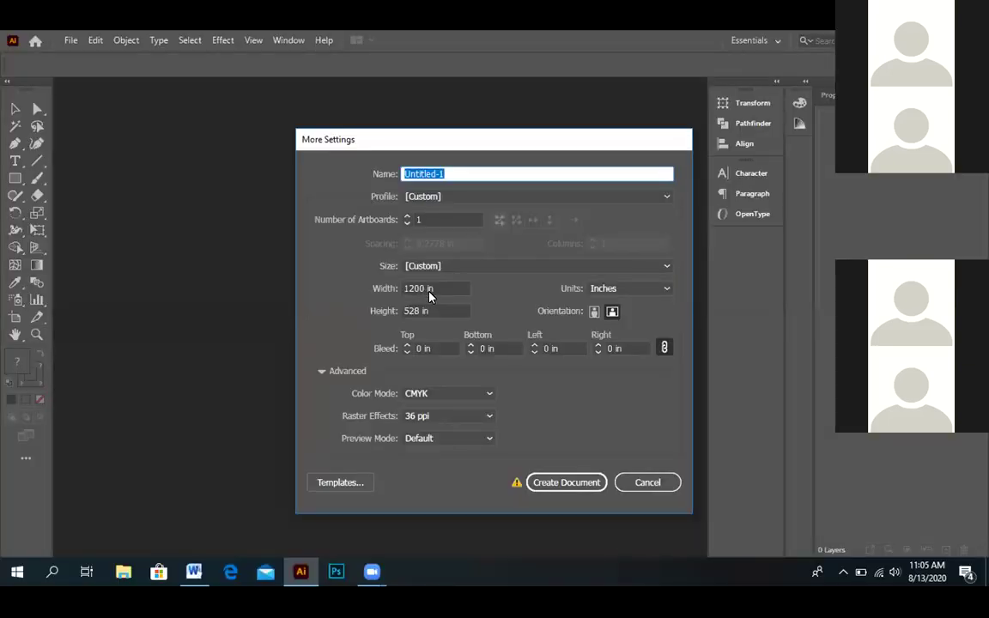
left_click(429, 291)
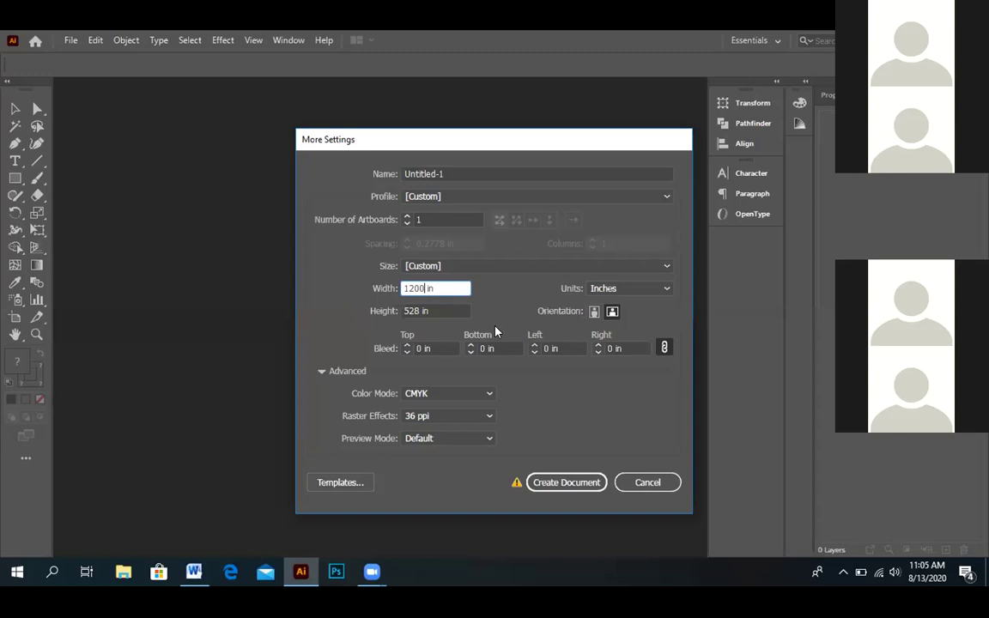
key("BackSpace")
key("BackSpace")
key("BackSpace")
key("BackSpace")
type("8.5")
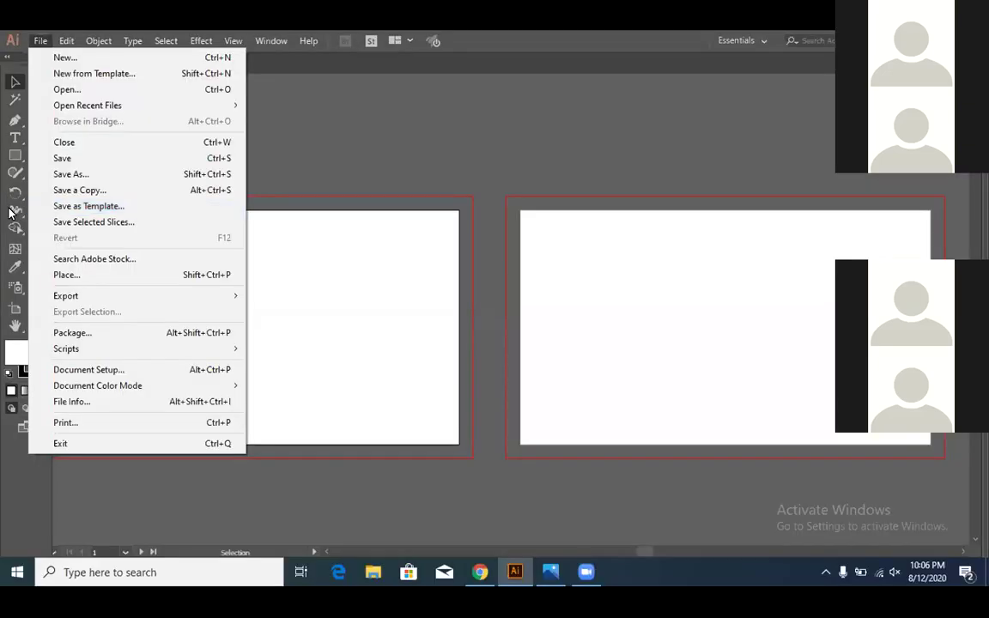
Set the number of artboards to 2 and create the business card document
left_click(14, 155)
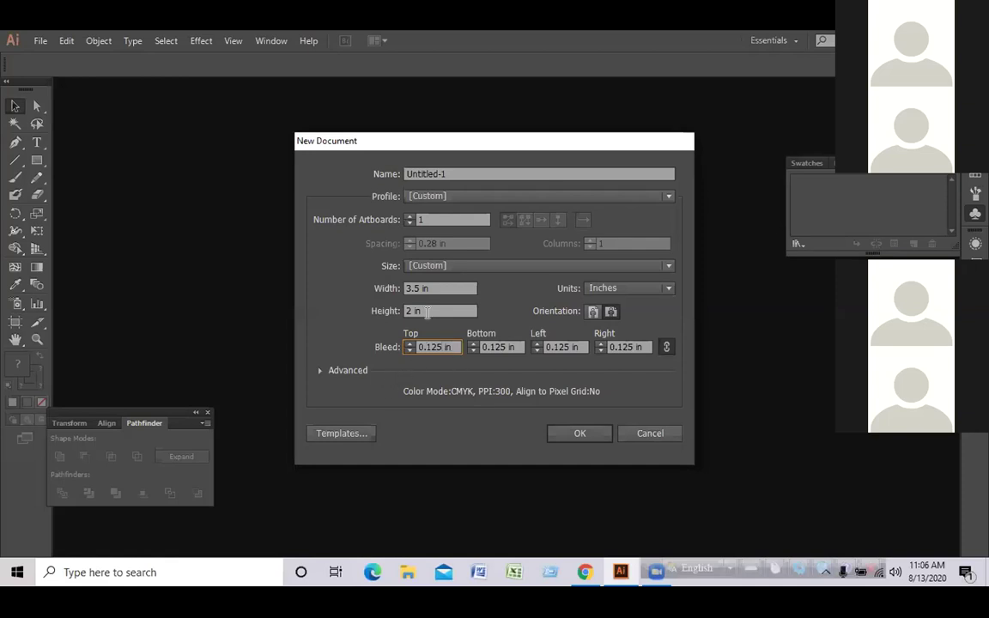
left_click(418, 220)
key("BackSpace")
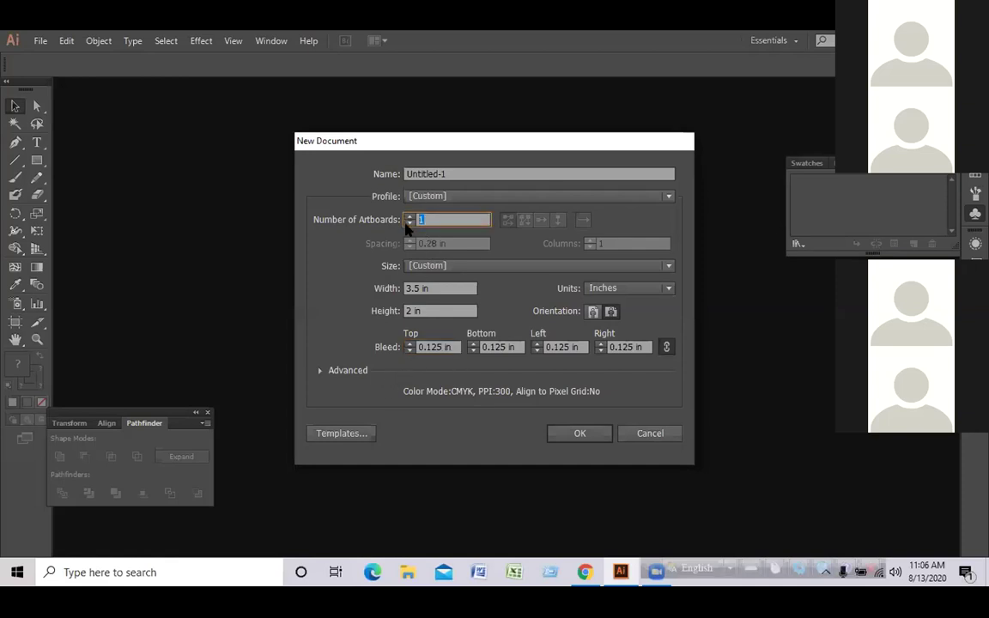
type("28")
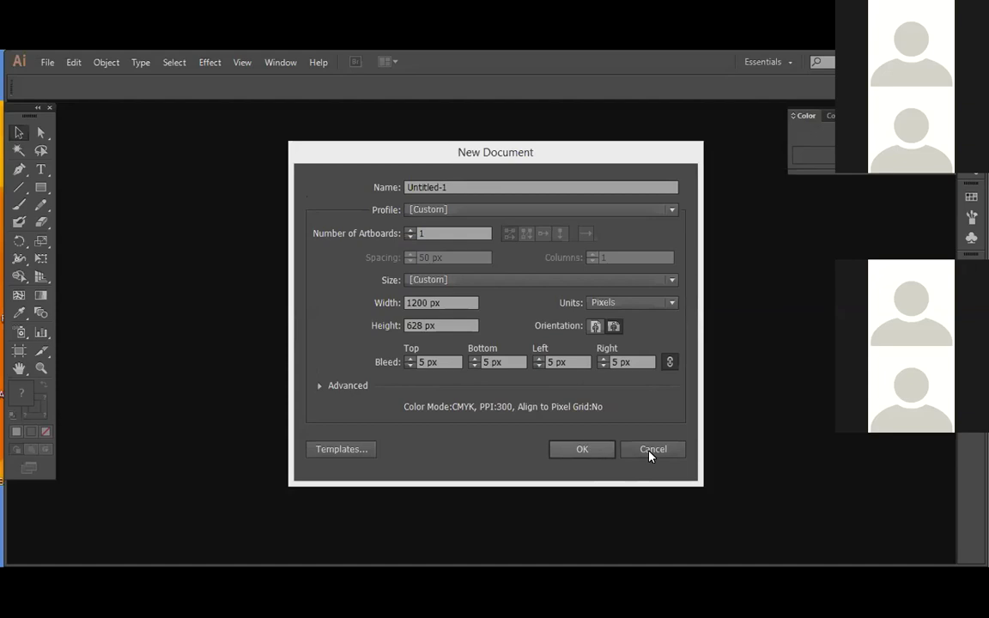
left_click(582, 449)
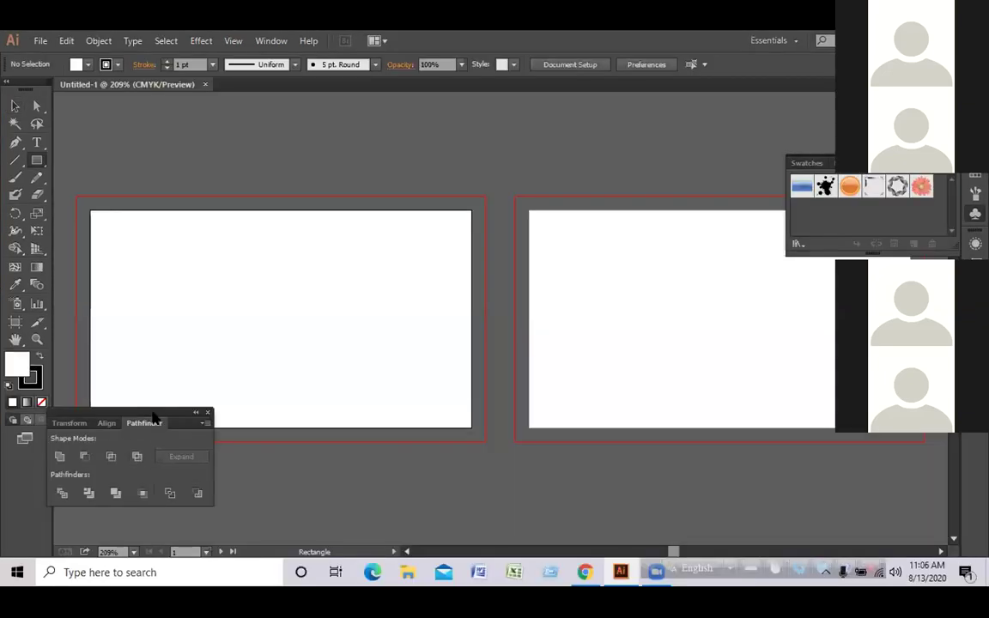
Move the Pathfinder panel off the first artboard and fill the rectangle covering that artboard with black
left_click_drag(153, 416, 147, 455)
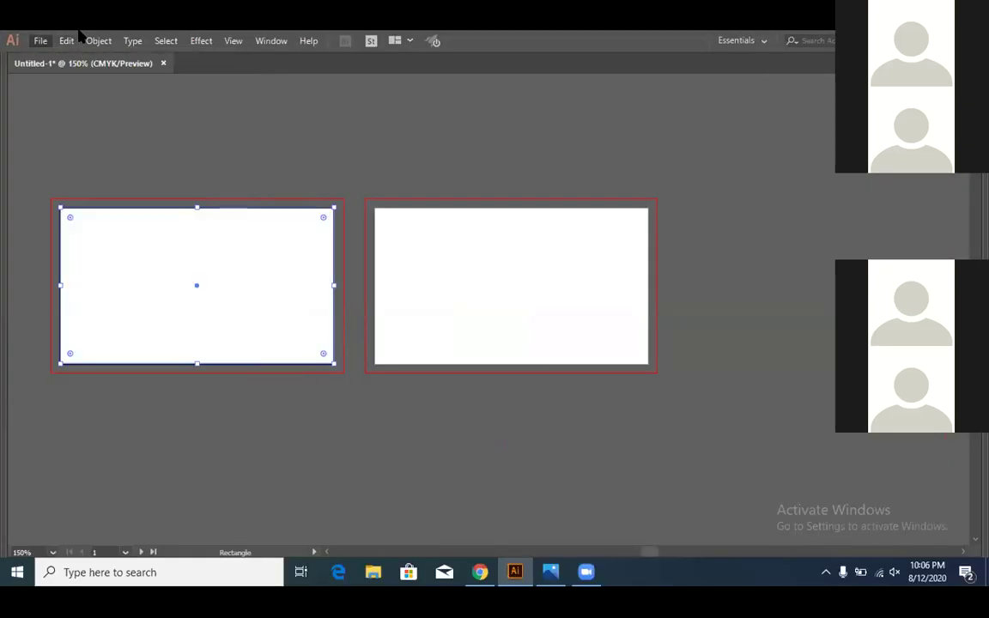
left_click(100, 41)
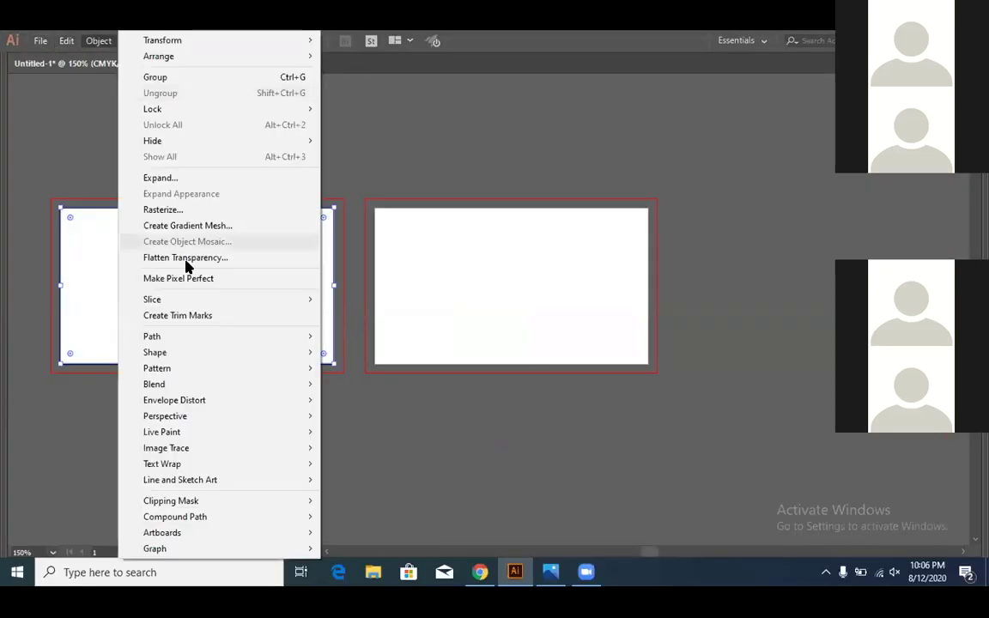
mouse_move(182, 336)
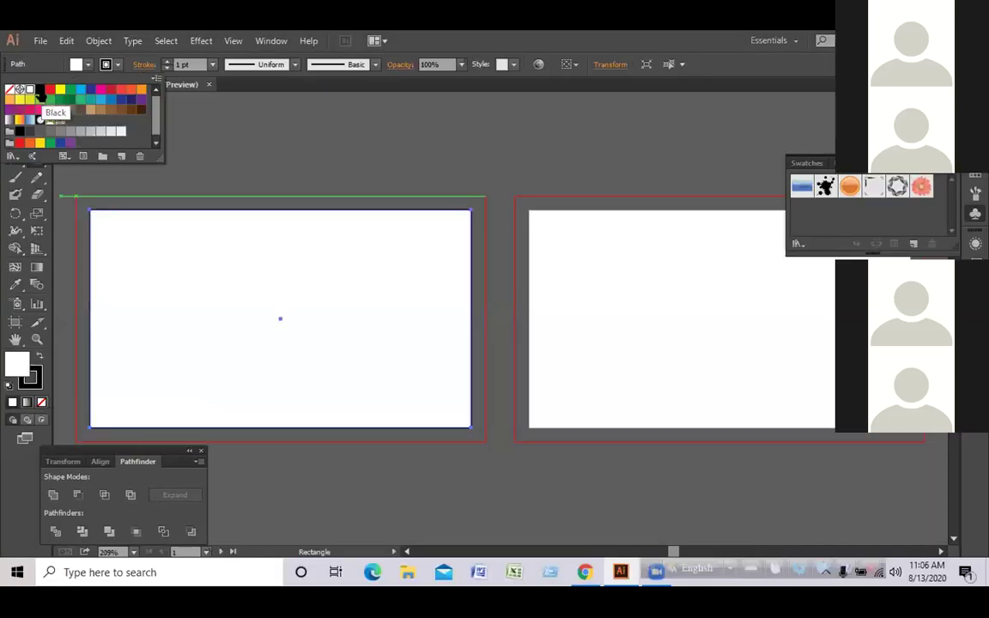
left_click(39, 89)
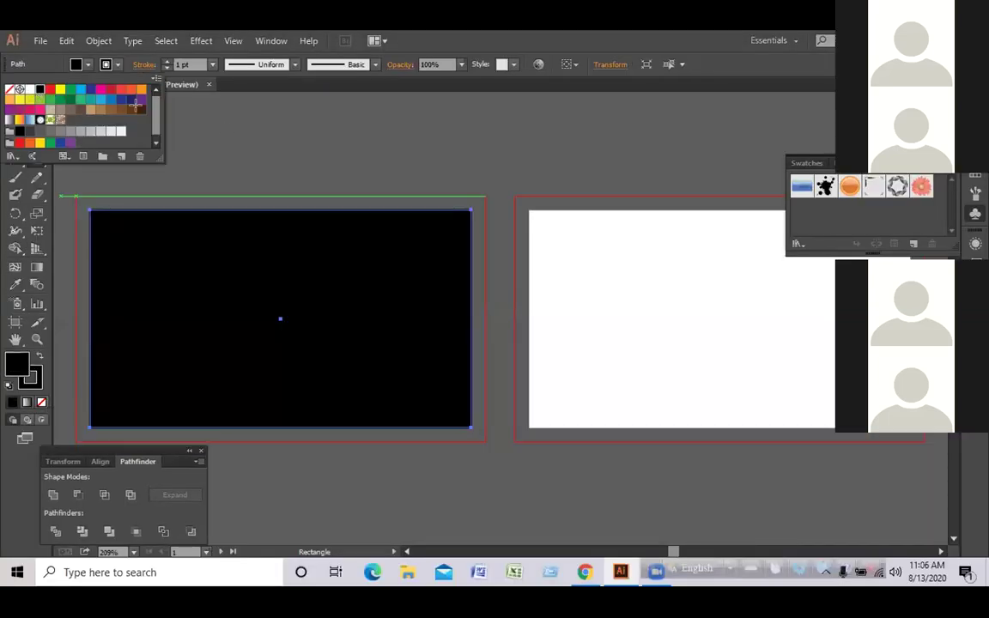
left_click(42, 174)
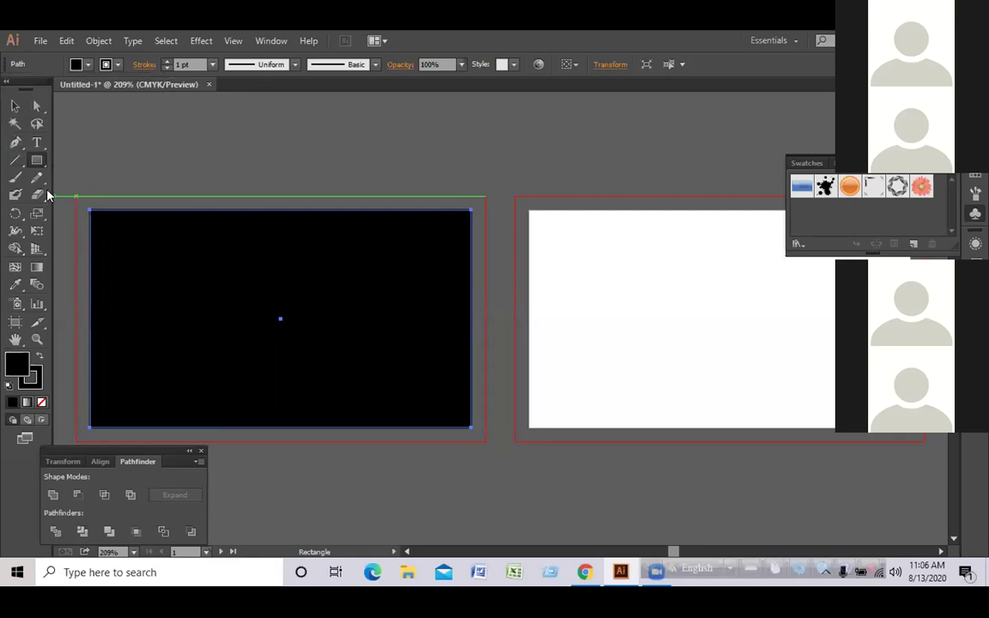
left_click(11, 106)
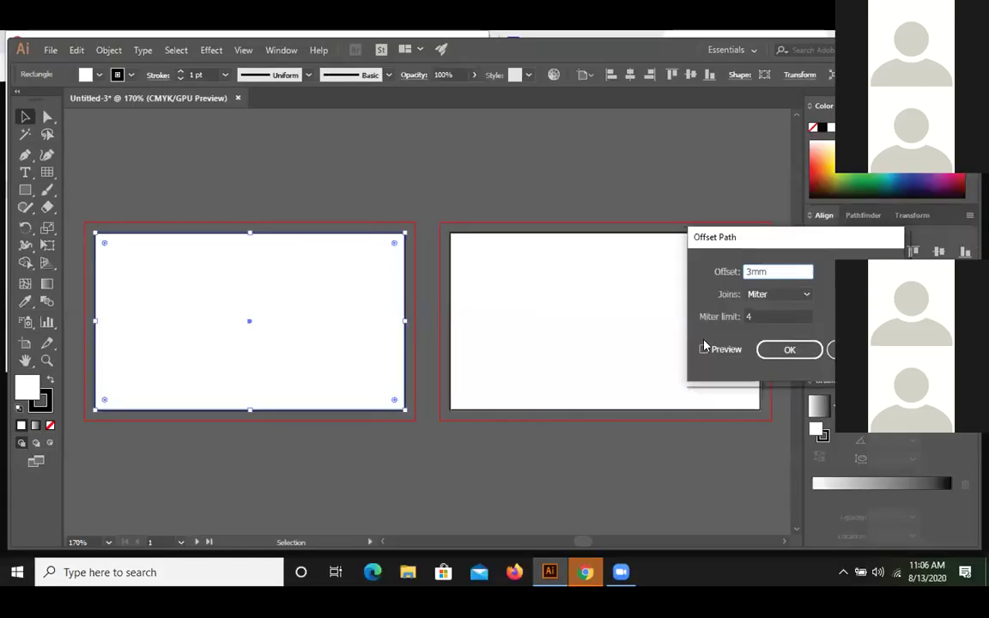
Offset the first artboard's rectangle by -3 mm with Miter joins to create an inset outline, and deselect it
left_click(747, 271)
left_click(746, 271)
double_click(746, 272)
left_click(746, 272)
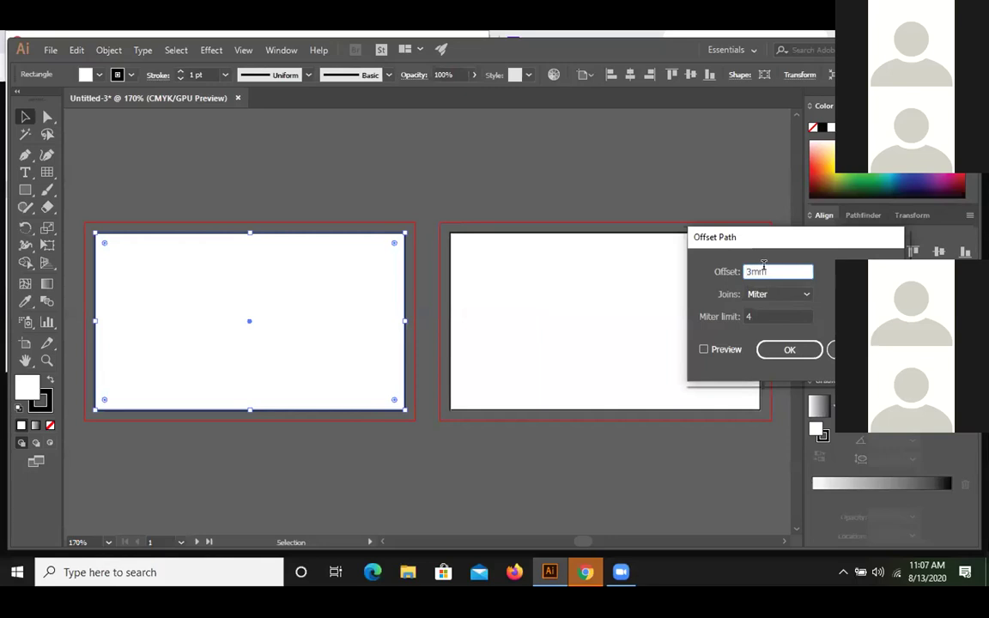
type("-")
left_click(703, 350)
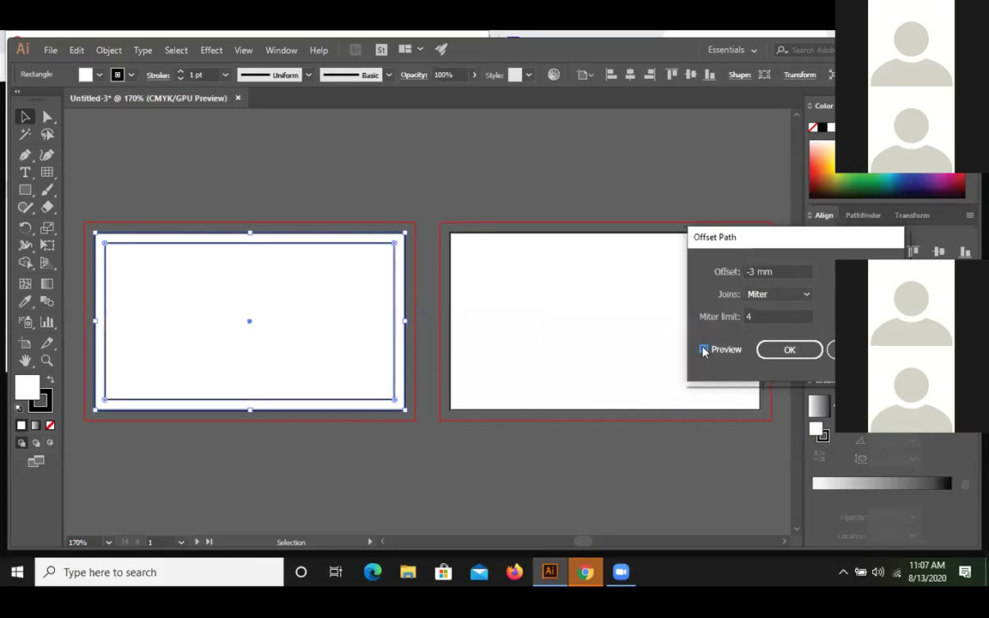
left_click(775, 349)
left_click(459, 203)
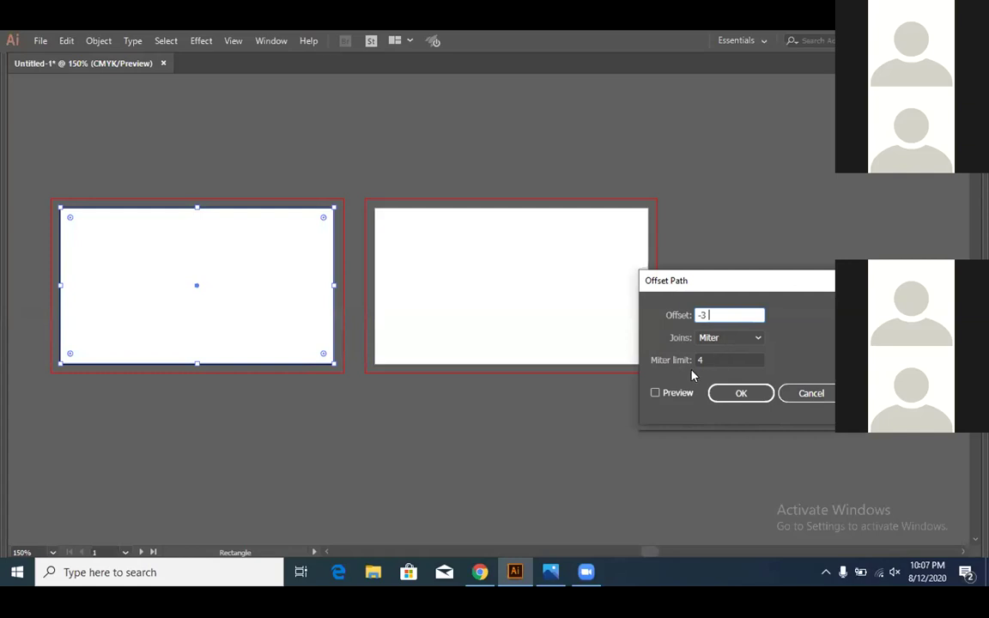
Preview an Offset Path of -3 in on the rectangle covering the first artboard
left_click(655, 394)
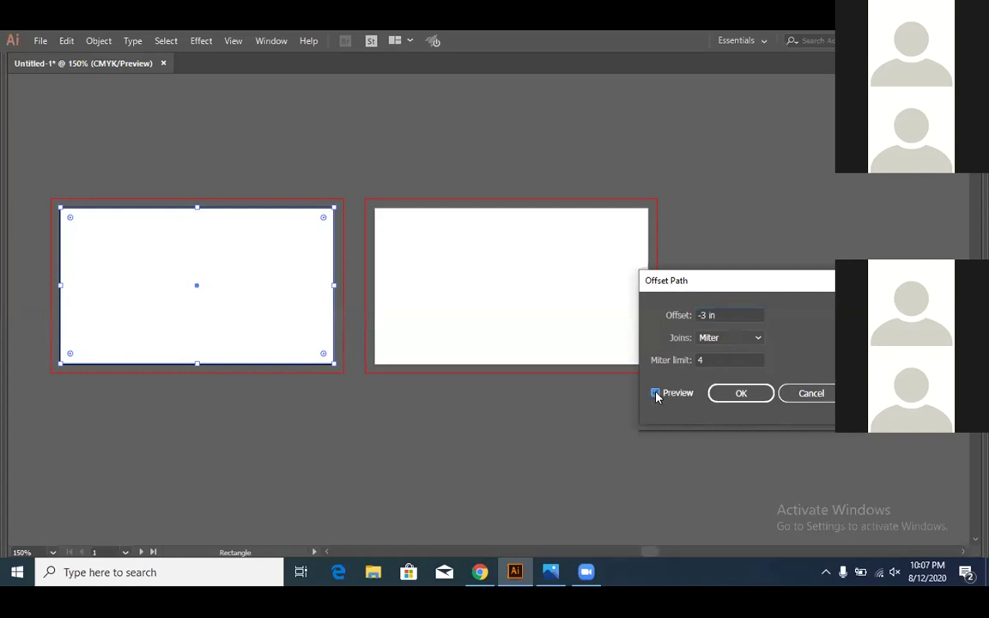
left_click(751, 339)
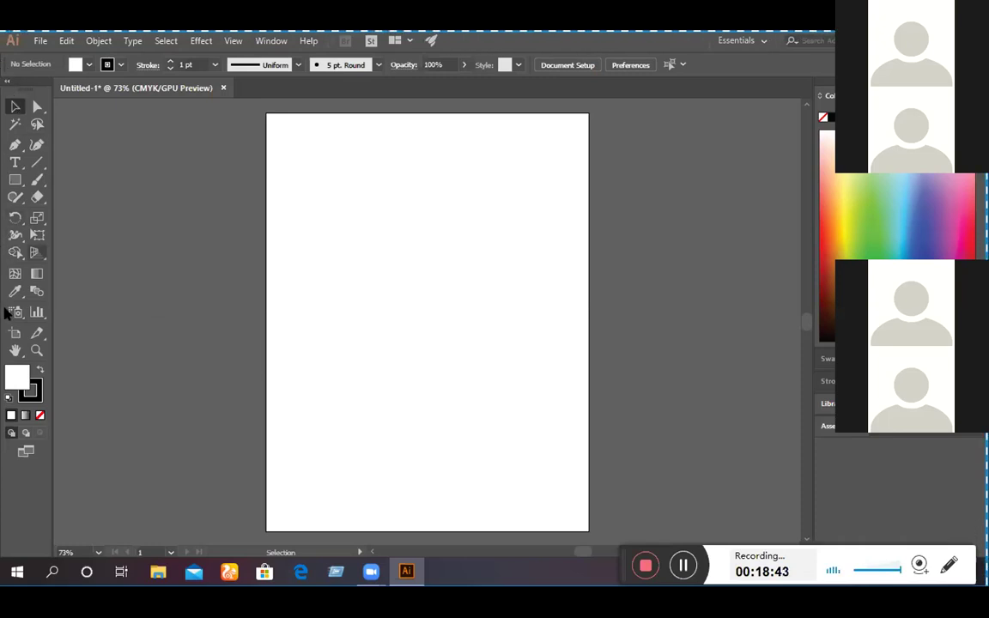
Activate the Rectangle Tool from the group of shape tools for drawing on the blank artboard
left_click(15, 180)
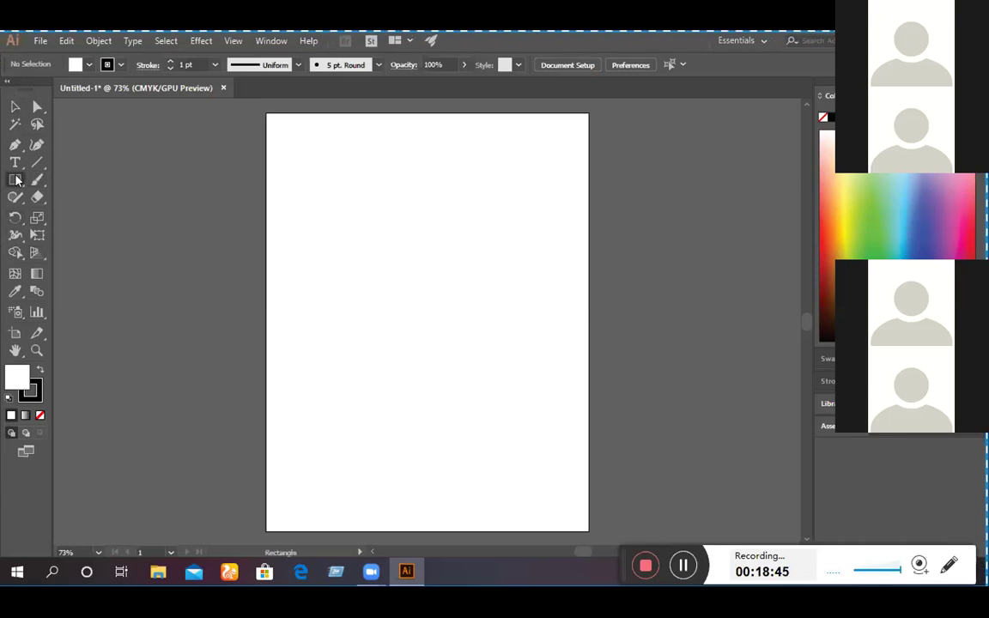
left_click_drag(15, 179, 28, 179)
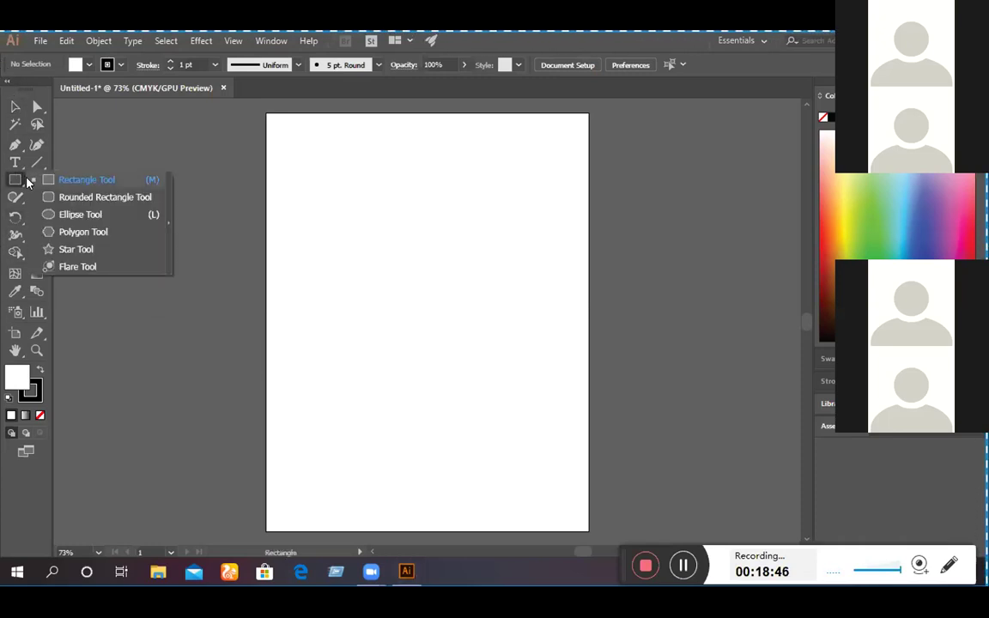
left_click(73, 180)
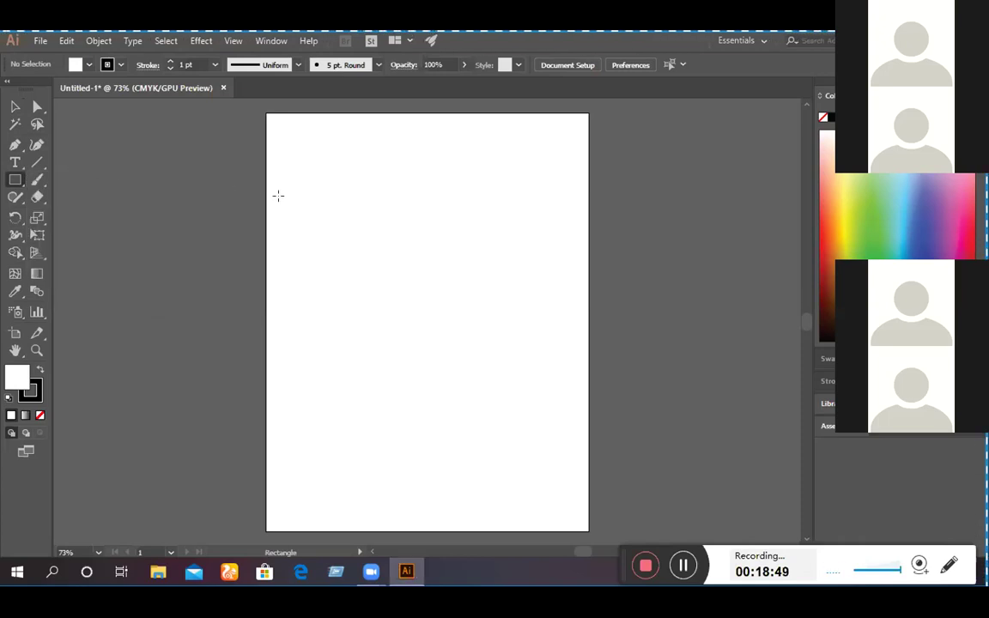
left_click(15, 178)
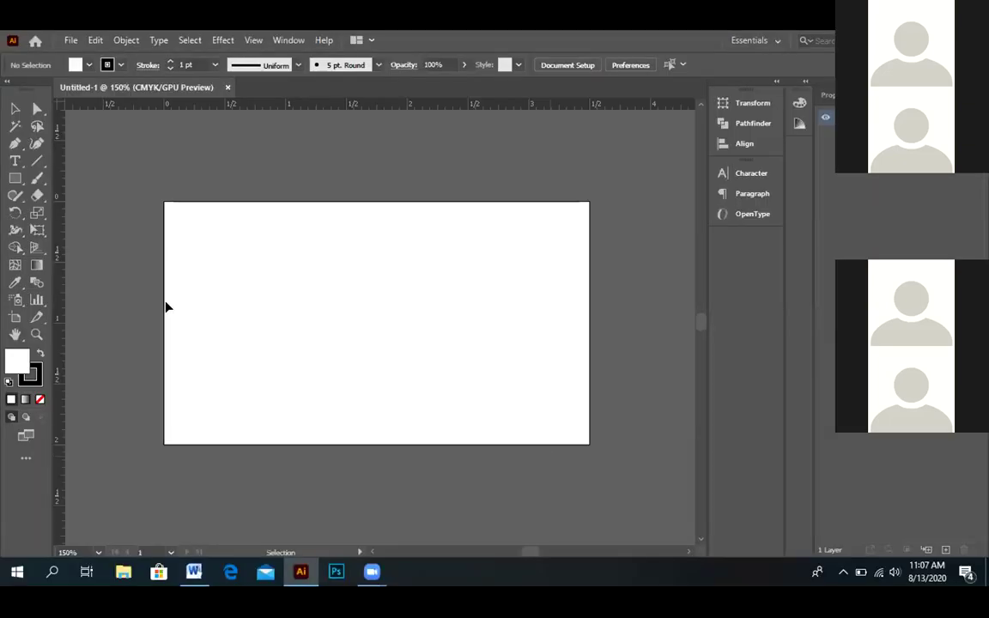
Convert the inset rectangle into guides
key("ctrl+5")
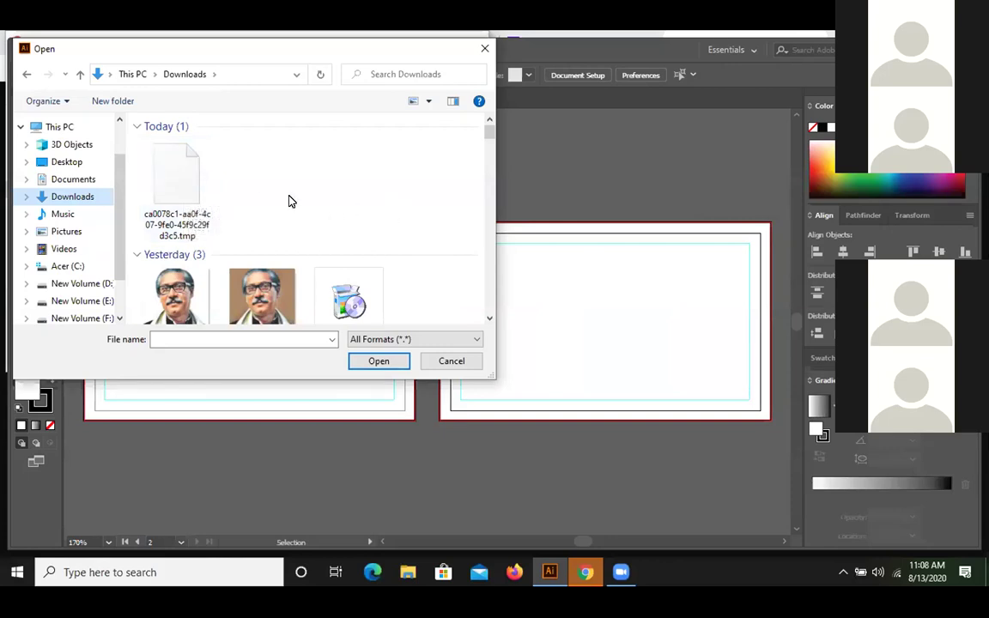
Open the file ca0078c1-aa0f-4c07-9fe0-45f9c29fd3c5.tmp from the Downloads folder as a separate document
left_click(176, 180)
left_click(378, 361)
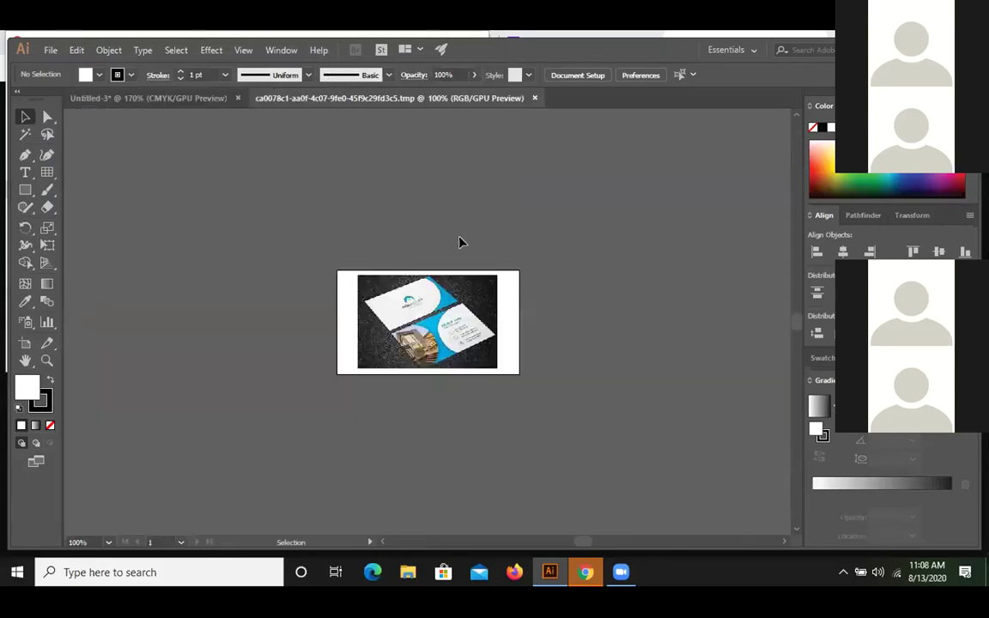
left_click(154, 98)
left_click(343, 97)
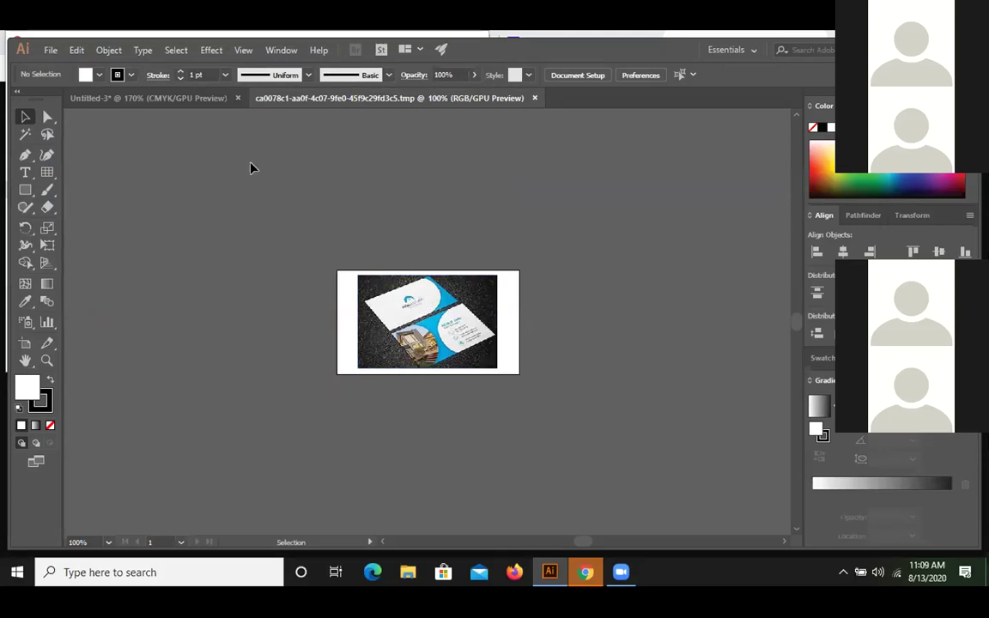
Copy the business card mockup image from the opened file and paste it into the Untitled-3 document
left_click(429, 302)
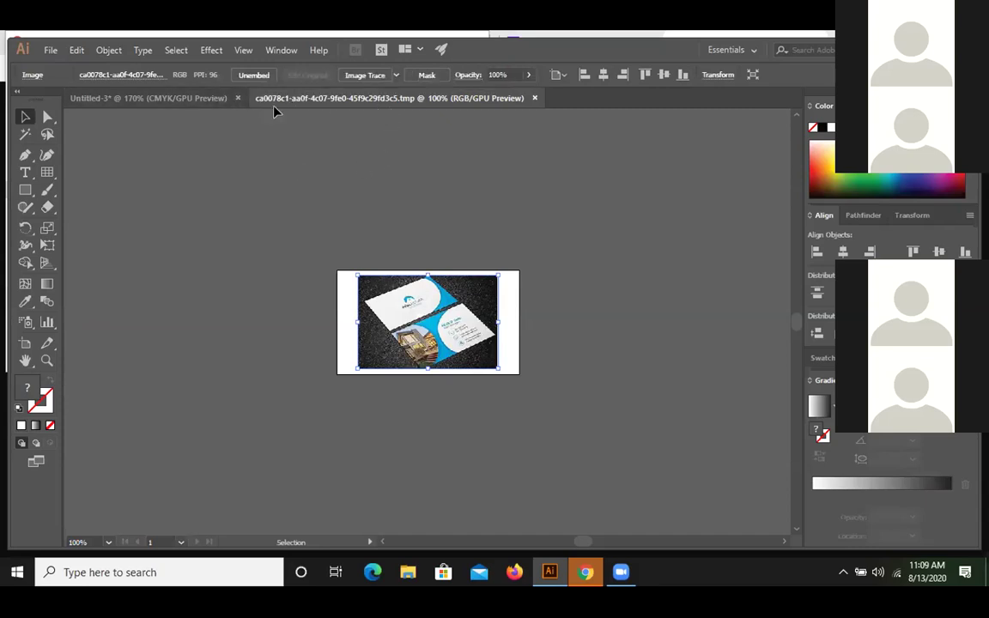
left_click(216, 98)
left_click(328, 97)
left_click(421, 296)
left_click(158, 98)
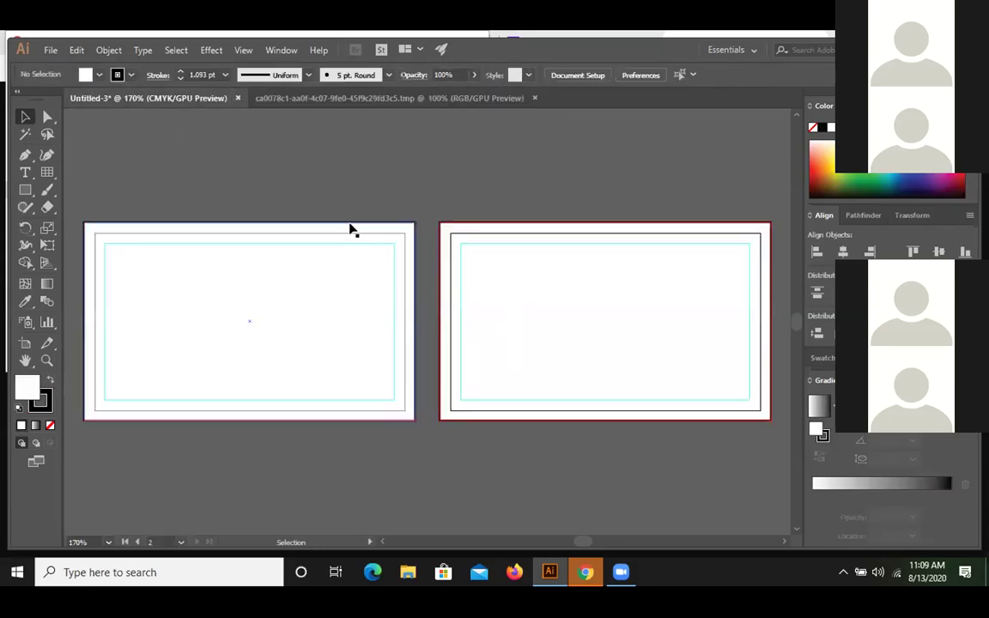
key("ctrl+v")
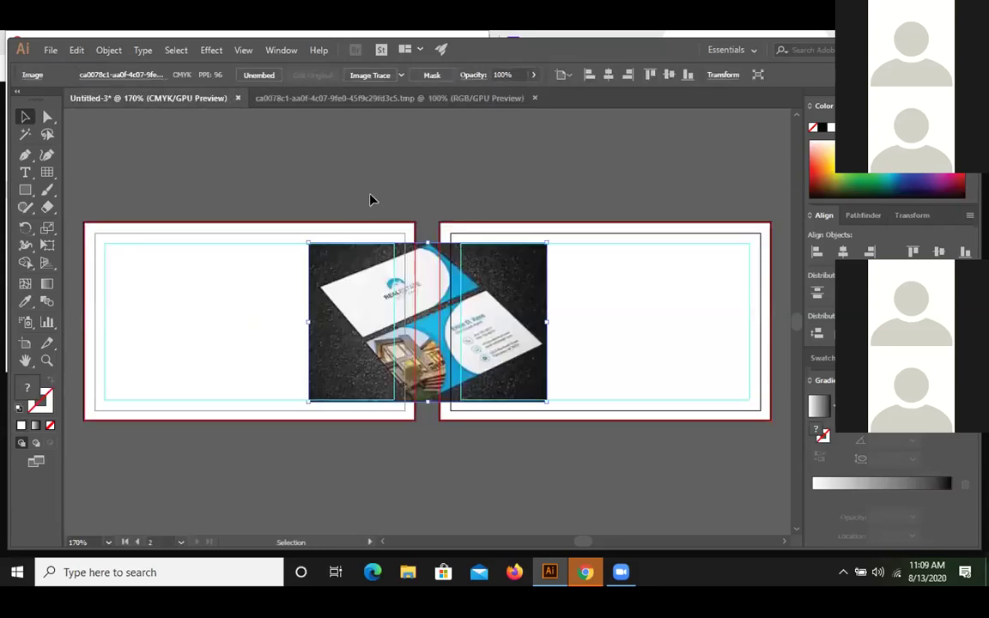
Move the pasted business card mockup image into the empty area above the two artboards
left_click_drag(488, 260, 471, 154)
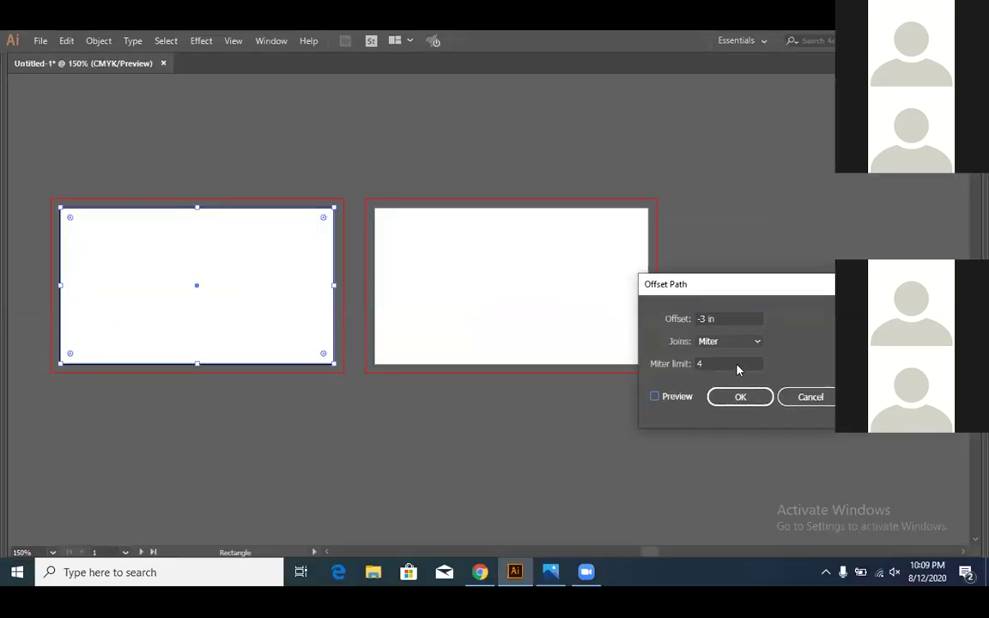
key("alt+p")
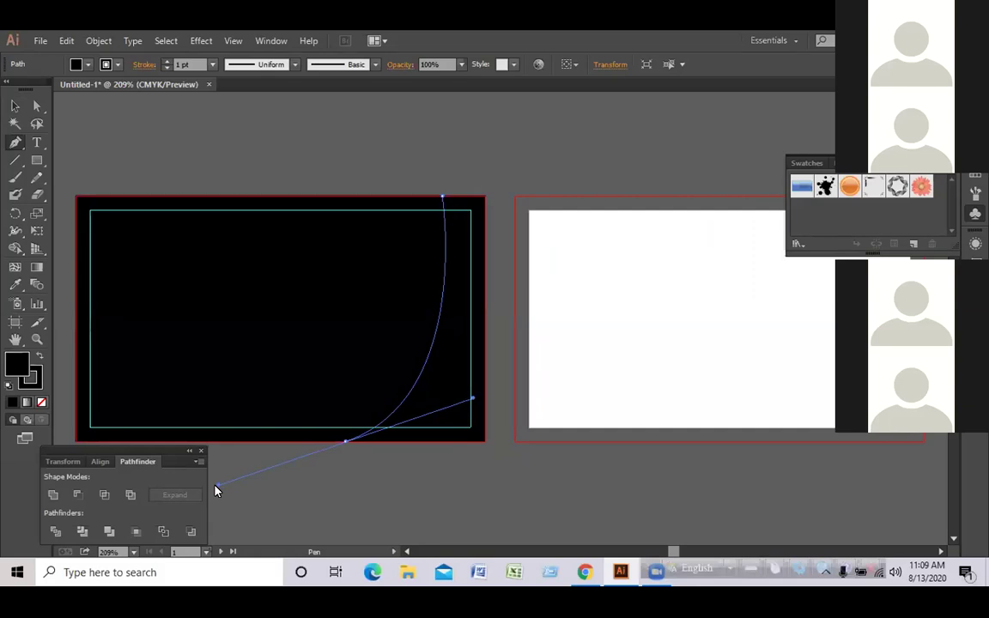
Finish the closed curved shape on the black card with the Pen tool, adding a lower-edge anchor at X 1.75 in and bowing its closing side
left_click(217, 486)
left_click(344, 441)
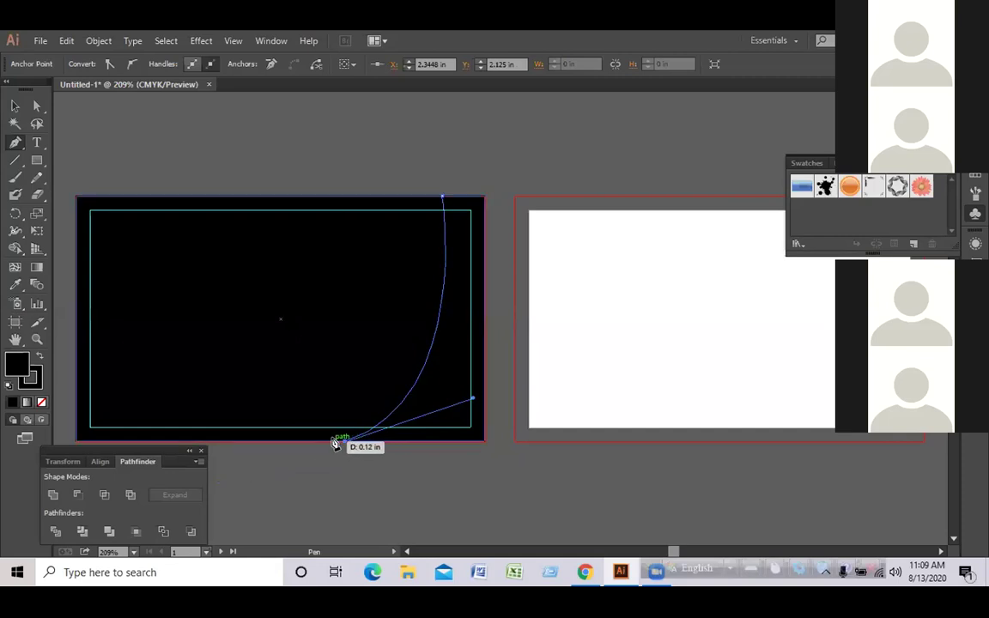
left_click(279, 442)
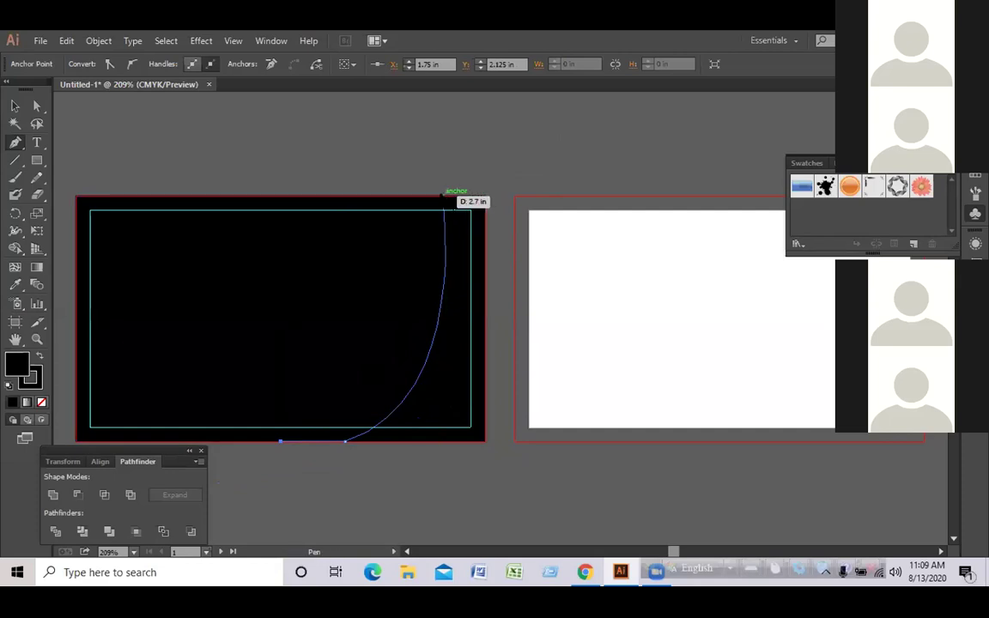
left_click_drag(442, 196, 438, 130)
left_click(37, 104)
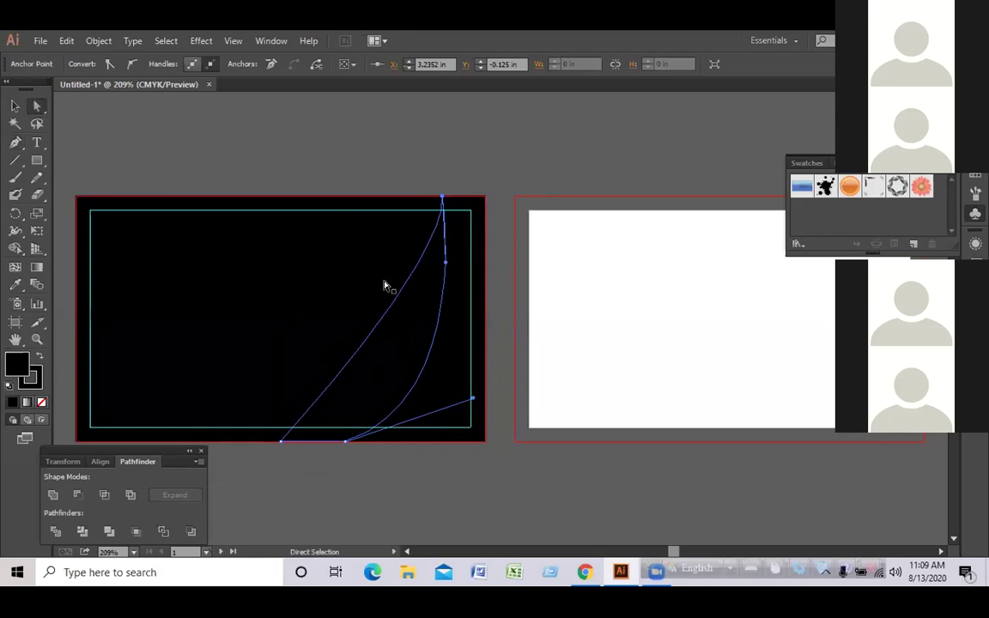
left_click_drag(445, 262, 455, 327)
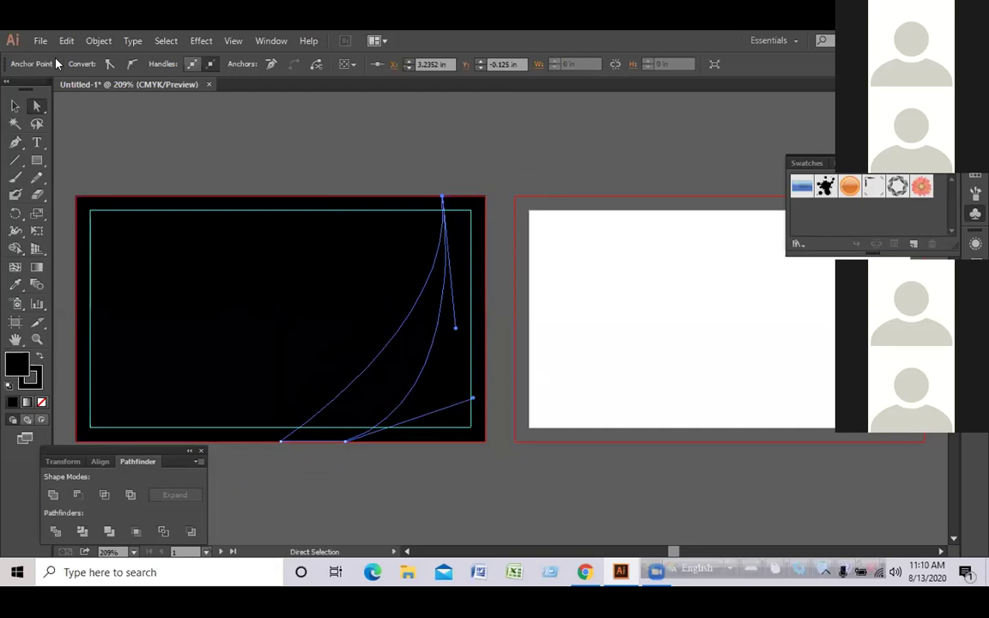
Fill the curved shape on the black card with pink F42C65 and deselect it
double_click(17, 362)
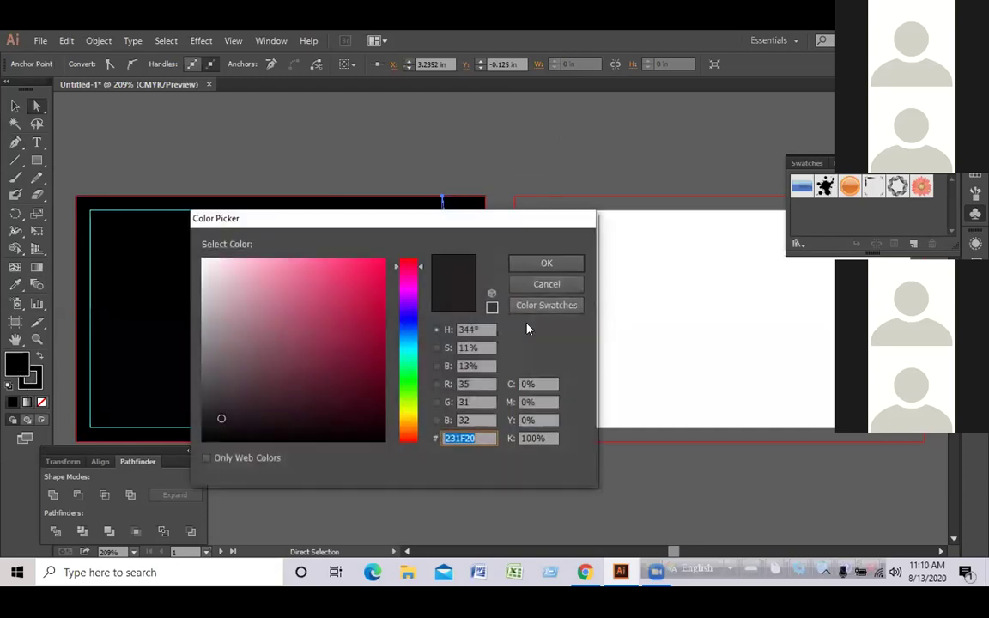
type("F42C65")
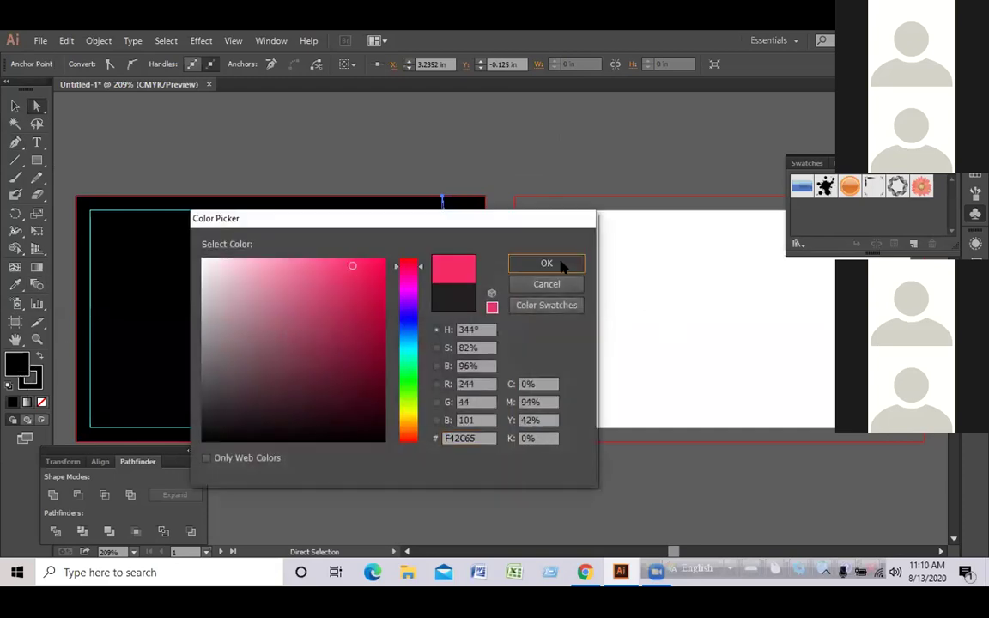
left_click(560, 266)
left_click(14, 105)
left_click(189, 156)
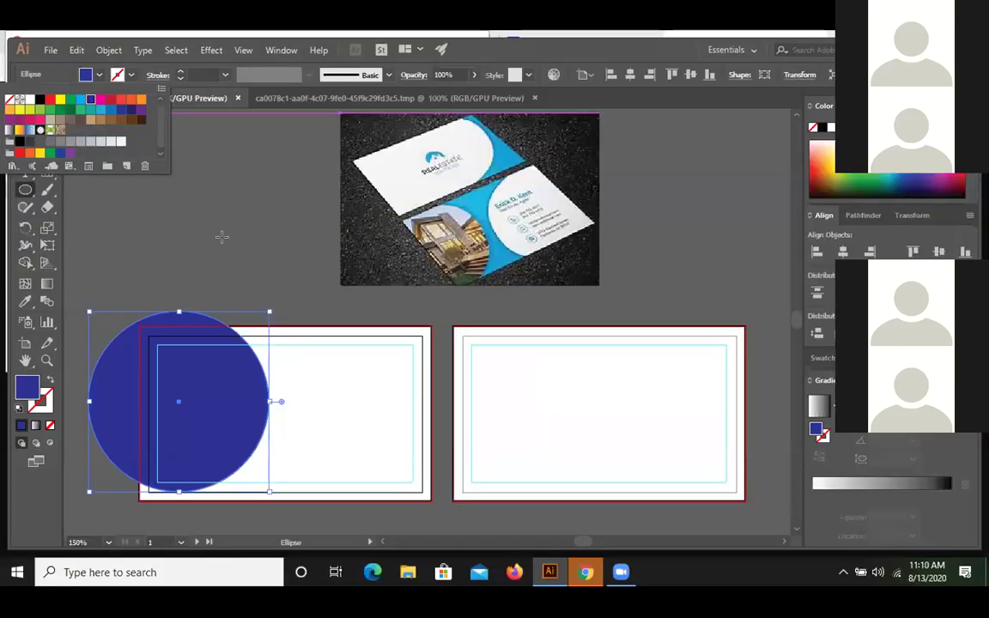
Move the blue circle slightly down and left over the left edge of the first artboard in Untitled-3, and deselect it
key("Escape")
key("v")
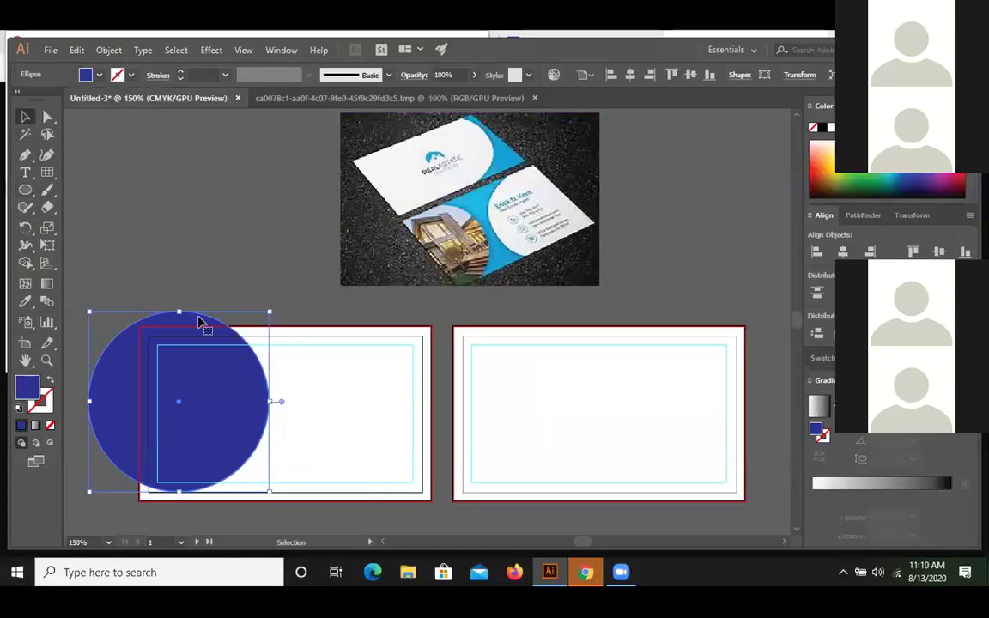
double_click(212, 378)
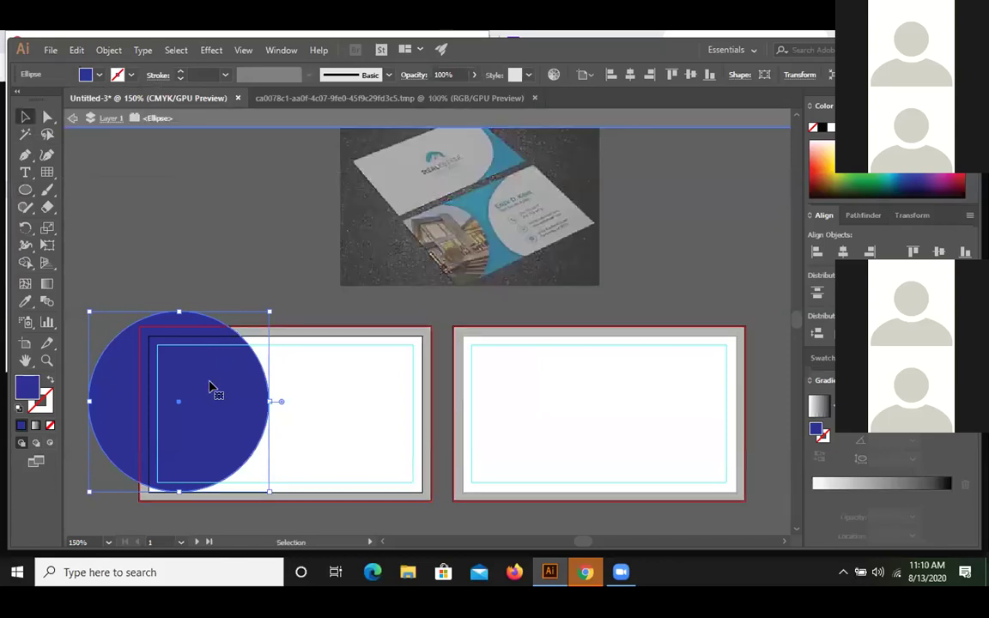
left_click(188, 249)
double_click(189, 249)
left_click_drag(205, 375, 194, 390)
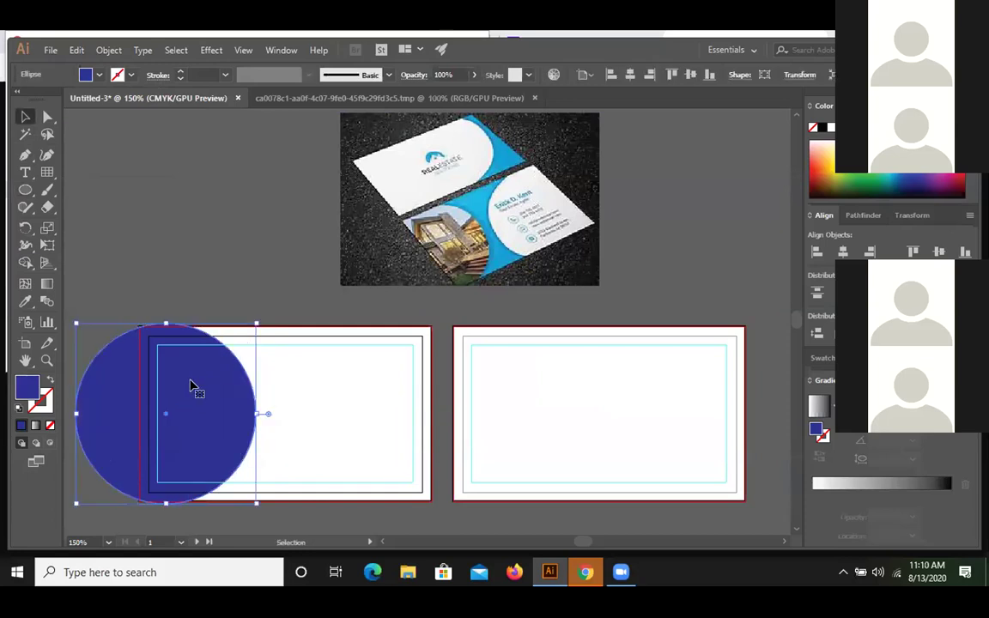
left_click(199, 249)
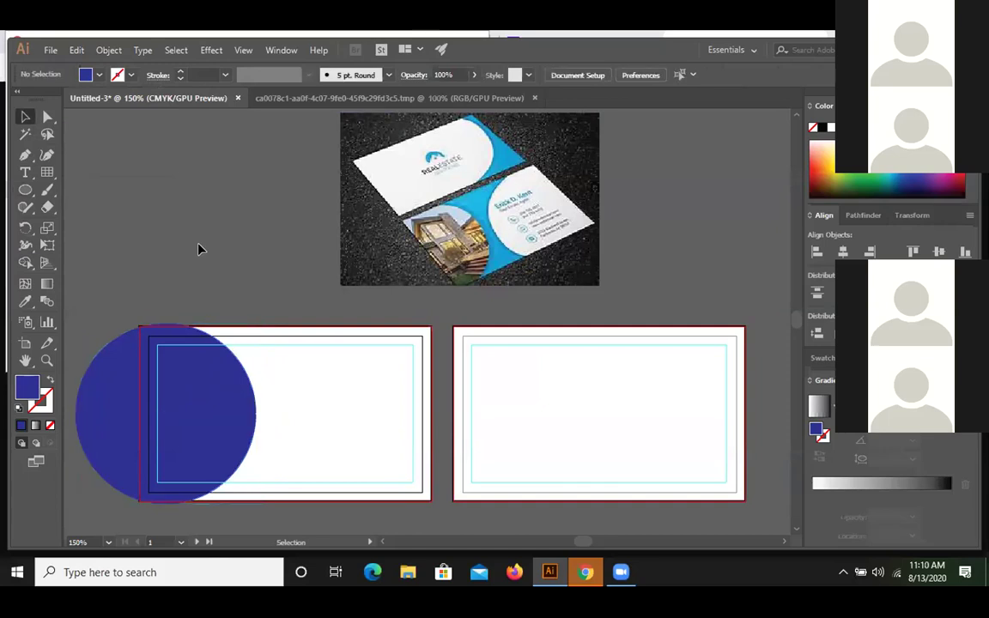
left_click(214, 389)
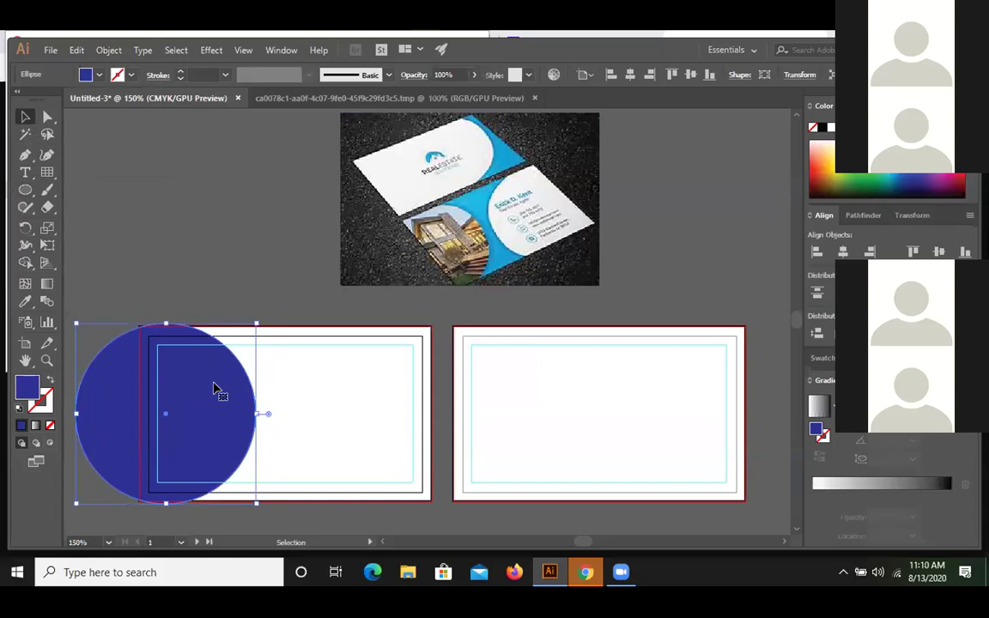
left_click(199, 200)
scroll(199, 200, "down", 1)
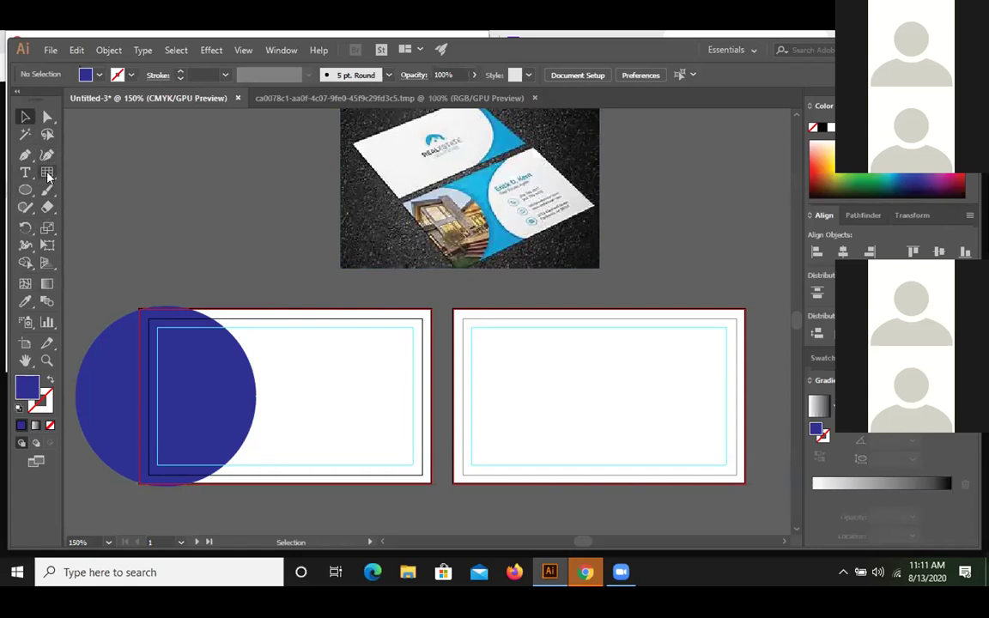
left_click_drag(49, 188, 47, 178)
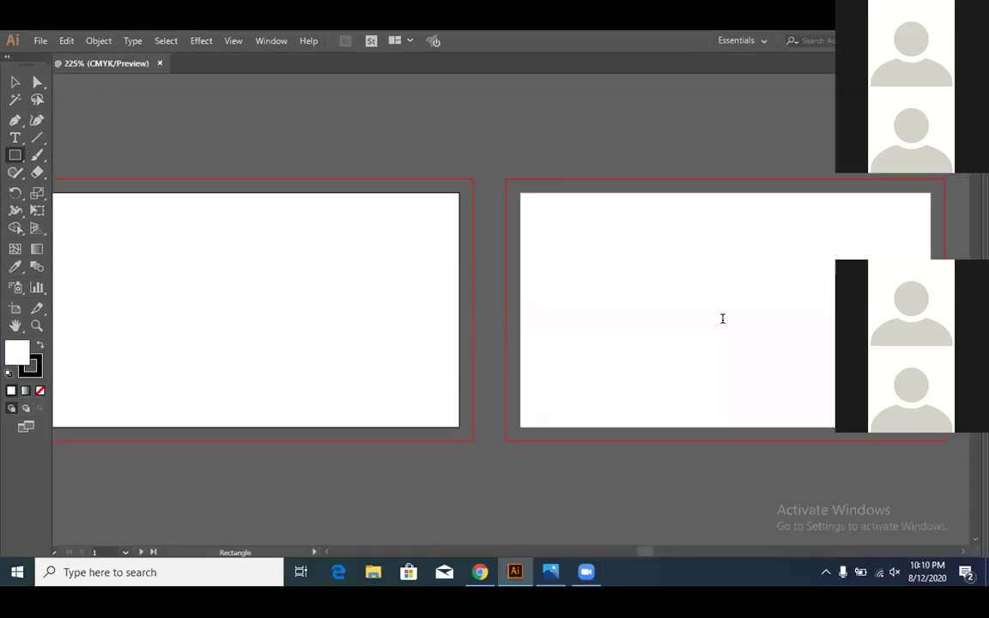
Enlarge the white rectangle on the first artboard so that its upper-left corner reaches the bleed corner
left_click(52, 192)
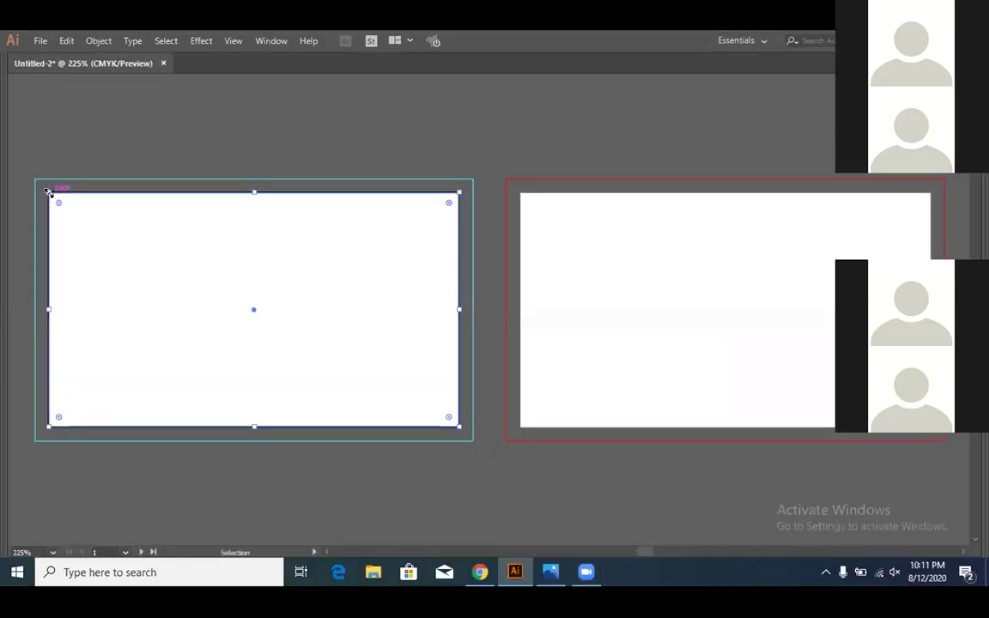
left_click_drag(47, 192, 35, 178)
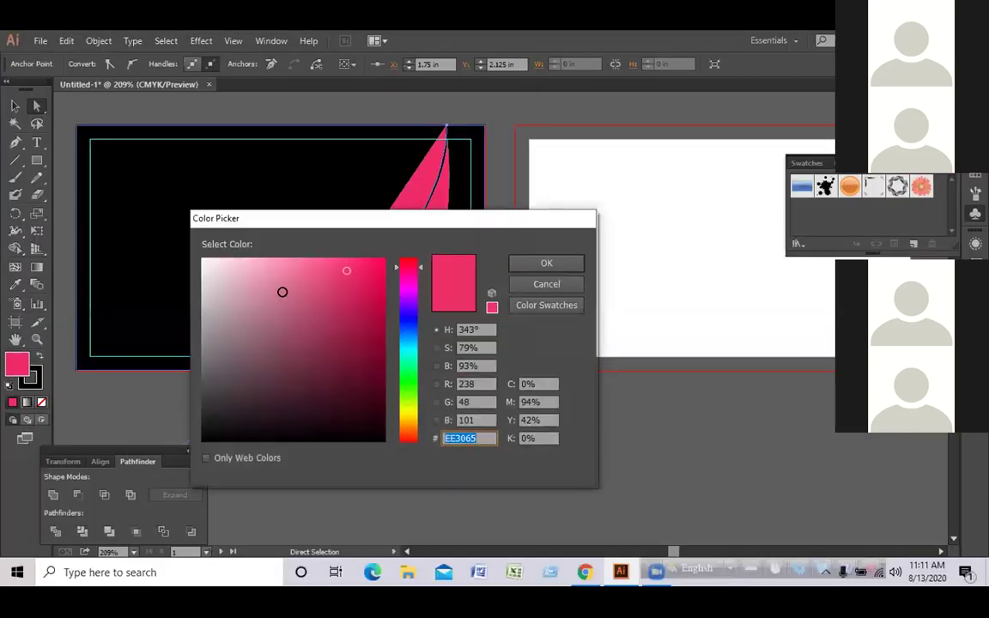
Fill the second curved shape, beside the pink one on the black card, with blue
left_click(417, 322)
left_click(356, 313)
left_click(541, 263)
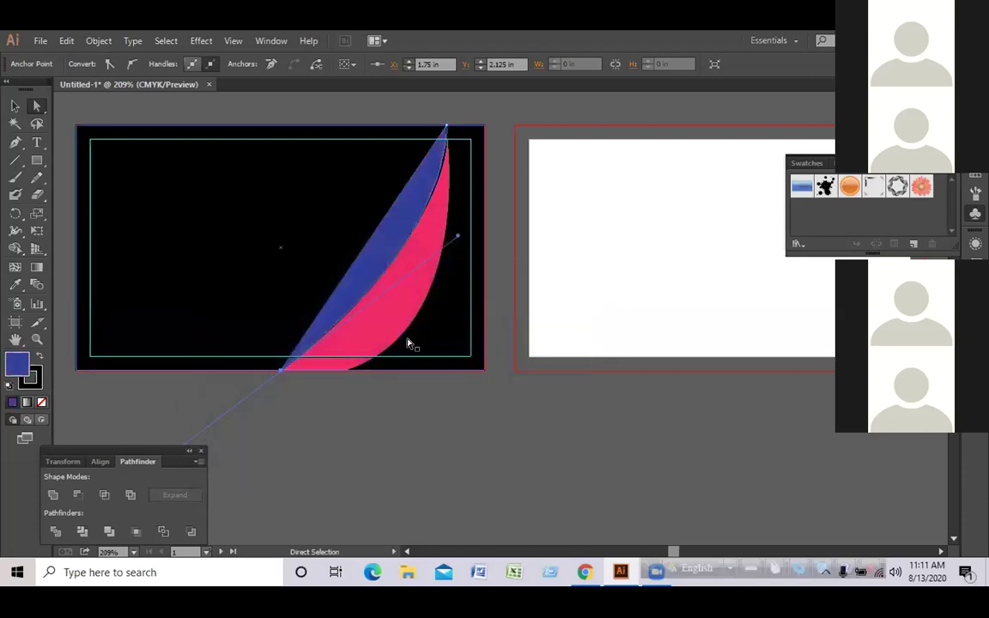
Extend the blue shape with the Pen tool to a lower-edge anchor at about X 1.25 in, and undo the last curve adjustment
left_click(14, 142)
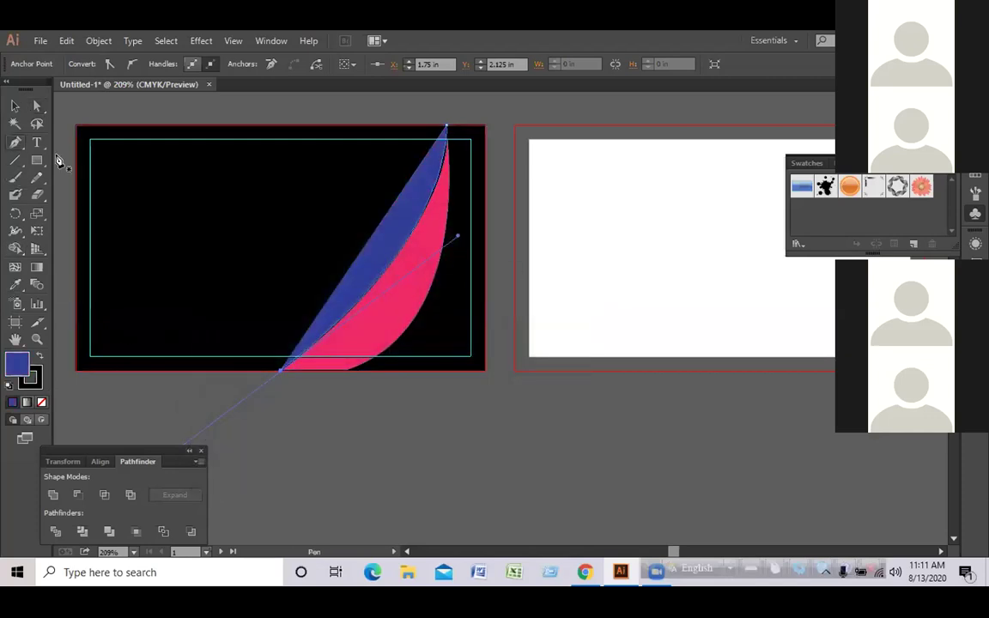
mouse_move(282, 372)
left_mouse_down()
mouse_move(289, 358)
mouse_move(273, 357)
left_mouse_up()
left_click_drag(362, 248, 229, 371)
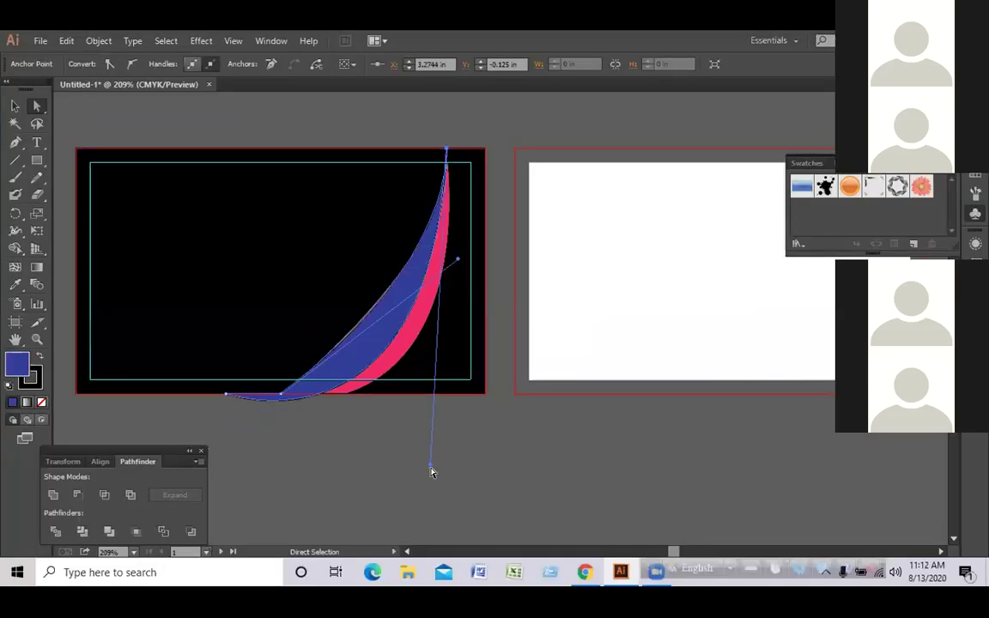
key("ctrl+z")
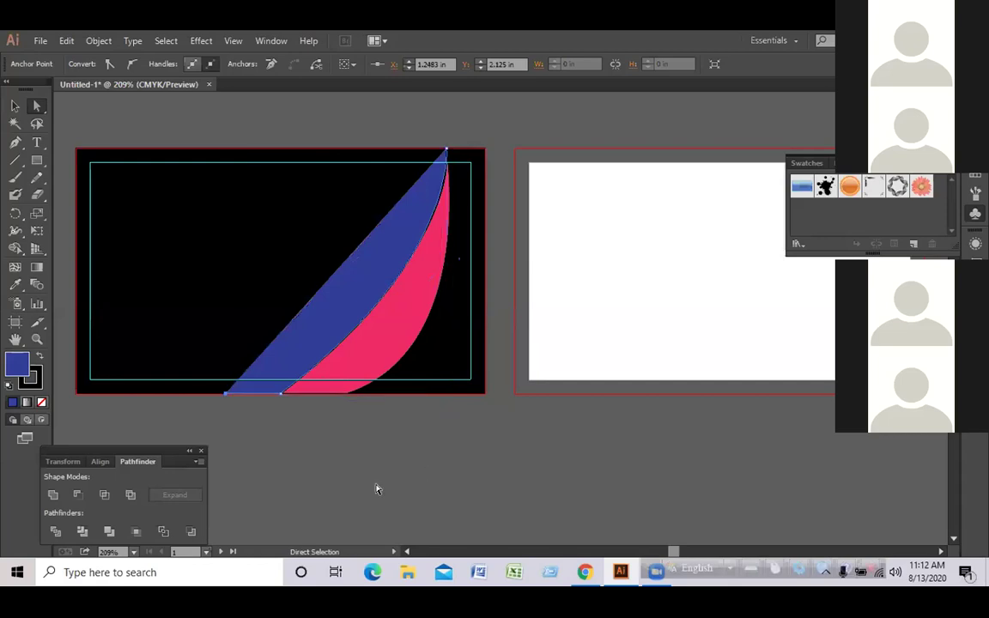
Close the blue shape at its upper tip and bend its outer side into a curve following the pink shape
key("p")
left_click(226, 393)
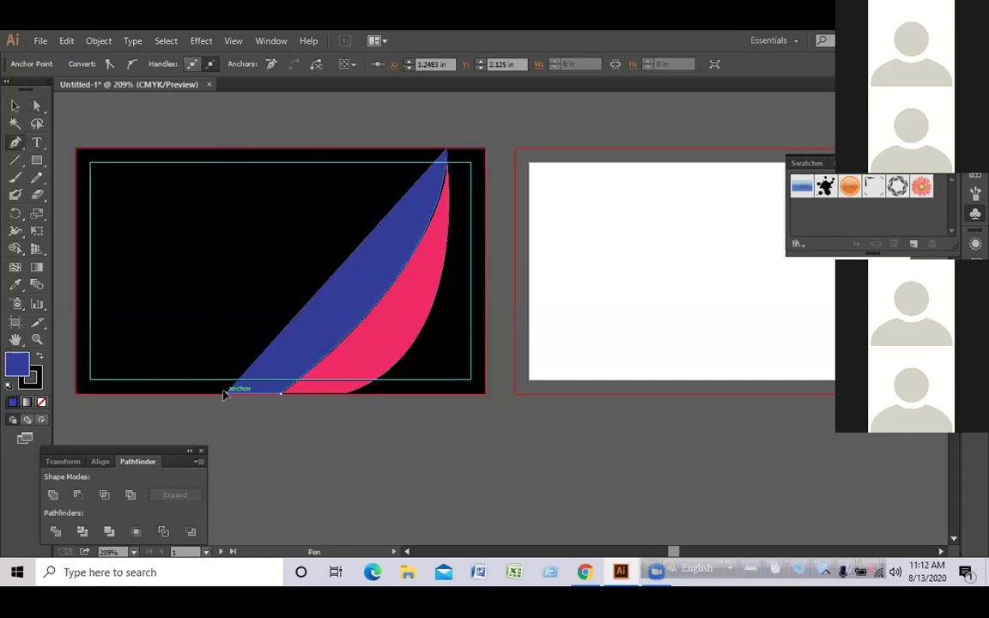
left_click_drag(446, 153, 383, 135)
left_click(37, 105)
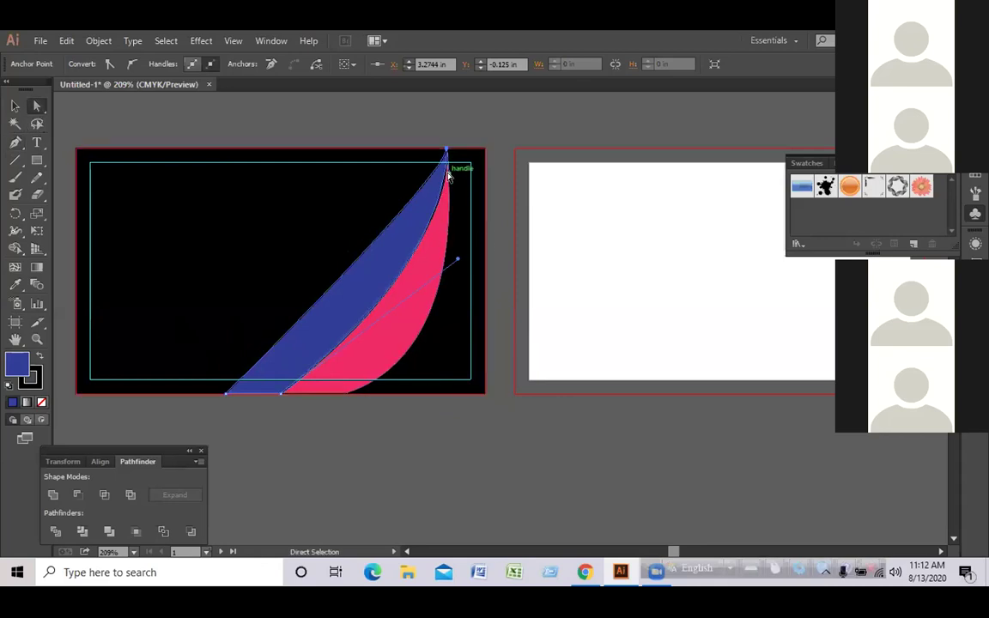
left_click_drag(448, 170, 413, 290)
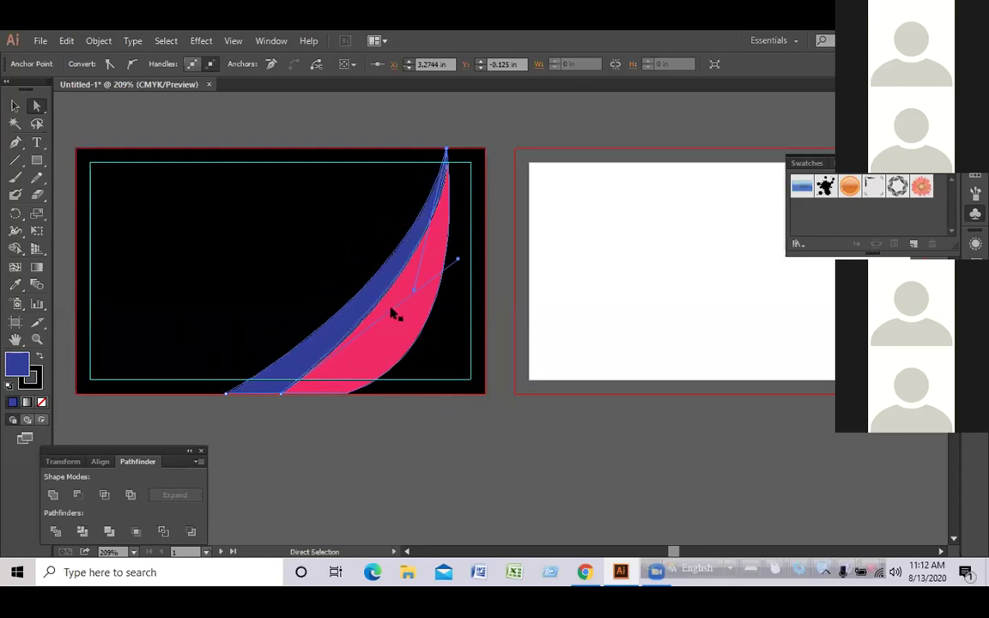
Shift the blue curved band slightly to the right against the pink shape and deselect it
left_click(421, 428)
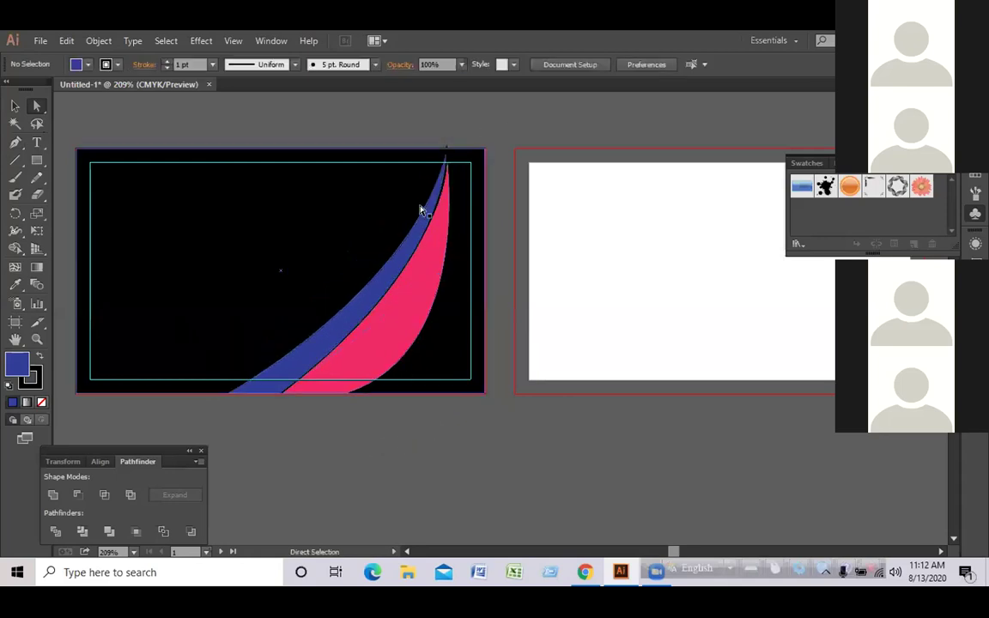
left_click(404, 259)
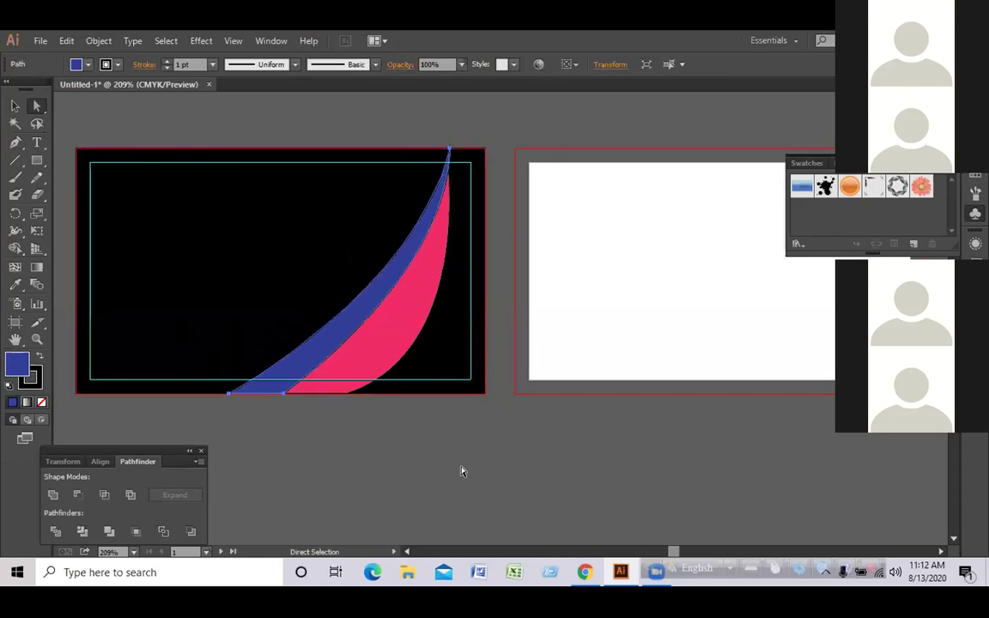
left_click(282, 194)
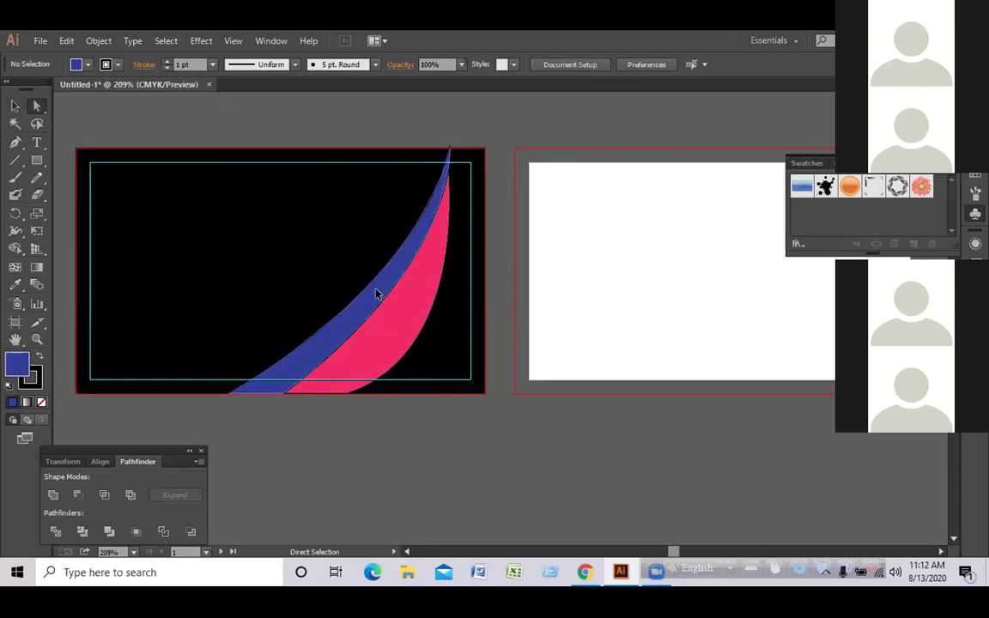
Remove the stroke from both the blue and pink curved shapes by setting it to None
left_click_drag(410, 304, 77, 133)
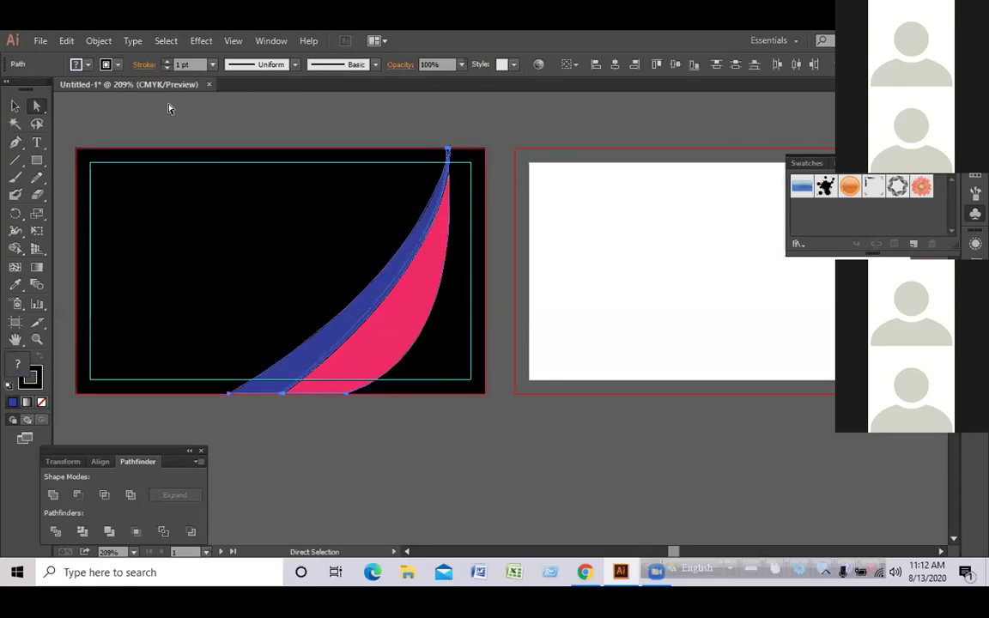
left_click(118, 66)
left_click(9, 88)
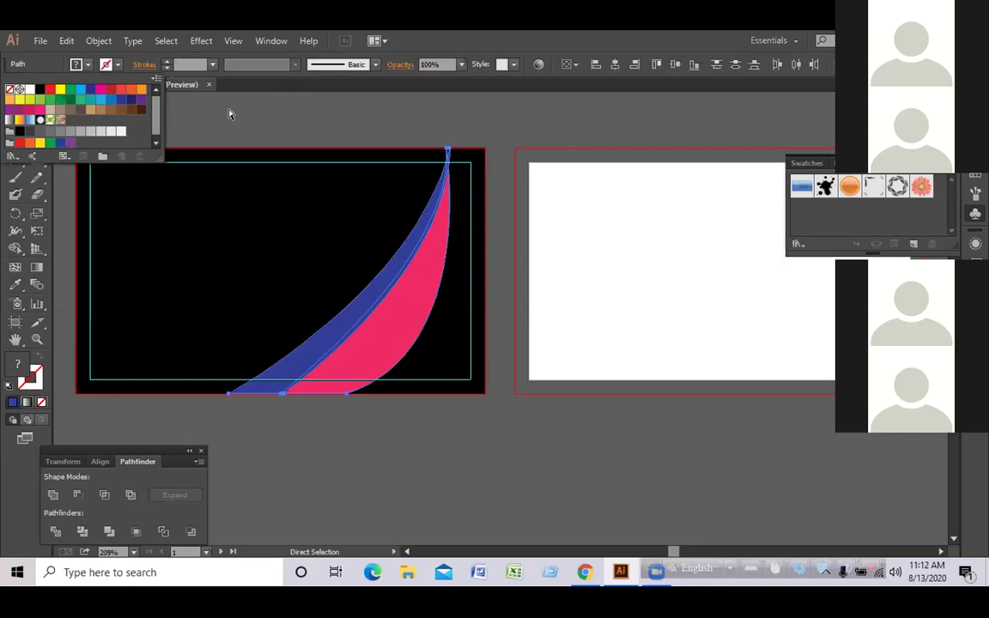
left_click(229, 114)
left_click(621, 420)
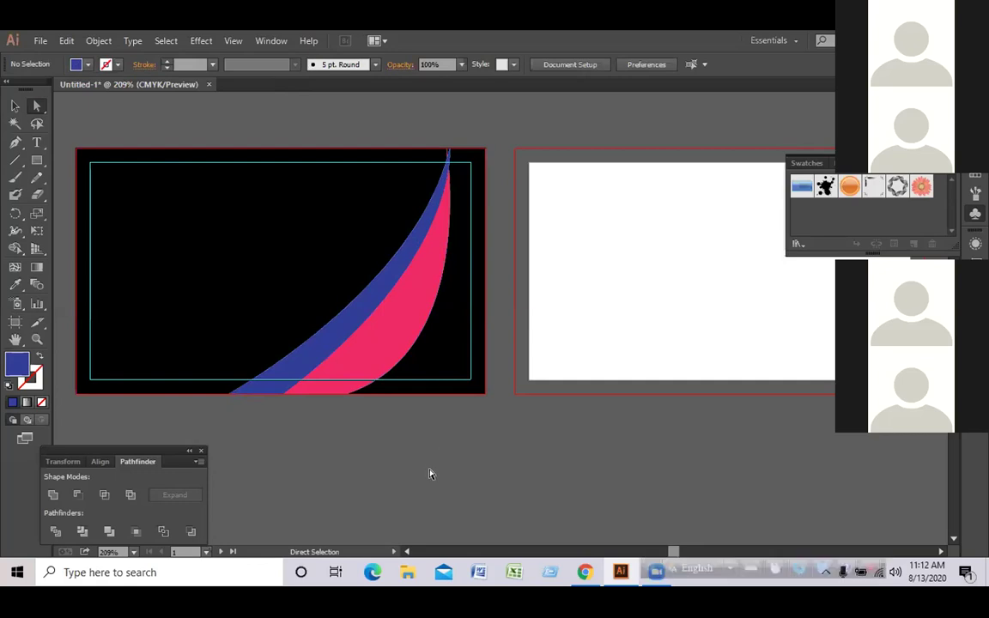
Start a third shape with the Pen tool from the black card's upper edge at X 1.75 in, curving down to the blue band
left_click(197, 248)
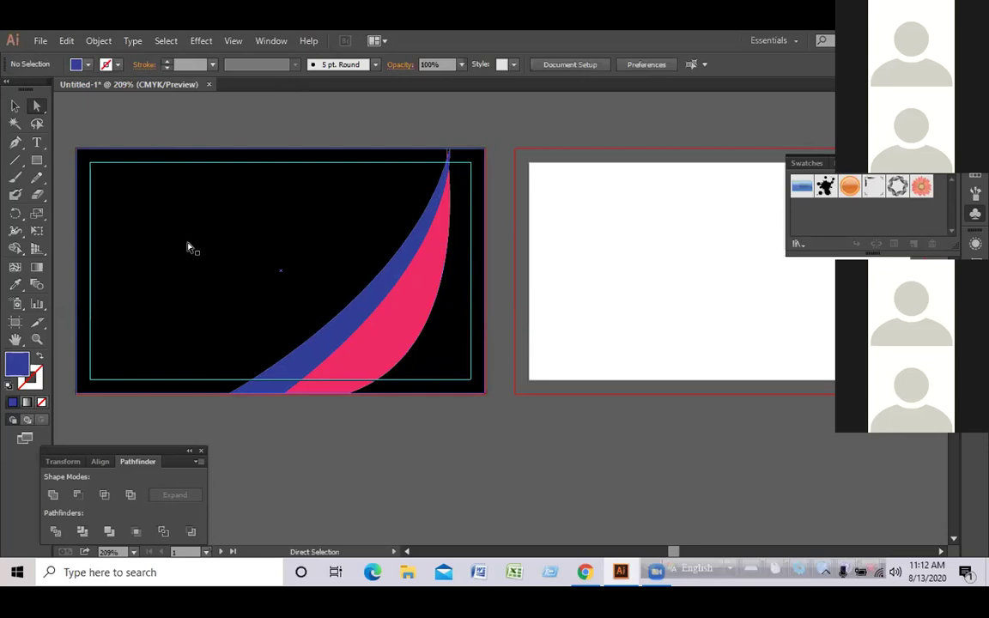
left_click(13, 143)
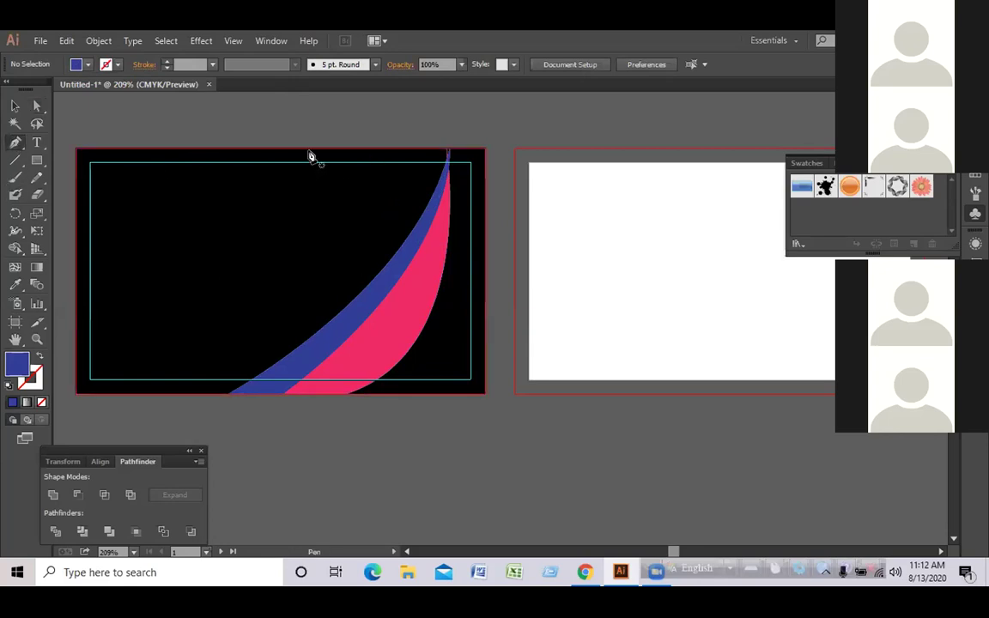
left_click(280, 148)
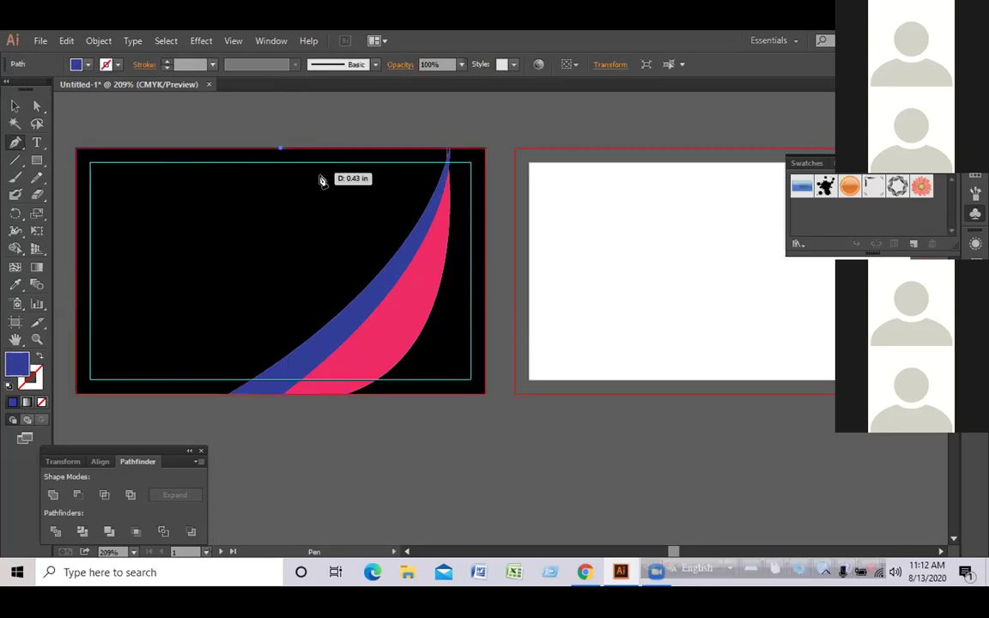
left_click_drag(341, 309, 285, 399)
left_click(339, 309)
Nudge the new shape's lower anchor down so it sits on the blue band's edge, at about X 2.29 in, Y 1.40 in
left_click(36, 106)
left_click_drag(340, 309, 339, 312)
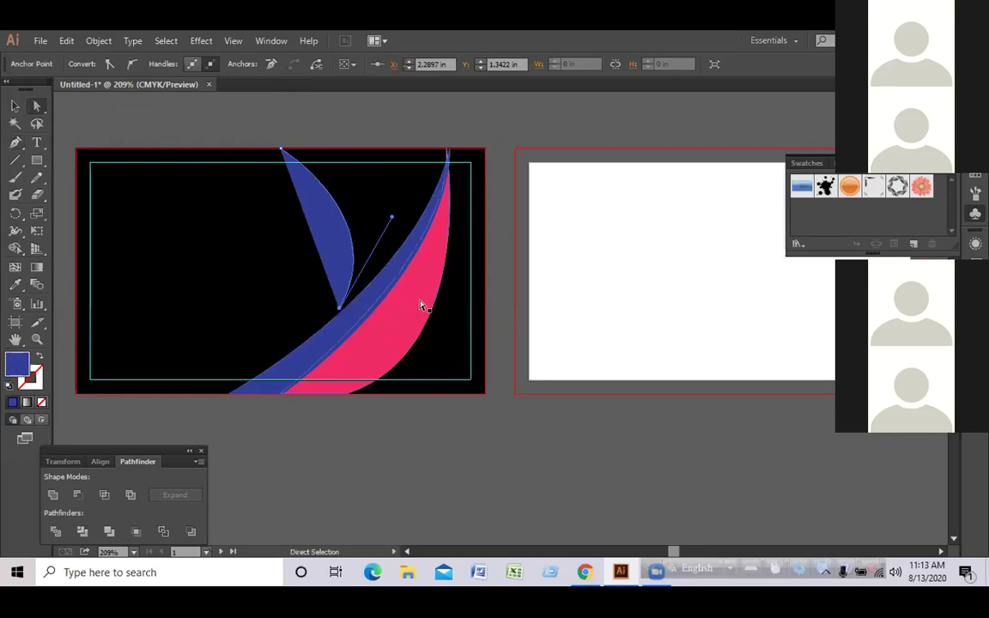
key("Down")
key("Down")
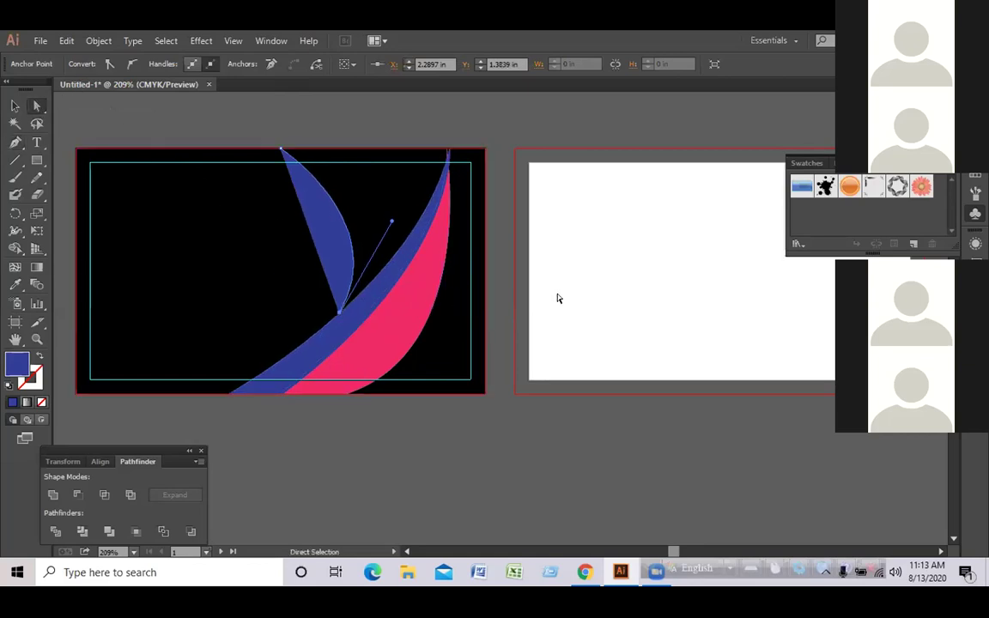
Extend the new shape to the blue band's upper tip at about X 3.30 in and bend that side along the band's edge
left_click(15, 106)
left_click(16, 140)
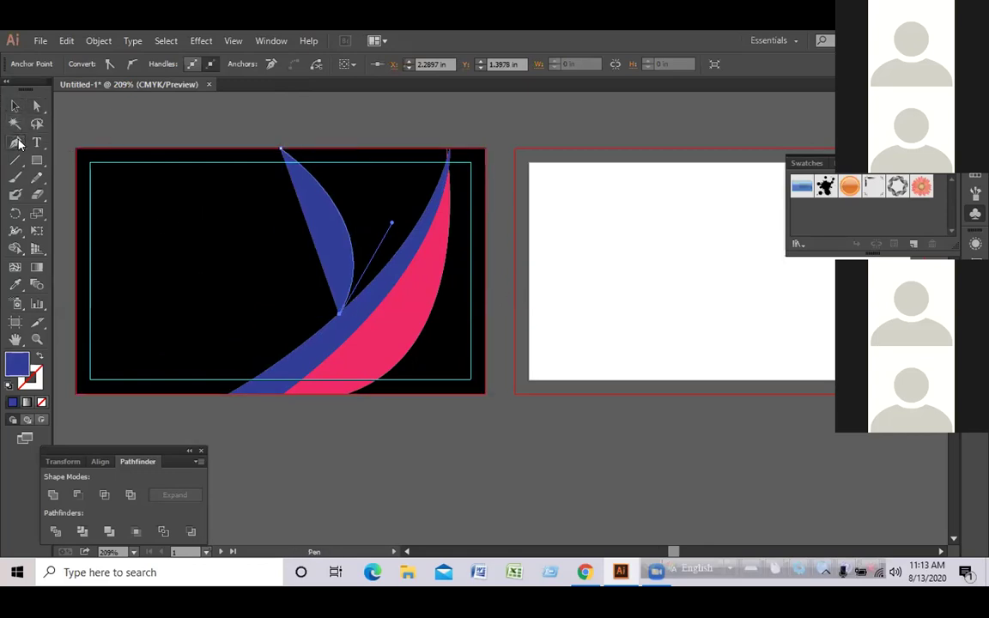
left_click(340, 315)
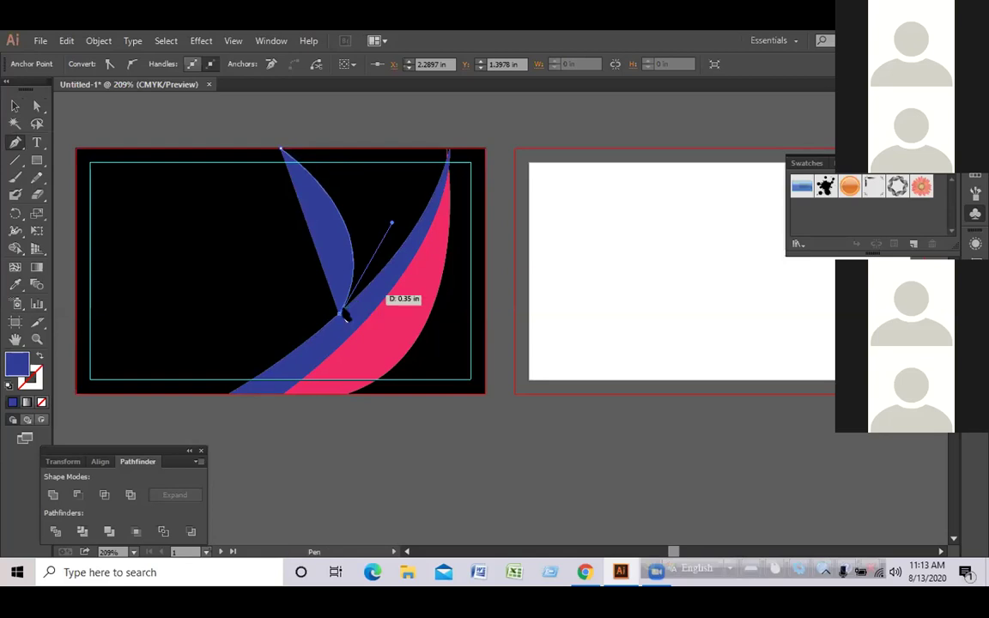
left_click_drag(450, 152, 454, 106)
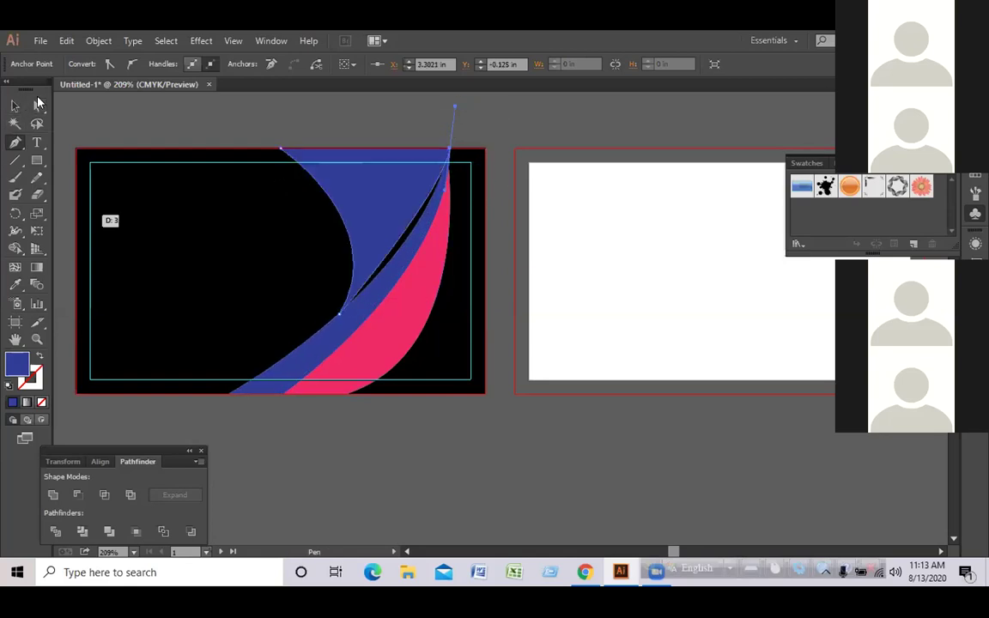
left_click(36, 105)
left_click_drag(445, 193, 421, 243)
Close the new shape along the card's upper edge at its starting anchor, and undo the stray extra point
key("p")
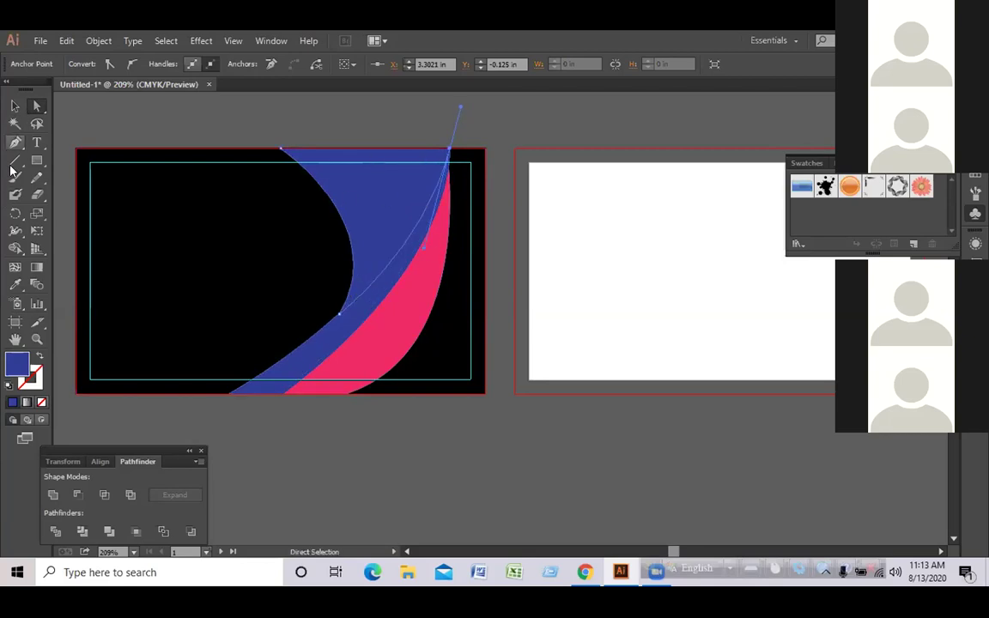
left_click(447, 152)
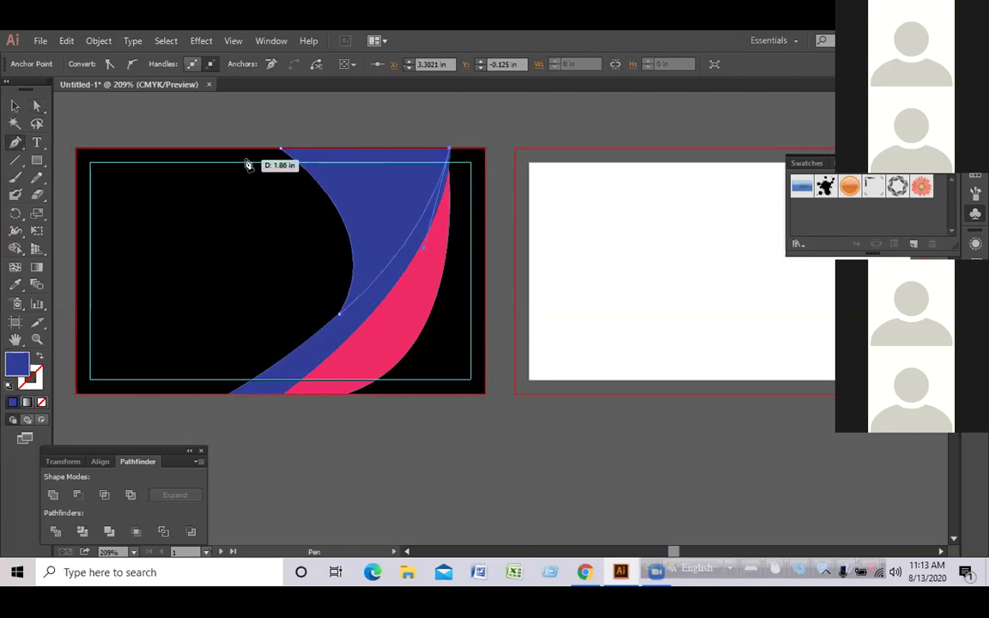
left_click(282, 149)
left_click(73, 149)
key("ctrl+z")
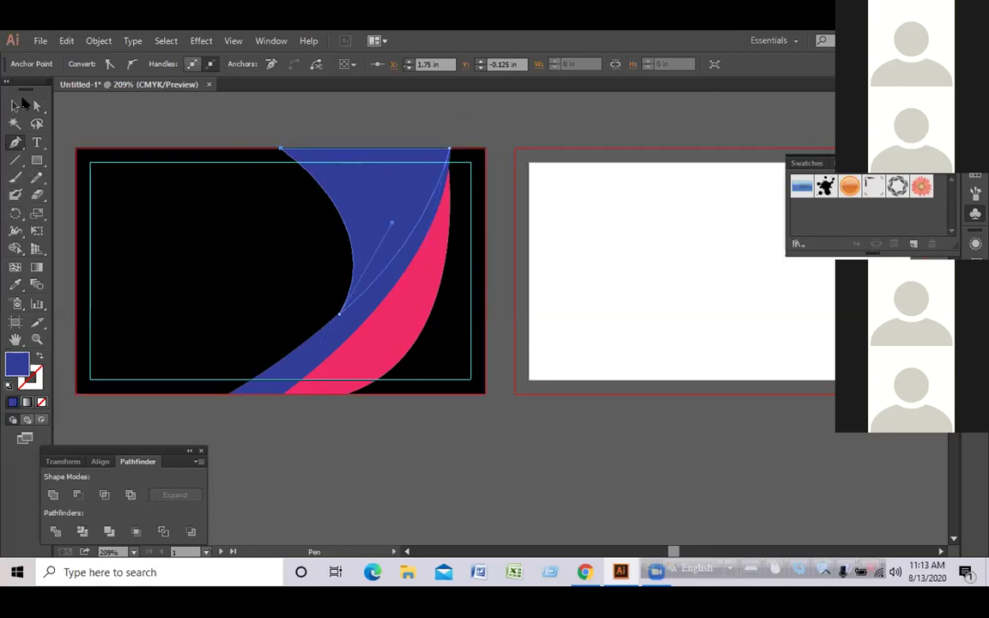
Fill the new curved shape with green and deselect it
double_click(16, 365)
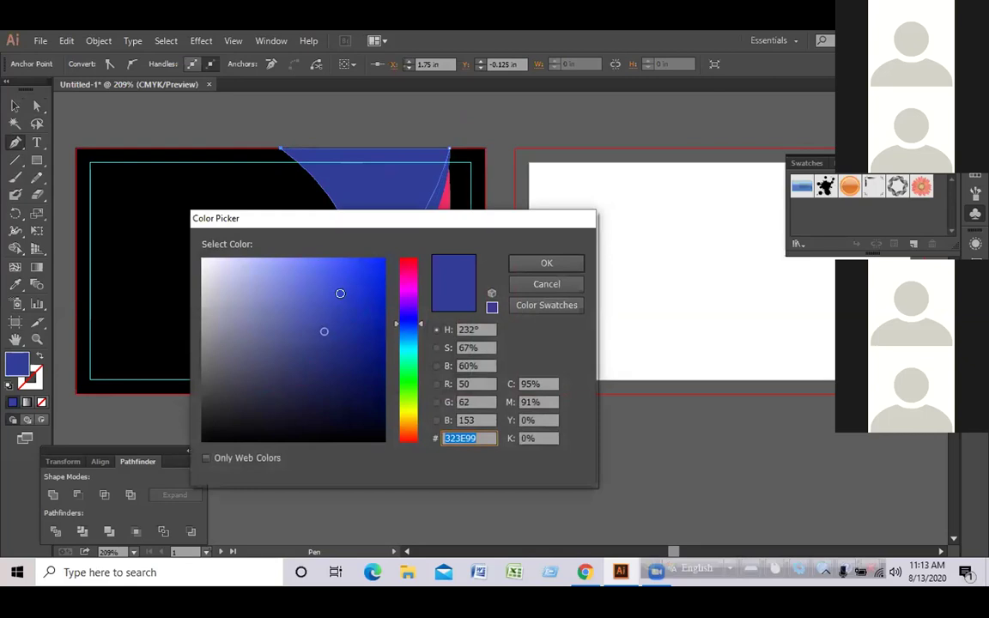
left_click(275, 352)
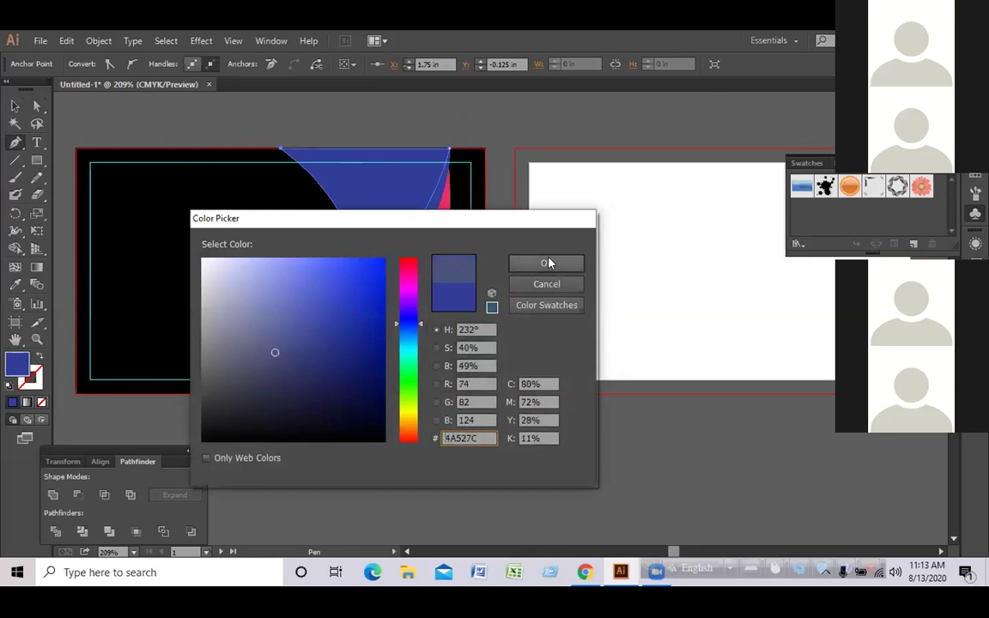
left_click(403, 385)
left_click(337, 291)
left_click(521, 265)
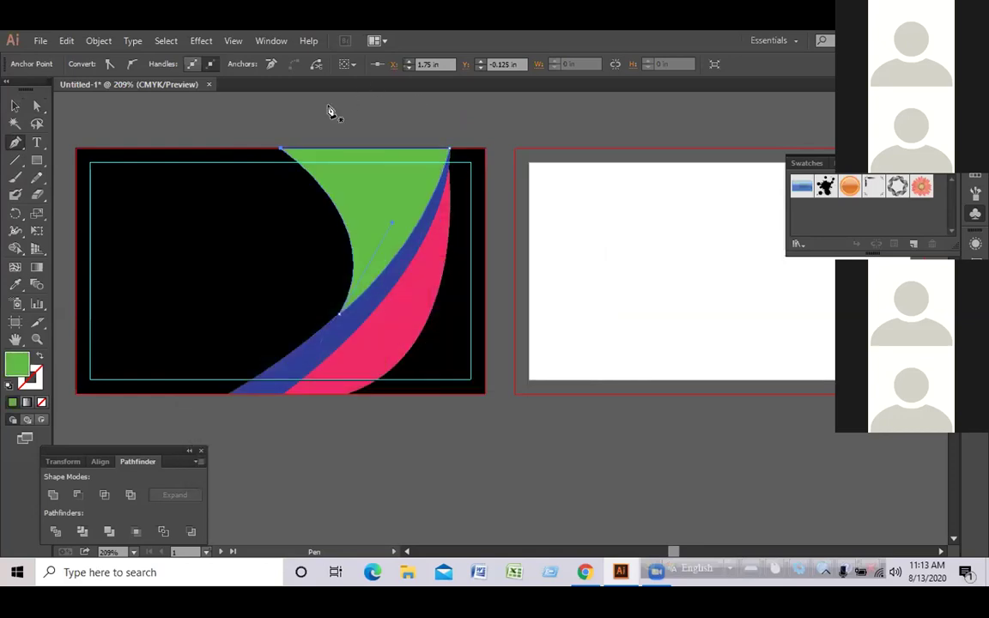
left_click(14, 105)
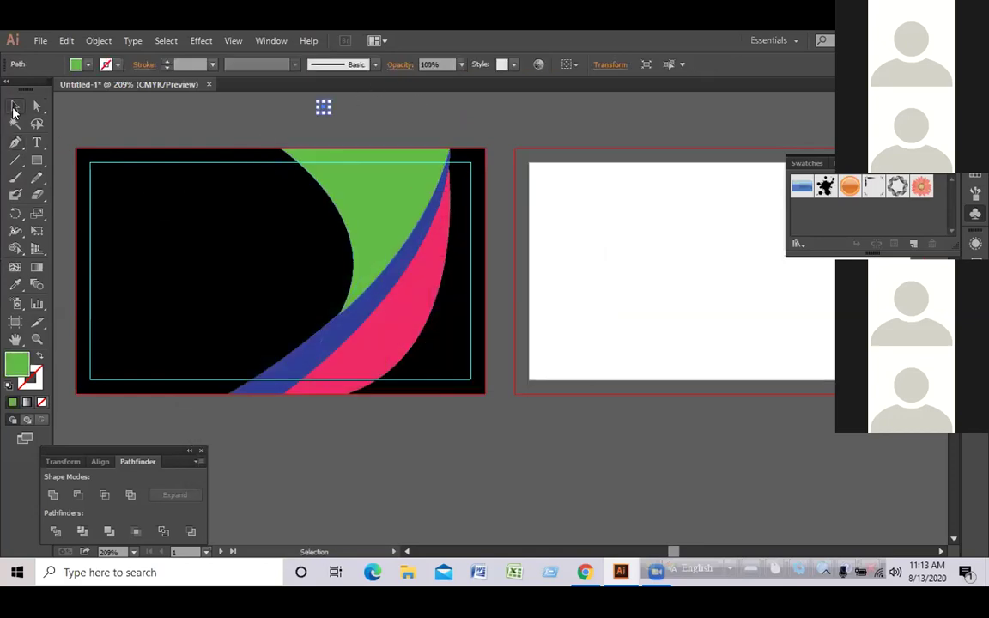
left_click(517, 242)
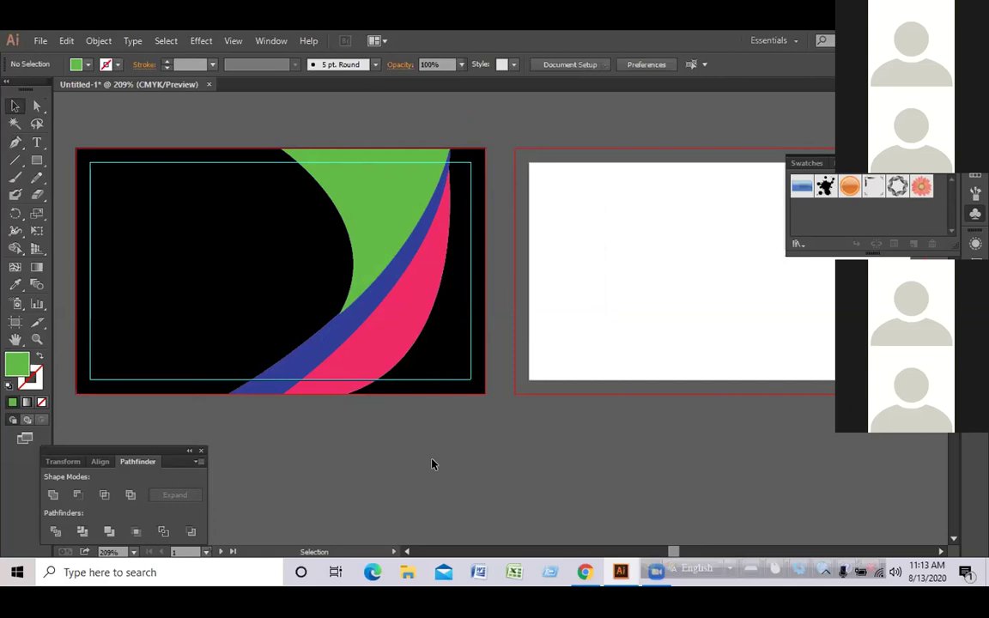
Reshape the pink shape's outer edge to bulge farther outward by adjusting the curve handles of its upper and lower anchors
left_click(447, 206)
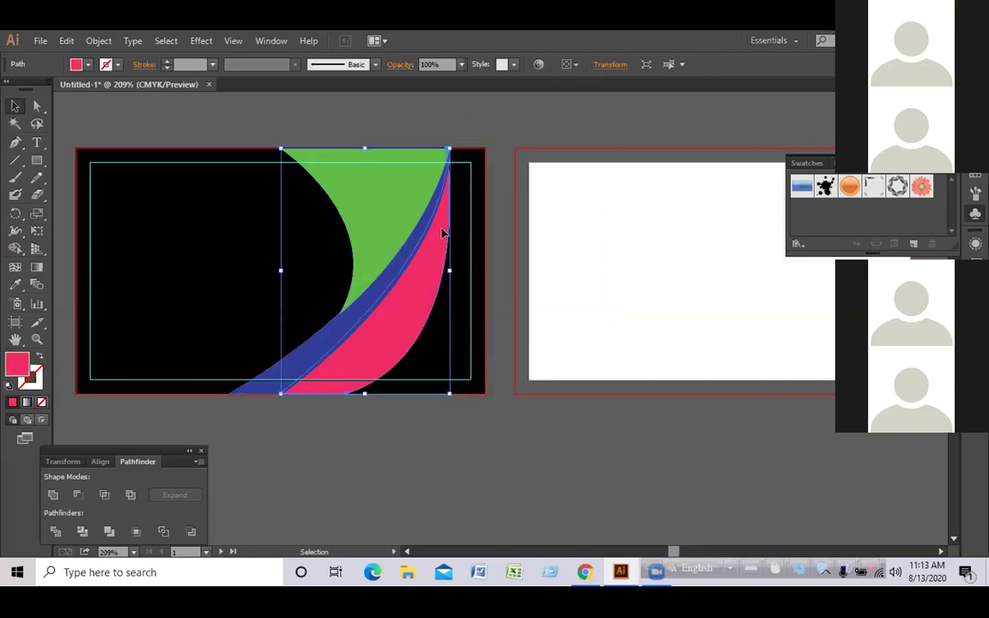
left_click(37, 105)
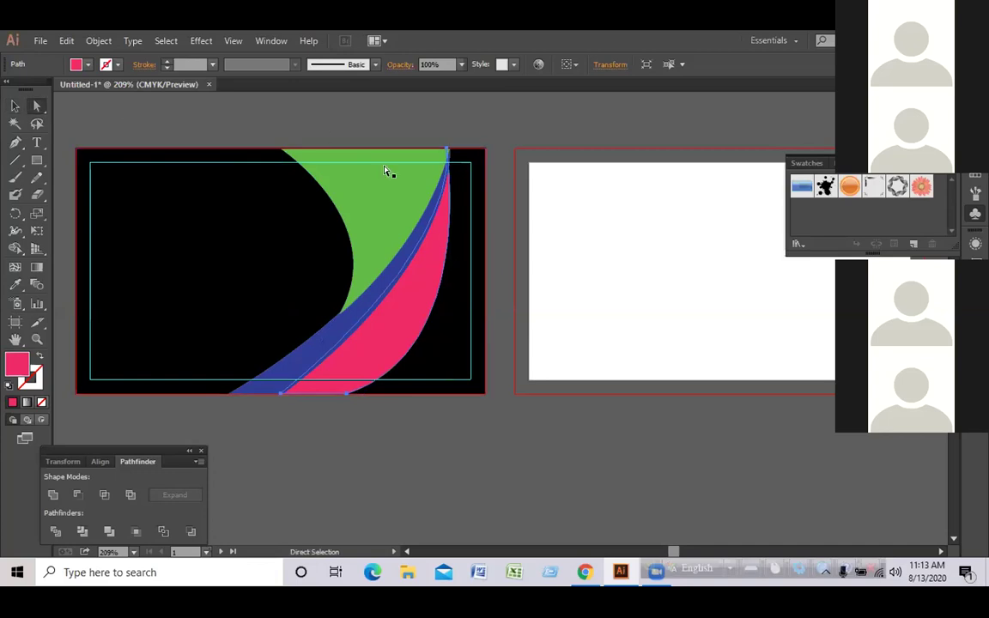
left_click(446, 156)
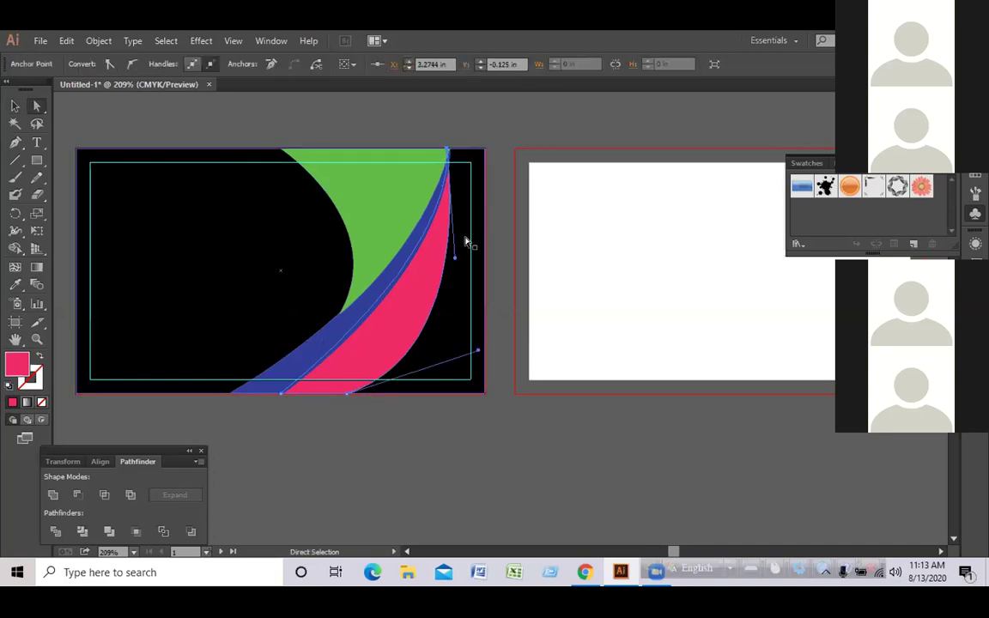
left_click_drag(456, 257, 461, 232)
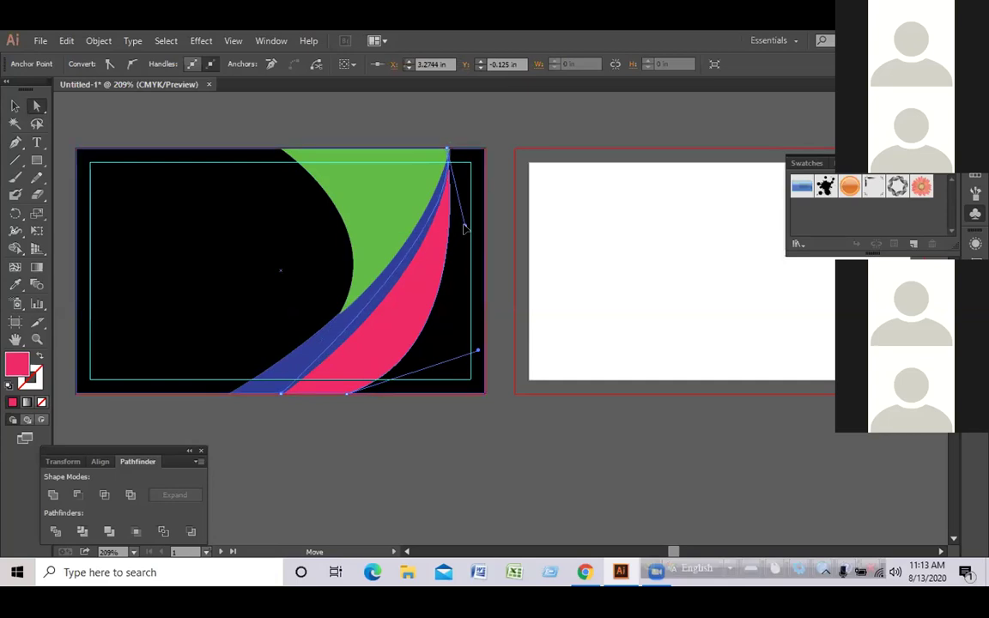
left_click_drag(469, 229, 469, 224)
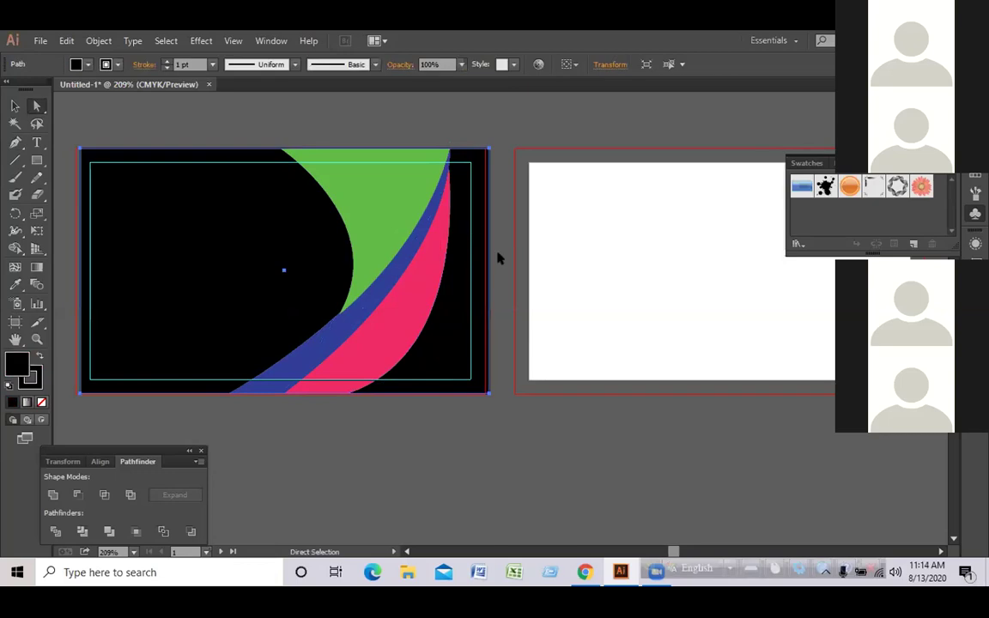
left_click(447, 199)
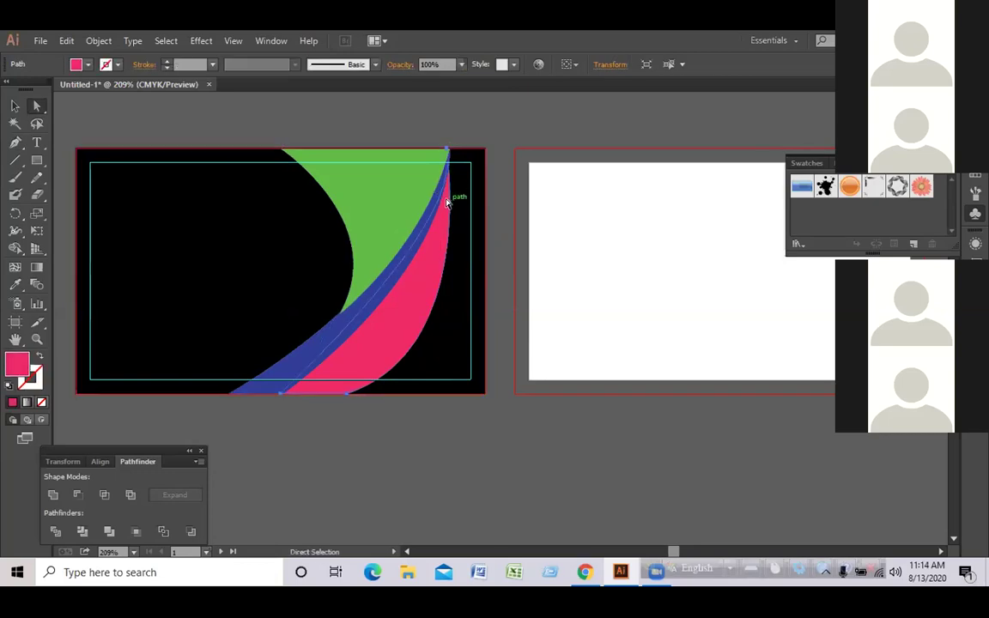
left_click(346, 393)
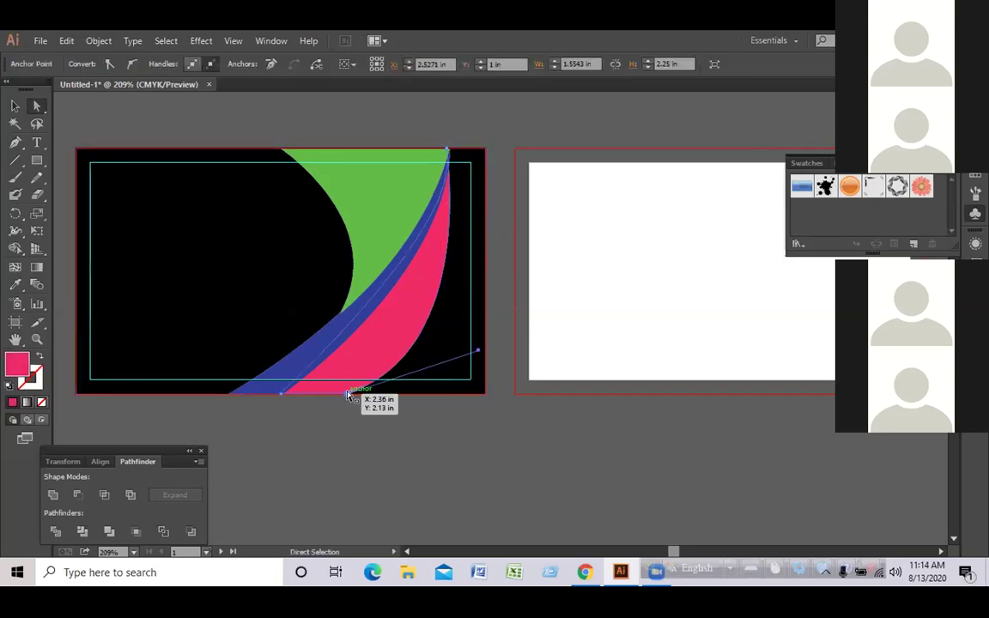
left_click_drag(477, 350, 492, 306)
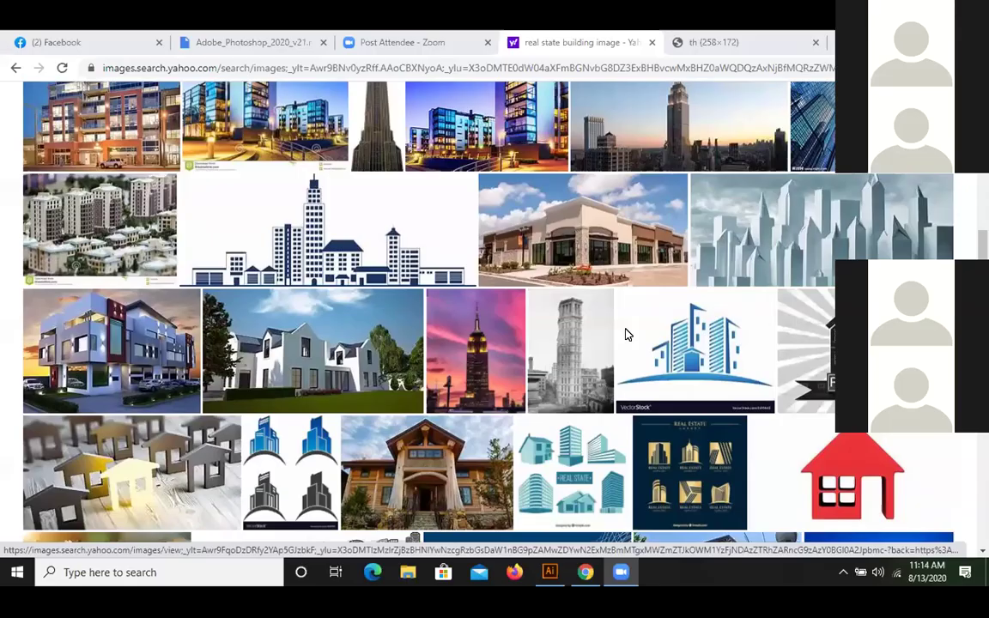
Switch to the Yahoo image search and look through the real estate building pictures
scroll(626, 335, "down", 5)
scroll(626, 335, "up", 3)
scroll(625, 335, "down", 4)
scroll(625, 334, "down", 2)
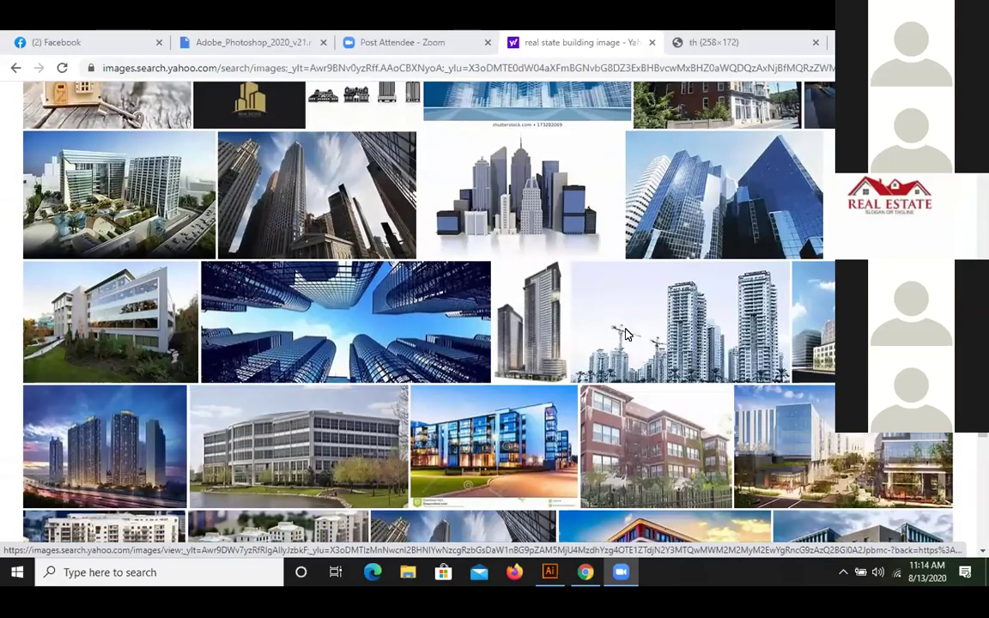
scroll(626, 335, "down", 3)
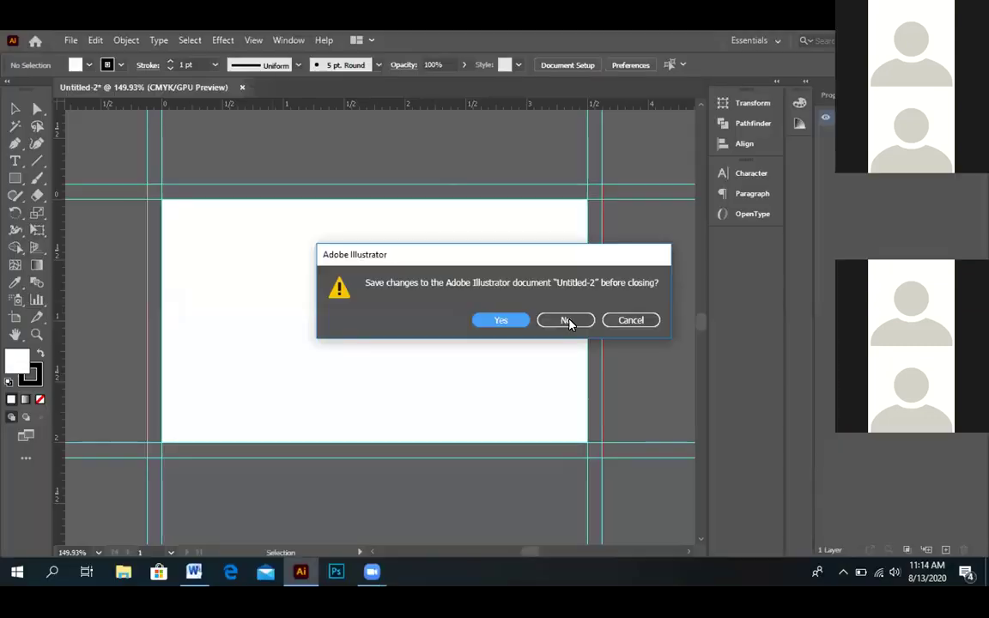
Close the Illustrator document Untitled-2 without saving its changes
left_click(566, 320)
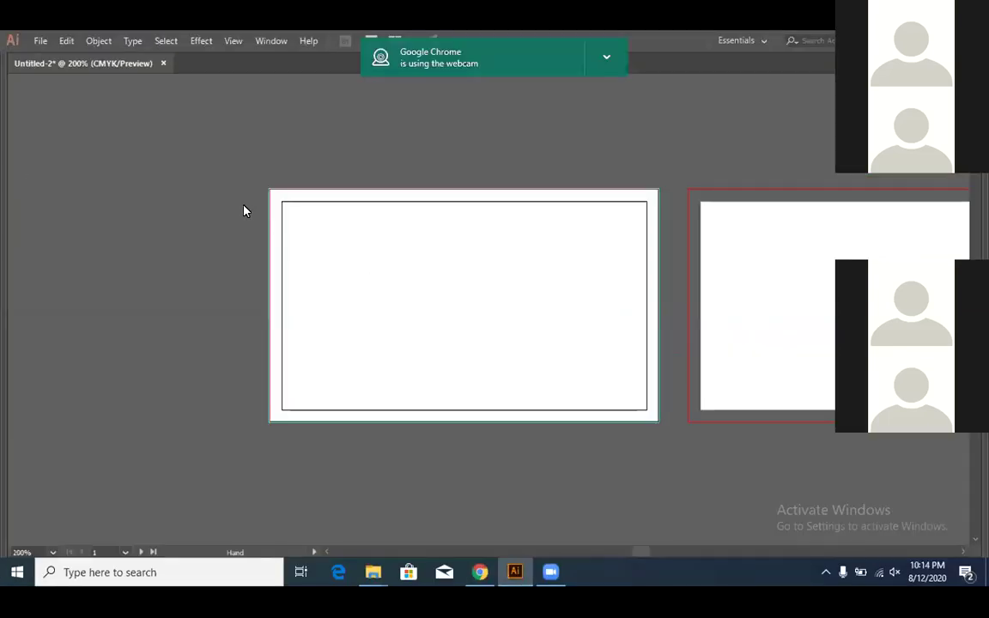
Draw a rectangle with the Rectangle tool on the first artboard, starting from its upper-left bleed corner
mouse_move(3, 57)
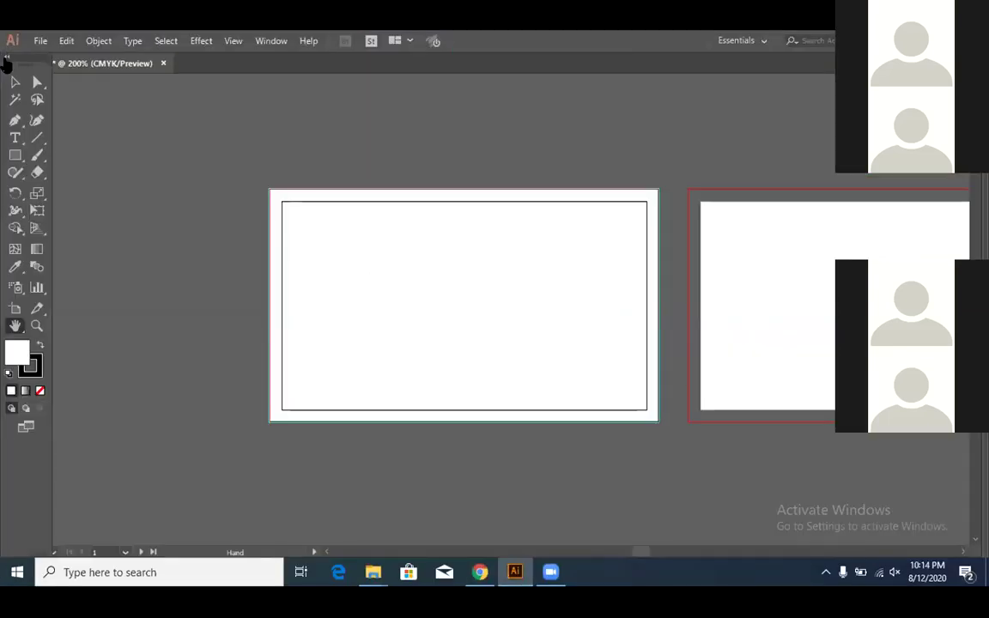
left_click(16, 155)
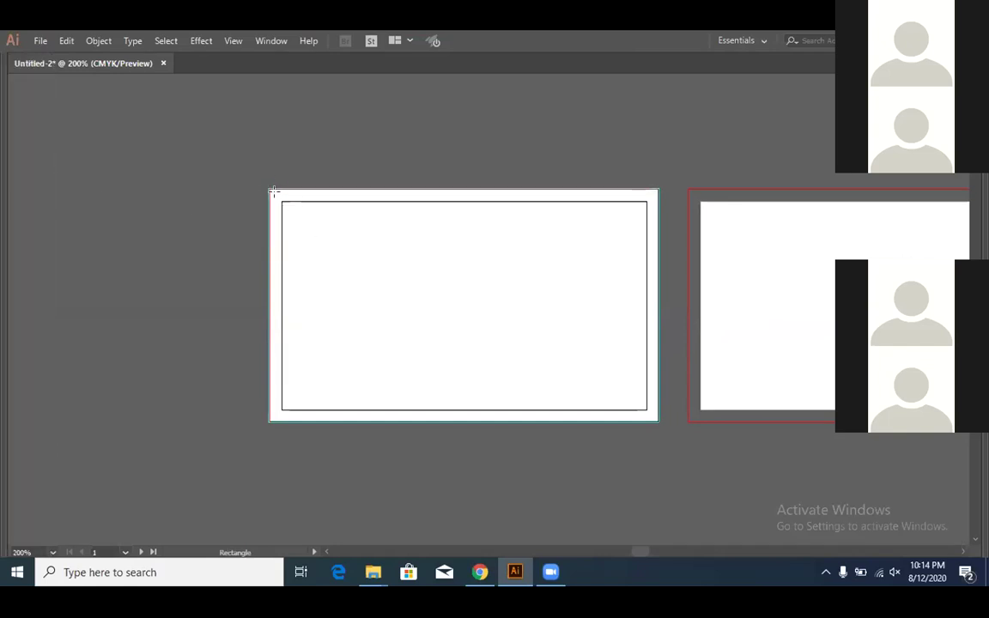
left_click_drag(270, 189, 404, 401)
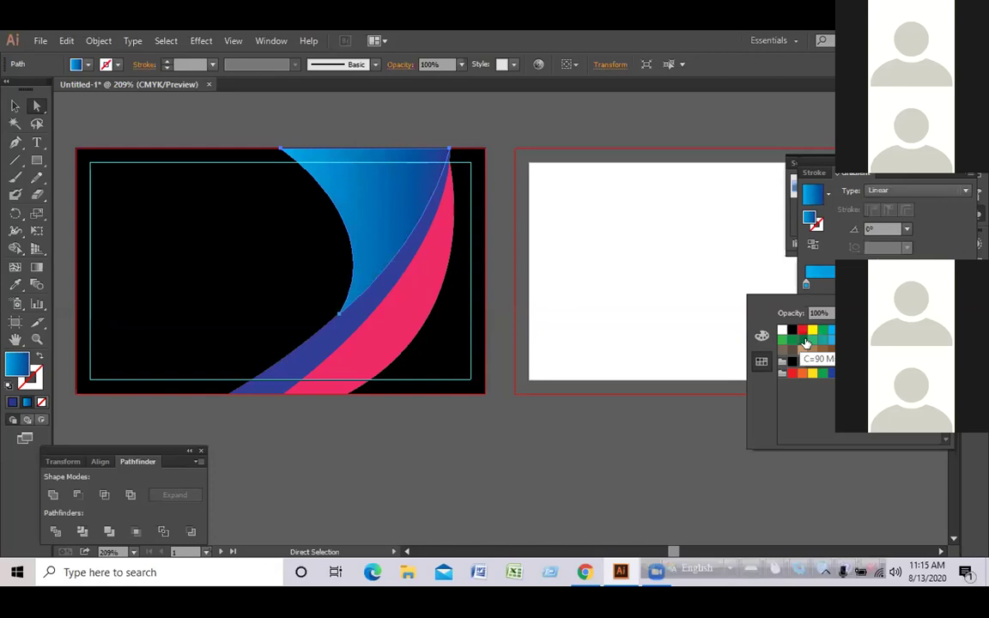
Change the upper curved shape's linear gradient to run from light blue to teal green
left_click(830, 332)
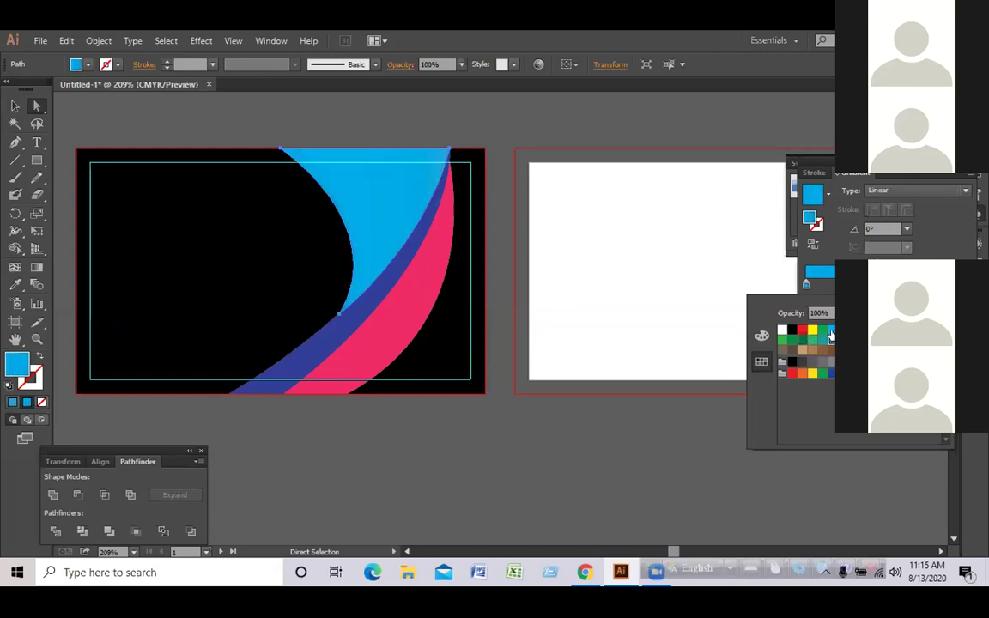
key("ctrl+z")
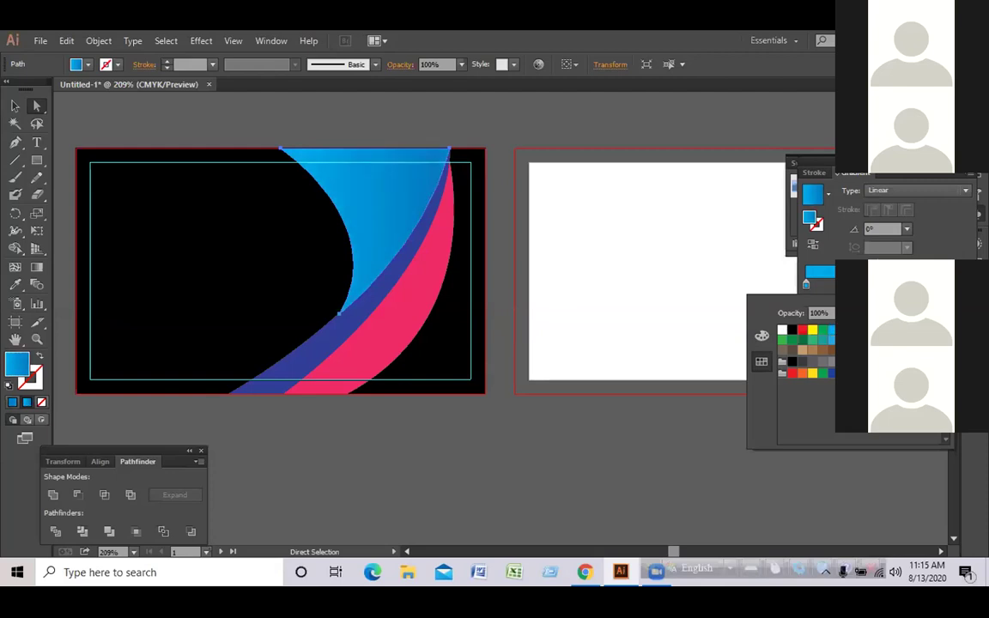
left_click(831, 340)
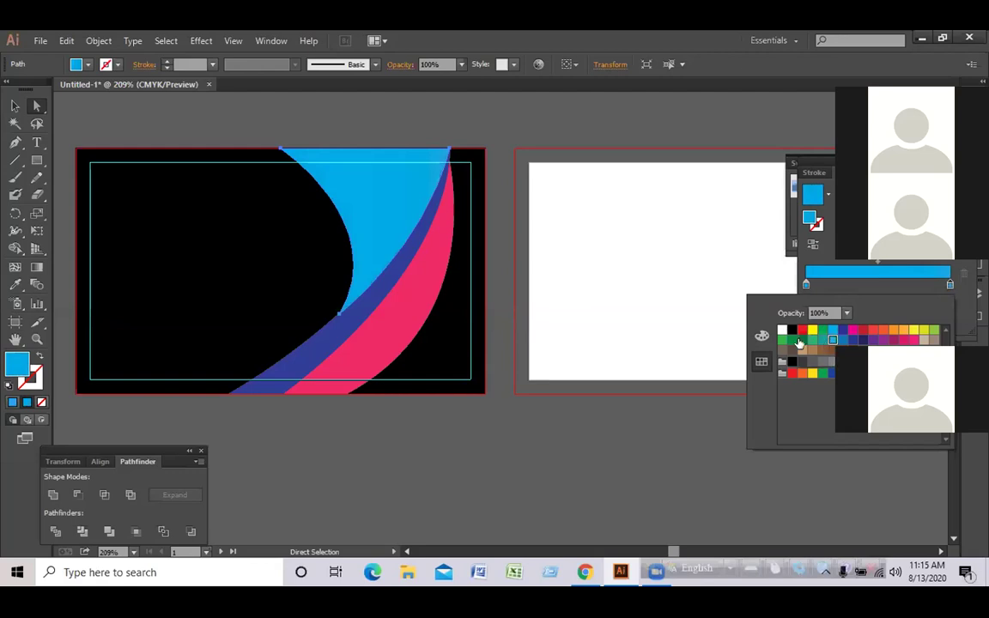
left_click(821, 331)
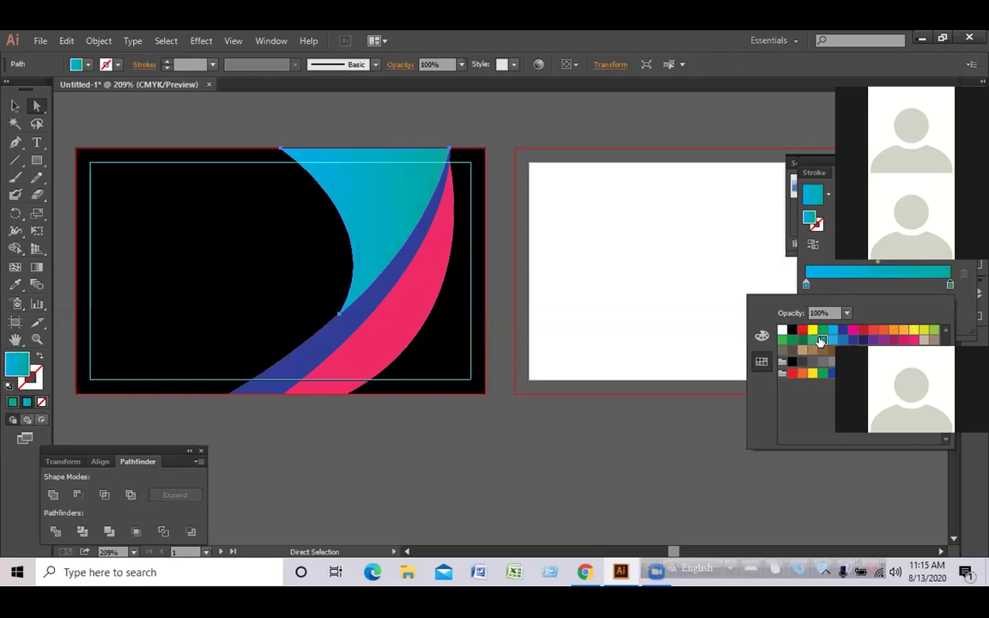
left_click(589, 113)
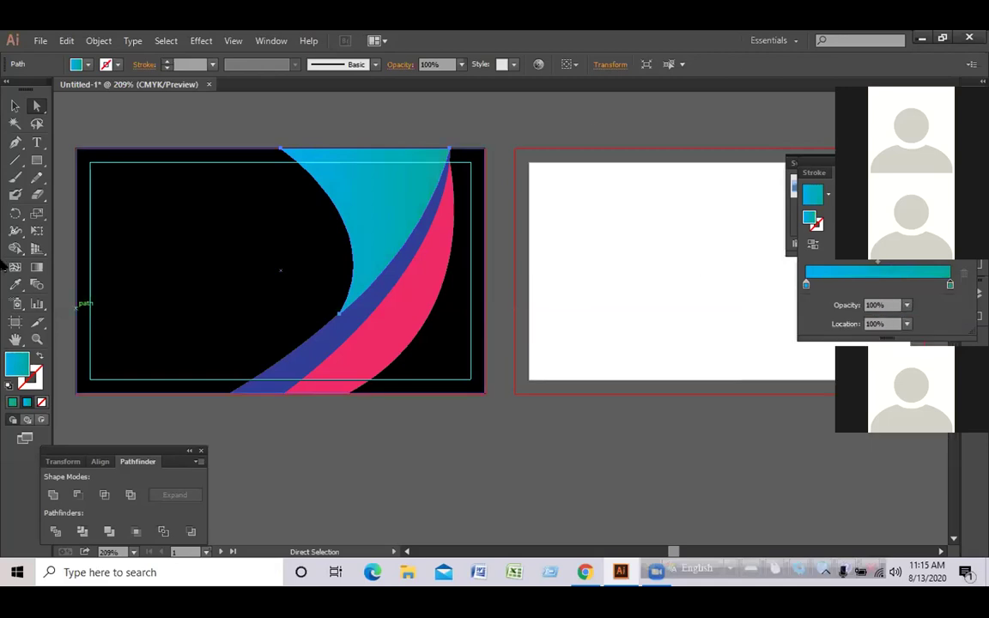
left_click(326, 343)
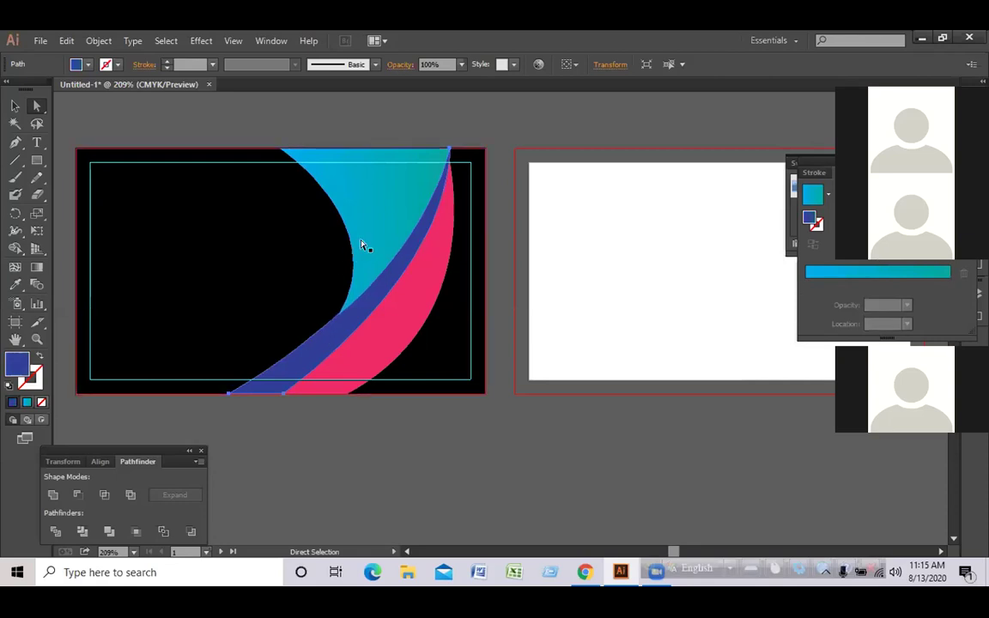
left_click(360, 245)
left_click(15, 284)
left_click(393, 333)
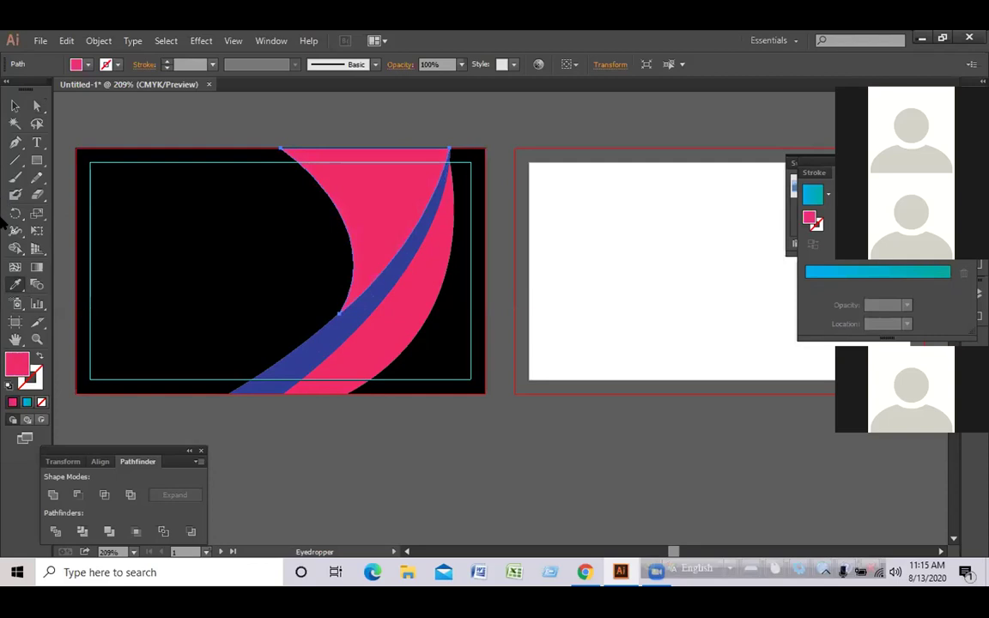
key("ctrl+z")
Copy the upper shape's blue-to-teal gradient onto the pink curved shape with the Eyedropper
left_click(15, 105)
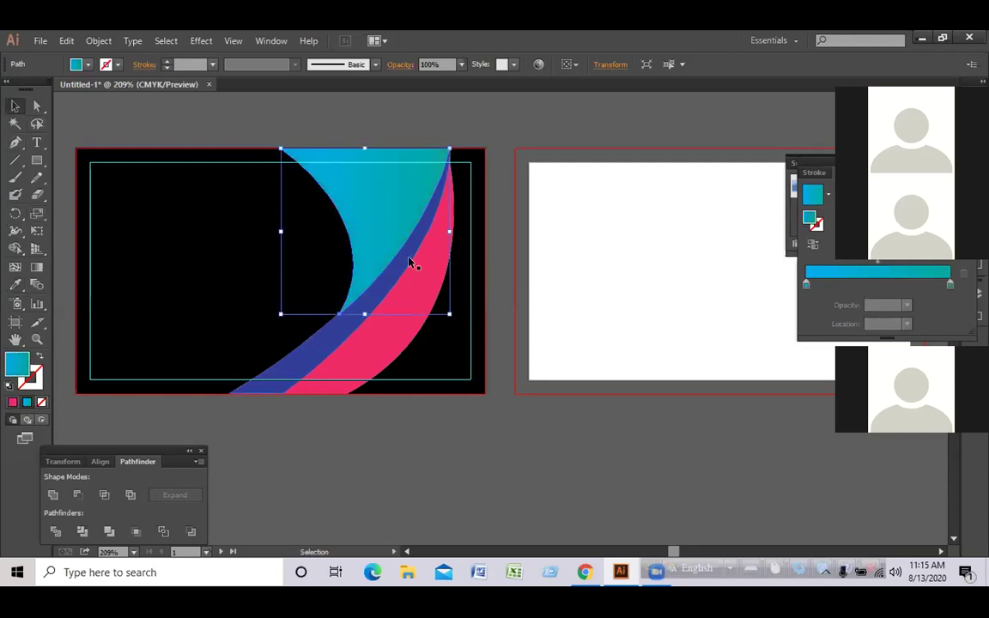
left_click(413, 326)
left_click(15, 284)
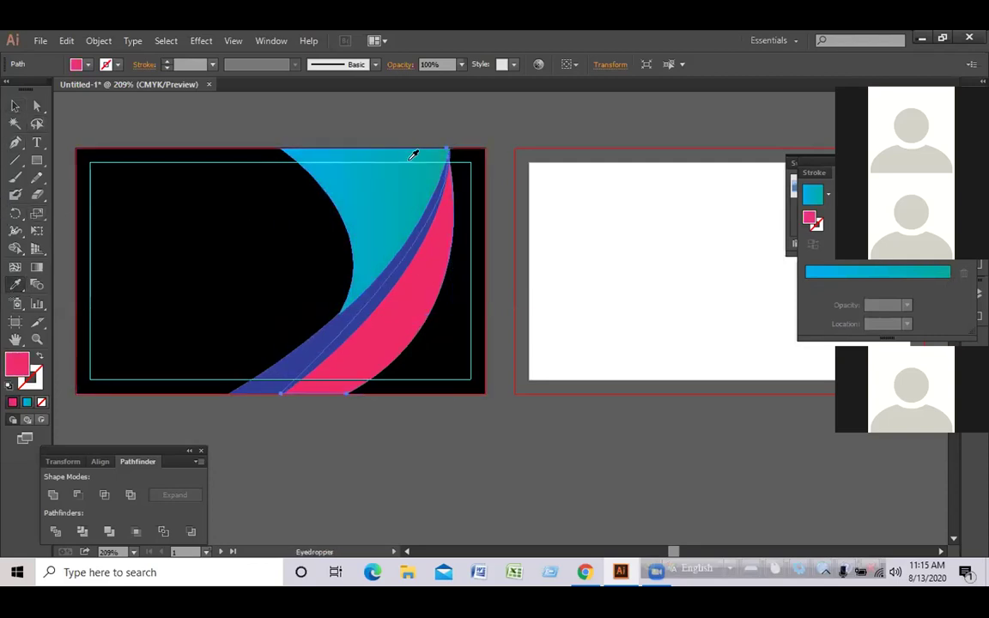
left_click(336, 162)
left_click(15, 105)
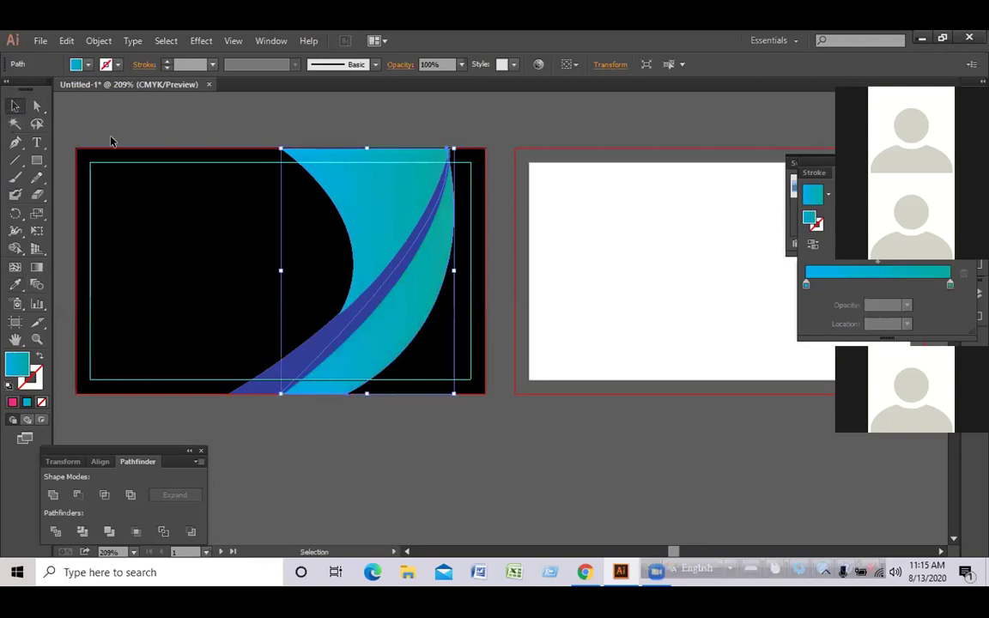
left_click(225, 128)
Recolor the upper curved shape's gradient to run from red to orange, with the red stop at 19.21%
left_click(380, 215)
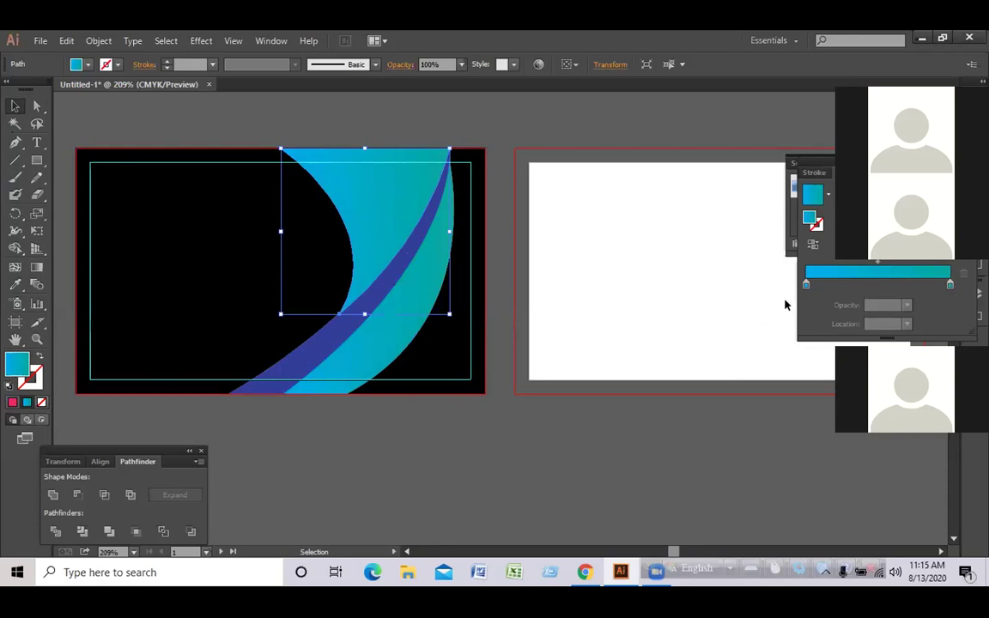
double_click(805, 284)
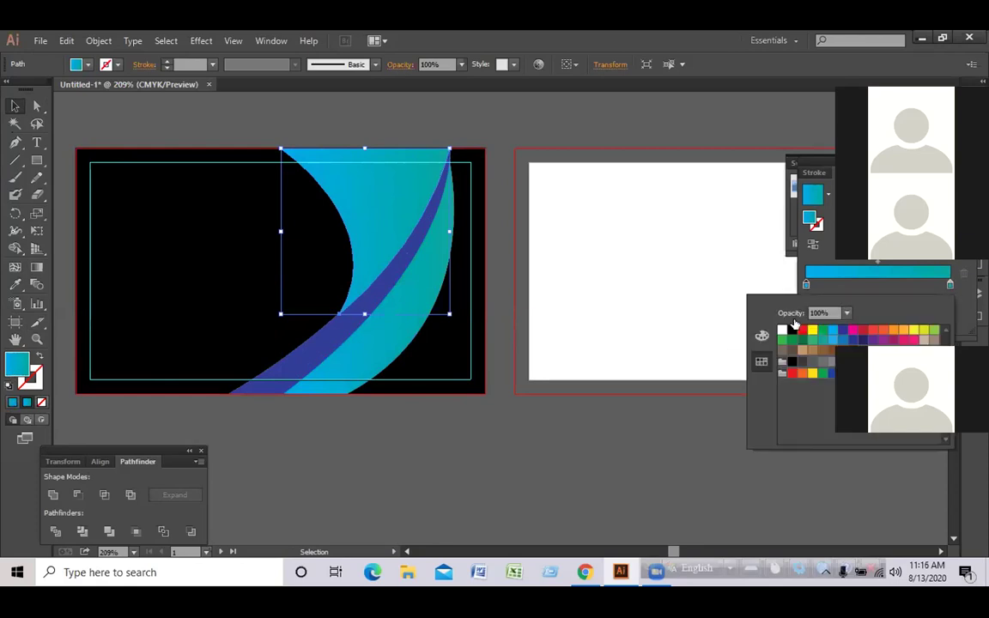
left_click(873, 331)
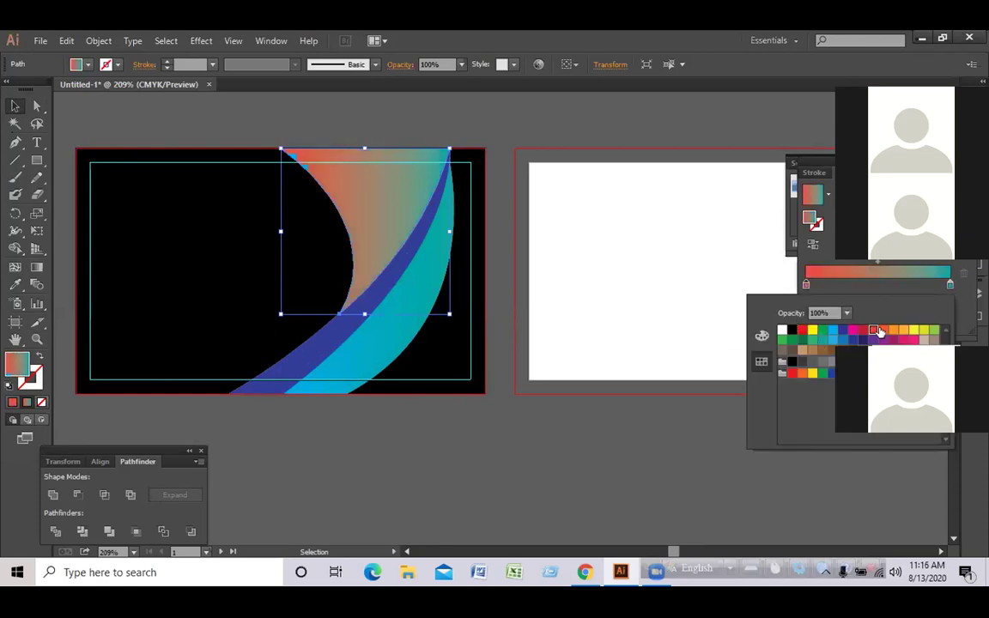
left_click(949, 285)
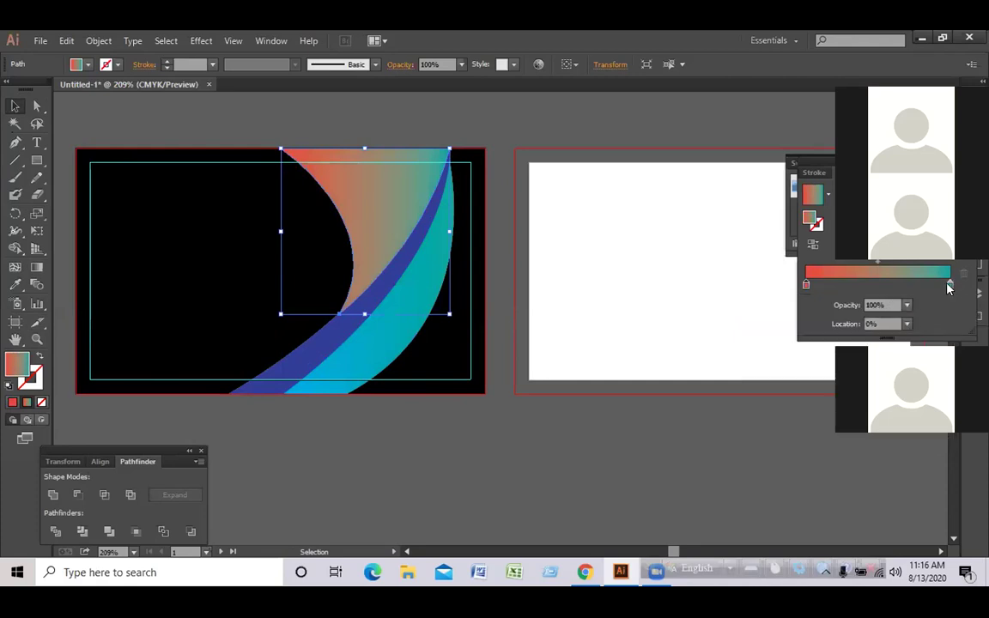
double_click(947, 286)
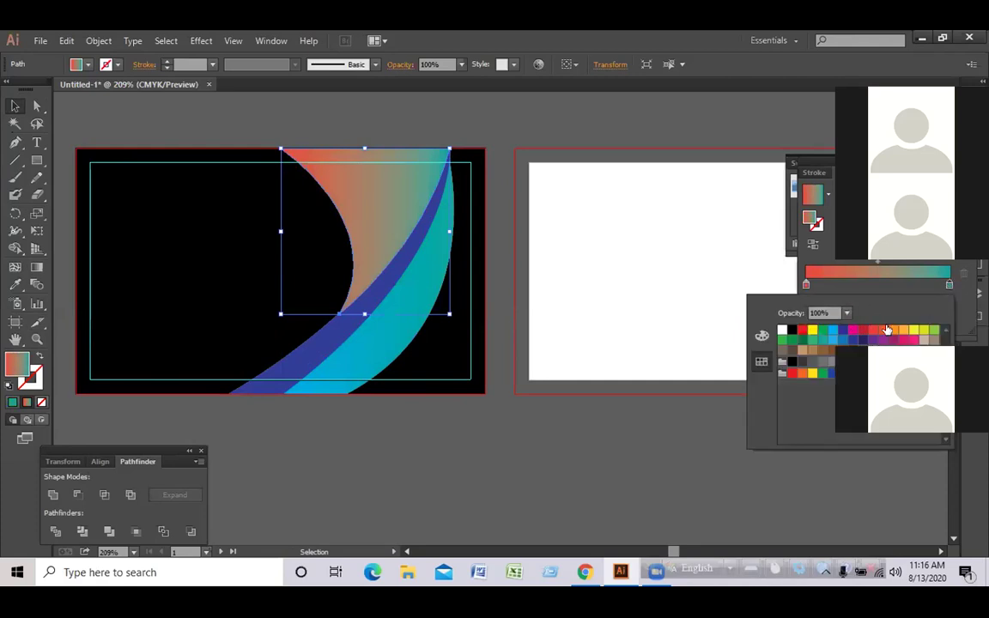
left_click(891, 330)
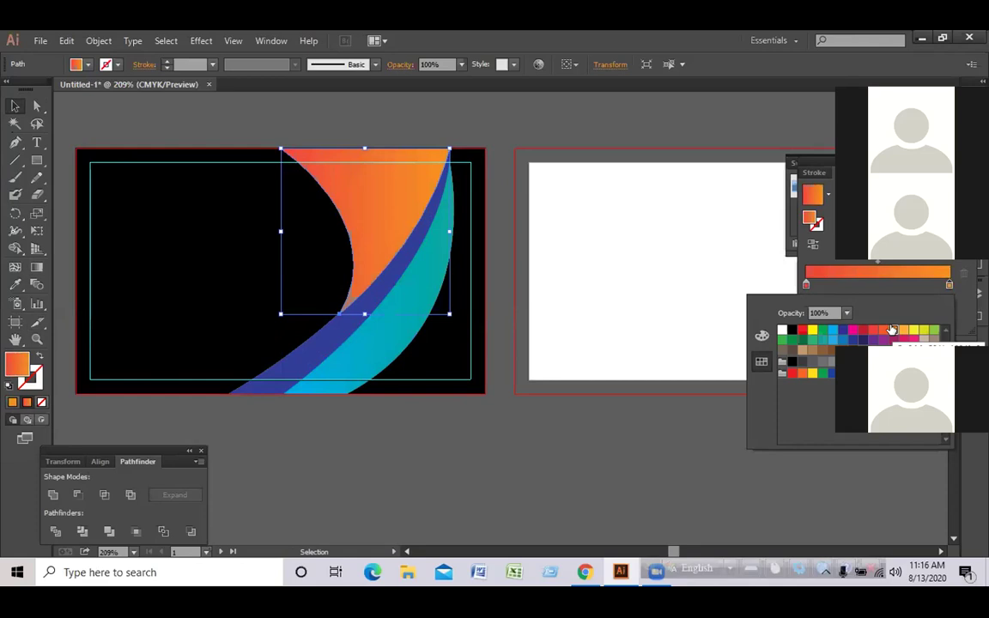
left_click(708, 404)
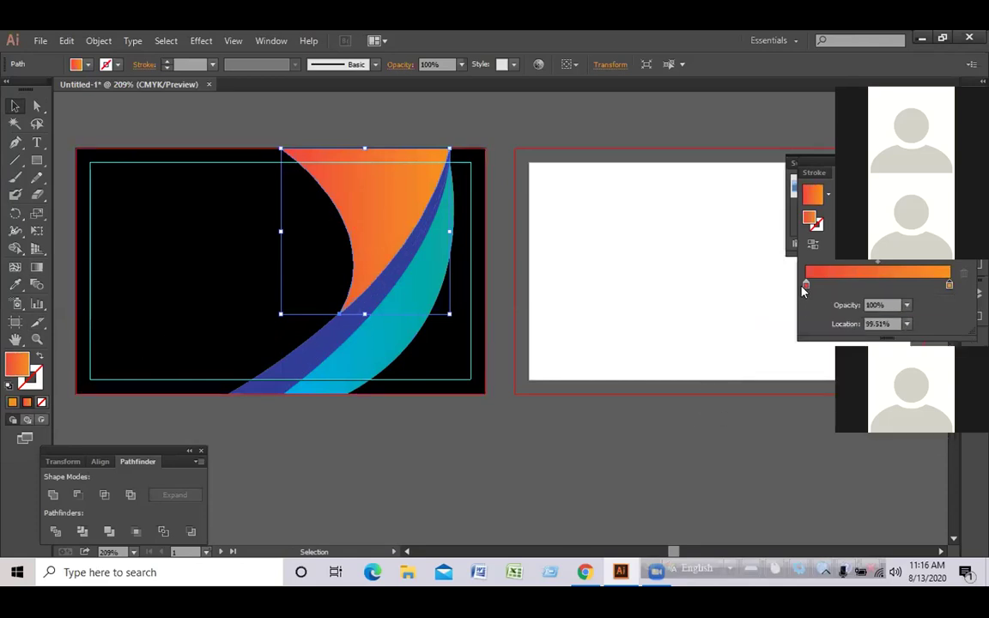
left_click_drag(804, 286, 831, 285)
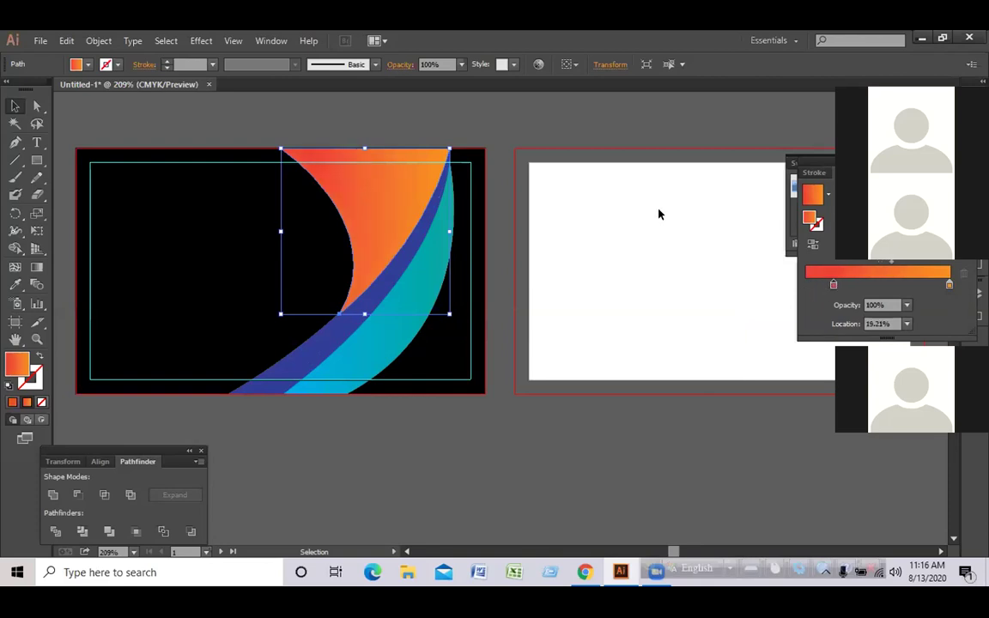
left_click(280, 430)
Fill the dark blue middle band with the red-to-orange gradient and move its red stop to 0%
left_click(322, 342)
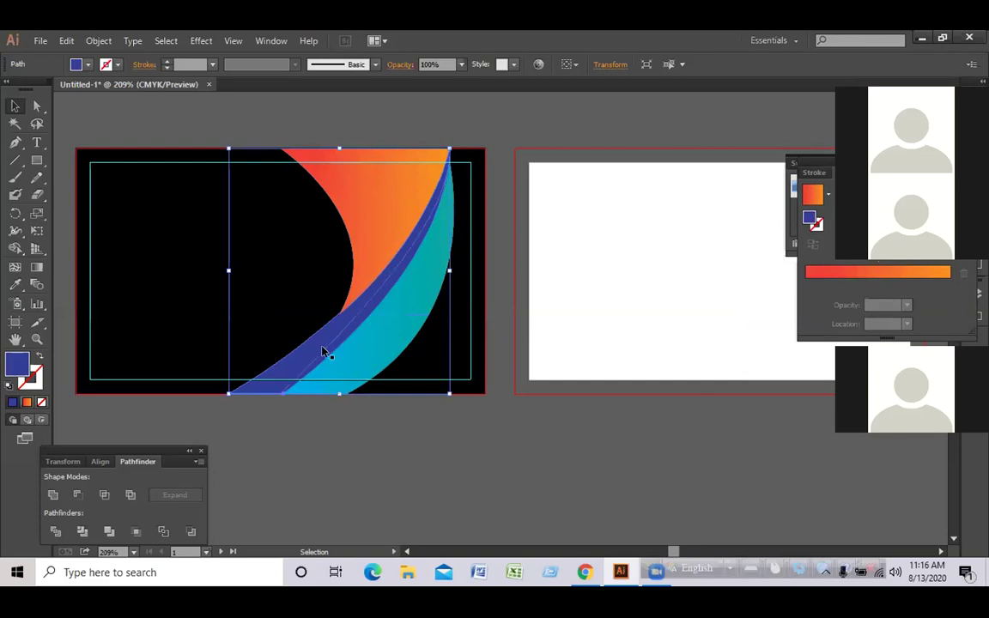
left_click(837, 273)
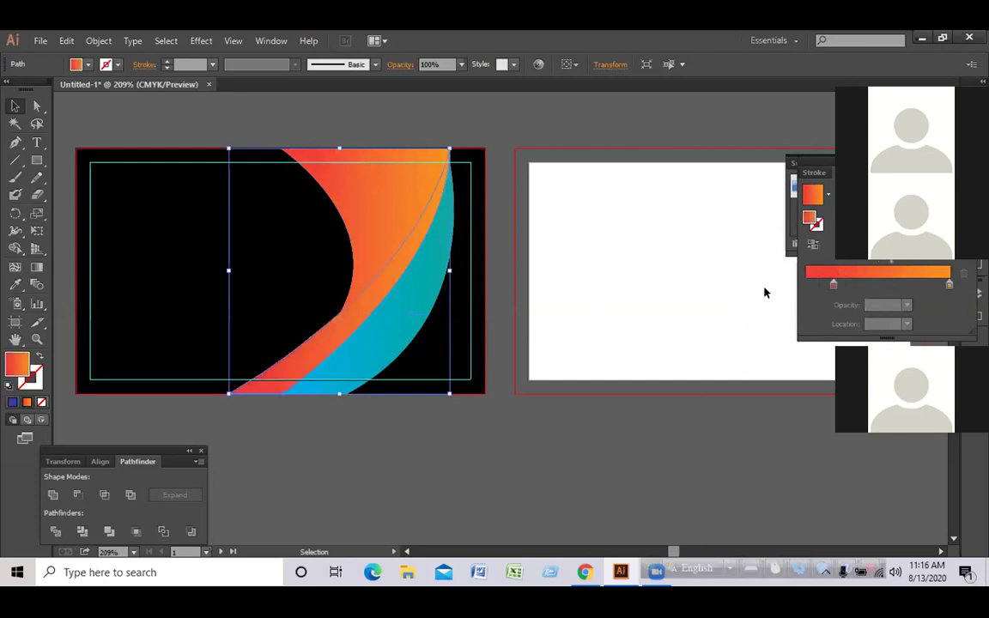
left_click(831, 285)
double_click(830, 285)
key("Escape")
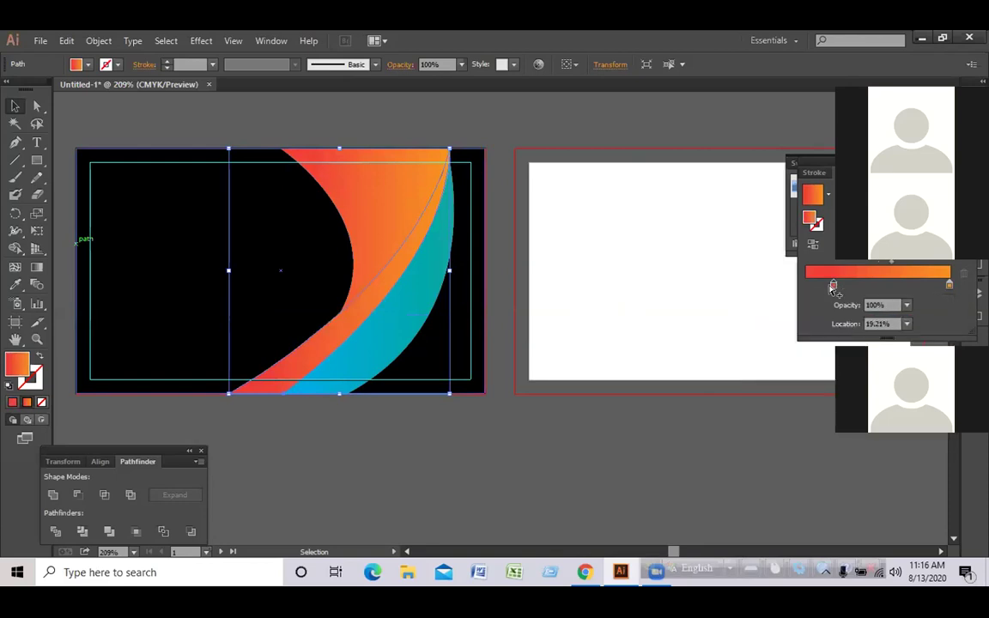
left_click_drag(825, 289, 806, 289)
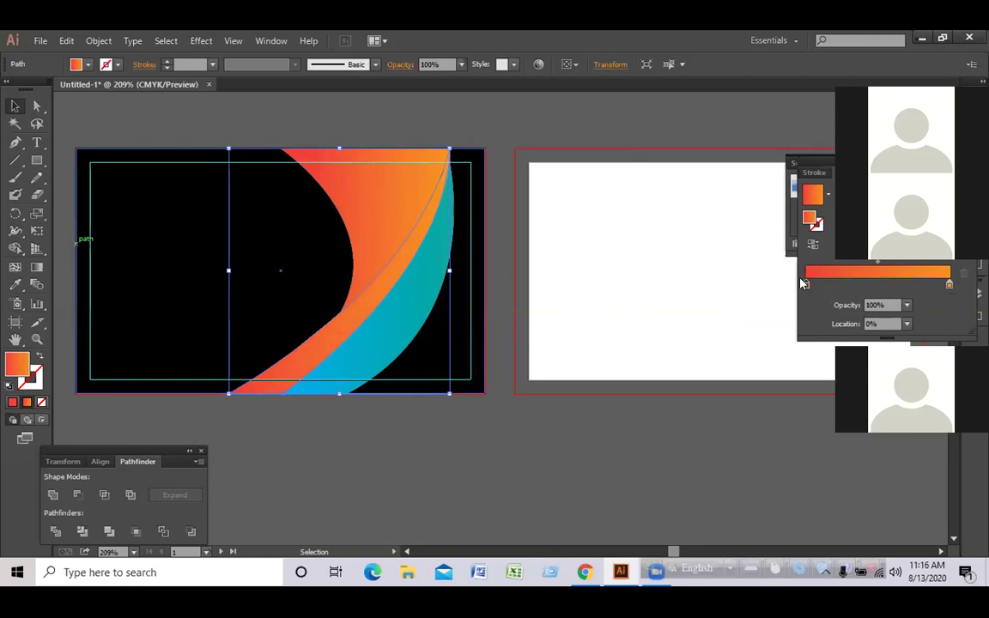
Recolor the middle band's gradient to run from light blue to green, with the green stop at 33%
double_click(806, 286)
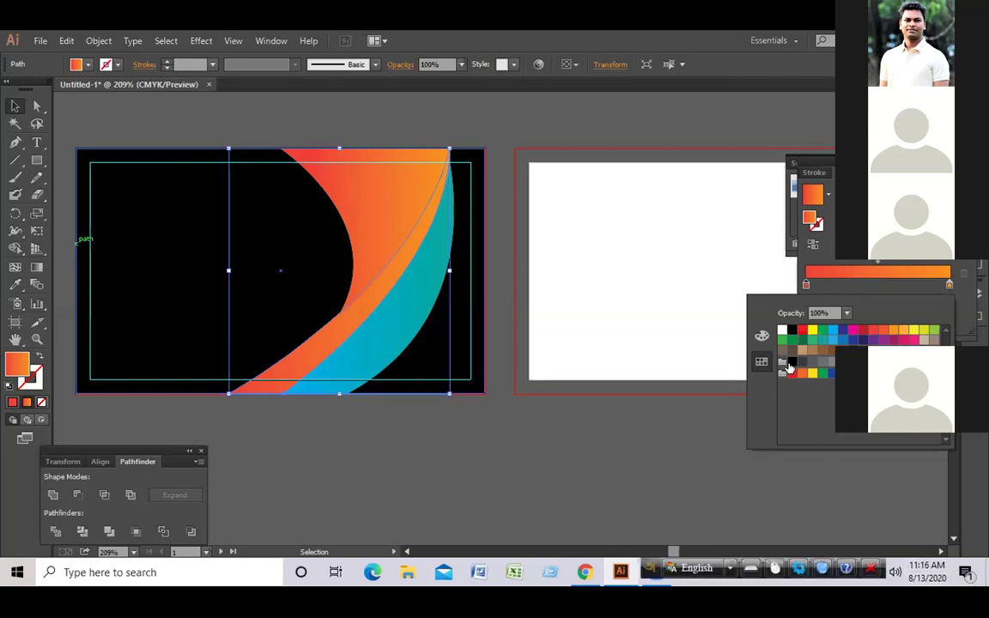
left_click(811, 340)
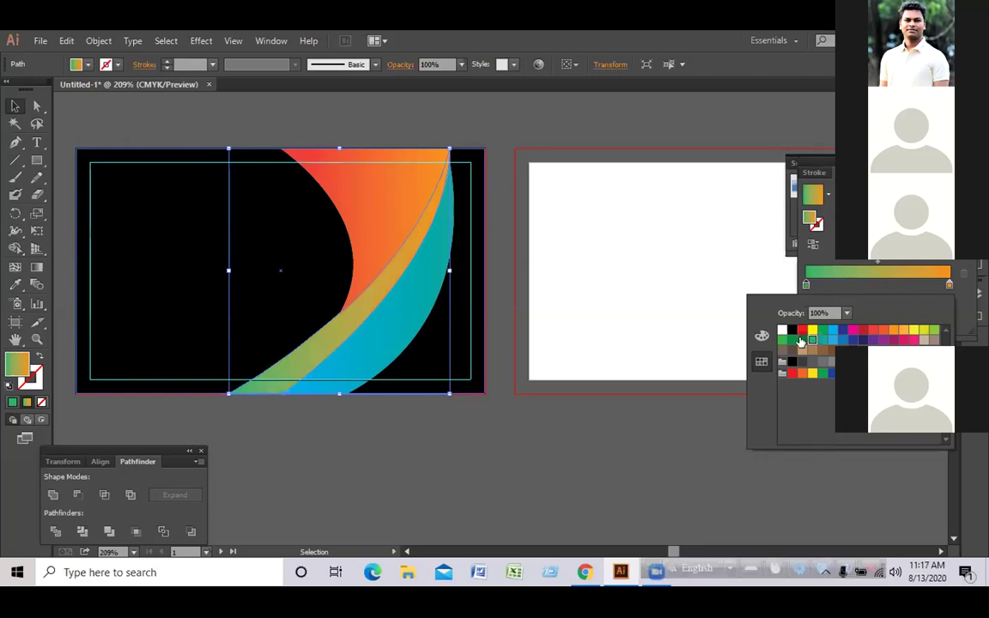
left_click(831, 331)
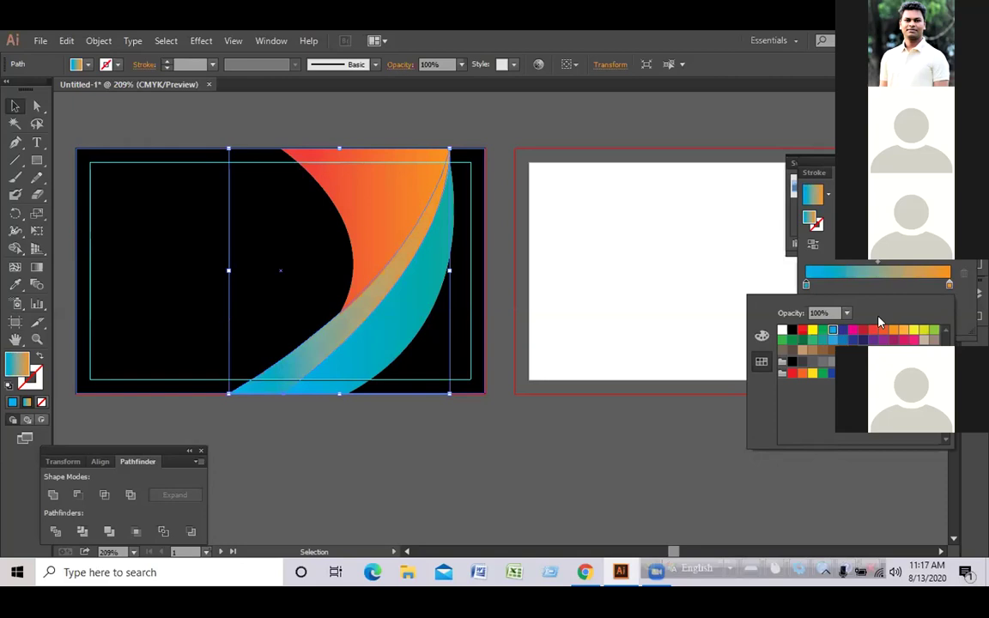
left_click(823, 340)
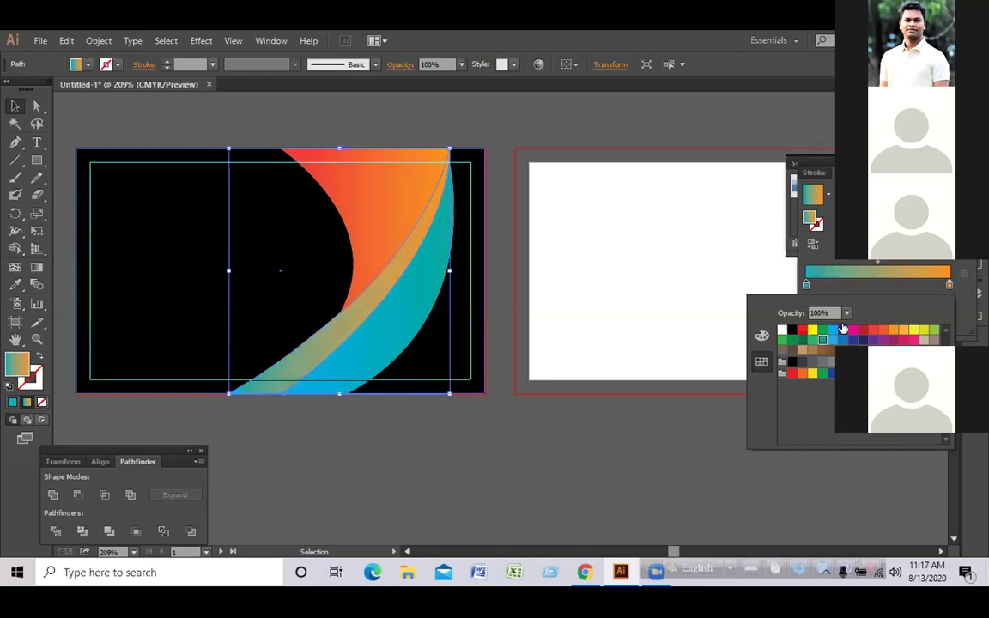
left_click(948, 285)
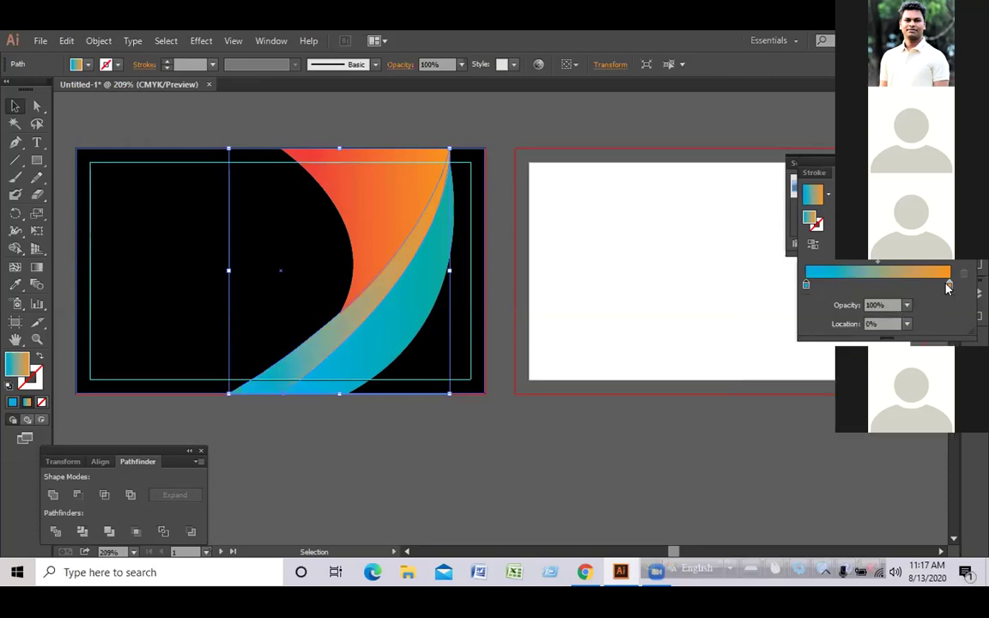
double_click(948, 285)
left_click(840, 339)
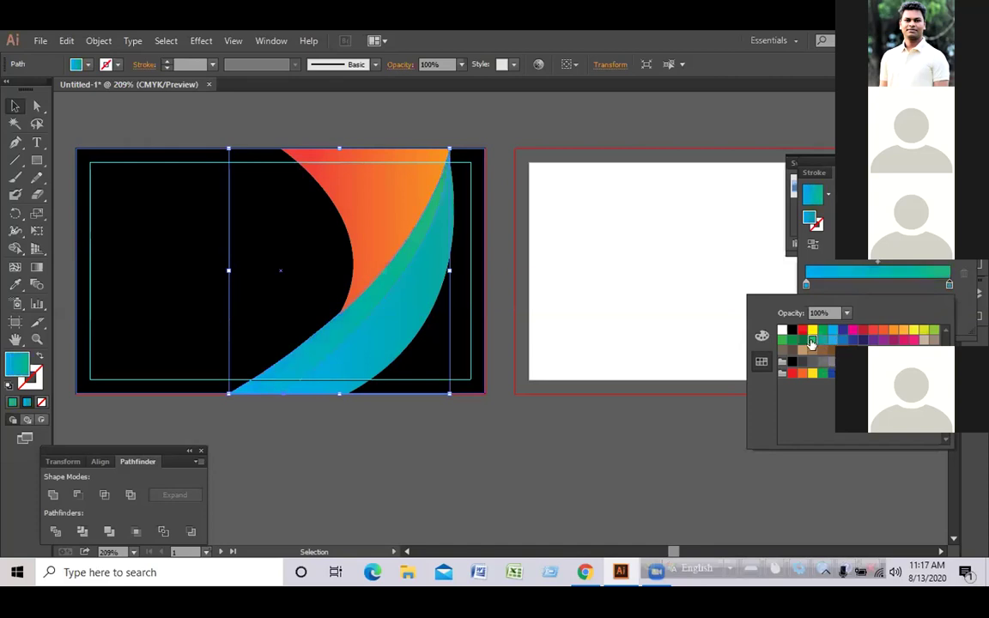
left_click(947, 285)
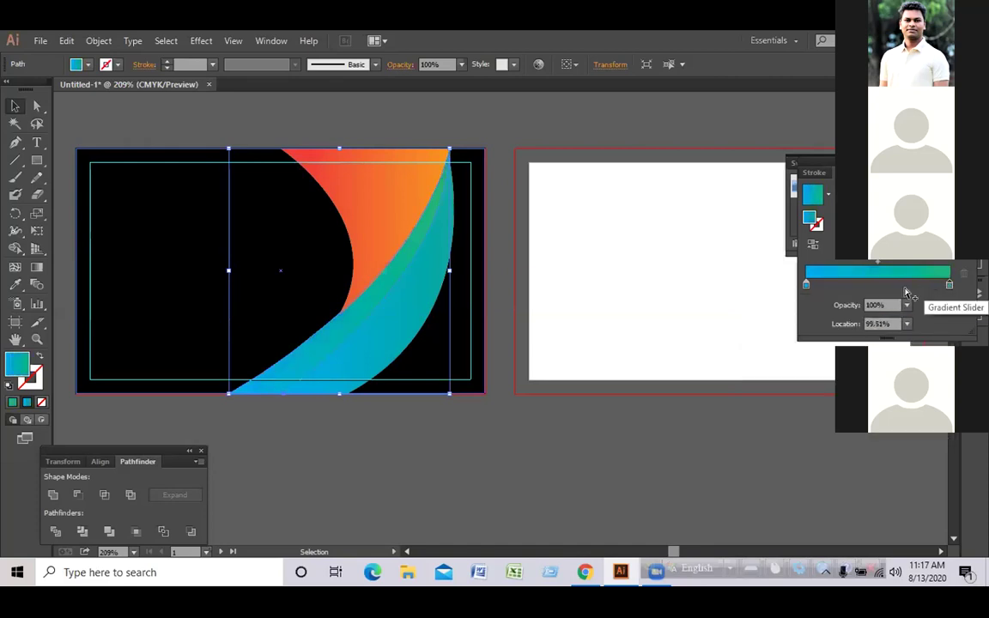
left_click_drag(948, 286, 849, 293)
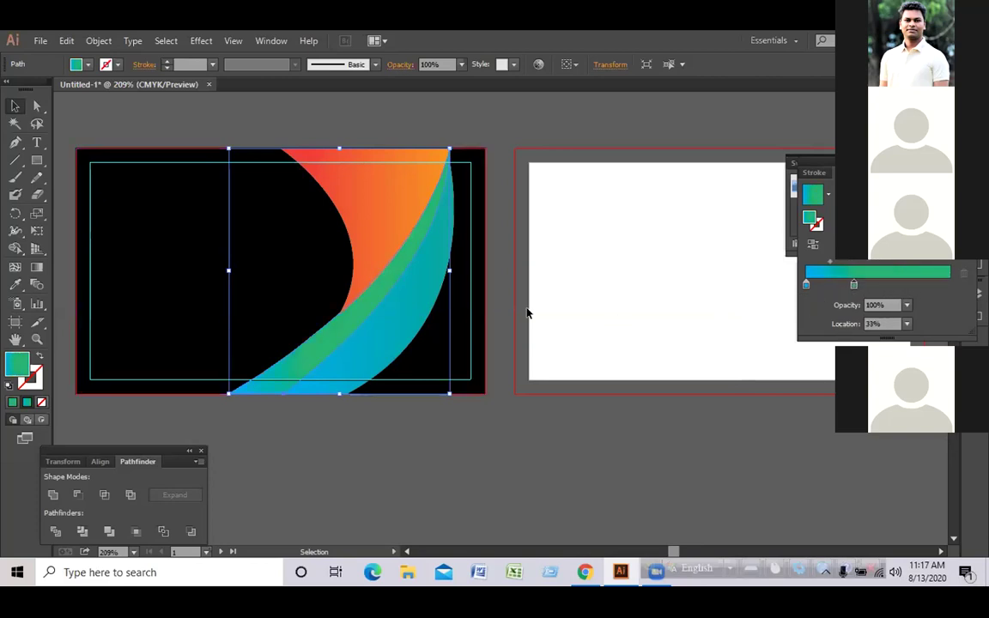
left_click(522, 105)
Recolor the lower curved shape's gradient to run from green to teal, with the teal stop at 100%
left_click(354, 302)
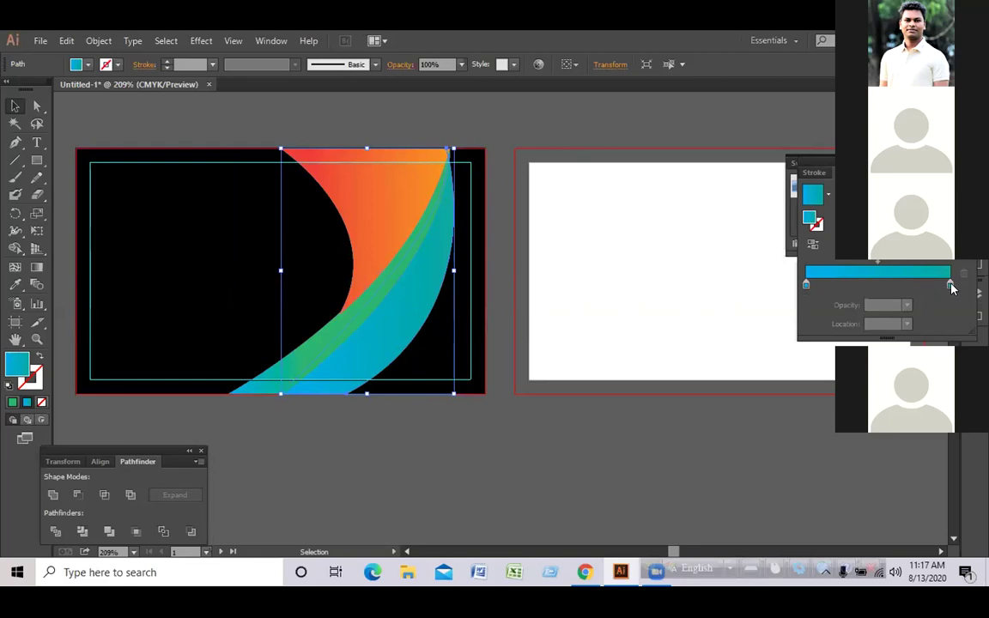
left_click_drag(950, 286, 862, 286)
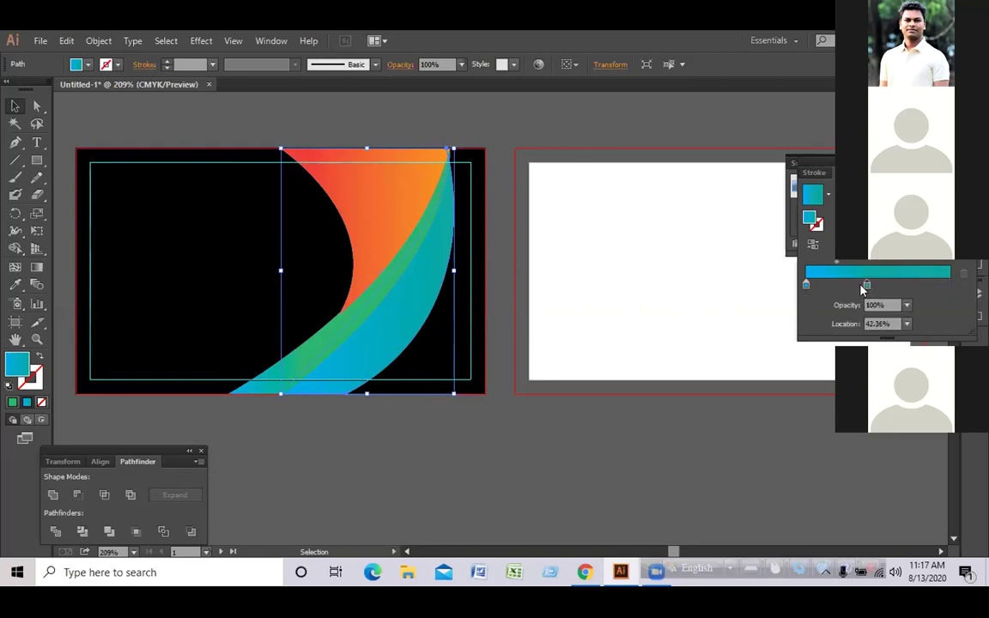
double_click(807, 285)
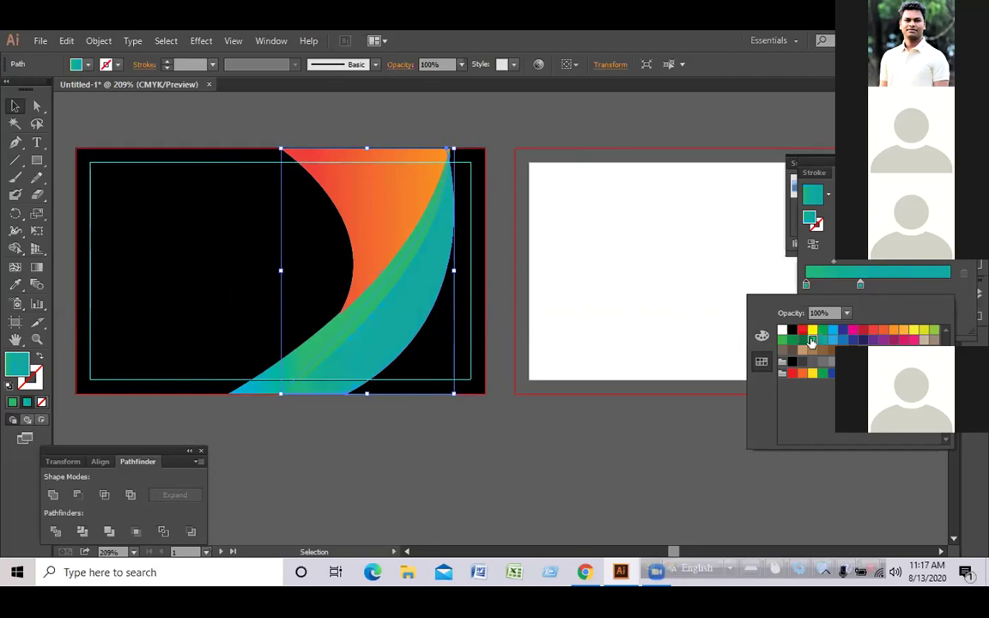
left_click(860, 286)
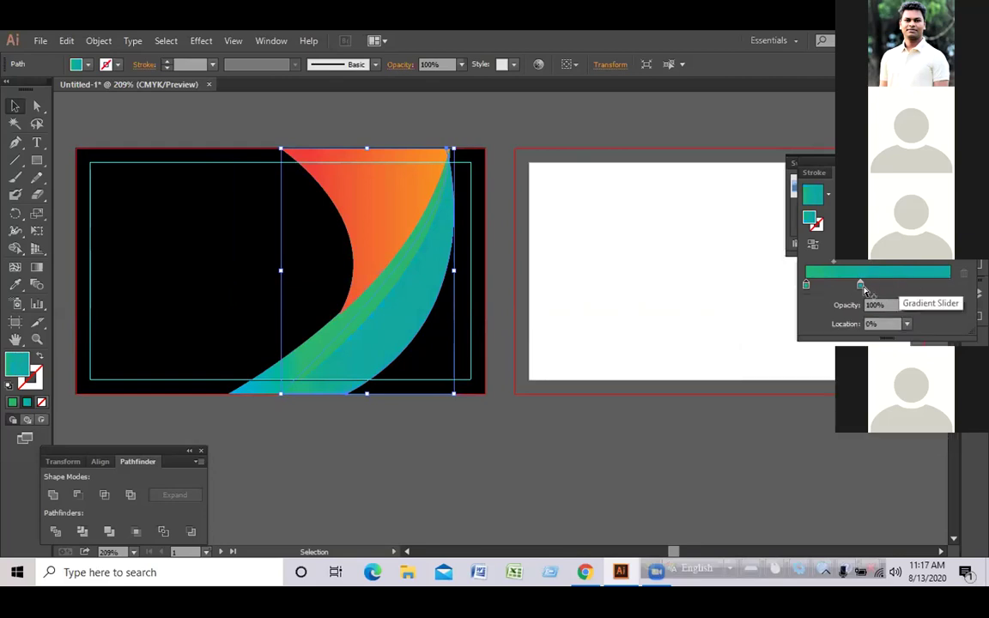
left_click_drag(861, 290, 961, 295)
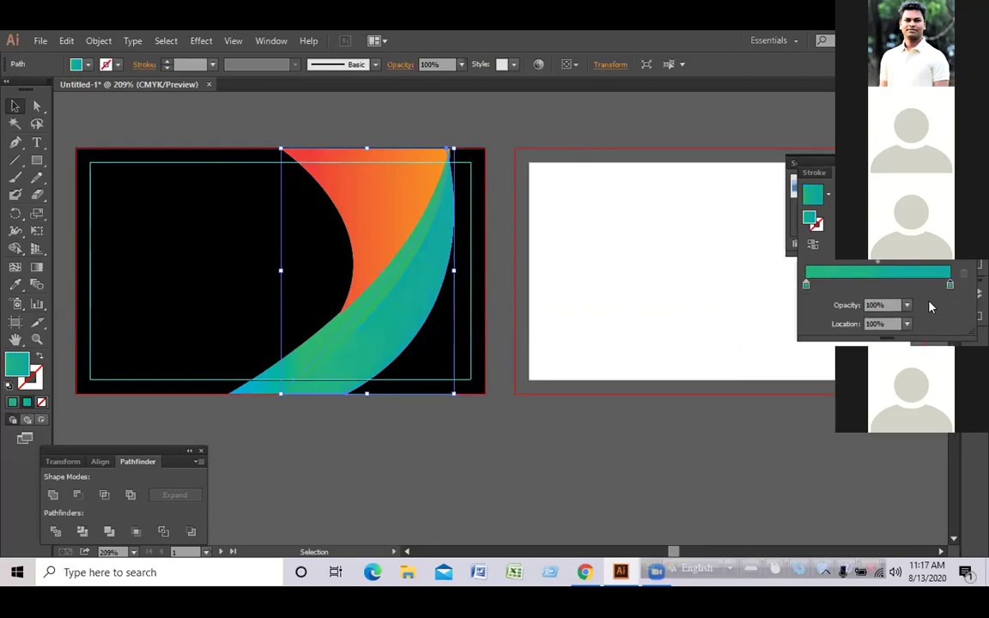
key("ctrl+shift+a")
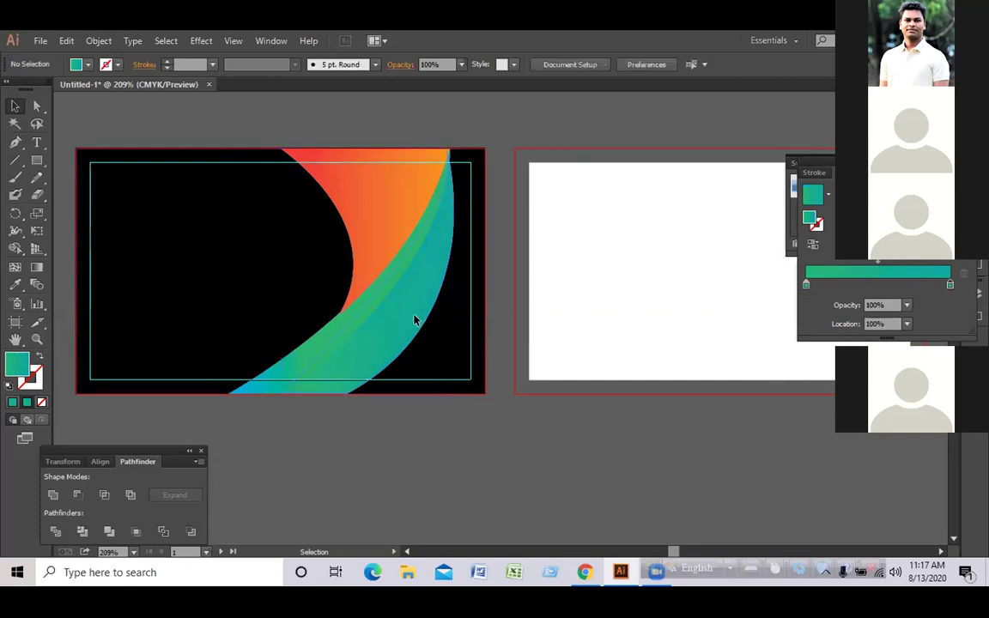
left_click(413, 319)
left_click(394, 401)
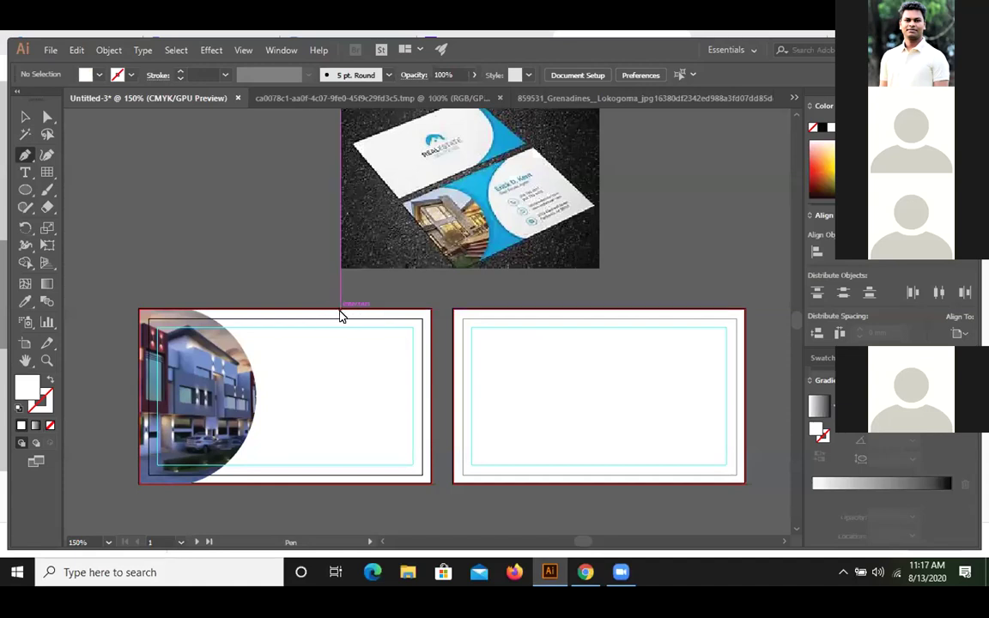
In Untitled-3, draw a curved path with the Pen tool from the first artboard's upper bleed edge to its lower bleed edge
left_click(342, 313)
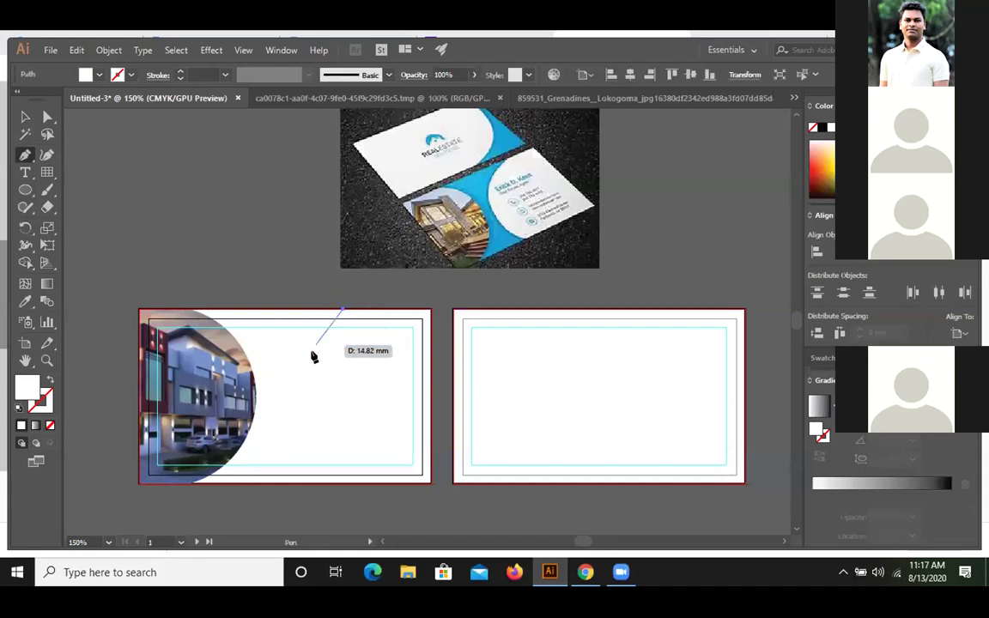
mouse_move(310, 483)
left_mouse_down()
mouse_move(343, 508)
mouse_move(327, 507)
mouse_move(385, 526)
mouse_move(358, 522)
mouse_move(416, 525)
mouse_move(310, 487)
left_mouse_up()
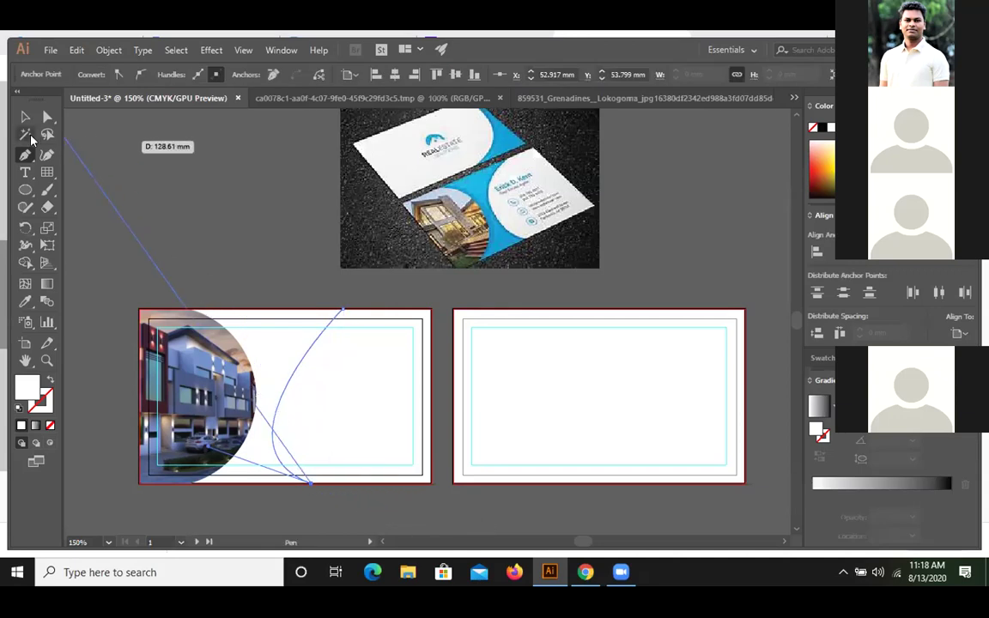
left_click(24, 117)
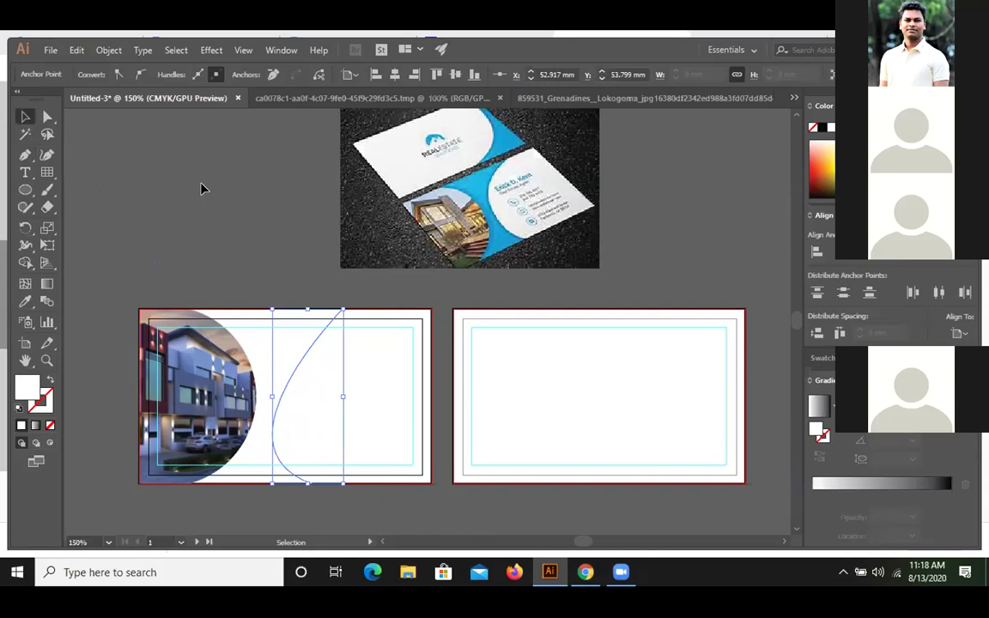
Continue the curved Pen path along the lower bleed edge, curve it around the building photo and close it on the upper bleed edge
key("p")
left_click_drag(307, 482, 305, 493)
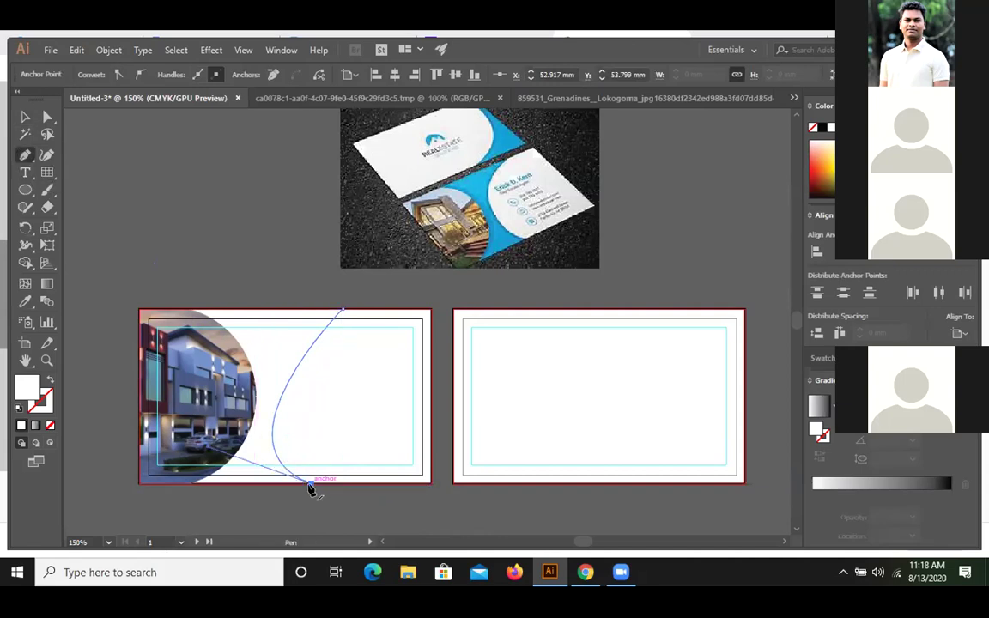
left_click_drag(310, 488, 171, 248)
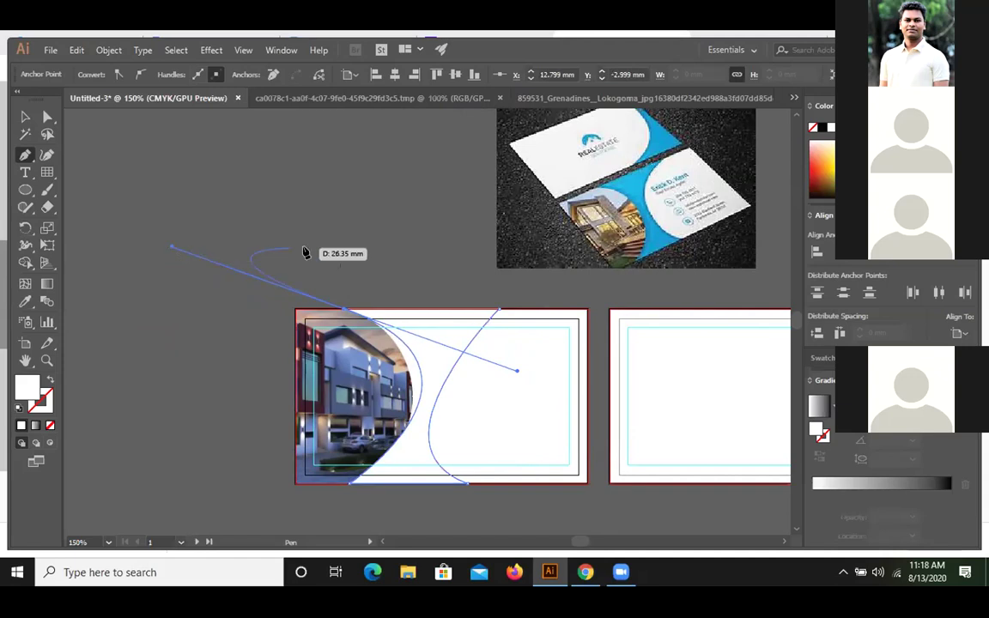
left_click(346, 313)
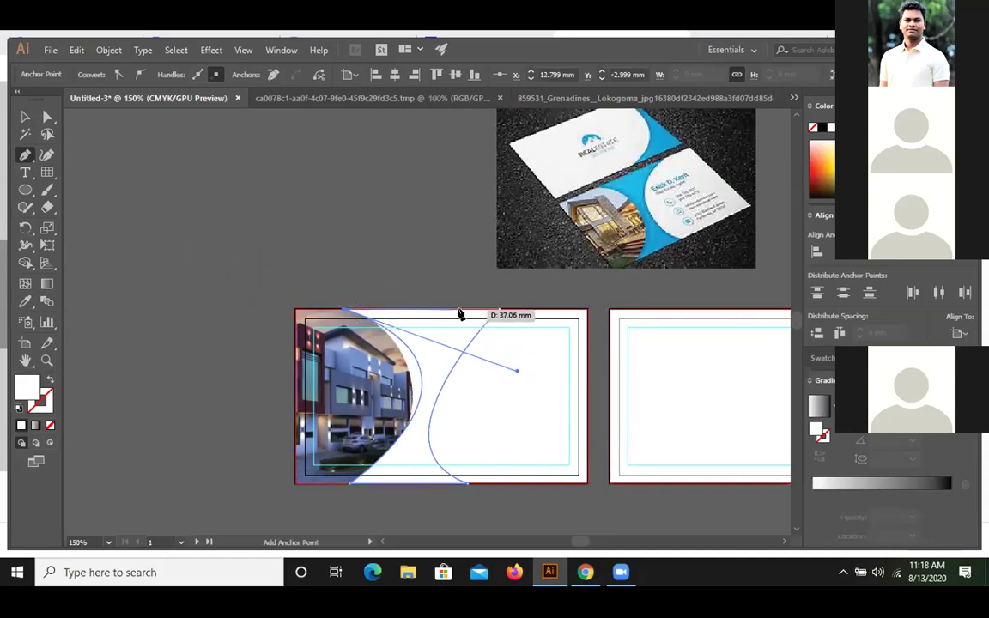
left_click(496, 312)
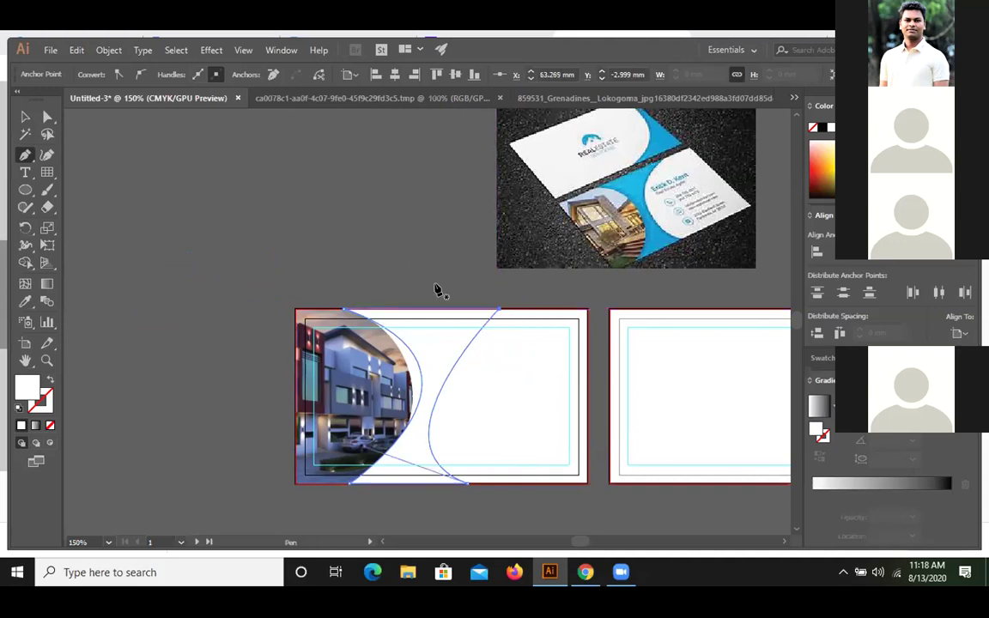
left_click(25, 115)
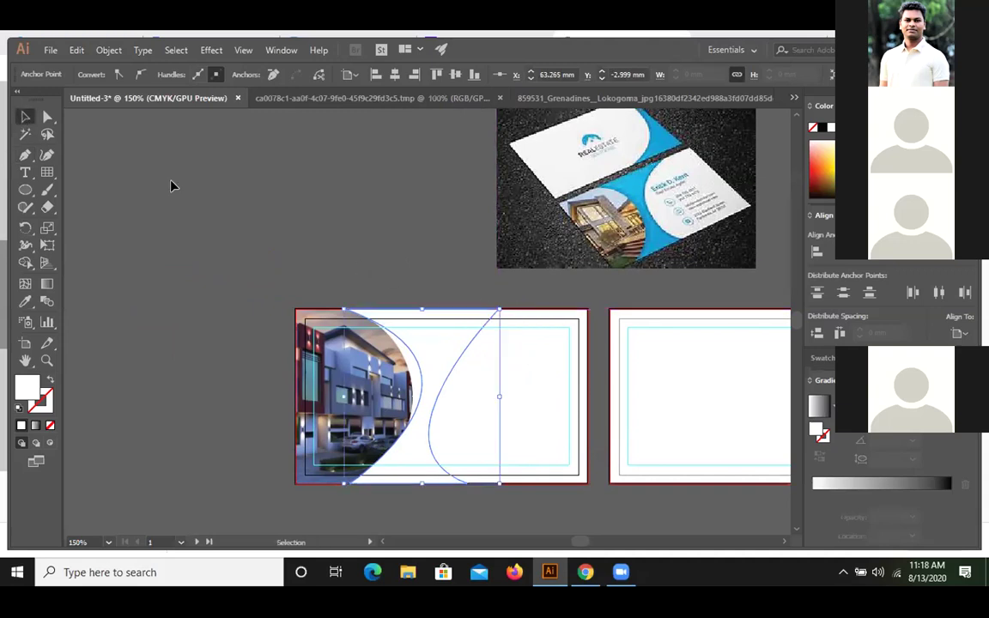
left_click(268, 205)
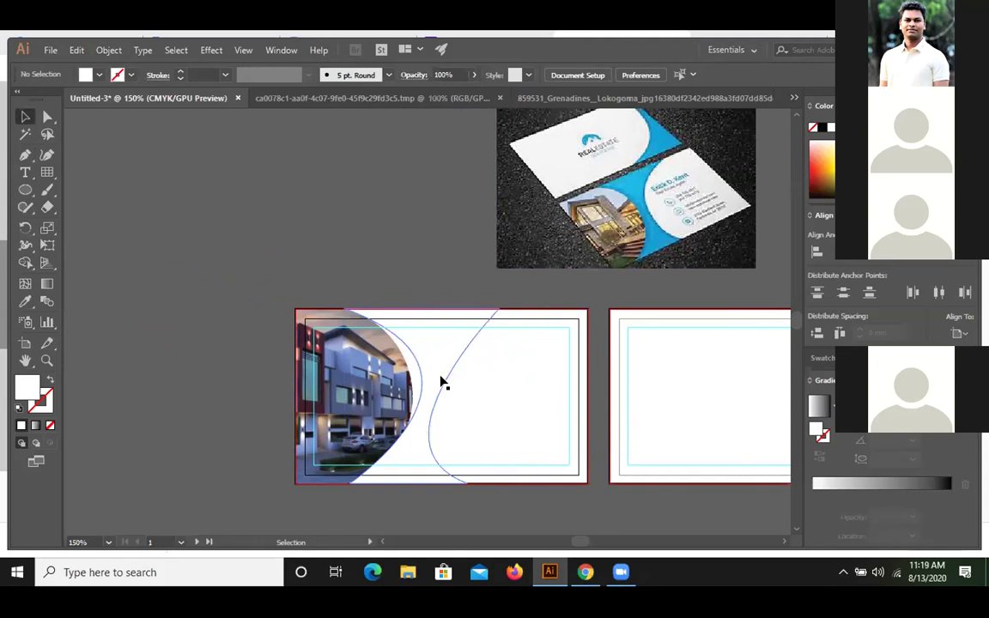
Reshape the new shape's curved edge beside the building photo with the Curvature tool
left_click(46, 155)
left_click_drag(418, 381, 422, 376)
left_click(422, 376)
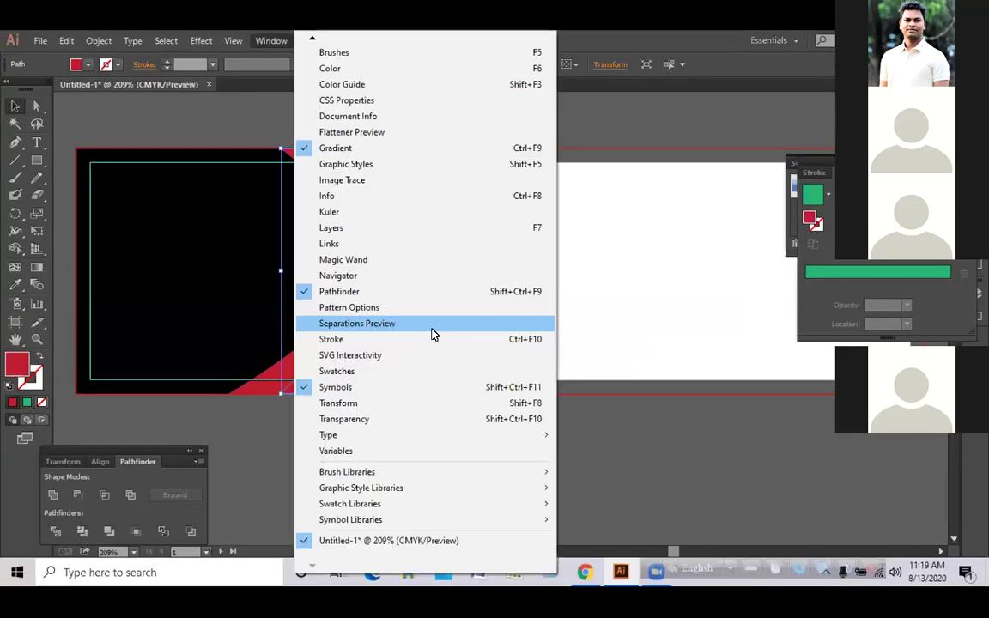
left_click(220, 96)
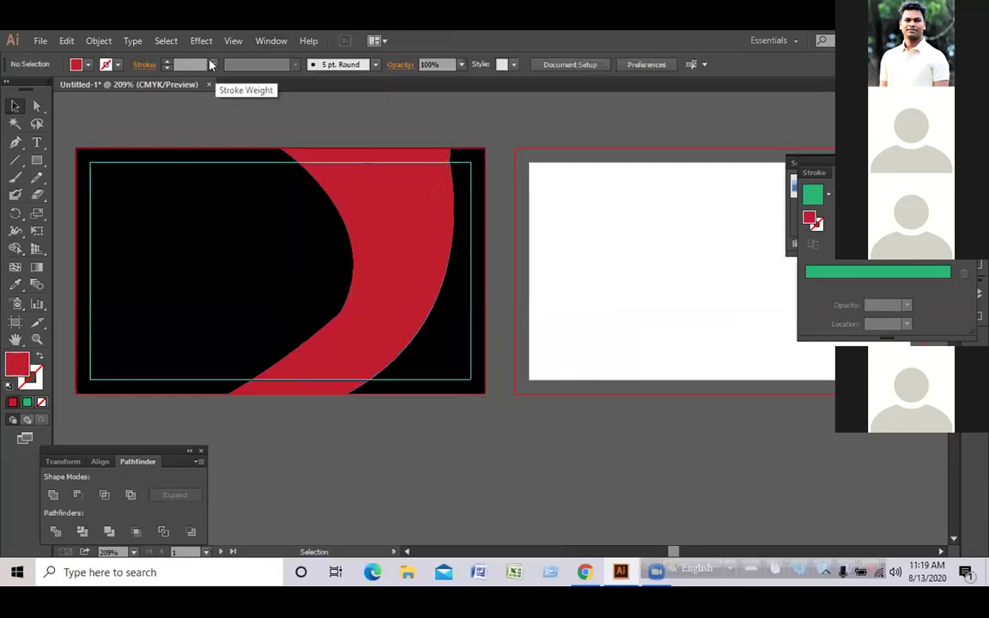
left_click(211, 43)
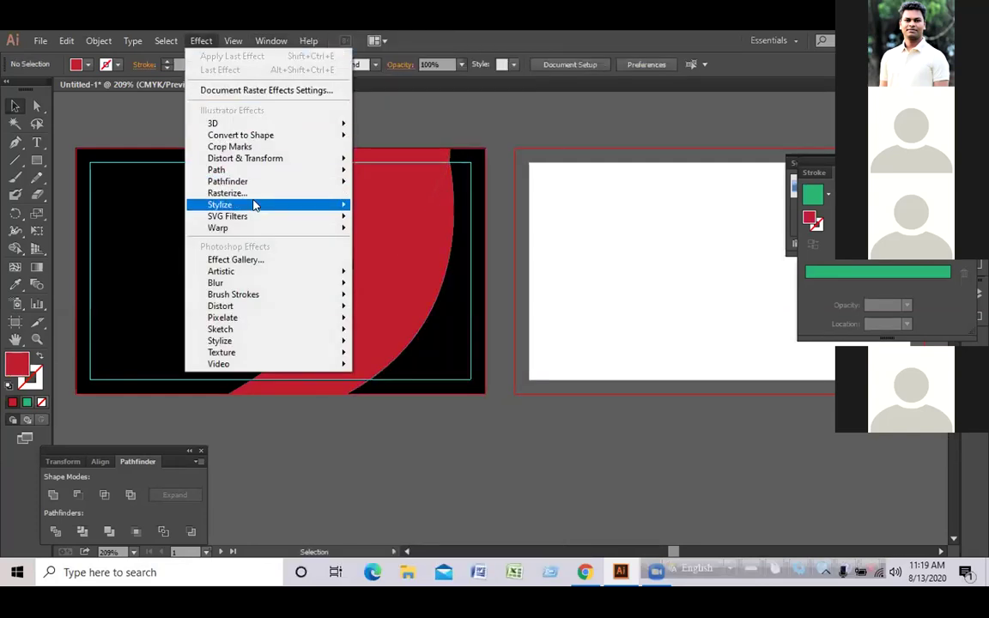
mouse_move(260, 205)
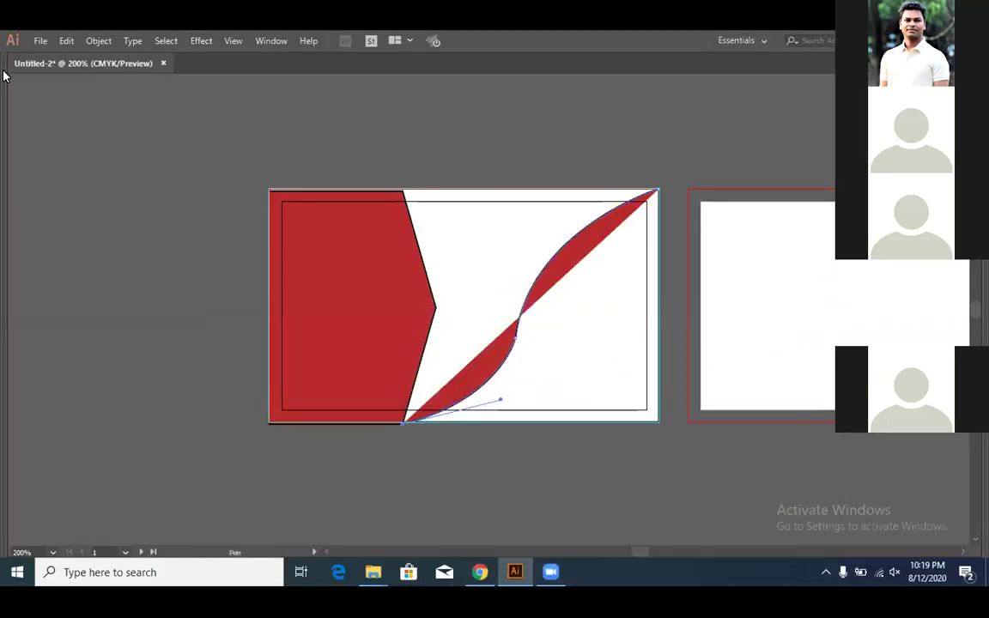
In Untitled-2, stop drawing the red-filled curved Pen path across the first card and switch to the Selection tool
left_click_drag(403, 421, 420, 379)
left_click_drag(360, 369, 7, 64)
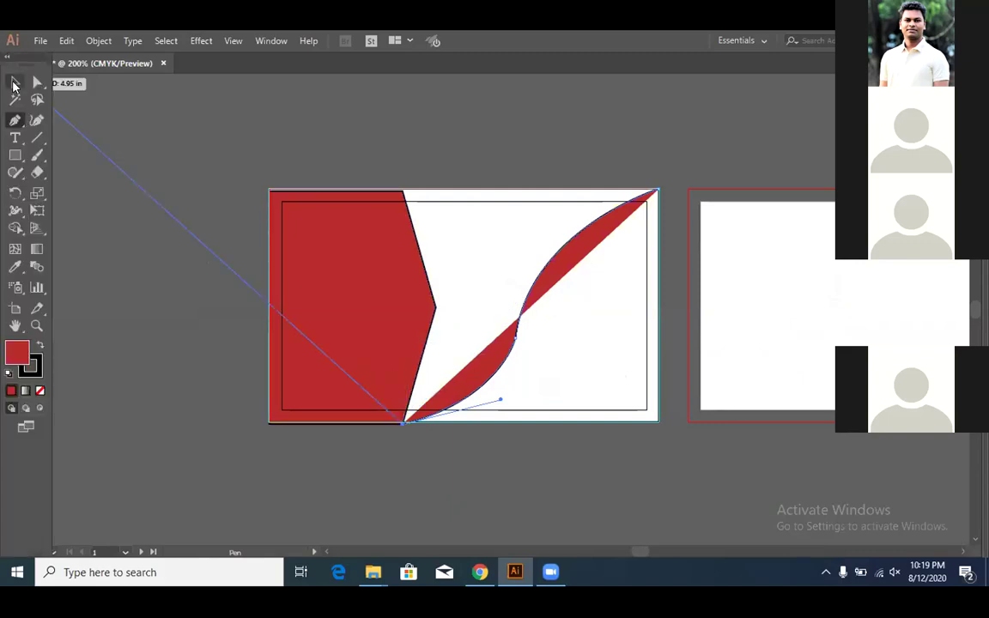
left_click(13, 83)
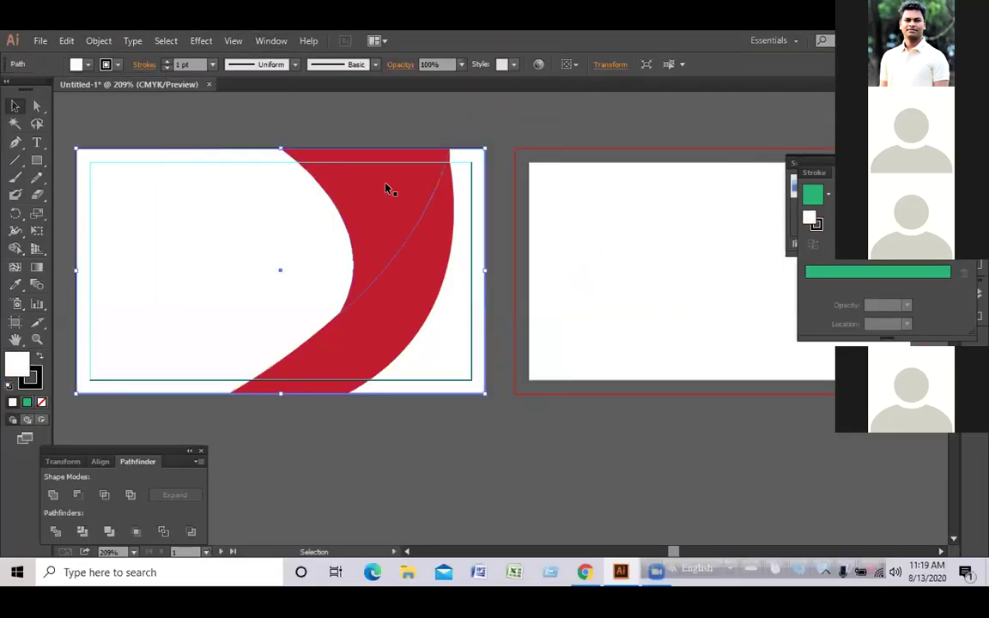
In Untitled-1, give the outer red curved shape a Multiply drop shadow with 75% opacity and 0.1 in offsets, adjusting its blur
left_click(423, 266)
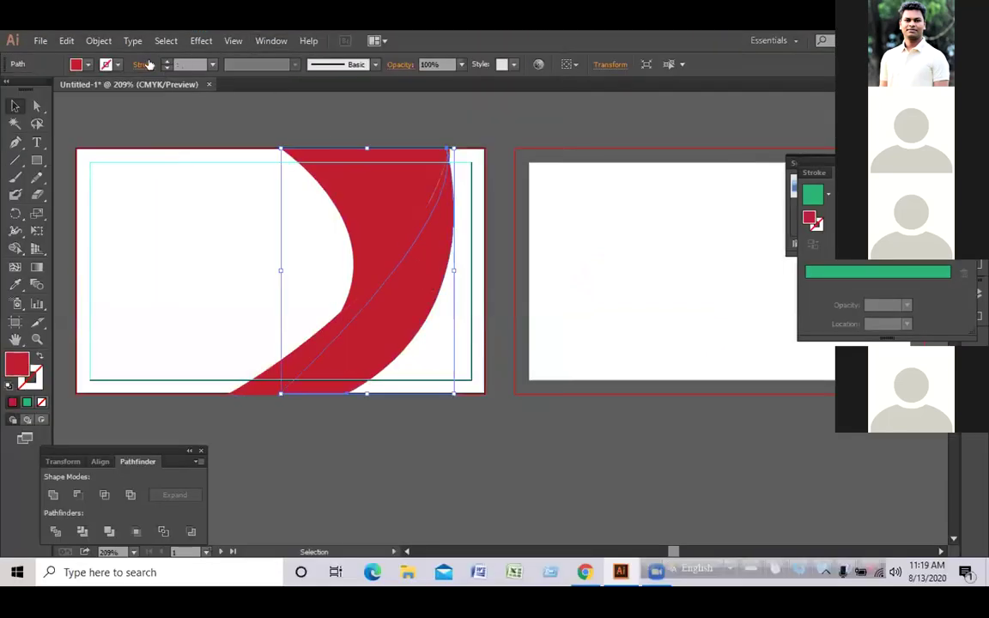
left_click(200, 40)
mouse_move(334, 204)
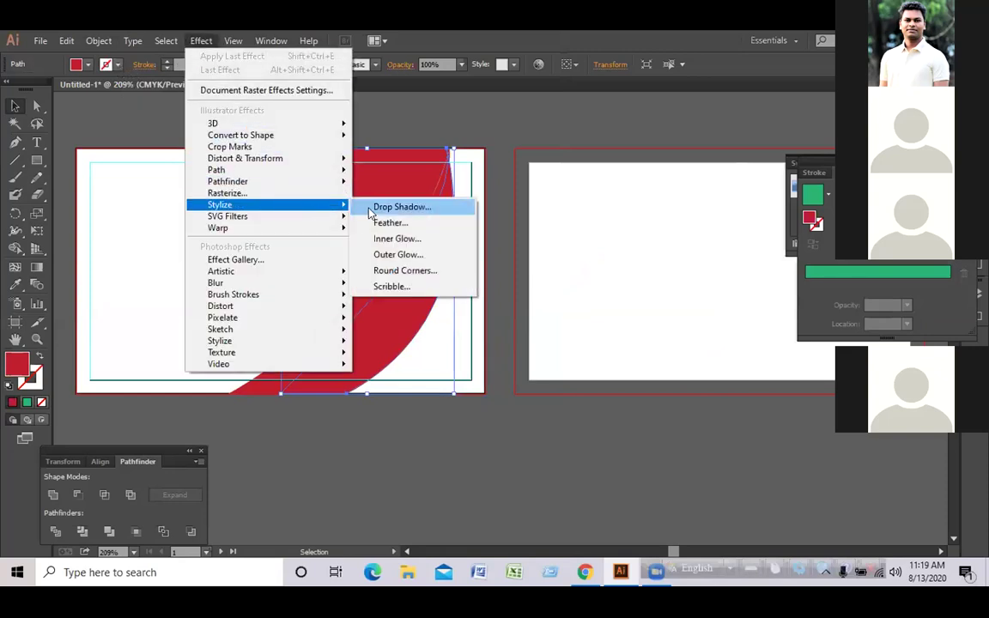
left_click(376, 207)
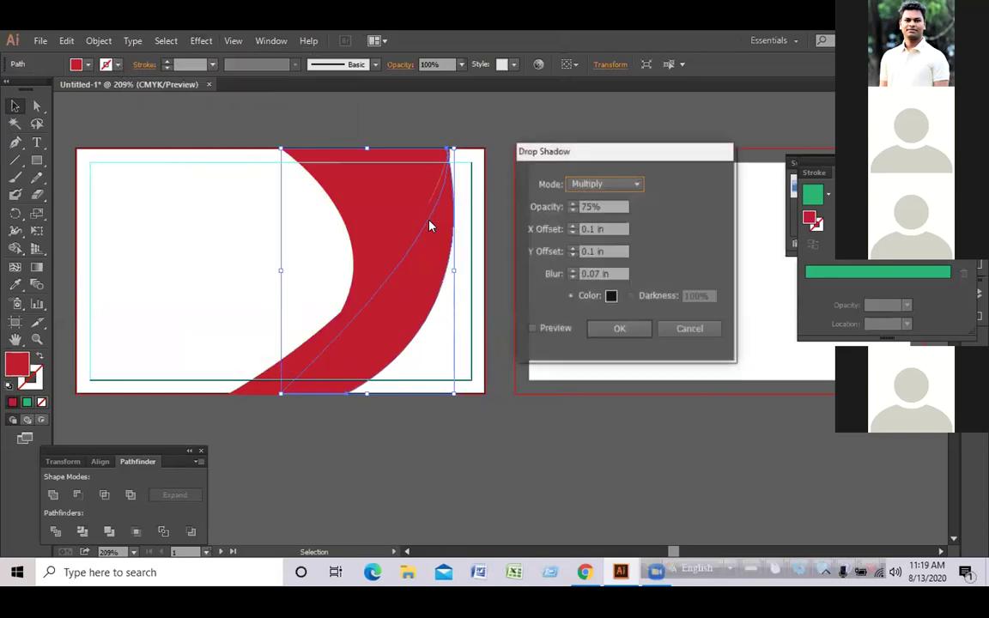
left_click(531, 330)
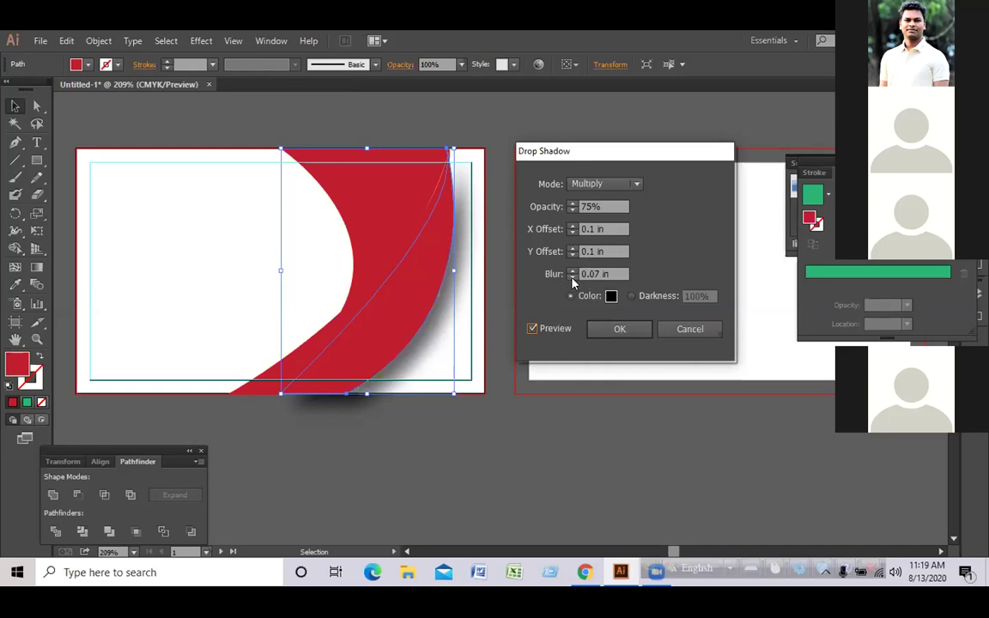
left_click(573, 278)
left_click(575, 273)
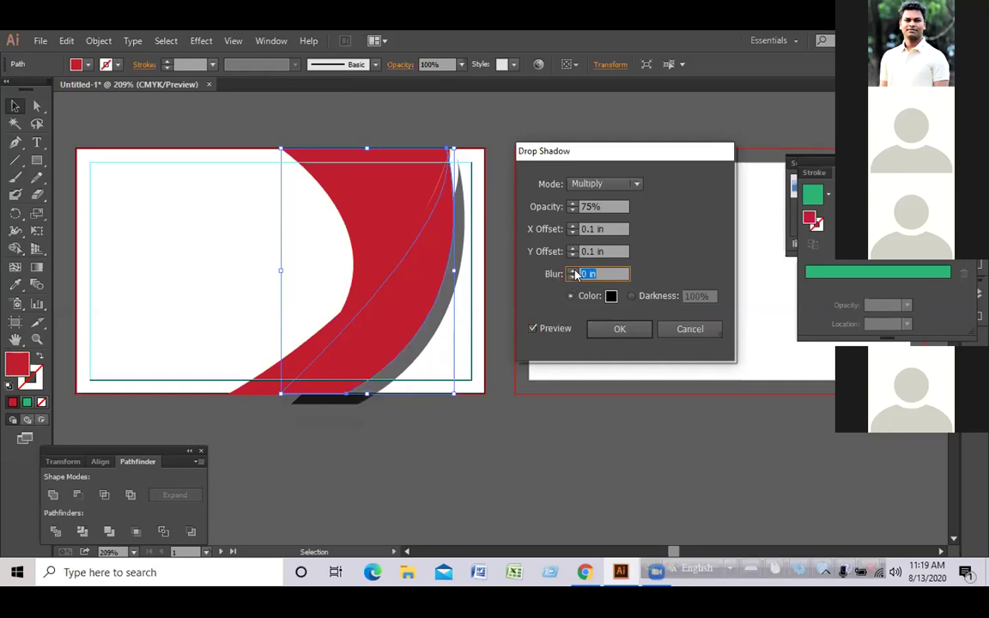
left_click(575, 271)
left_click(575, 271)
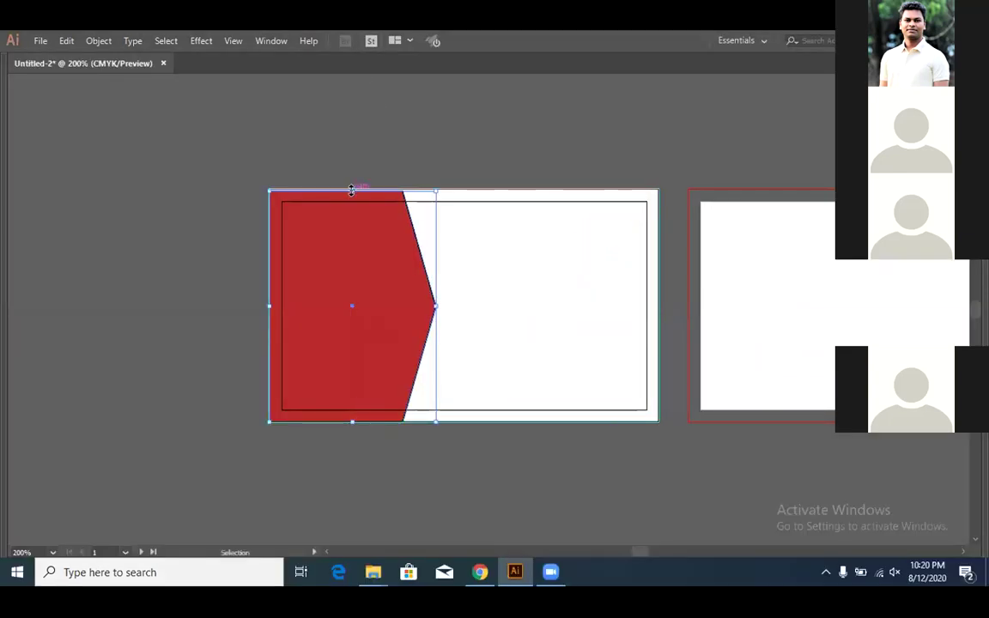
In Untitled-2, stretch the red pentagon's upper edge up to the first card's bleed edge
left_click_drag(351, 190, 349, 186)
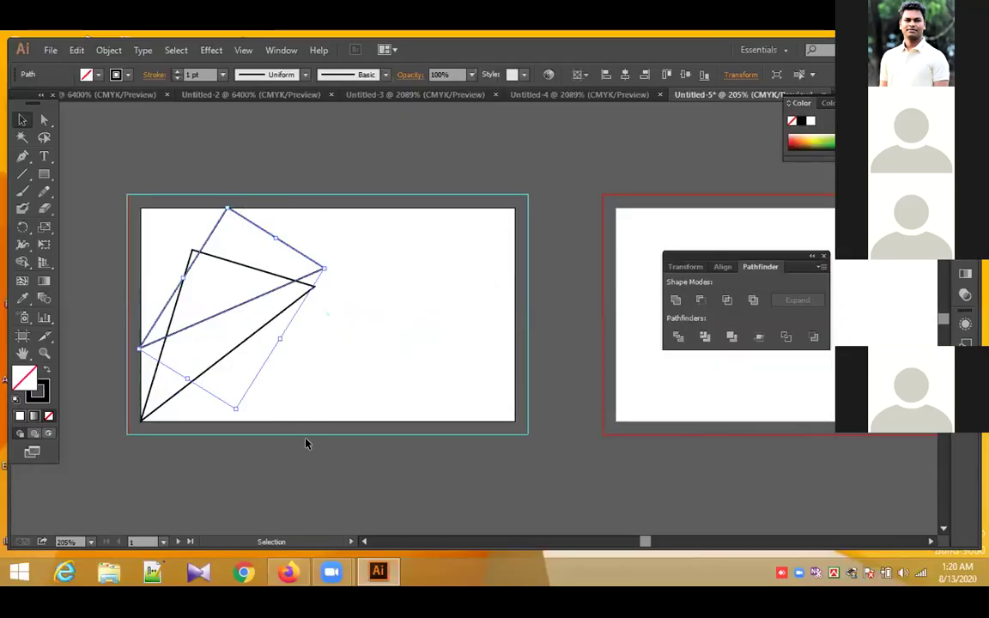
In Untitled-5, move the upper triangle slightly to the right within the first card
left_click_drag(306, 443, 307, 443)
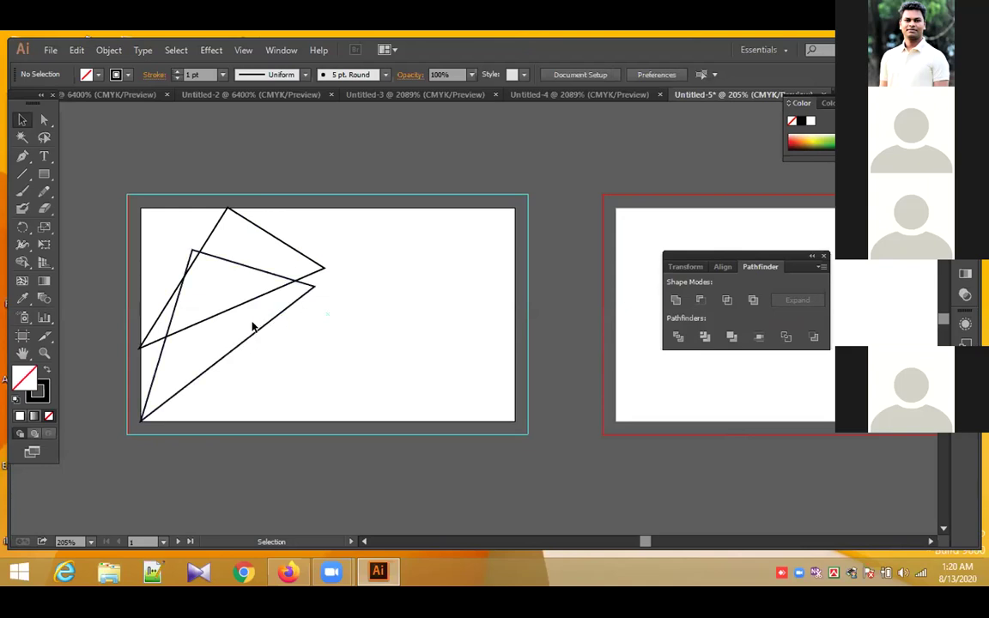
left_click(281, 291)
left_click_drag(280, 291, 289, 292)
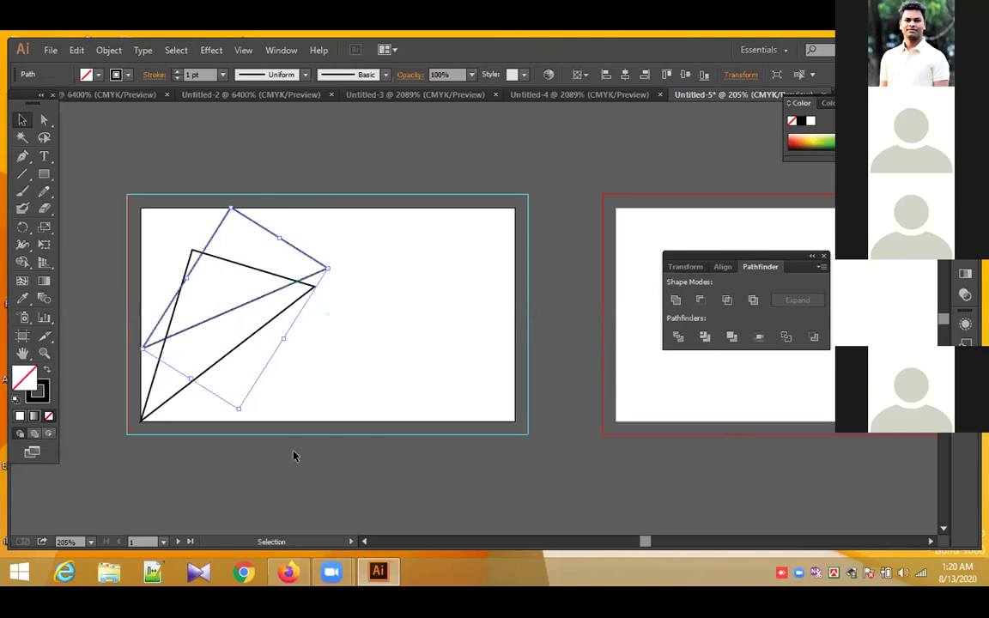
left_click(248, 478)
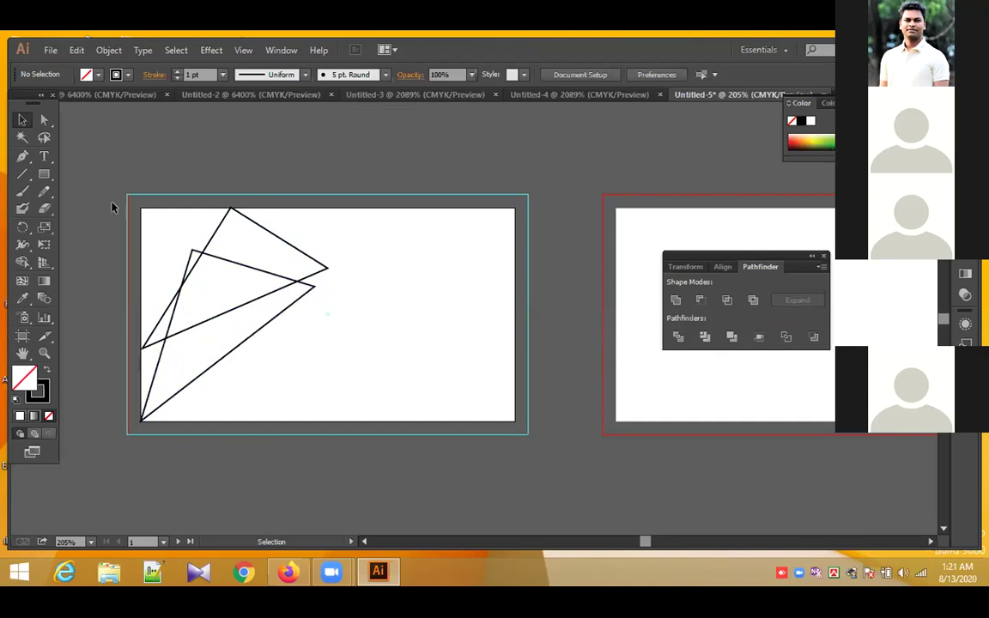
Remove the stroke from the lower triangle and open its fill color swatches
left_click(209, 373)
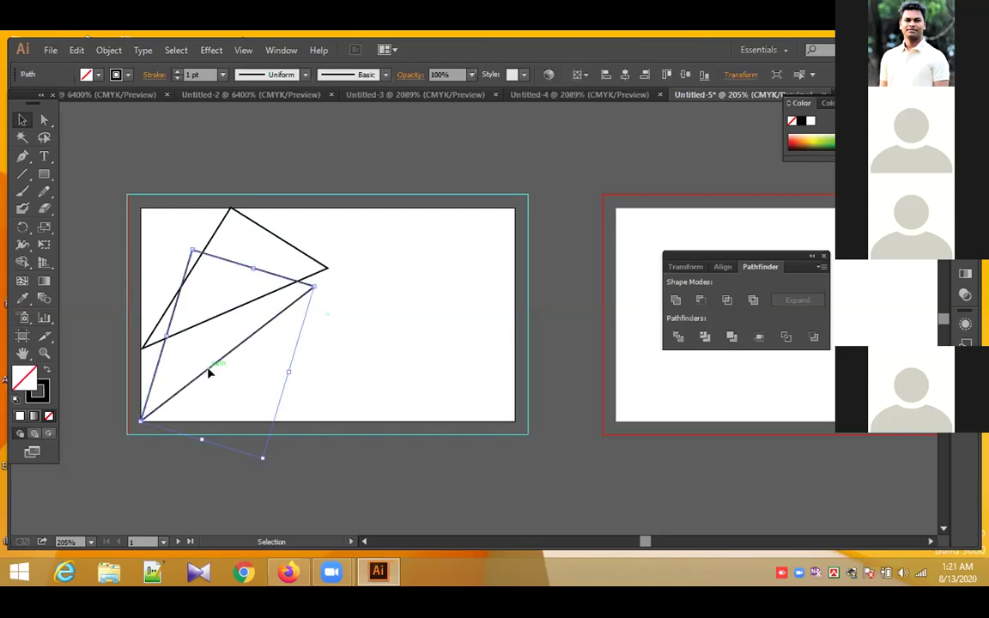
left_click(98, 76)
left_click(124, 76)
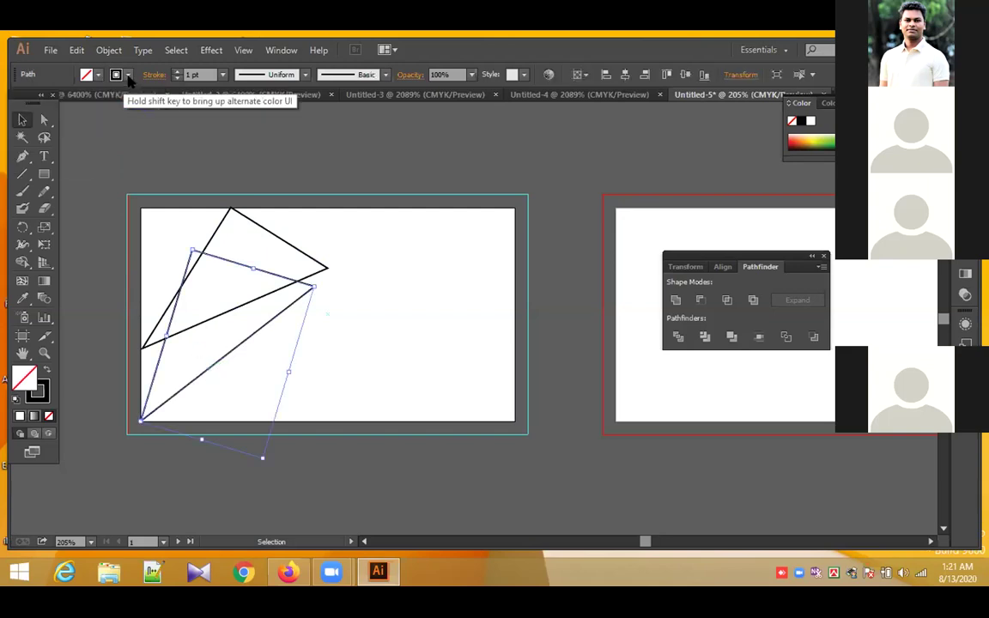
left_click(125, 75)
left_click(10, 99)
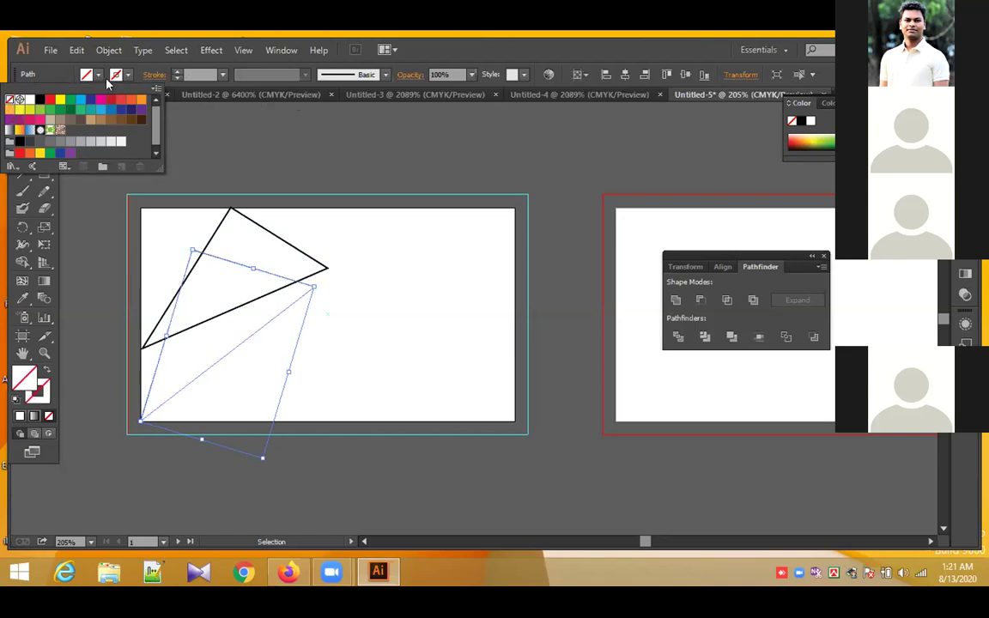
left_click(99, 75)
left_click(100, 75)
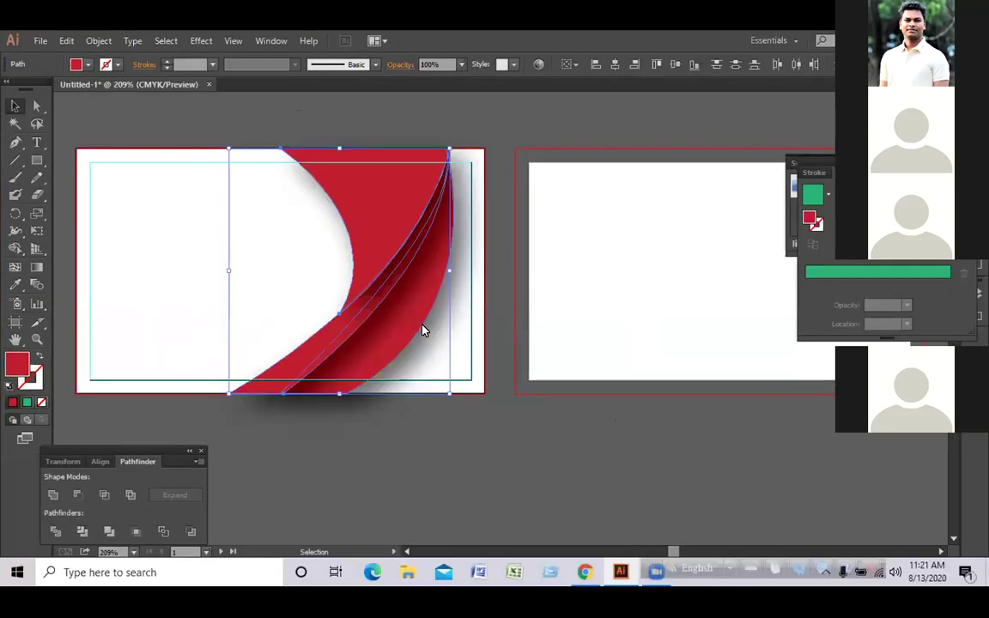
In Untitled-1, flip the shadowed red curved shapes horizontally and line them up with the first card's left bleed edge
left_click_drag(450, 271, 454, 271)
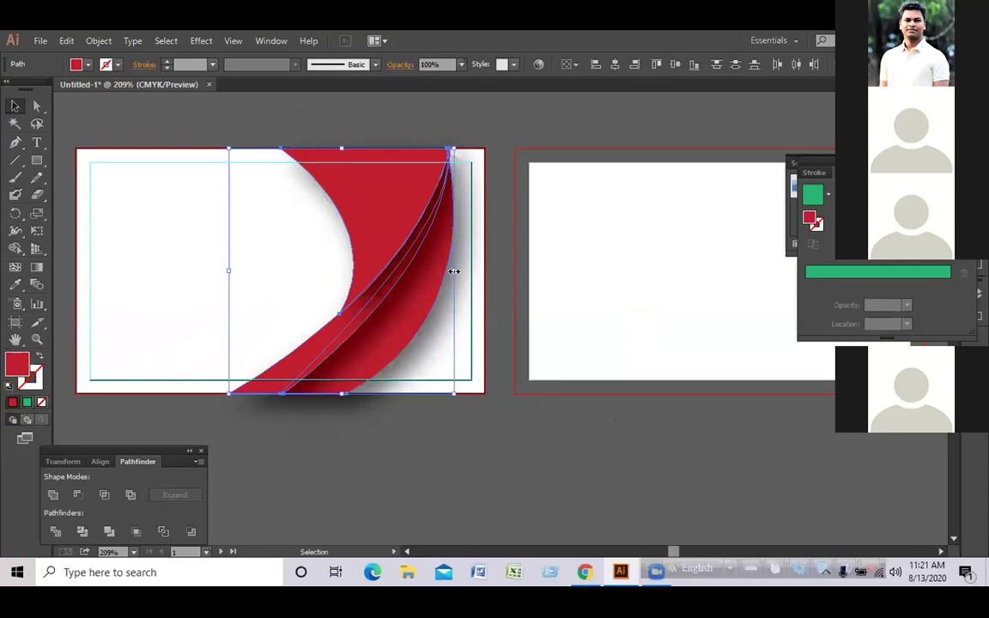
left_click_drag(454, 271, 75, 262)
left_click_drag(230, 270, 310, 268)
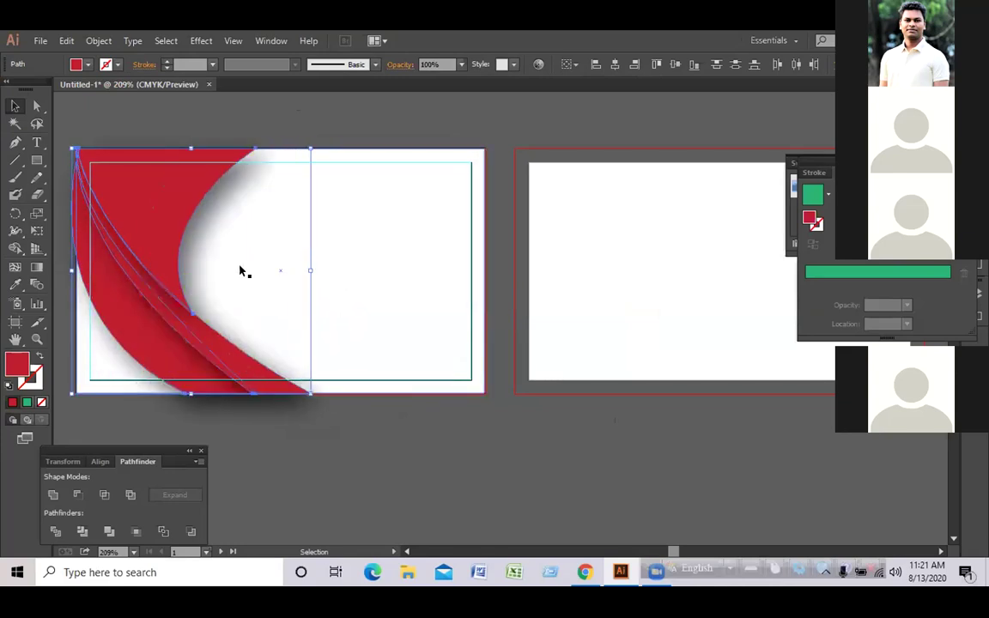
left_click_drag(151, 280, 153, 278)
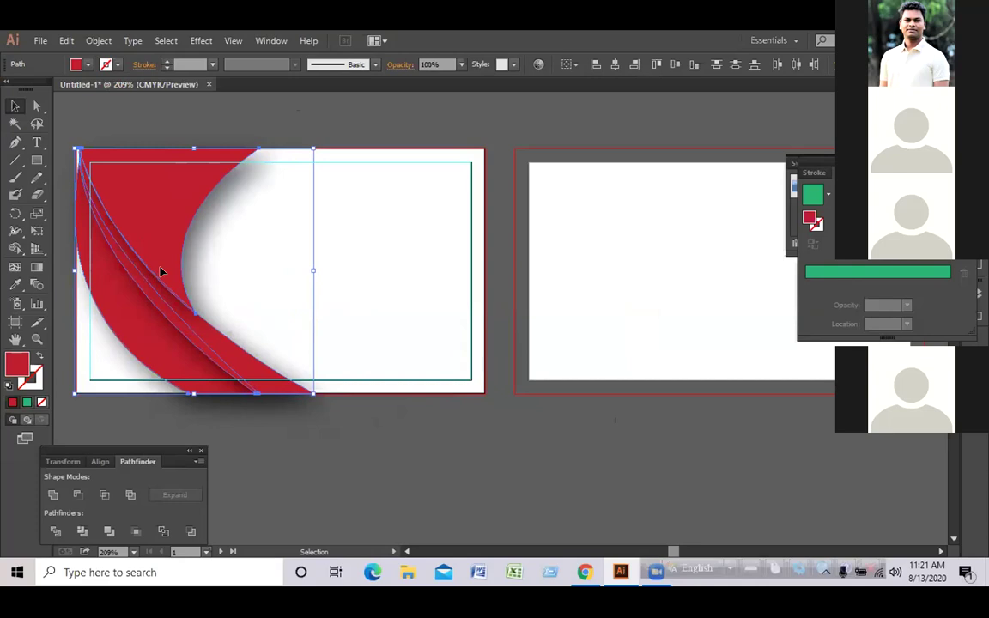
left_click(350, 245)
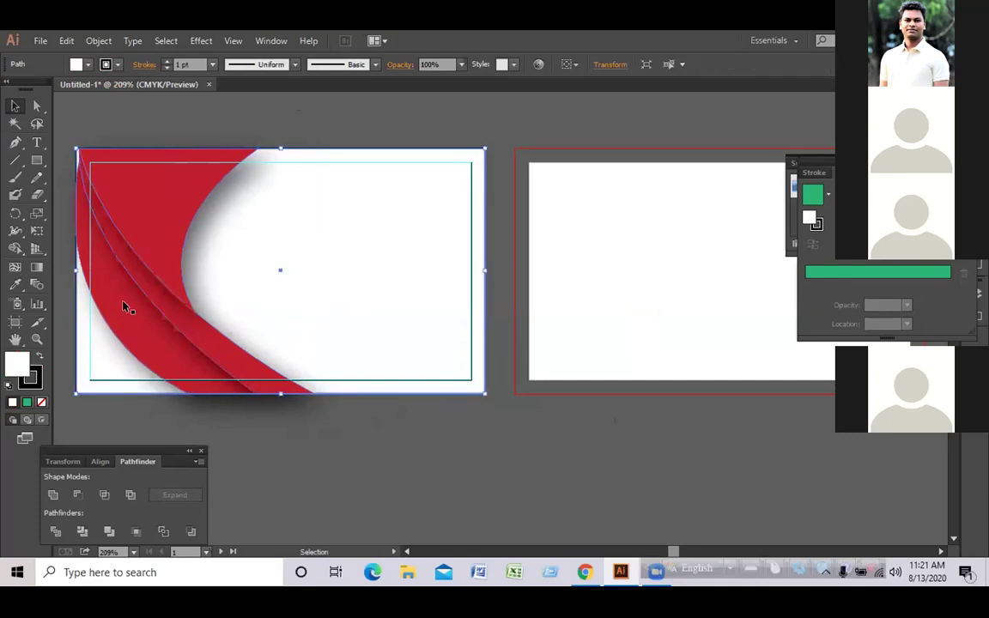
left_click(84, 159)
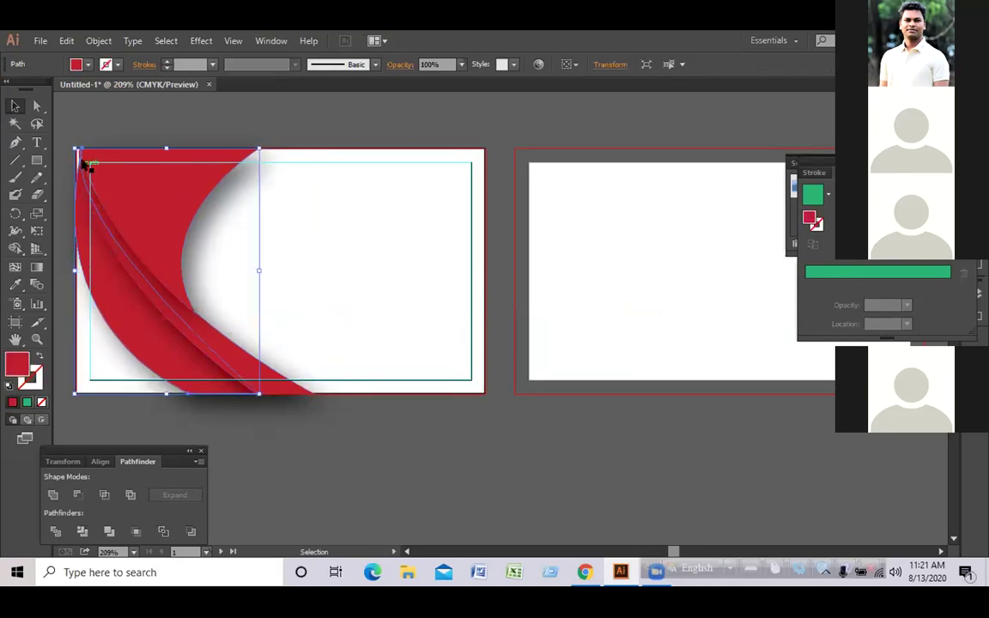
left_click(99, 100)
left_click(99, 295)
double_click(318, 265)
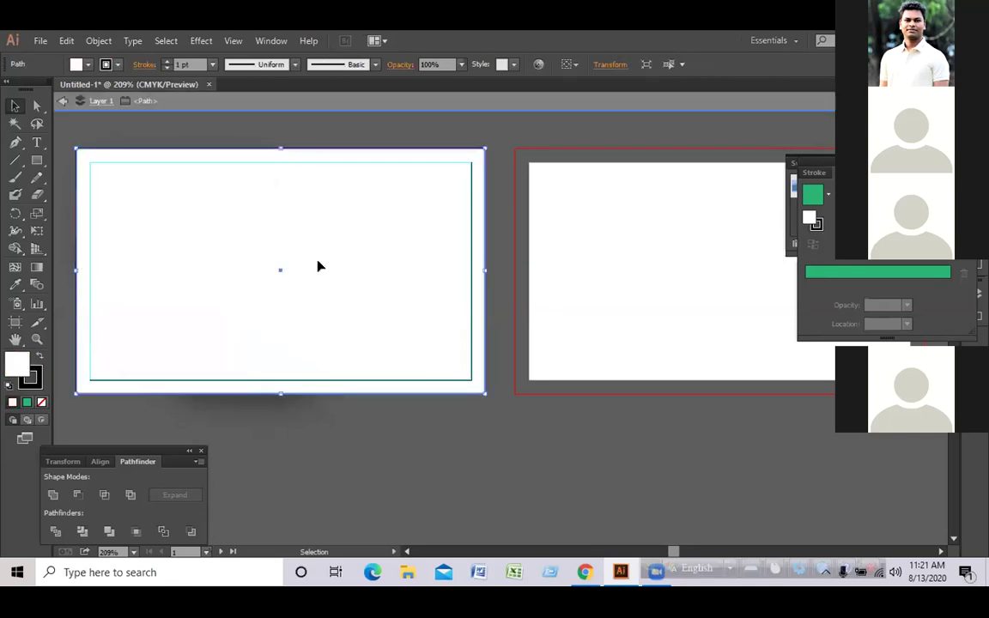
key("Escape")
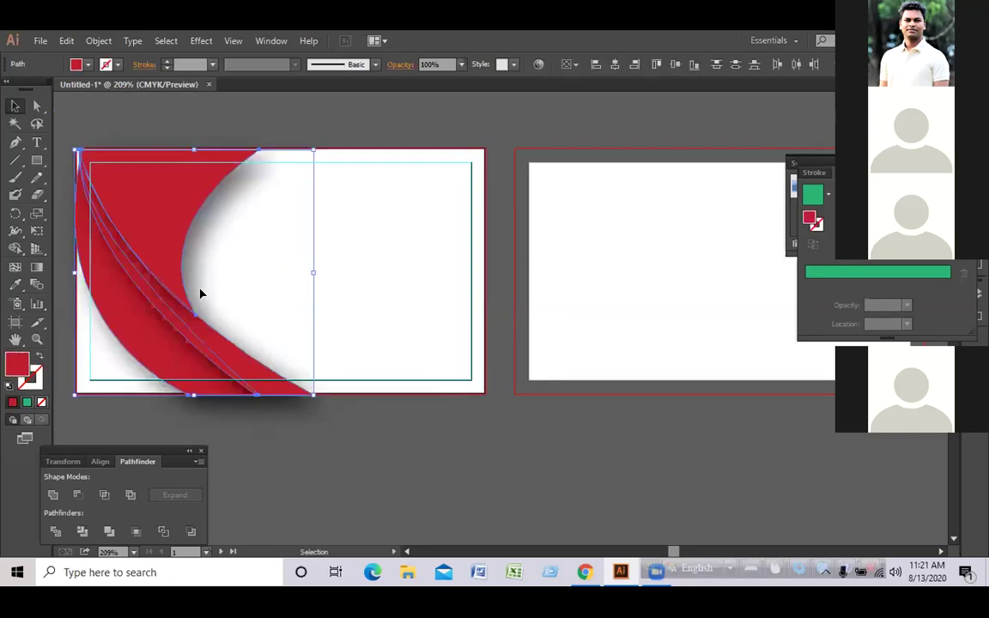
left_click(219, 94)
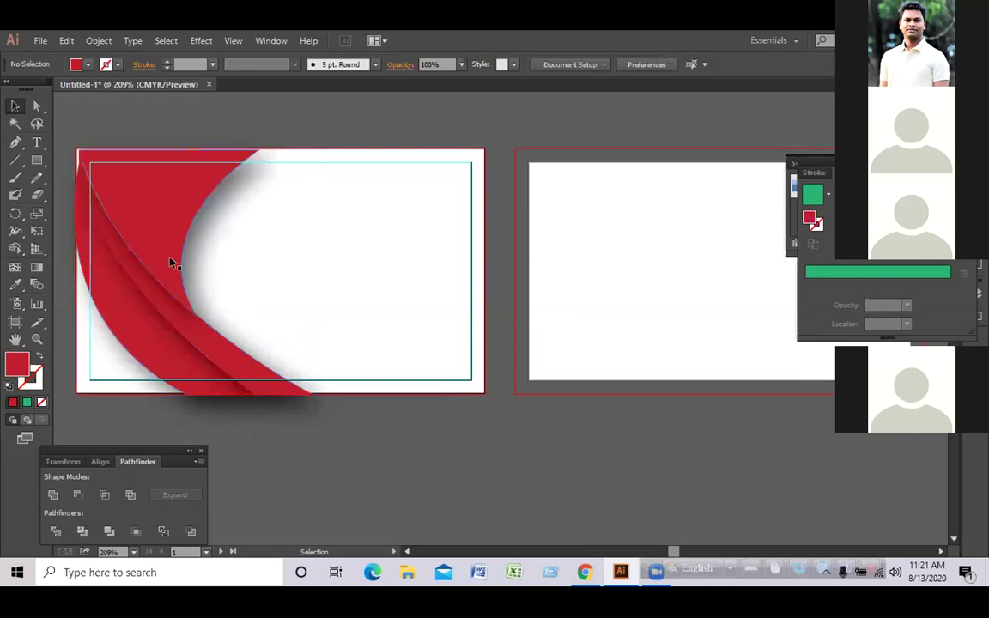
left_click(132, 329)
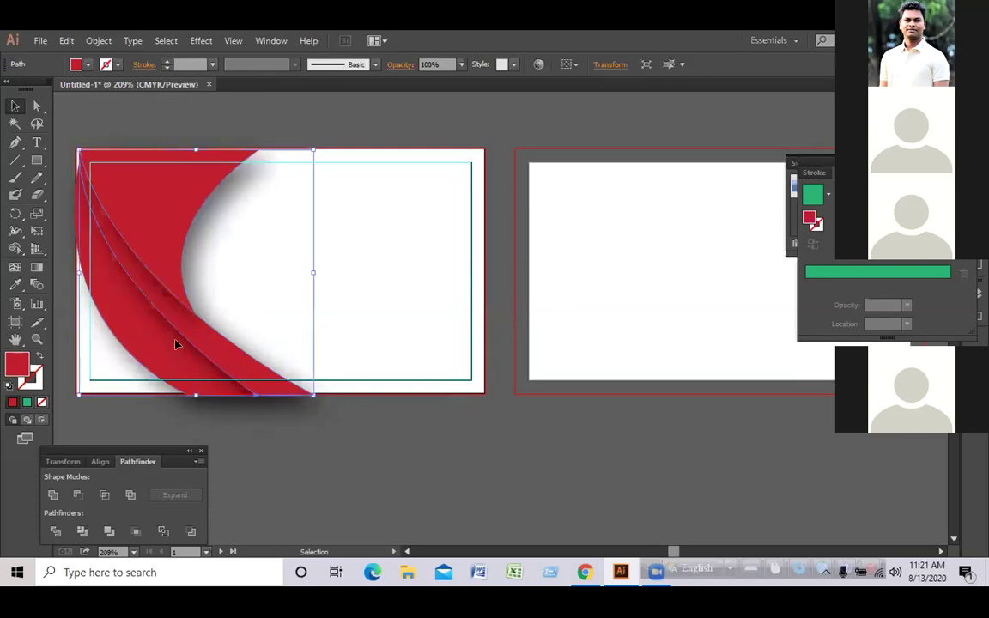
left_click(270, 118)
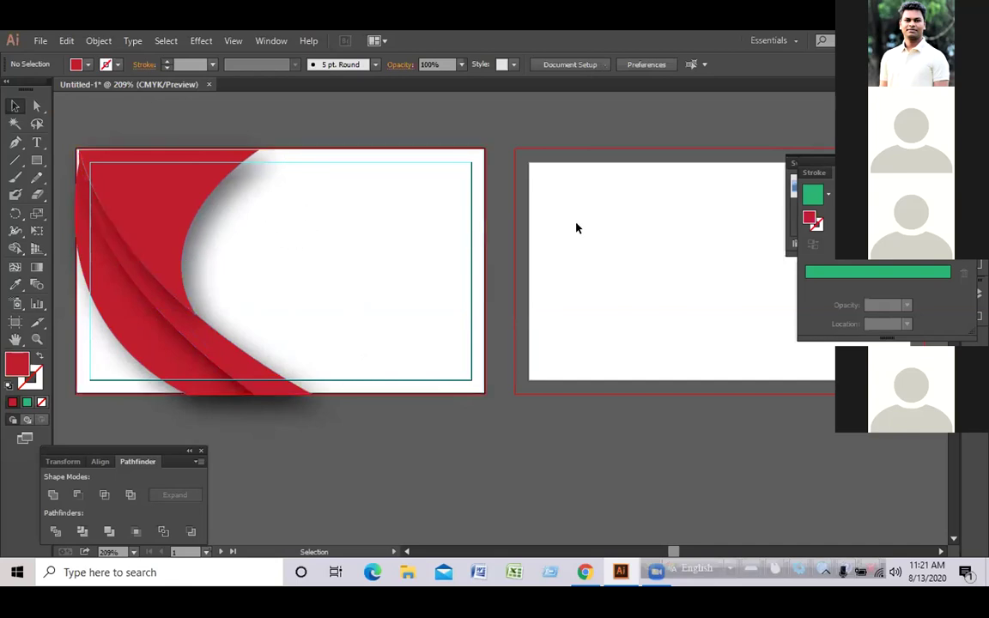
Set the view zoom to 150% to bring both card artboards into view
scroll(578, 226, "down", 1)
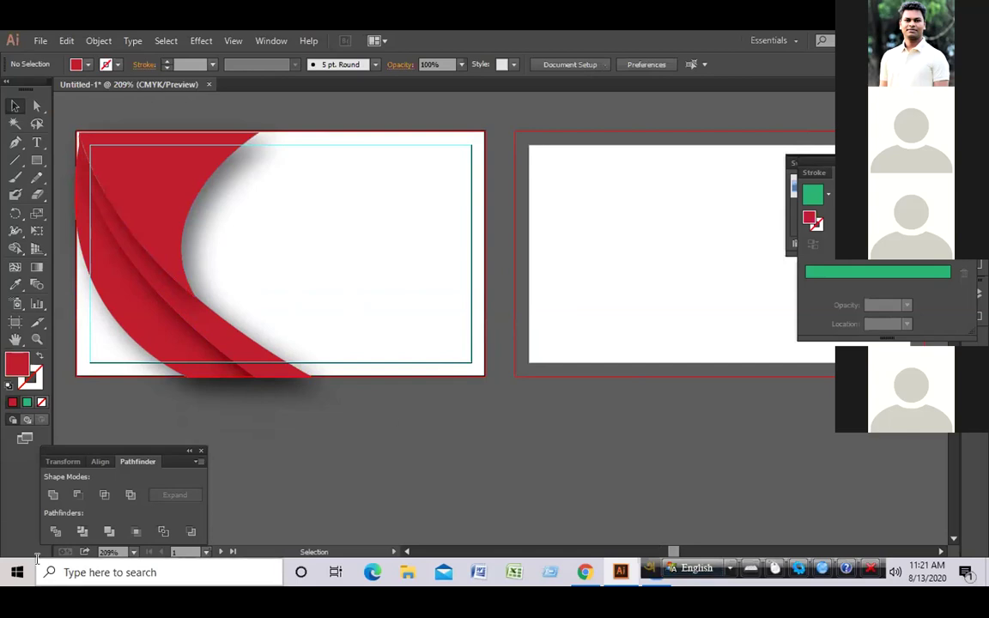
left_click(134, 552)
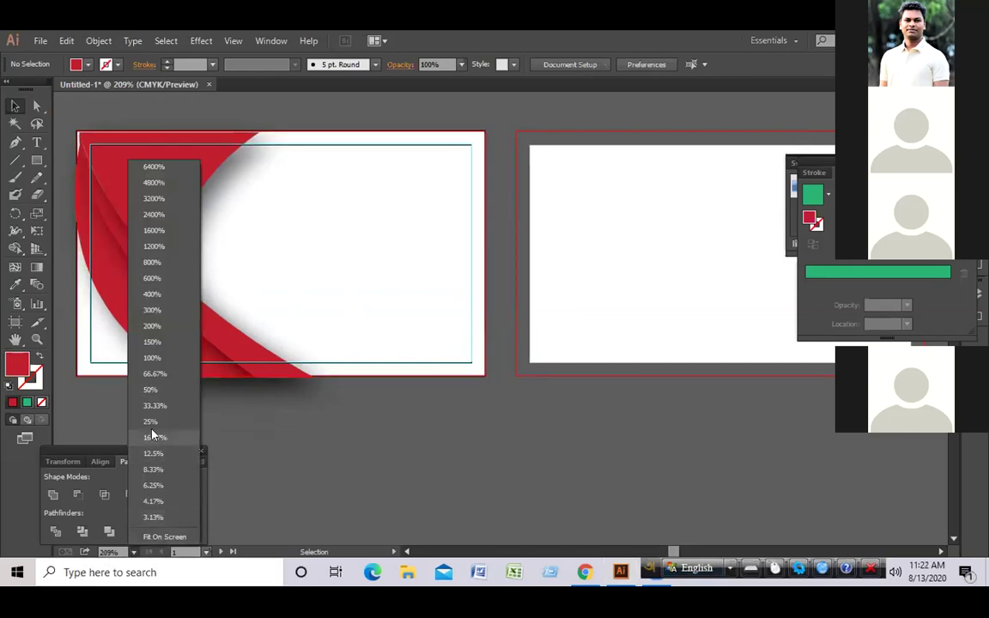
left_click(159, 374)
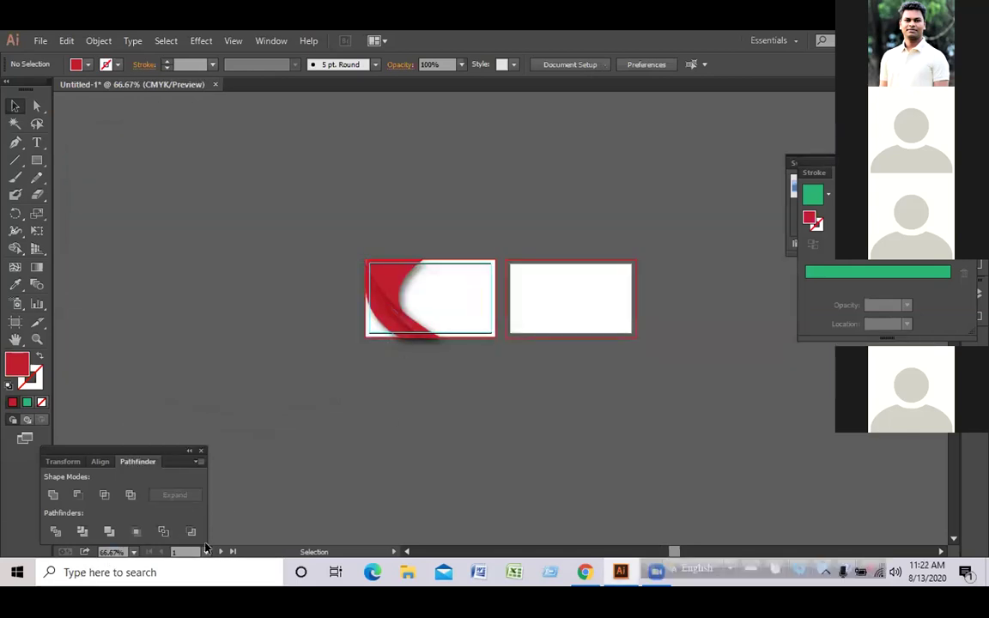
left_click(134, 552)
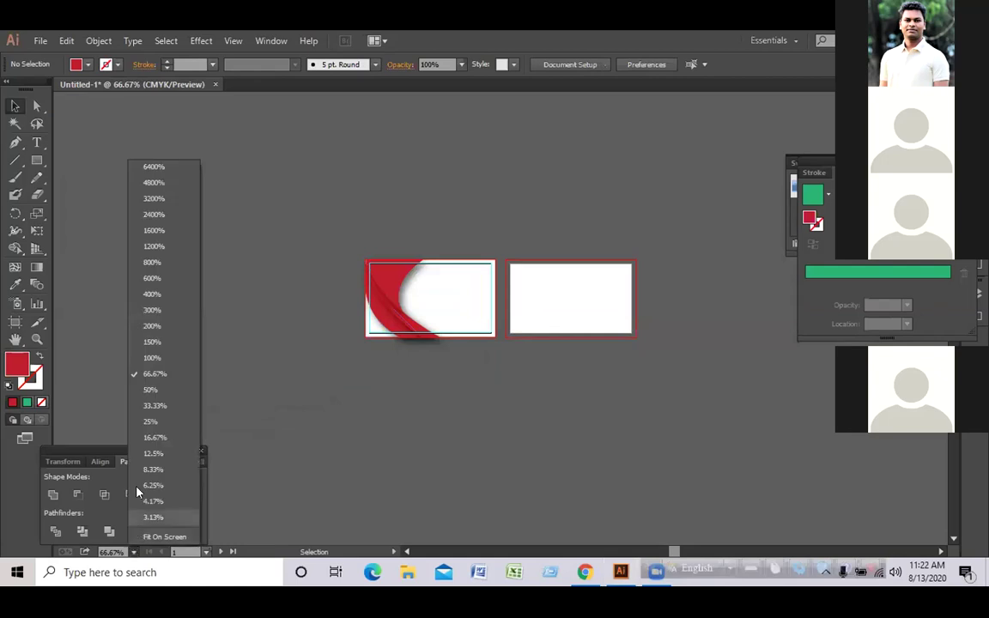
left_click(162, 361)
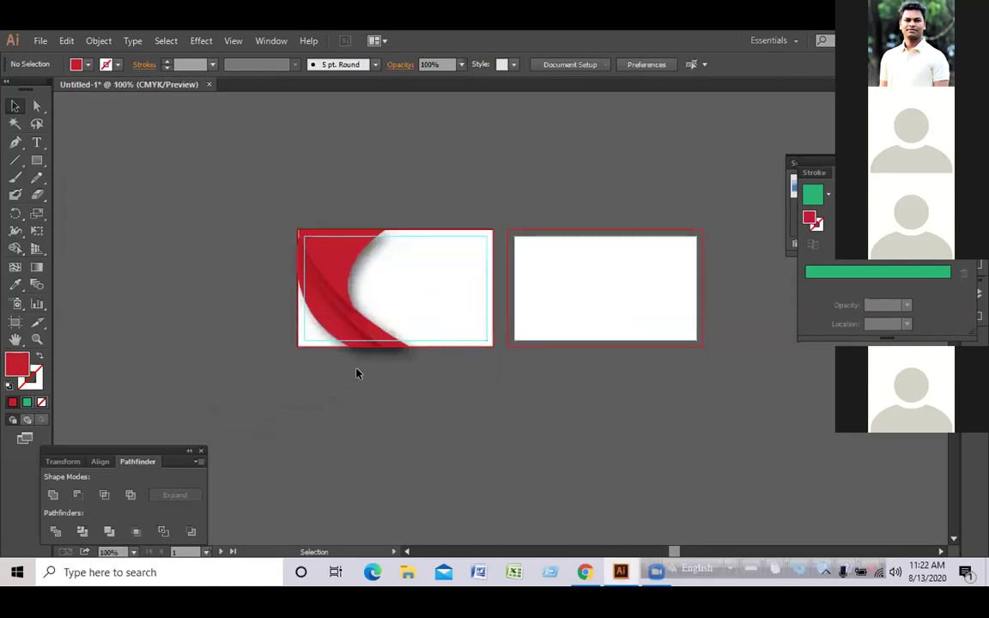
left_click(134, 552)
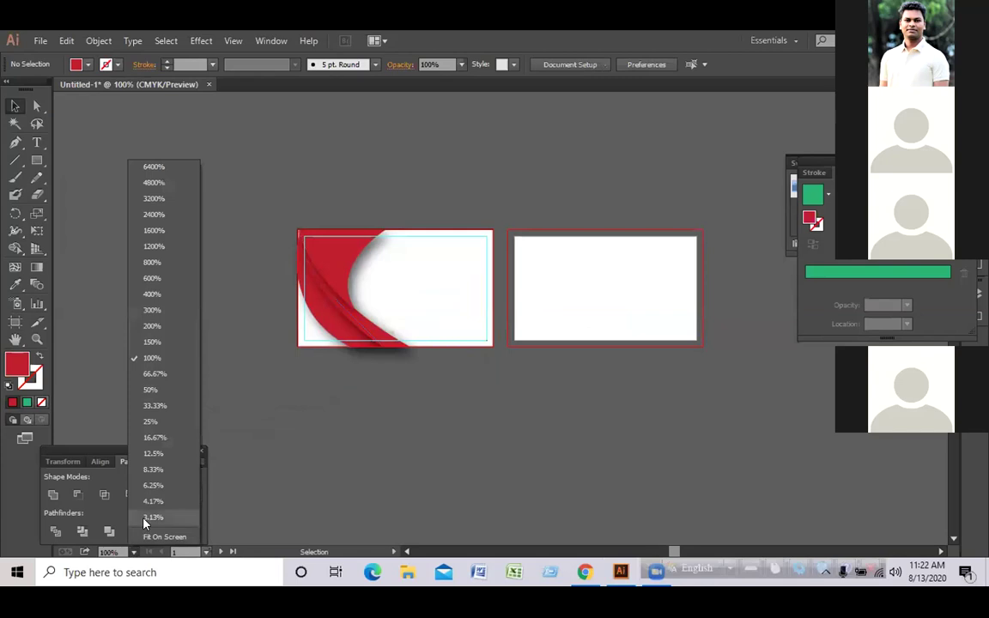
left_click(152, 342)
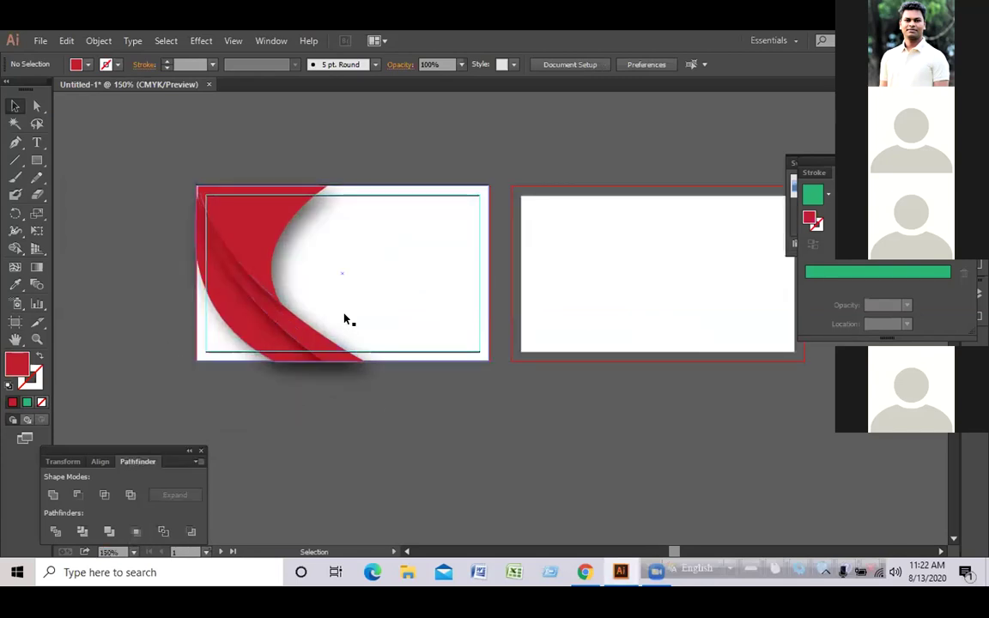
left_click_drag(339, 288, 333, 289)
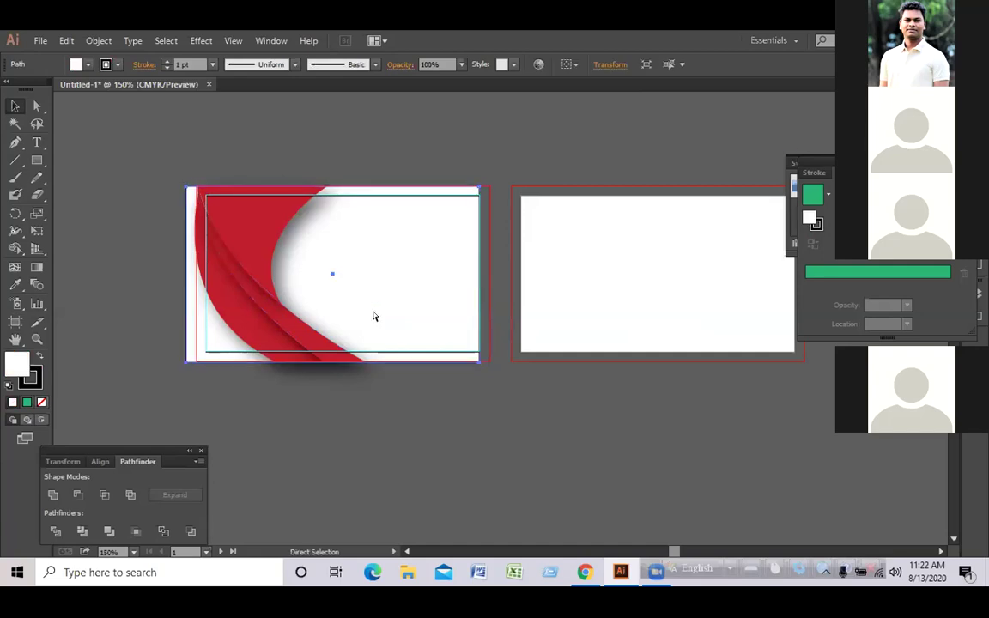
key("ctrl+z")
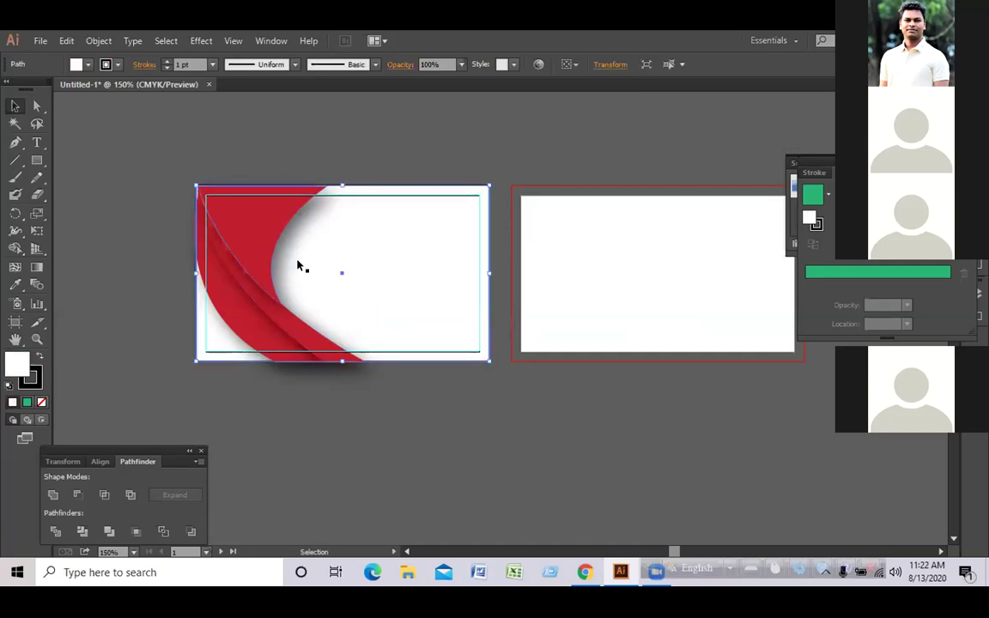
left_click(285, 324, "shift")
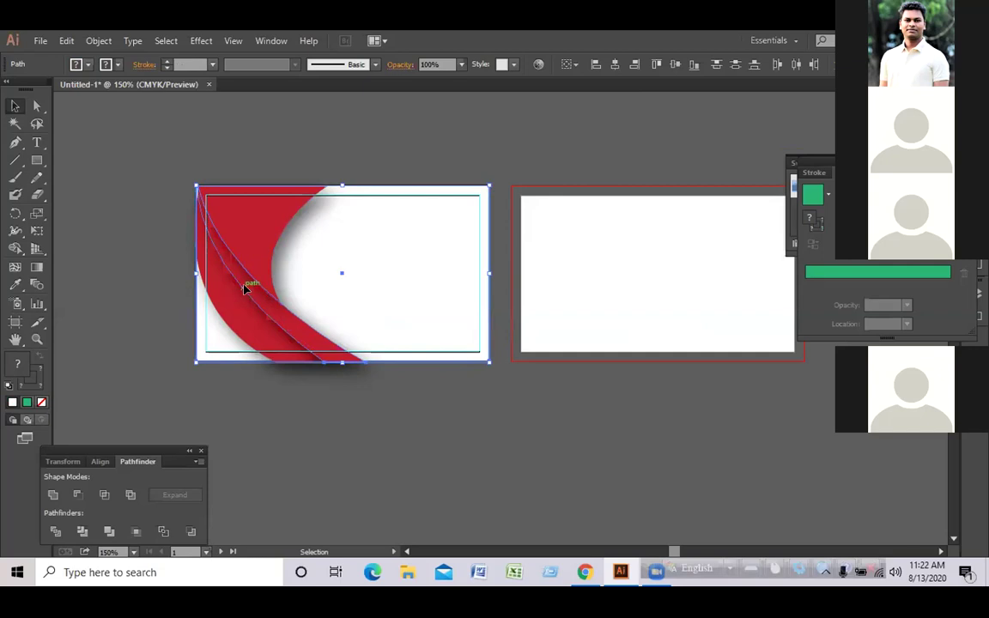
mouse_move(249, 286)
left_mouse_down()
mouse_move(507, 289)
mouse_move(569, 274)
mouse_move(554, 289)
mouse_move(296, 302)
mouse_move(248, 286)
left_mouse_up()
left_click(387, 422)
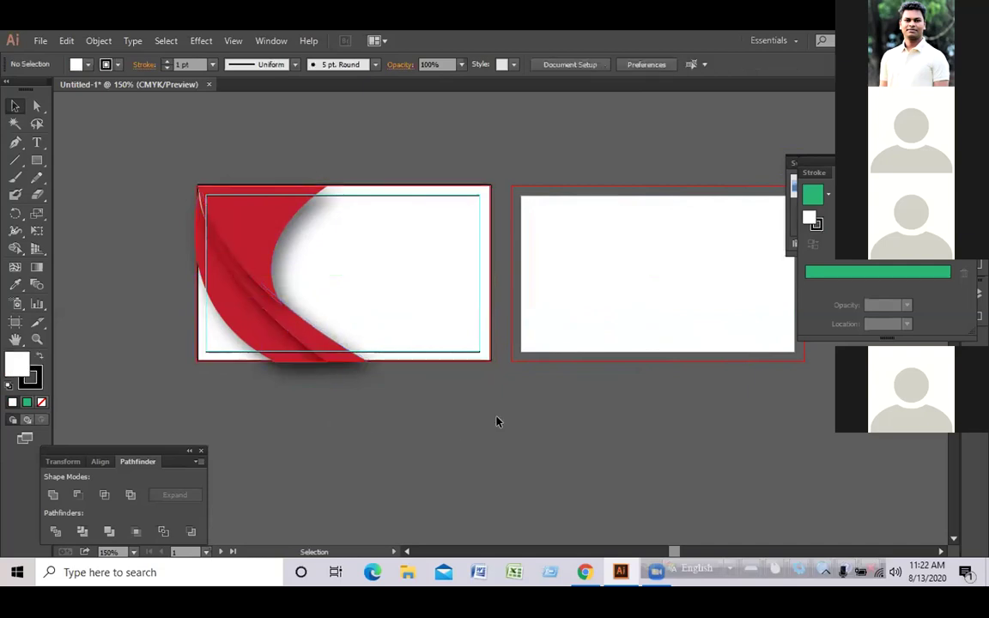
key("ctrl+z")
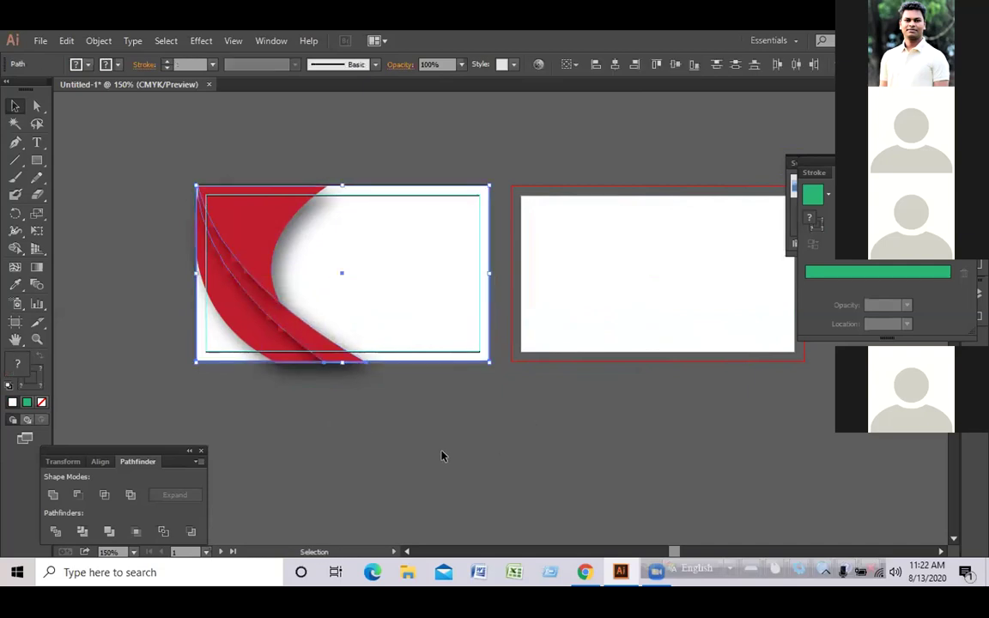
key("ctrl+z")
key("ctrl+z")
left_click(559, 446)
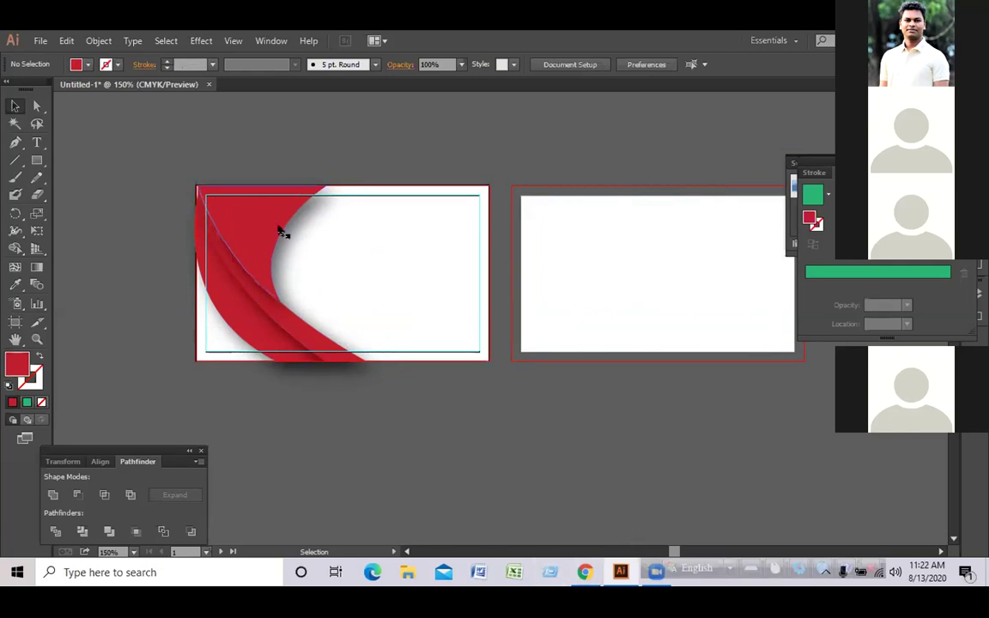
Duplicate the red curved shapes of the first card onto the second artboard
left_click_drag(673, 552, 677, 554)
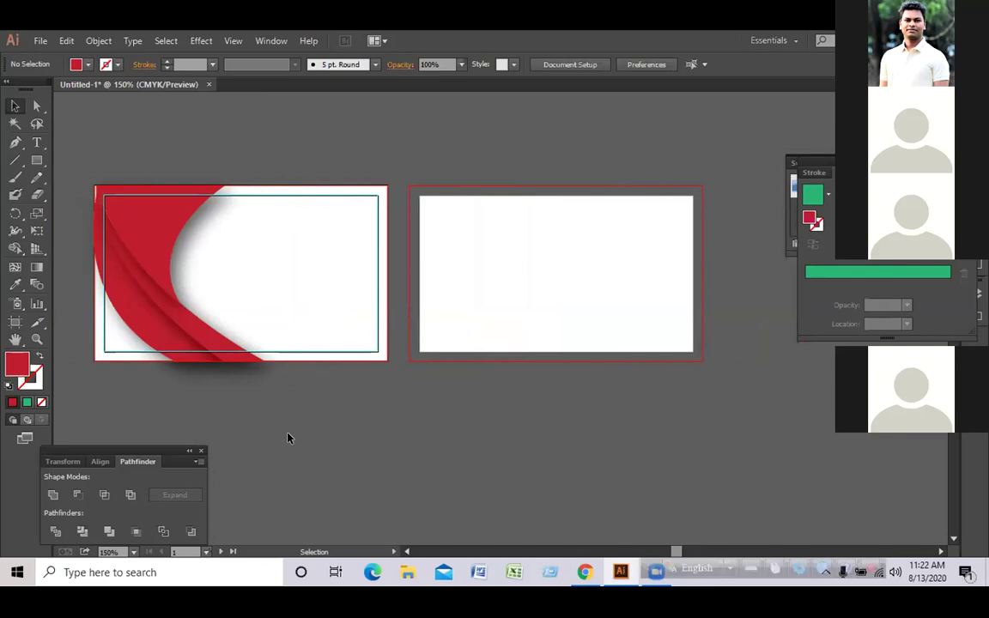
left_click(157, 345, "shift")
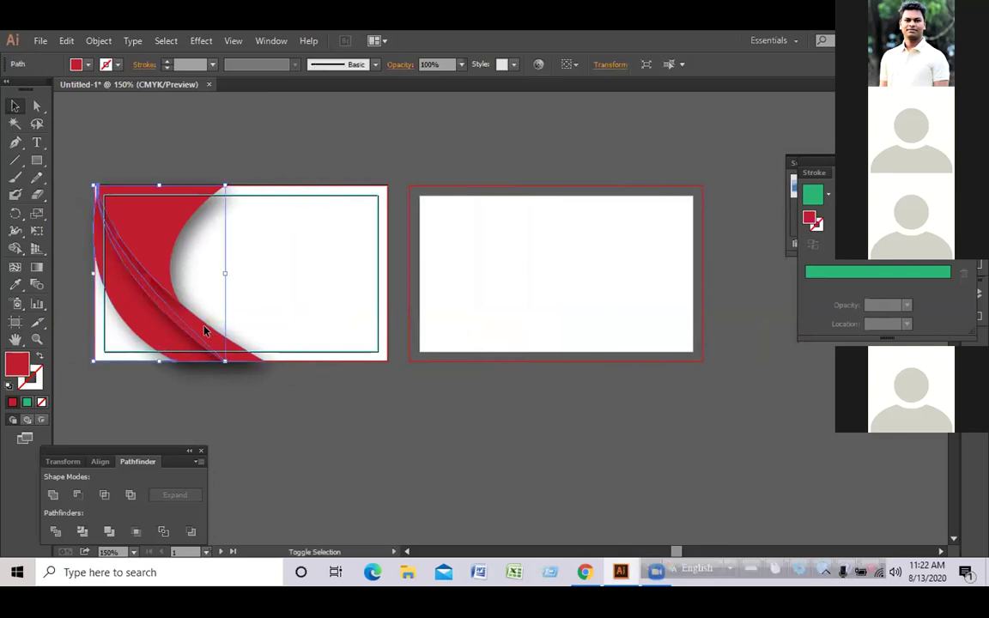
left_click(184, 300, "shift")
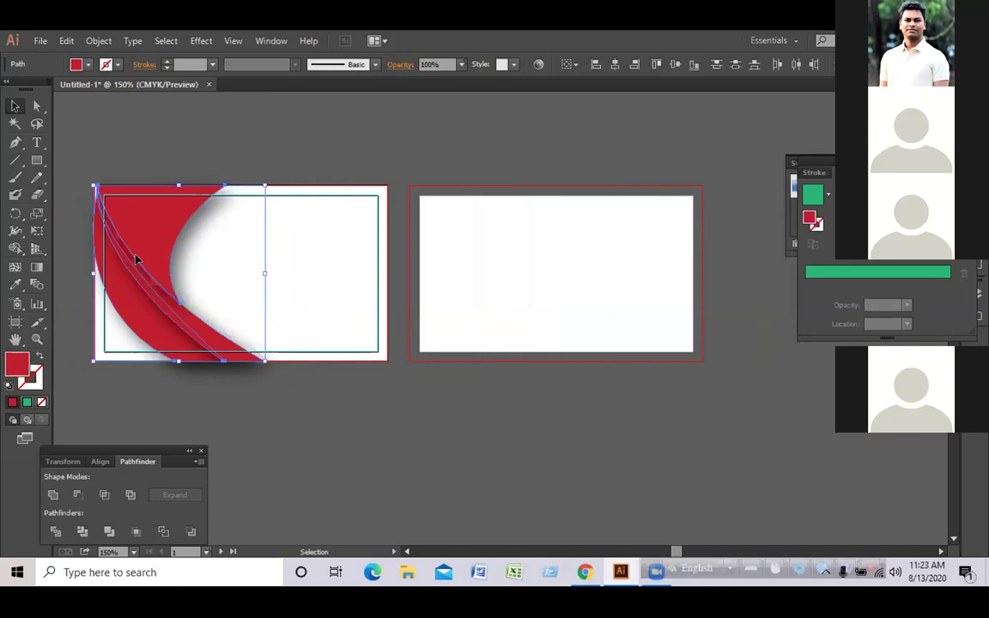
left_click_drag(135, 259, 469, 269)
Rotate the copied red shapes by about 180 degrees and place them along the second card's right side
left_click_drag(605, 374, 632, 199)
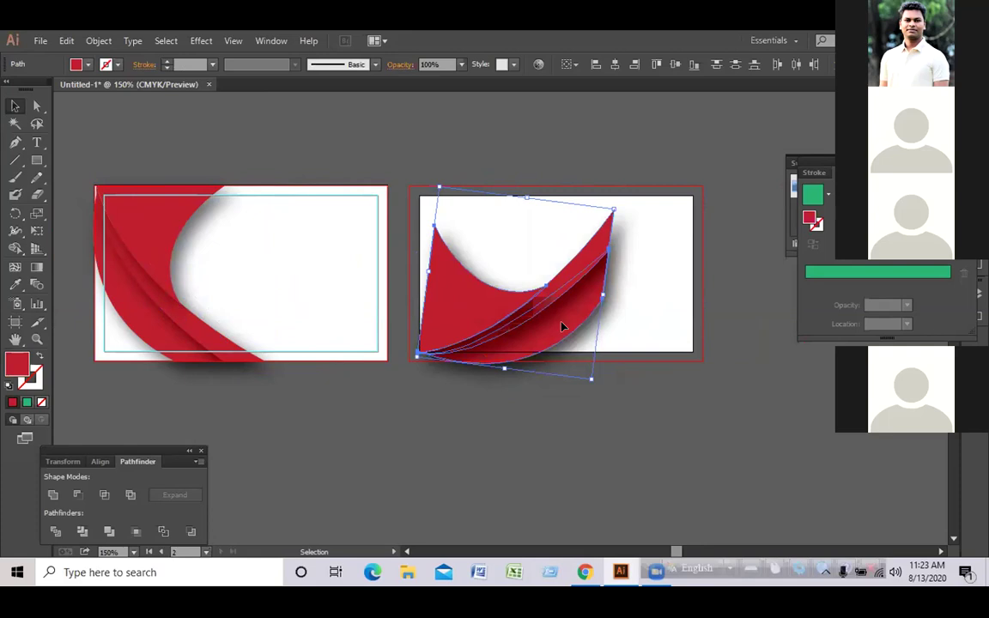
left_click_drag(566, 325, 599, 306)
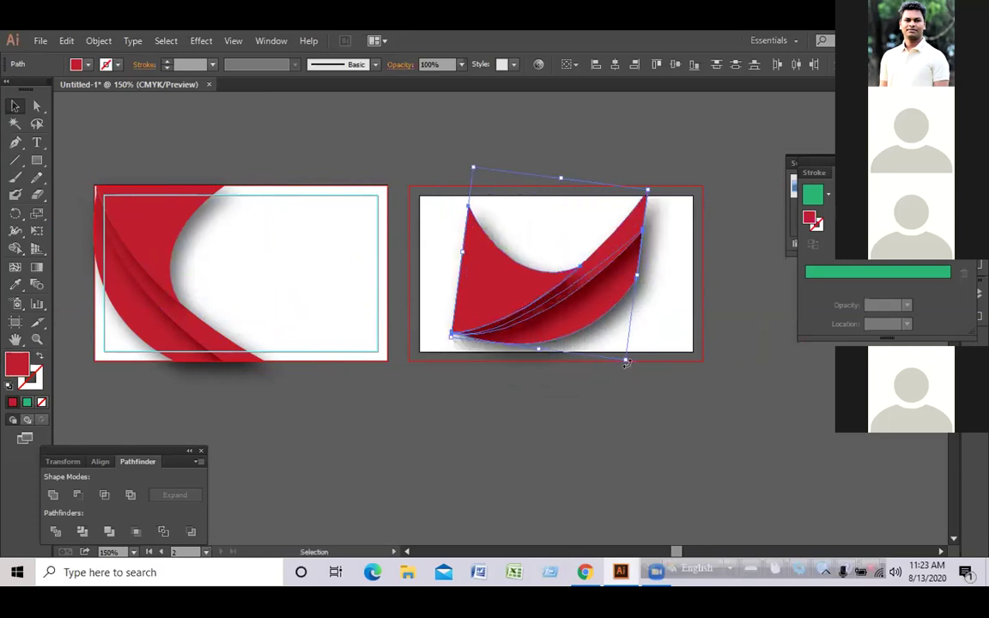
left_click(642, 350)
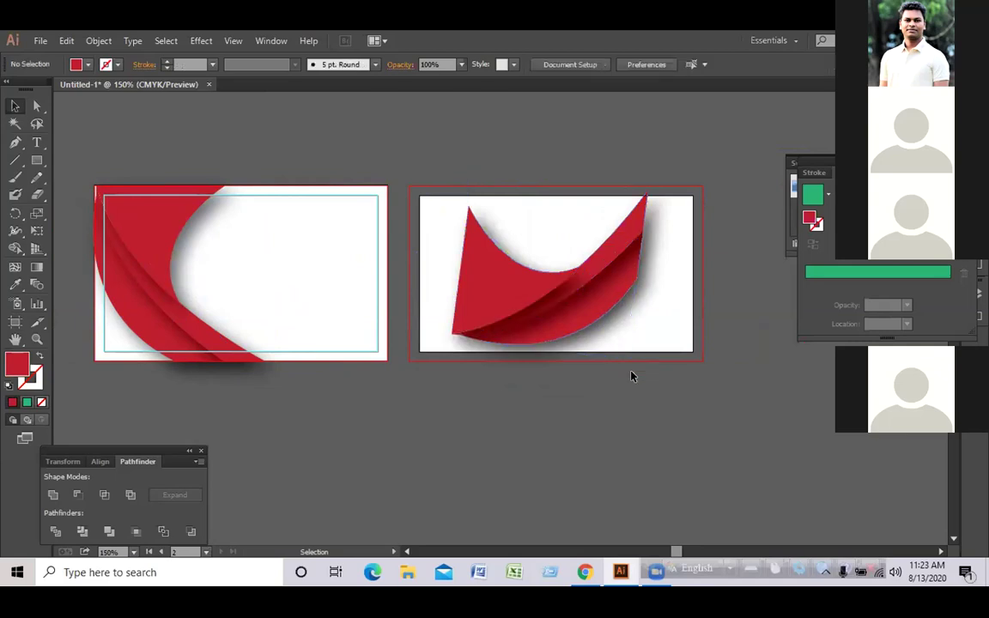
left_click_drag(540, 216, 620, 312)
left_click_drag(468, 343, 558, 328)
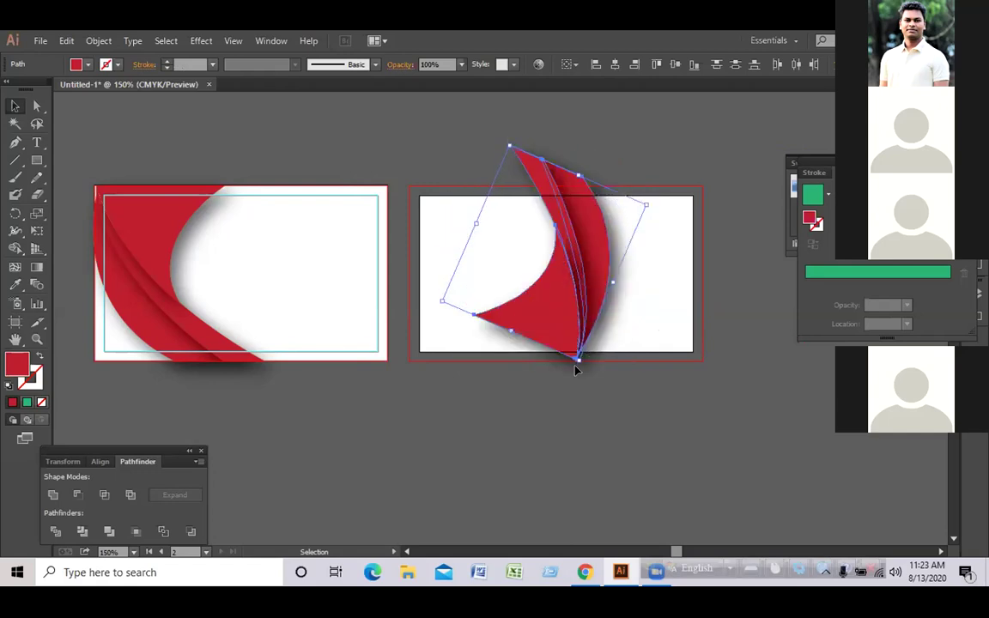
left_click_drag(579, 368, 655, 338)
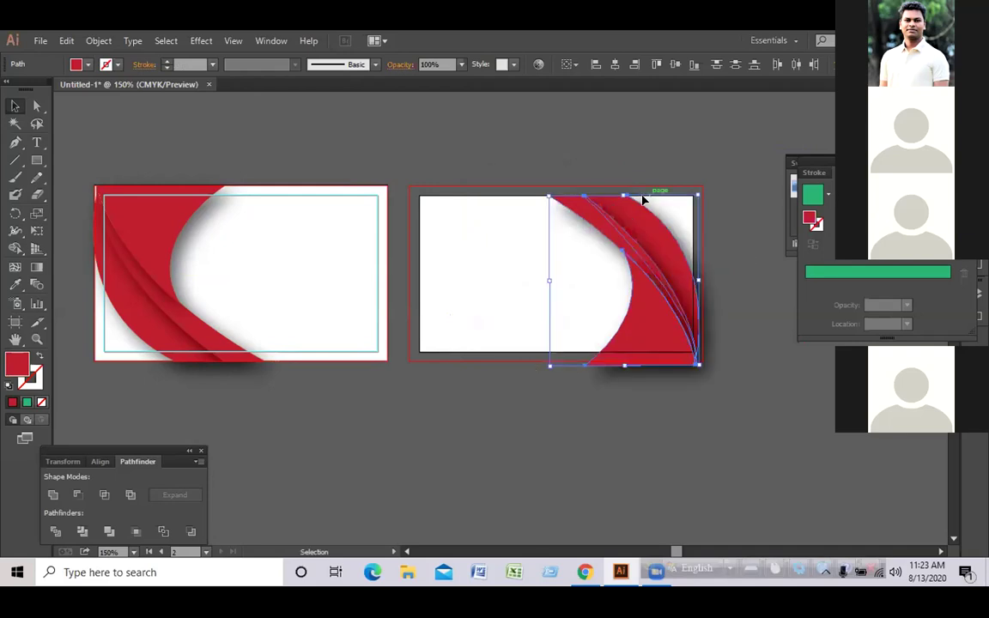
Stretch the rotated red shapes to the top and right bleed lines of the second card
left_click_drag(624, 196, 629, 185)
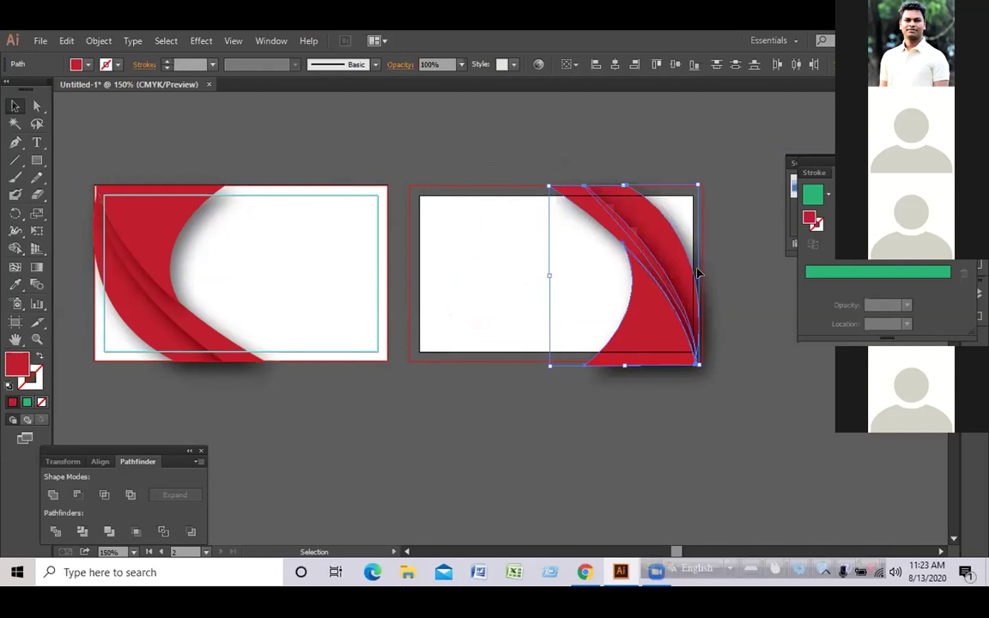
left_click_drag(700, 275, 702, 269)
left_click(631, 399)
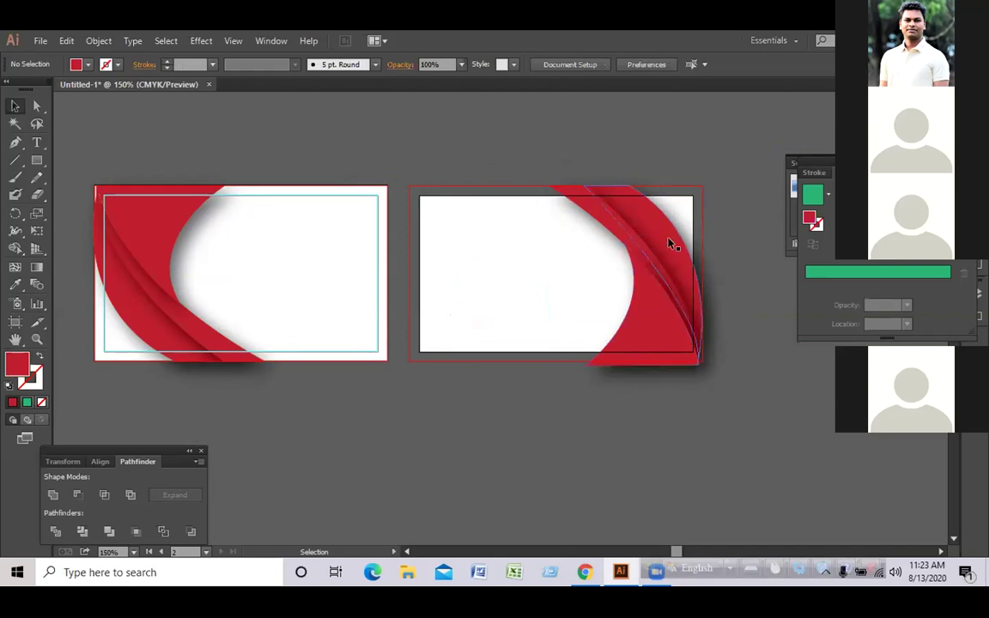
left_click_drag(541, 273, 697, 220)
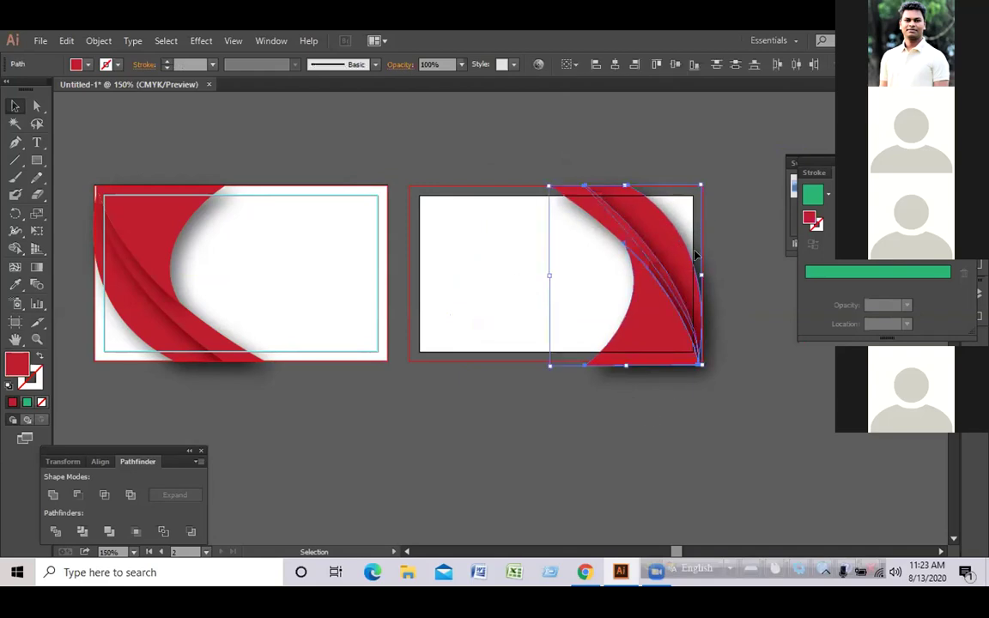
left_click(720, 211)
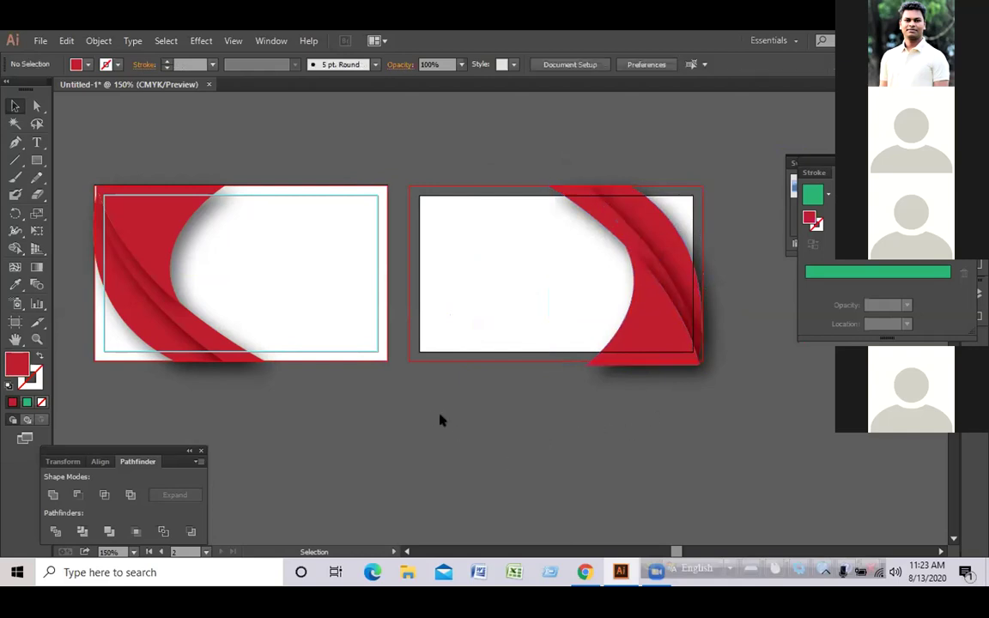
Draw a white rectangle with a 1 pt stroke covering the second card's full bleed area and send it to the back
left_click(351, 296)
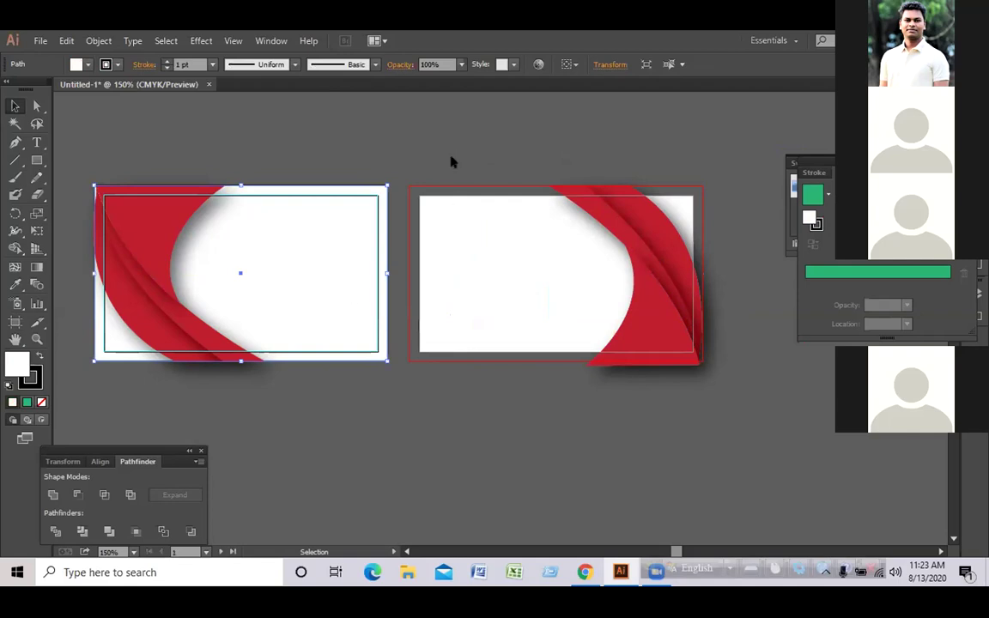
left_click(319, 179)
left_click(38, 163)
left_click_drag(409, 186, 700, 362)
left_click(15, 105)
right_click(555, 289)
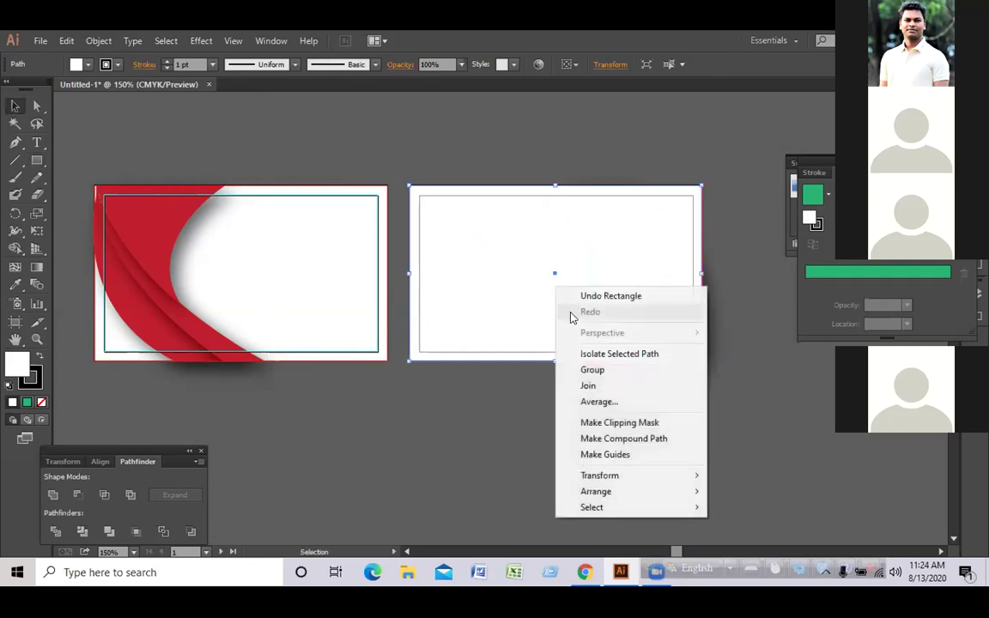
mouse_move(654, 495)
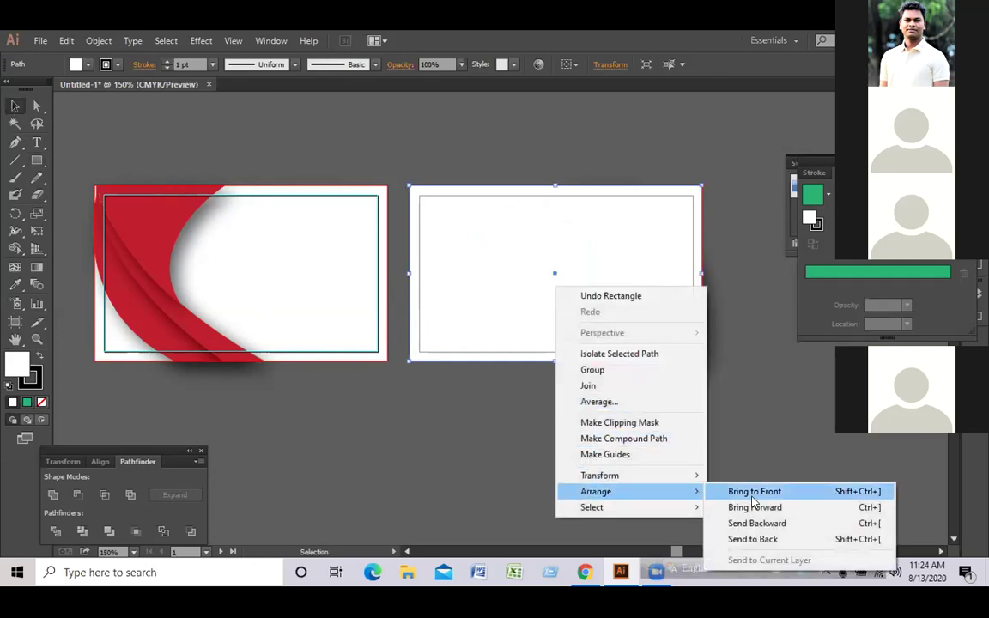
left_click(763, 539)
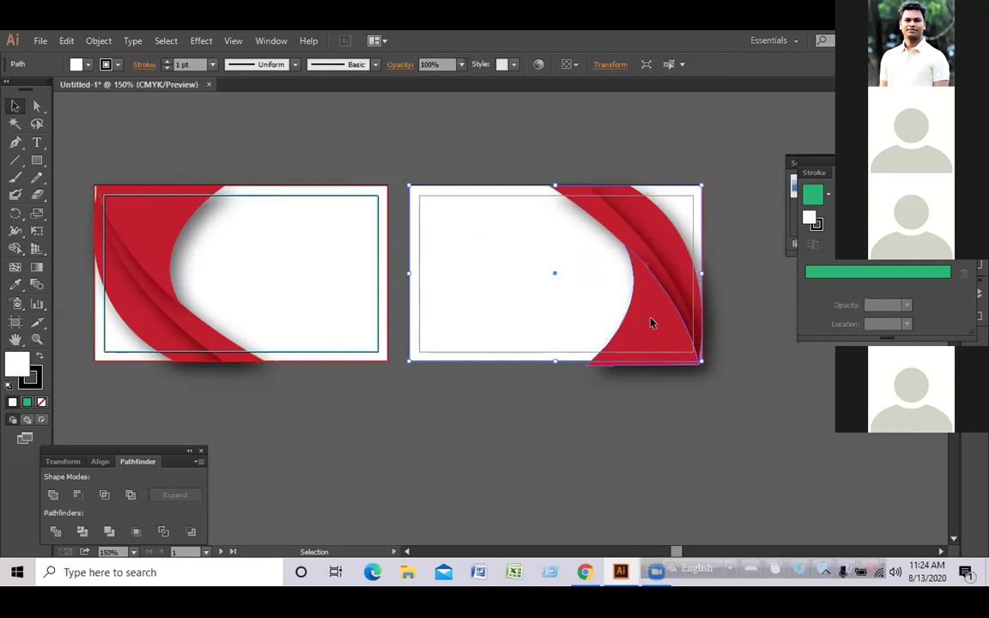
Resize the second card's red curved shapes so their lower-right corner meets the bottom and right bleed lines
left_click(655, 275)
left_click(655, 261, "shift")
left_click(650, 243)
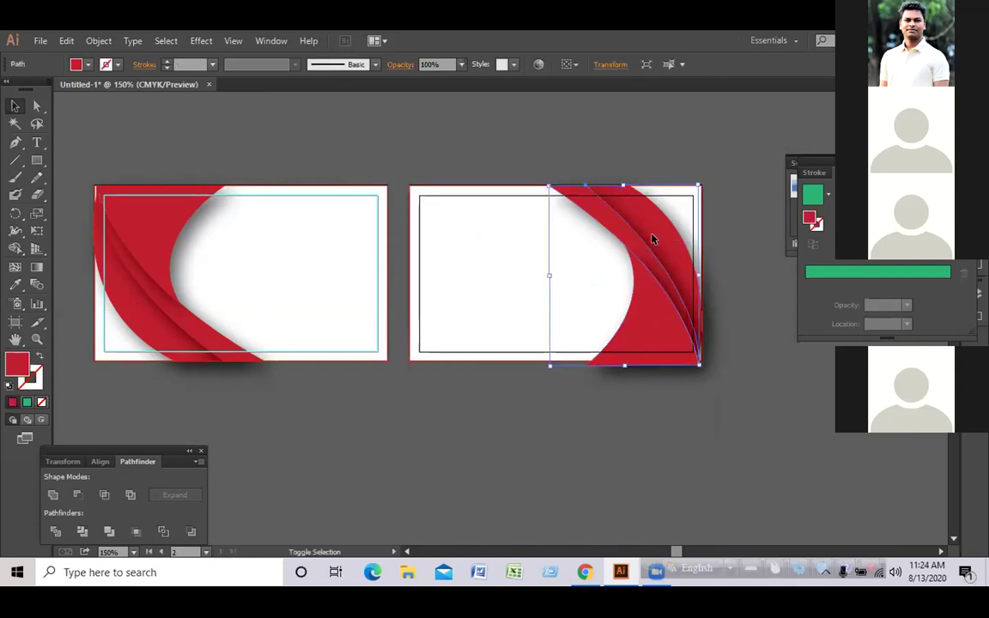
left_click_drag(698, 364, 702, 361)
left_click(779, 296)
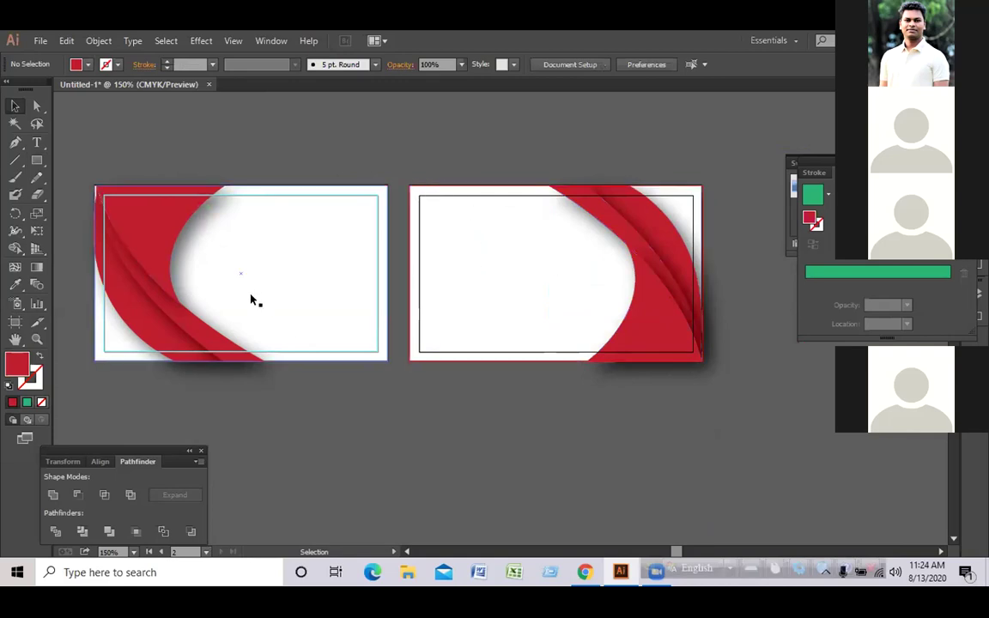
Offset the second card's white rectangle by -0.125 in and convert the resulting inner path into guides
left_click(411, 214)
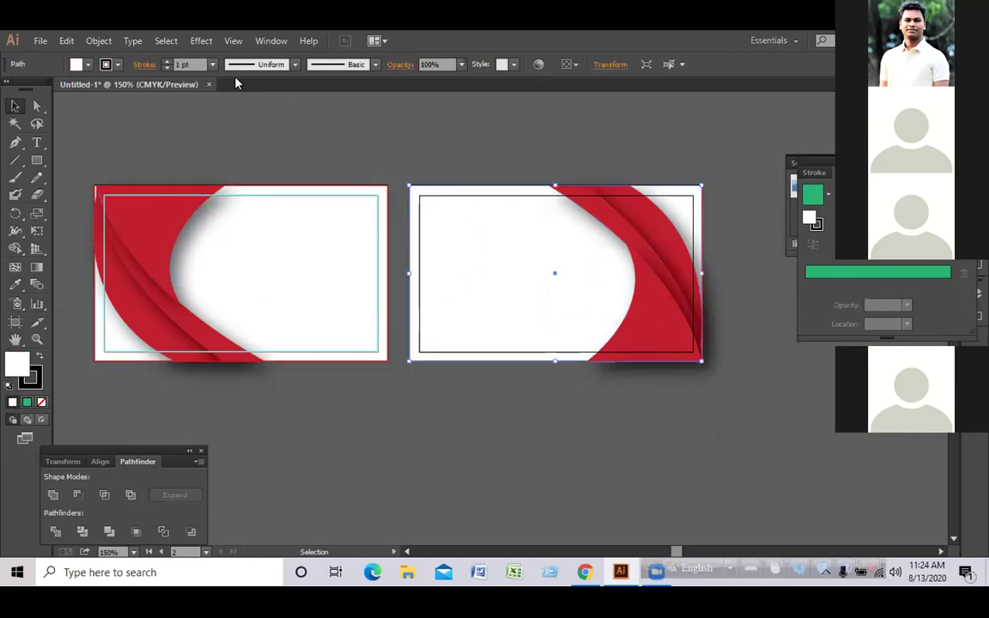
left_click(96, 40)
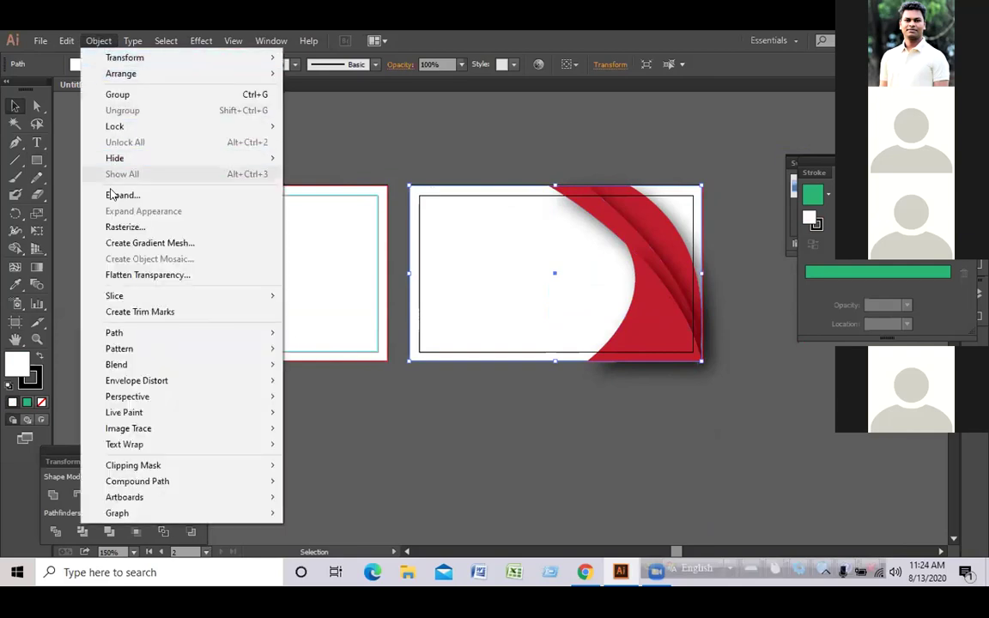
mouse_move(150, 335)
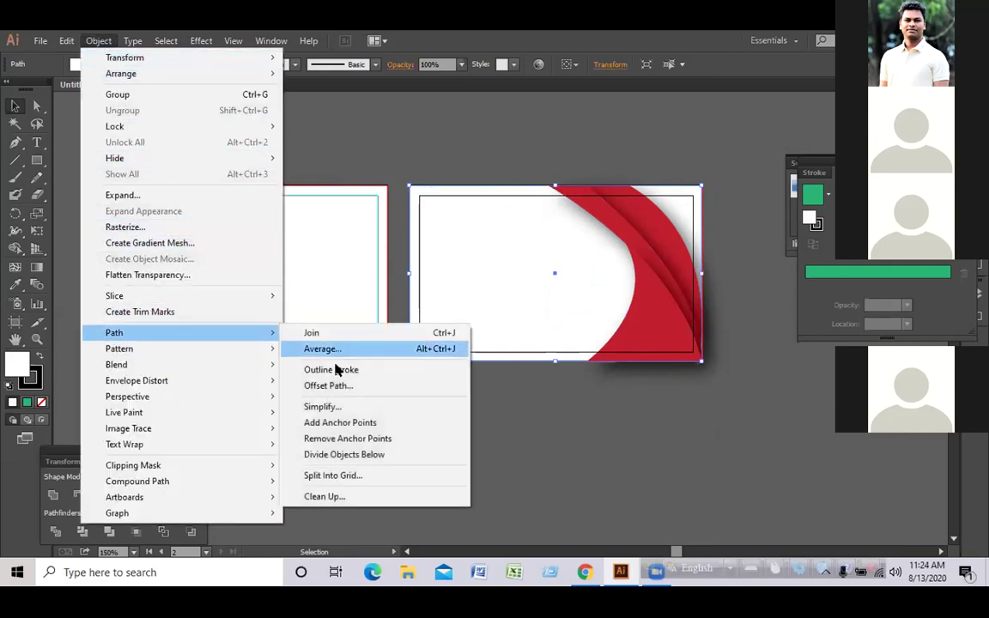
left_click(334, 386)
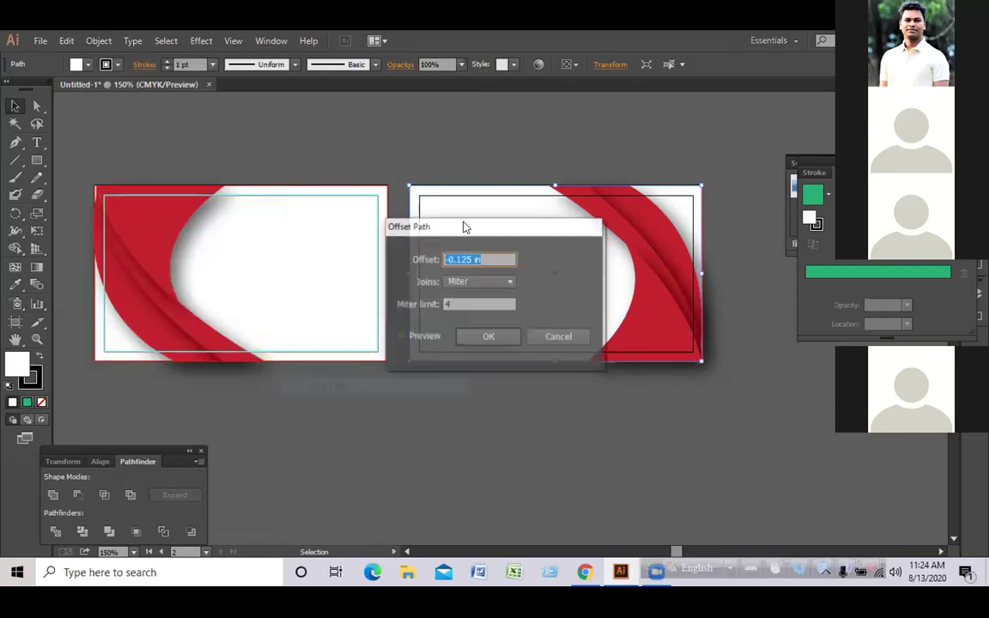
left_click(486, 336)
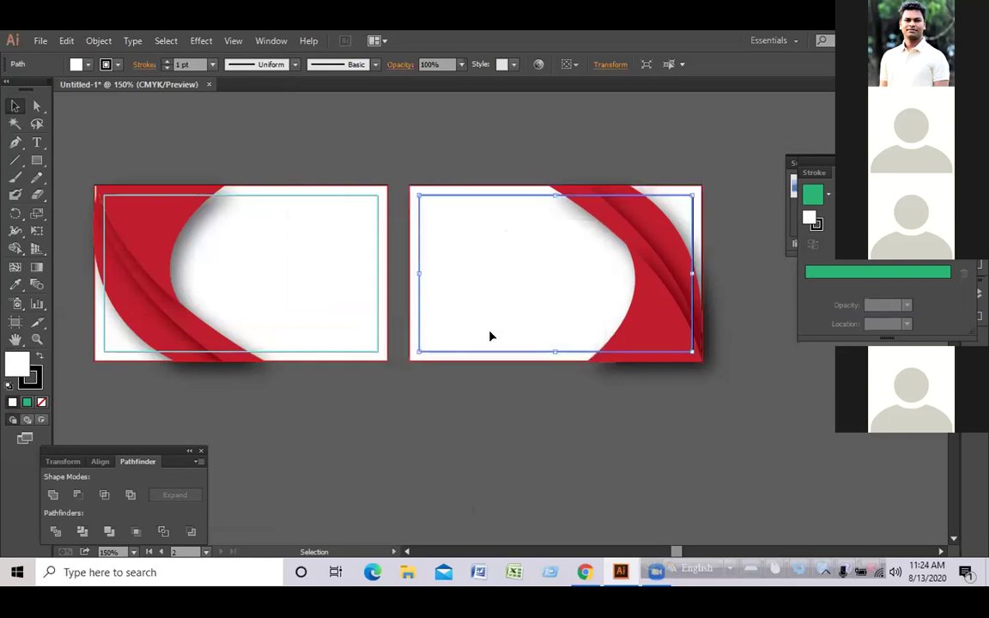
right_click(418, 247)
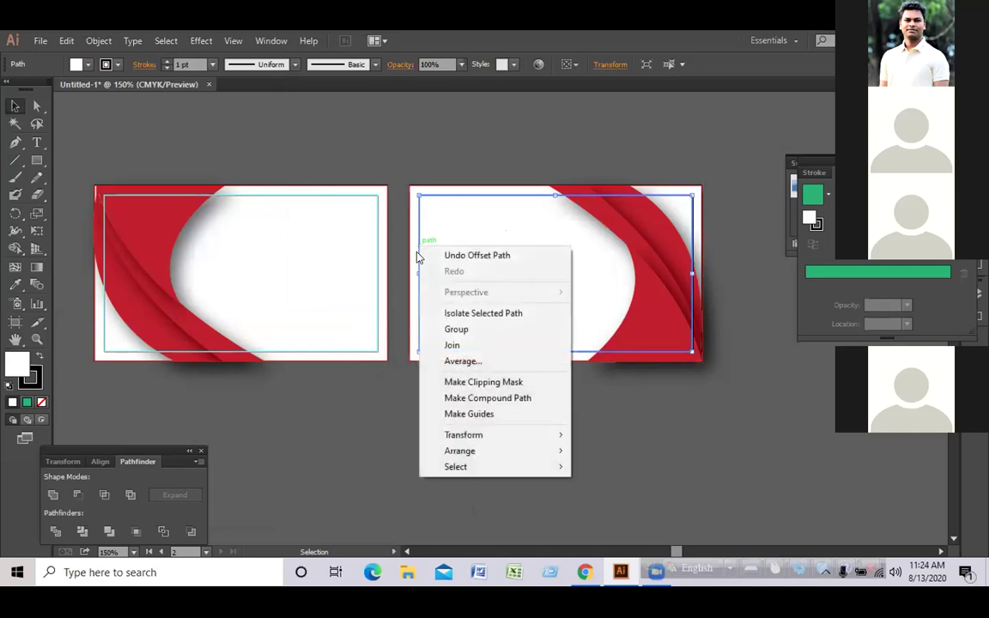
left_click(470, 413)
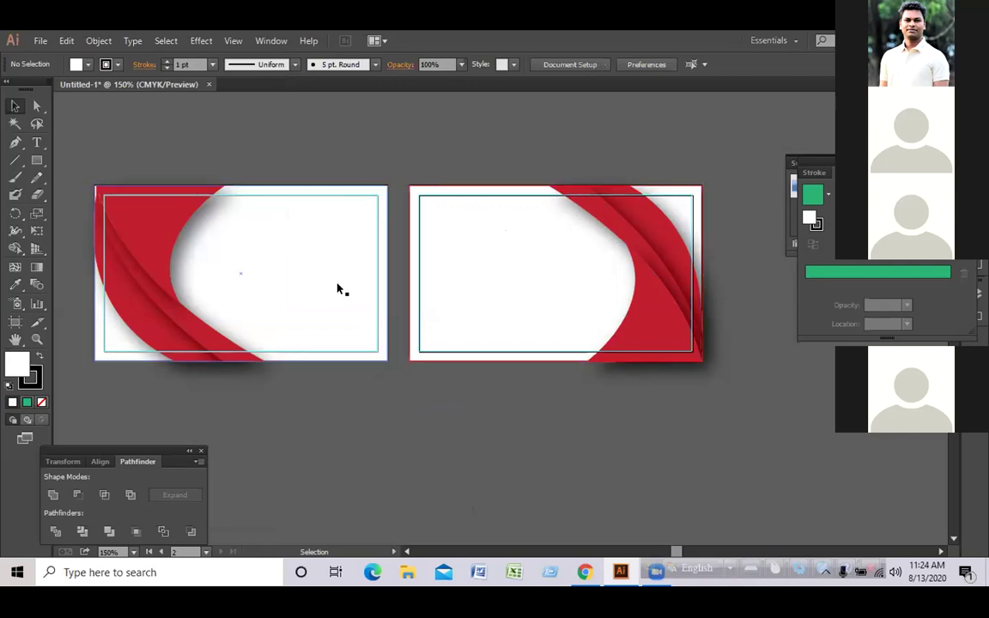
Browse for a file to open in the eps folder of my-icons-collection (3) in Downloads
left_click(40, 41)
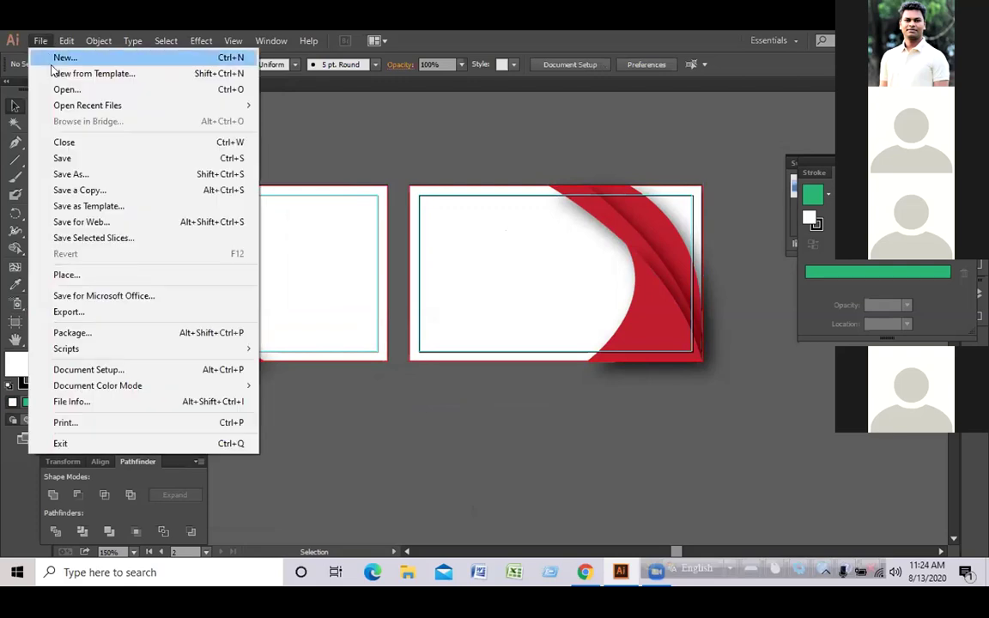
left_click(79, 89)
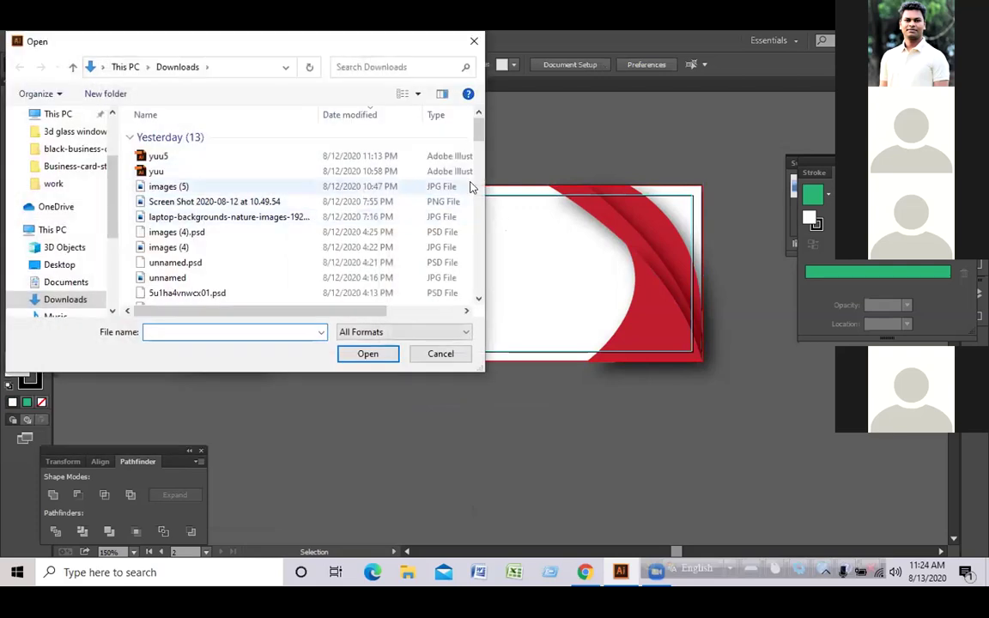
mouse_move(478, 136)
left_mouse_down()
mouse_move(487, 183)
mouse_move(491, 142)
mouse_move(506, 197)
left_mouse_up()
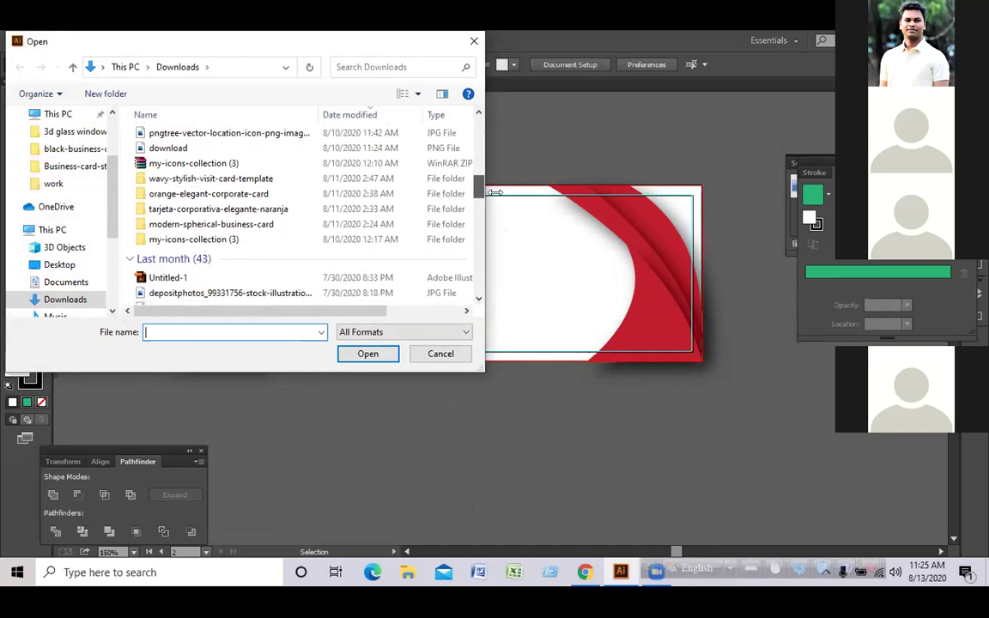
left_click(288, 242)
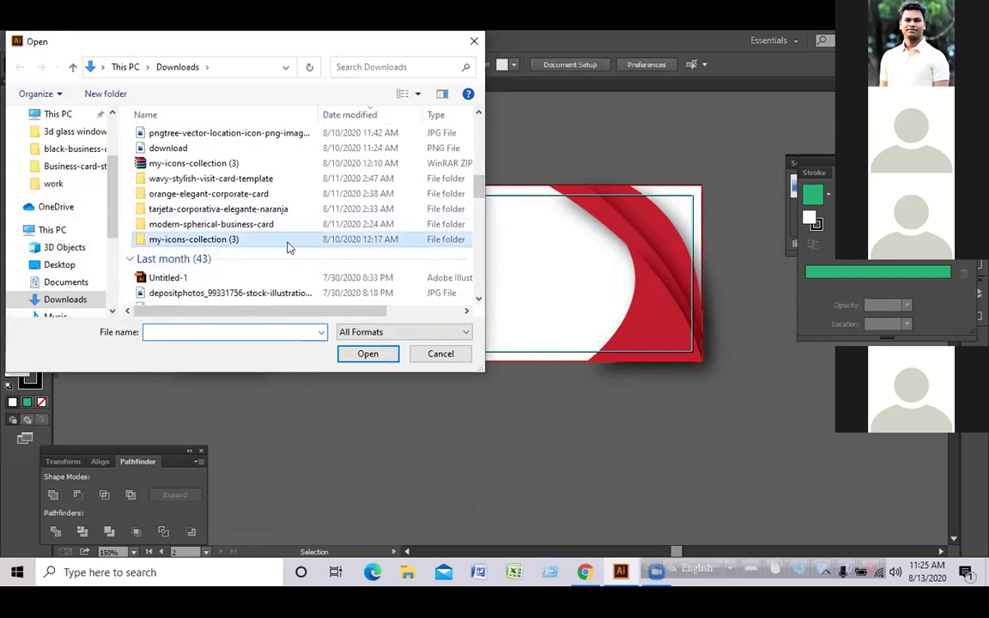
left_click(378, 353)
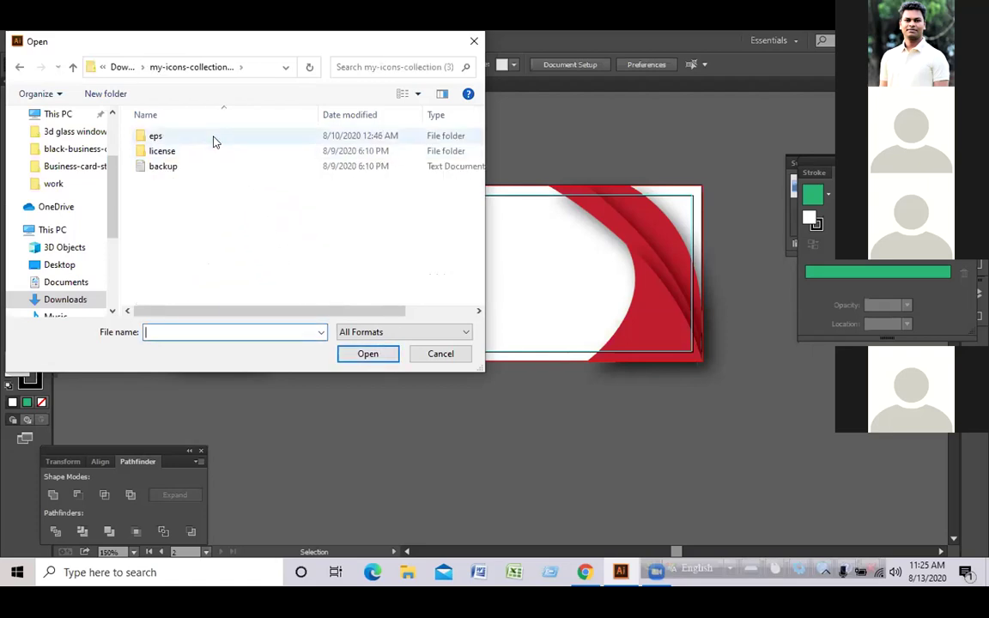
left_click(214, 141)
left_click(382, 356)
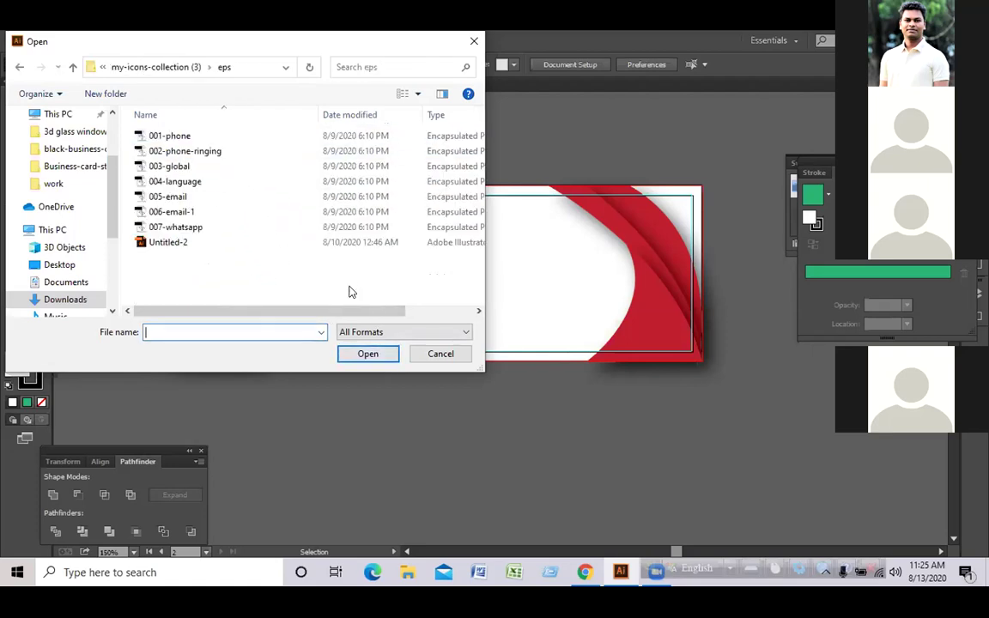
Open the seven EPS icon files from 001-phone to 007-whatsapp together and close the 007-whatsapp document
left_click(198, 142)
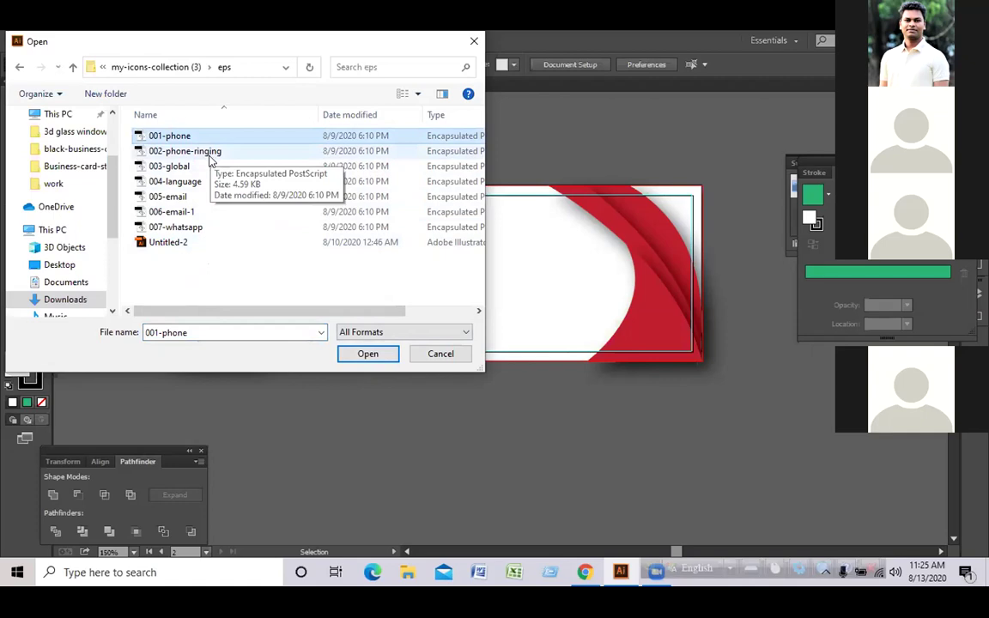
left_click(209, 154, "ctrl")
left_click(204, 171, "ctrl")
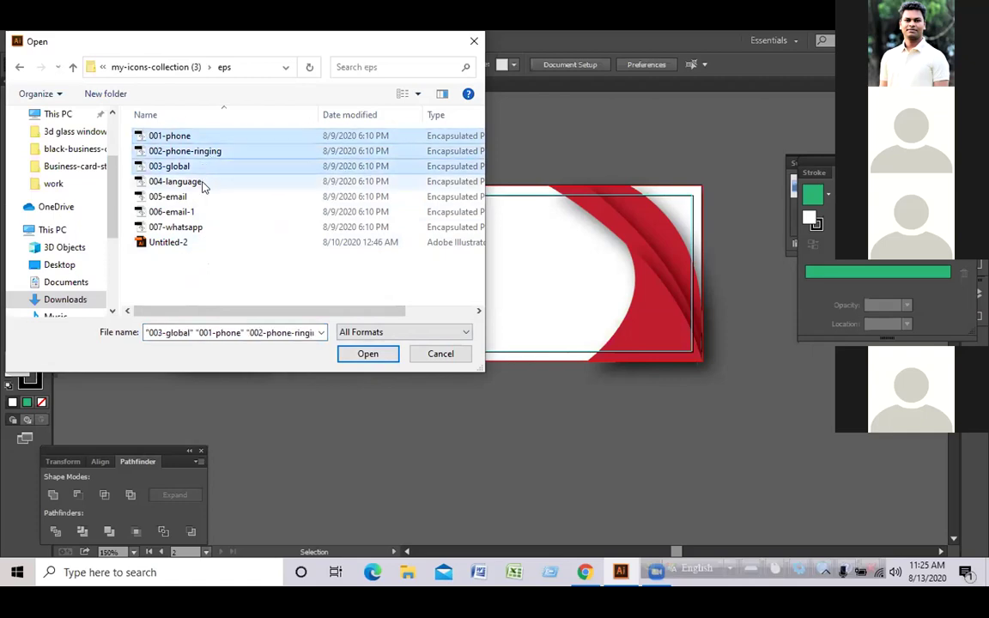
left_click(202, 182, "ctrl")
left_click(197, 197, "ctrl")
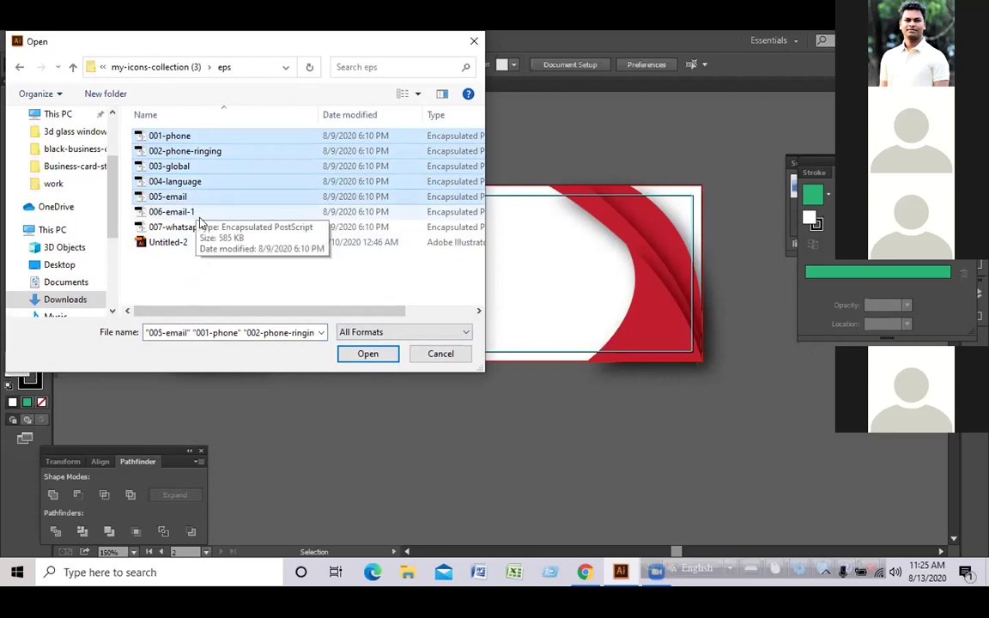
left_click(209, 214, "ctrl")
left_click(206, 230, "ctrl")
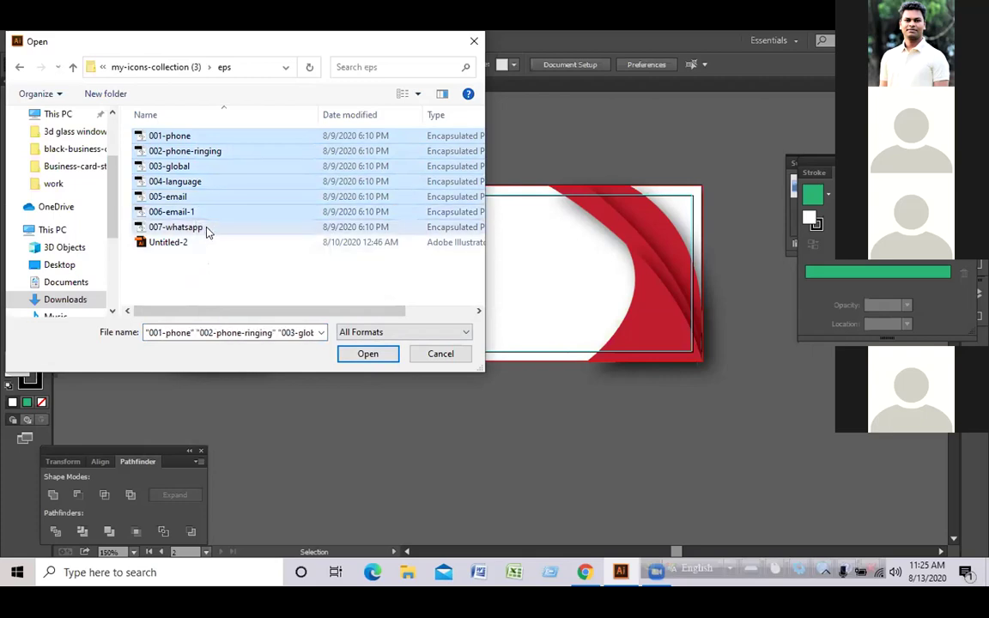
left_click(367, 352)
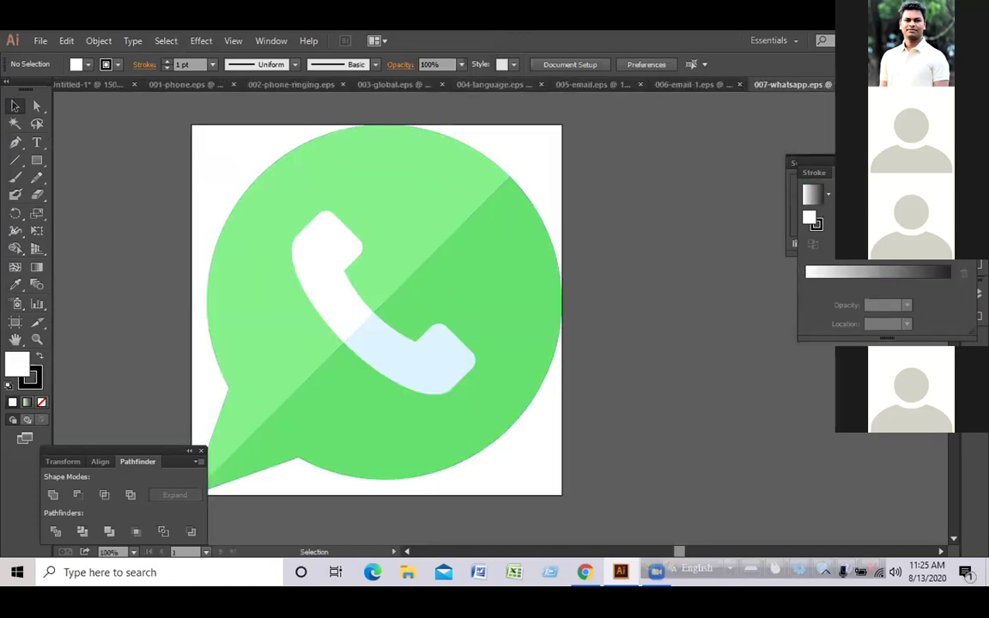
key("ctrl+w")
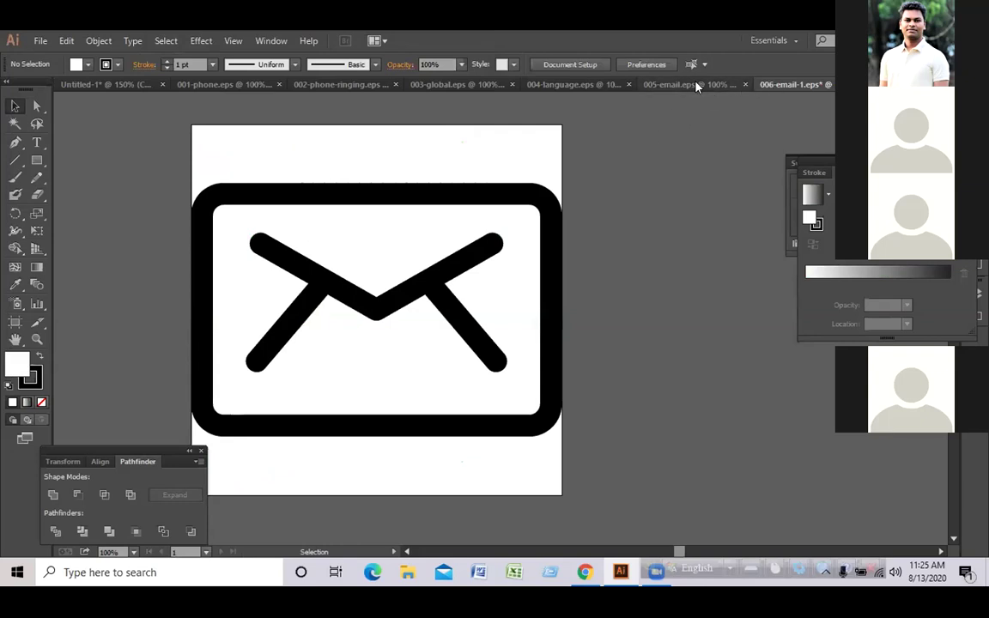
Shrink the solid envelope icon in 005-email.eps and copy it into Untitled-1, above the first card
left_click(694, 86)
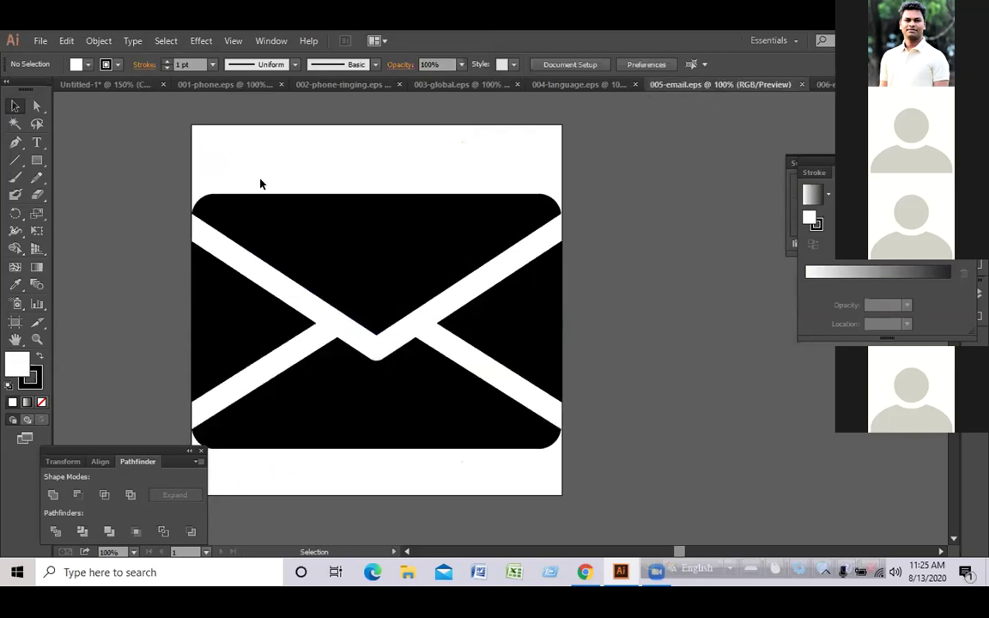
left_click(332, 243)
left_click_drag(205, 148, 560, 448)
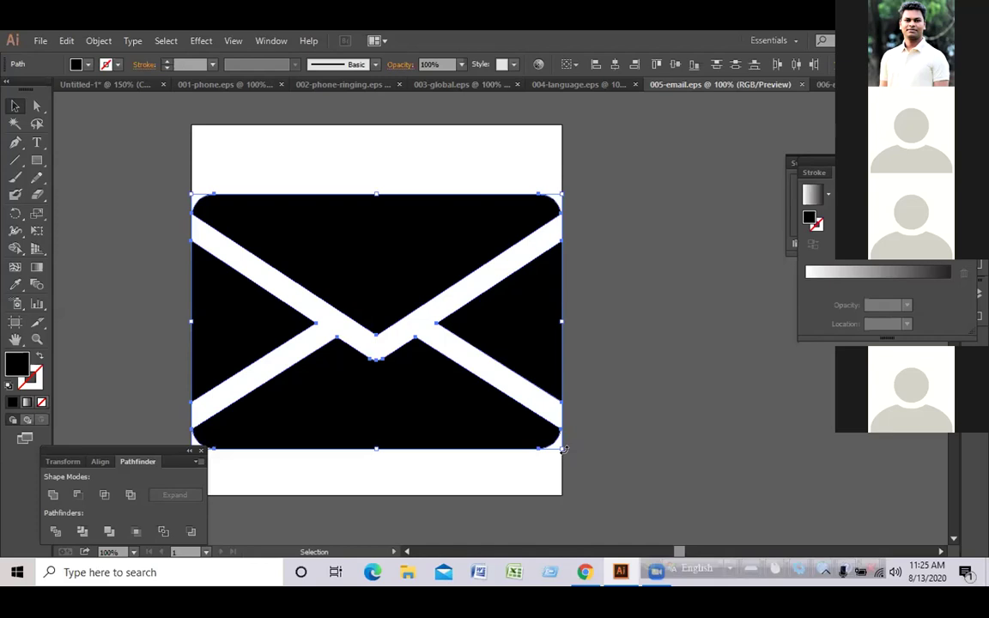
left_click_drag(556, 446, 298, 159)
left_click(523, 144)
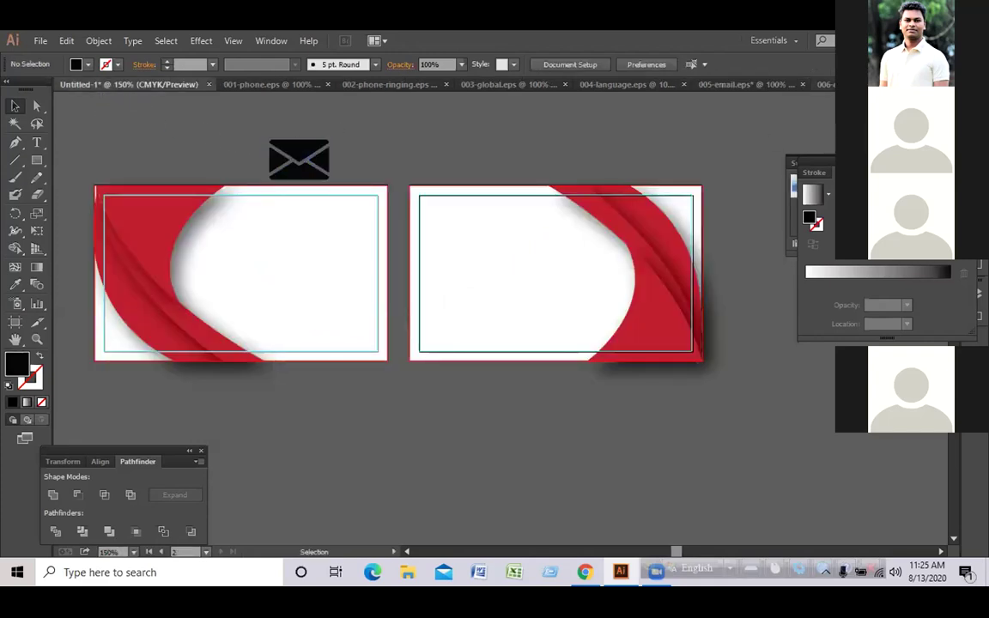
Close the 005-email.eps document without saving its changes
left_click(743, 83)
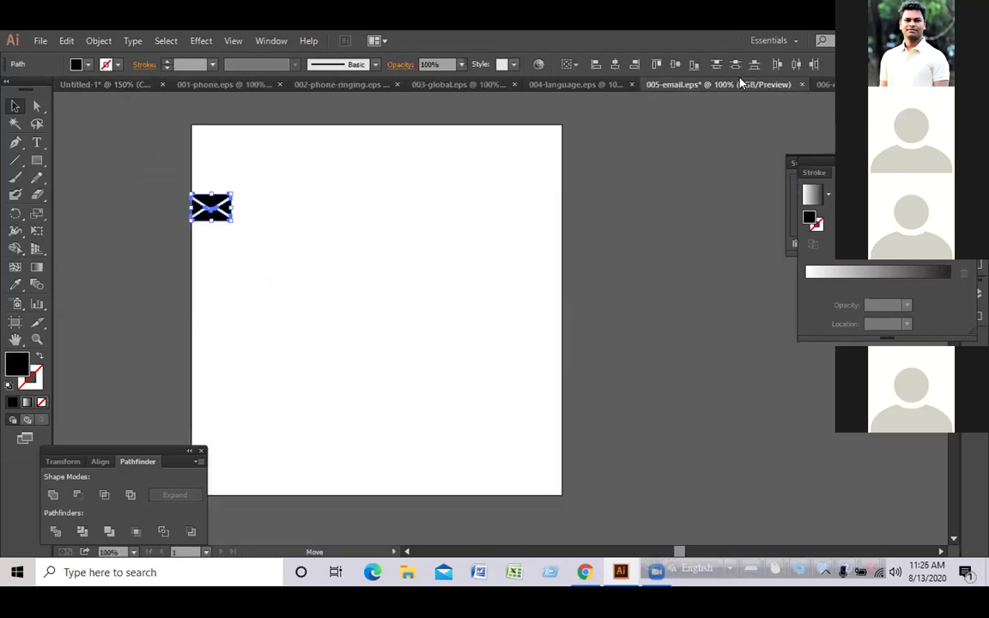
left_click(801, 85)
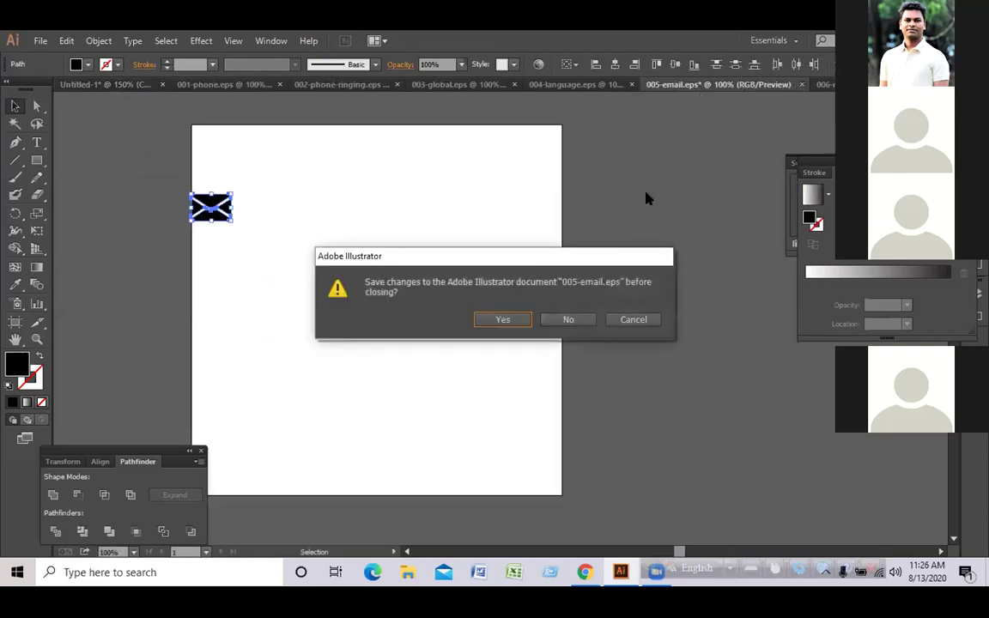
left_click(577, 319)
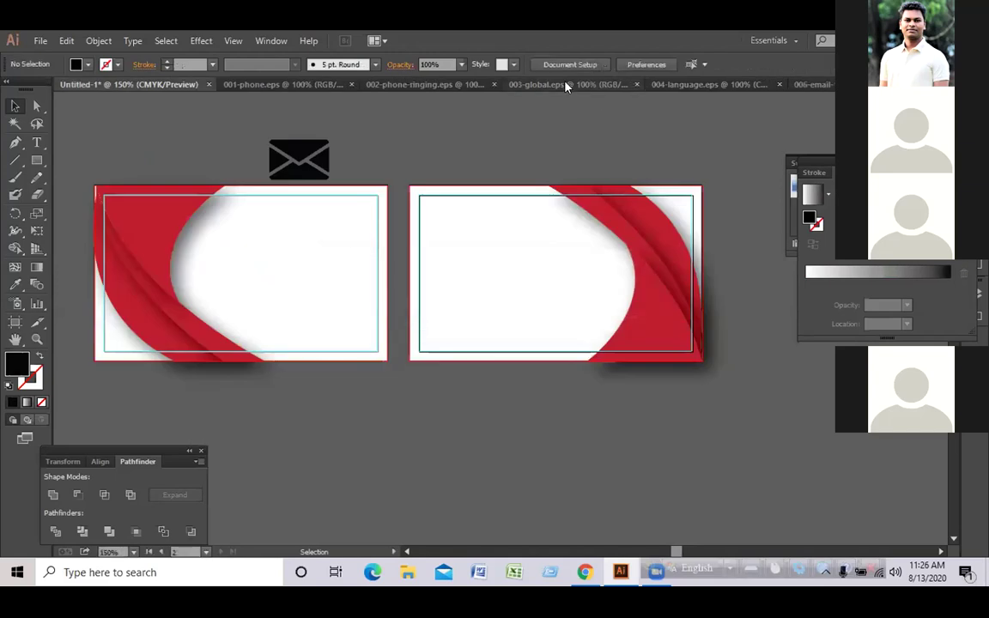
Shrink the globe icon in 003-global.eps and copy it into Untitled-1, above the first card beside the envelope
left_click(566, 87)
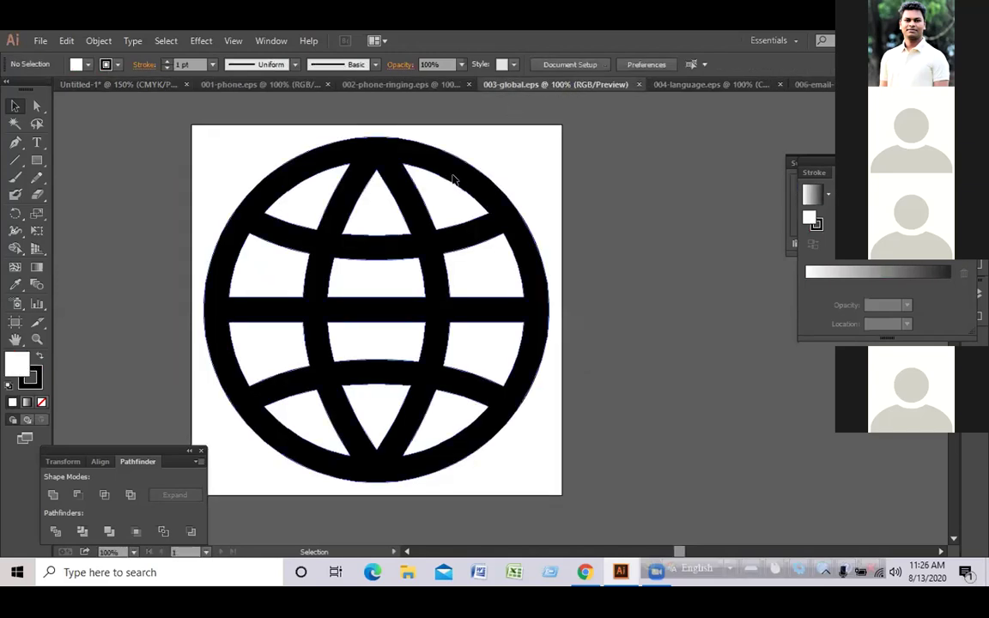
left_click(411, 163)
left_click_drag(549, 481, 179, 130)
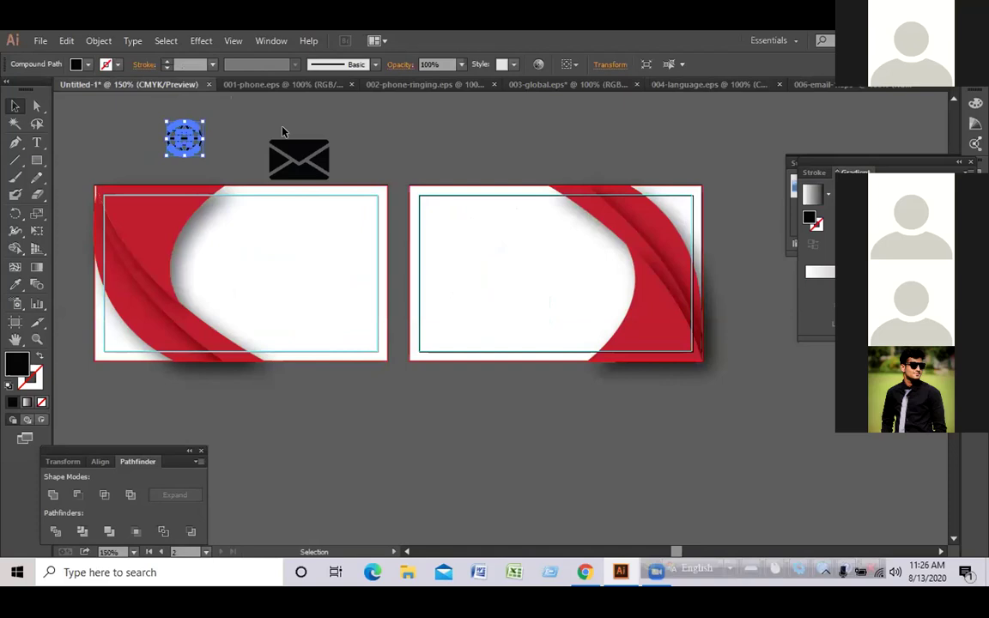
Close the 004-language.eps document, and close 003-global.eps without saving its changes
left_click(710, 86)
left_click(784, 84)
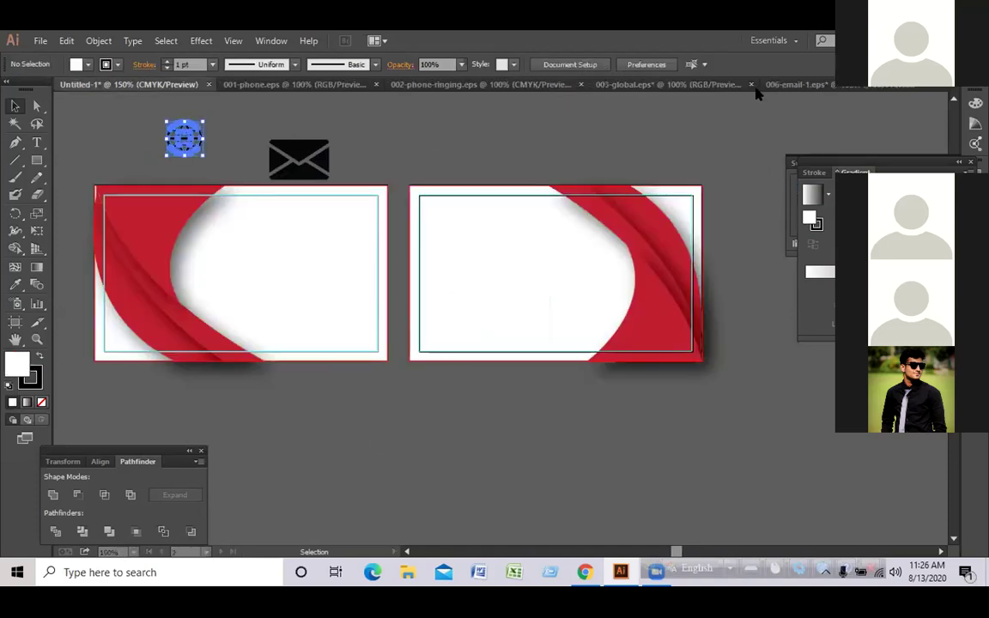
left_click(598, 105)
left_click(662, 85)
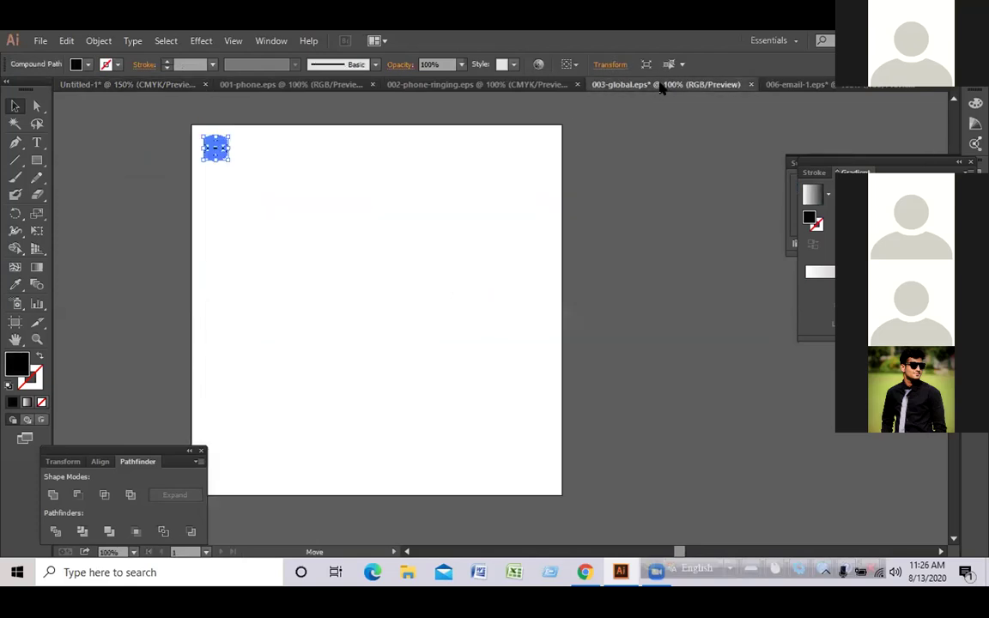
left_click(750, 85)
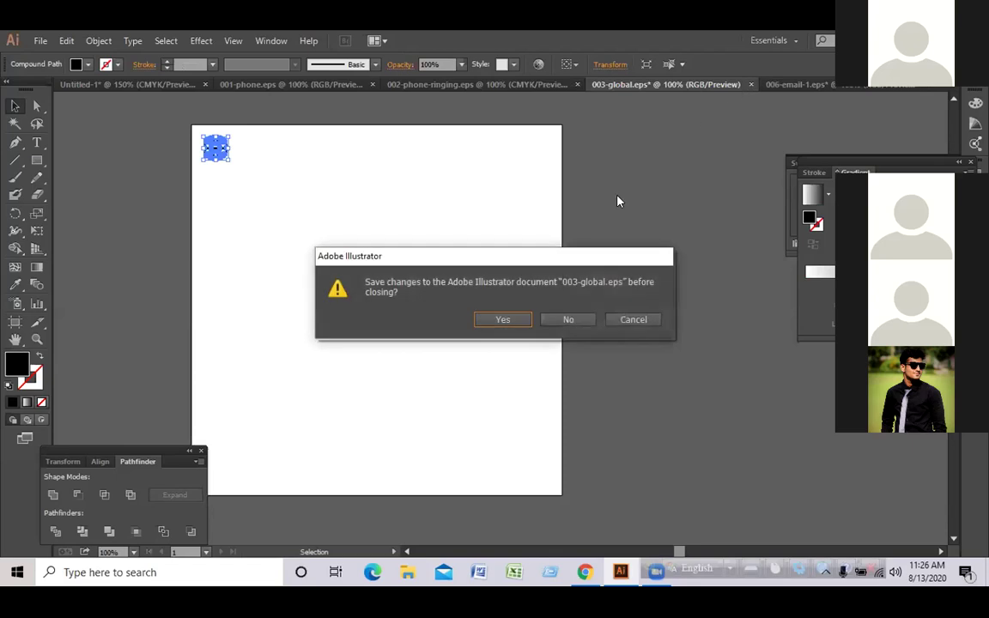
left_click(570, 318)
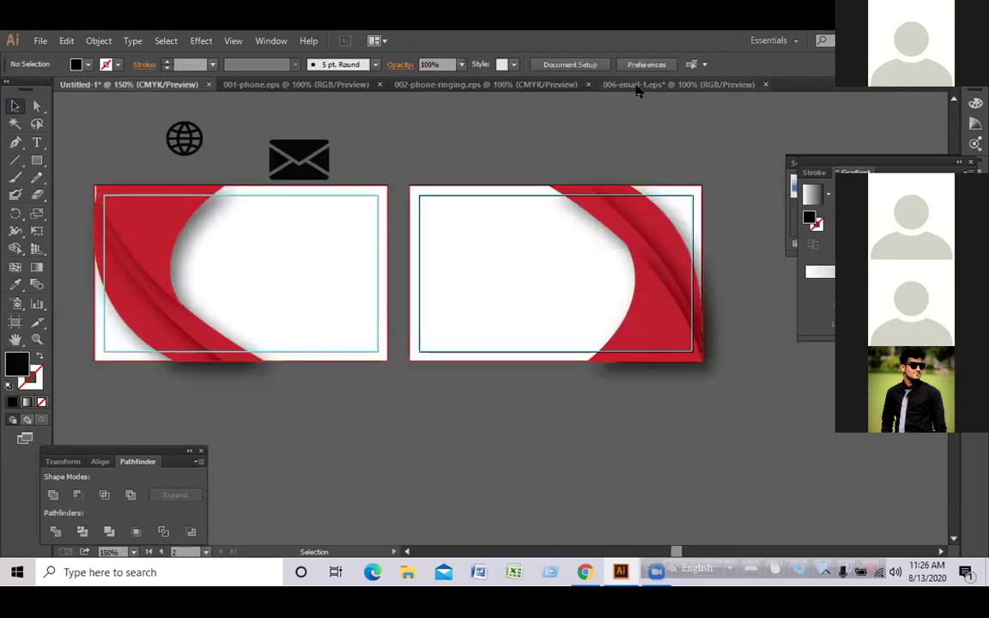
Shrink the ringing phone icon in 002-phone-ringing.eps and copy it into Untitled-1, above the cards beside the envelope
left_click(497, 85)
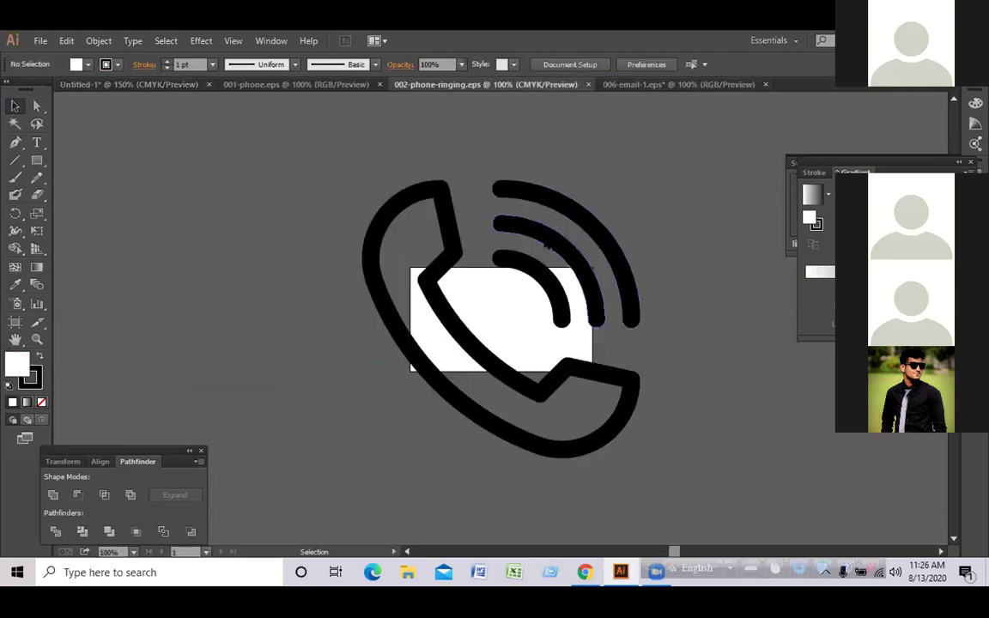
left_click(584, 333)
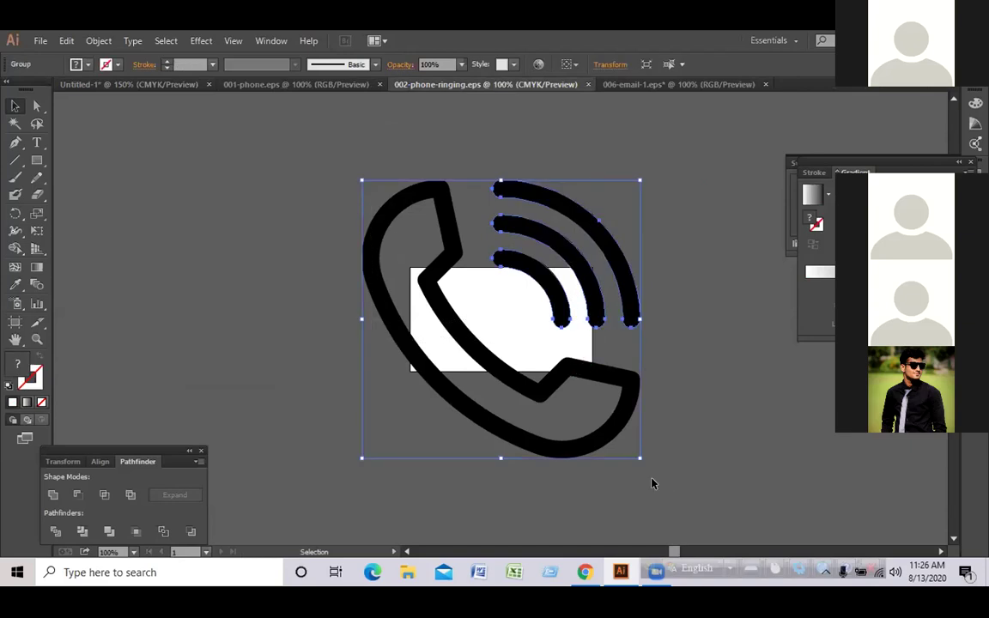
left_click_drag(638, 453, 400, 148)
left_click(480, 151)
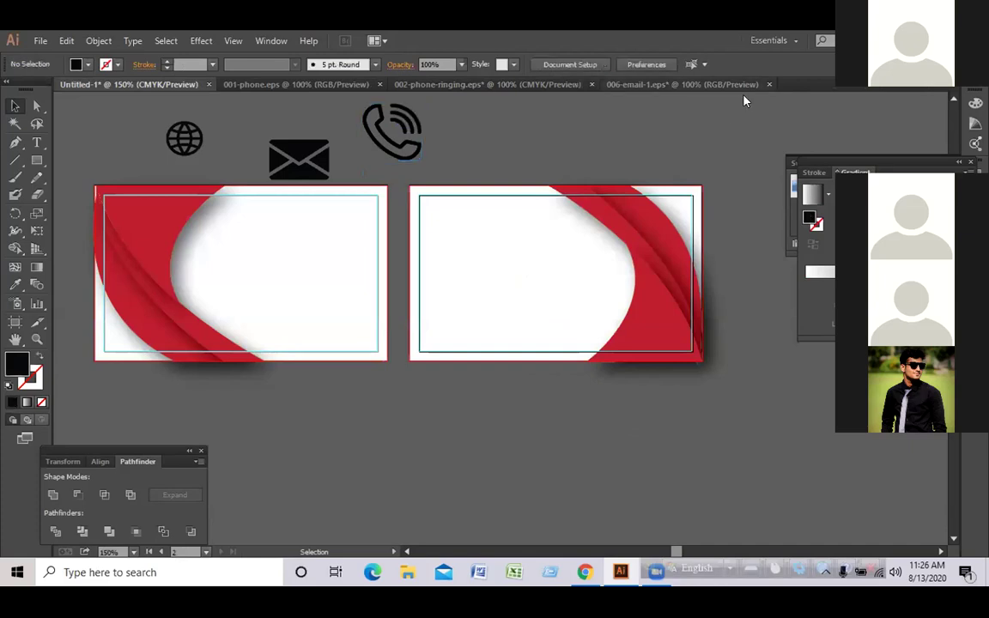
Close the 006-email-1.eps and 002-phone-ringing.eps documents without saving their changes
left_click(729, 84)
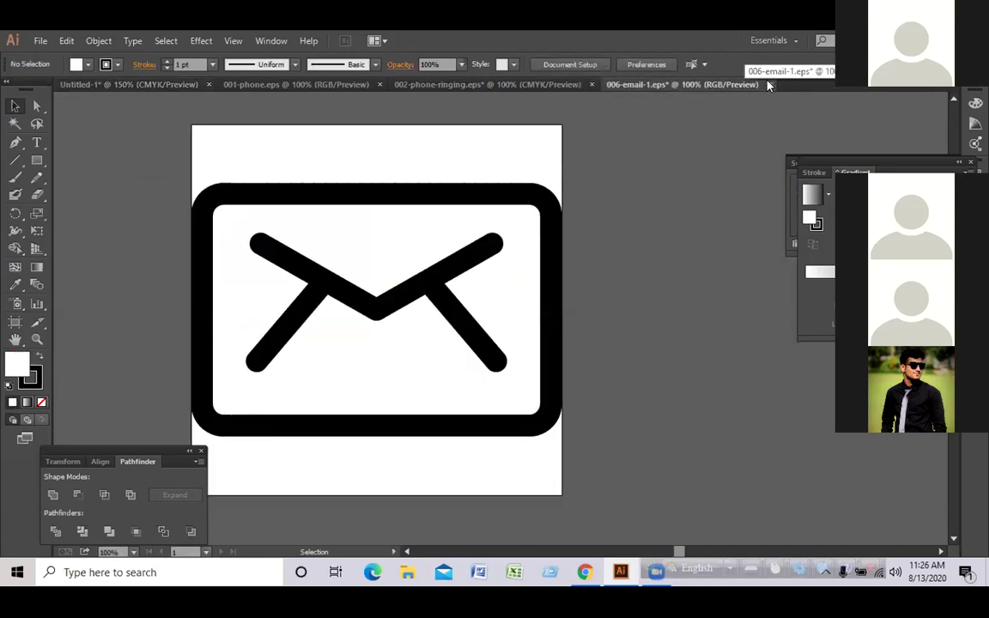
left_click(769, 84)
left_click(568, 319)
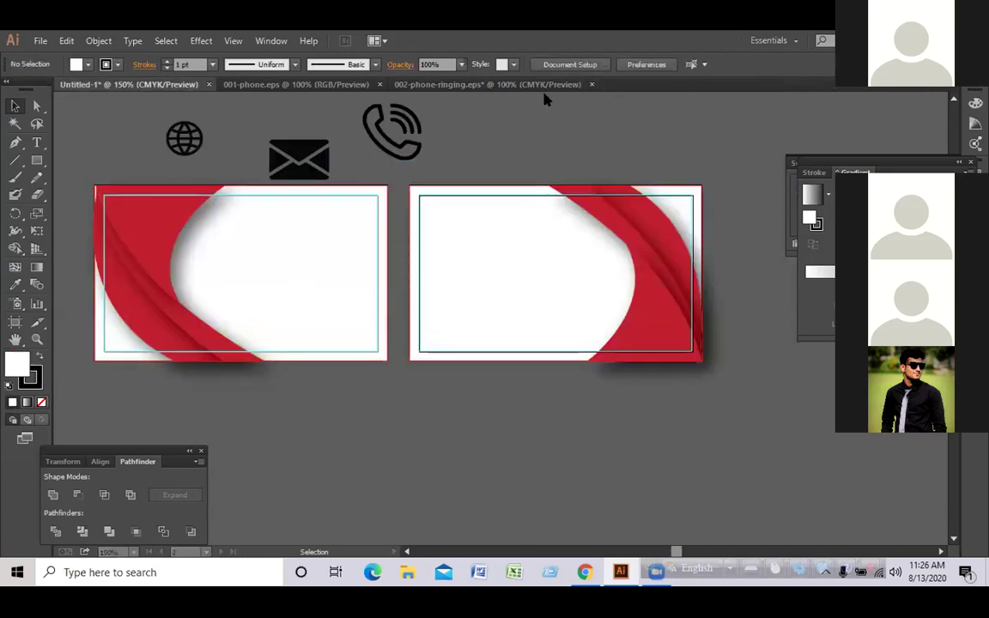
left_click(479, 86)
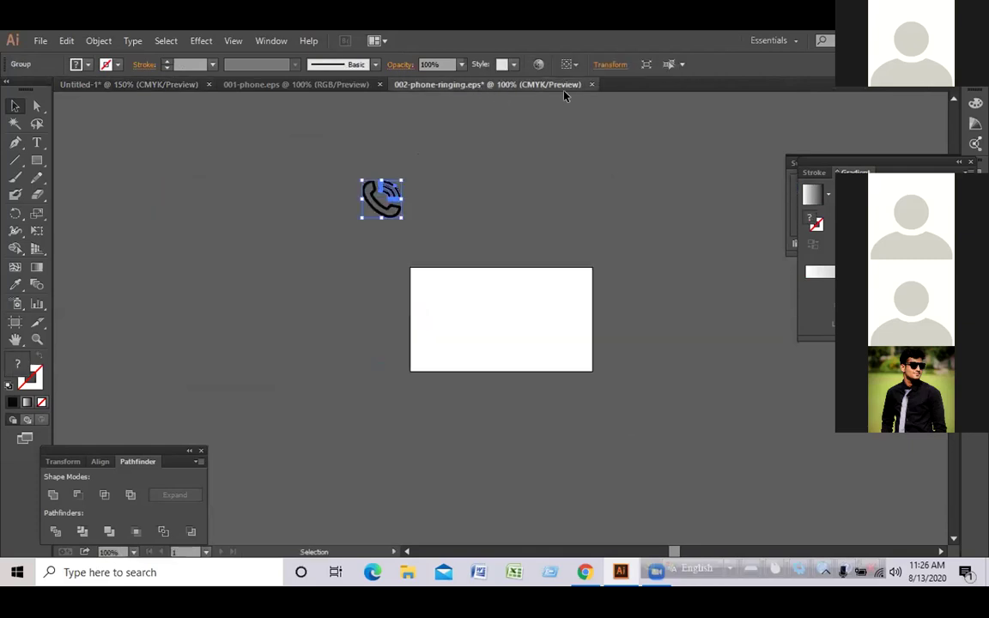
left_click(592, 85)
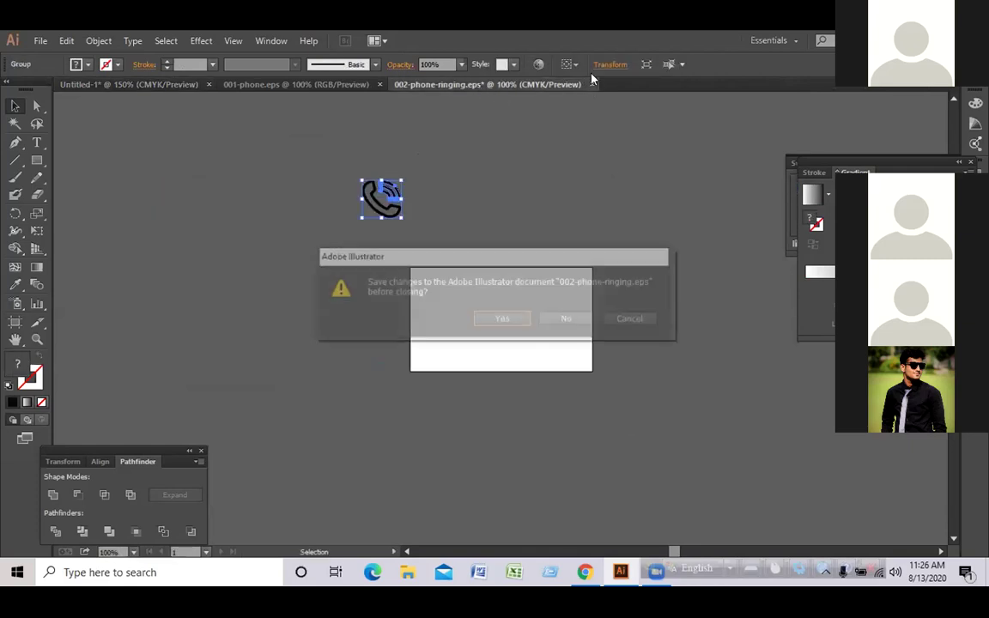
left_click(567, 323)
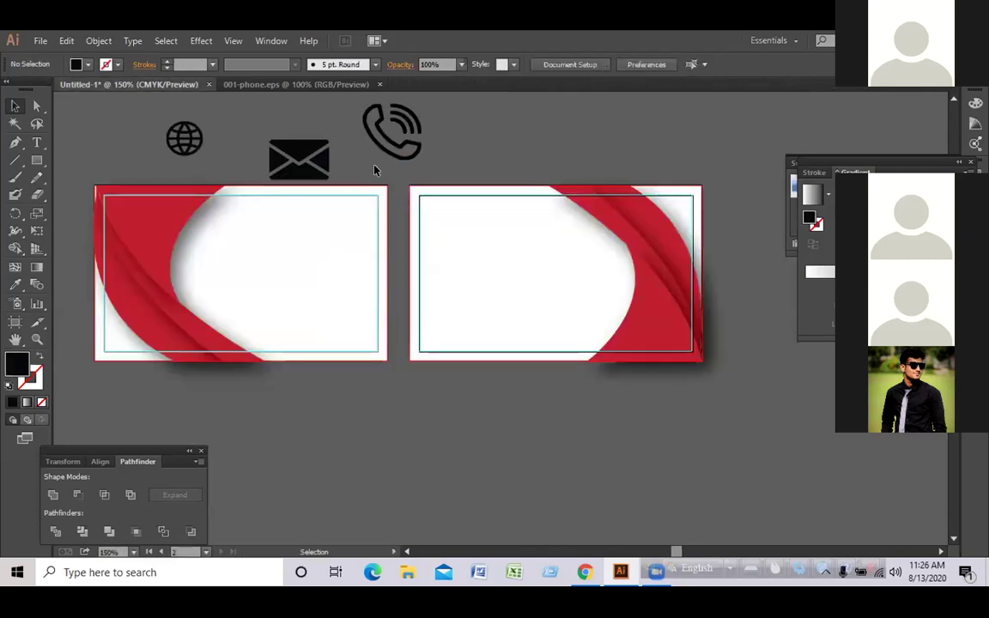
Check the icon in 001-phone.eps and look through the icon collection and Downloads folders for a location icon
left_click(297, 86)
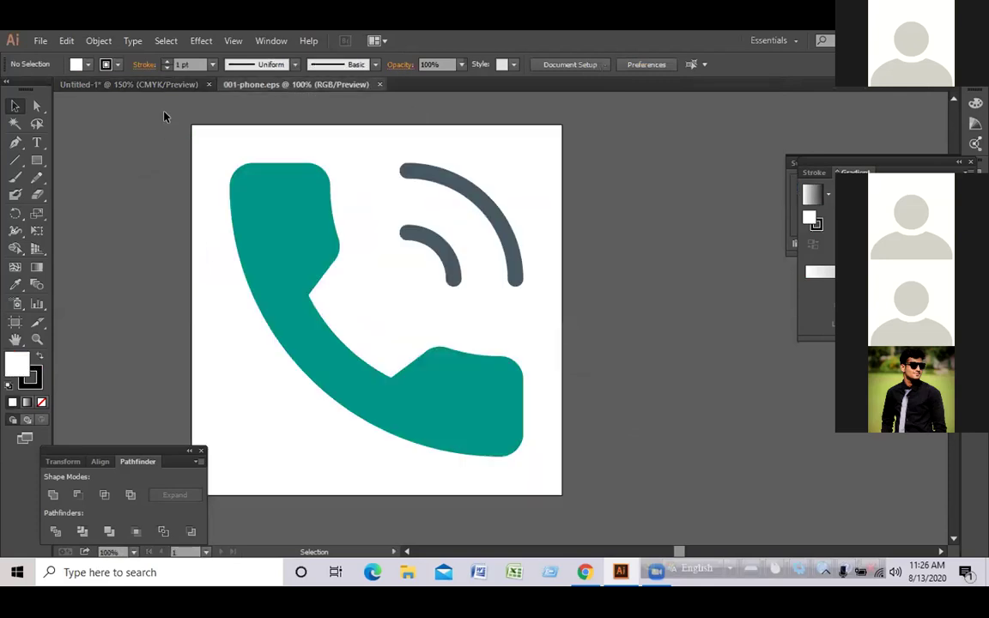
left_click(163, 84)
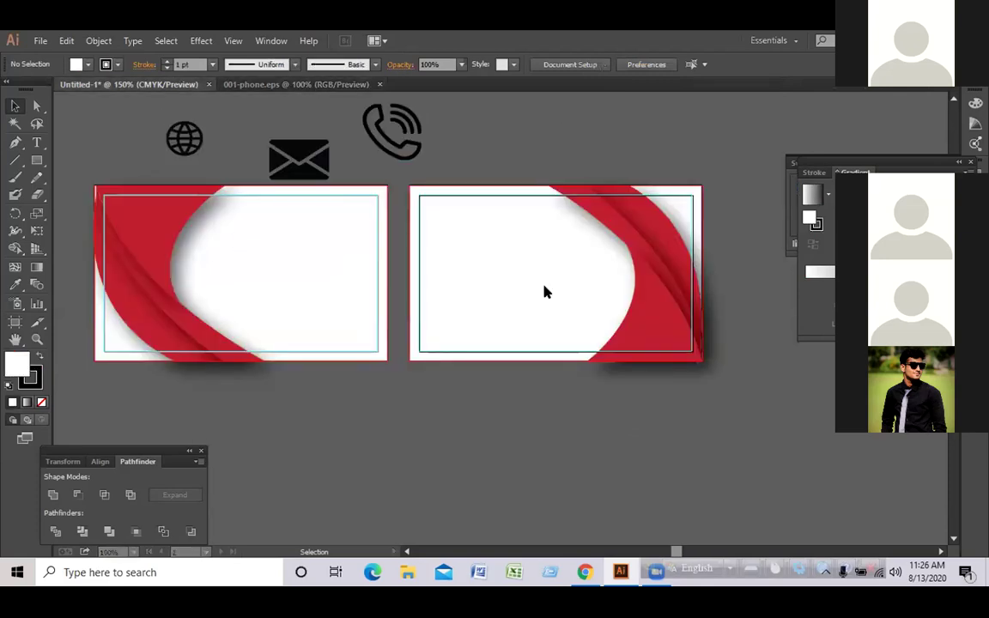
left_click(41, 41)
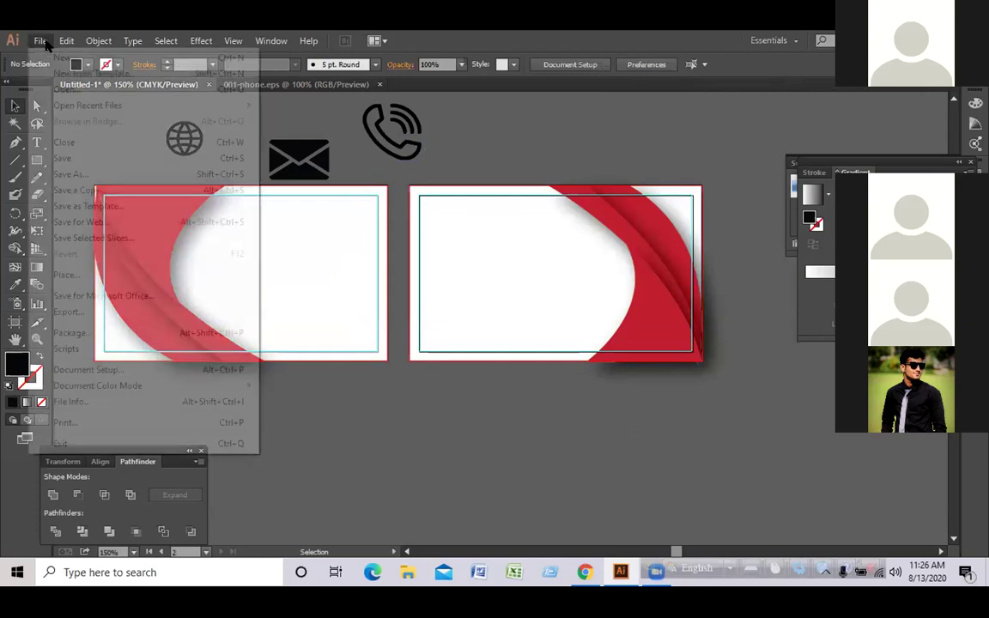
left_click(61, 95)
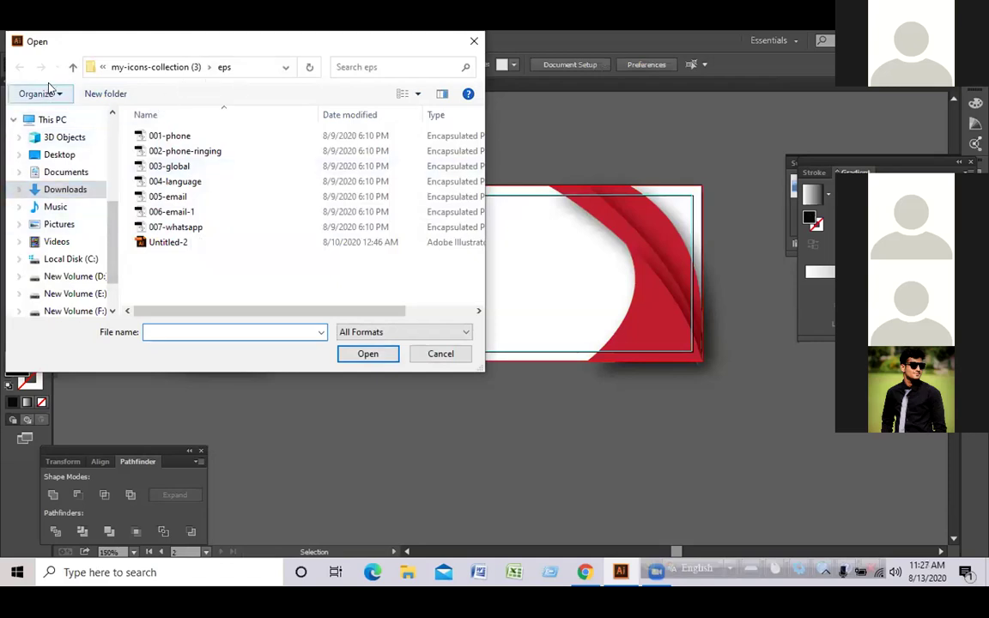
left_click(128, 67)
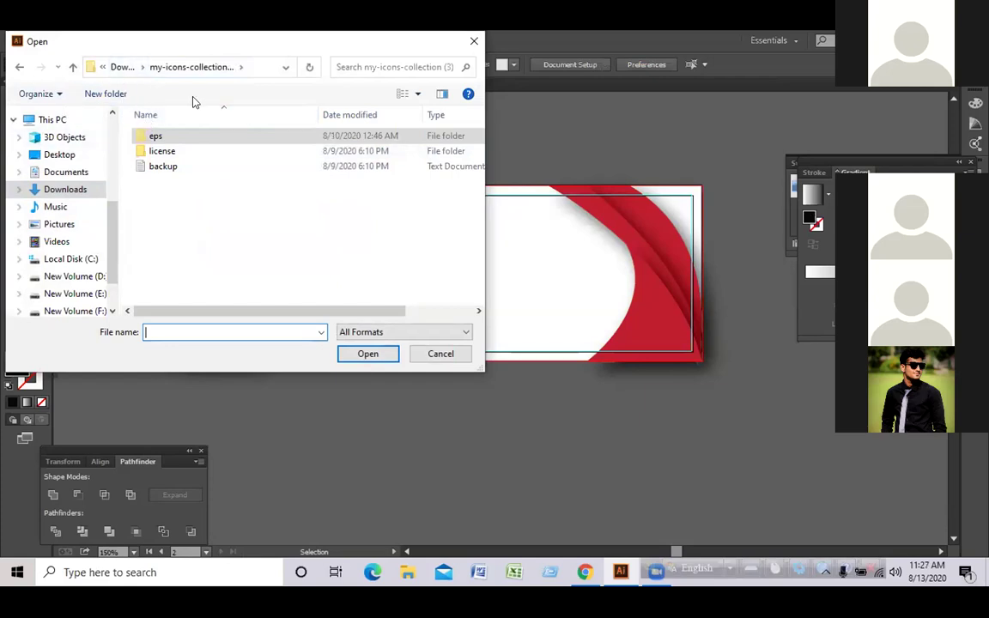
left_click(20, 67)
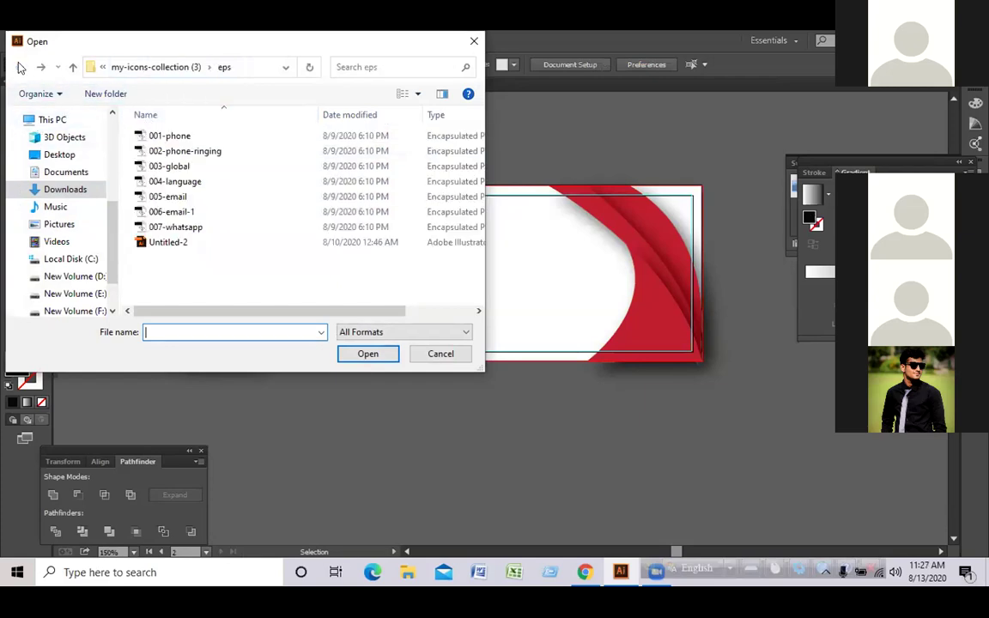
left_click(77, 190)
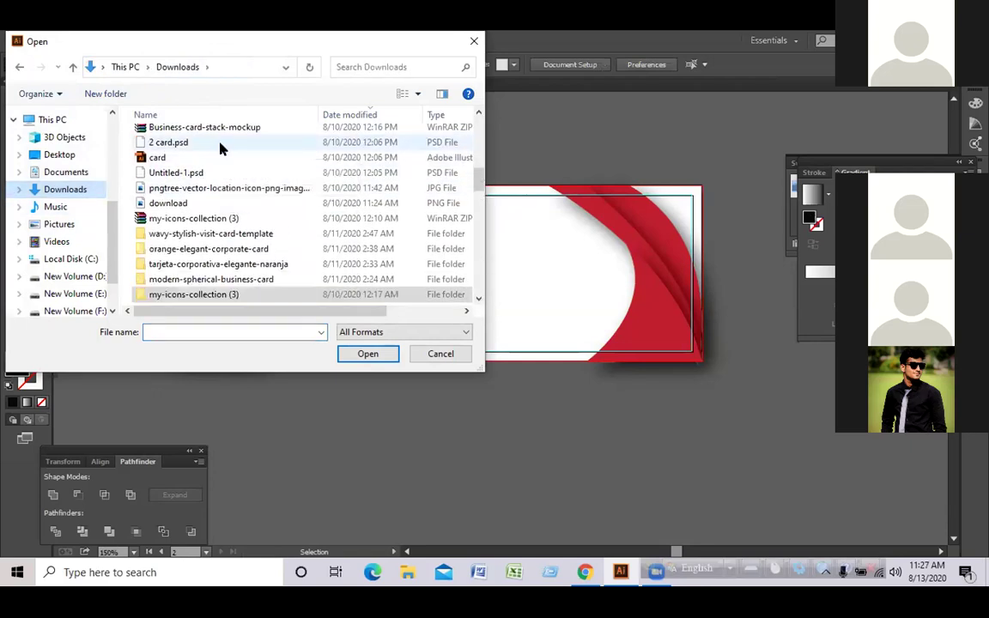
scroll(220, 153, "up", 2)
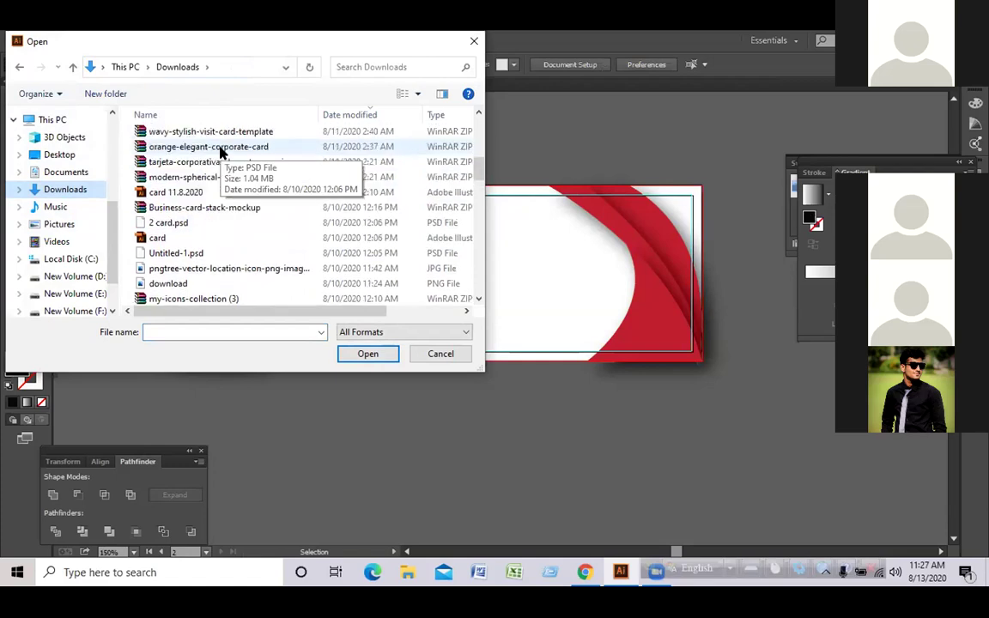
left_click_drag(482, 168, 483, 125)
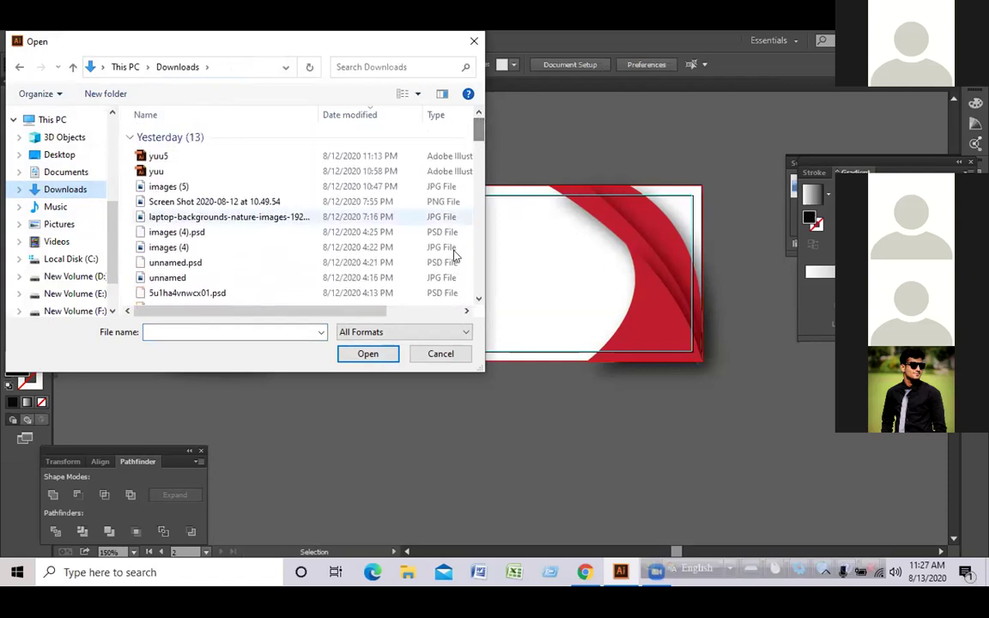
left_click(441, 354)
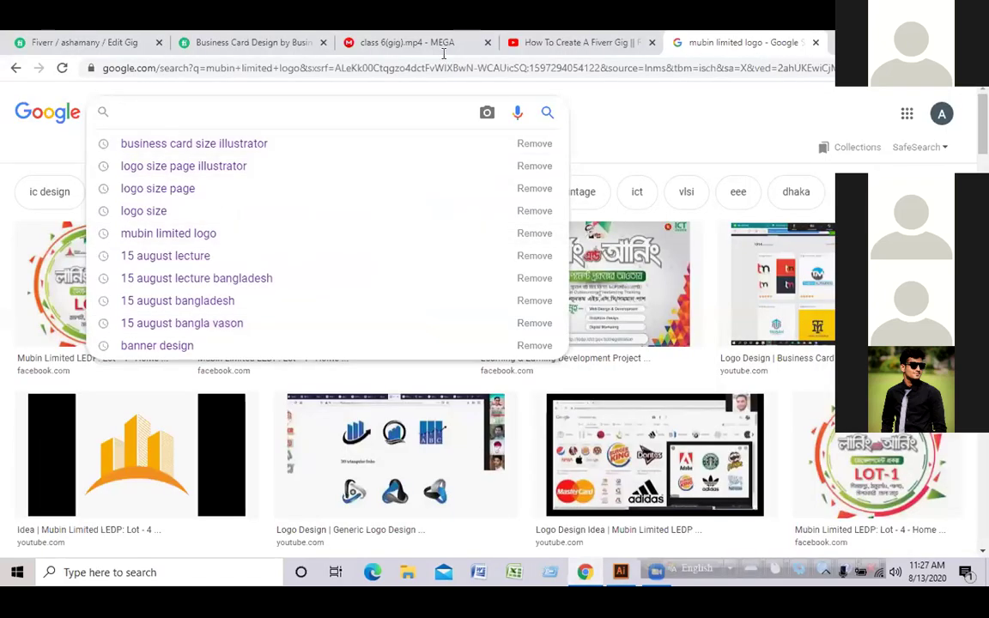
Switch to Chrome and search Google Images for "location icon png" in a new tab, replacing the old logo search
key("ctrl+w")
key("ctrl+t")
left_click(499, 68)
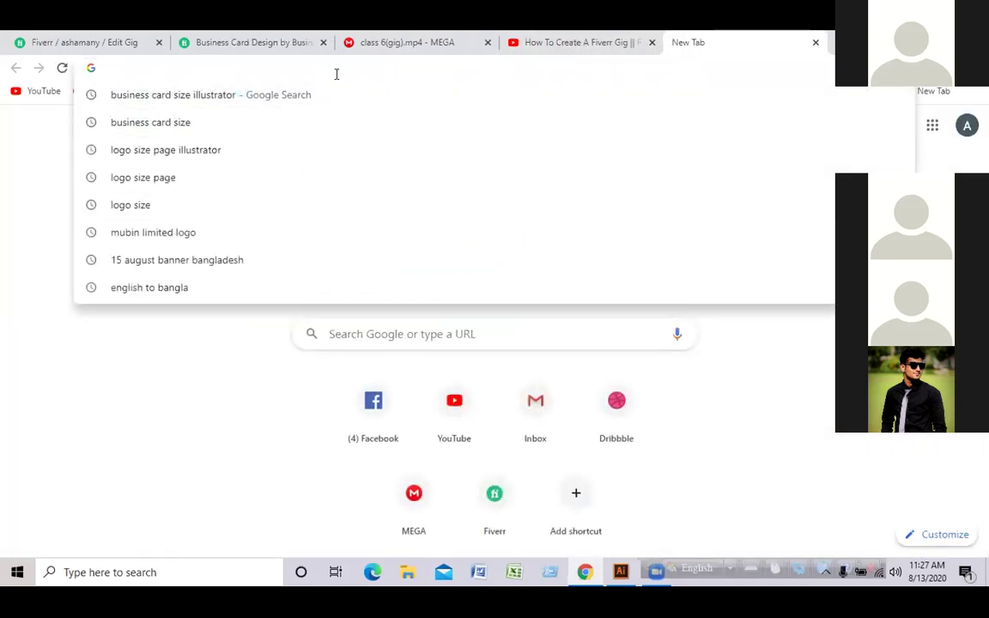
type("locati")
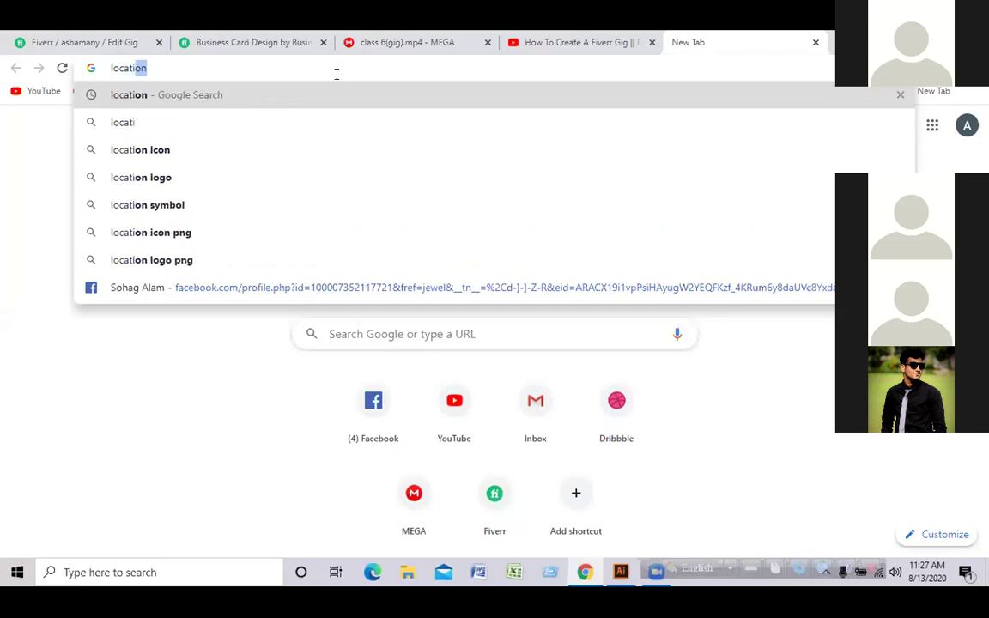
type("on")
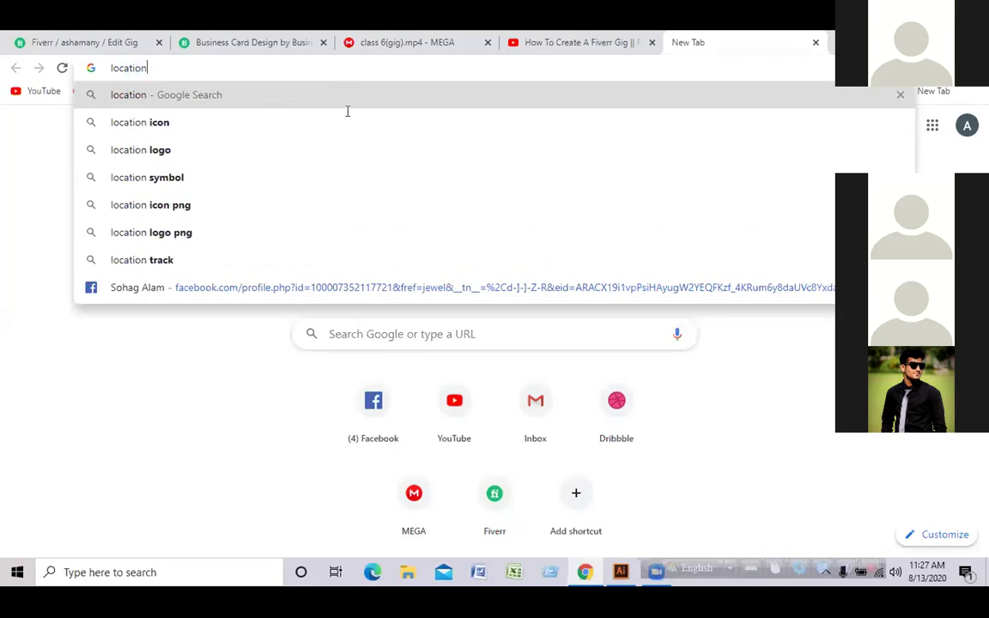
left_click(229, 208)
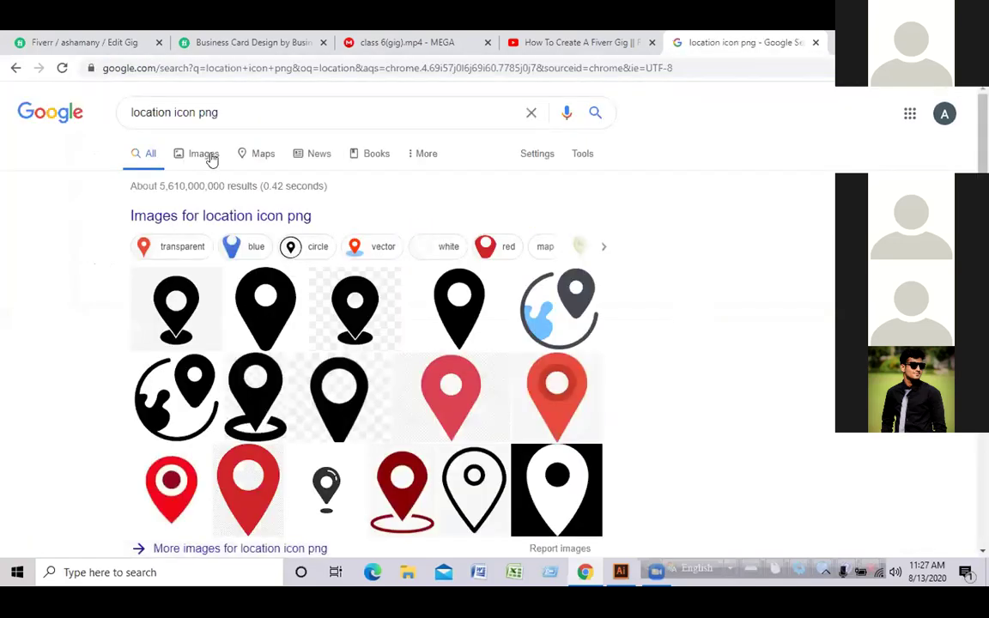
left_click(204, 155)
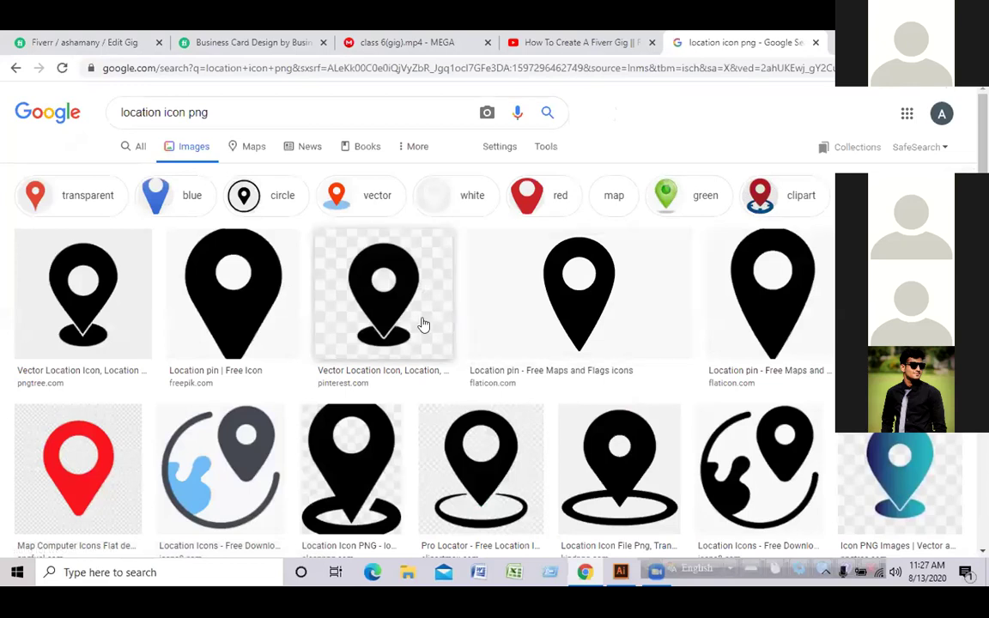
Save the black location pin with the oval base from the Pinterest result as a JPEG image in Downloads
left_click(418, 323)
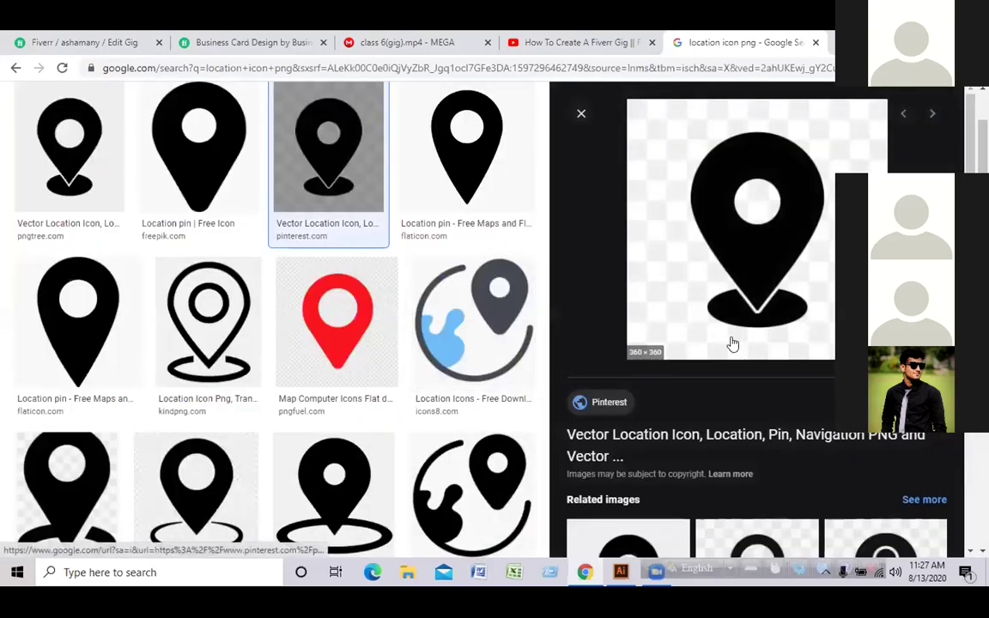
right_click(776, 248)
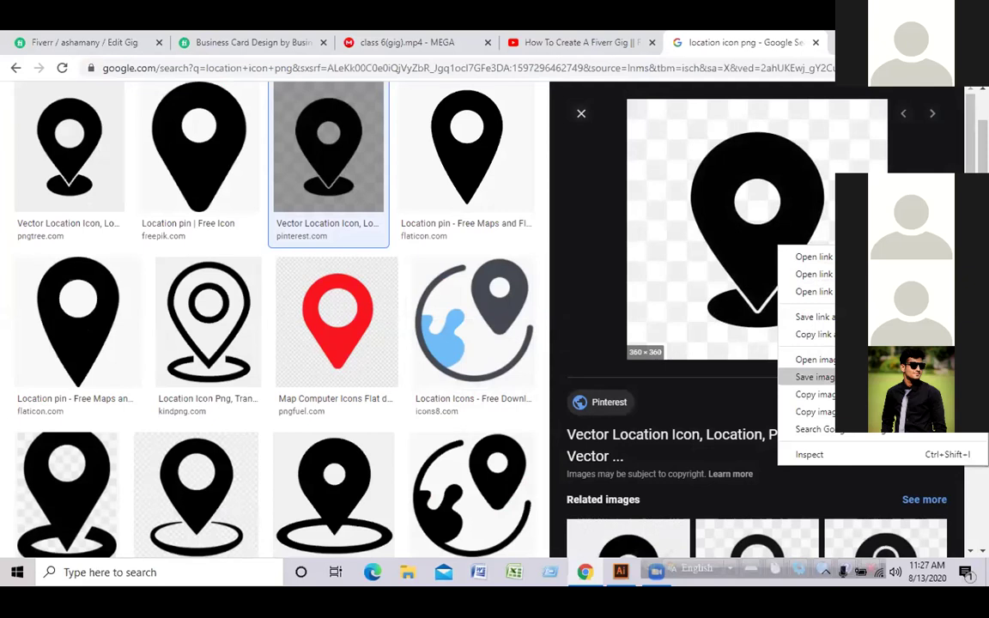
left_click(828, 377)
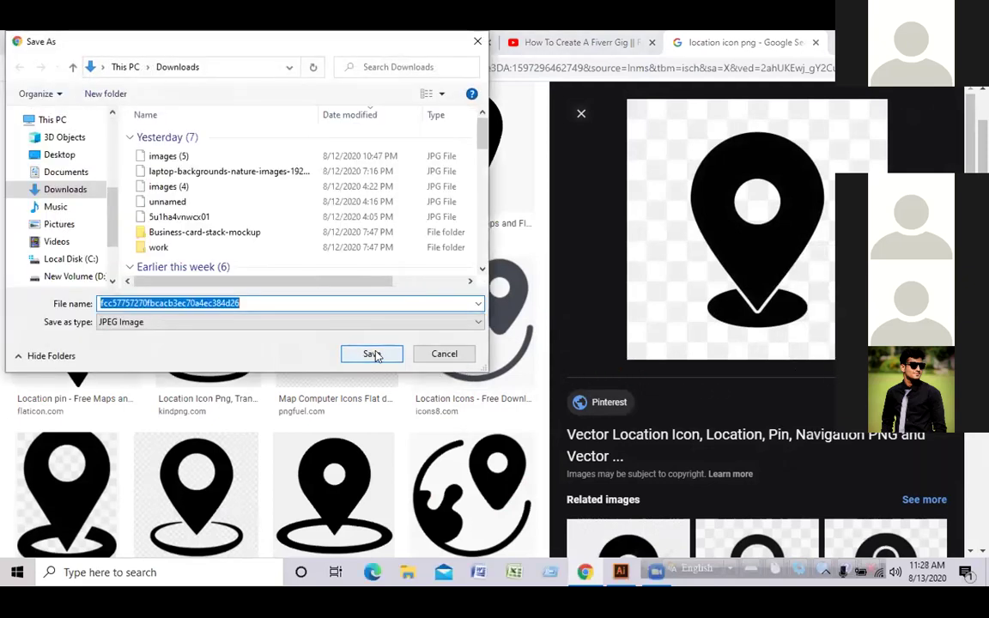
left_click(372, 354)
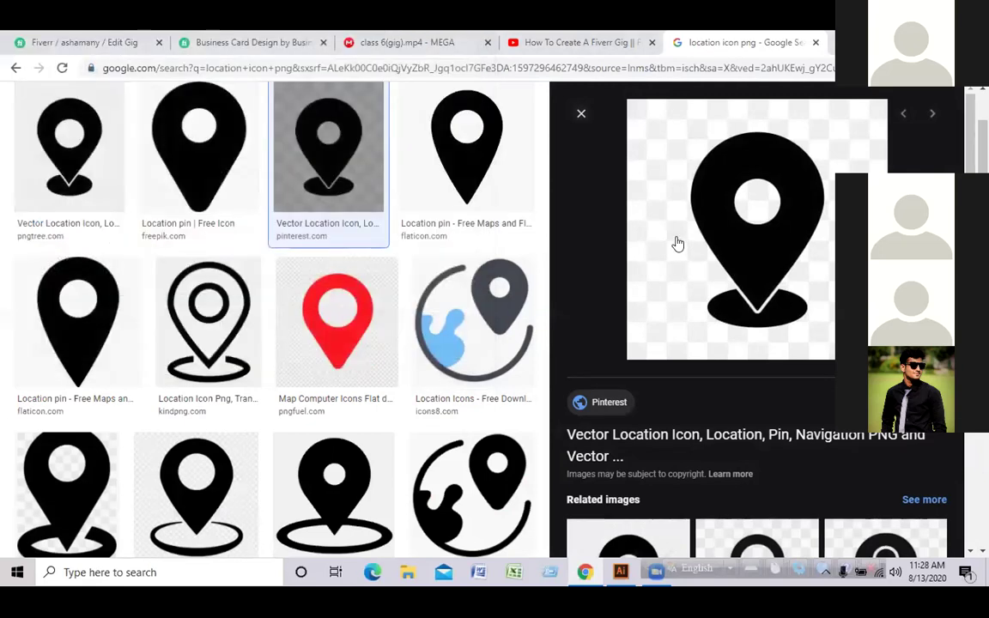
Switch to Illustrator, open the saved fcc57757270fbcacb3ec70a4ec384d26.jpg from Downloads, and select the location pin image
key("alt+Tab")
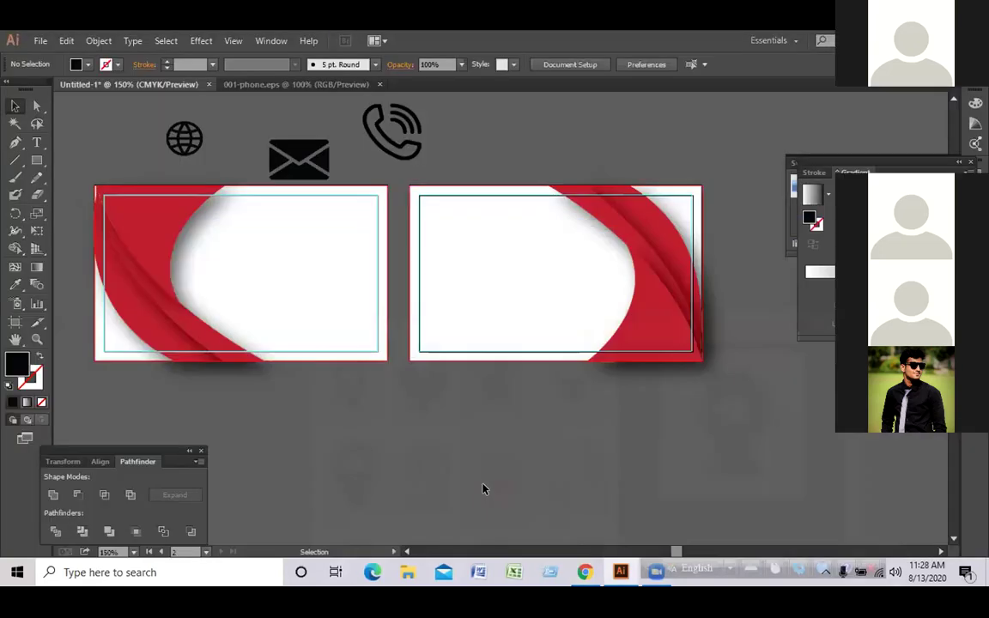
left_click(40, 40)
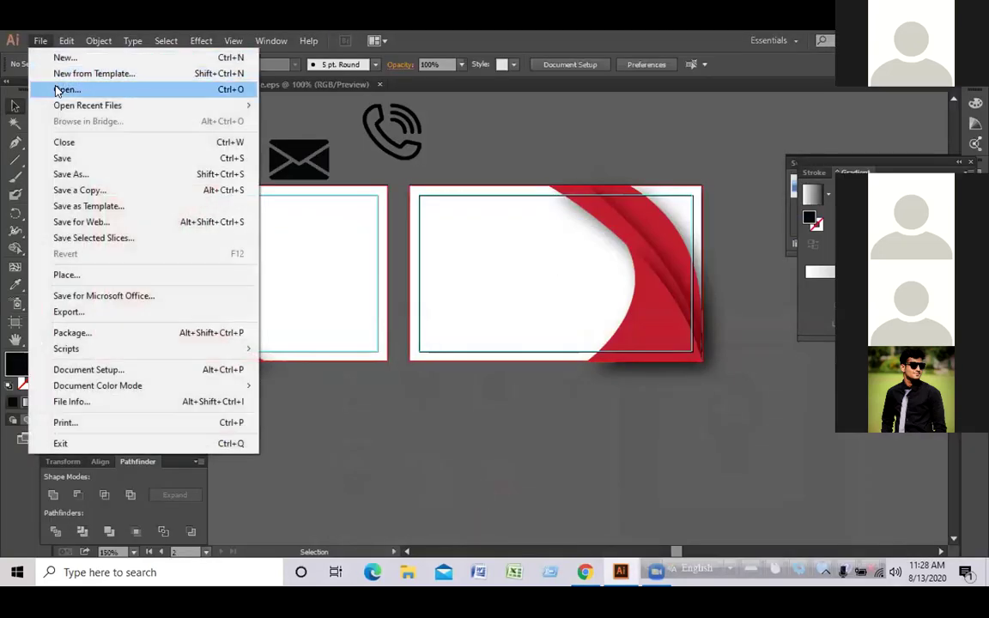
left_click(94, 89)
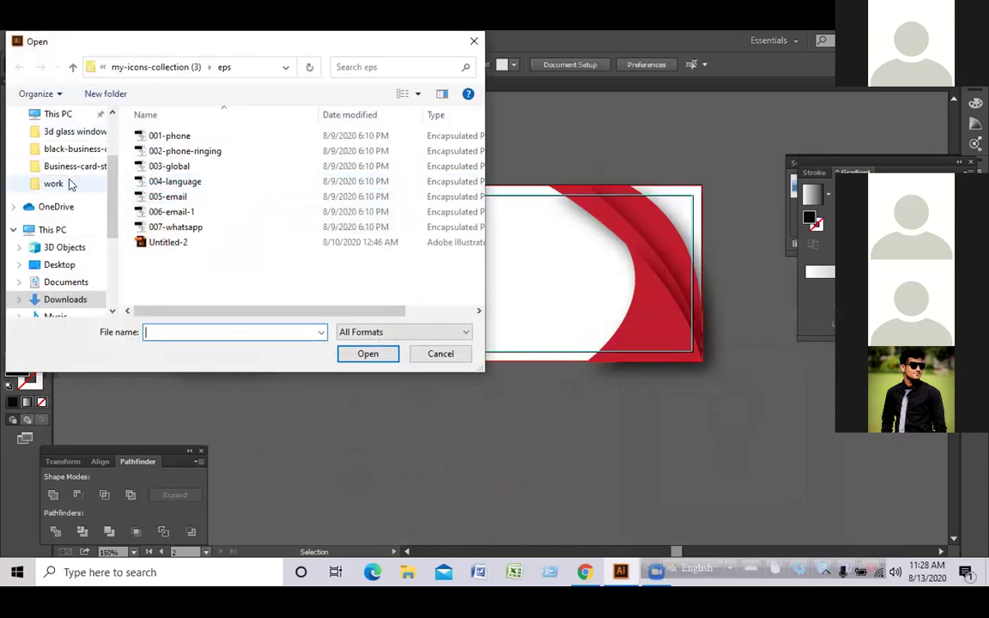
scroll(111, 175, "up", 3)
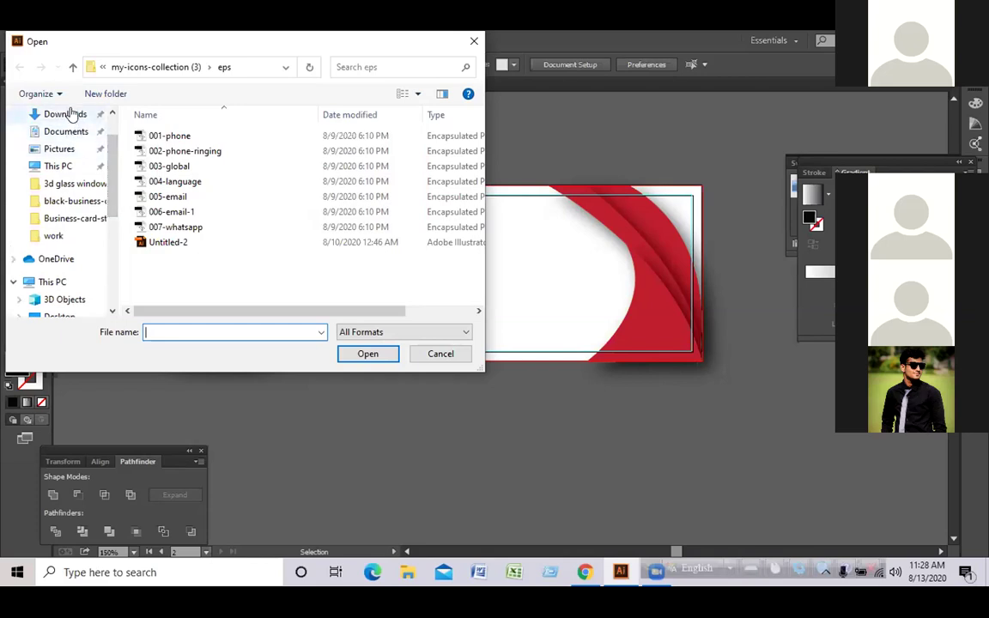
left_click(71, 114)
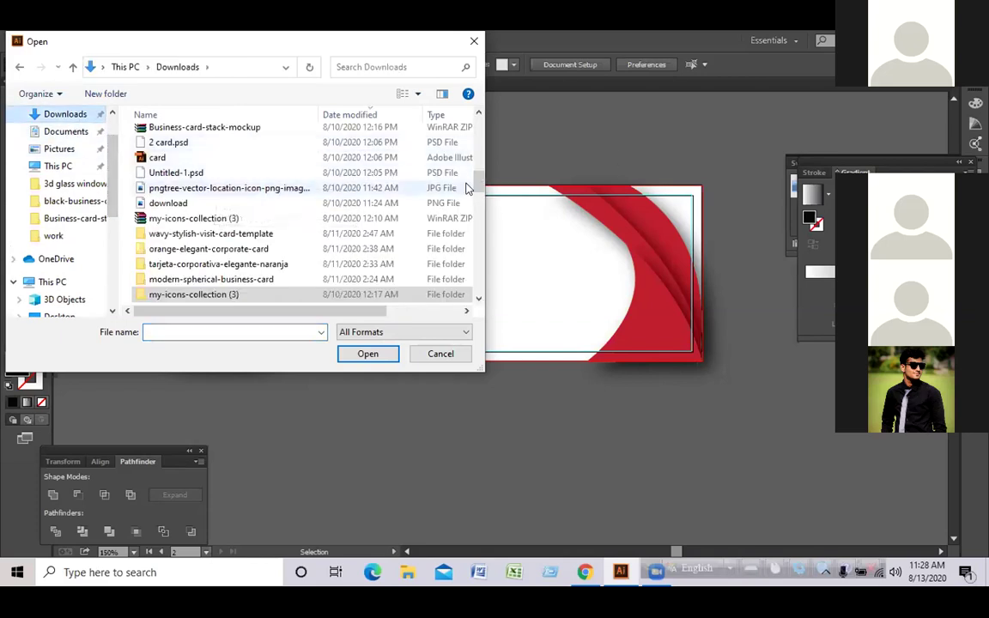
left_click_drag(479, 186, 481, 117)
left_click(218, 155)
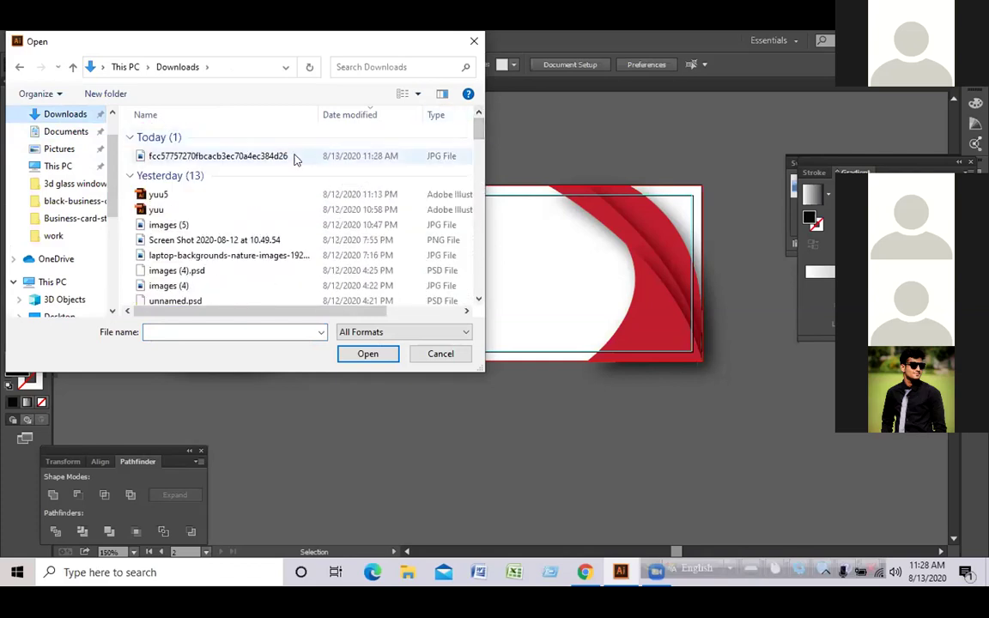
left_click(367, 354)
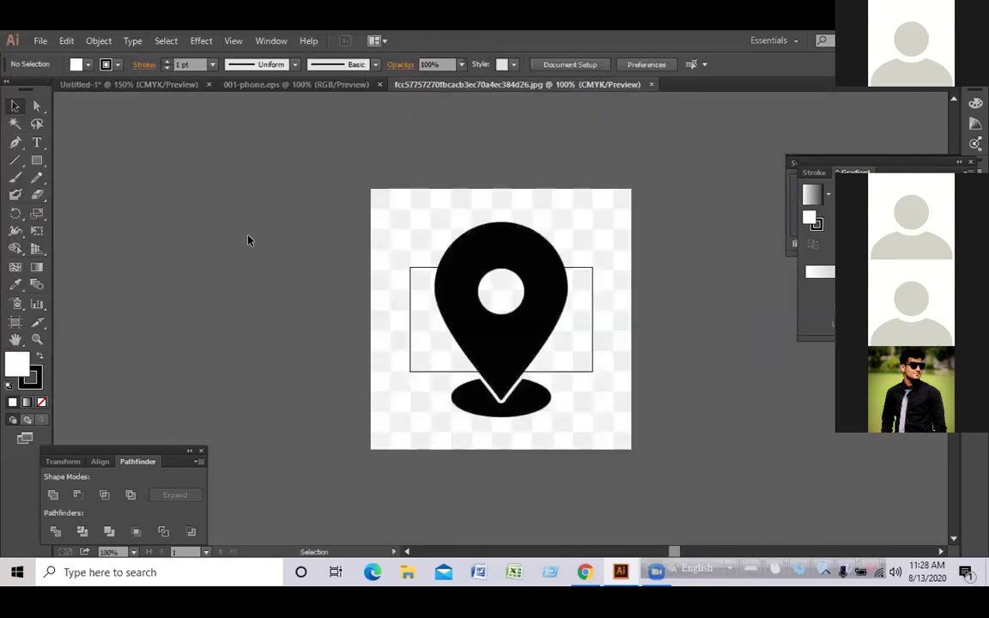
left_click(495, 312)
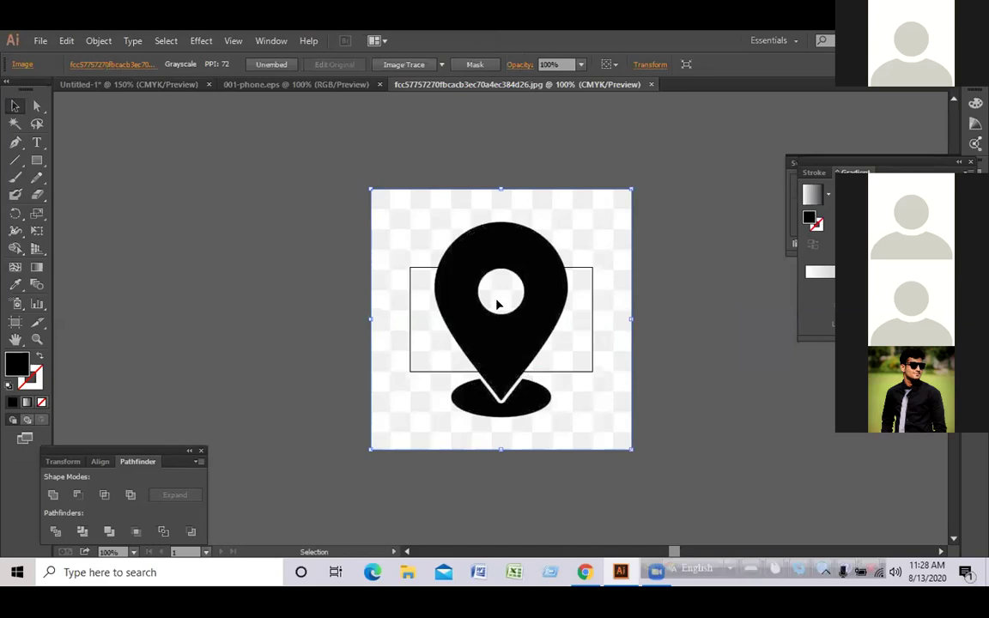
Image Trace and expand the location pin image, and bring its main pin shape into the Untitled-1 card document
left_click(418, 63)
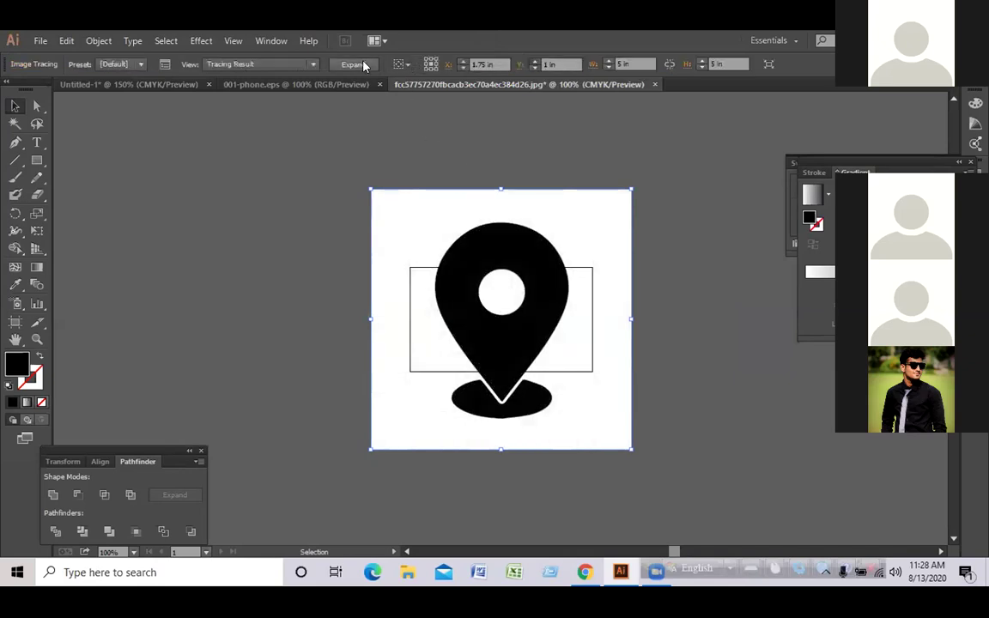
left_click(353, 63)
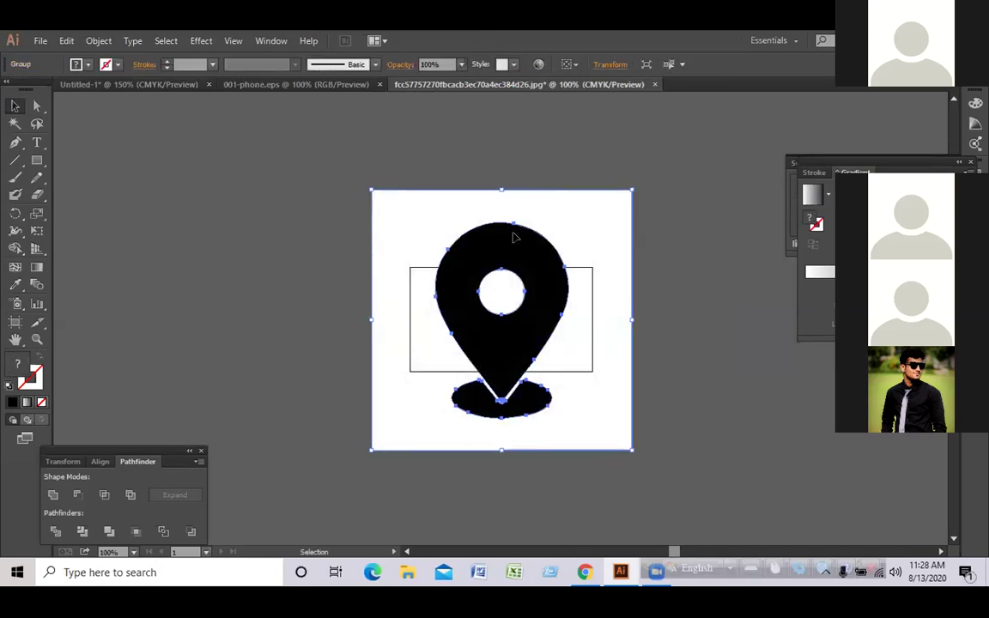
double_click(539, 313)
mouse_move(508, 294)
left_mouse_down()
mouse_move(495, 276)
mouse_move(230, 177)
mouse_move(178, 80)
left_mouse_up()
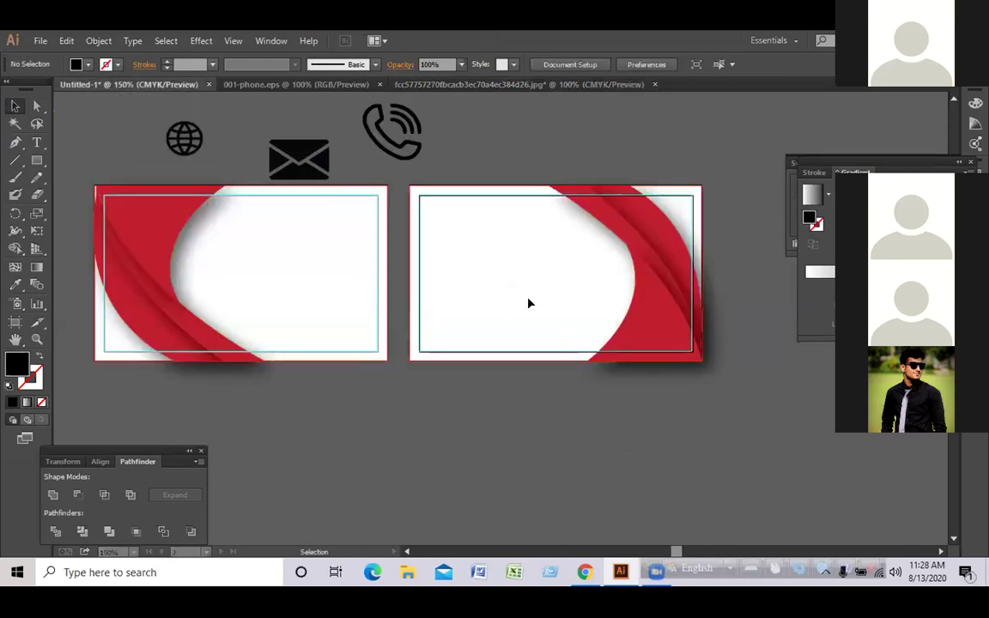
left_click_drag(529, 302, 528, 301)
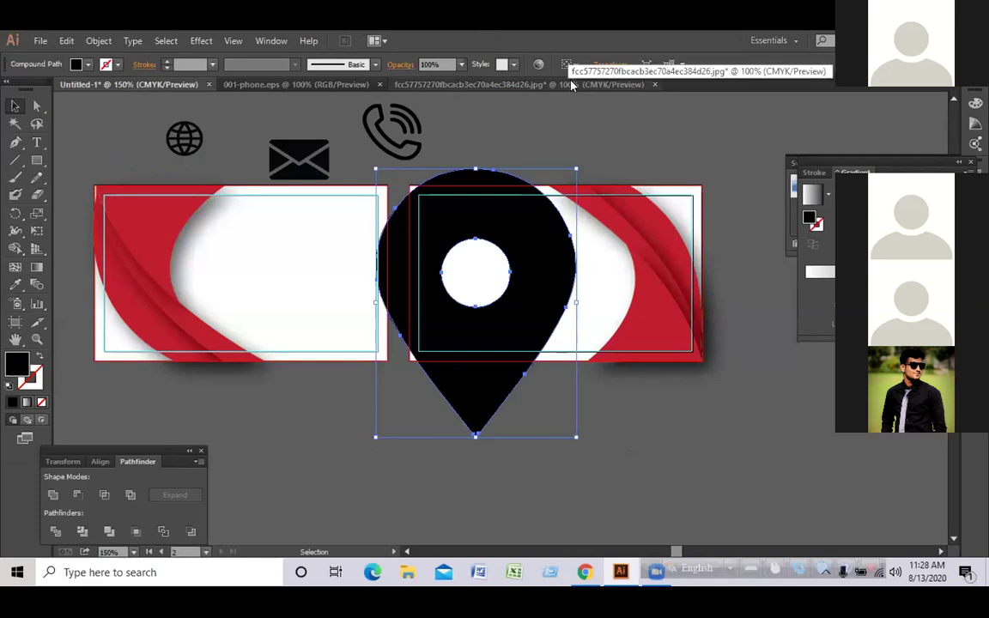
Bring the oval base from the traced location image into Untitled-1 and place it beneath the pin's tip
left_click(567, 136)
left_click(575, 84)
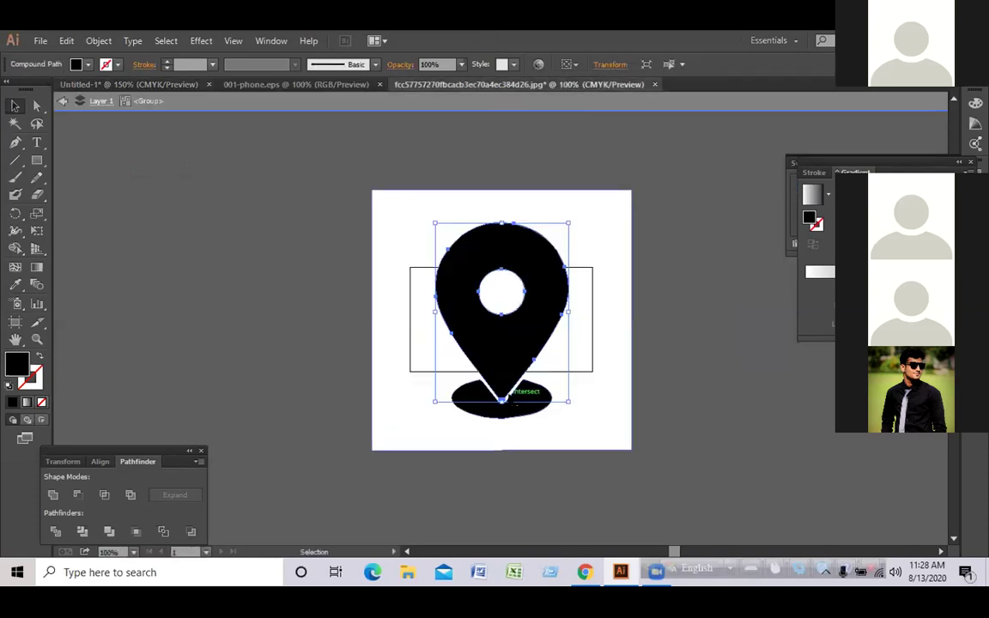
double_click(508, 413)
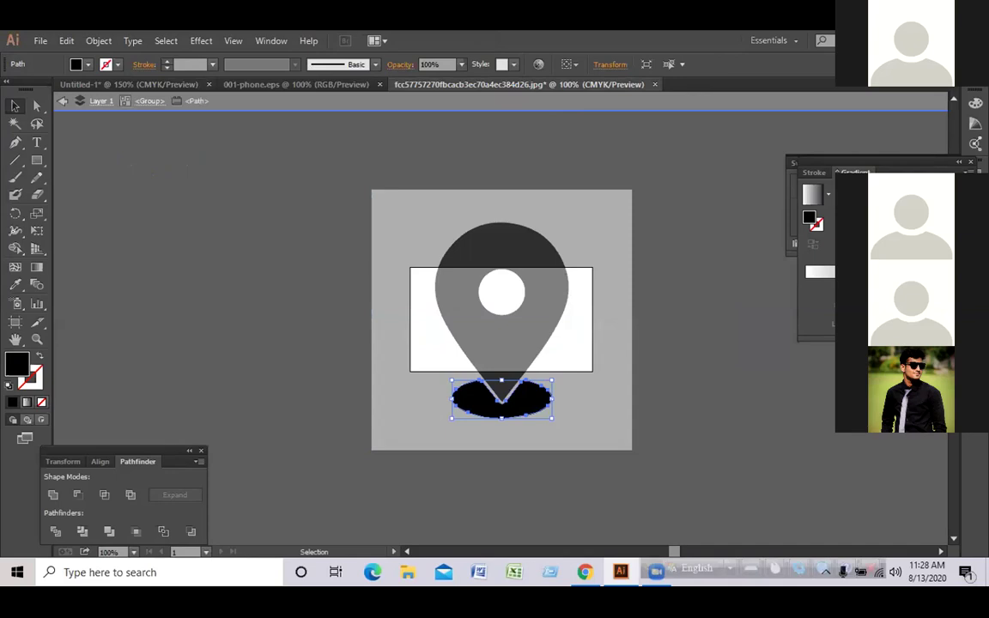
left_click(199, 89)
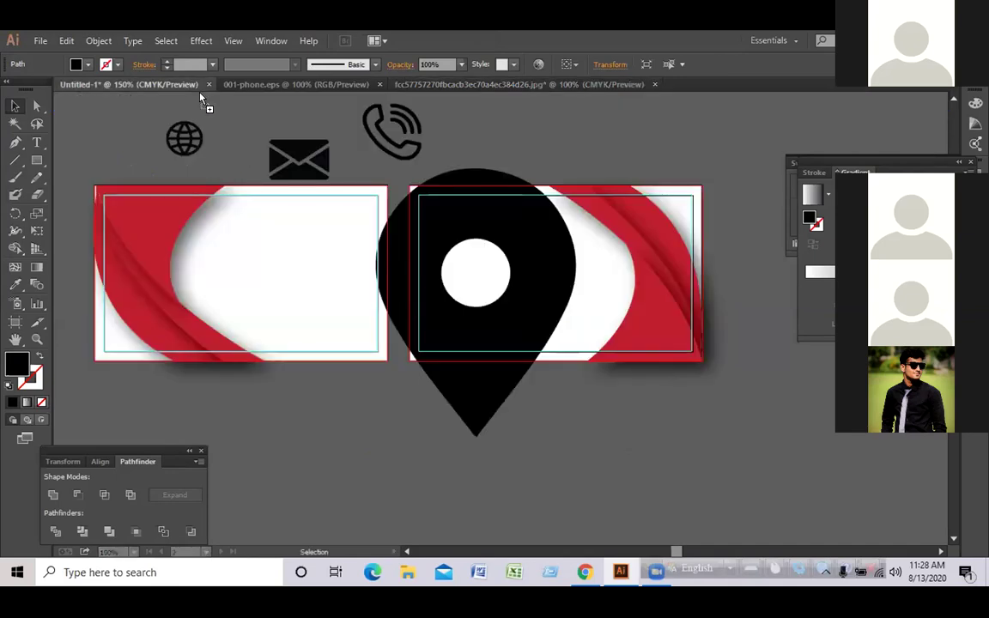
key("ctrl+v")
mouse_move(480, 454)
left_mouse_down()
mouse_move(516, 467)
mouse_move(490, 460)
mouse_move(475, 438)
left_mouse_up()
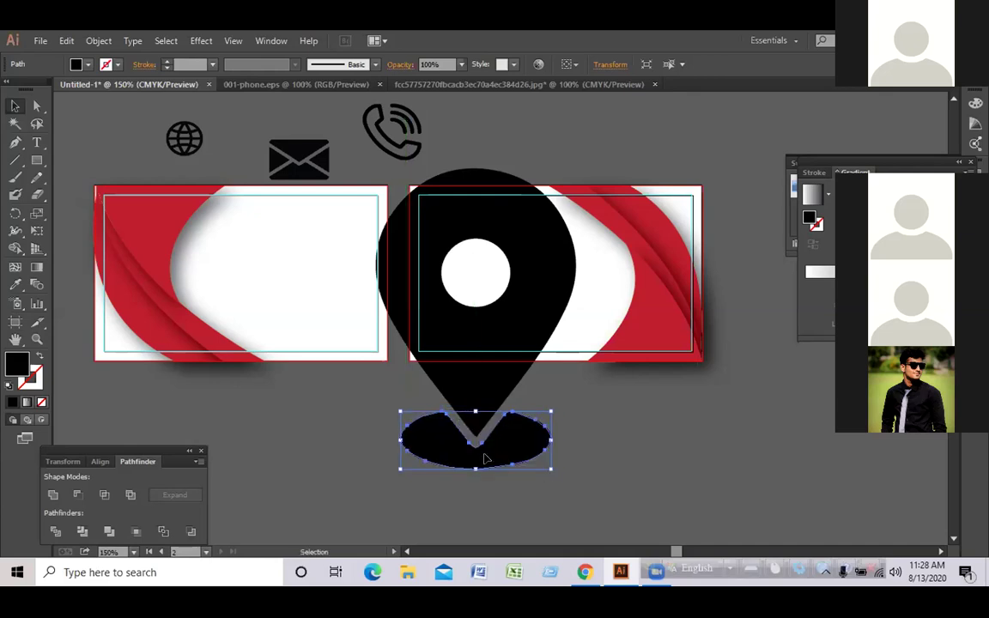
Nudge the oval base slightly upward to tighten the gap around the pin's tip
left_click(592, 442)
left_click(522, 450)
key("Up")
key("Up")
key("Up")
key("Up")
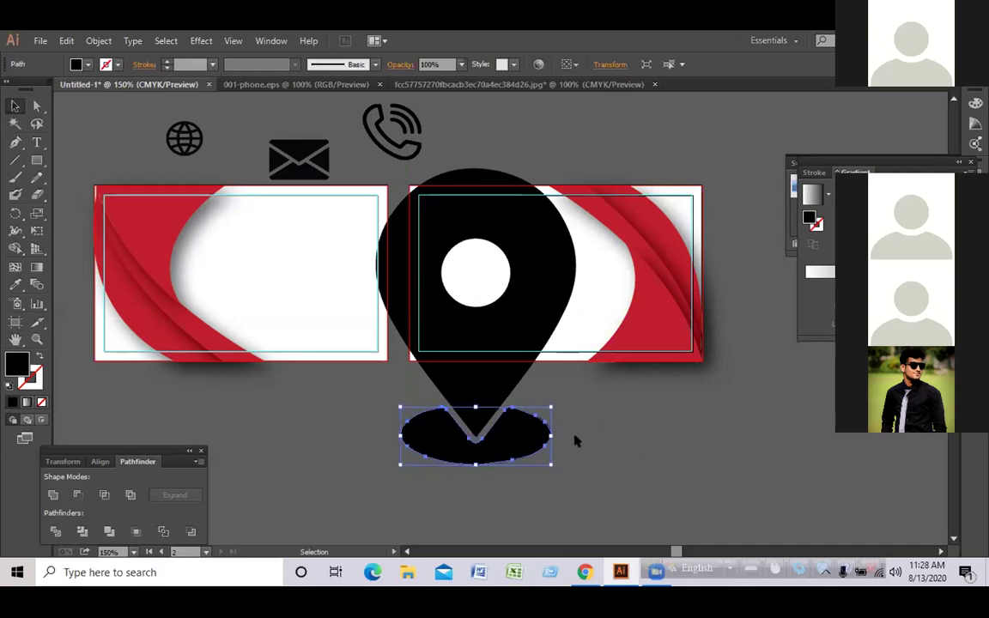
Scale the pin and its oval base down together to small icon size and place them above the second card
left_click(478, 402, "shift")
left_click_drag(577, 462, 488, 137)
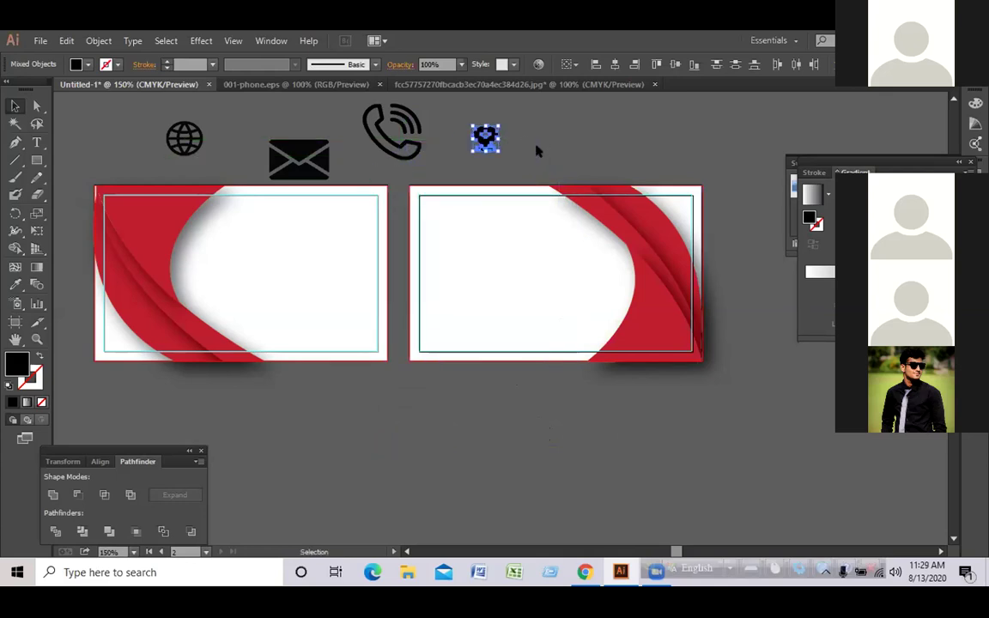
left_click(565, 154)
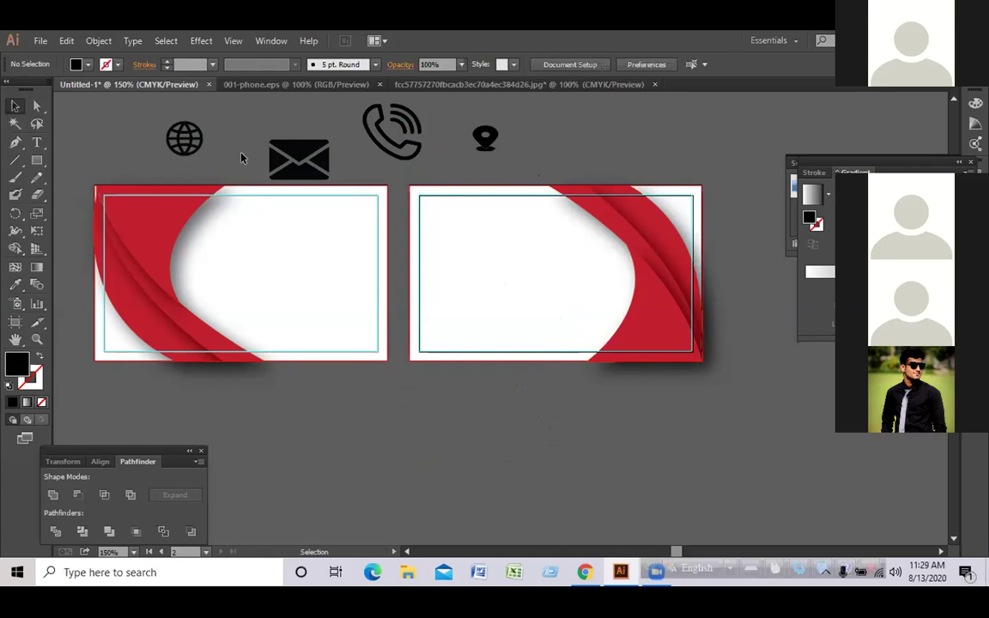
Scale the phone icon above the cards down to about half its size
left_click(406, 144)
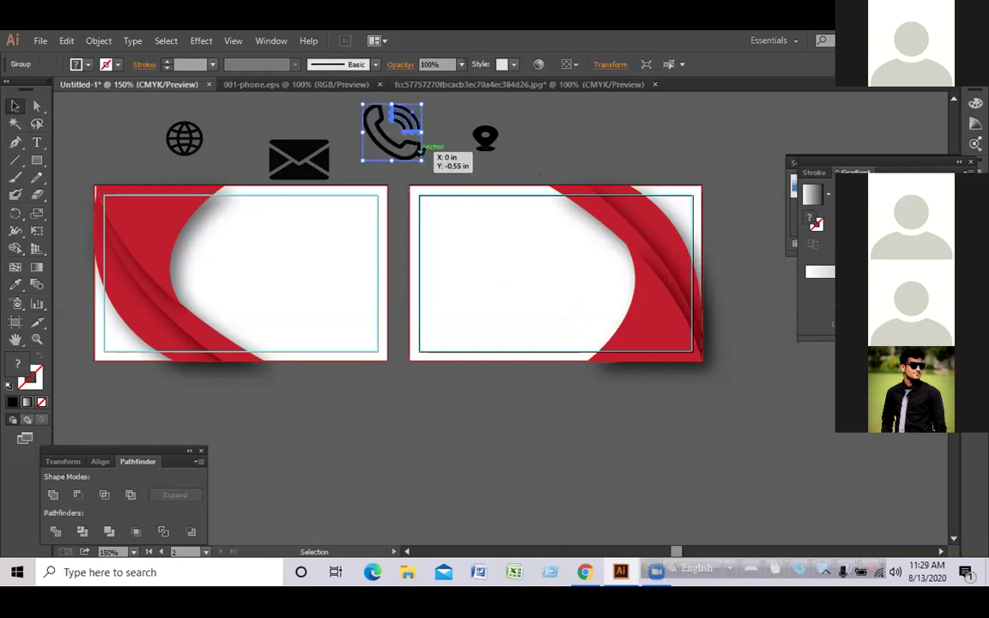
left_click_drag(420, 159, 392, 132)
left_click(421, 152)
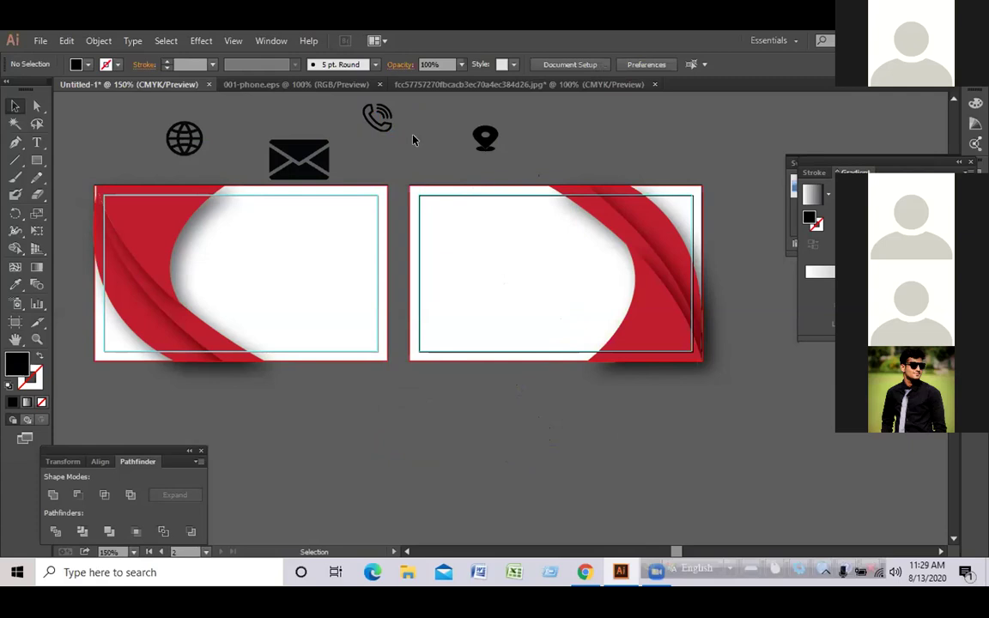
Draw a wide, low rectangle above the second card, beside the location pin, as a sizing guide for the icons
left_click(39, 41)
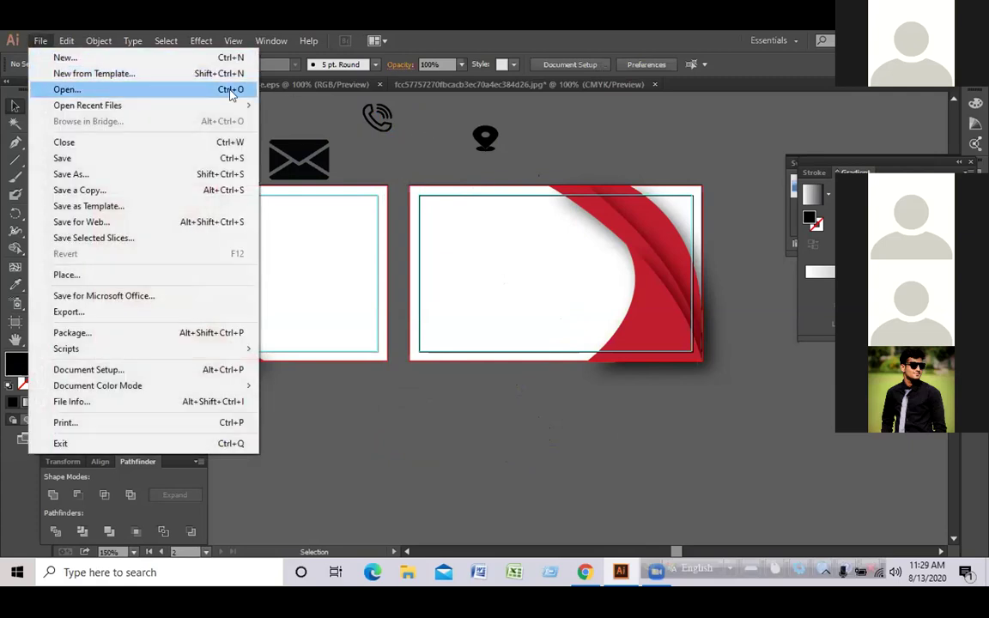
left_click(399, 123)
left_click(36, 161)
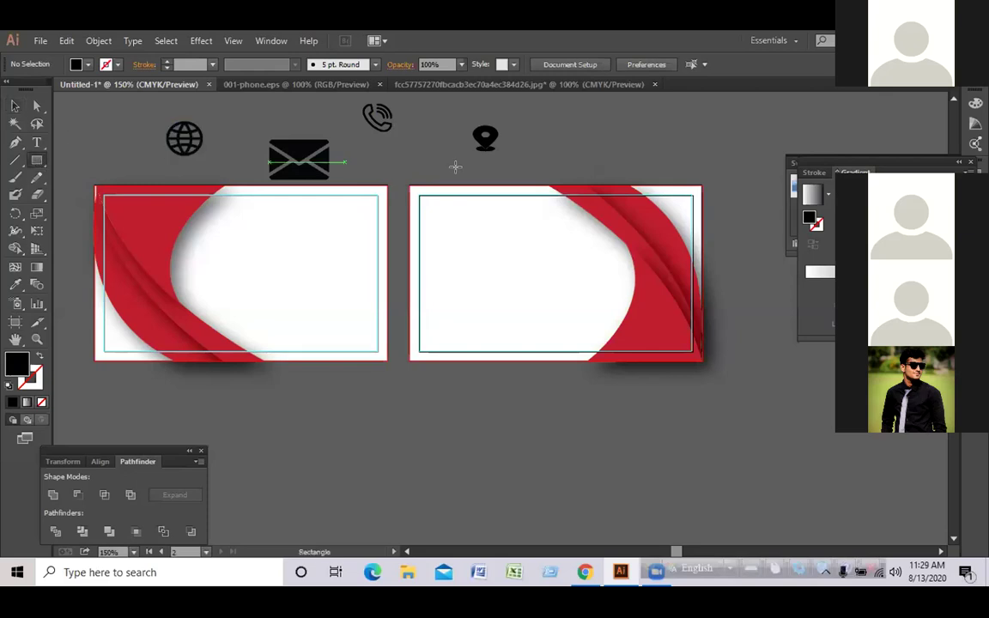
left_click_drag(526, 114, 721, 145)
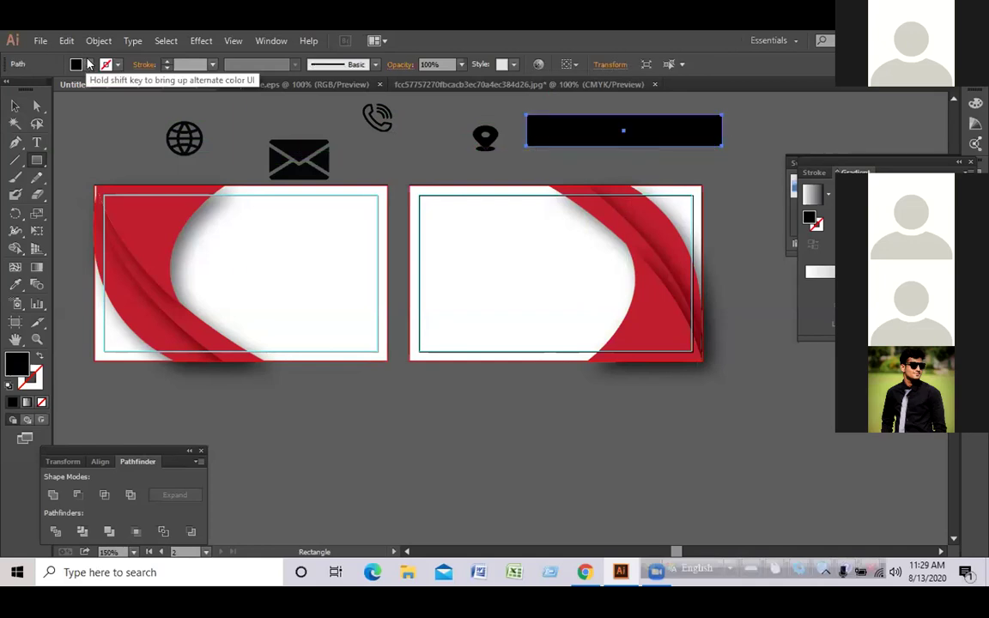
Set the guide rectangle to no fill with a red stroke
left_click(77, 64)
left_click(9, 88)
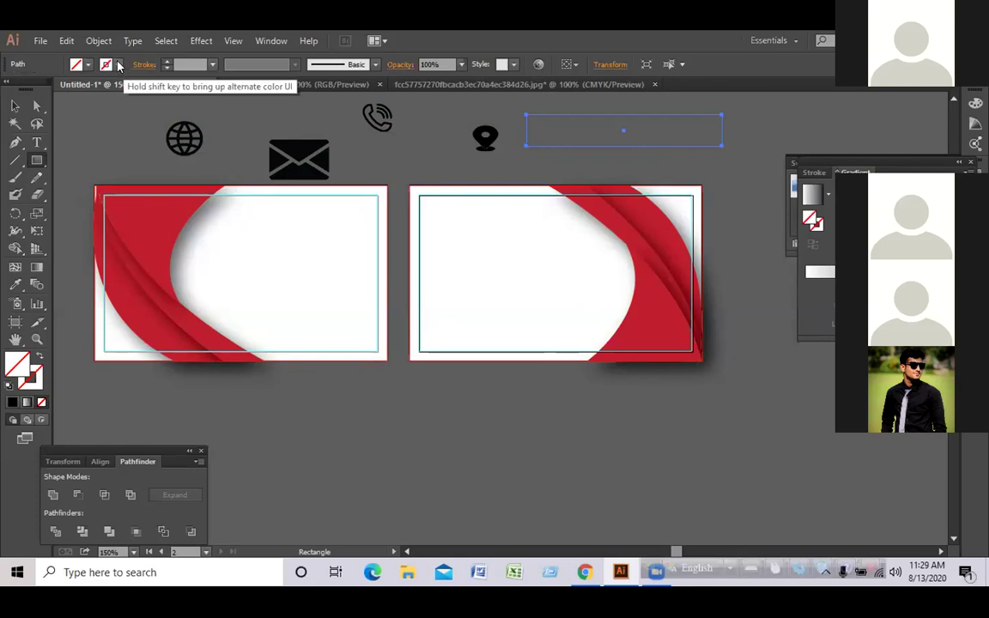
left_click(118, 64)
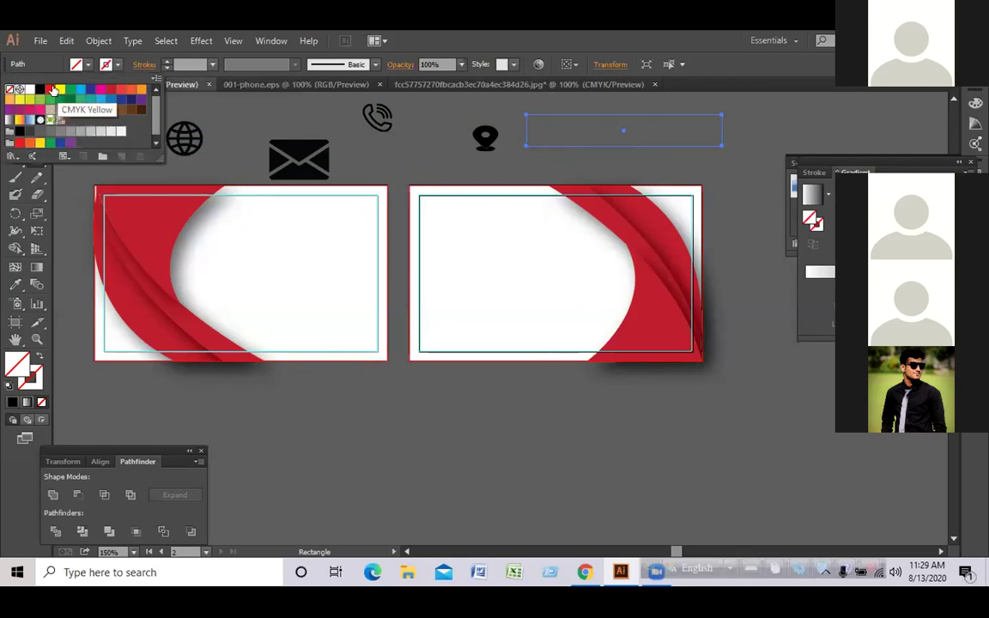
left_click(49, 90)
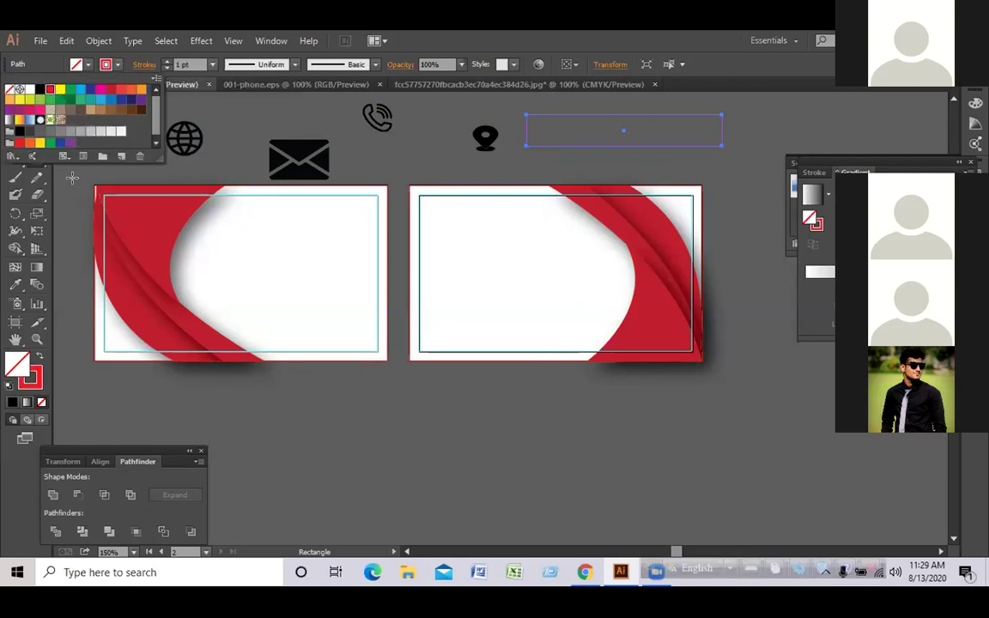
left_click(72, 177)
left_click(14, 106)
left_click(378, 148)
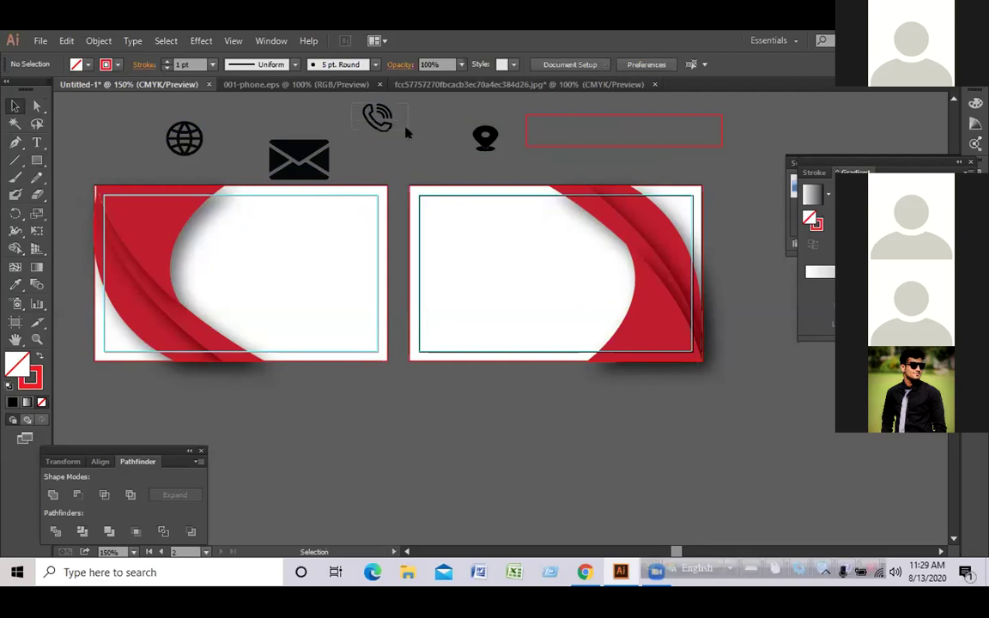
Fit the phone icon into the left end of the red guide rectangle, matching the rectangle's height
left_click(378, 117)
right_click(386, 125)
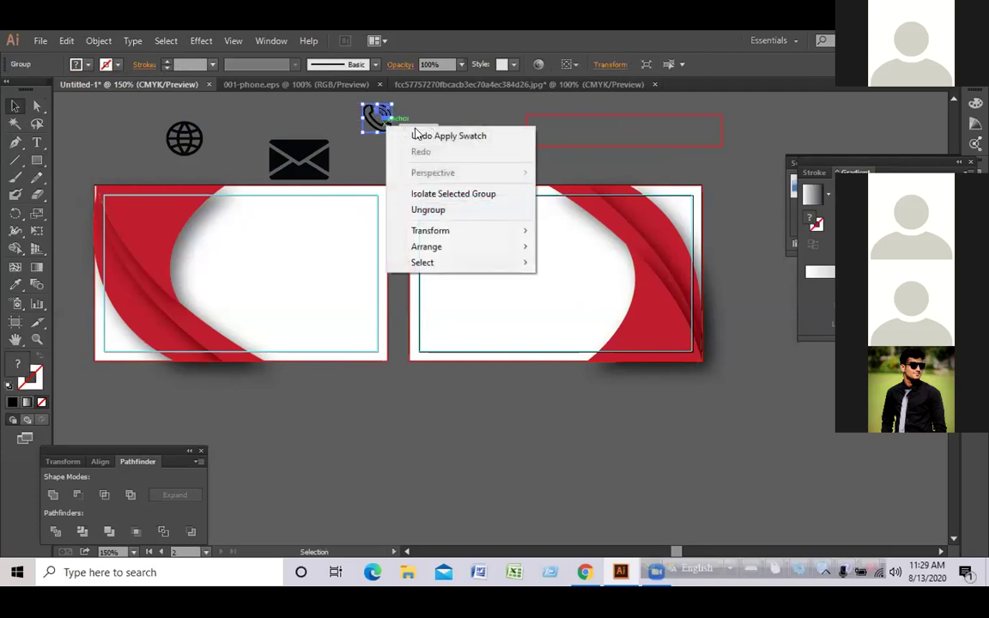
left_click(416, 135)
left_click(388, 125)
left_click_drag(388, 125, 551, 134)
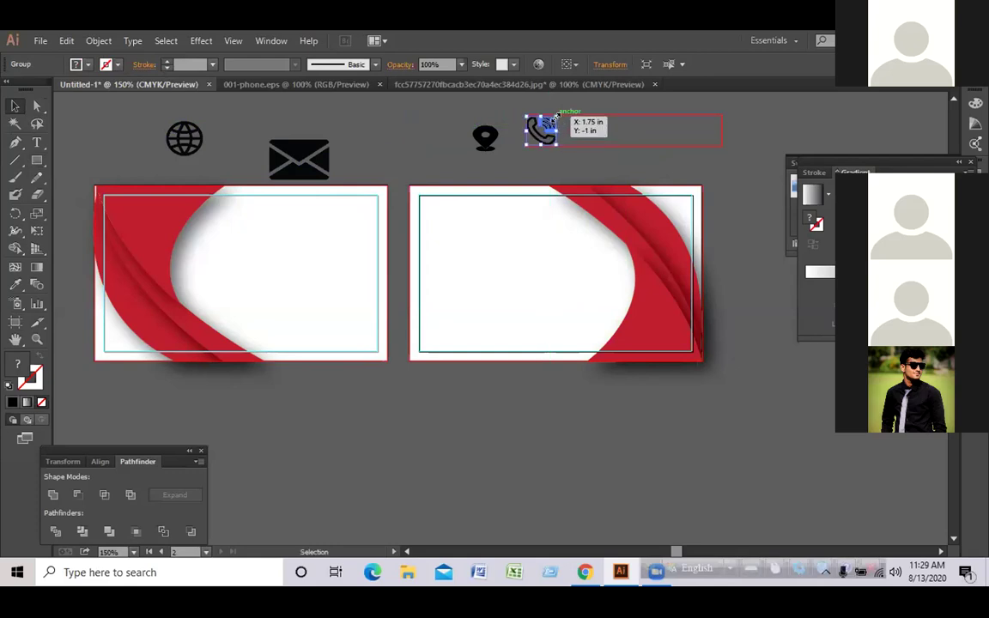
left_click(635, 115)
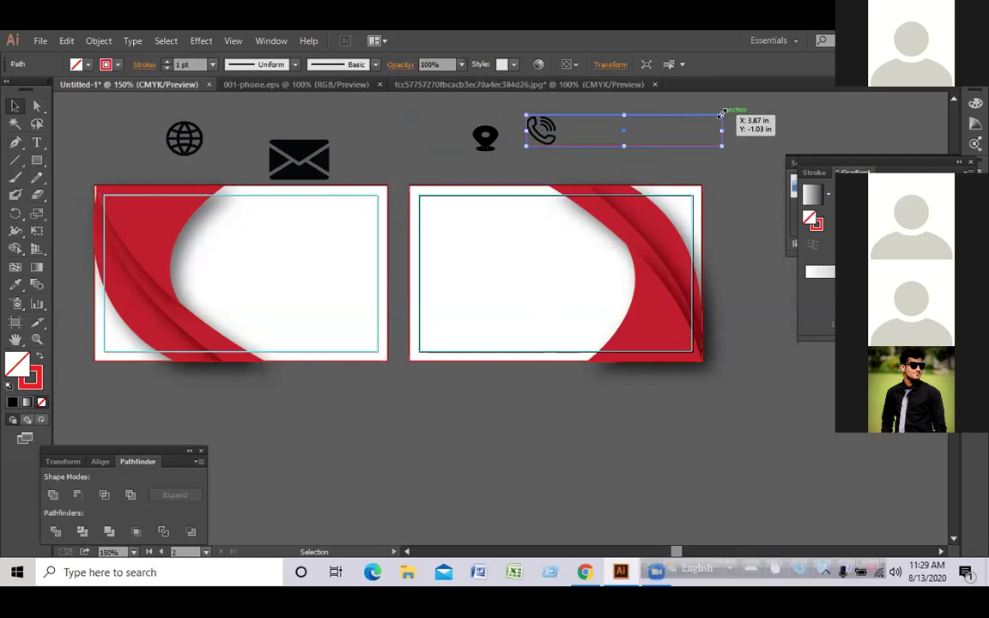
left_click_drag(721, 114, 722, 113)
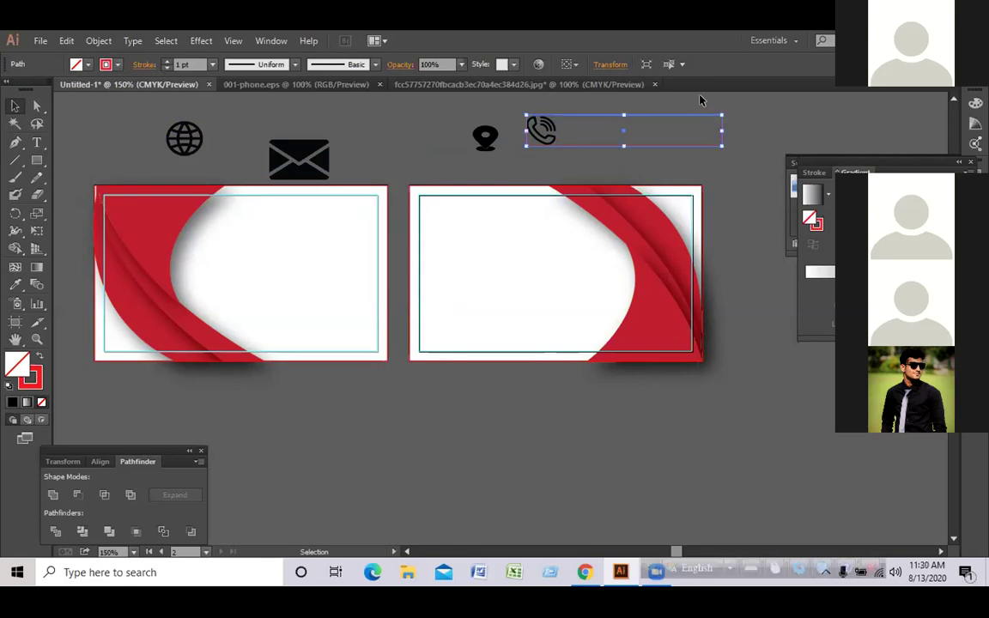
left_click(493, 99)
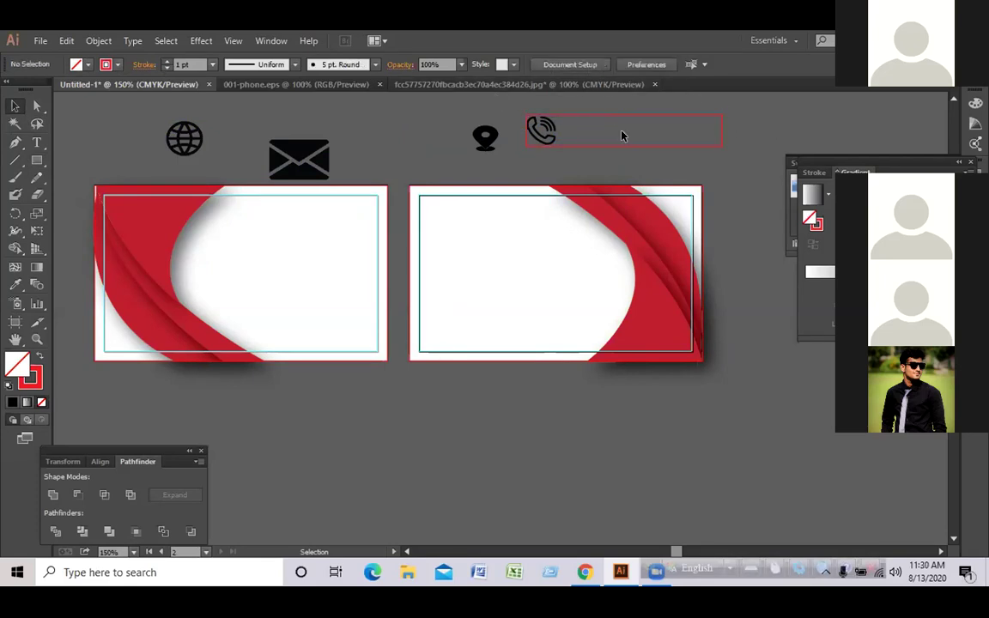
Group the location pin with its oval base and fit it inside the guide rectangle beside the phone icon
left_click_drag(485, 150, 490, 147)
left_click(485, 135, "shift")
right_click(491, 143)
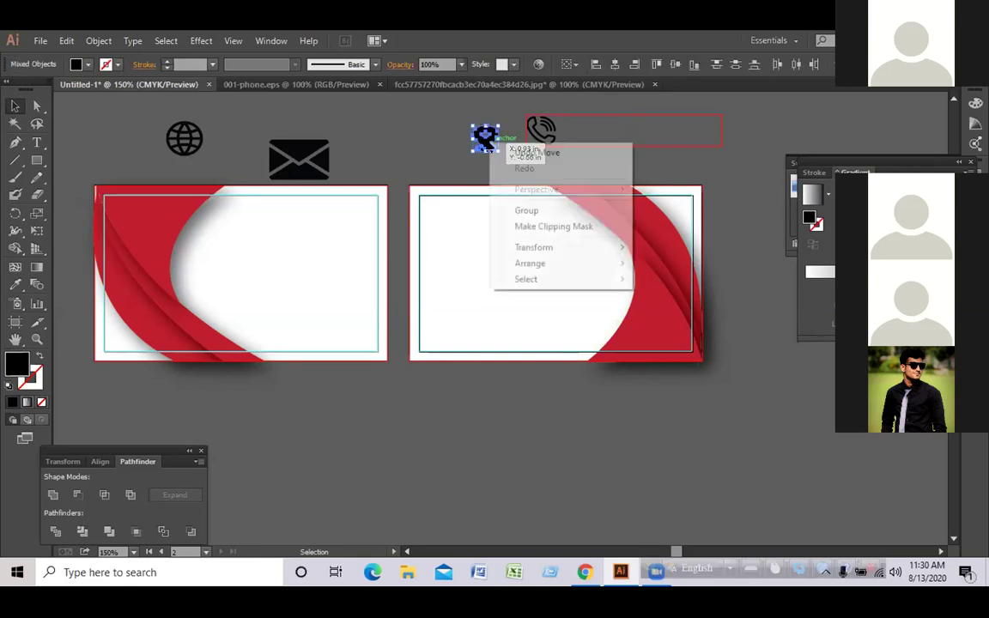
left_click(527, 211)
left_click_drag(499, 153, 590, 140)
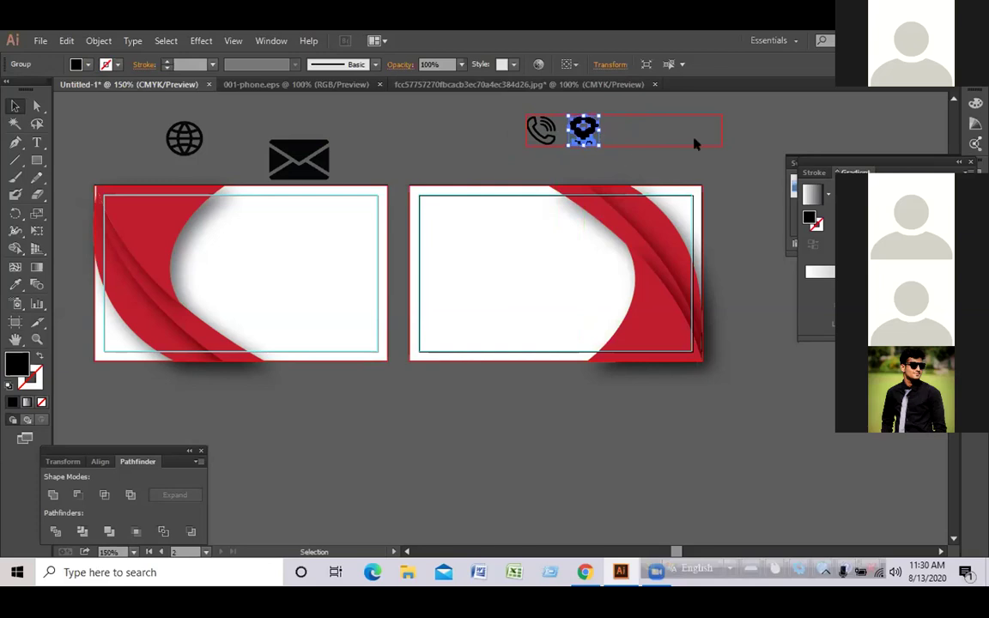
left_click(496, 152)
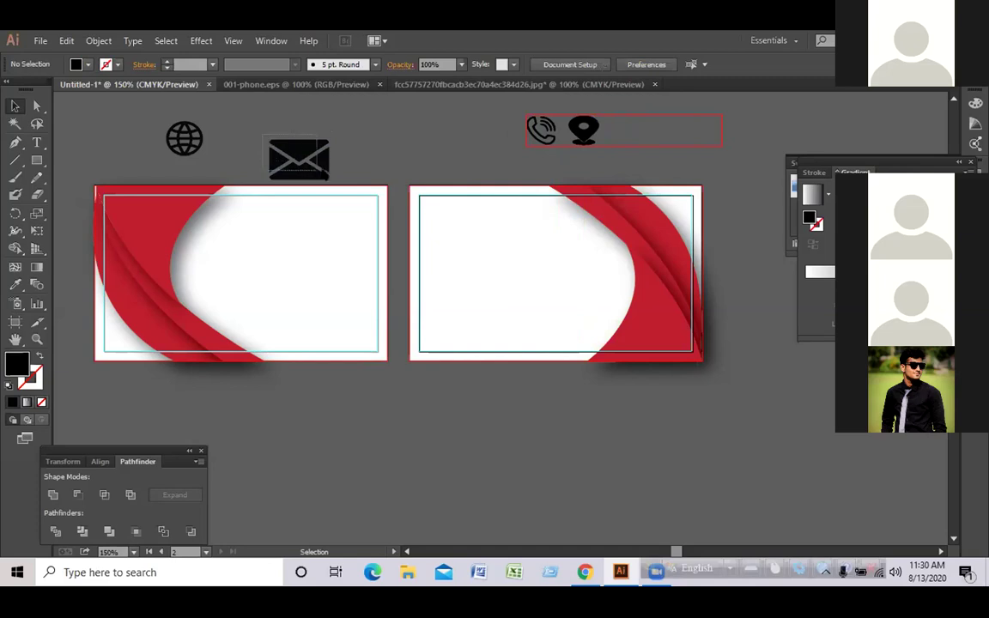
Group the envelope icon's parts and scale it to fit inside the guide rectangle beside the location pin
left_click(291, 151)
right_click(323, 159)
left_click(385, 233)
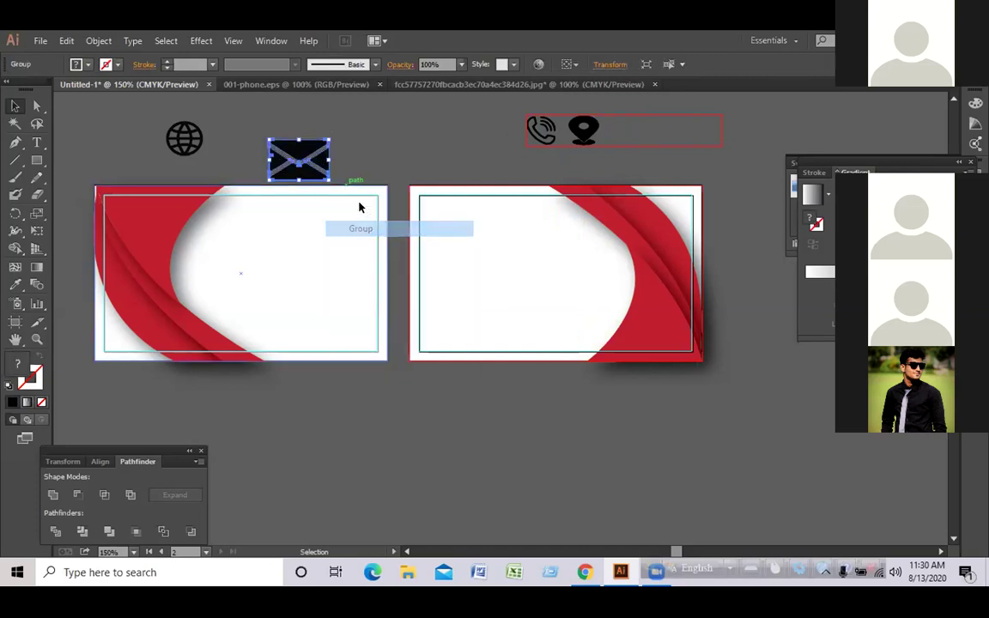
left_click_drag(331, 177, 631, 128)
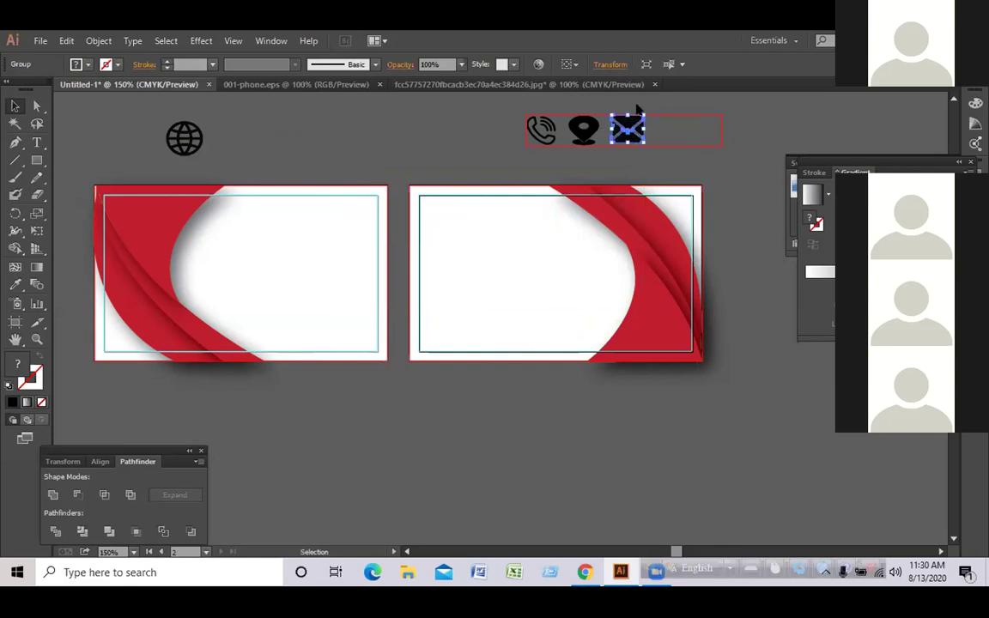
left_click(652, 104)
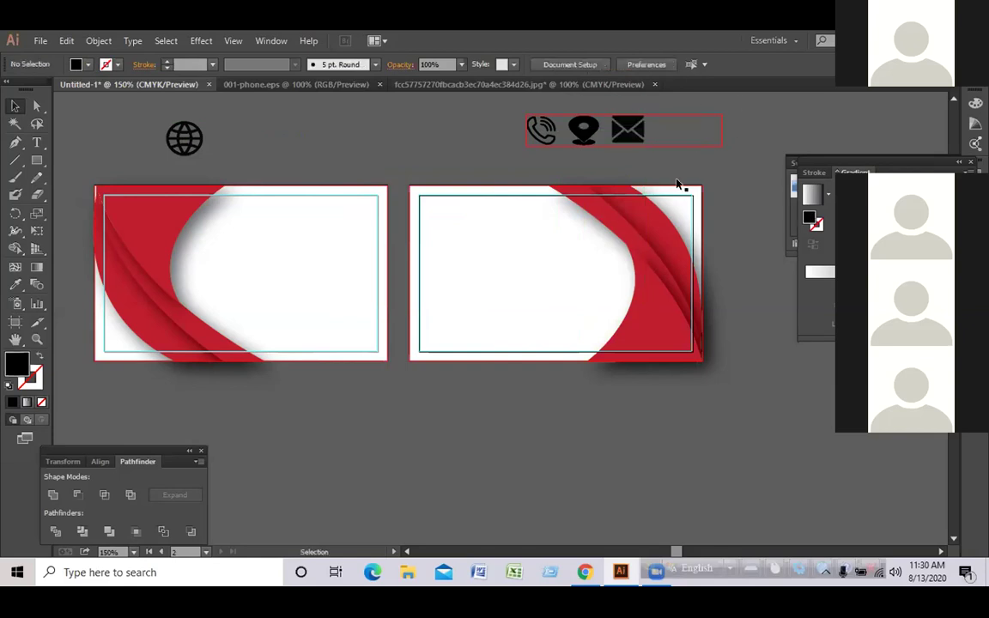
Scale the globe icon to the guide rectangle's height and place it inside, to the right of the envelope
left_click(643, 134)
left_click_drag(200, 142, 370, 148)
left_click_drag(678, 146, 702, 133)
left_click(773, 131)
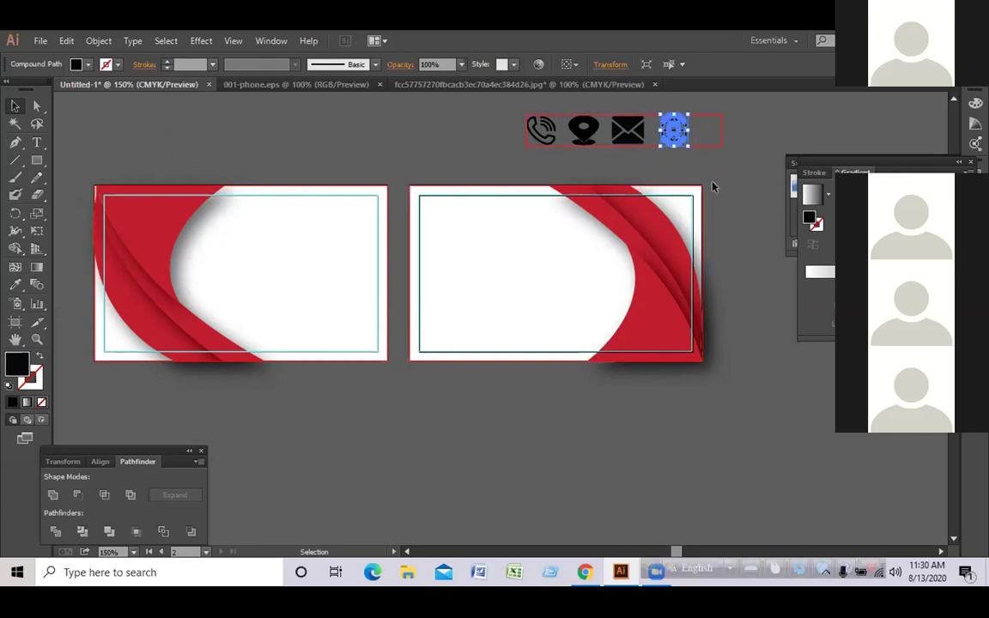
left_click(712, 181)
Shorten the red guide rectangle from its right side so that it ends just past the globe icon
left_click(718, 138)
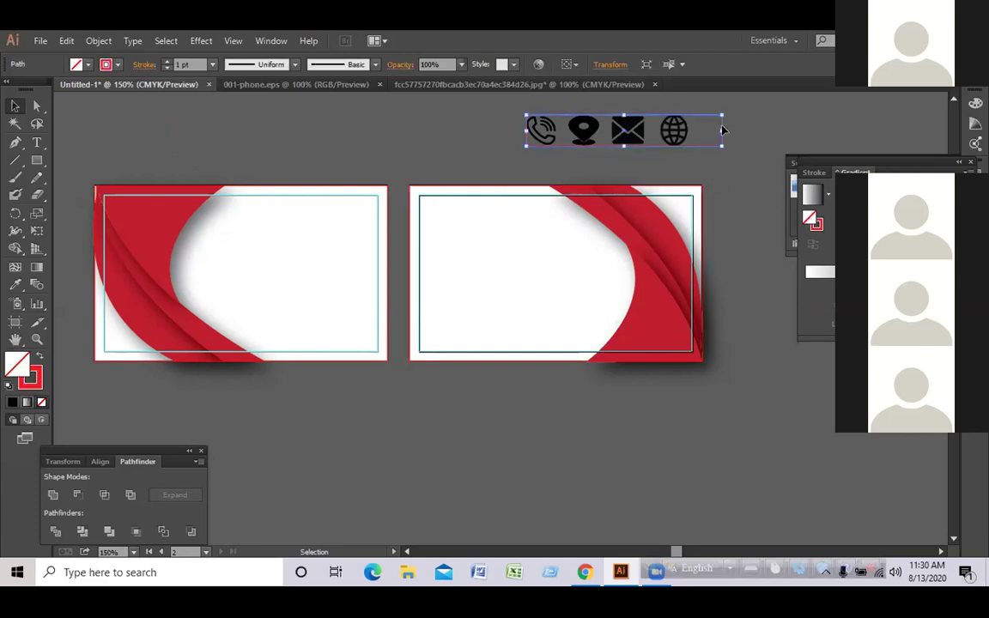
left_click_drag(720, 133, 666, 128)
left_click(776, 137)
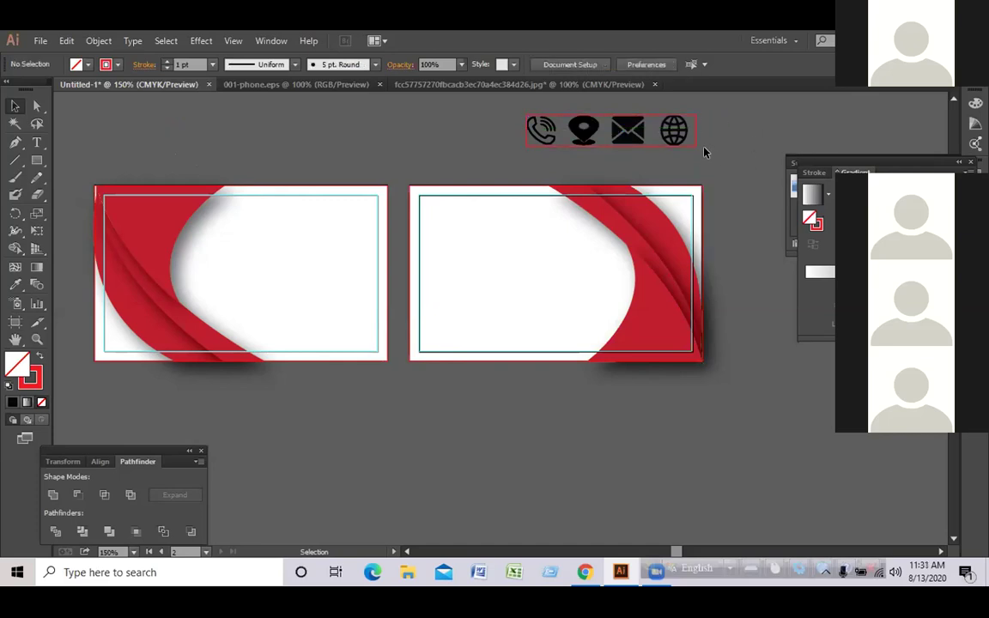
left_click(661, 145)
left_click(655, 134)
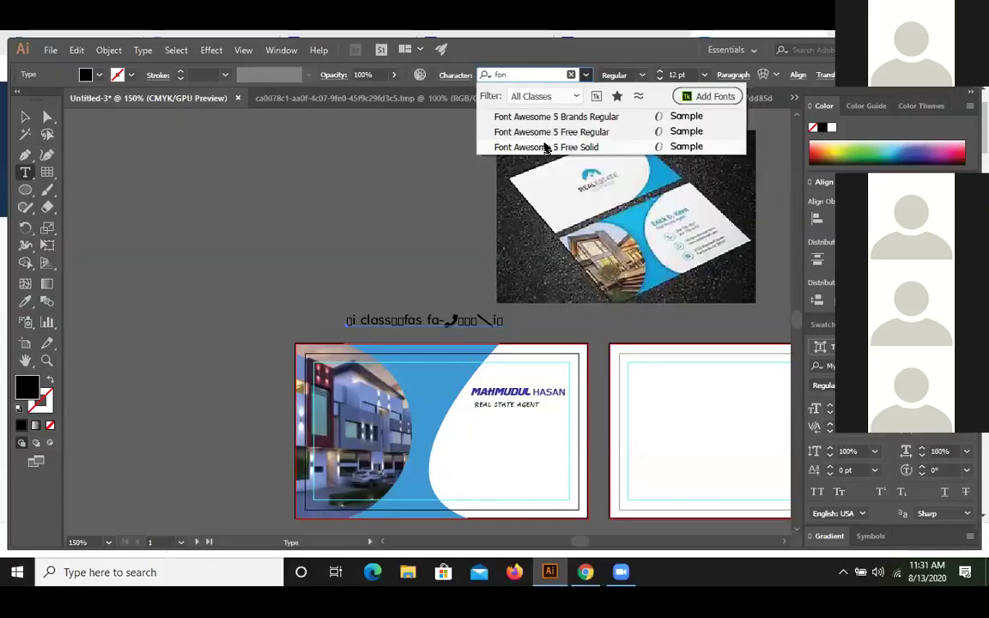
key("Escape")
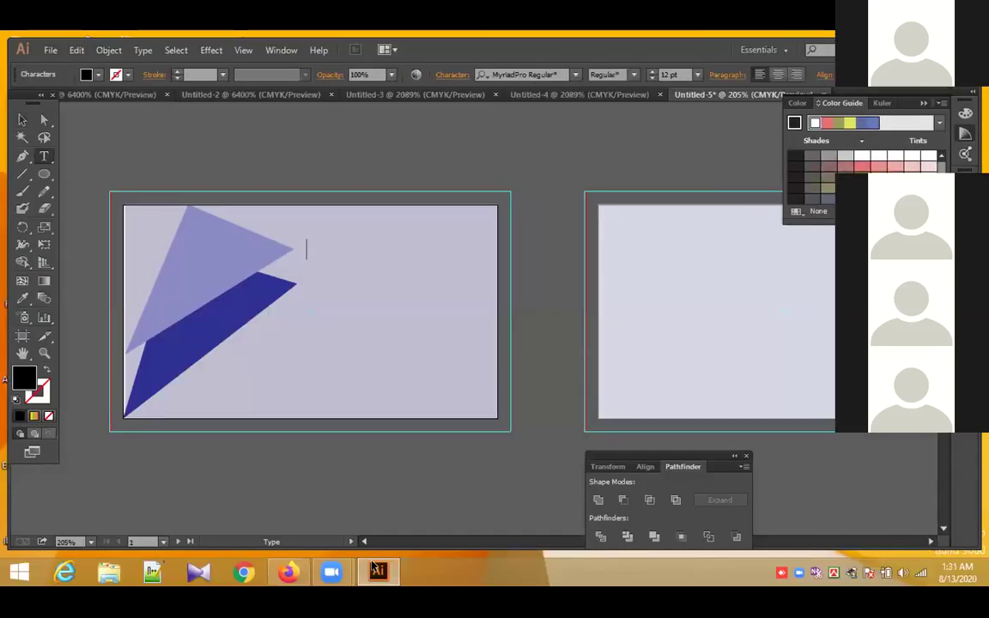
type("Name")
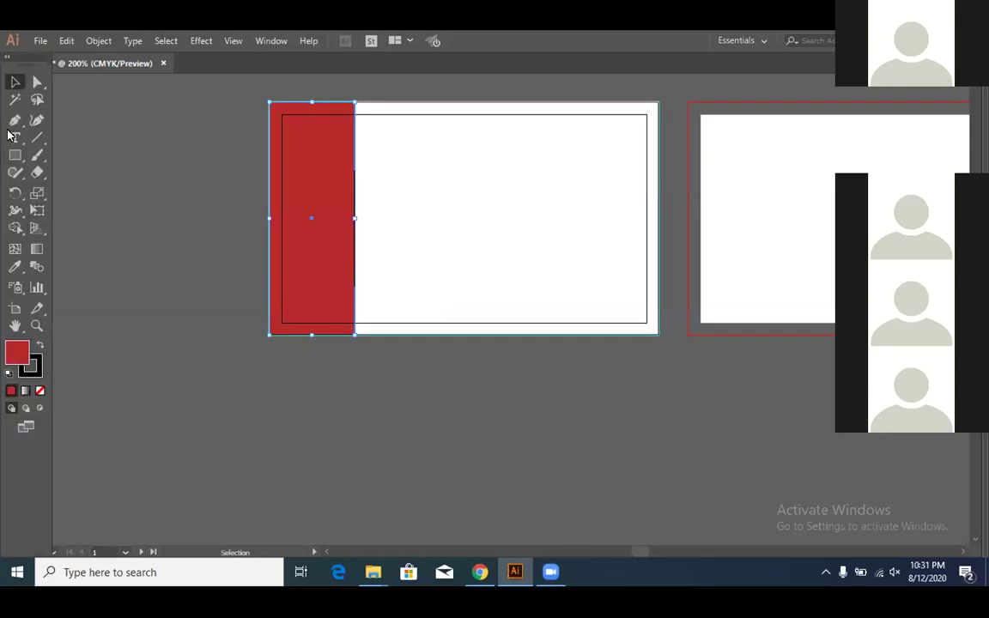
left_click(14, 120)
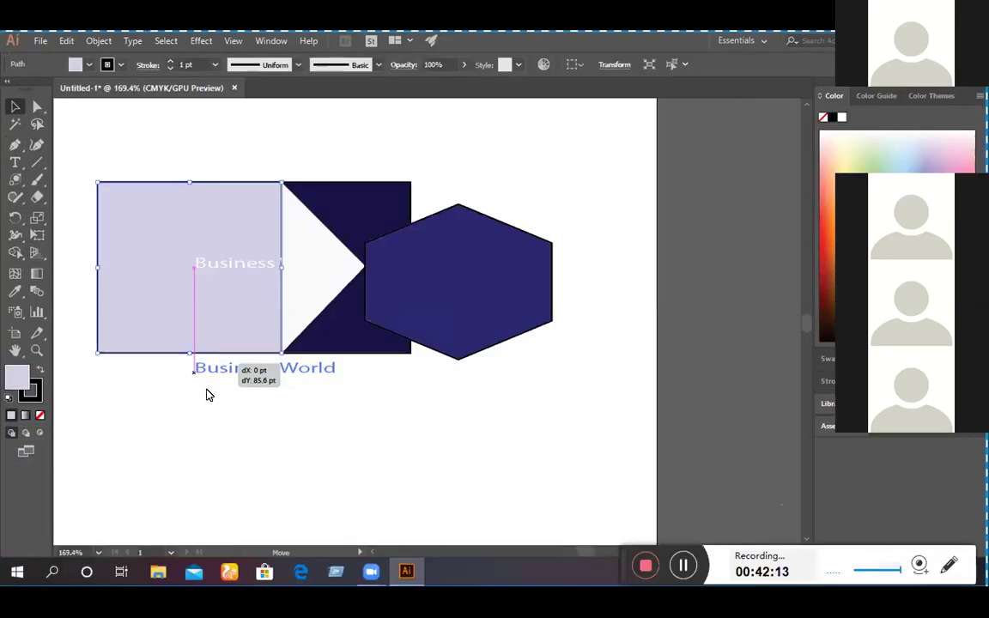
left_click_drag(205, 393, 205, 383)
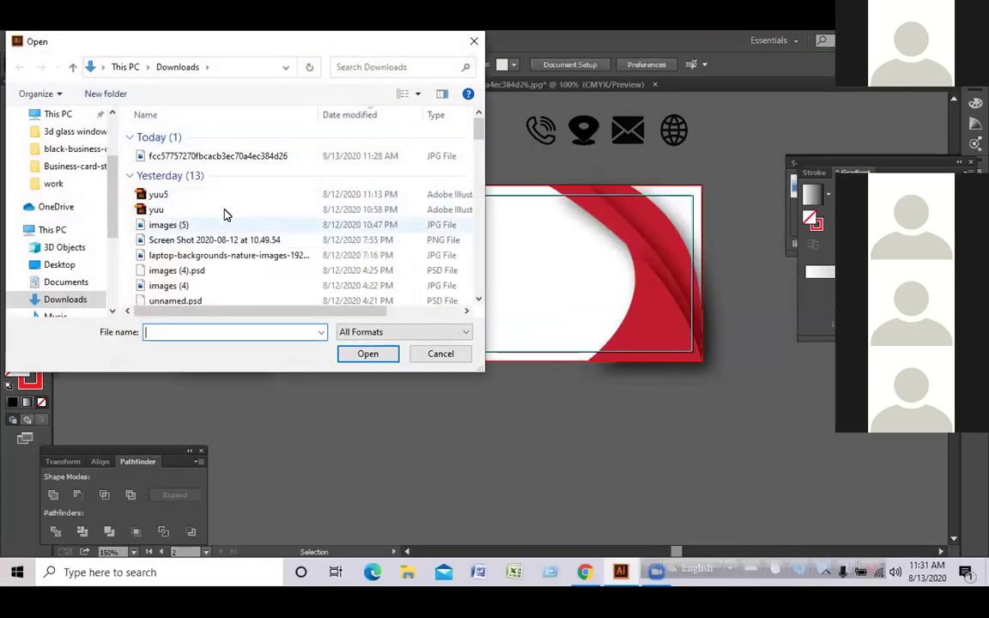
Open the Illustrator file "card" from the Downloads folder
left_click(230, 202)
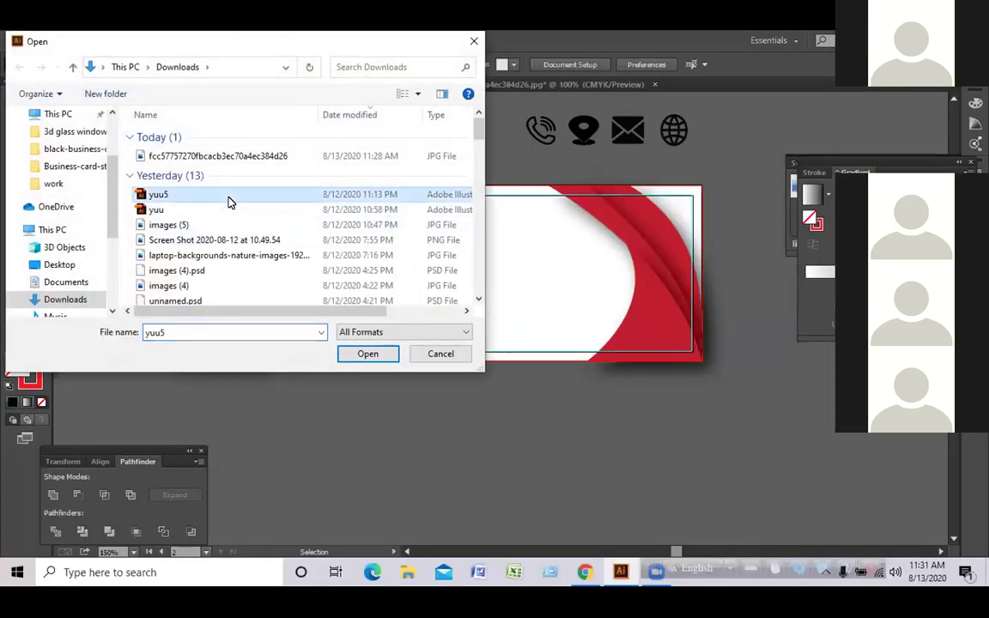
scroll(230, 230, "down", 2)
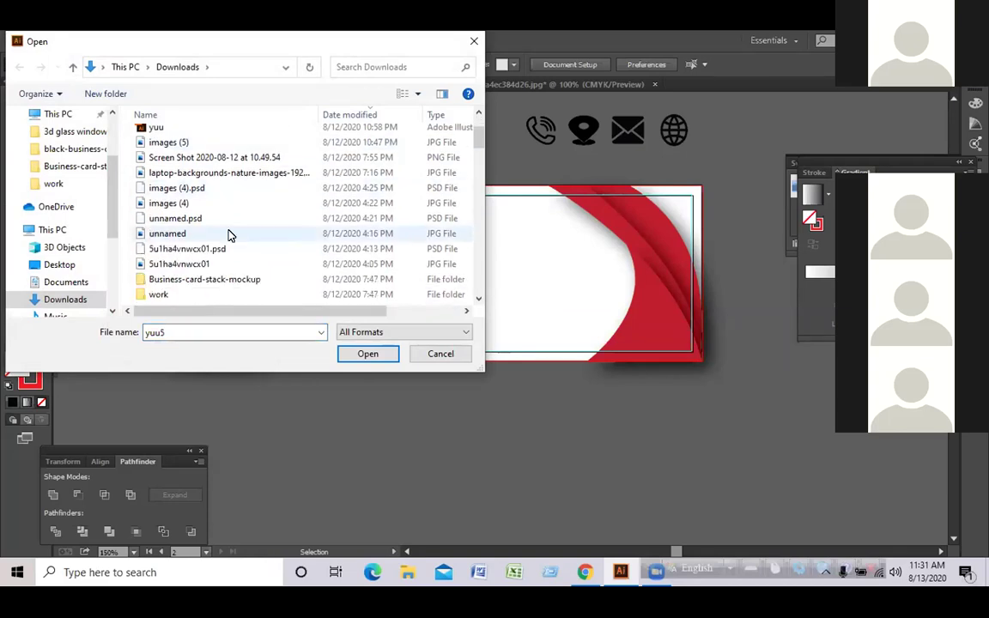
scroll(225, 230, "down", 1)
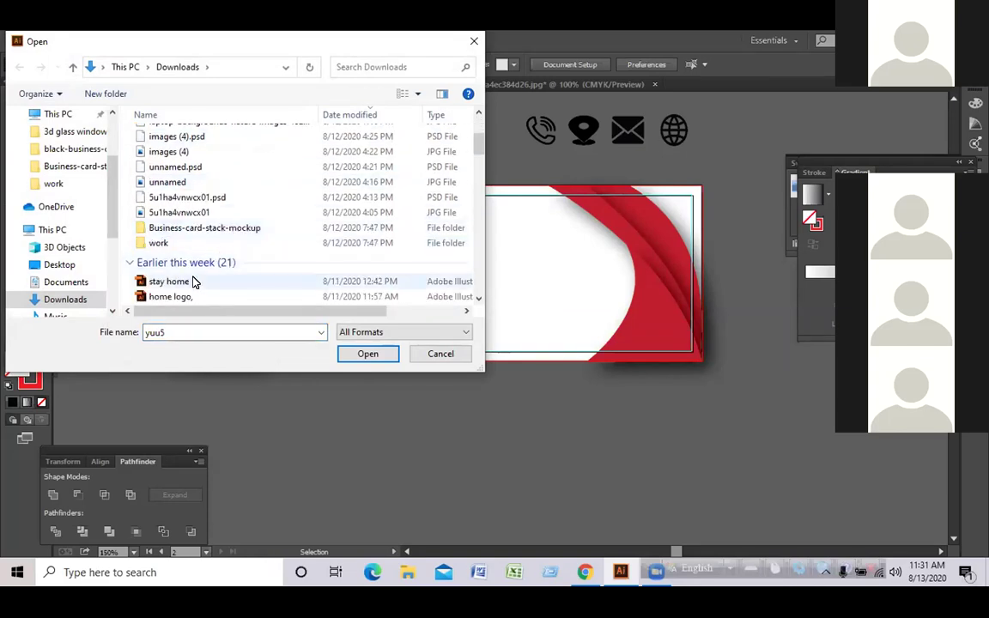
scroll(192, 280, "down", 1)
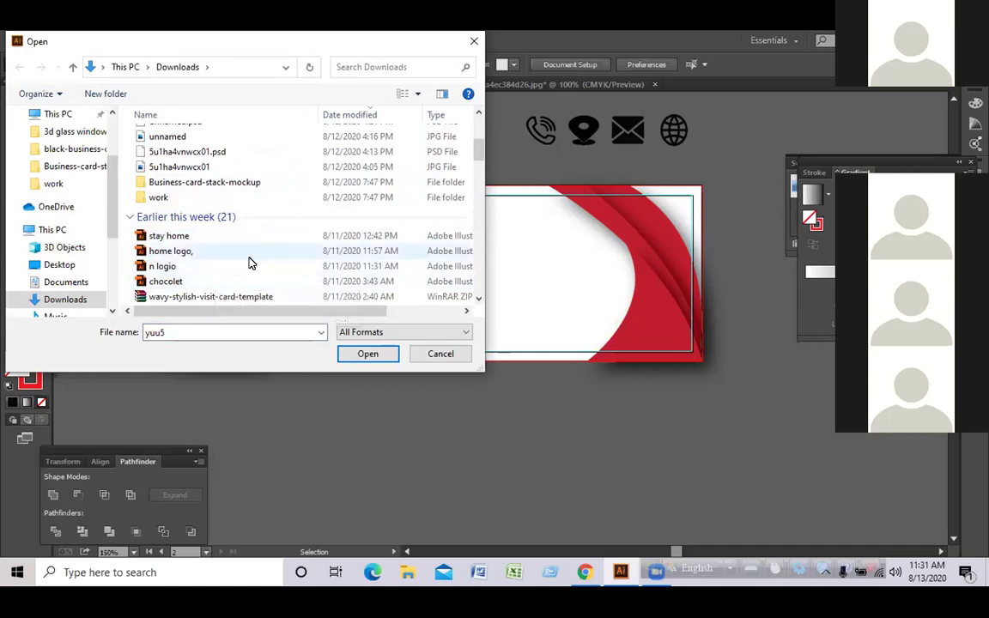
scroll(432, 149, "down", 3)
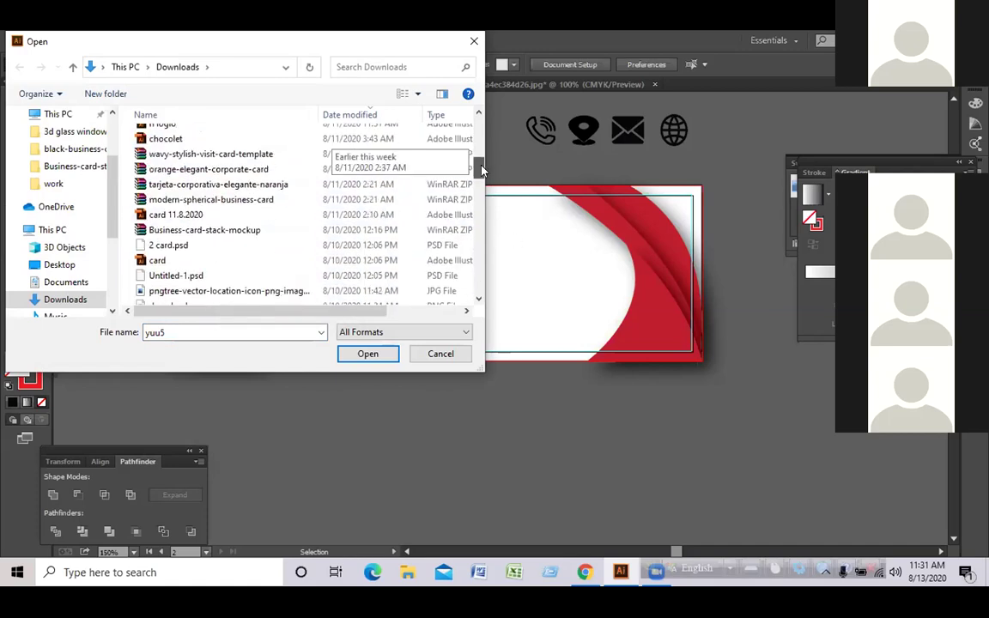
left_click(197, 261)
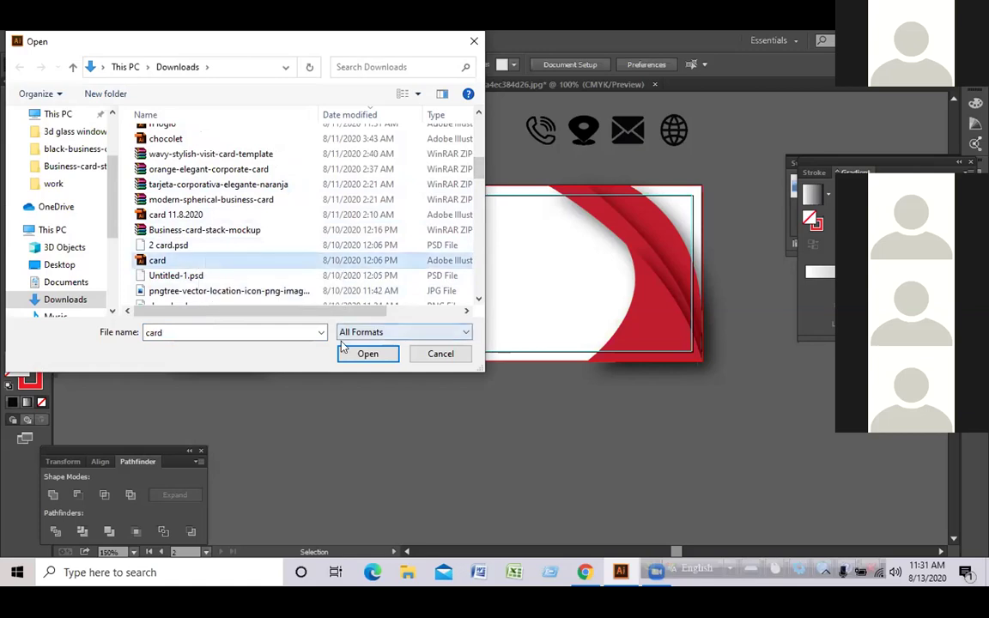
left_click(367, 354)
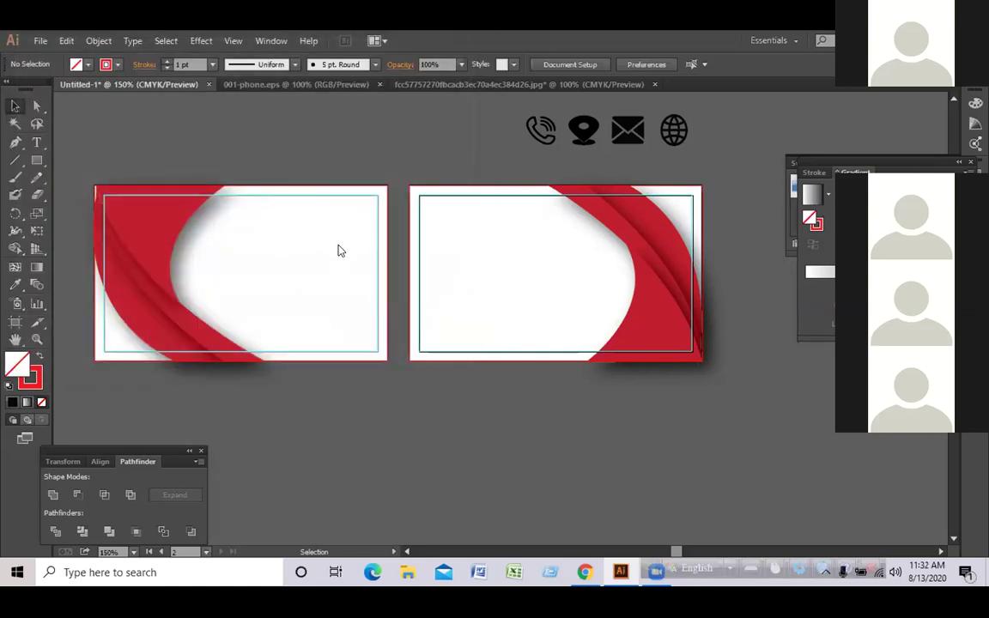
left_click(501, 364)
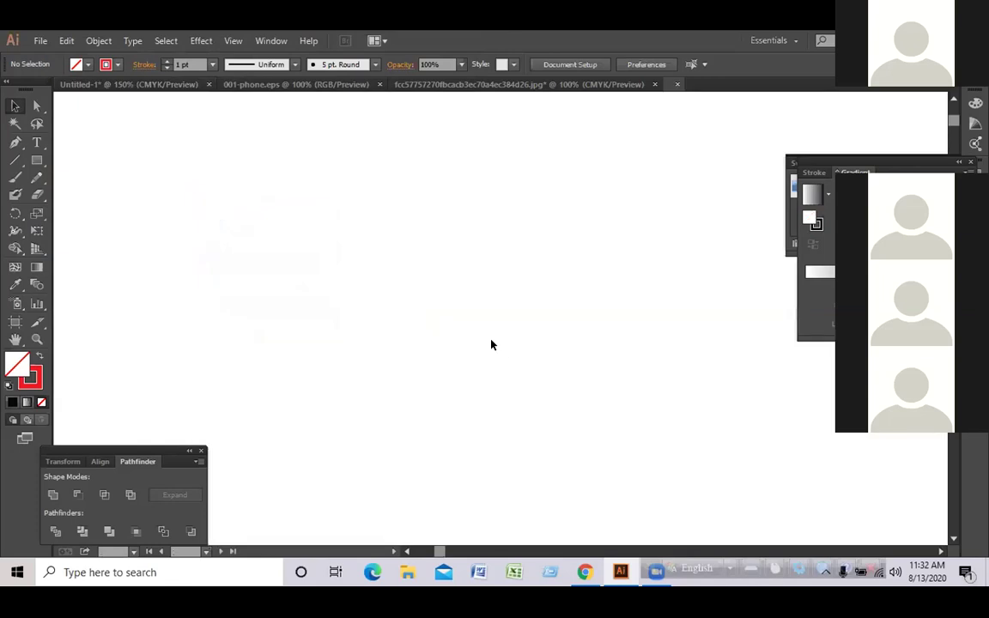
left_click(39, 42)
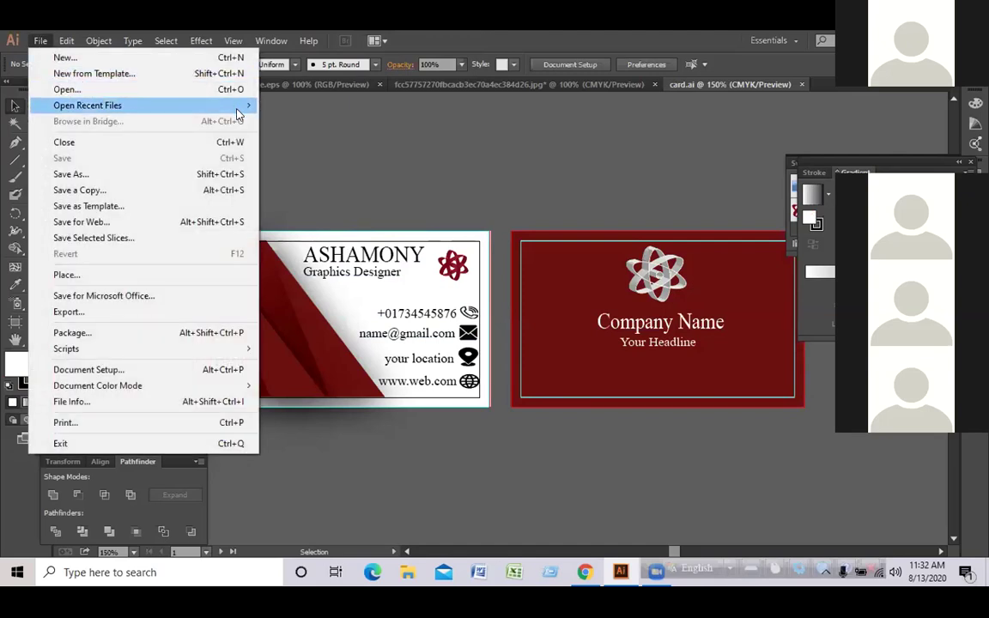
left_click(216, 76)
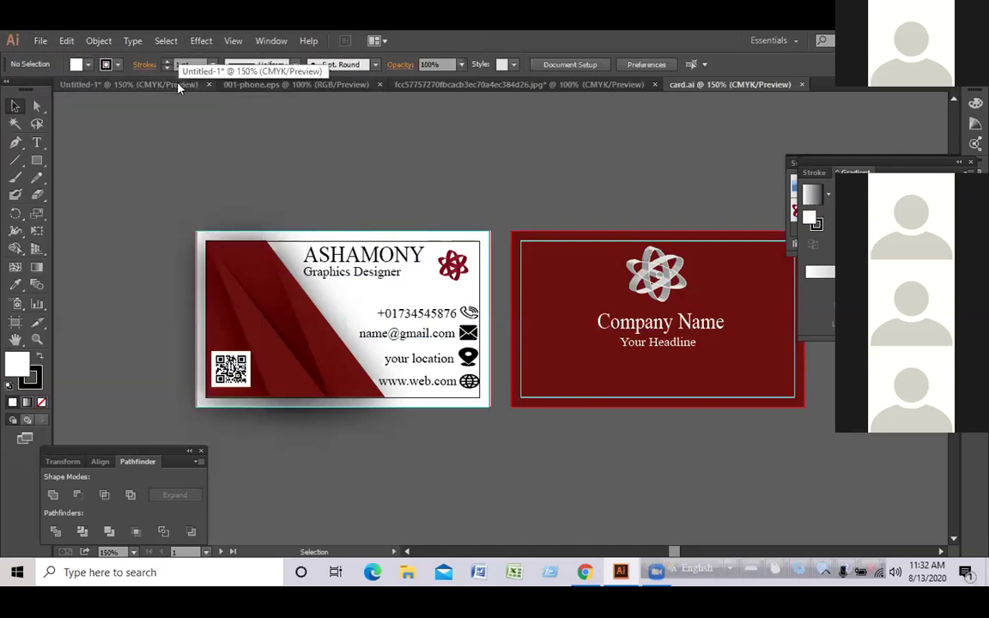
Add a text line with the cardholder's name in capital letters on the empty canvas above the front card
left_click(36, 144)
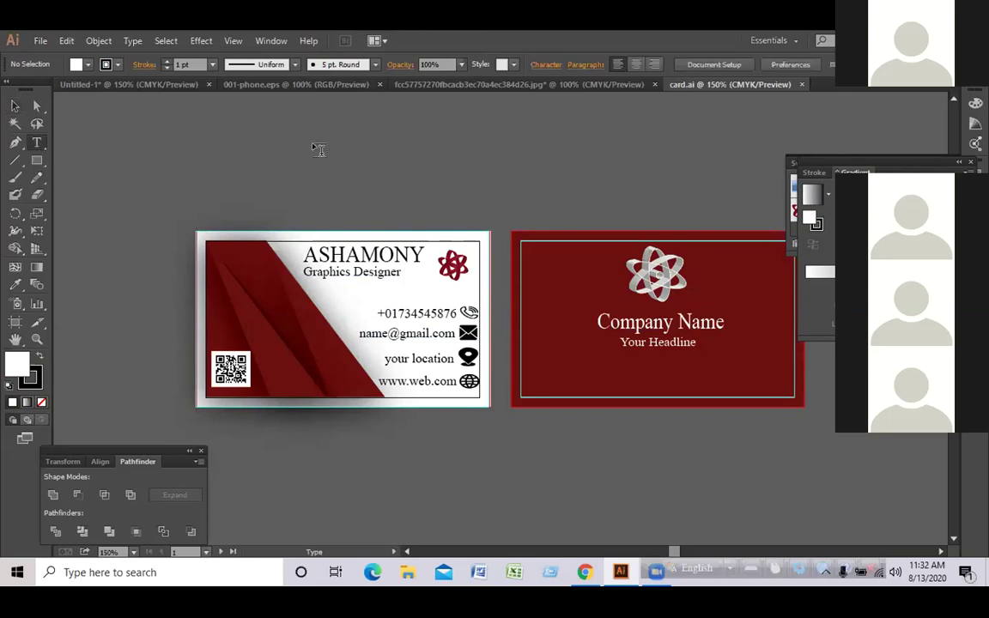
left_click(317, 147)
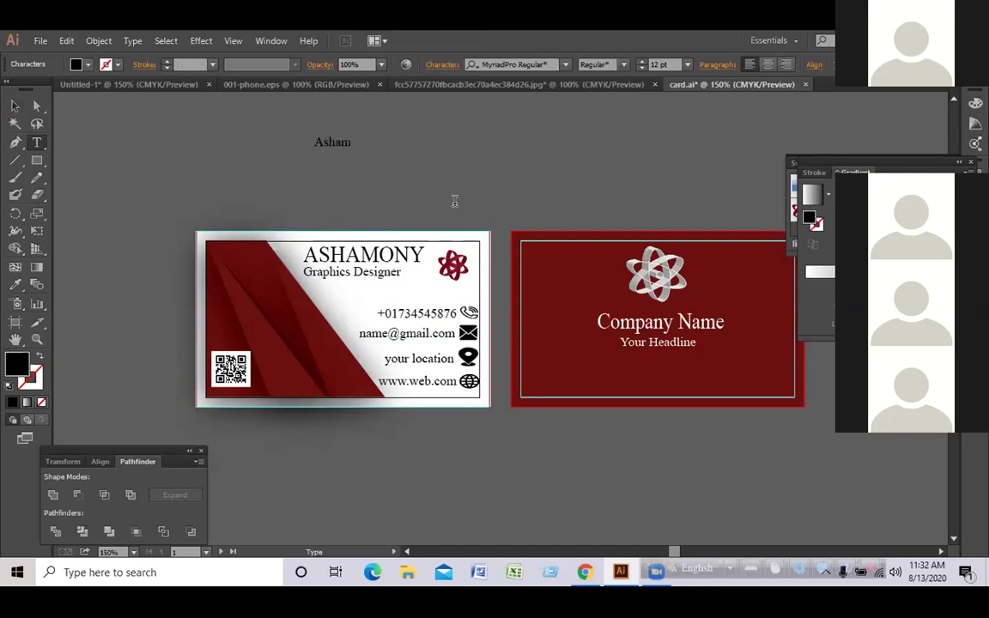
key("BackSpace")
key("BackSpace")
key("BackSpace")
key("BackSpace")
key("BackSpace")
type("ASHAM")
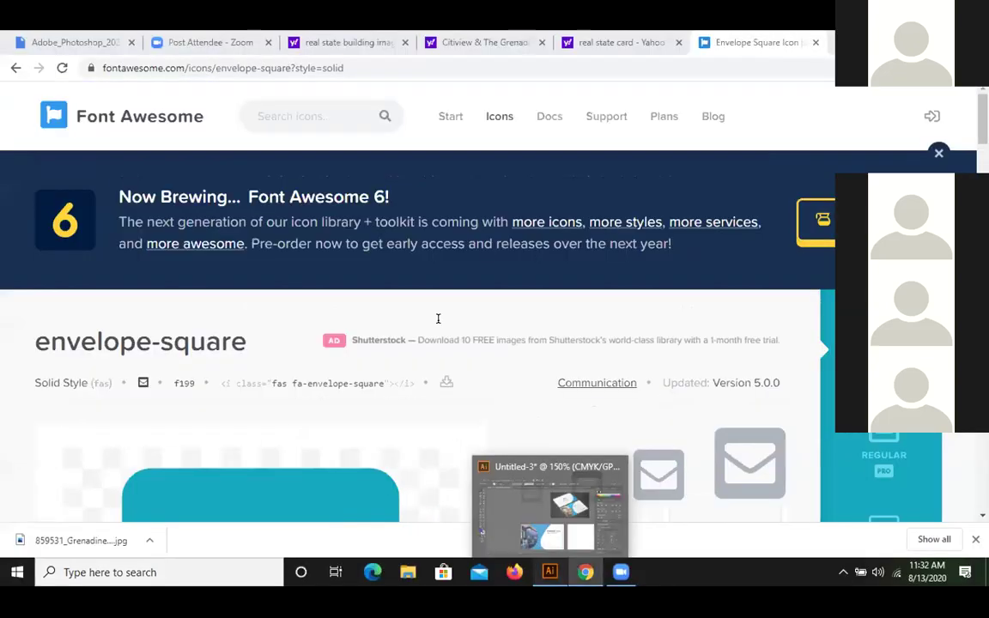
Shift the white name text on the blue shape slightly to the left so it fits inside the card, and deselect it
left_click(552, 519)
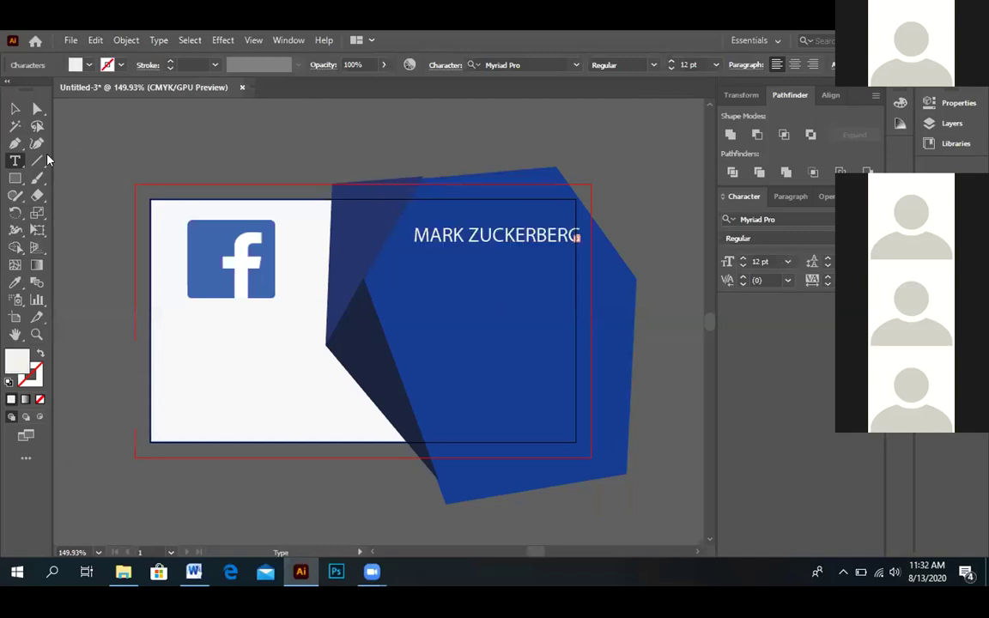
left_click(14, 108)
left_click_drag(466, 236, 453, 237)
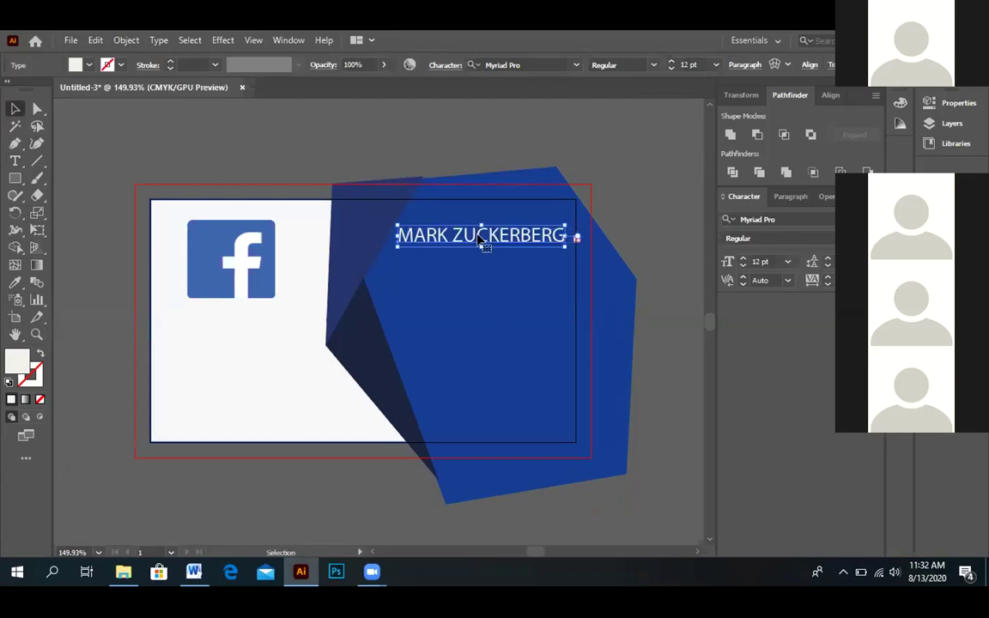
left_click(506, 283)
left_click(587, 139)
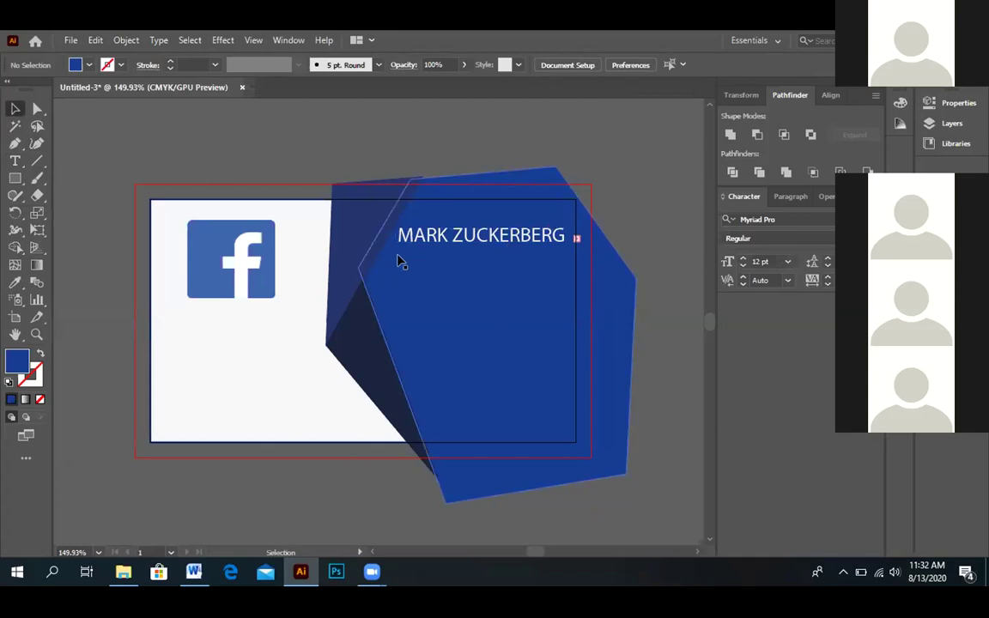
left_click(14, 161)
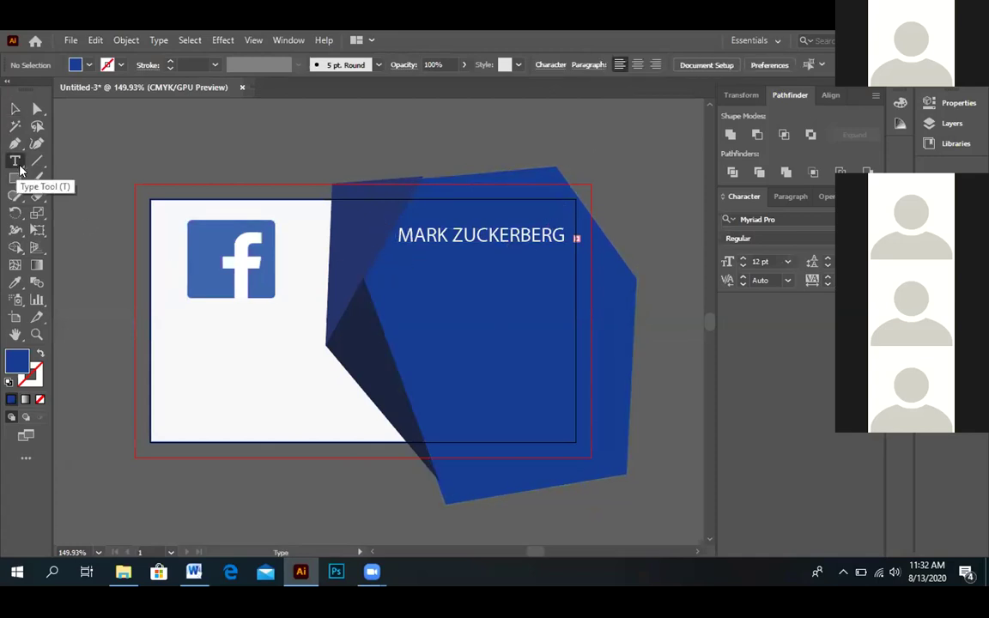
left_click(399, 254)
key("BackSpace")
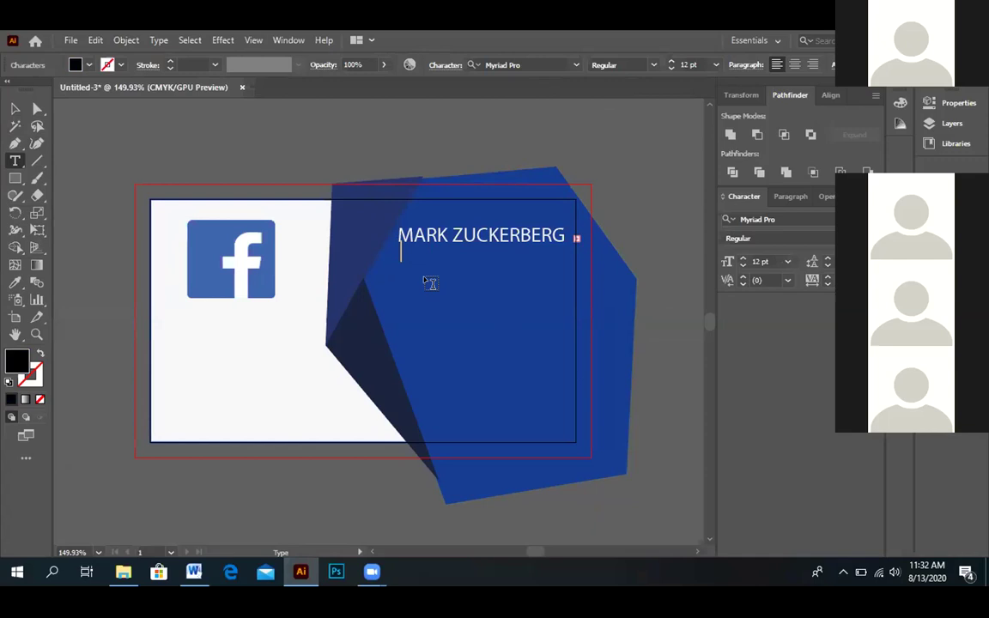
Set the font of the whole name text on the blue shape to Agency FB
left_click_drag(398, 234, 567, 248)
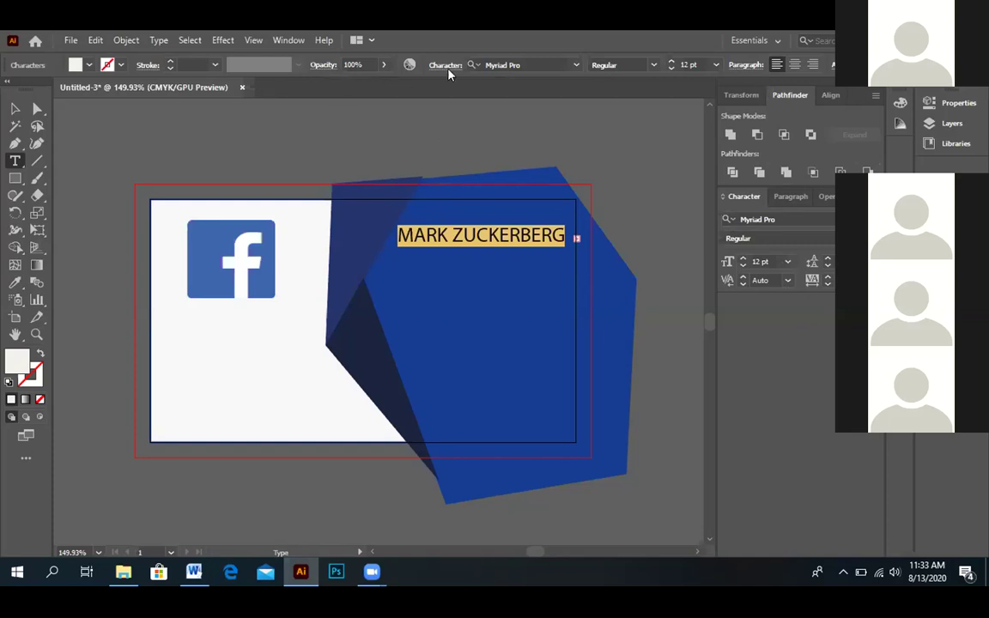
left_click(577, 65)
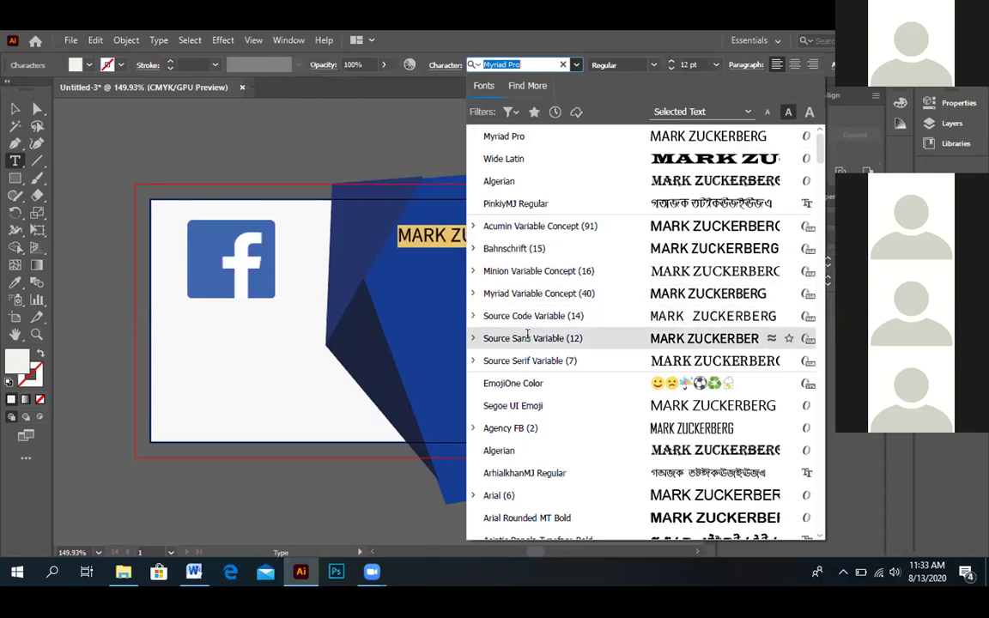
left_click(511, 427)
key("Escape")
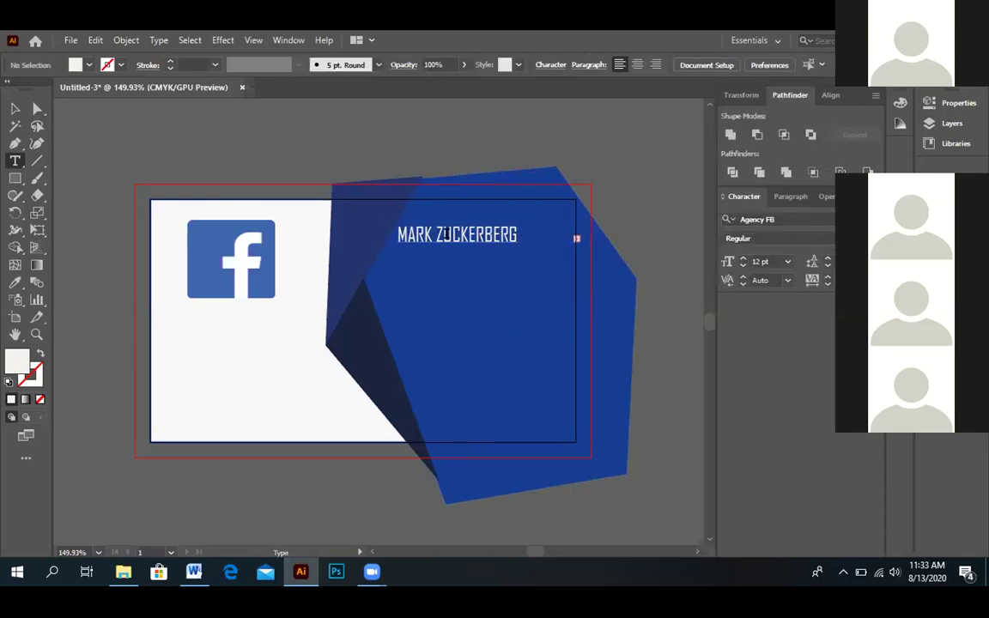
Change the font of the whole name text on the blue shape to Footlight MT Light
left_click(401, 233)
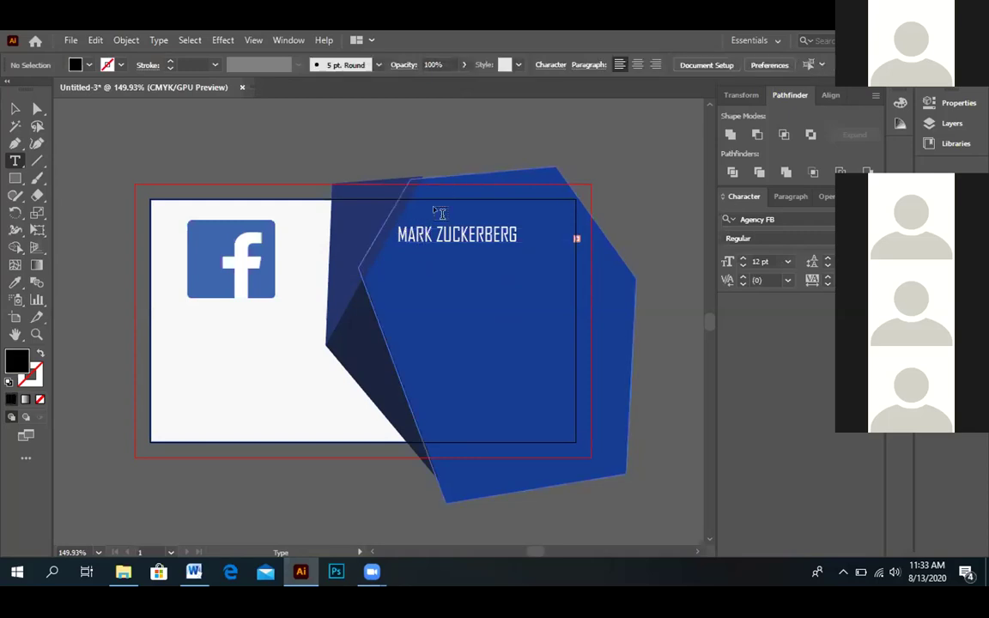
left_click(415, 235)
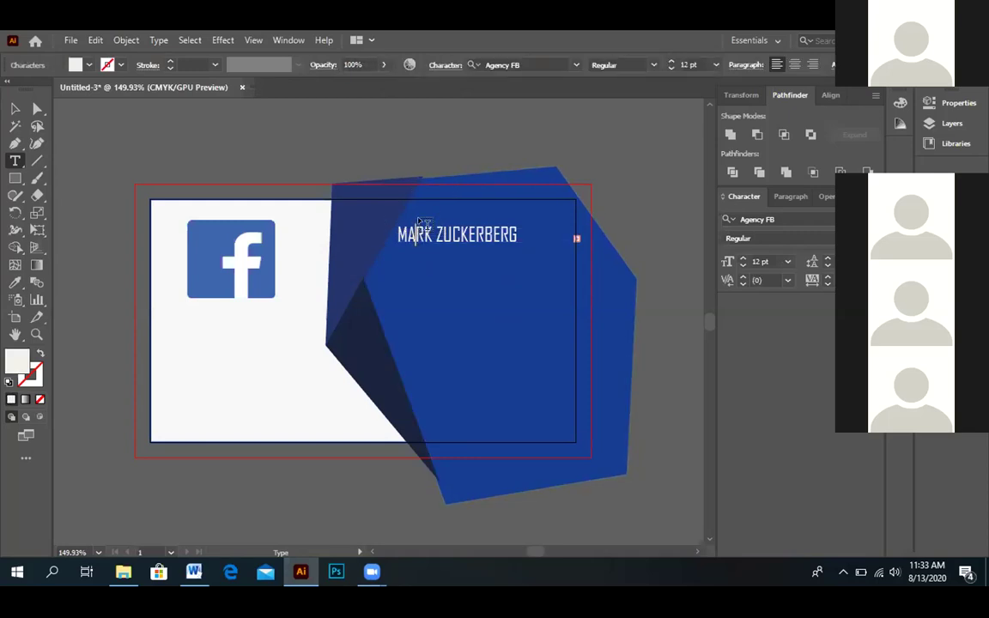
key("ctrl+a")
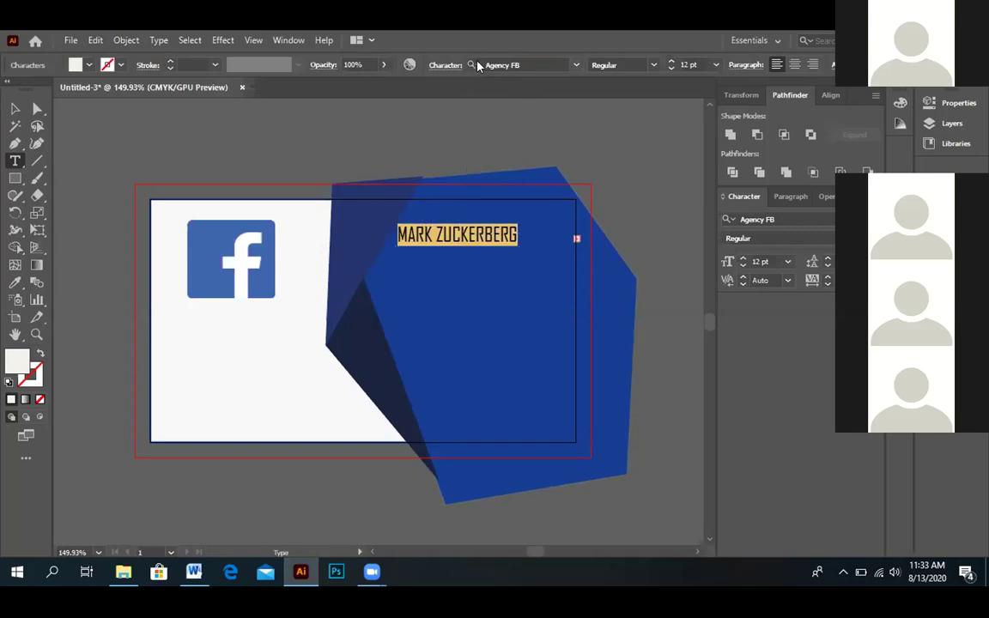
left_click(574, 66)
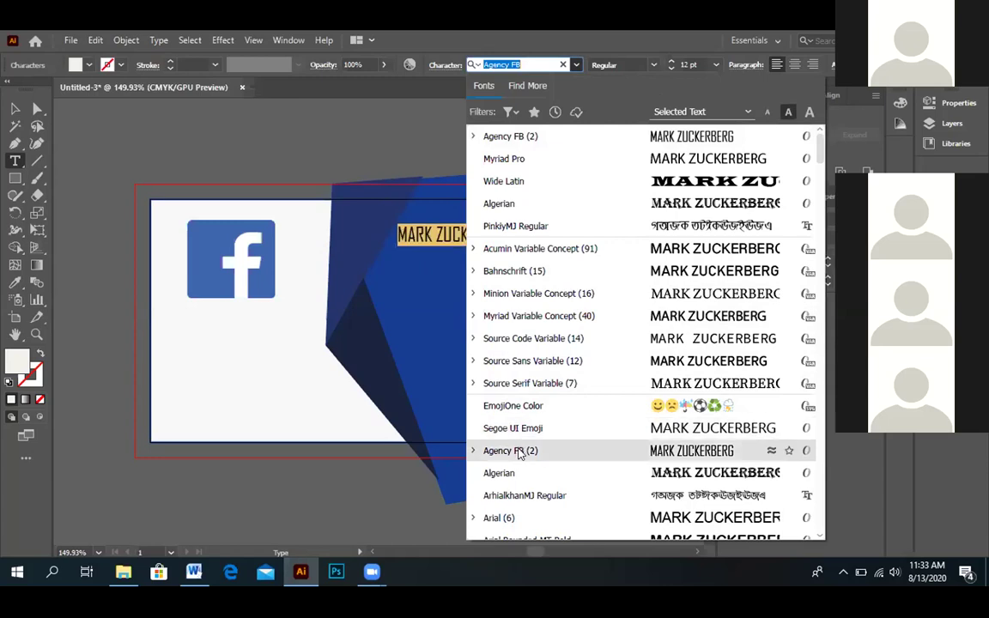
scroll(518, 454, "down", 2)
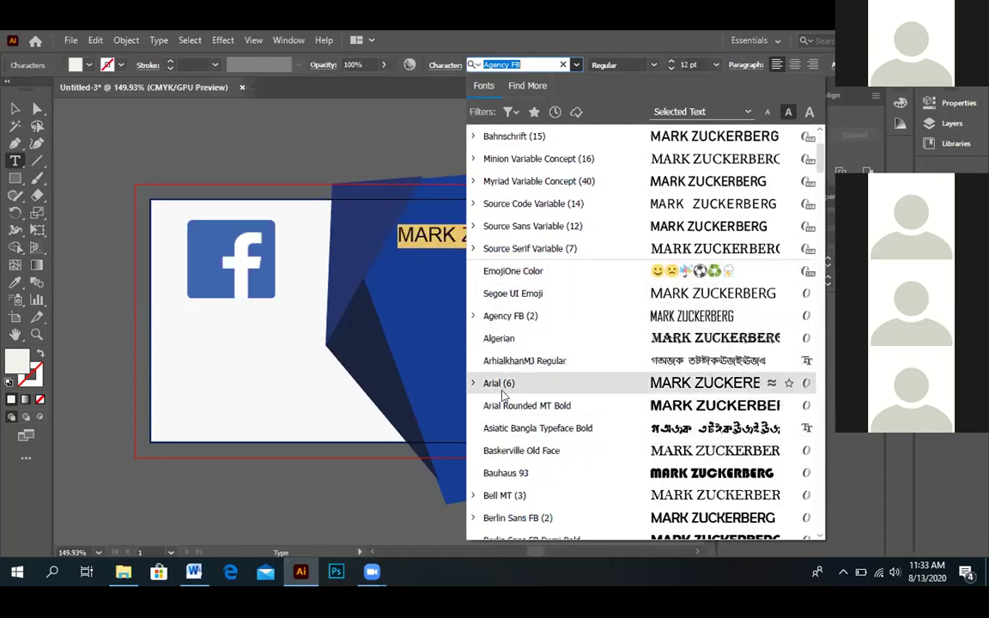
scroll(503, 455, "down", 5)
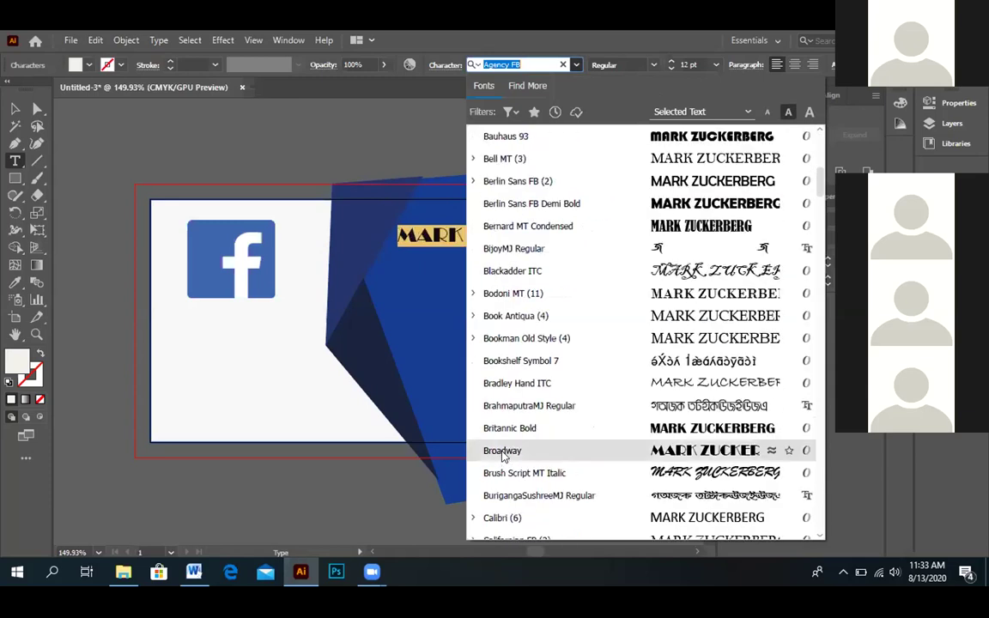
scroll(504, 456, "down", 1)
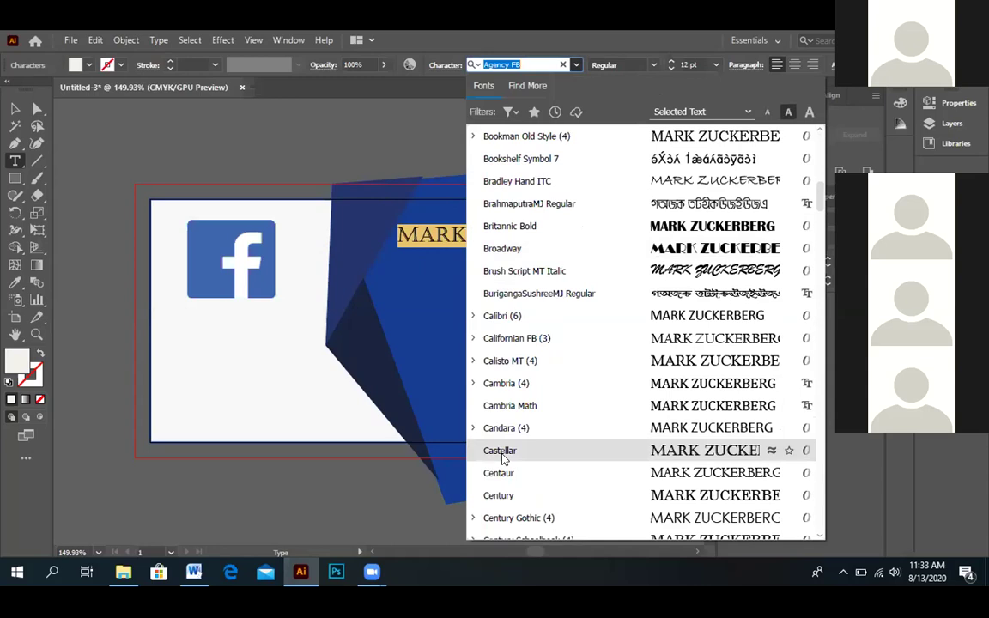
scroll(502, 458, "down", 5)
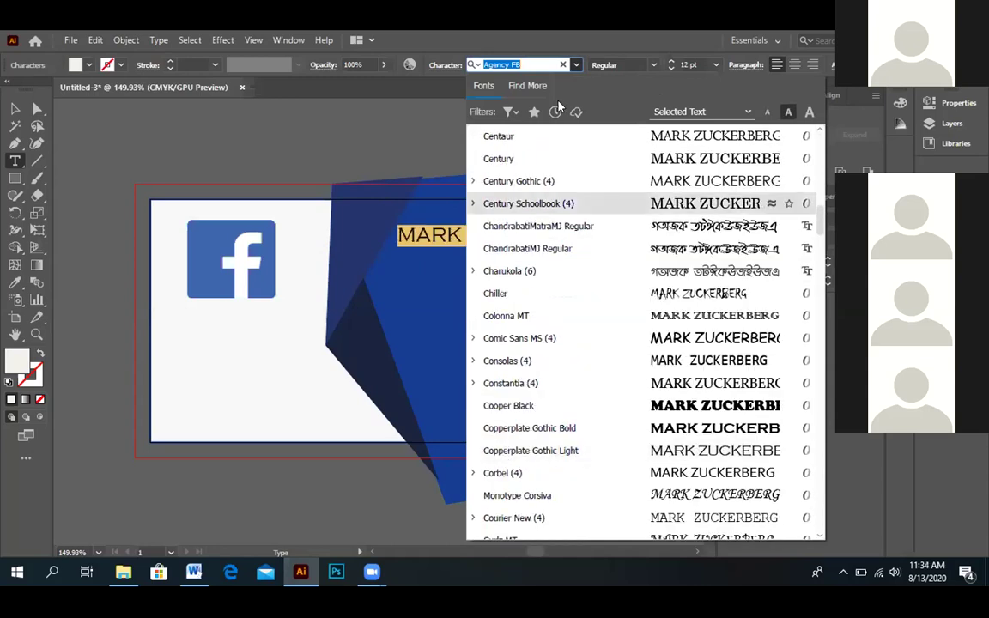
scroll(507, 342, "down", 6)
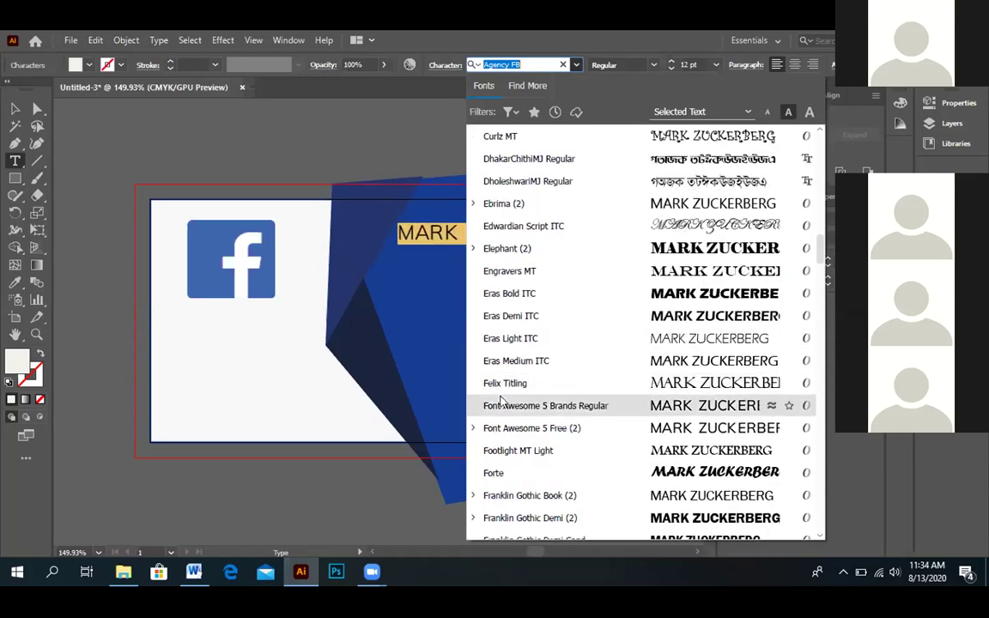
left_click(504, 448)
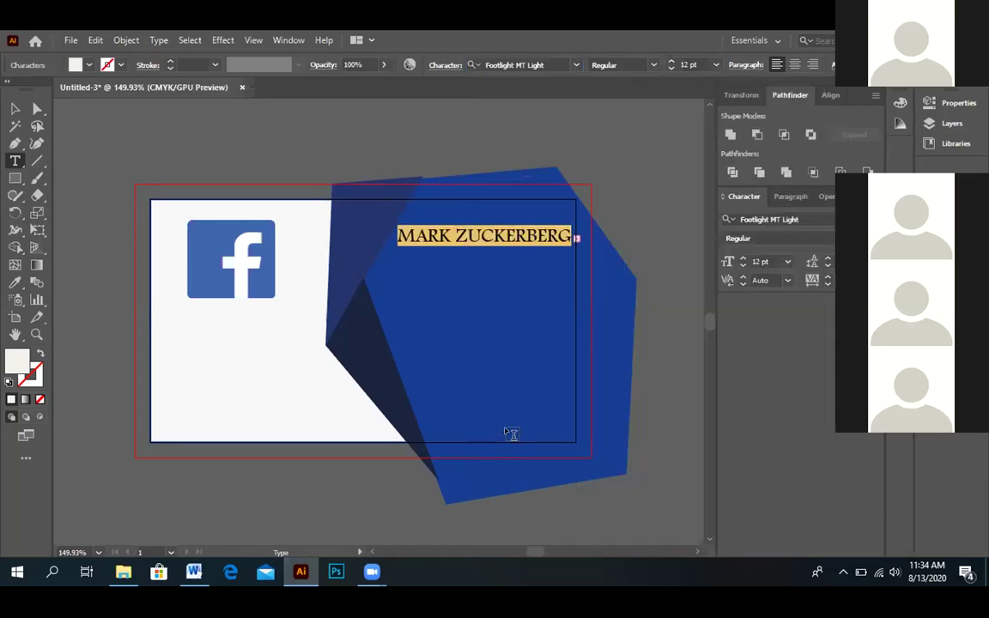
key("ctrl+shift+a")
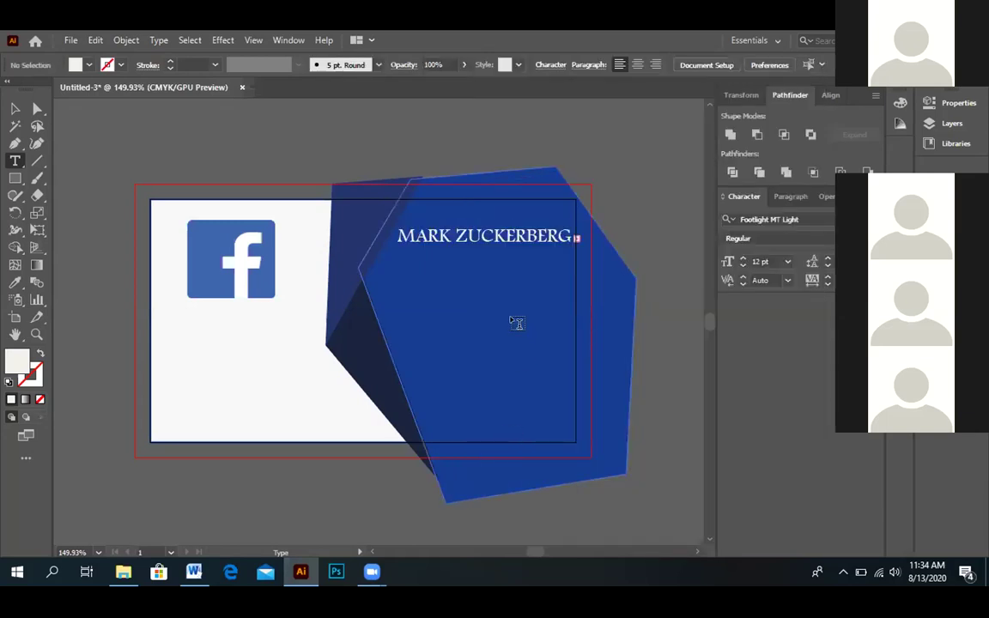
left_click(401, 252)
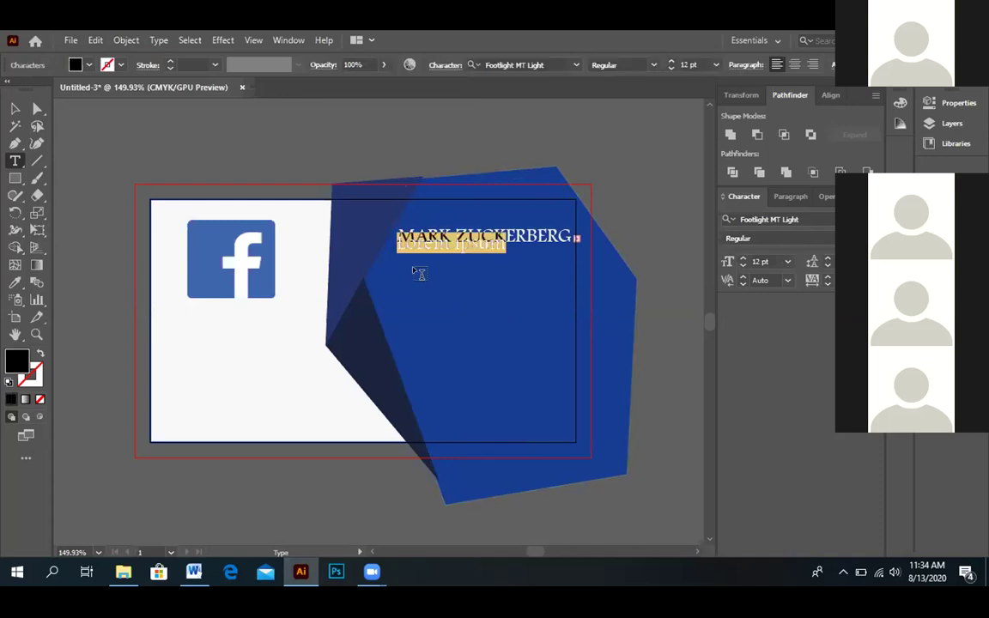
key("ctrl+shift+a")
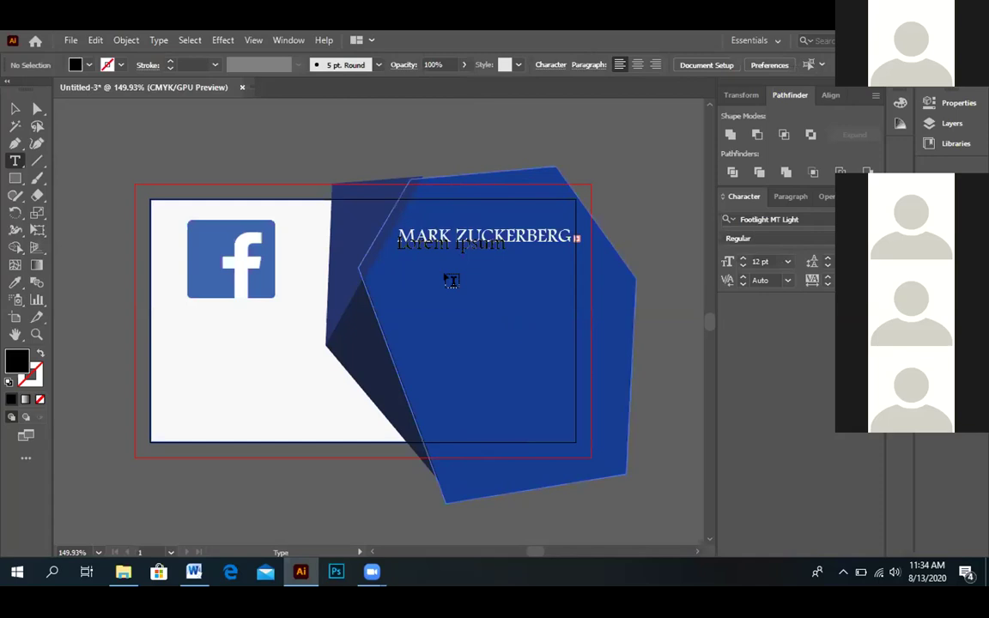
left_click(434, 253)
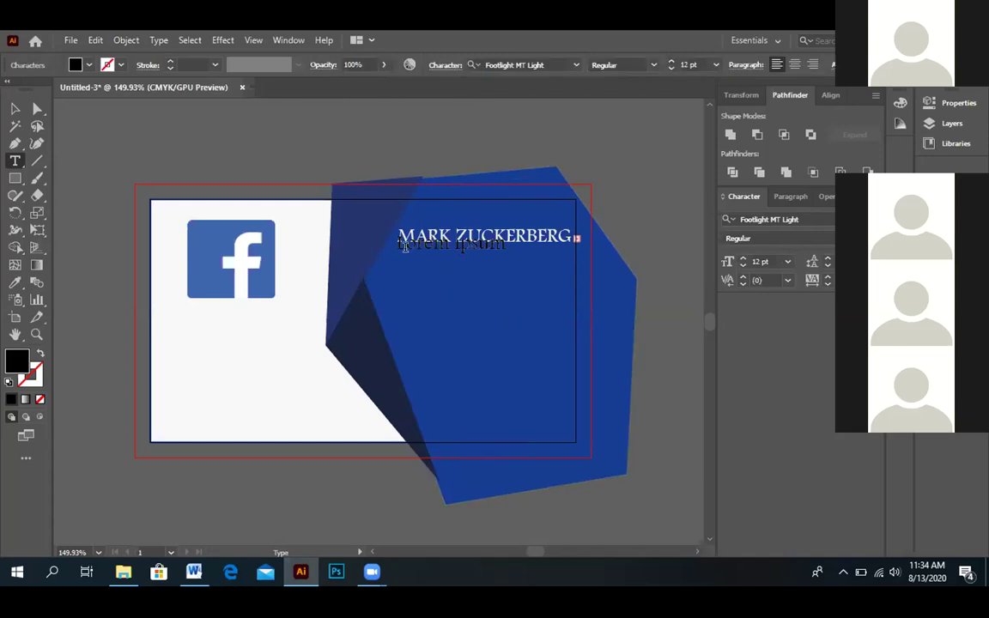
left_click_drag(398, 244, 506, 249)
key("BackSpace")
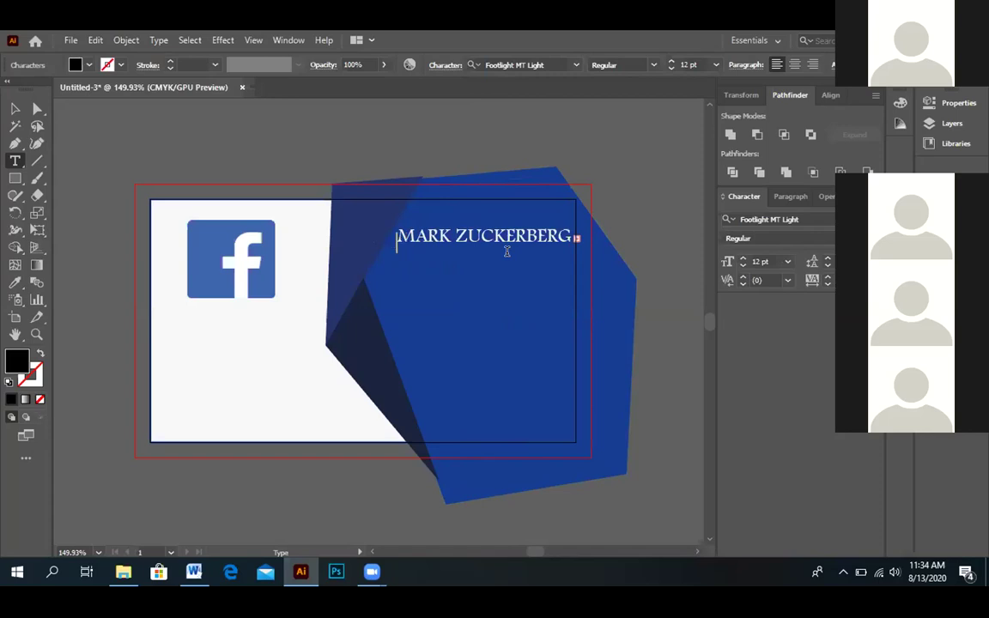
left_click(400, 261)
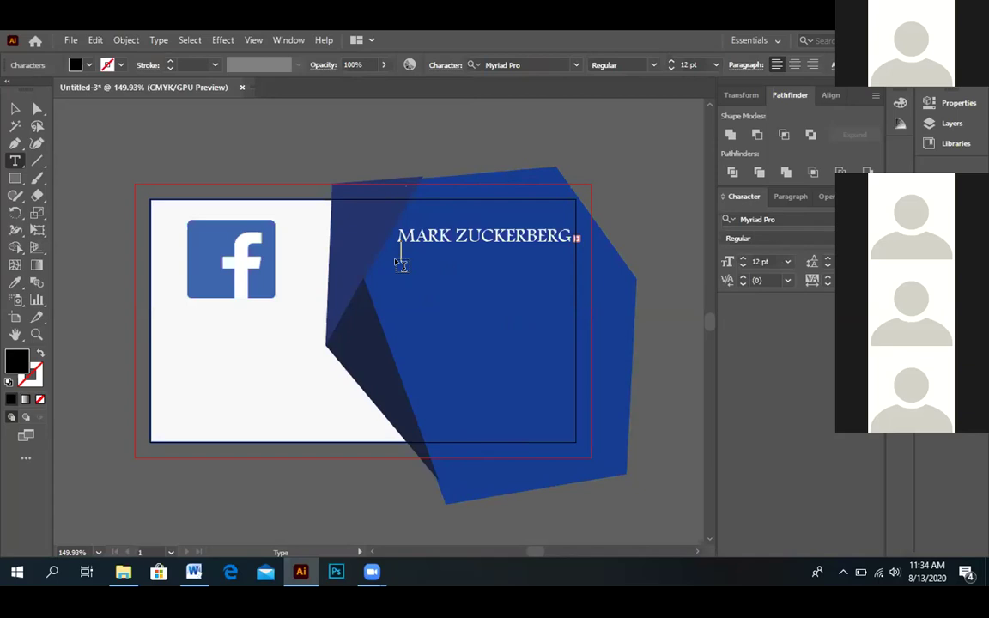
type("C")
key("BackSpace")
key("Return")
key("BackSpace")
left_click(398, 258)
left_click(398, 258)
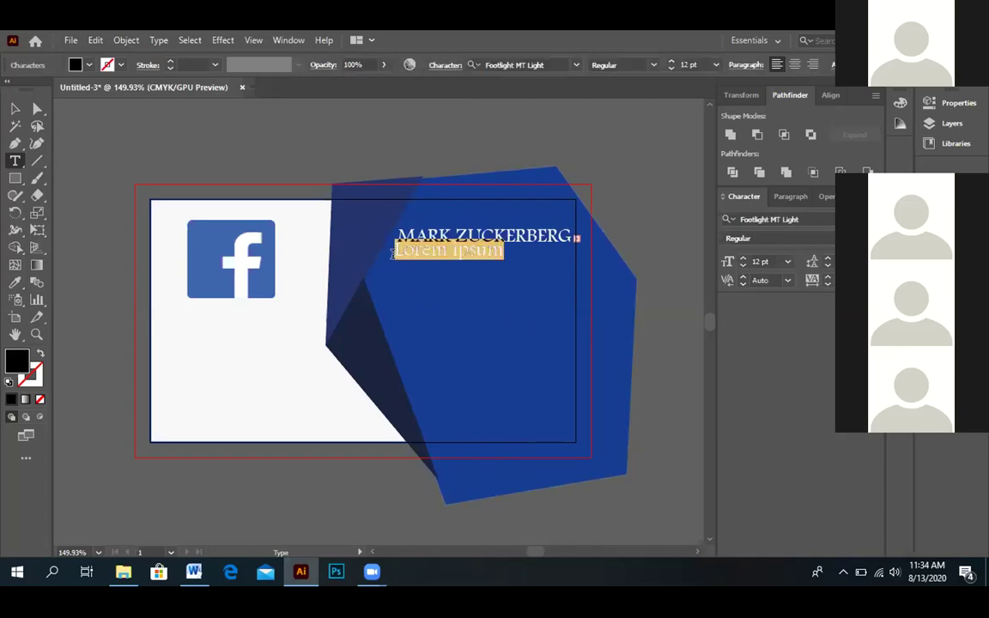
Add the text line "CEO- FACEBOOK" below the name on the blue shape, clearing the leftover placeholder texts
left_click(405, 273)
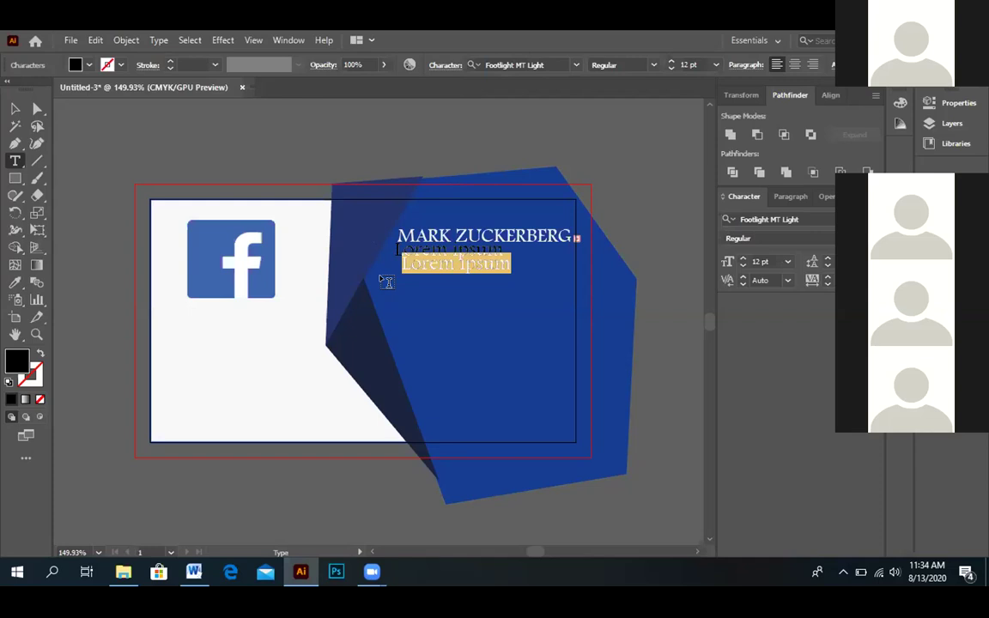
key("Escape")
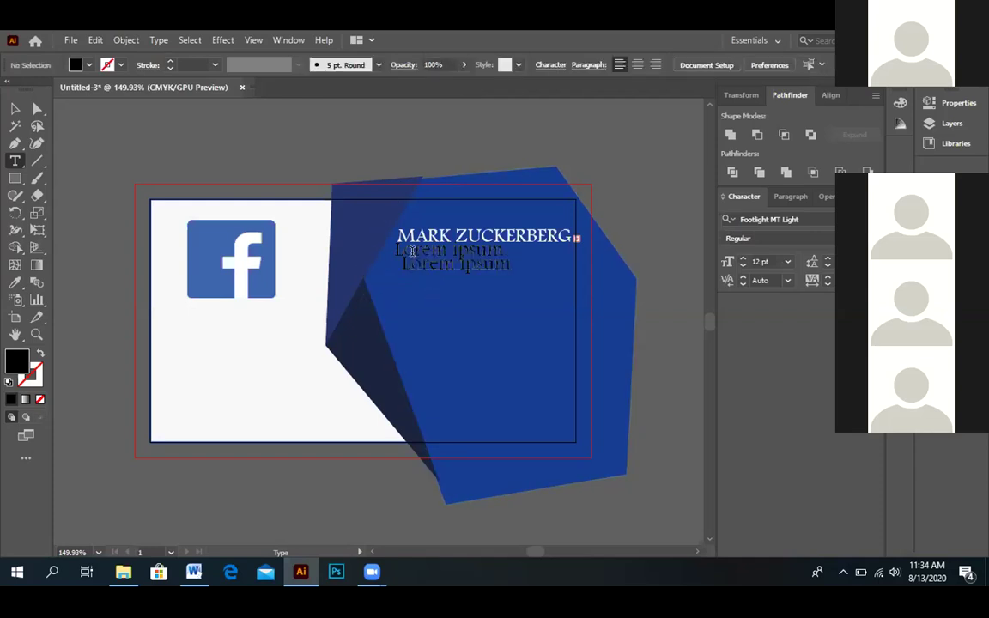
left_click(412, 250)
double_click(414, 250)
key("BackSpace")
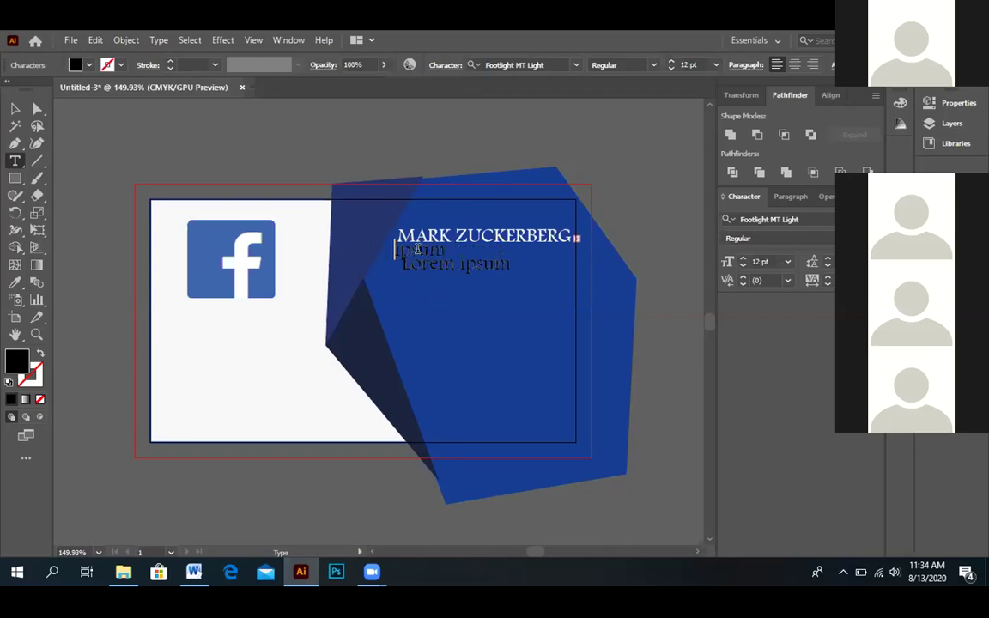
double_click(417, 249)
key("BackSpace")
triple_click(427, 263)
key("BackSpace")
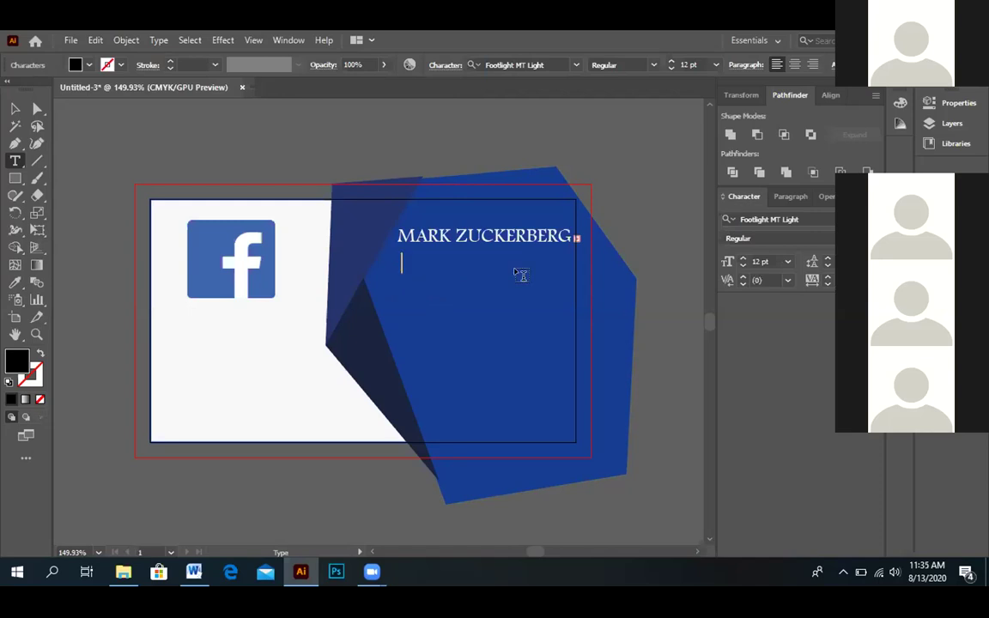
type("CEO")
type("- FACEBOOK")
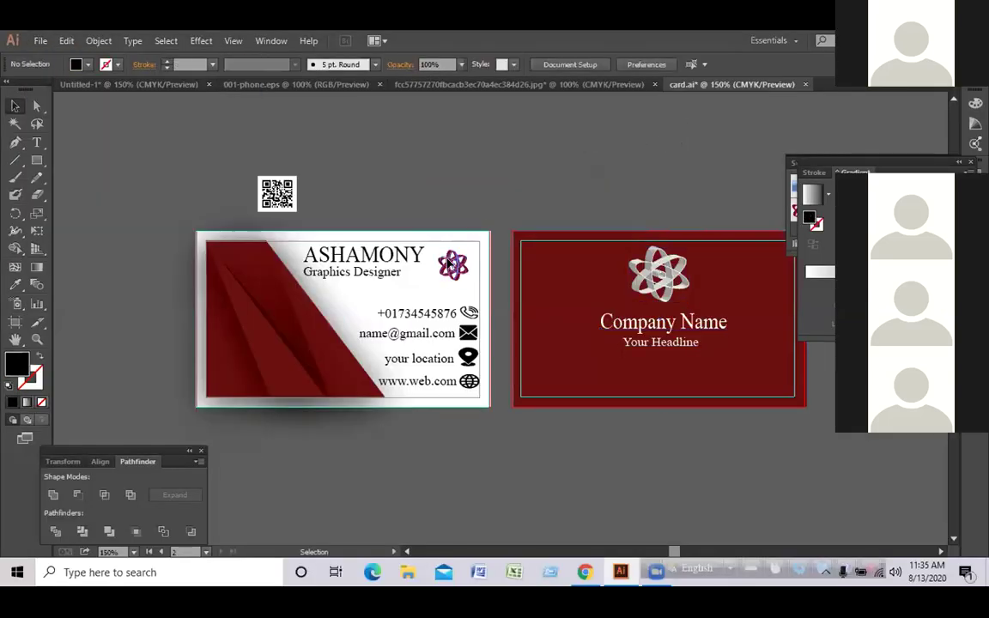
Move the atom logo out of its place beside the name on the front card without editing its symbol, and deselect it
double_click(459, 273)
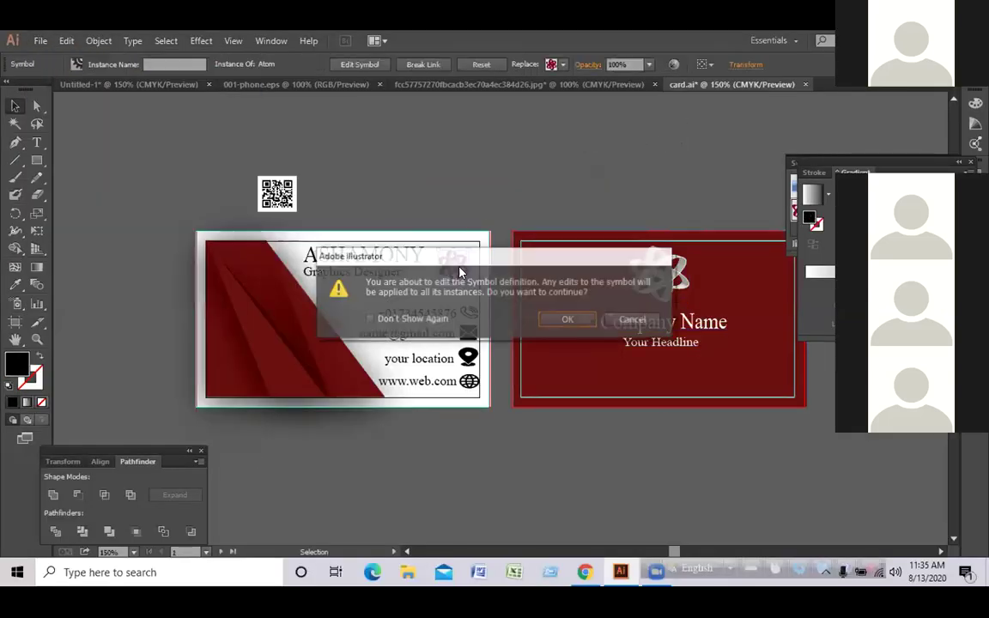
left_click(633, 319)
left_click(487, 165)
left_click_drag(457, 267, 368, 246)
left_click(483, 194)
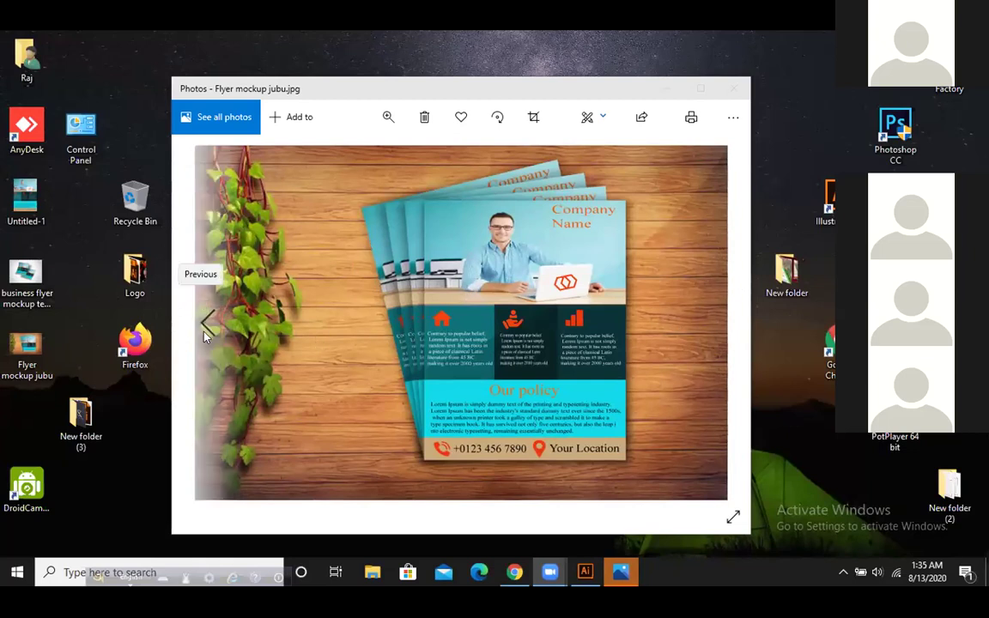
Browse the flyer mockup images and the flat flyer design in the photo viewer
left_click(205, 334)
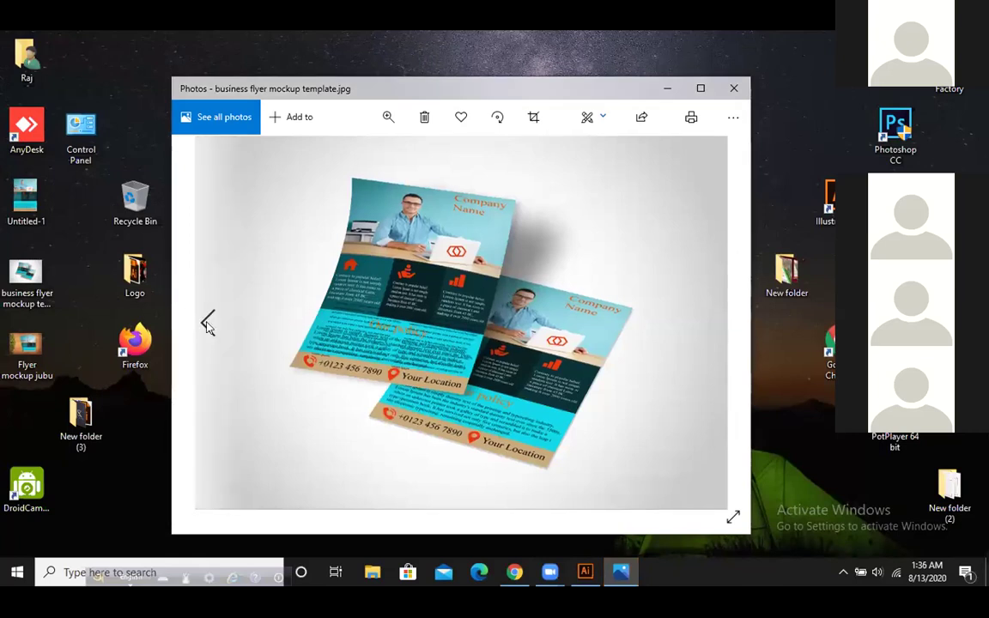
left_click(207, 322)
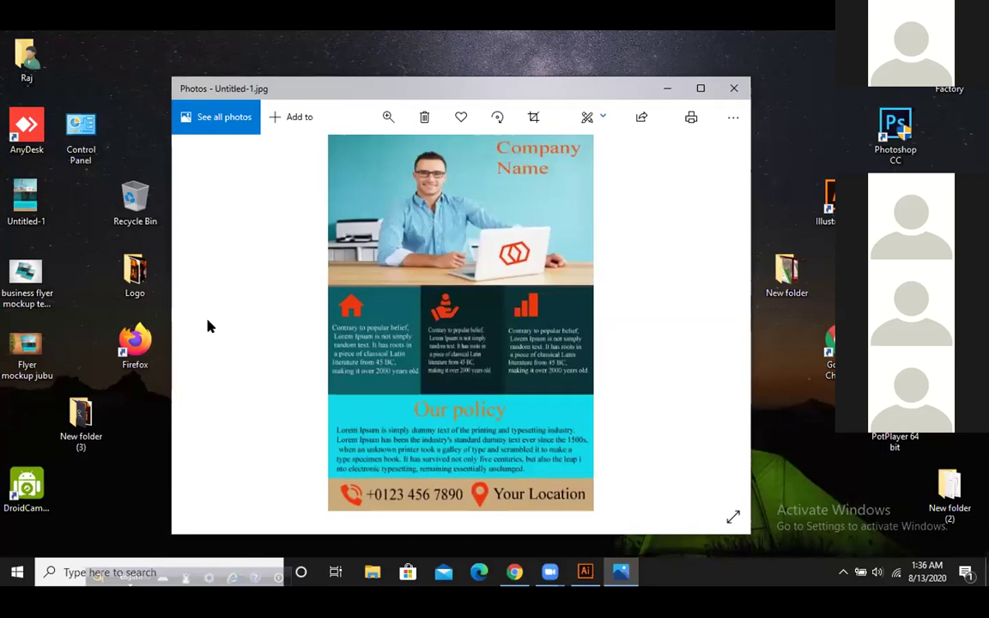
left_click(712, 321)
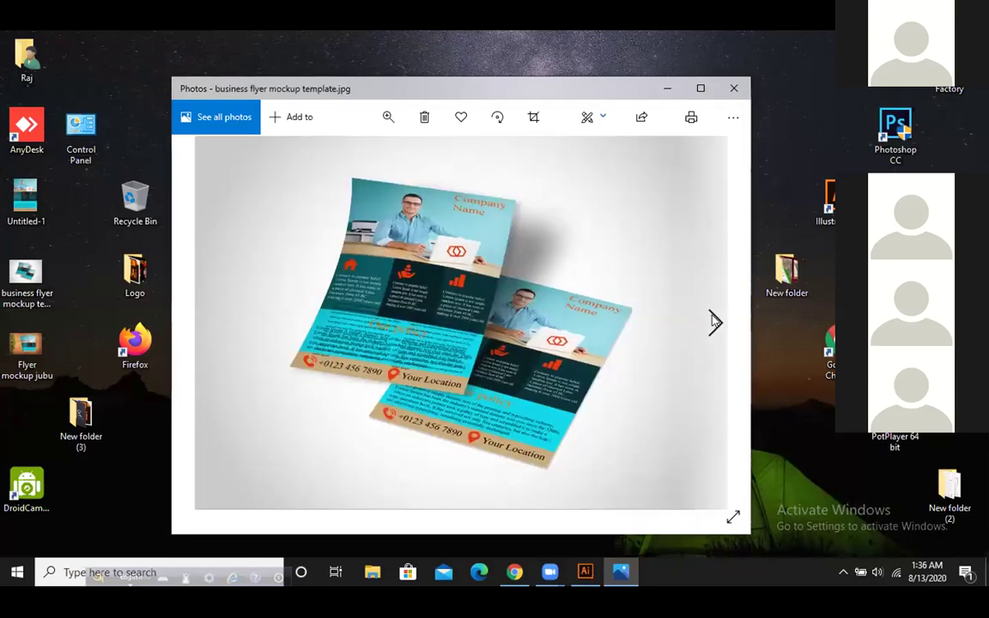
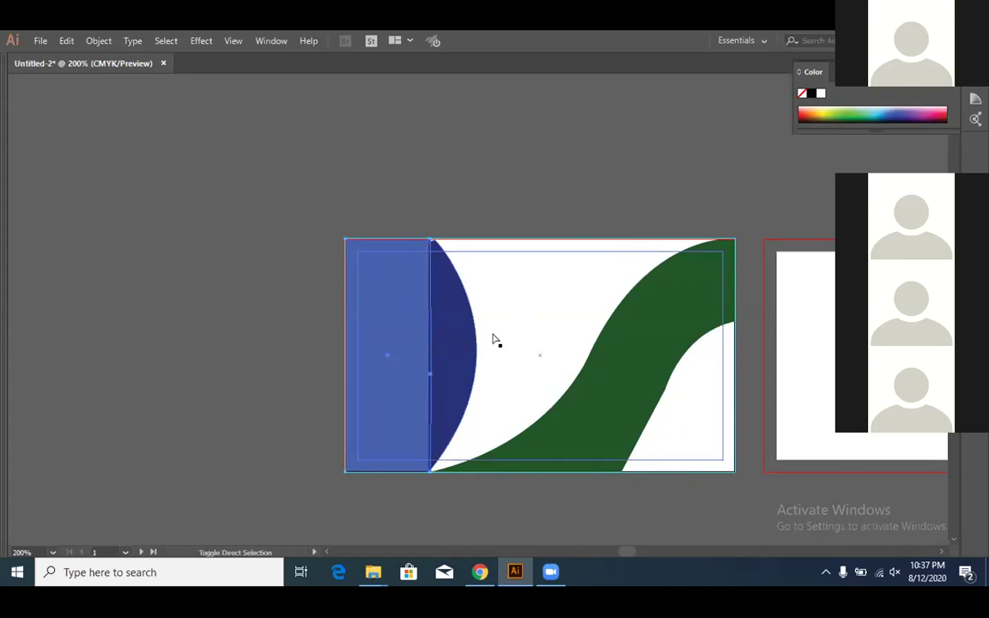
Try to fill the blue band along the card's left edge with bright blue #0B4DE0
left_click(885, 121)
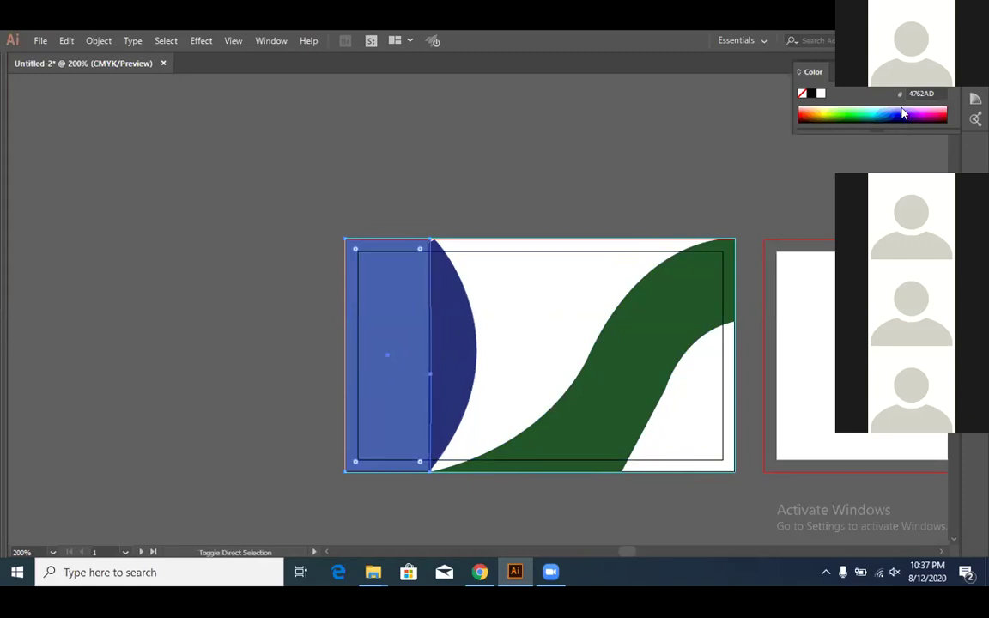
left_click(901, 112, "shift")
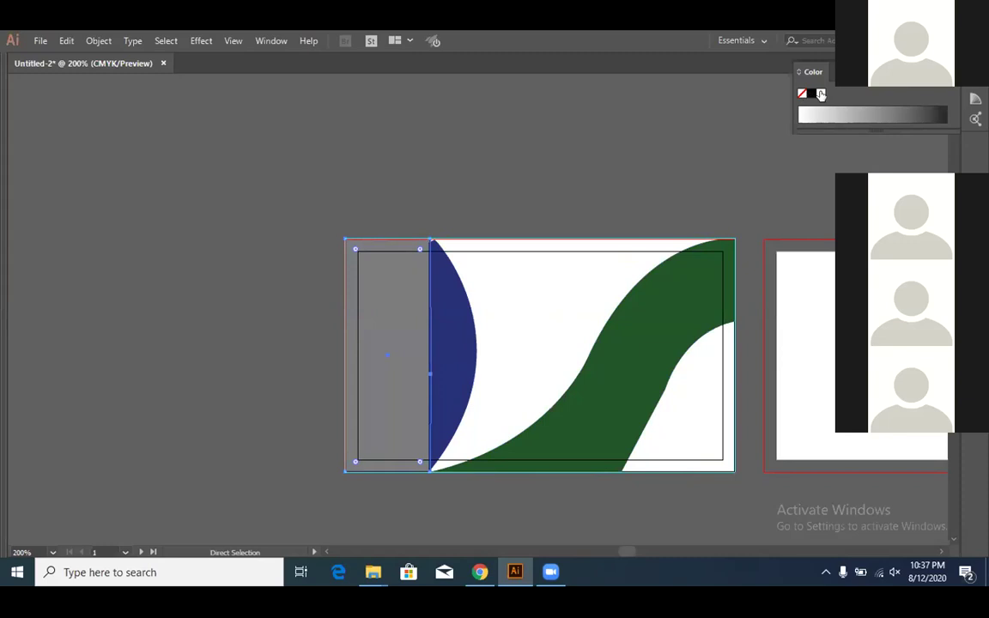
mouse_move(2, 137)
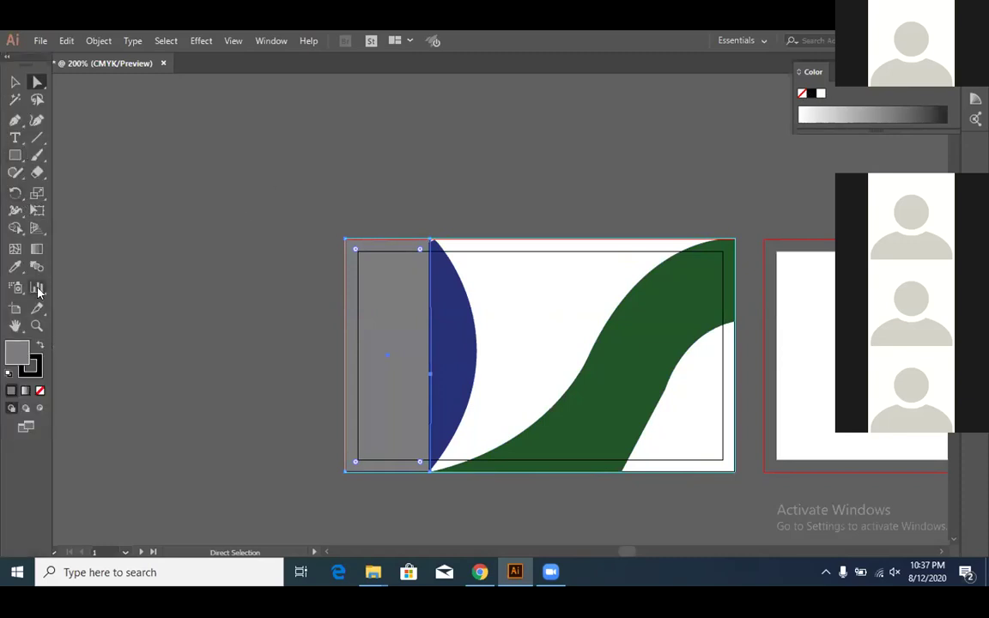
double_click(17, 354)
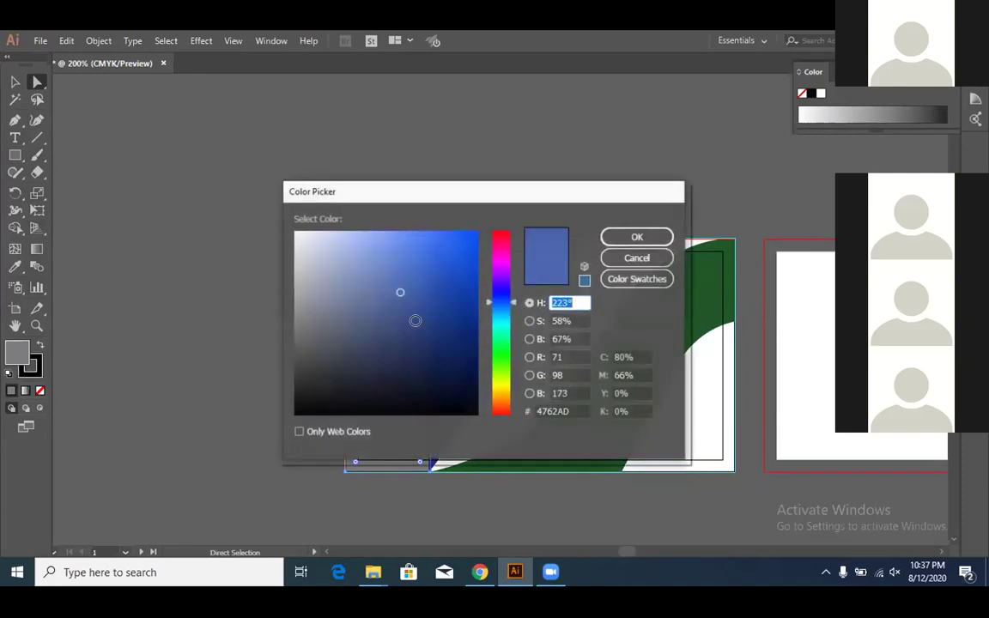
left_click(452, 276)
left_click(636, 237)
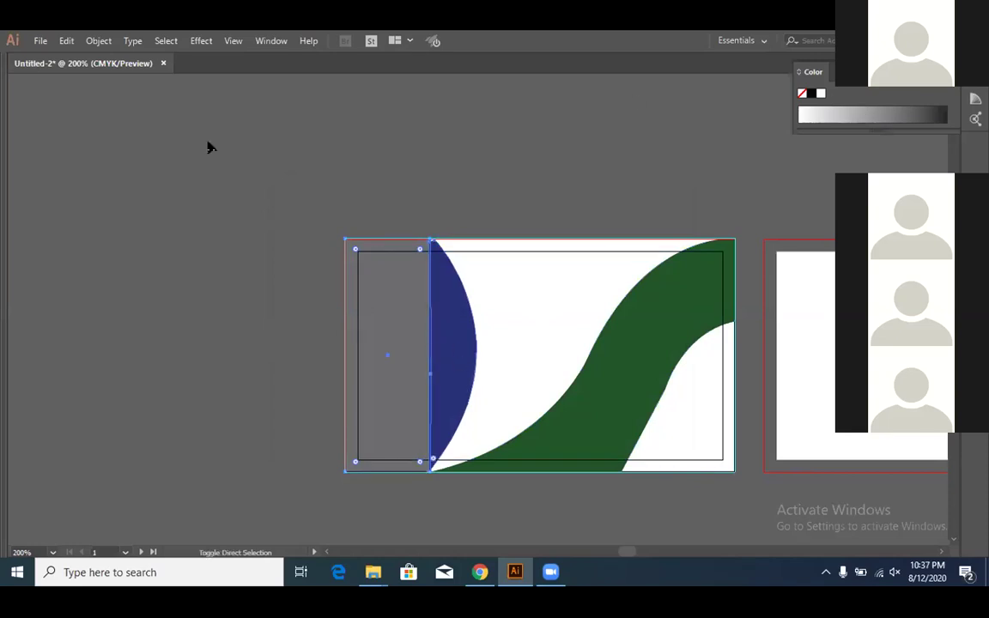
mouse_move(1, 242)
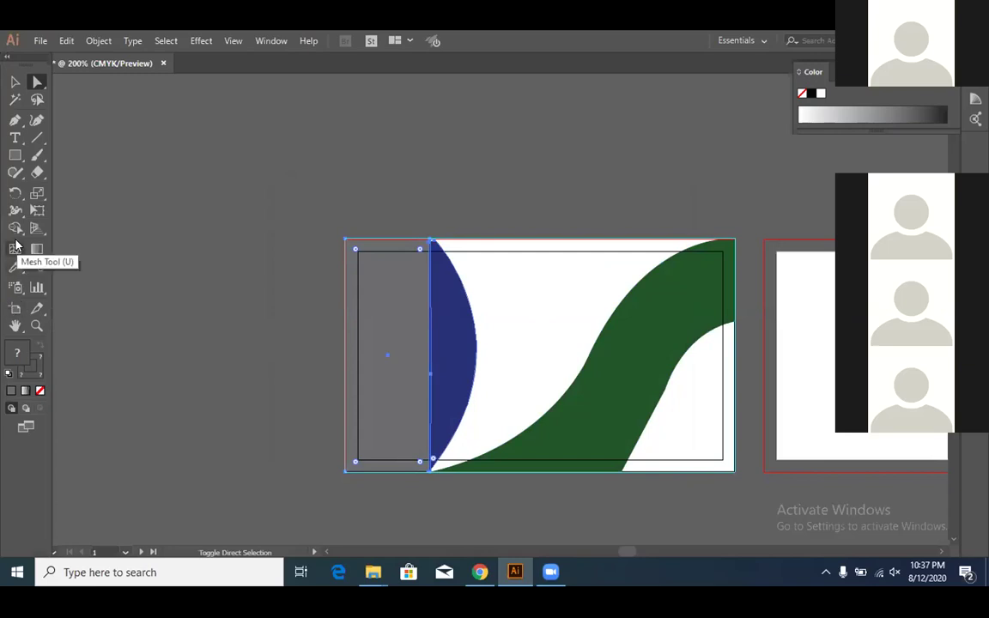
double_click(10, 358)
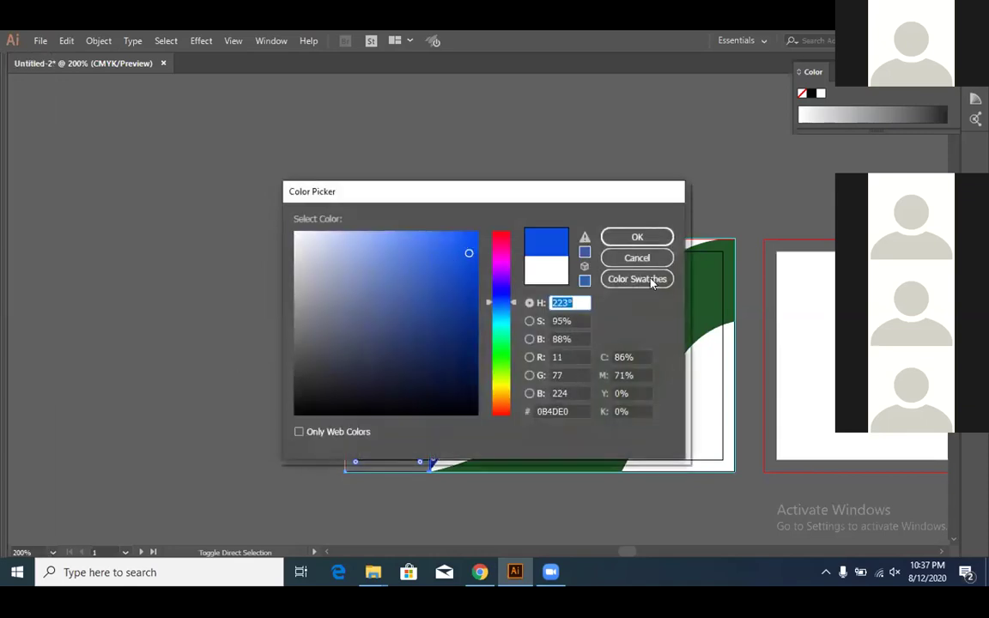
left_click(638, 237)
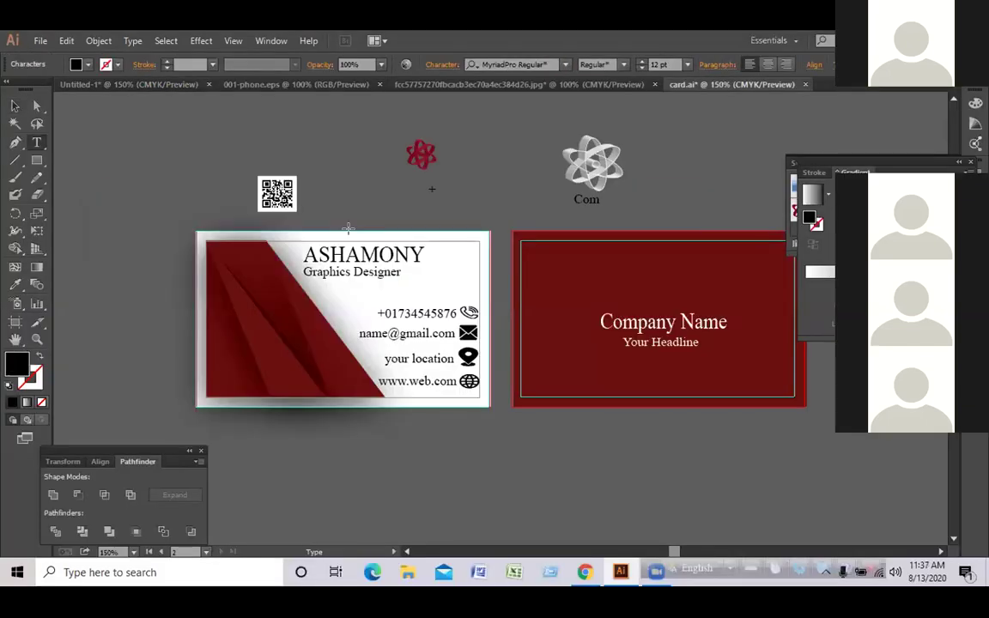
type("pany Nma")
key("BackSpace")
key("BackSpace")
type("ame")
key("BackSpace")
key("BackSpace")
key("BackSpace")
key("BackSpace")
key("BackSpace")
key("BackSpace")
key("BackSpace")
key("BackSpace")
key("BackSpace")
key("BackSpace")
key("BackSpace")
key("BackSpace")
type("Par")
type("t")
key("BackSpace")
key("BackSpace")
key("BackSpace")
key("BackSpace")
Make the text below the white atom logo above the back card read "Short time"
type("Sort")
key("BackSpace")
key("BackSpace")
key("BackSpace")
type("hort")
type("time")
key("Left")
key("Left")
key("Left")
key("Left")
key("End")
type("en")
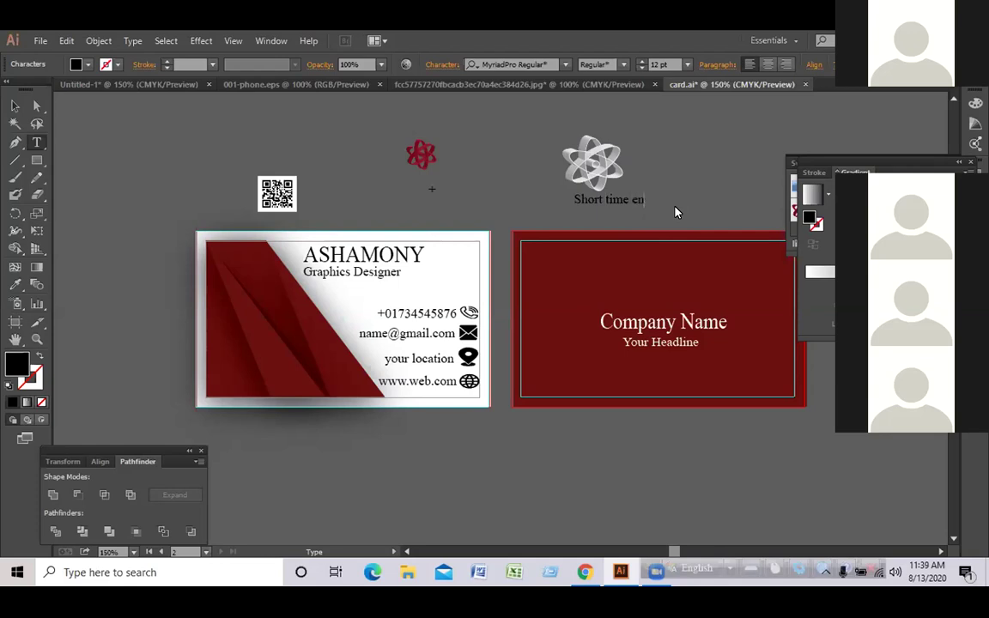
key("BackSpace")
key("BackSpace")
key("BackSpace")
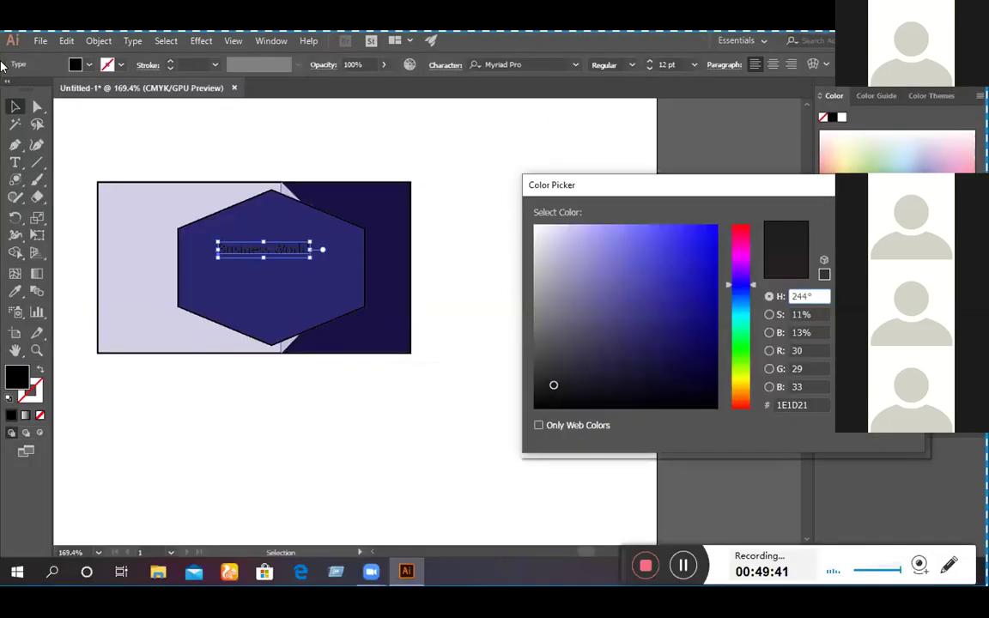
Recolour the "Business World" text on the hexagon to near-white #F2F2F7 and move it slightly lower
left_click(536, 230)
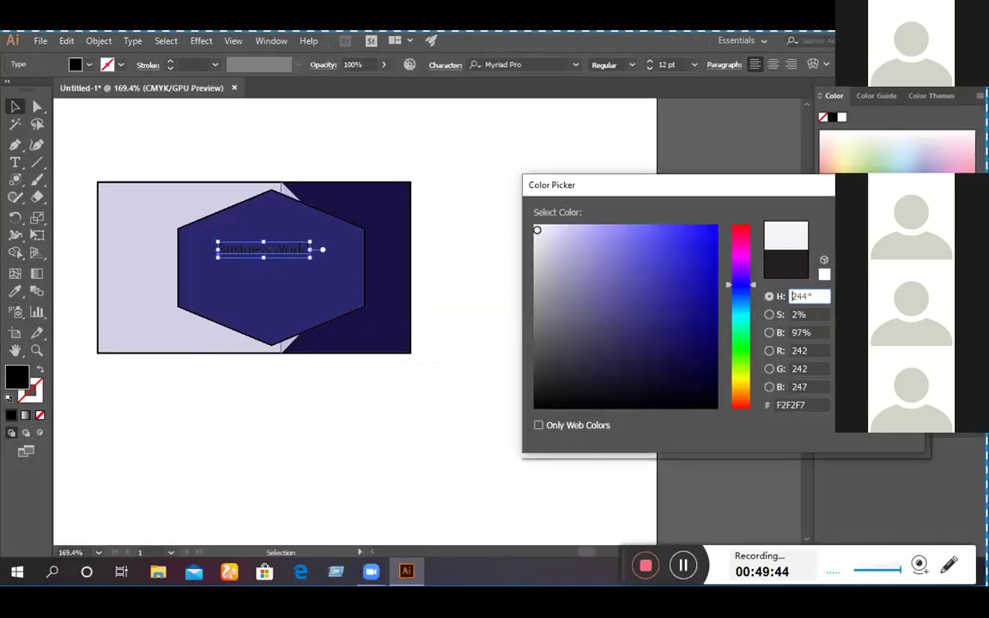
key("Return")
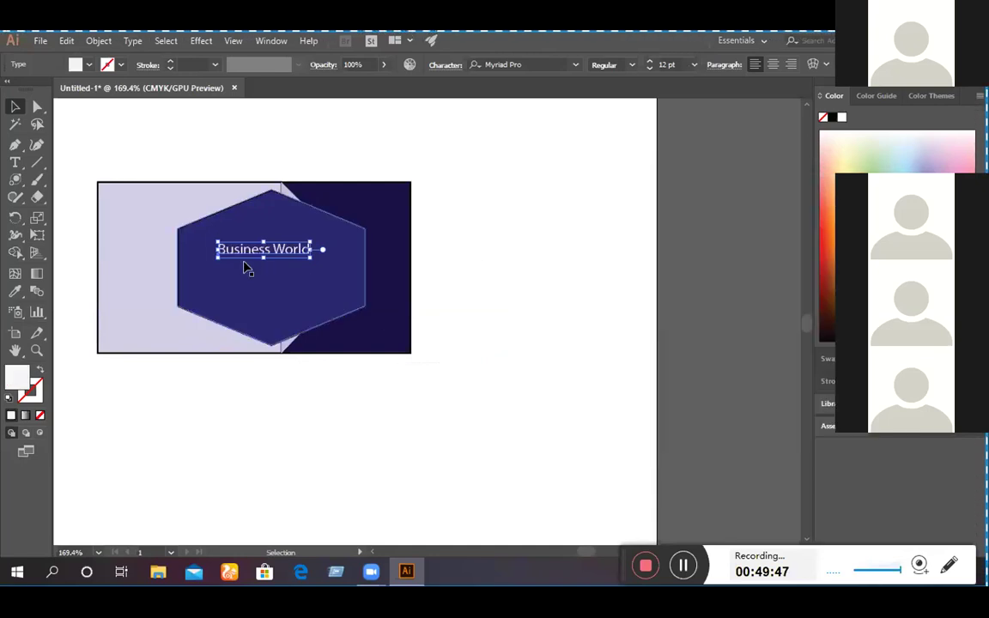
left_click_drag(279, 254, 276, 272)
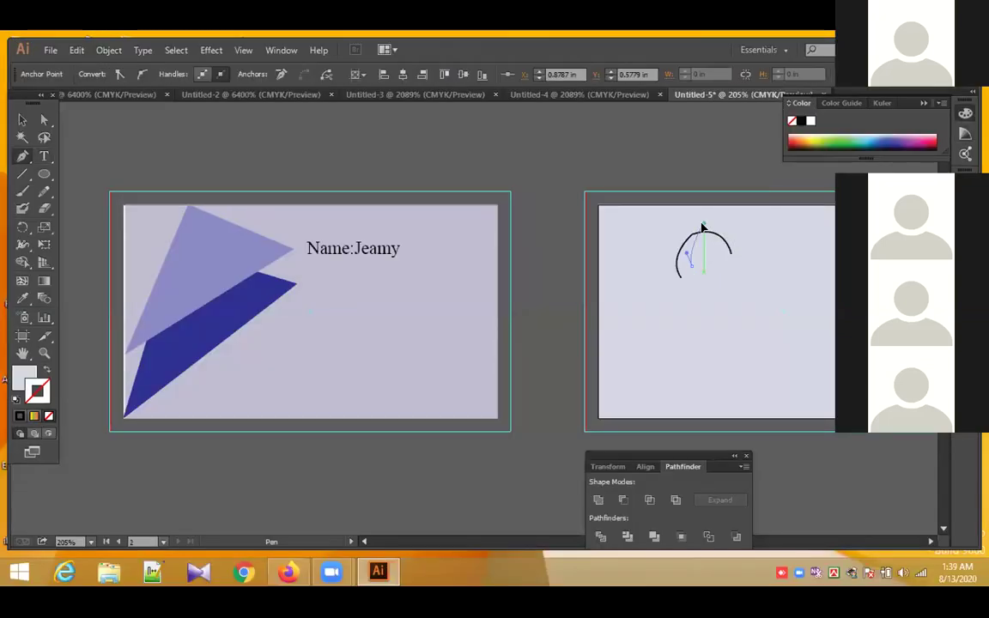
Finish the C-shaped curve crossing the black arc on the second card, giving it no fill and a black stroke
left_click_drag(703, 225, 717, 228)
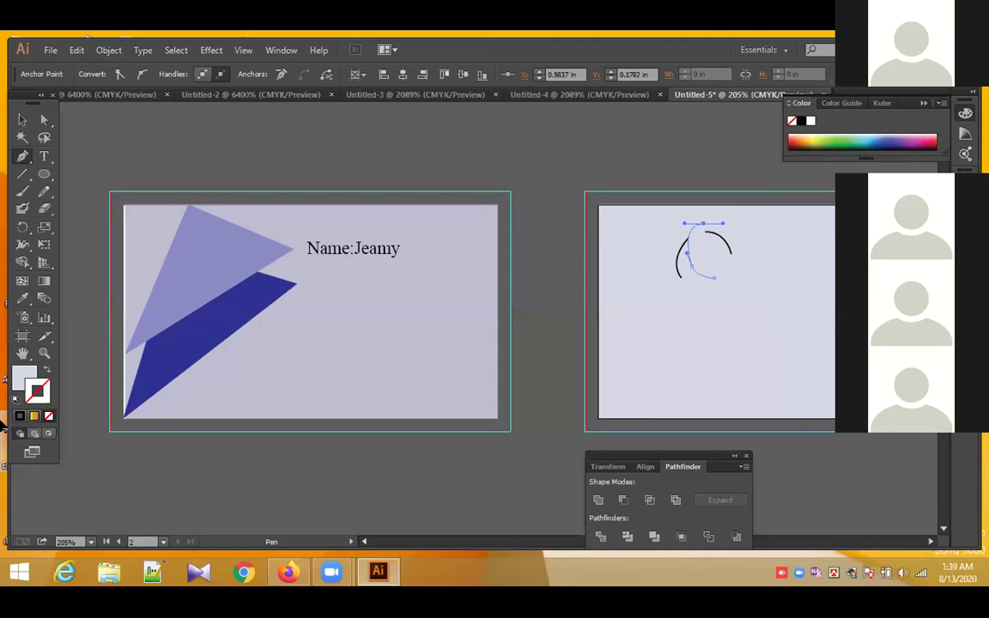
left_click(45, 370)
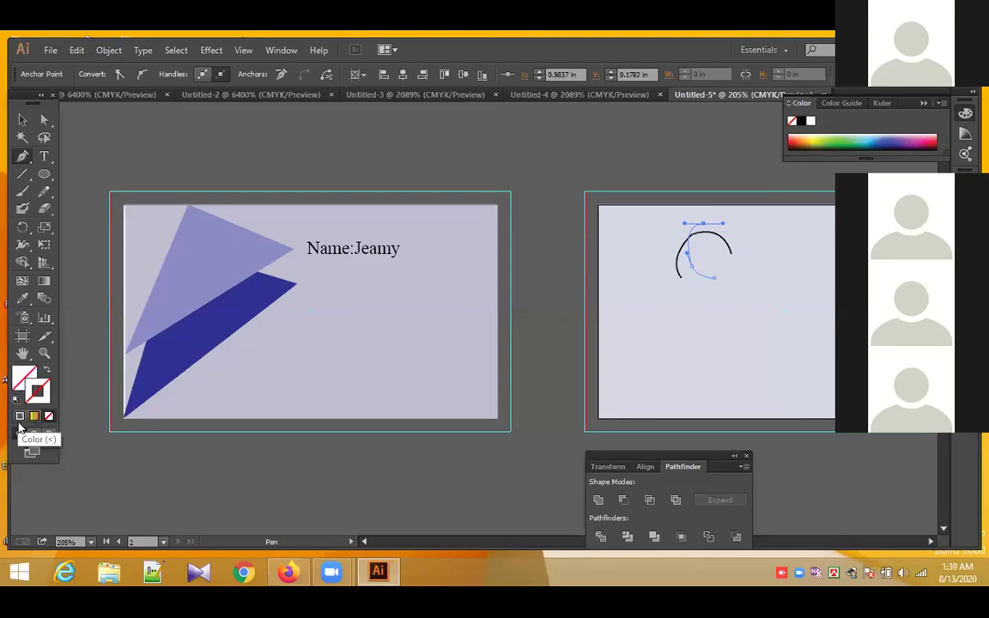
left_click(800, 121)
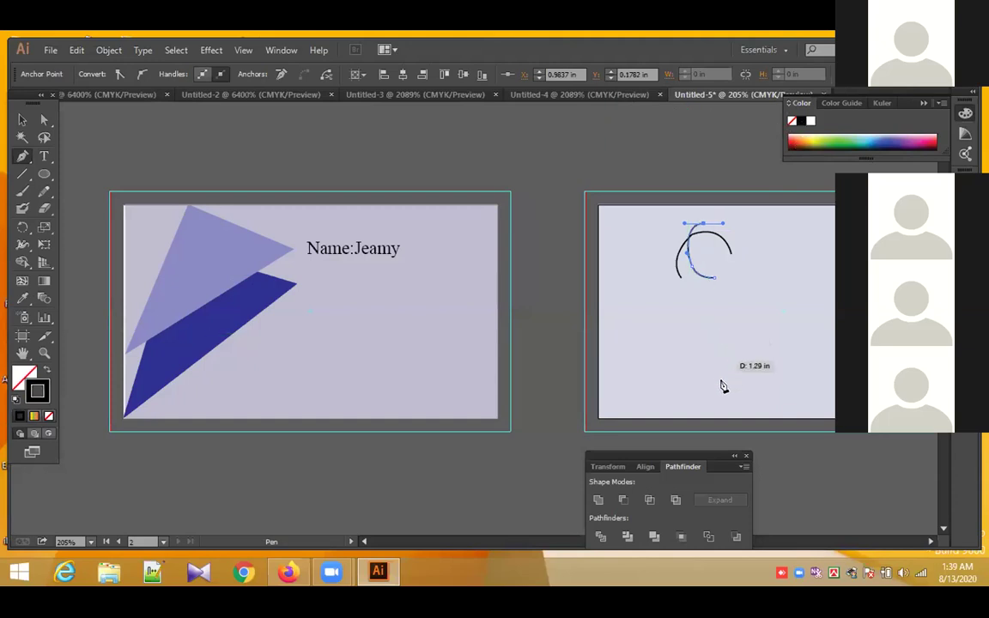
left_click(23, 119)
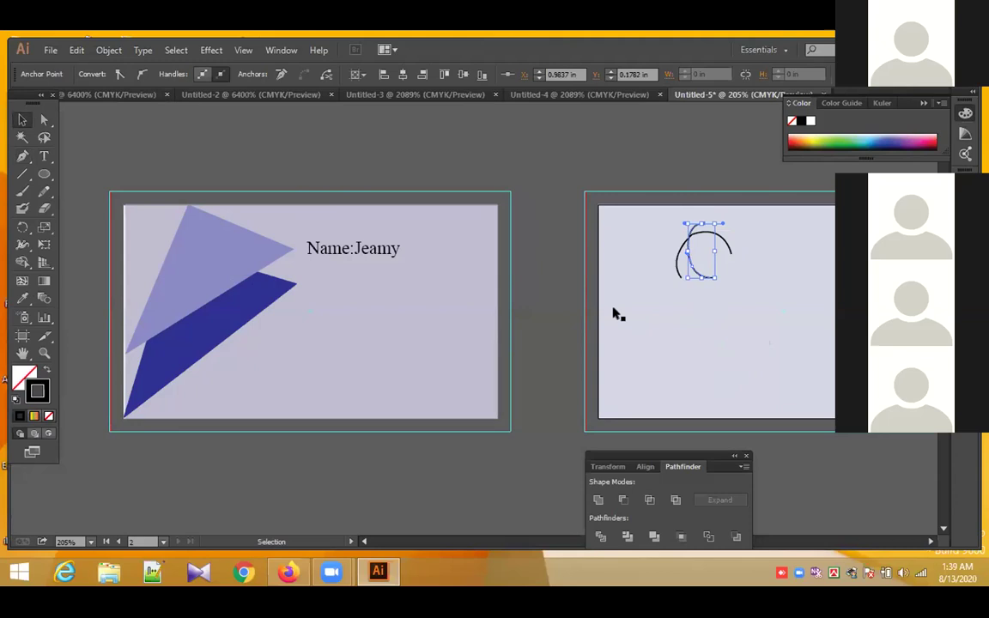
Enlarge the "Business World" text on the hexagon to about 116 pt wide and 15 pt high
left_click(638, 317)
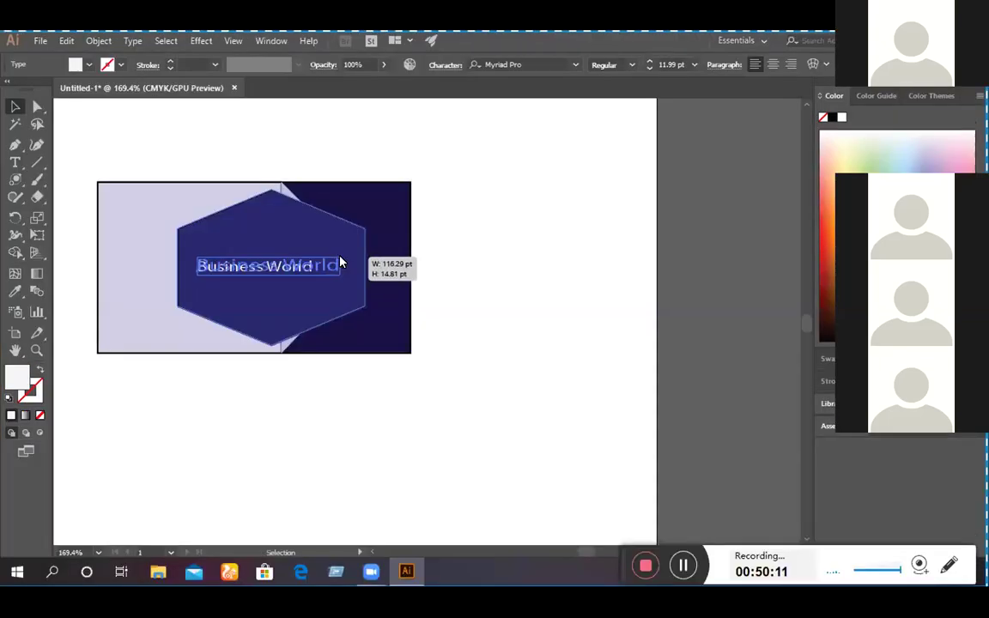
left_click_drag(340, 261, 342, 262)
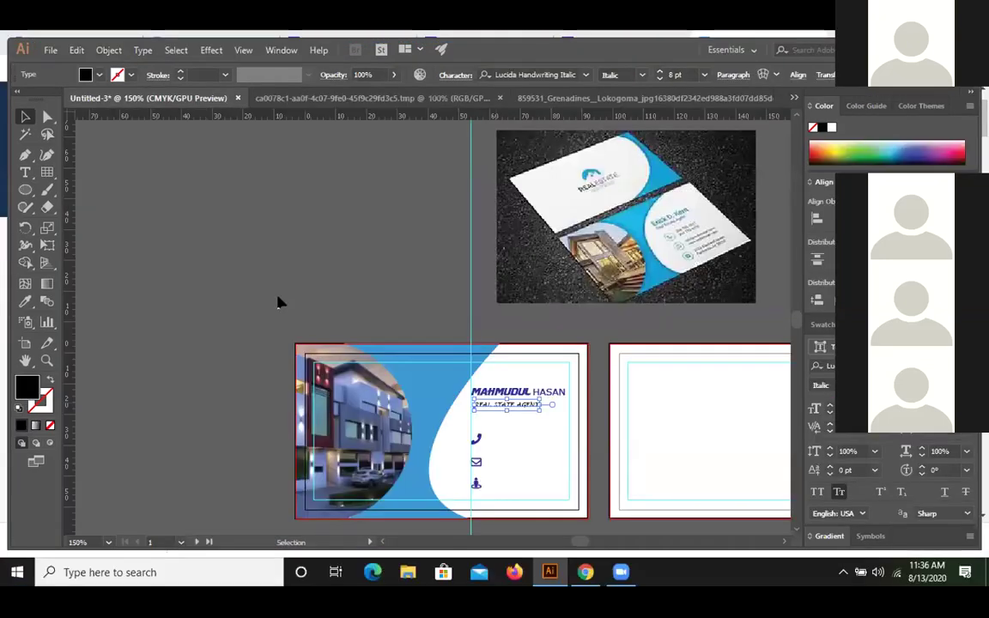
Group all the artwork and text on the real-estate card, and move the reference mockup photo above it further left
left_click(277, 301)
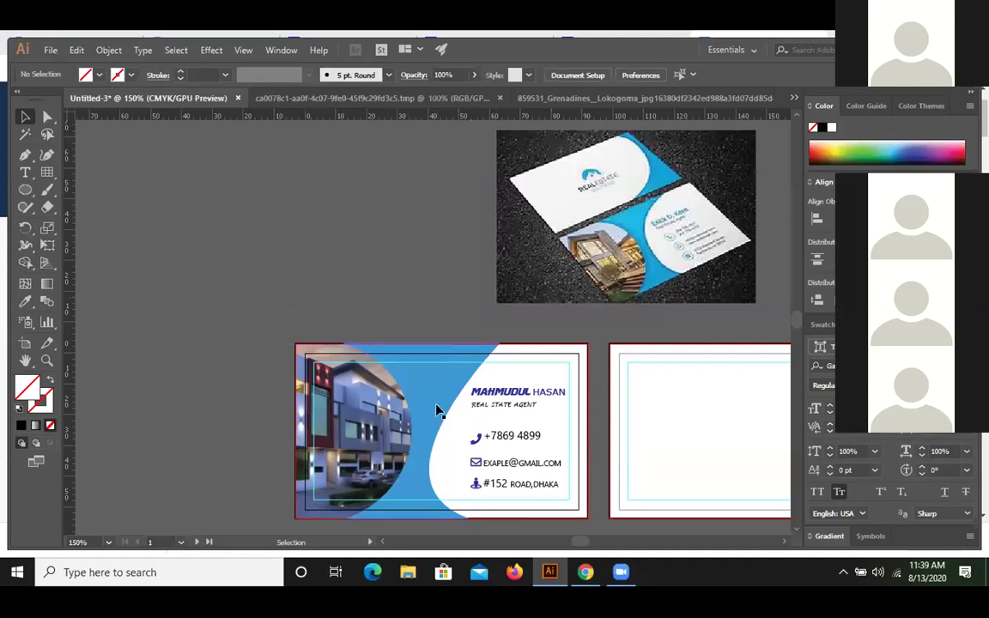
left_click(437, 433)
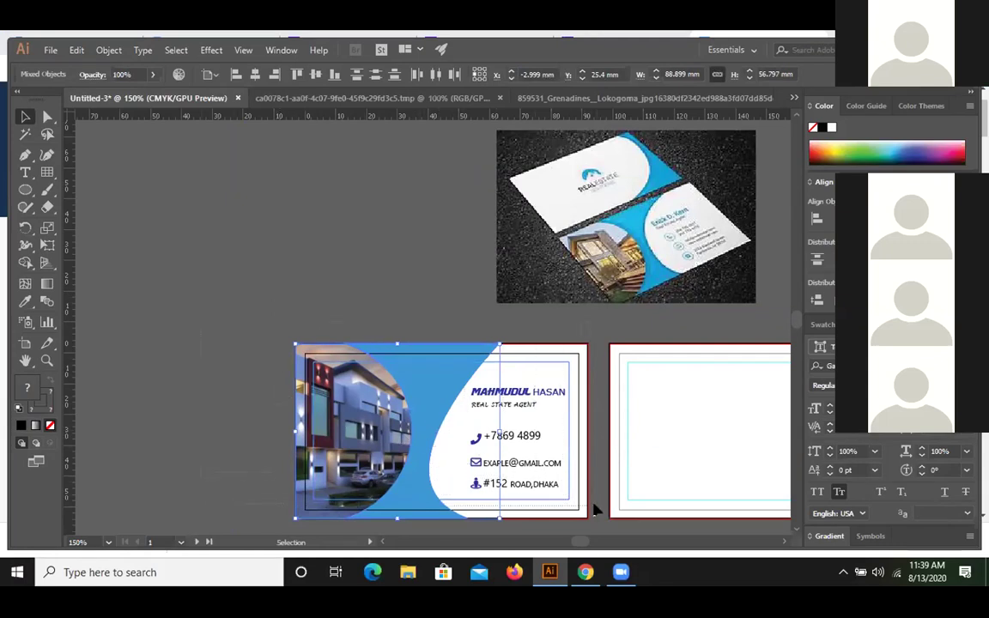
key("ctrl+a")
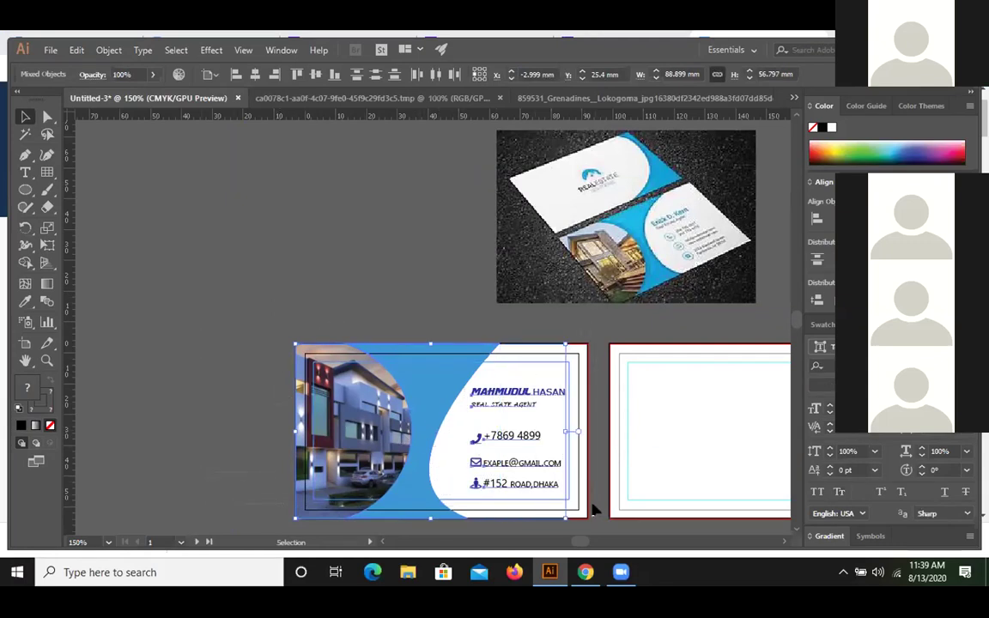
right_click(438, 444)
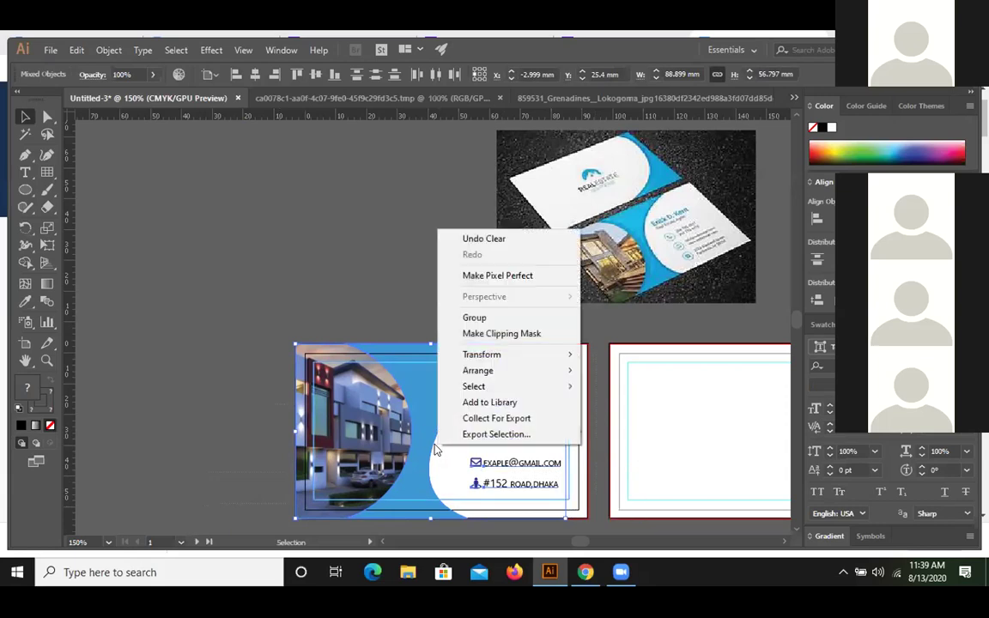
left_click(475, 318)
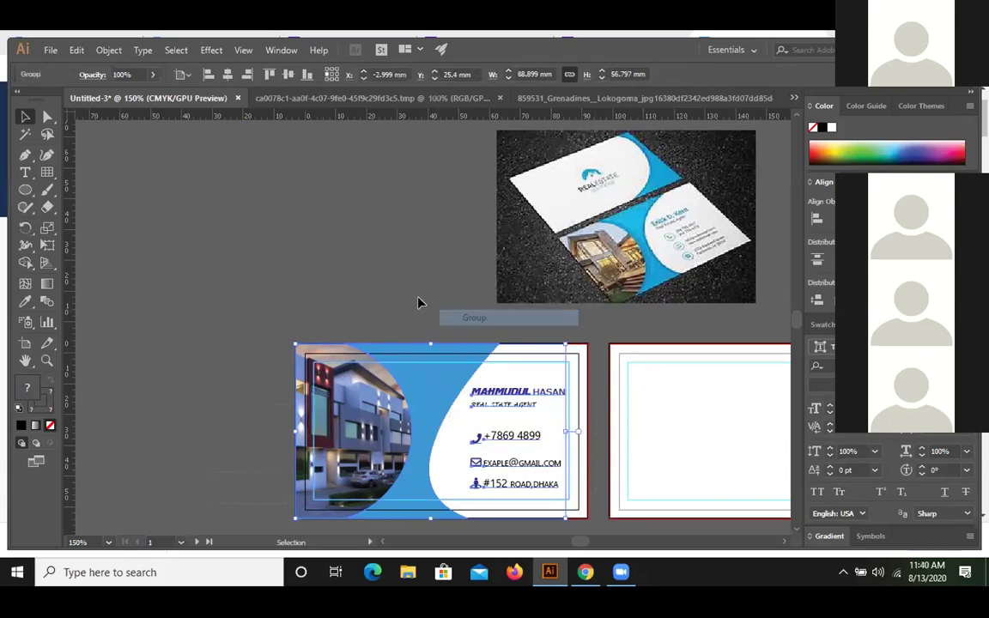
left_click(395, 299)
left_click_drag(628, 218, 301, 206)
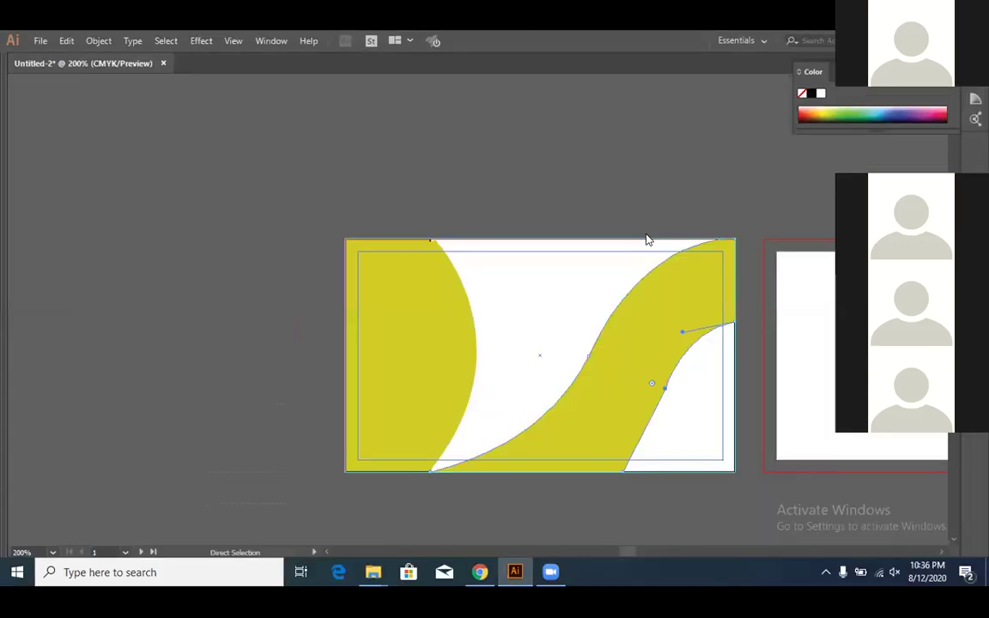
Send the small selected shape beside the green-curved card to the back
right_click(262, 258)
mouse_move(302, 483)
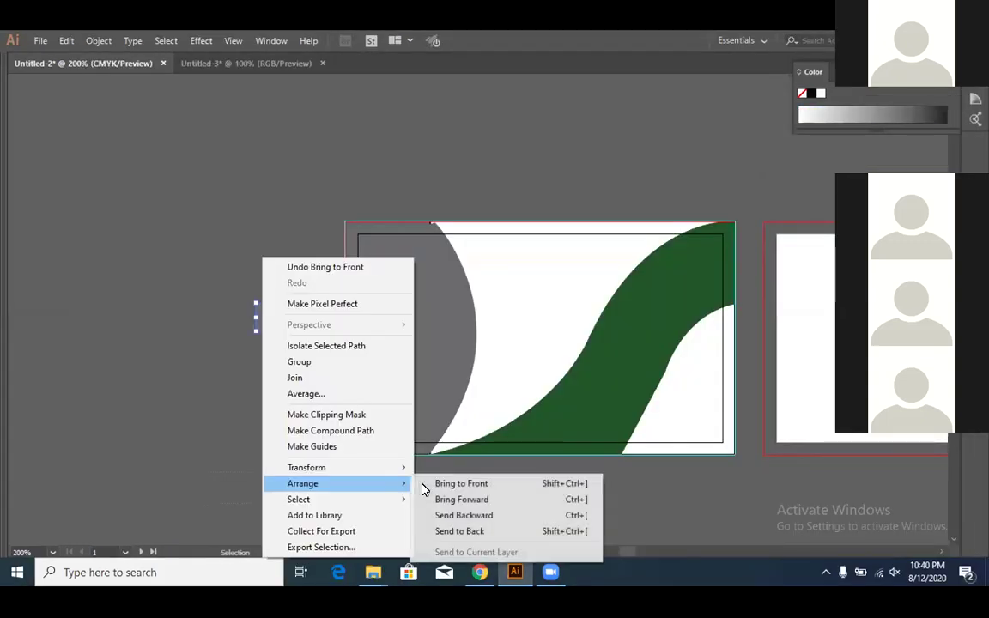
left_click(455, 533)
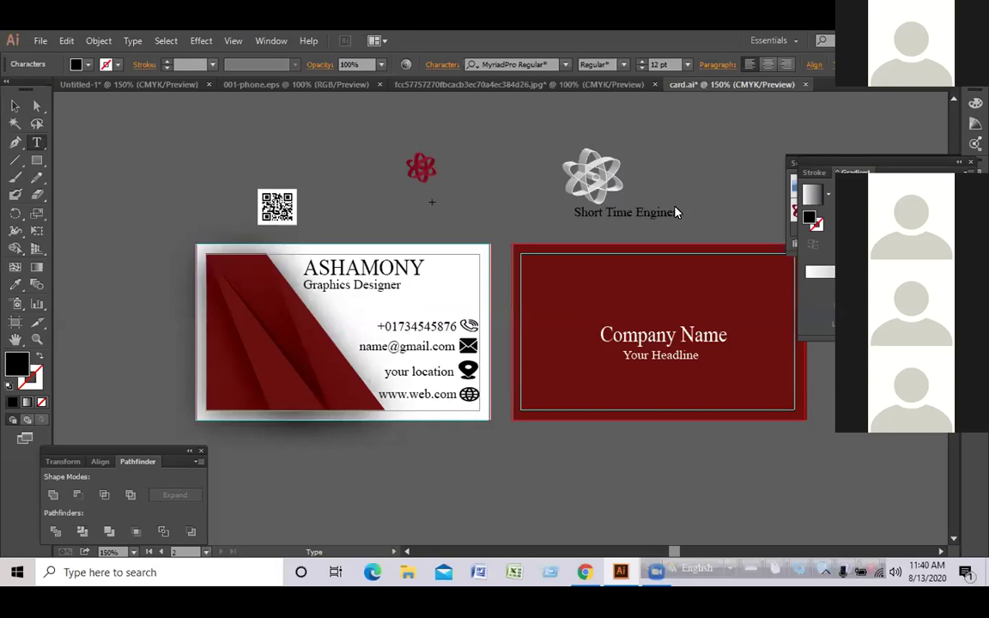
Add the text "Your Headline" above the small red atom logo, with a capital H
type("Your headline")
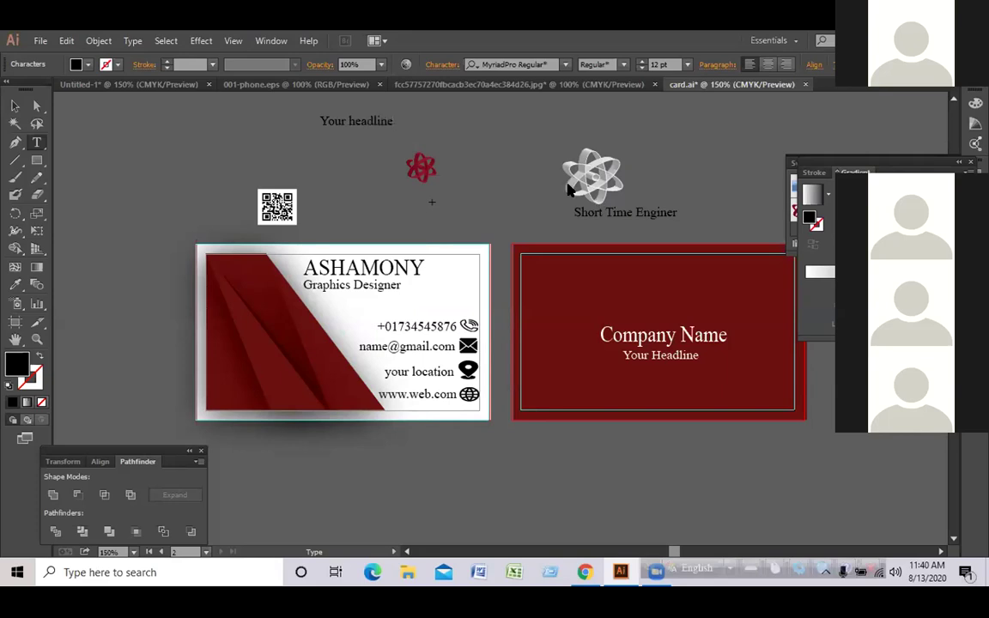
left_click(351, 121)
key("BackSpace")
type("H")
key("BackSpace")
type("h")
key("BackSpace")
type("H")
Complete the text below the white atom logo so it reads "Short Time Engineering"
left_click(677, 214)
key("Escape")
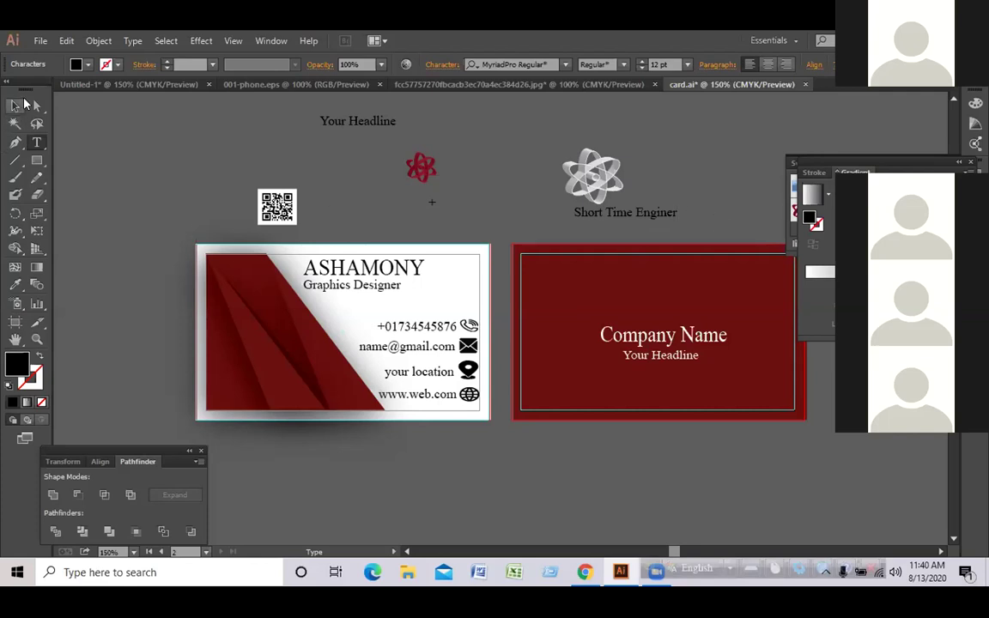
left_click(675, 199)
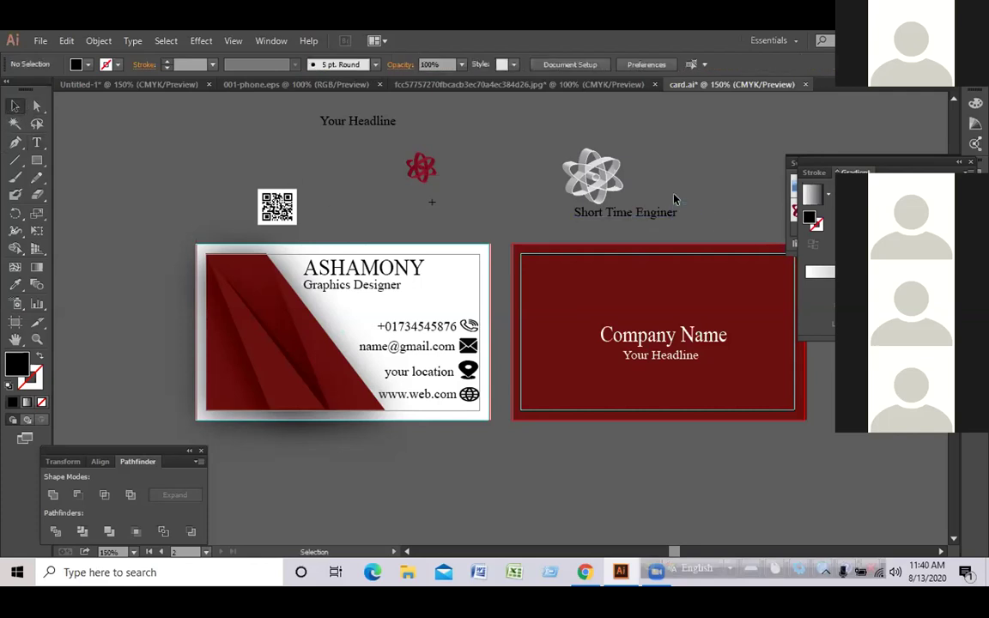
left_click(36, 142)
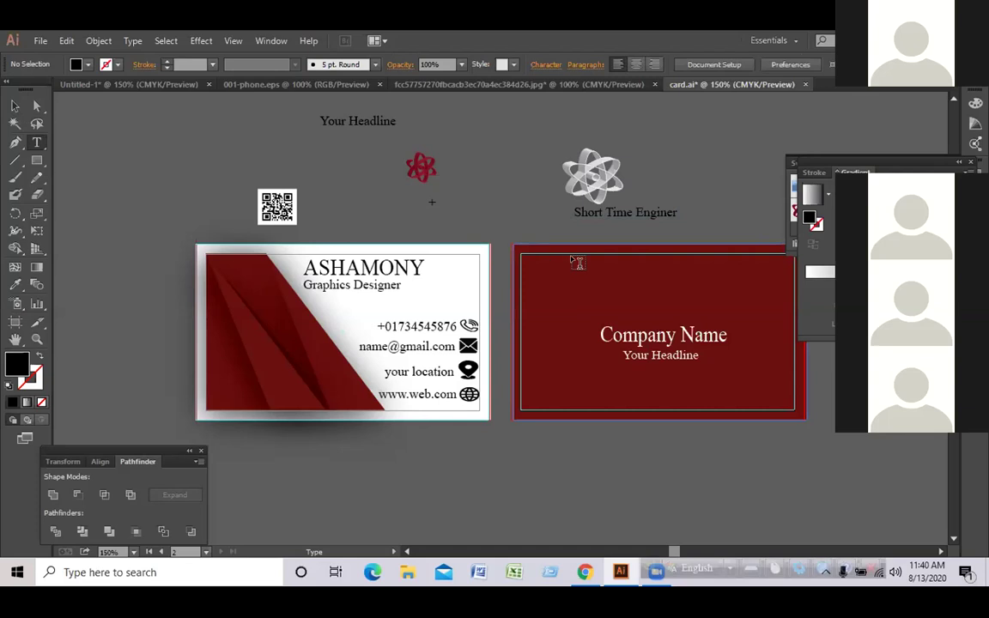
left_click(675, 212)
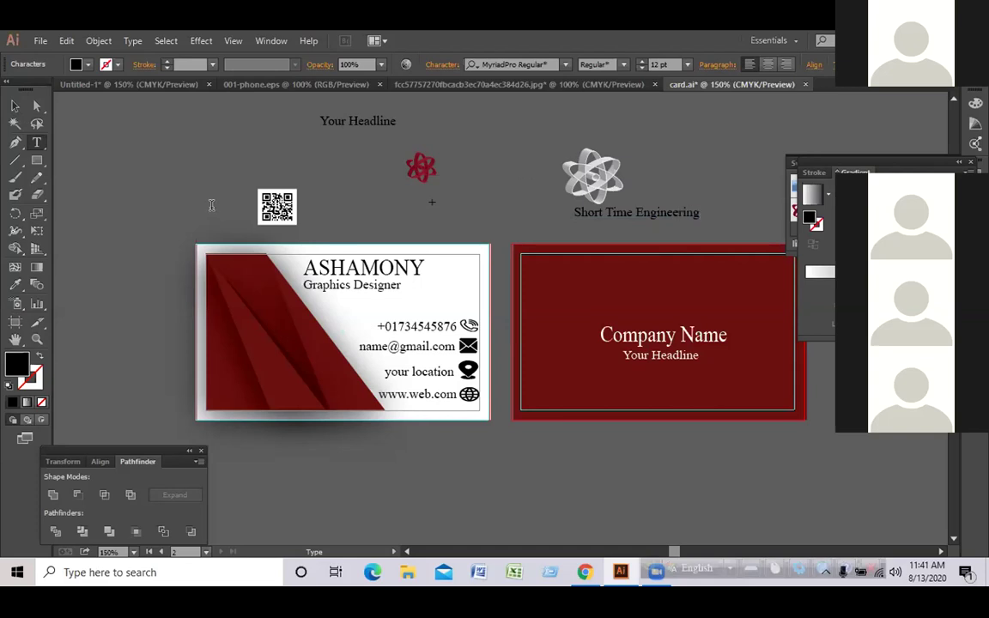
Enlarge the "Short Time Engineering" text to about 19.62 pt and fill it with white
left_click(16, 105)
left_click_drag(699, 219, 716, 229)
left_click(86, 64)
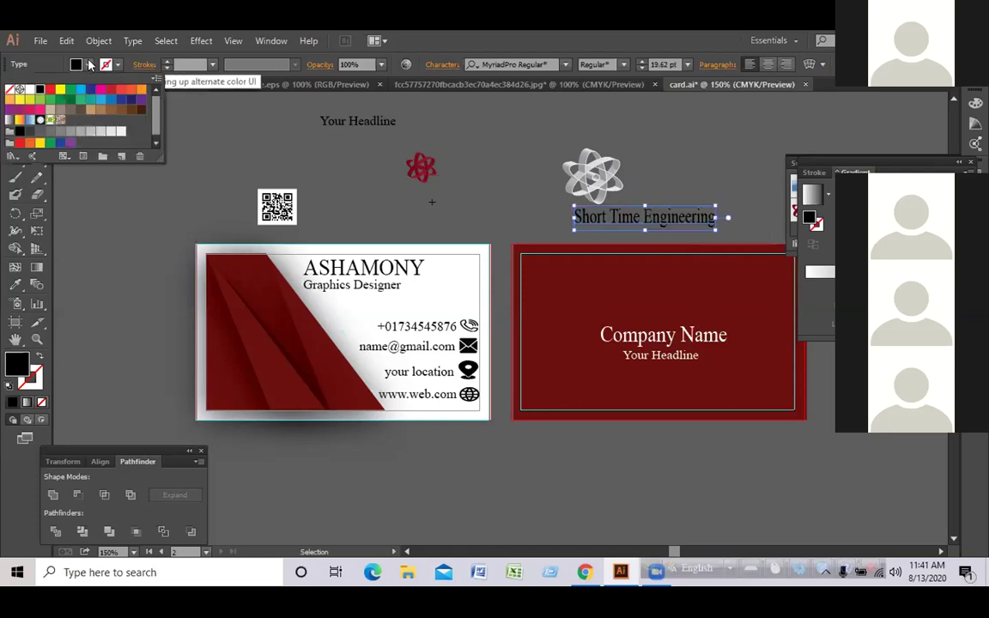
left_click(26, 83)
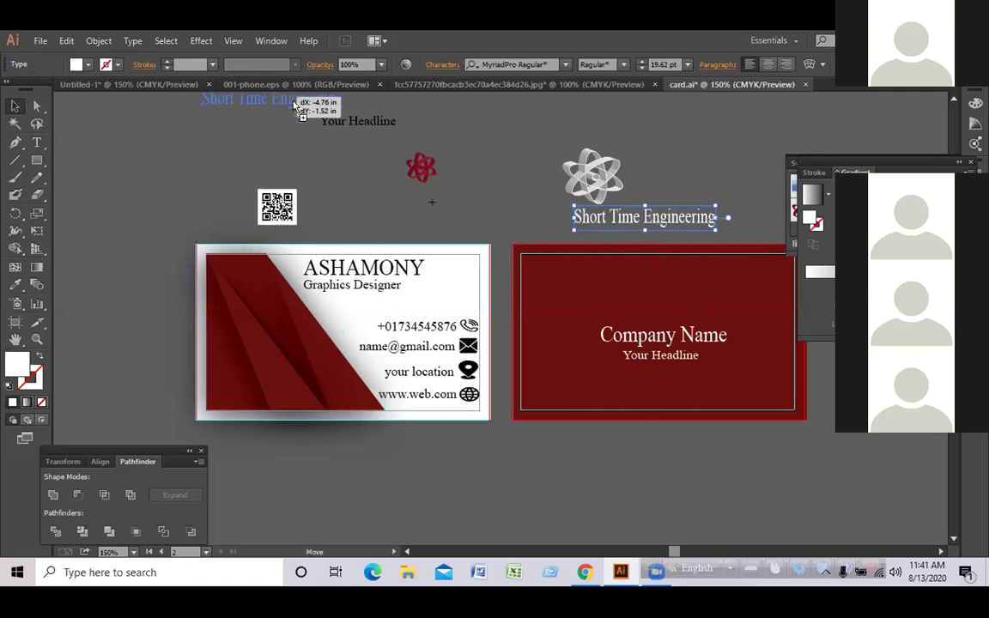
Copy the "Short Time Engineering" text into Untitled-1 and centre it under the white atom logo on the red card
left_click(141, 84)
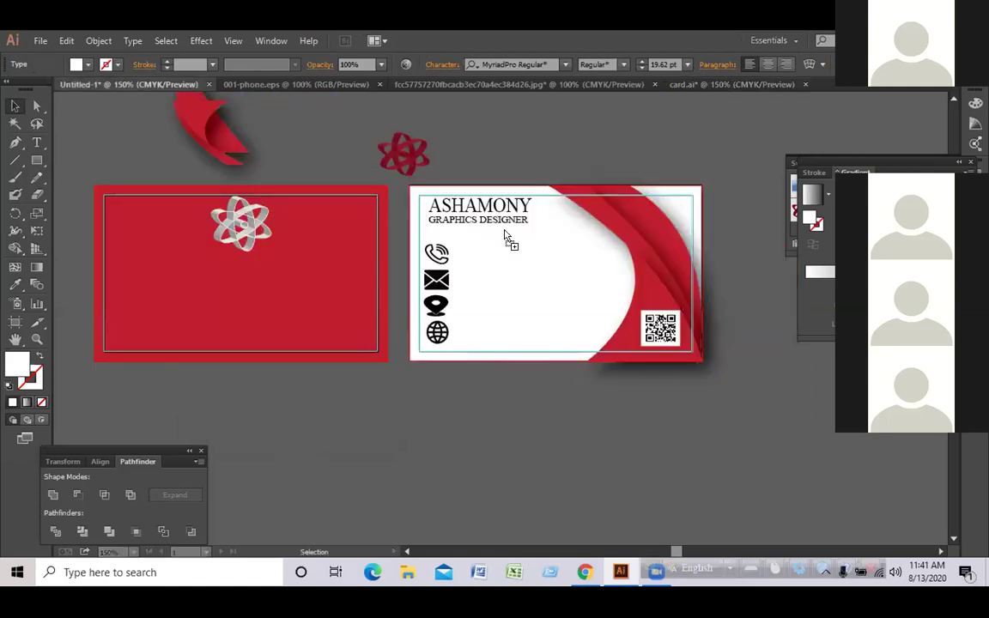
key("ctrl+f")
left_click_drag(250, 273, 279, 264)
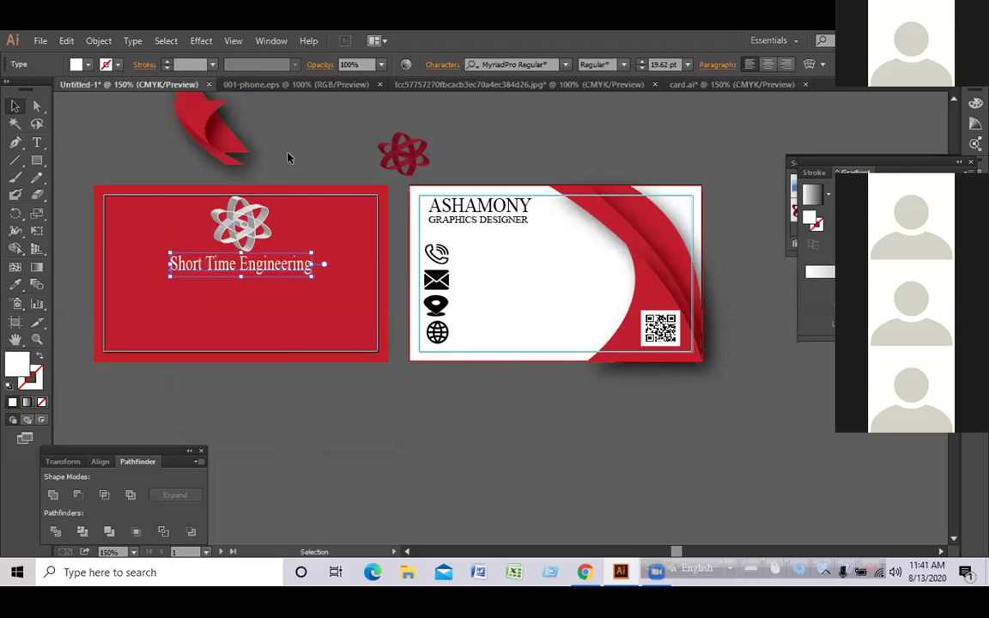
key("Left")
key("Left")
key("Left")
key("Left")
key("Left")
key("Left")
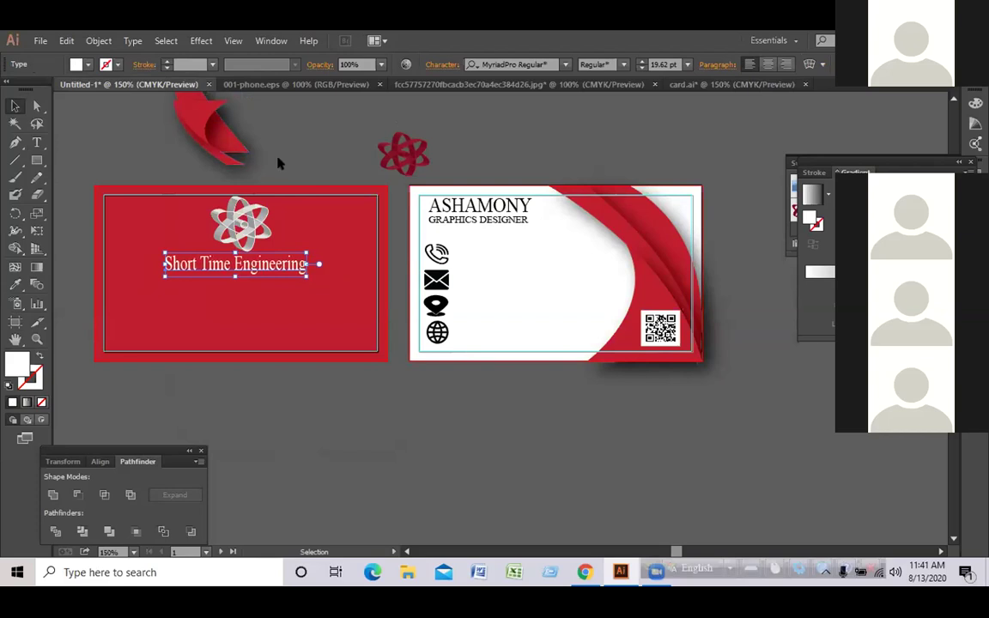
Delete the leftover red curved shape with its shadow above the red card
left_click(265, 128)
left_click_drag(144, 151, 149, 143)
key("Delete")
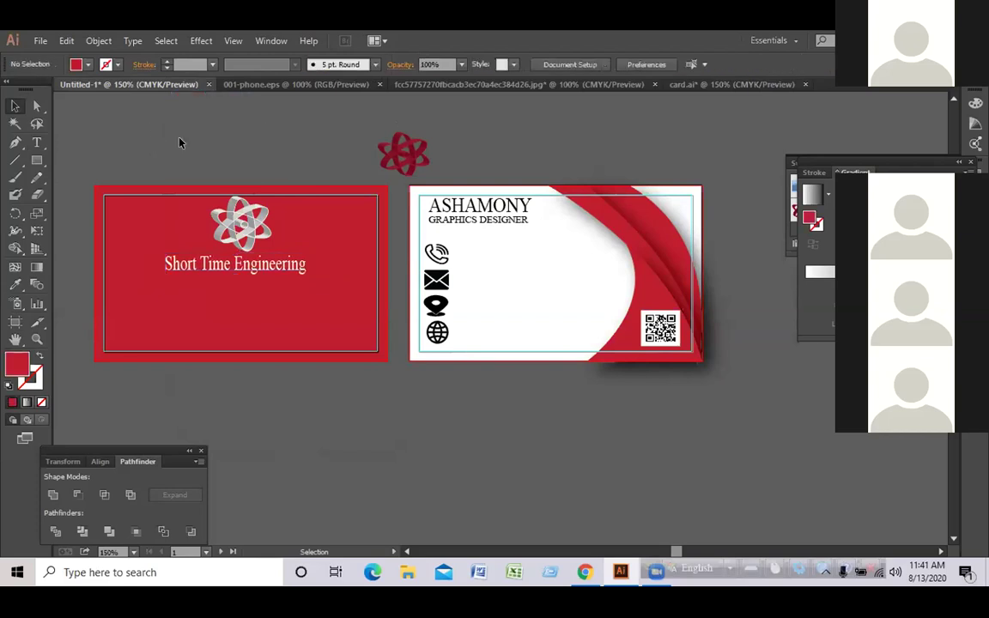
Shift the name and job title to the right and place the red atom logo, reduced, in the white card's upper-left corner
left_click(493, 222)
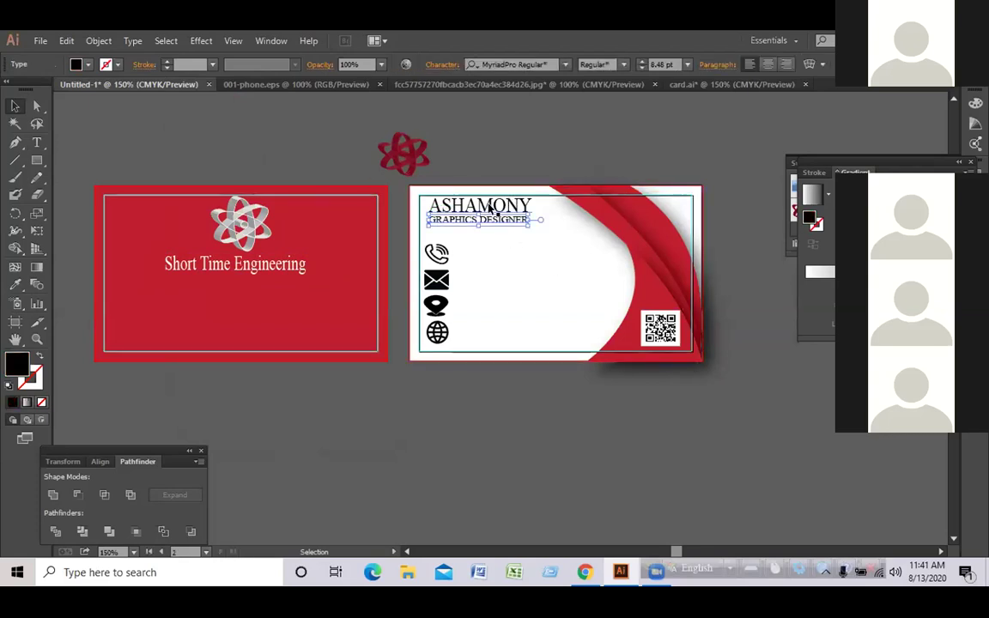
left_click(491, 209, "shift")
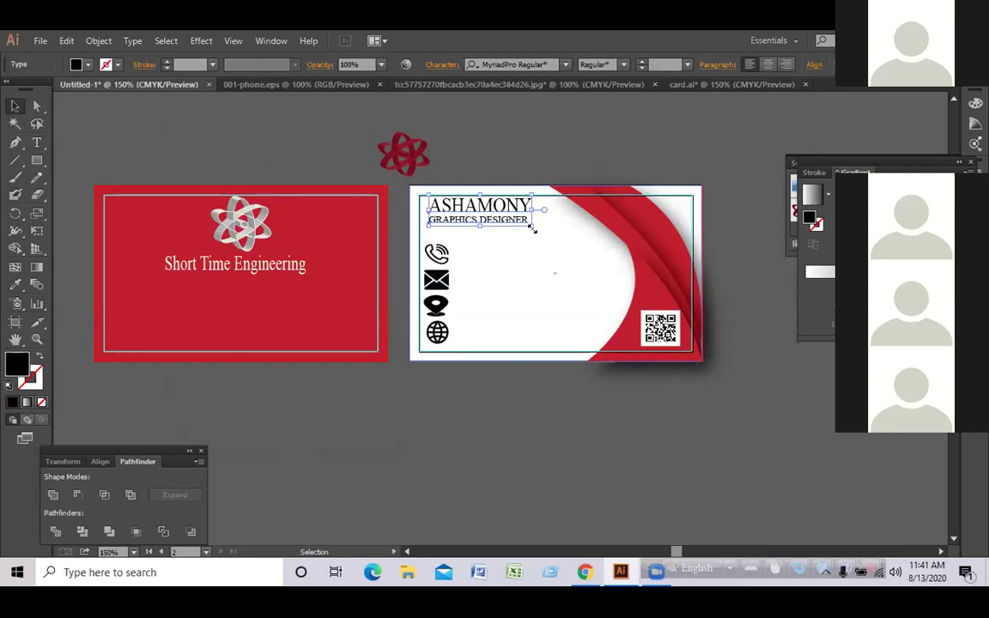
left_click_drag(531, 228, 559, 207)
left_click_drag(405, 154, 441, 217)
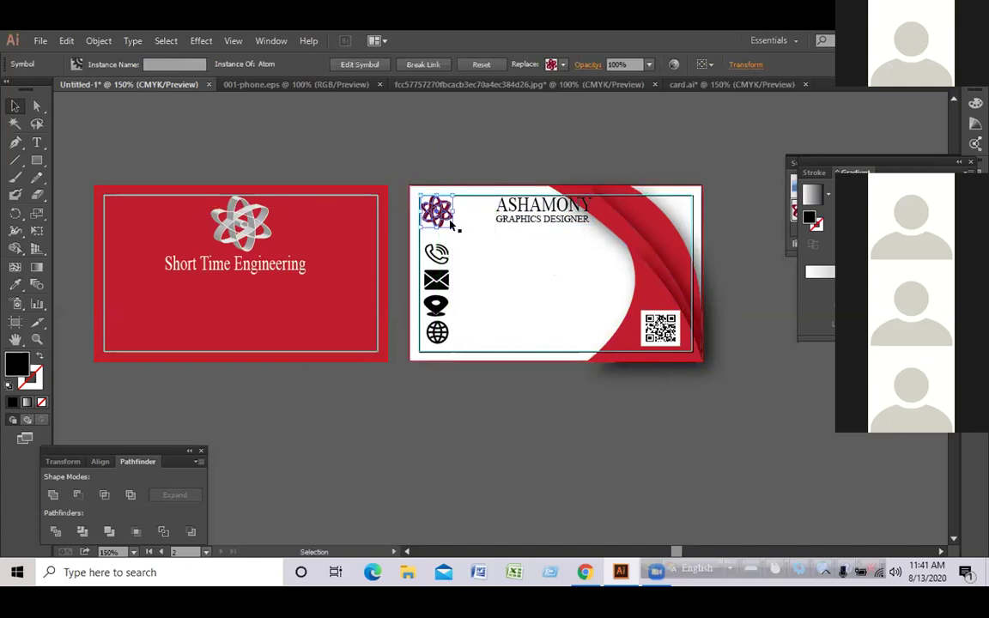
Move the name and job title directly beside the red atom logo, aligned with its height
left_click(517, 220)
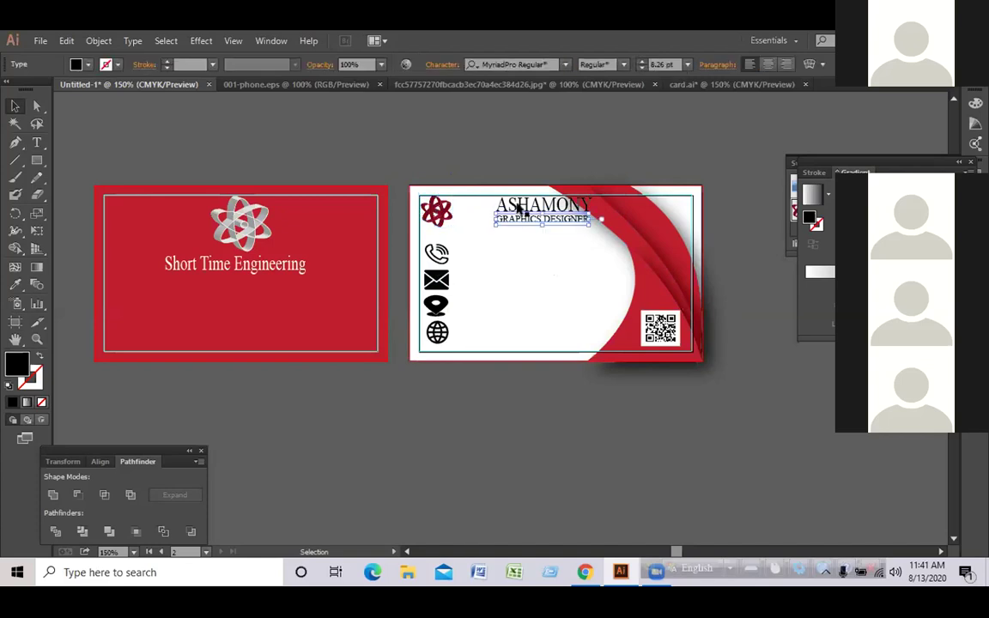
left_click(532, 208, "shift")
left_click_drag(550, 210, 468, 211)
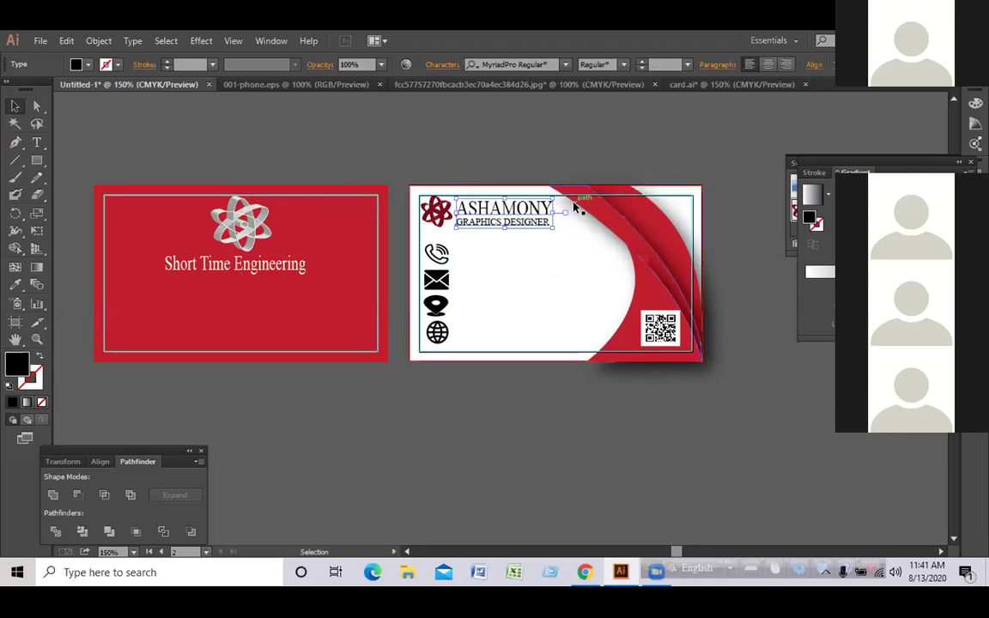
key("Up")
key("Up")
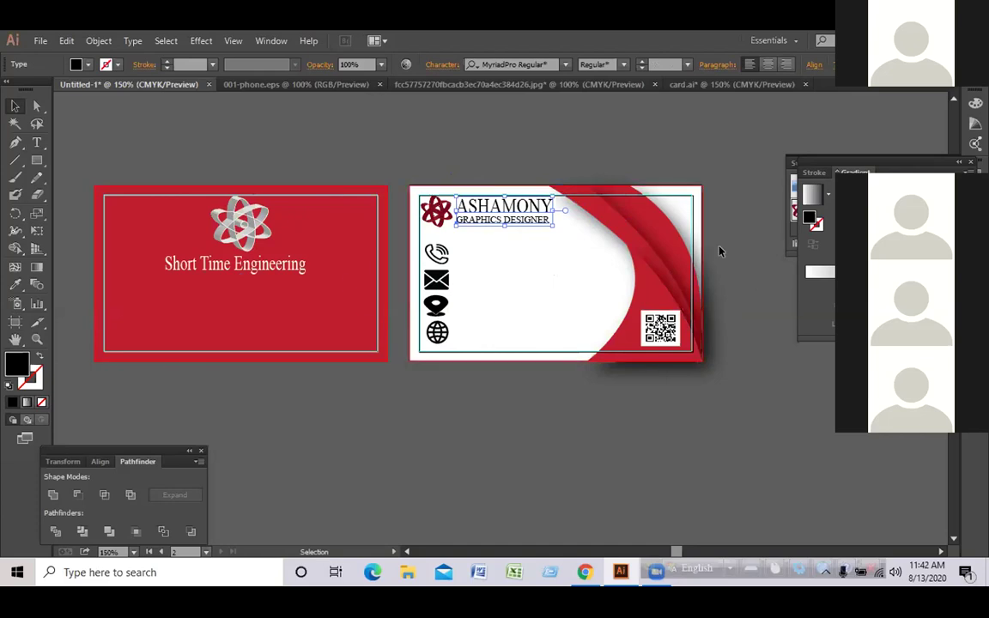
left_click(204, 318)
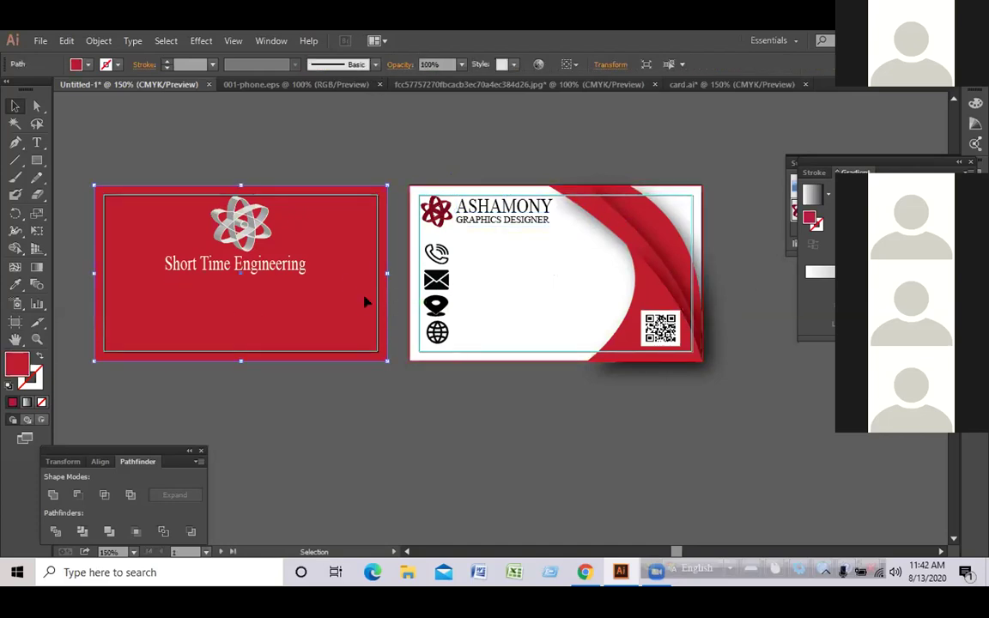
left_click(627, 250, "shift")
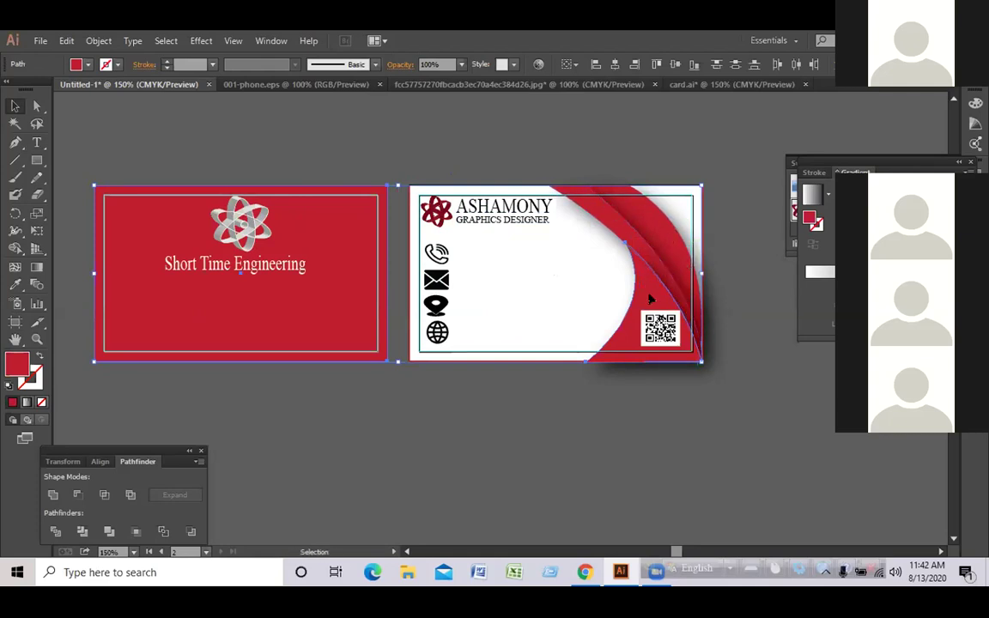
left_click(562, 137)
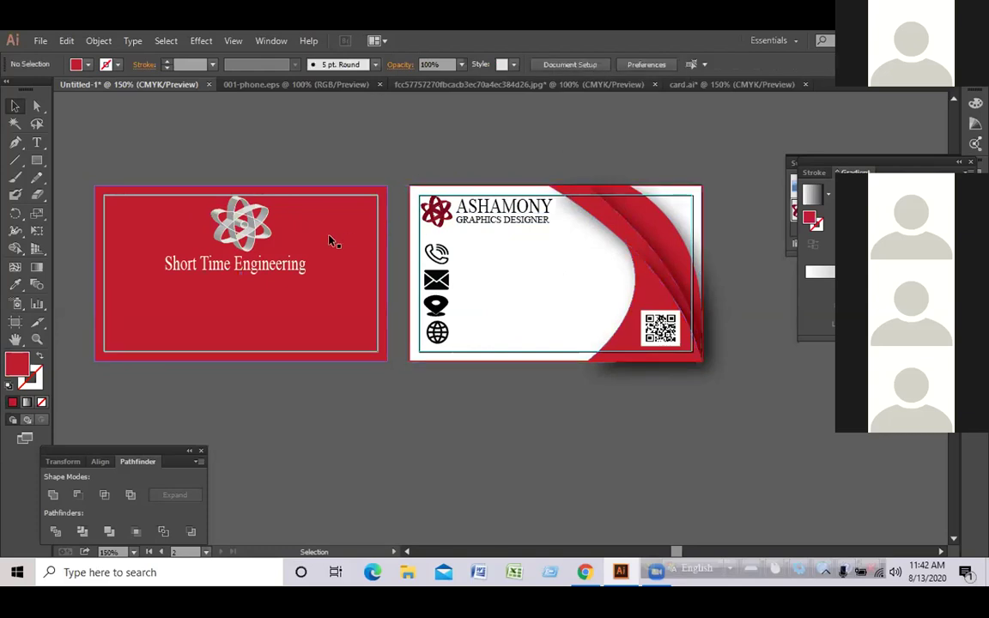
left_click(645, 294)
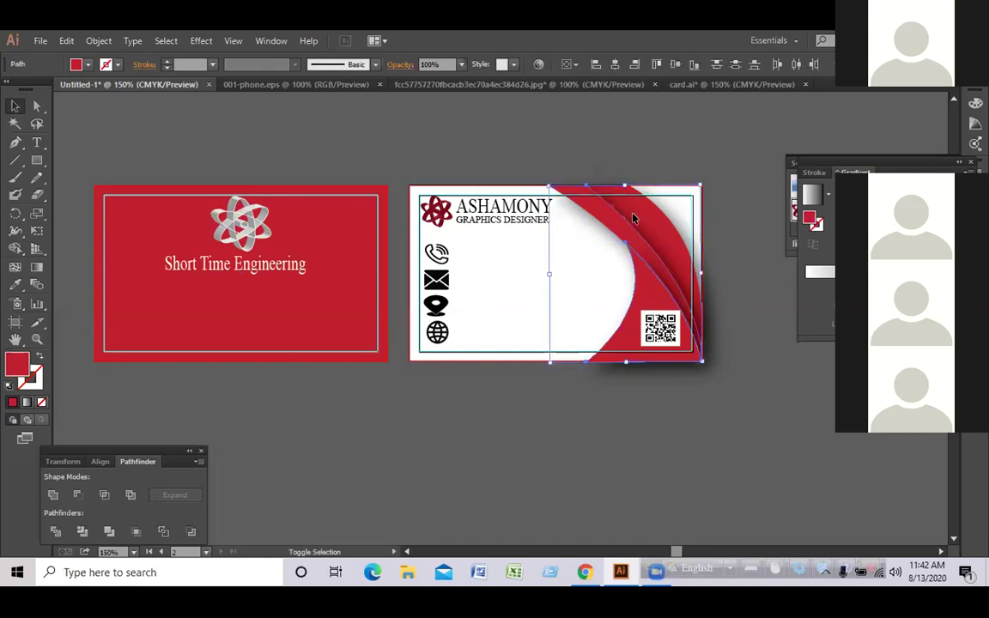
Move the white atom logo off the red card to the empty area above it
left_click(239, 232)
left_click_drag(239, 232, 333, 142)
mouse_move(434, 218)
left_mouse_down()
mouse_move(247, 220)
mouse_move(458, 182)
mouse_move(434, 220)
left_mouse_up()
left_click(480, 143)
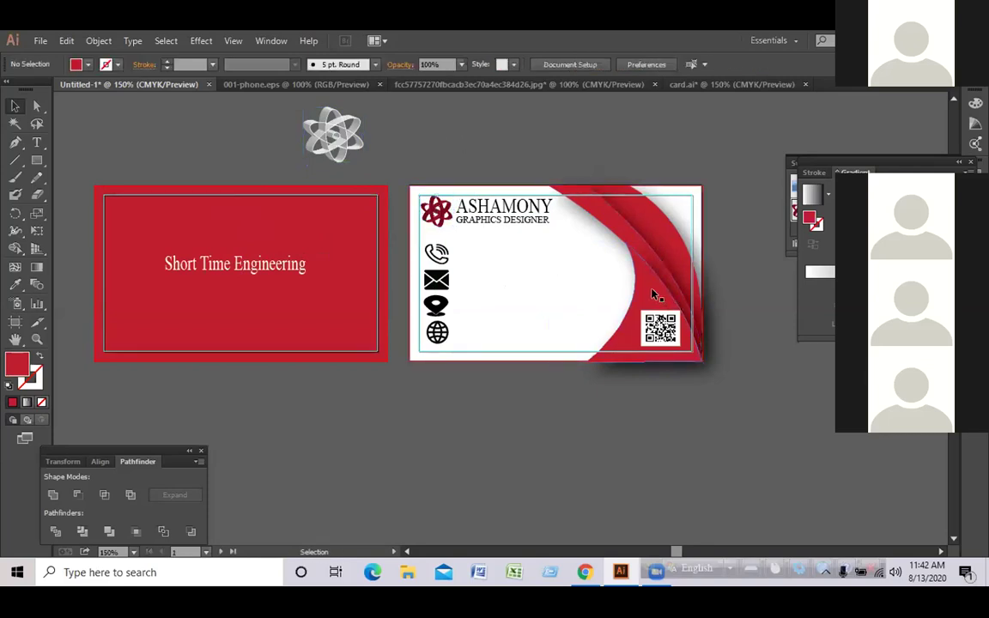
Group the three red curved shapes on the white card
left_click(653, 294)
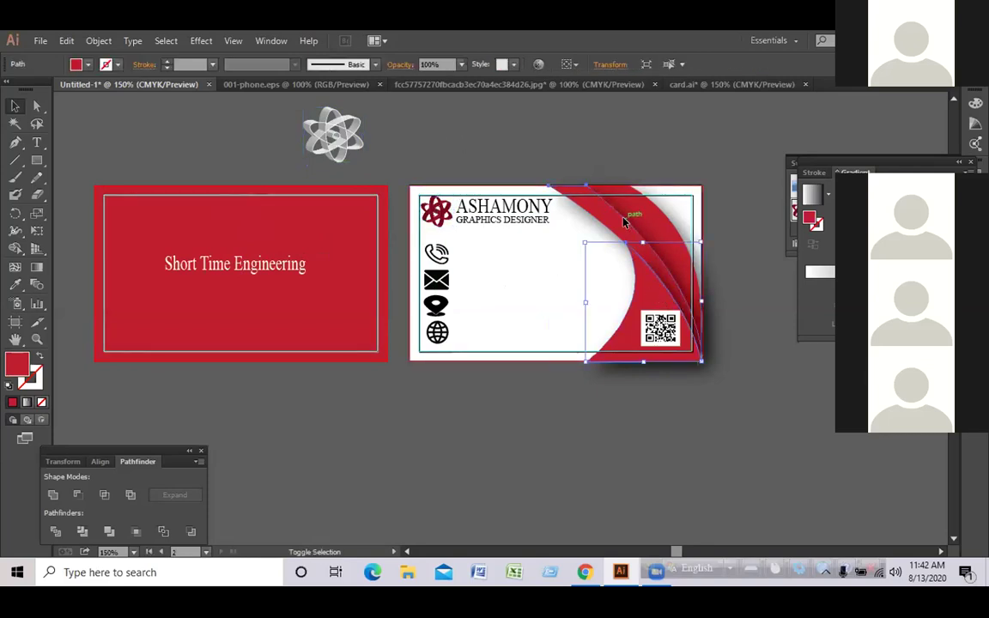
left_click(655, 208, "shift")
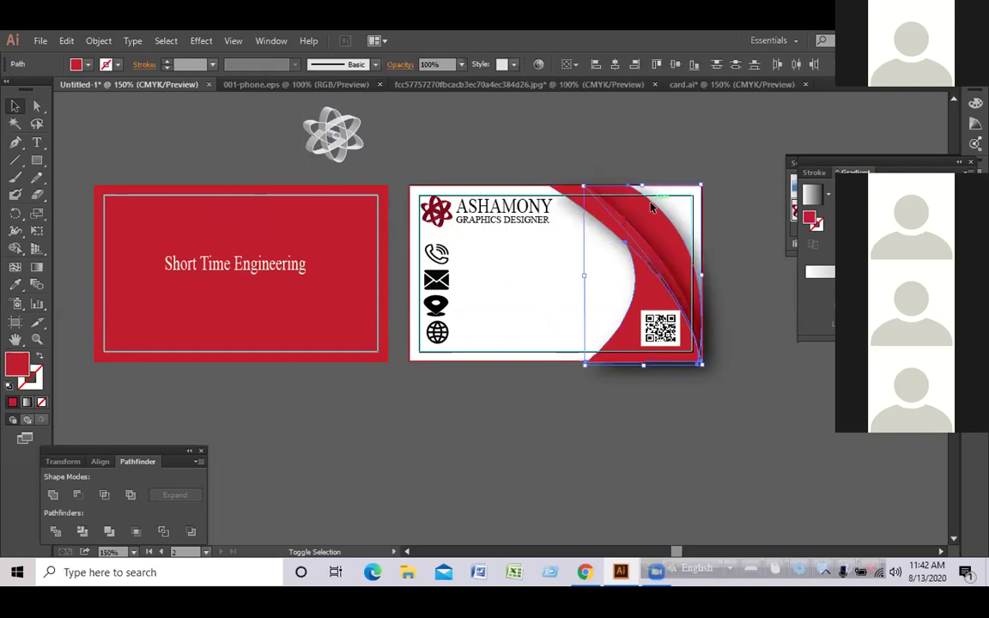
left_click(600, 214, "shift")
right_click(640, 248)
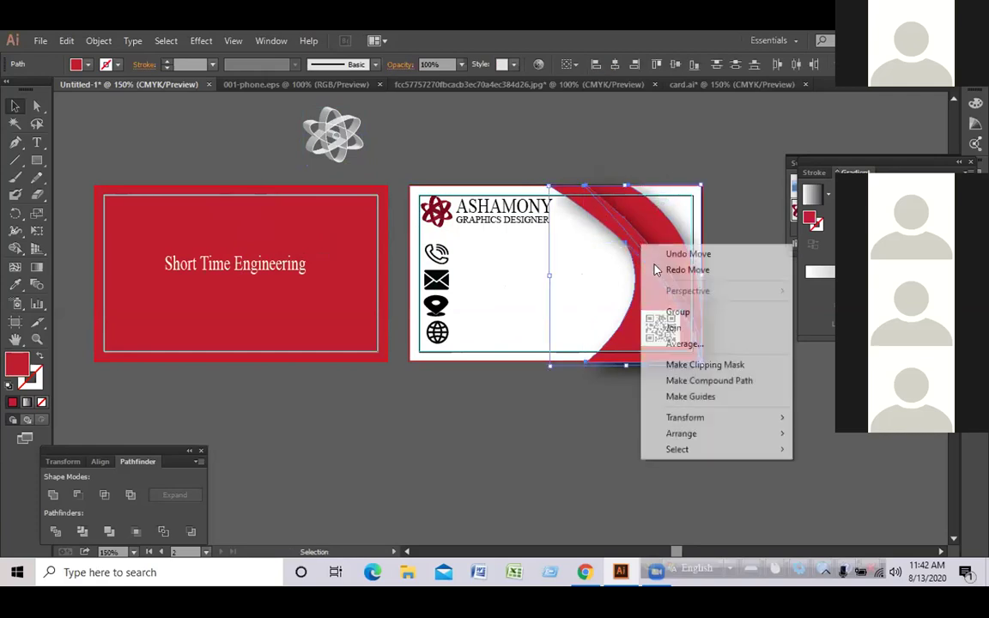
left_click(680, 310)
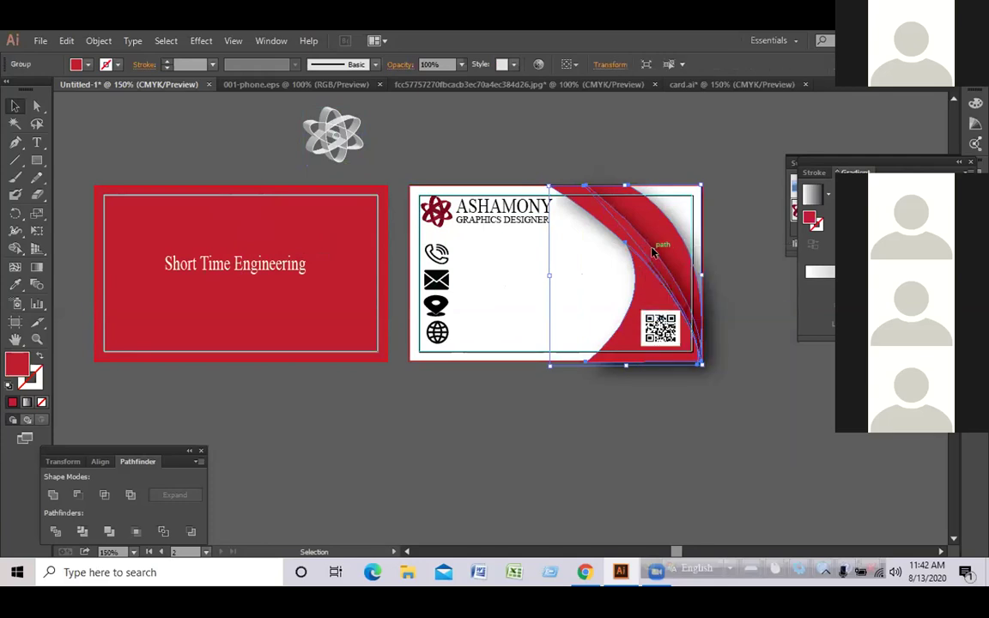
Place a mirrored copy of the curved group along the red card's left edge and widen it to about half the card
left_click_drag(652, 249, 100, 251)
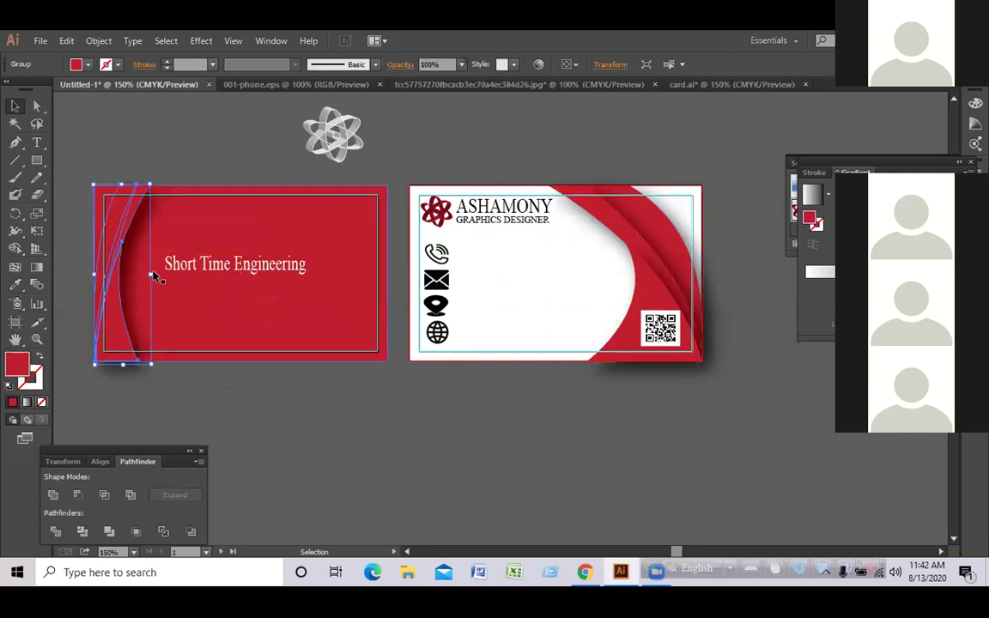
left_click_drag(151, 275, 233, 265)
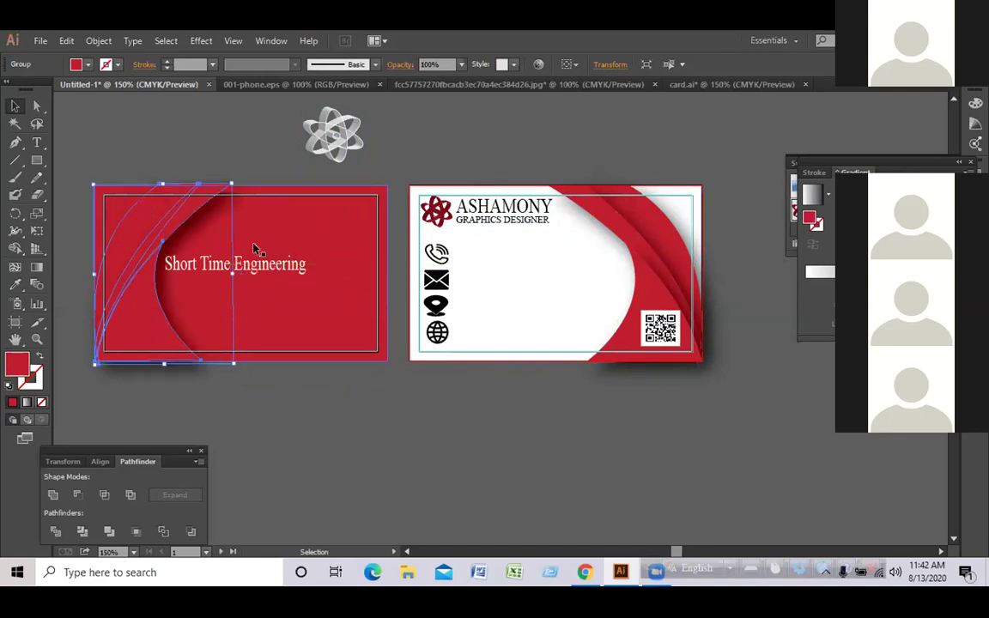
left_click(251, 155)
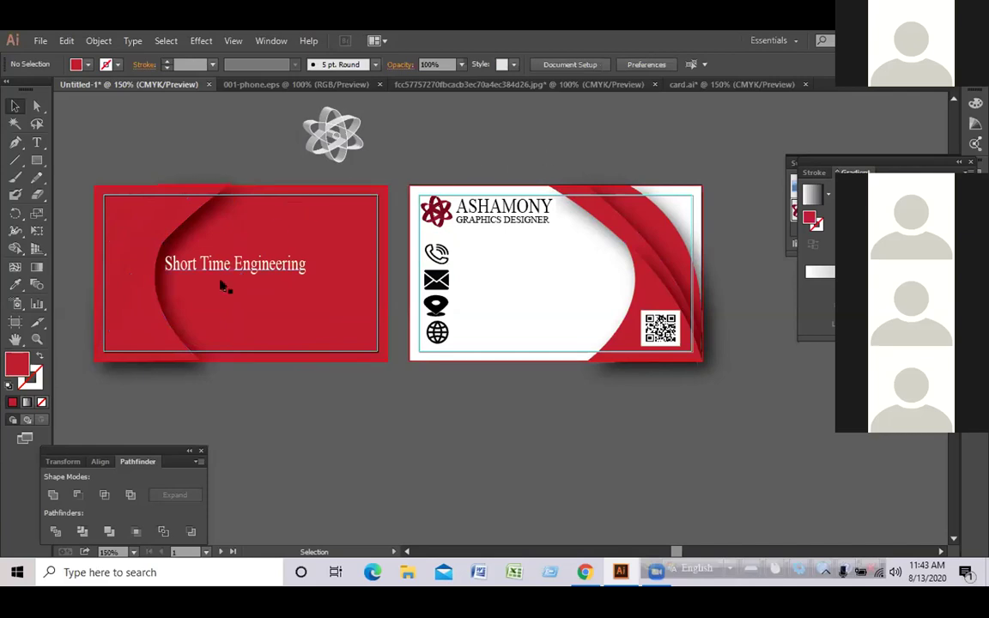
Try ungrouping the copied curved shapes on the red card and bringing them to the front
left_click(124, 255)
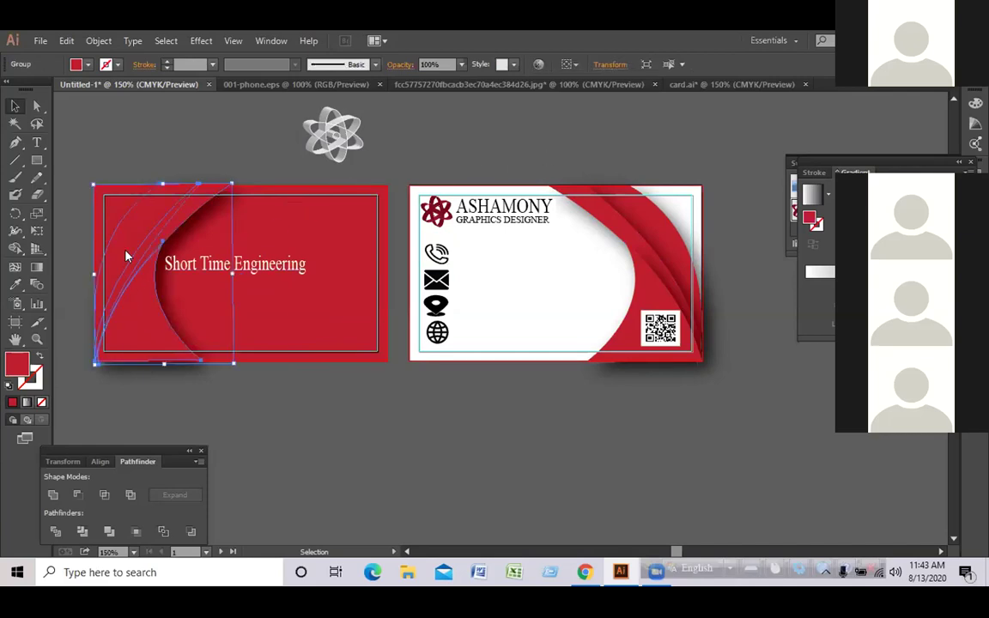
right_click(125, 255)
left_click(194, 335)
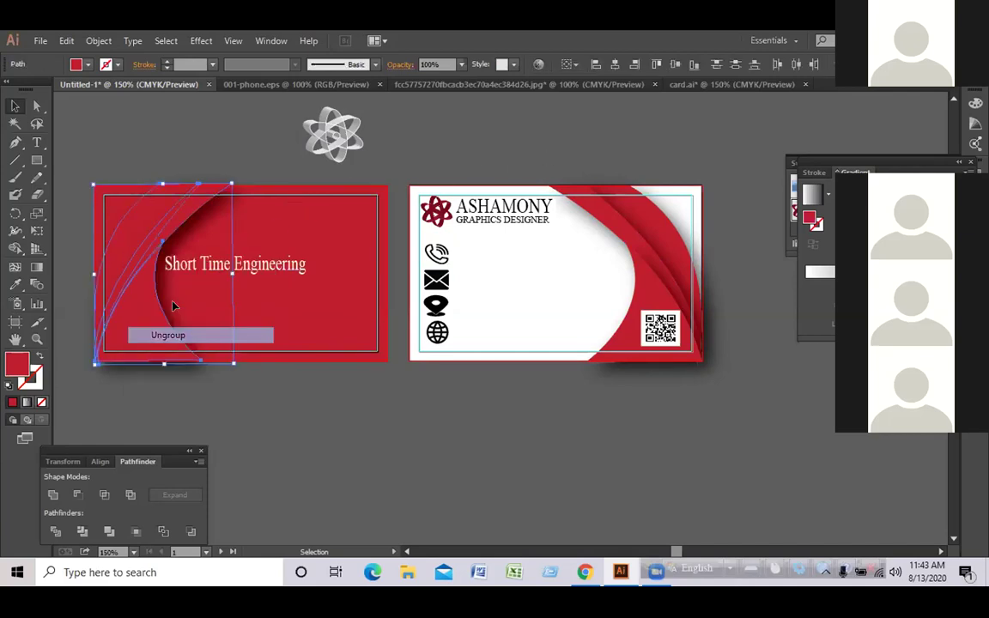
right_click(142, 232)
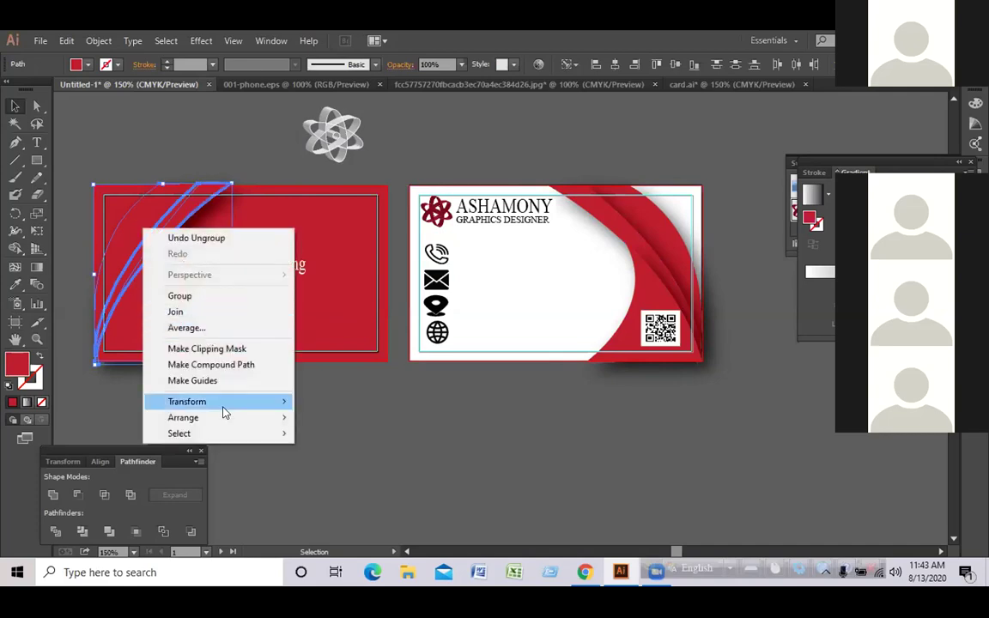
mouse_move(231, 417)
left_click(342, 417)
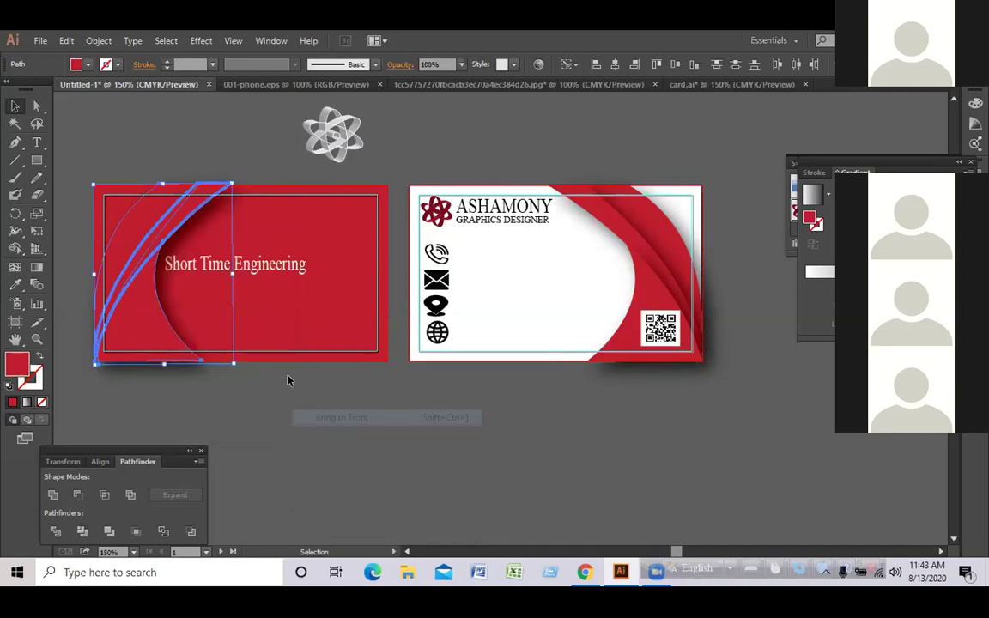
left_click(172, 400)
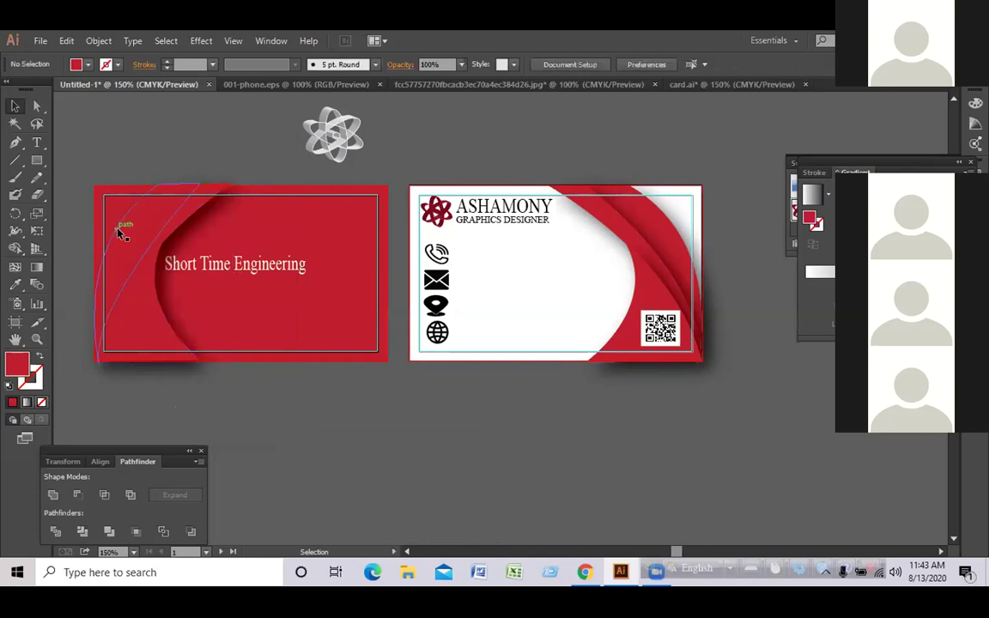
Pick out the separate curved shapes on the red card, and restore them as one group
left_click(109, 206)
left_click(111, 213)
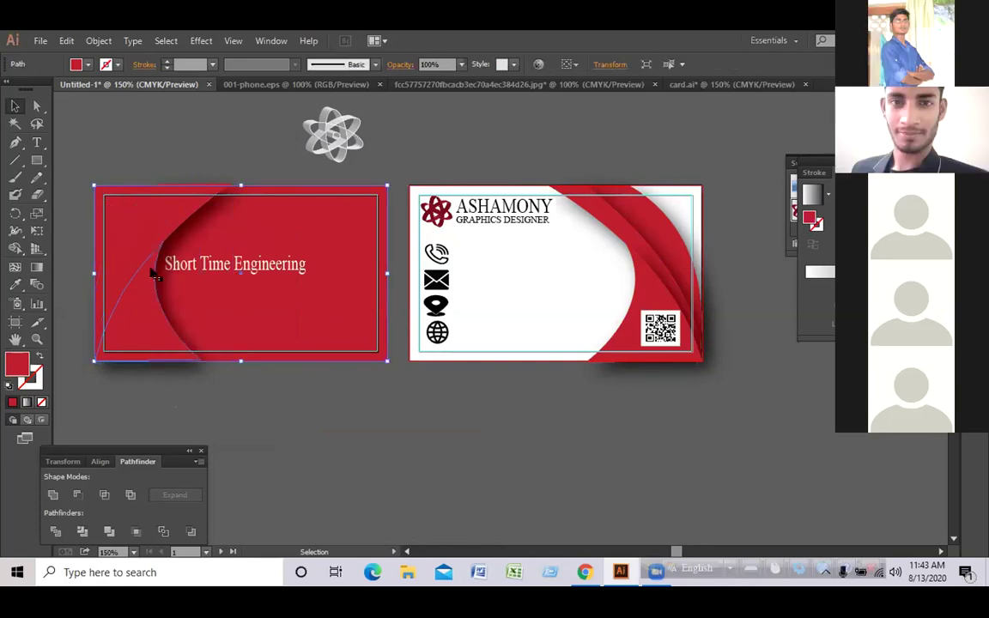
left_click(142, 285)
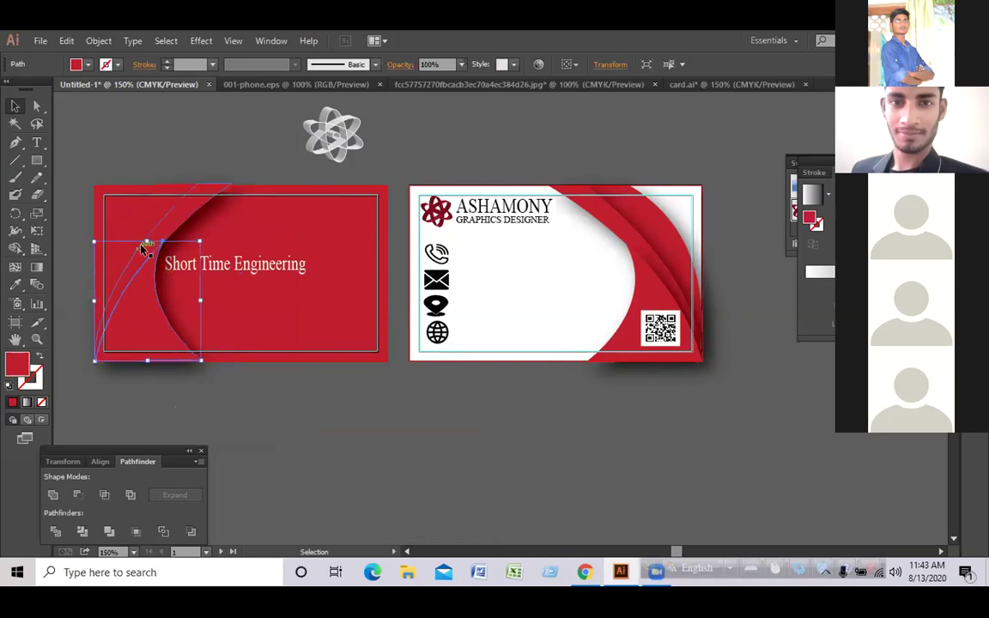
left_click(109, 199)
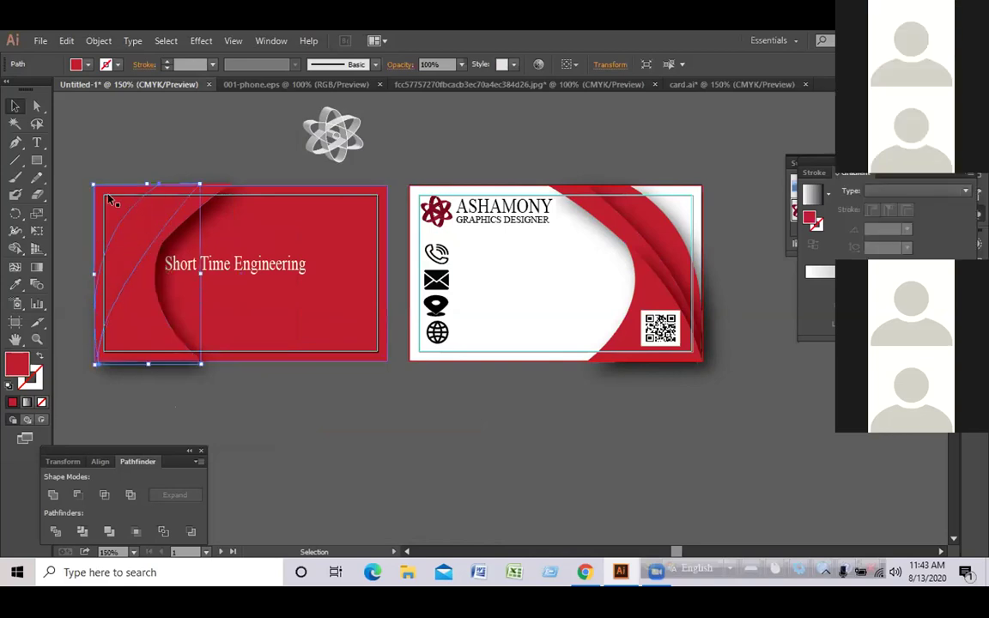
left_click(128, 199)
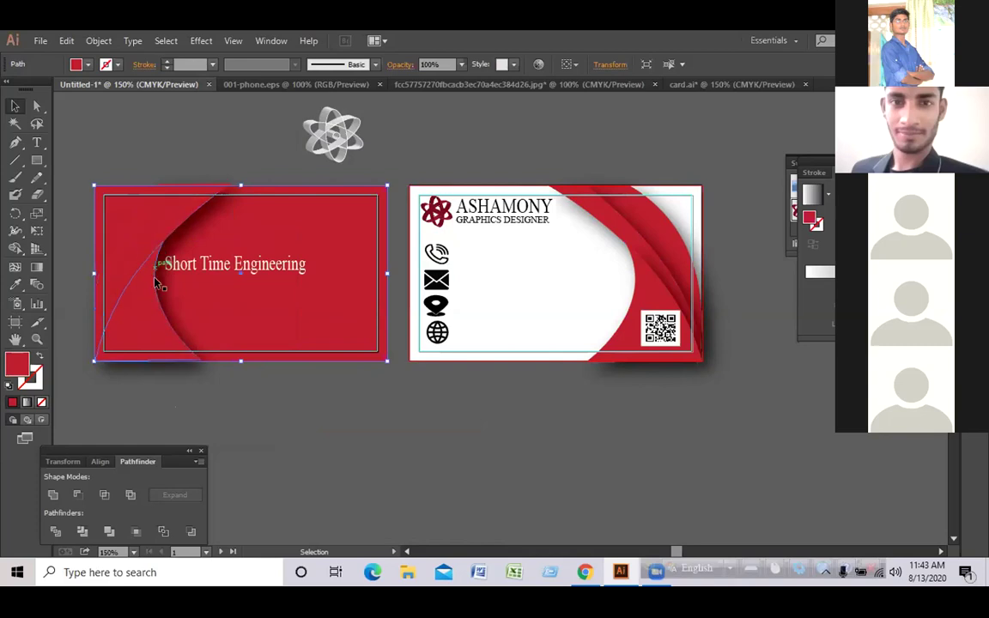
left_click(121, 213, "shift")
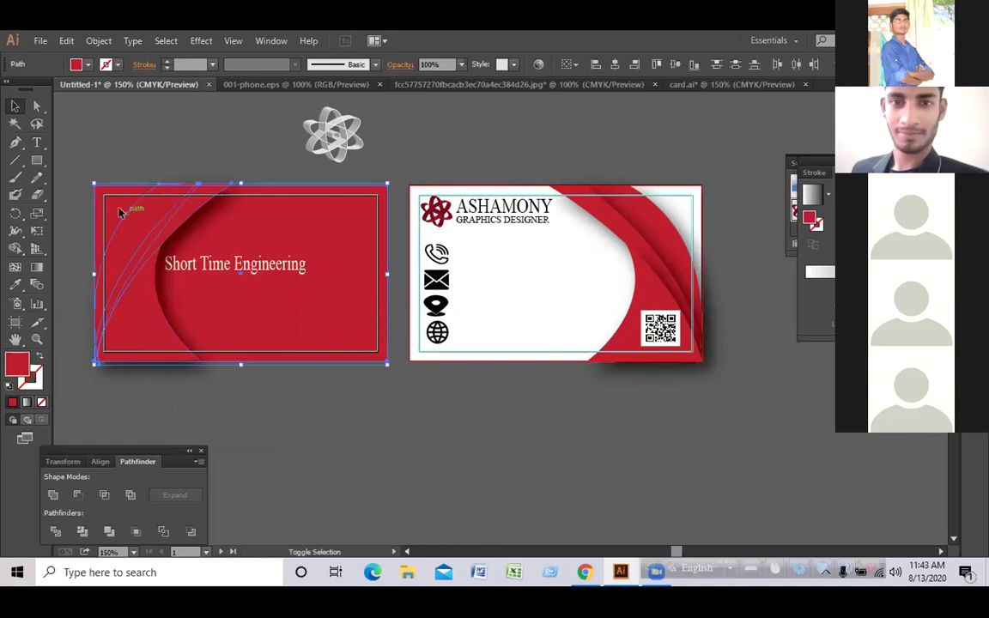
left_click(172, 250, "shift")
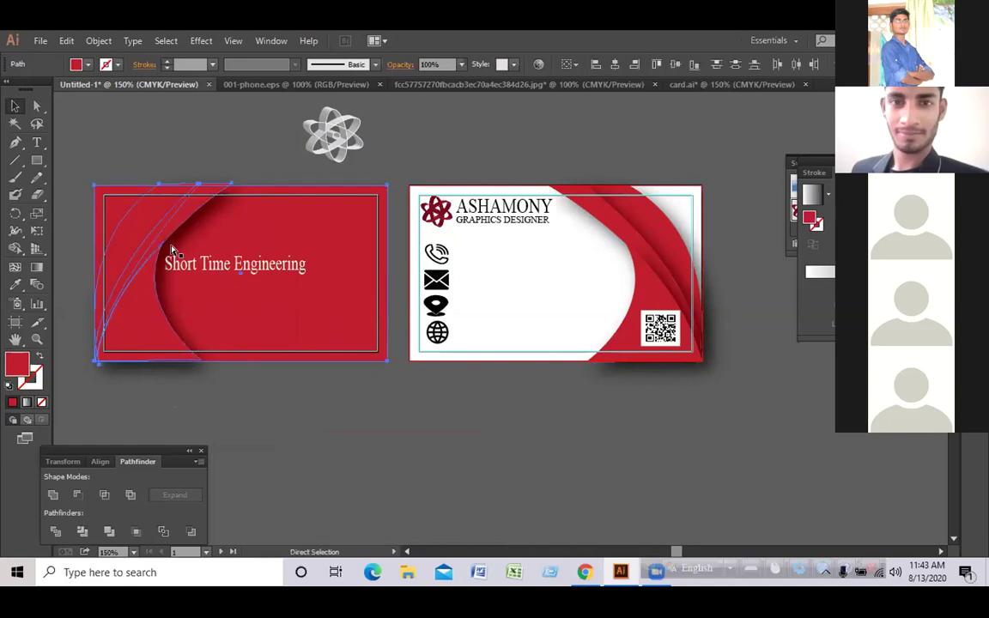
left_click(171, 250)
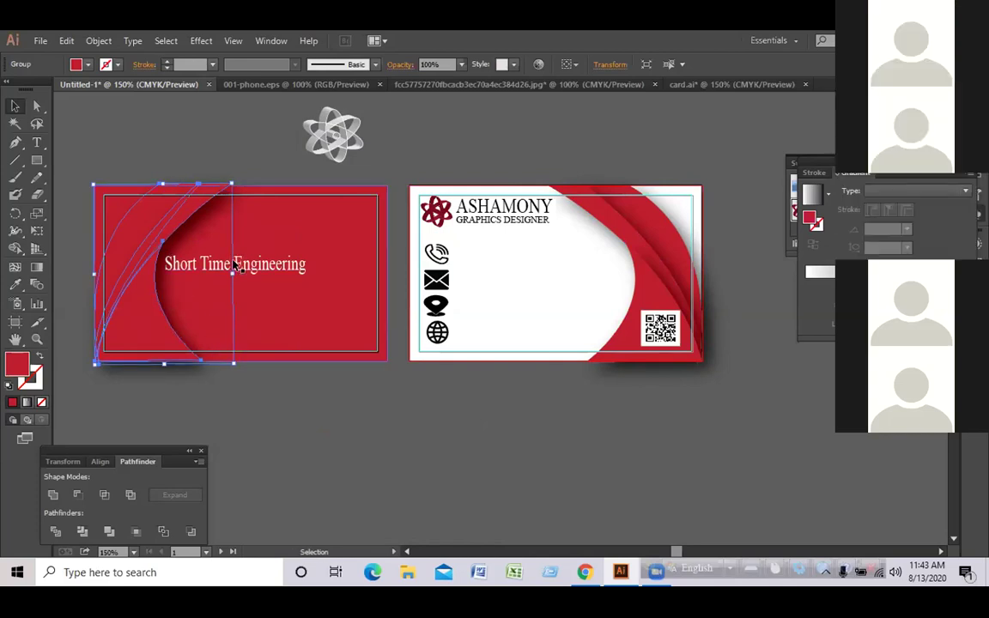
Widen the curved group to about two thirds of the red card and delete the card's red background rectangle
left_click_drag(233, 274, 279, 265)
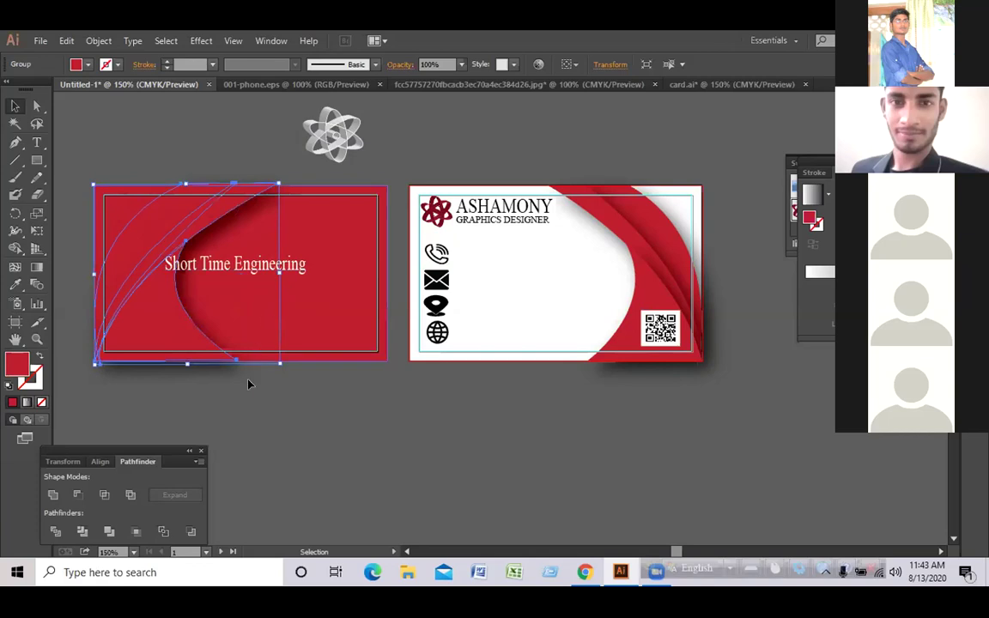
key("ctrl+shift+a")
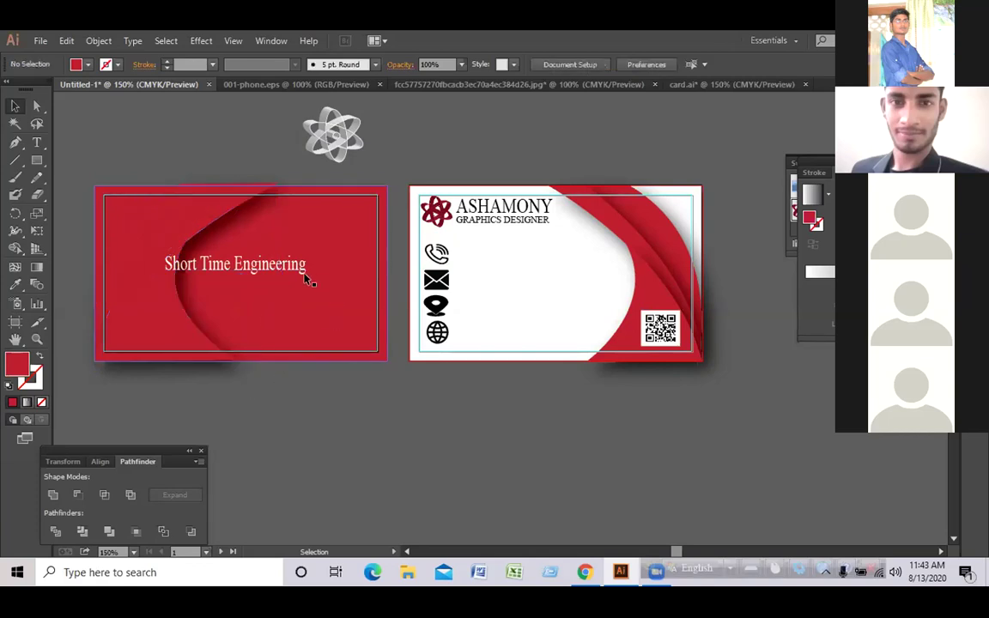
left_click(341, 302)
key("Delete")
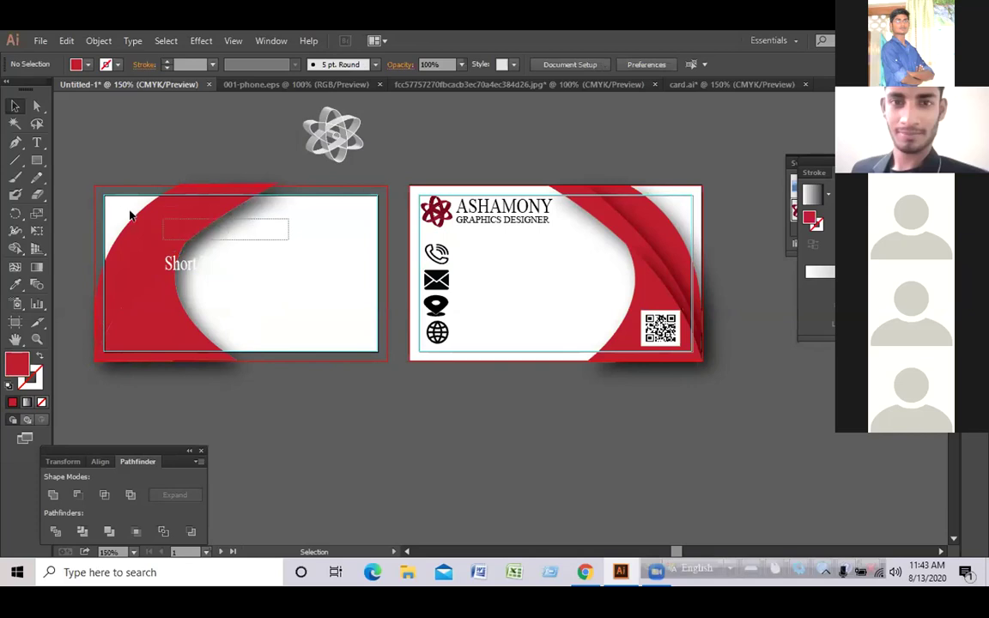
Flip the curved group vertically and fit it to the left card's top, bottom and left edges
left_click(95, 185)
left_click_drag(172, 187, 180, 502)
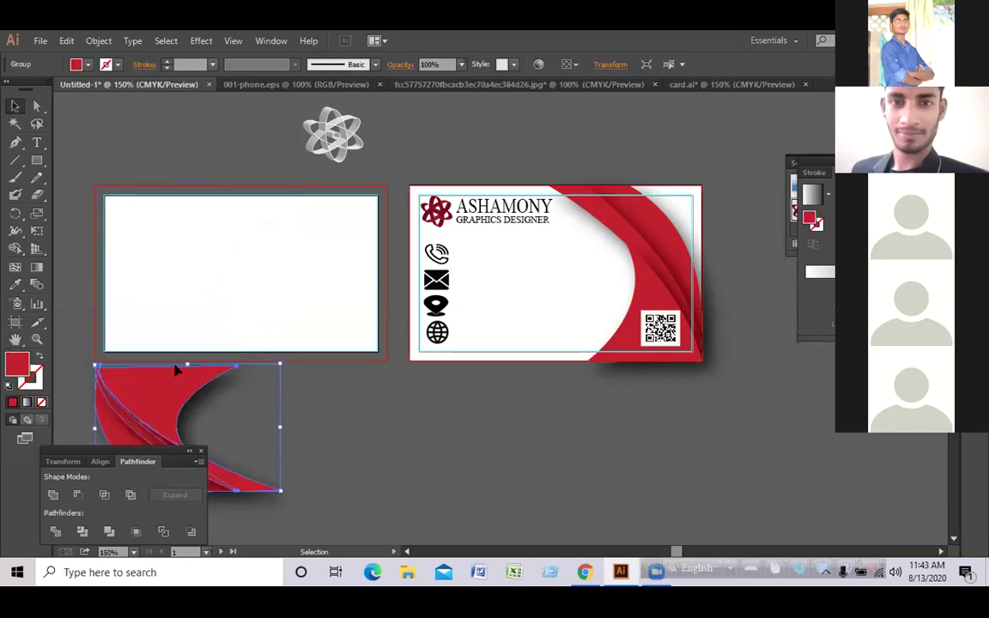
left_click_drag(176, 385, 193, 245)
mouse_move(189, 225)
left_mouse_down()
mouse_move(187, 216)
mouse_move(190, 239)
left_mouse_up()
left_click_drag(285, 323, 300, 360)
left_click_drag(103, 195, 97, 185)
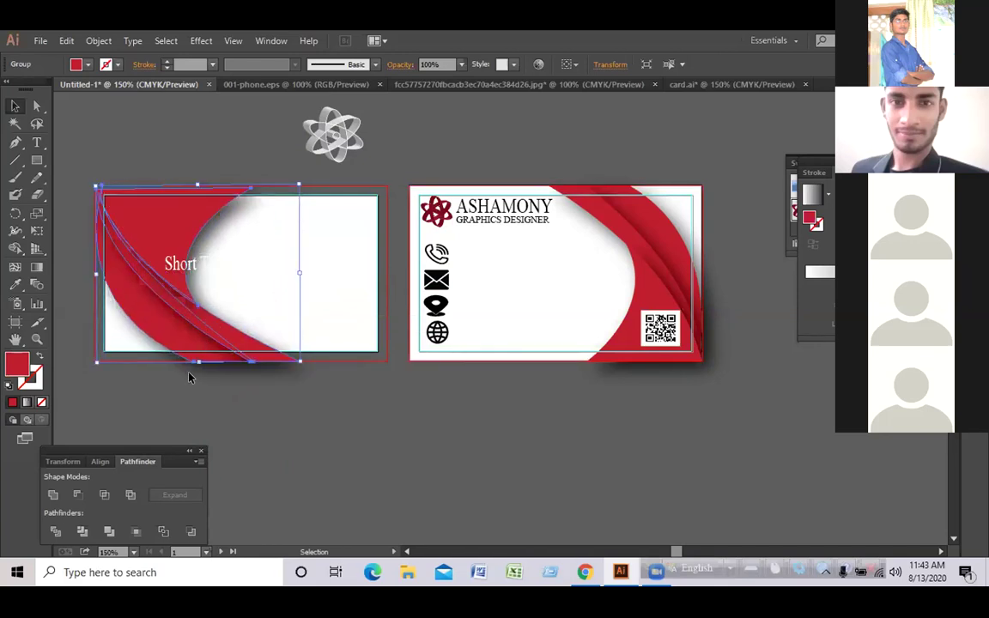
left_click(279, 404)
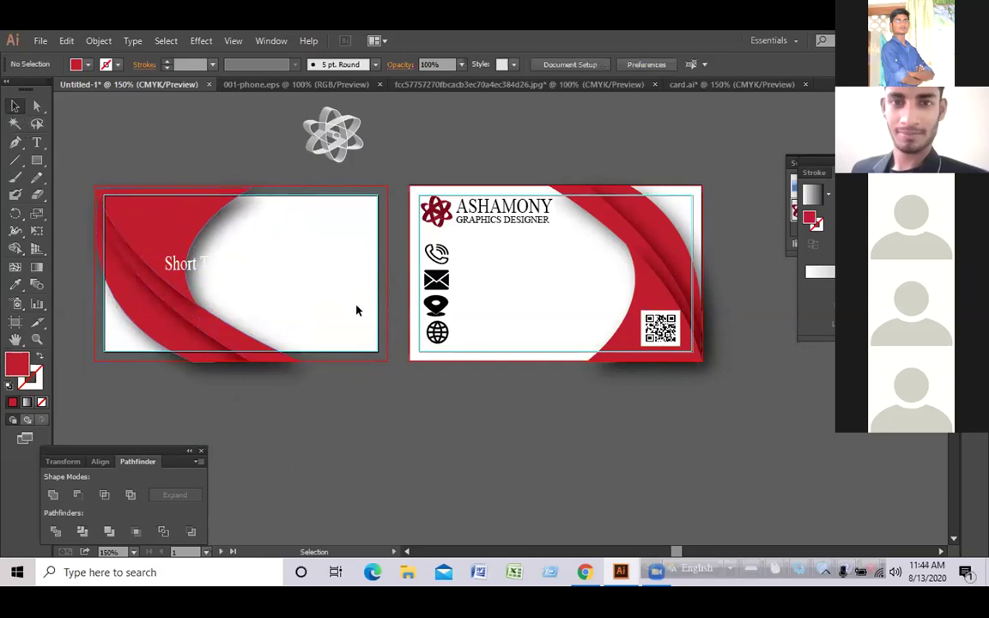
Place a copy of the white card's background rectangle on the left card, behind the curved shapes
left_click(499, 318)
left_click_drag(501, 321, 187, 323)
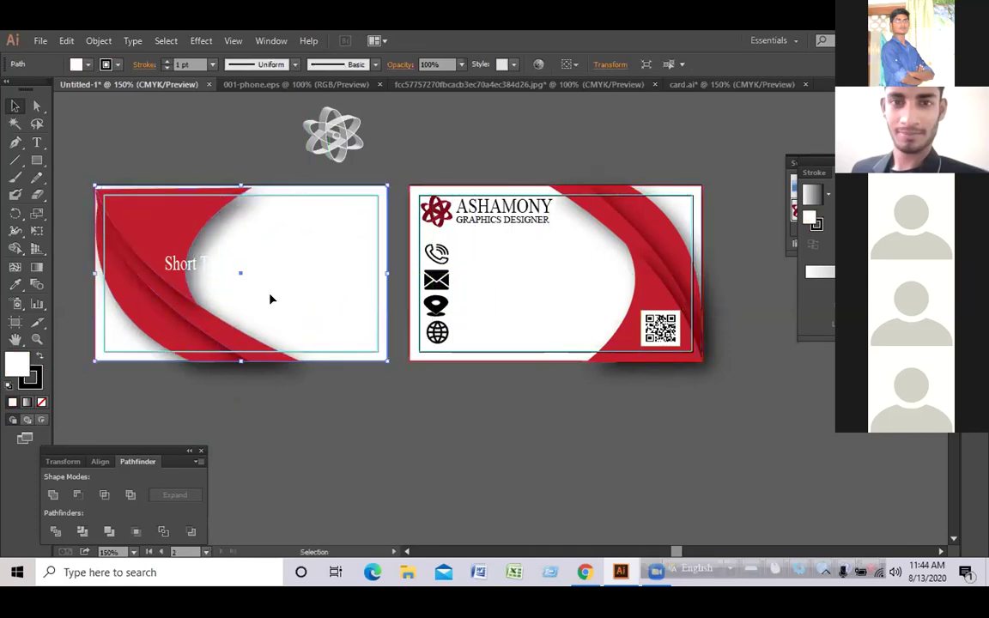
right_click(288, 293)
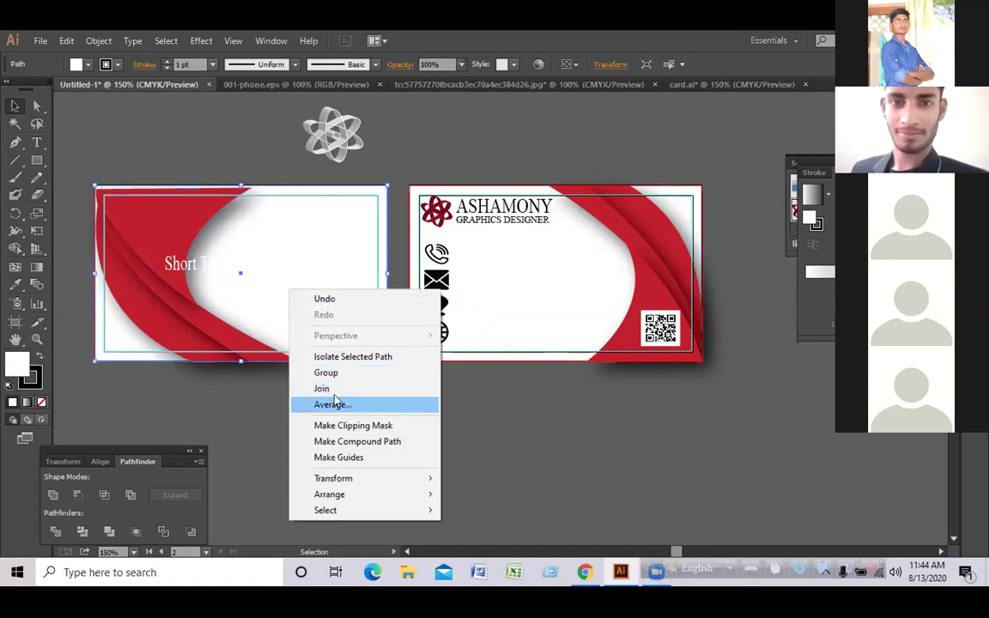
Fill the first card's white background rectangle with the red sampled from its wave shape using the Eyedropper
left_click(15, 283)
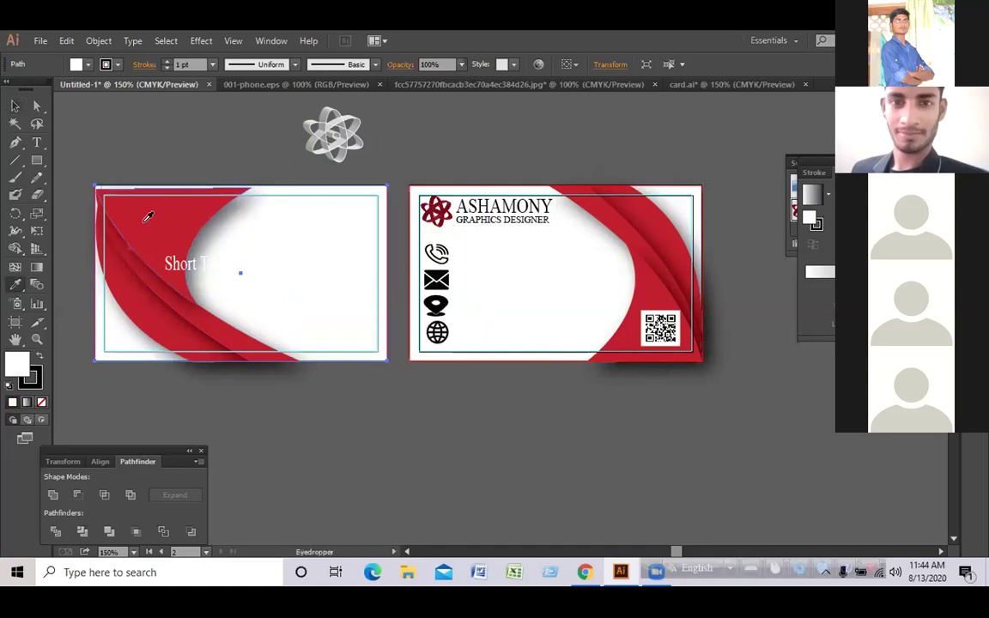
left_click(146, 217)
left_click(15, 105)
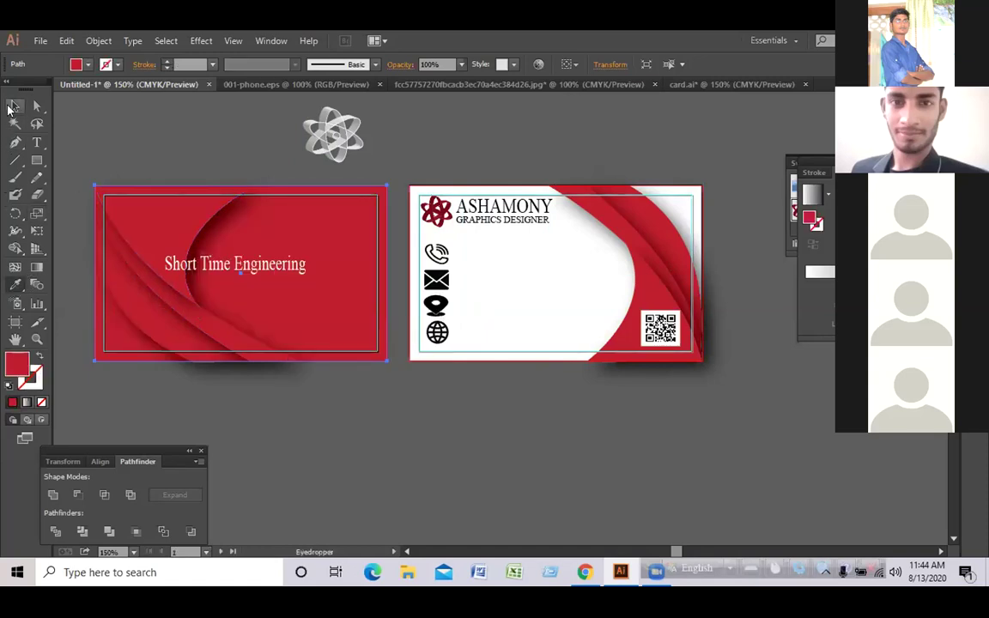
left_click(399, 399)
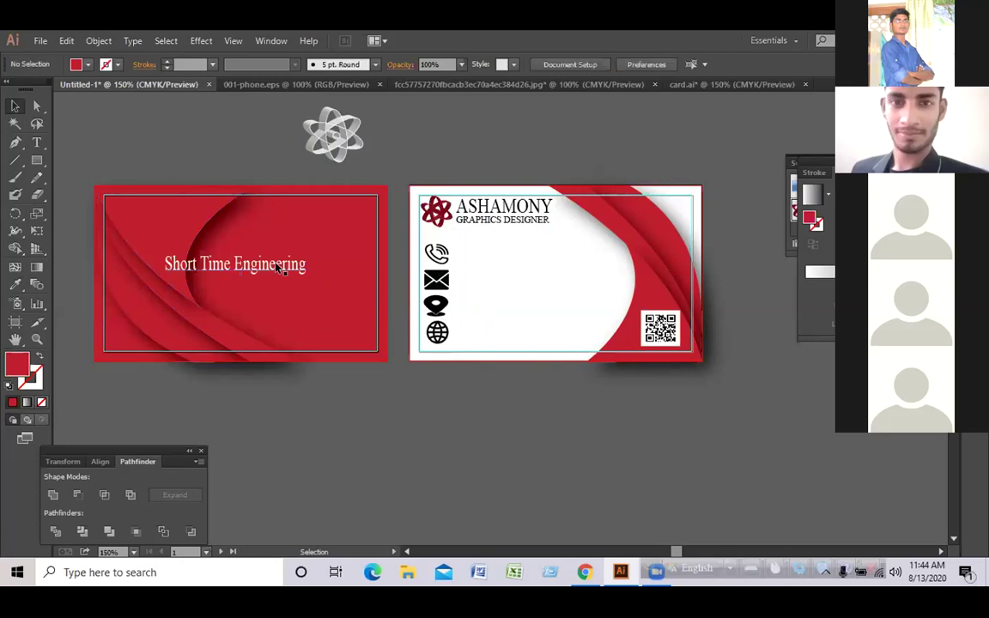
Place the white atom logo near the red card's upper edge, with the "Short Time Engineering" text directly below it
left_click_drag(276, 265, 326, 276)
left_click(235, 134)
left_click_drag(323, 153, 279, 236)
left_click(358, 160)
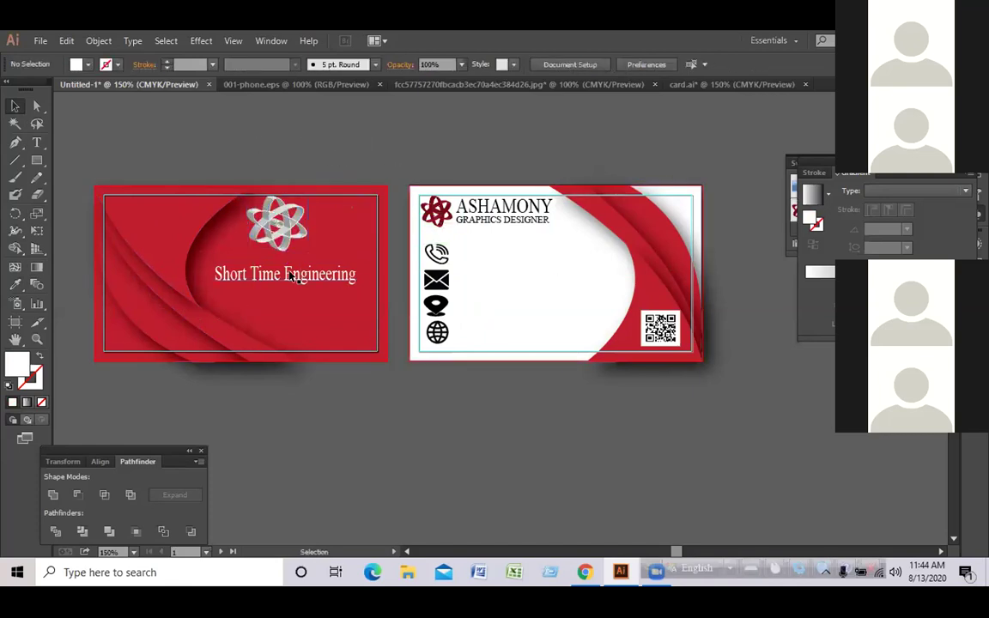
left_click_drag(295, 279, 284, 266)
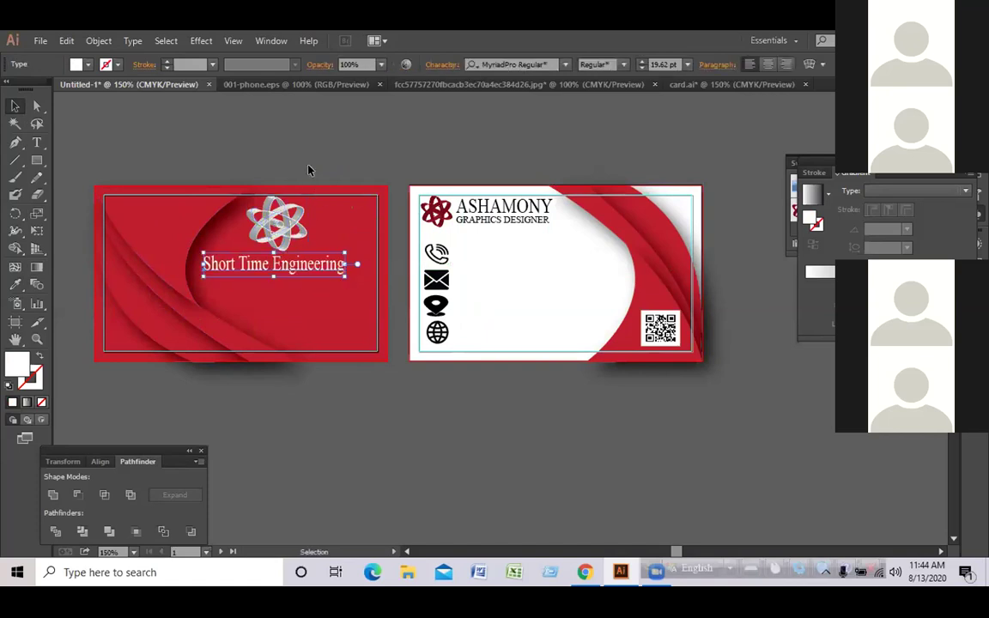
left_click(421, 424)
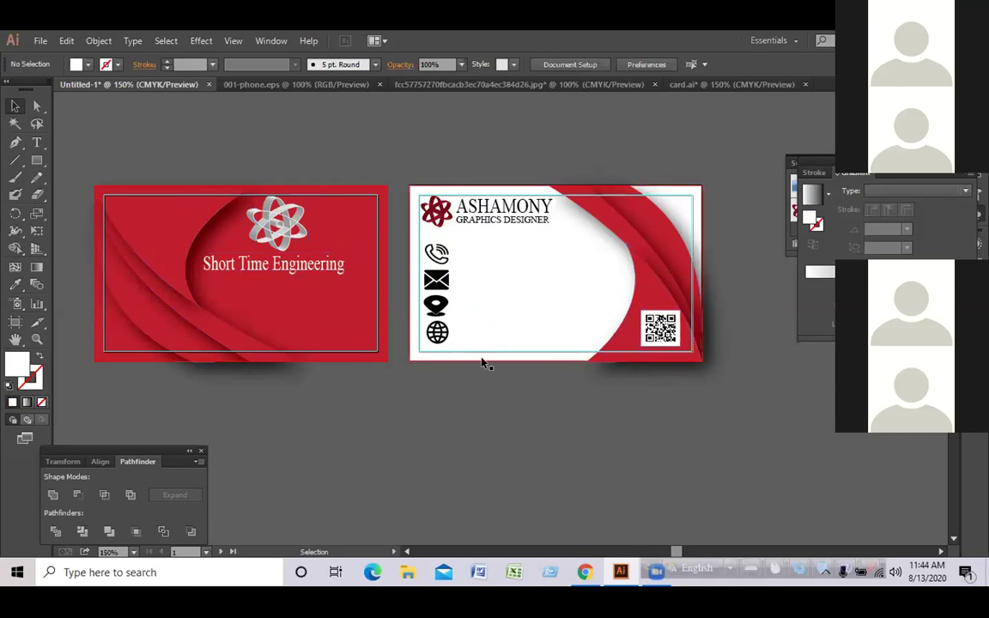
Copy the four contact text lines from card.ai onto the white card in Untitled-1 and enlarge them
left_click(700, 86)
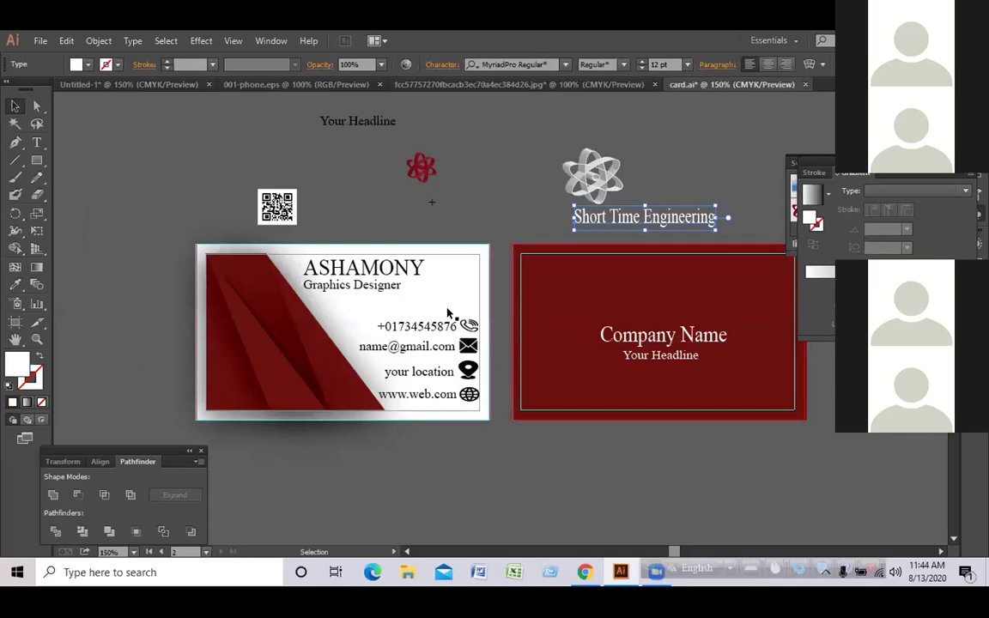
left_click_drag(422, 314, 426, 292)
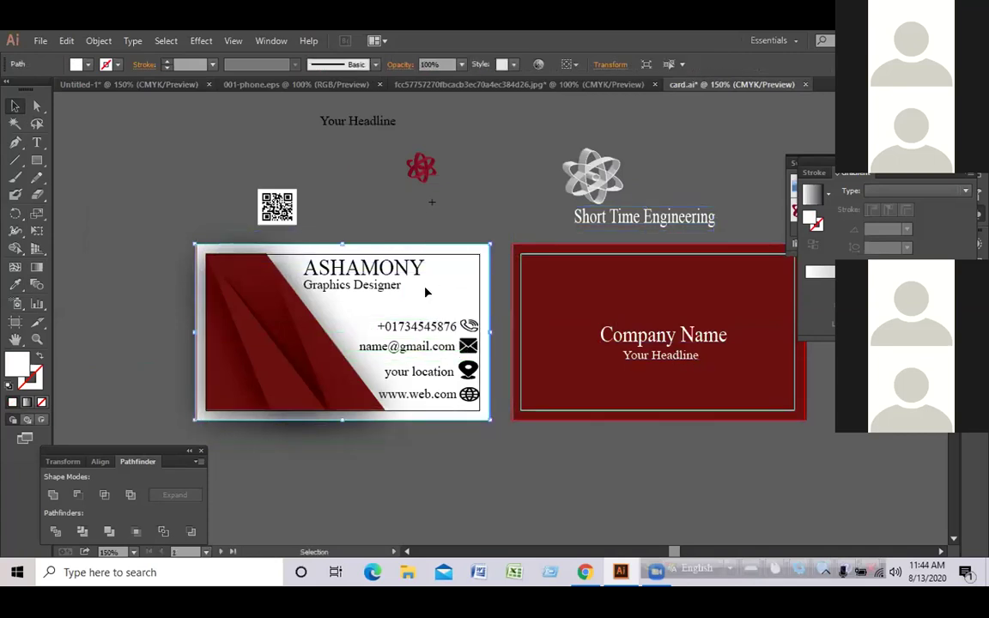
left_click(507, 309)
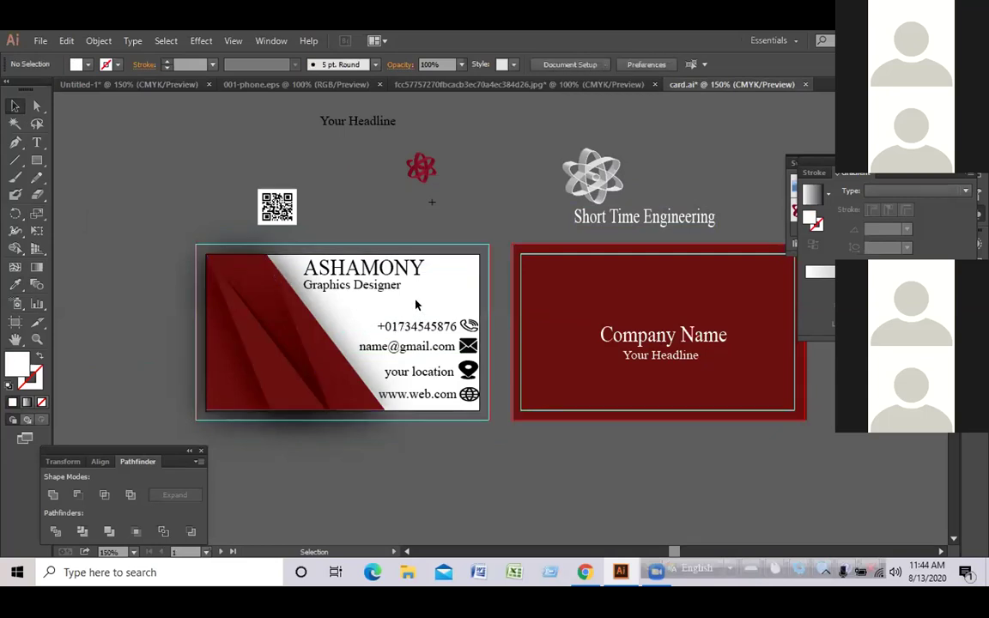
left_click(422, 404)
left_click_drag(422, 400, 601, 347)
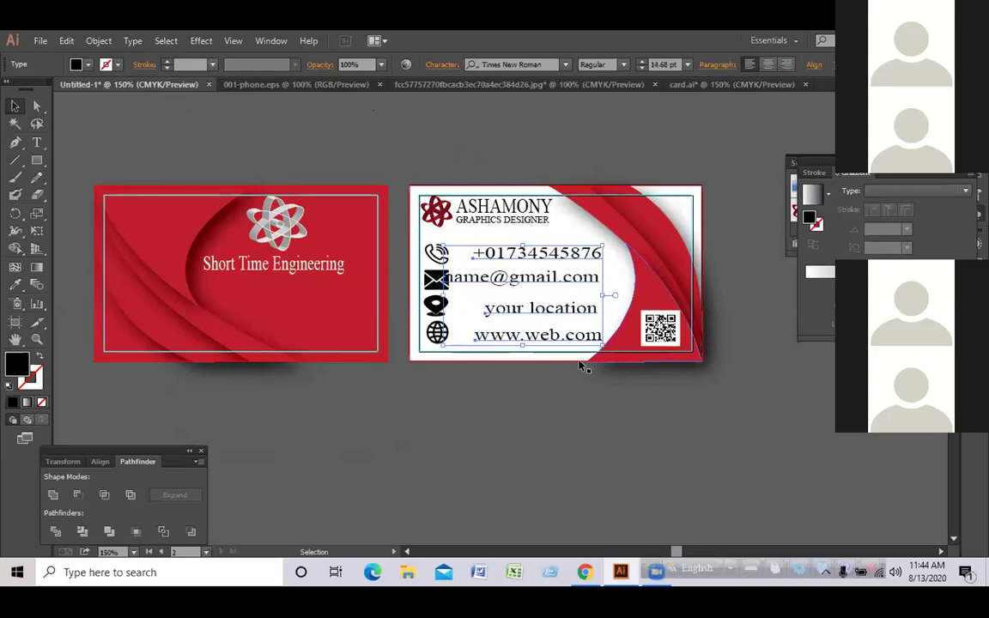
left_click(485, 370)
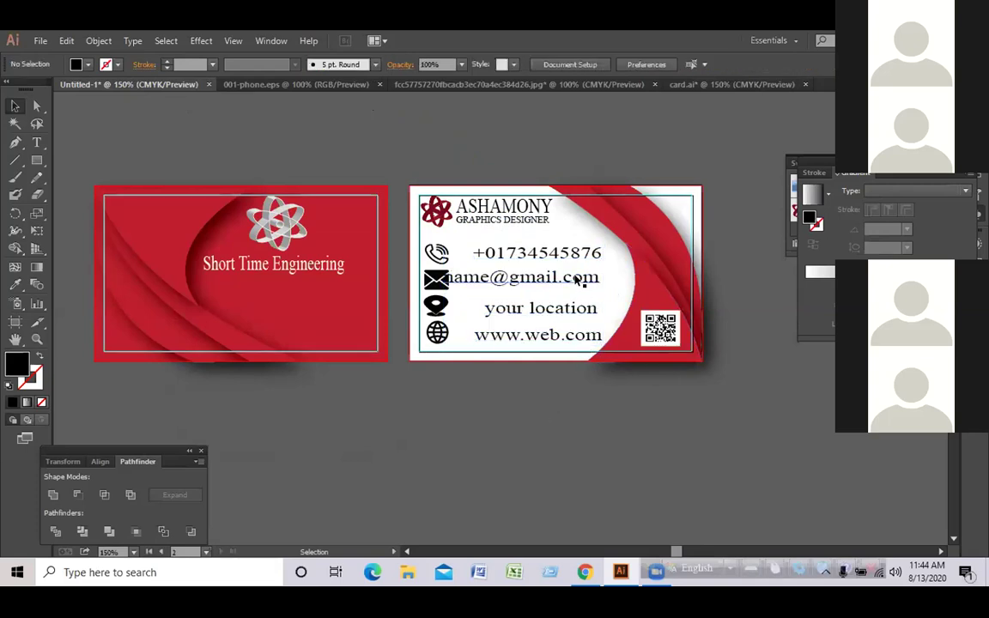
Move the phone, email, location and website lines beside their icons and nudge them to align their left edges
left_click_drag(573, 256, 546, 336)
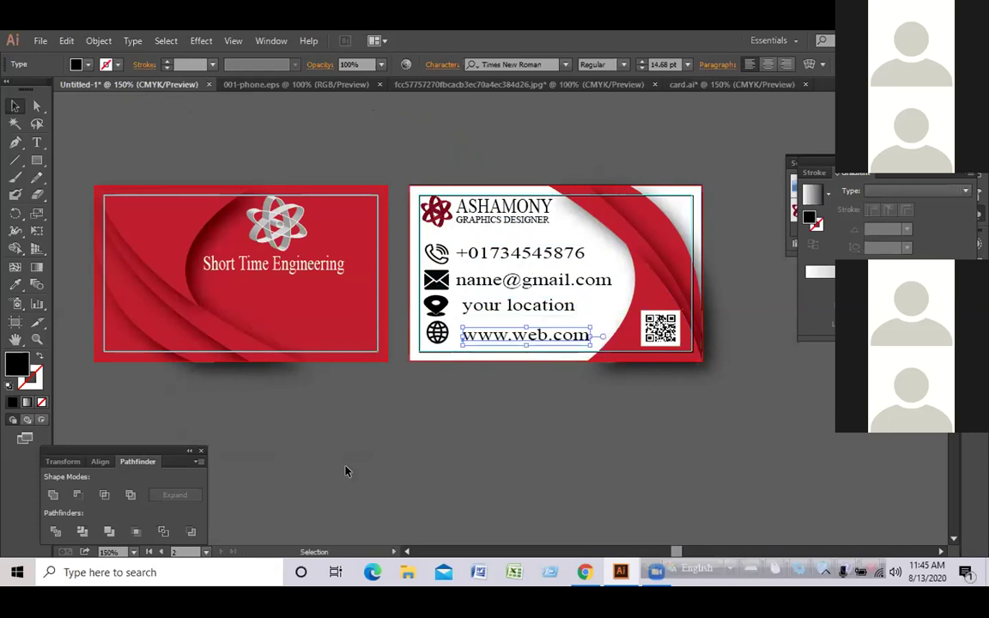
left_click(566, 307)
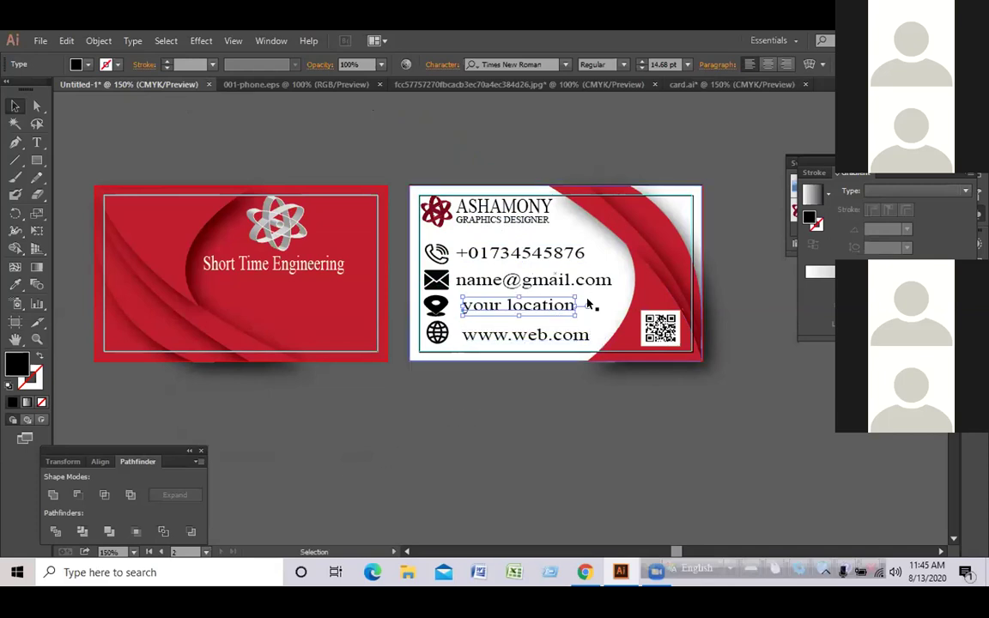
key("Left")
key("Left")
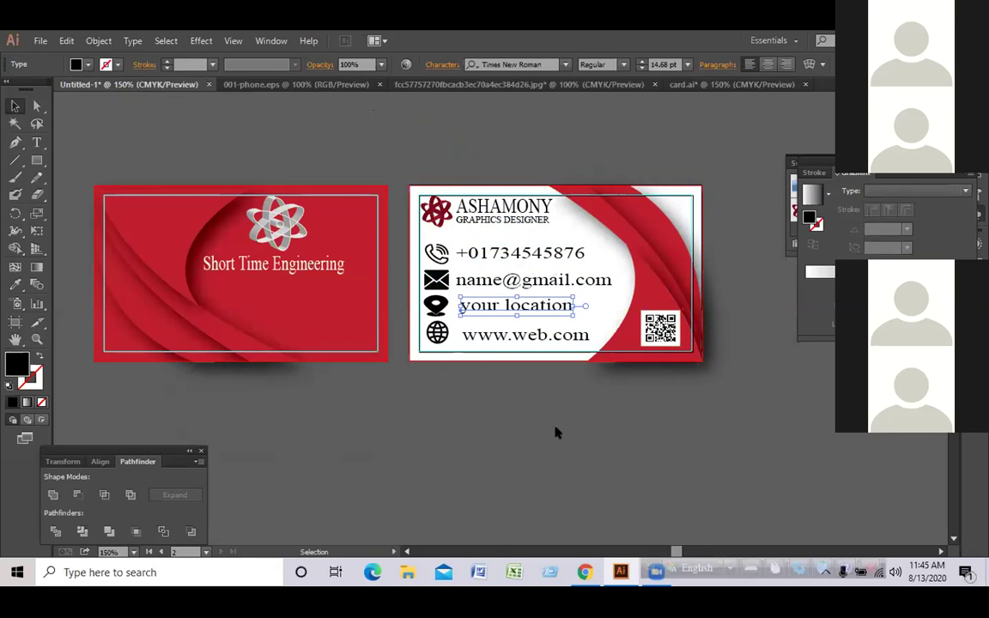
left_click(552, 336)
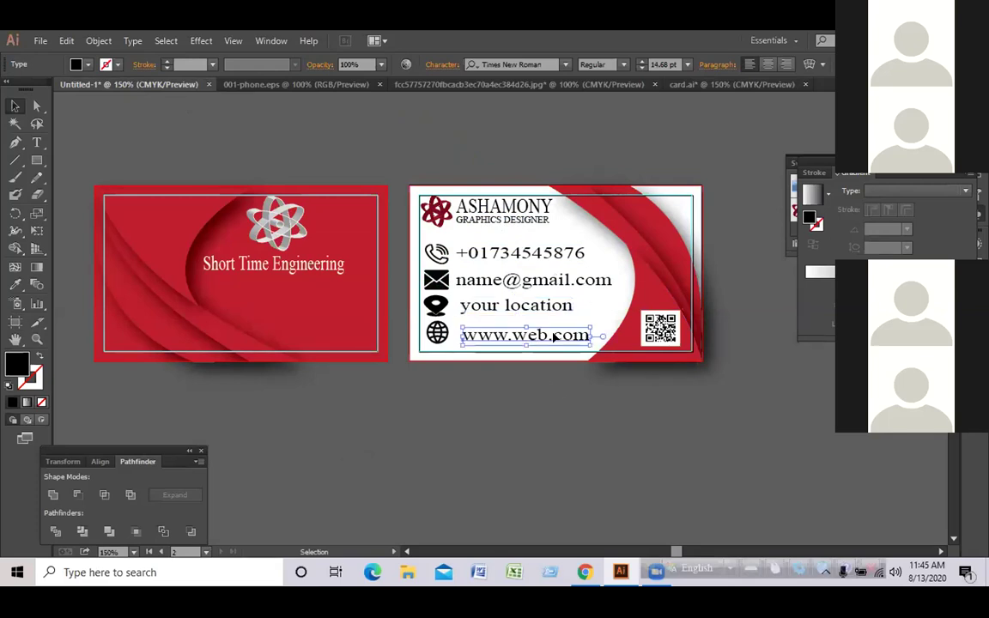
key("Left")
key("Left")
key("Left")
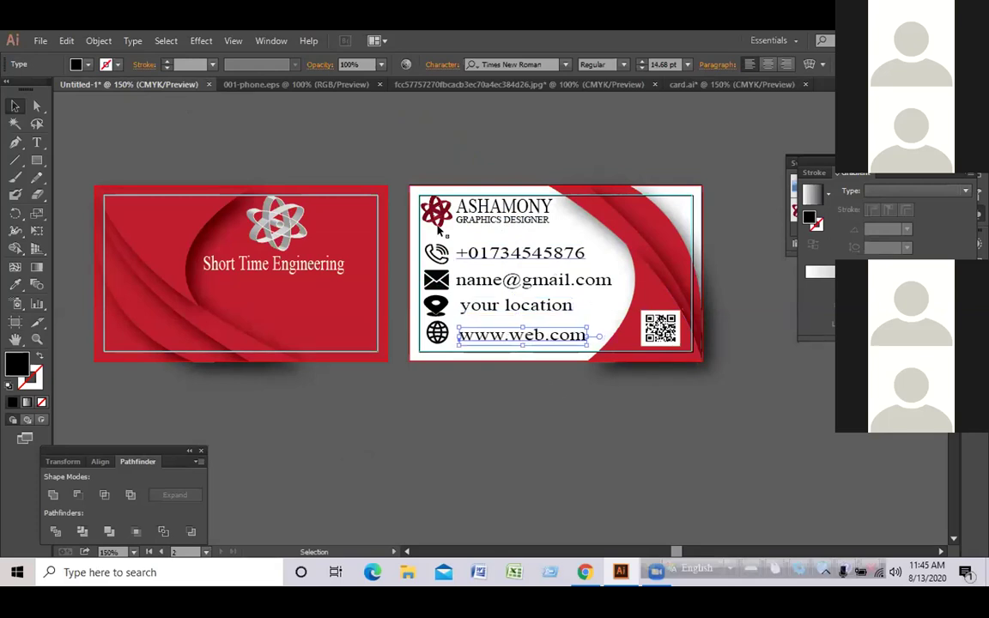
left_click(519, 283)
key("Right")
key("Right")
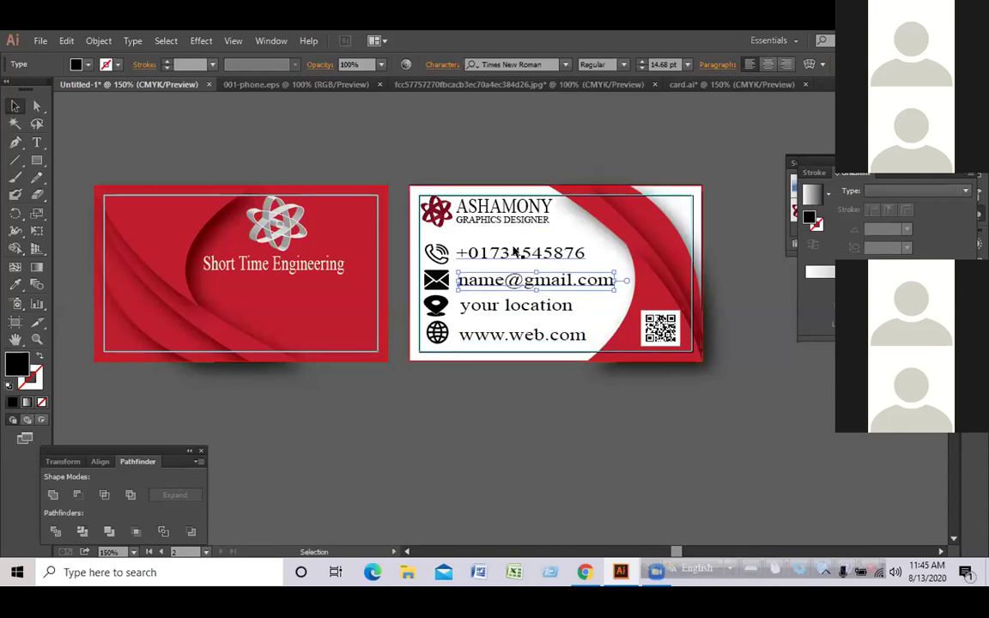
left_click(516, 250, "shift")
left_click(519, 282, "shift")
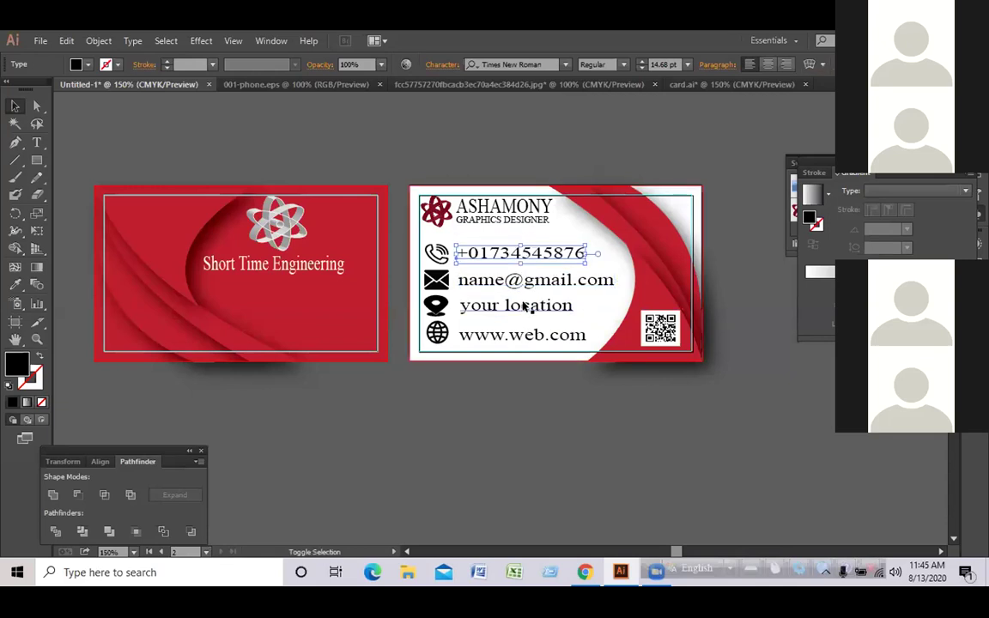
left_click(352, 455)
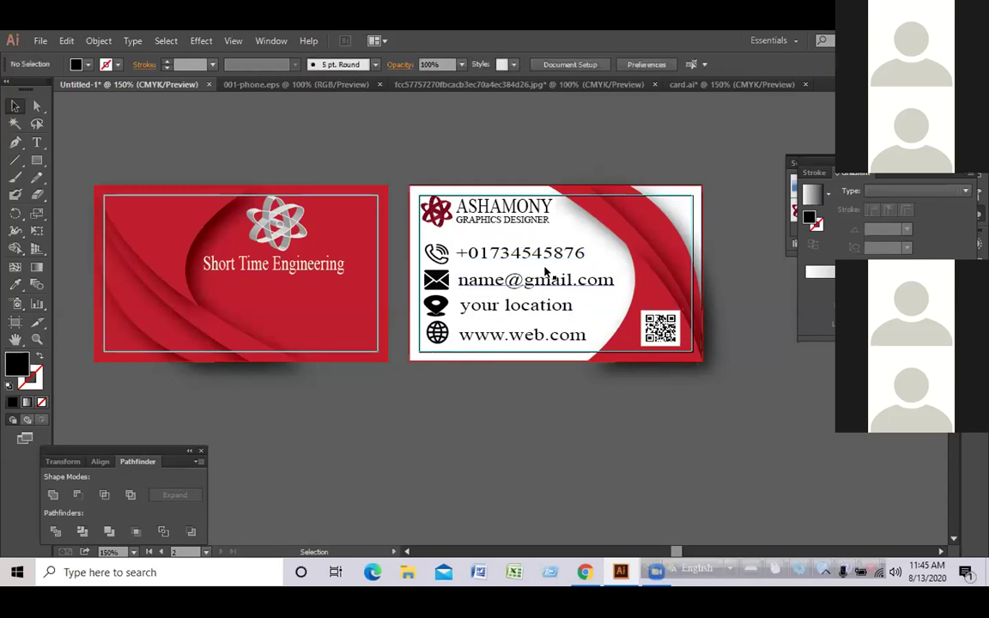
Scale down the four contact lines together with their icons and keep them in the white card's lower-left area
left_click(539, 260)
left_click(537, 284, "shift")
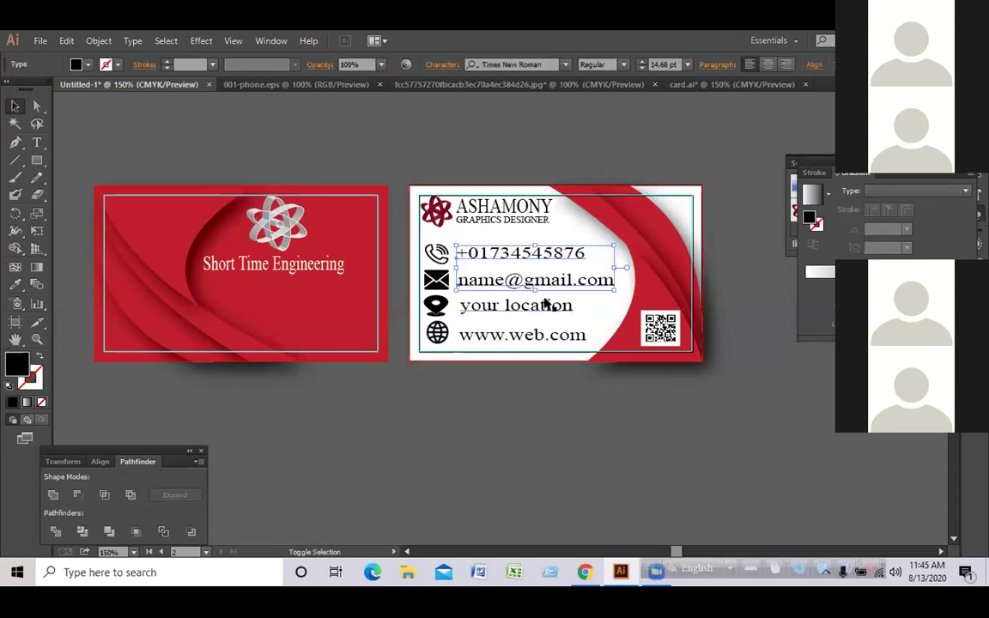
left_click(547, 307, "shift")
left_click(549, 336, "shift")
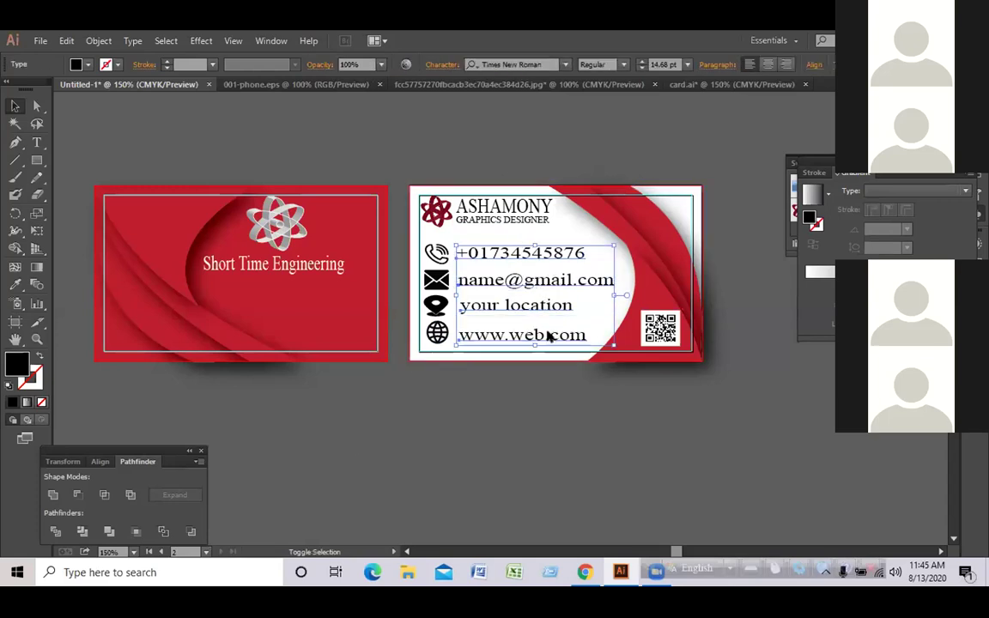
left_click(437, 253, "shift")
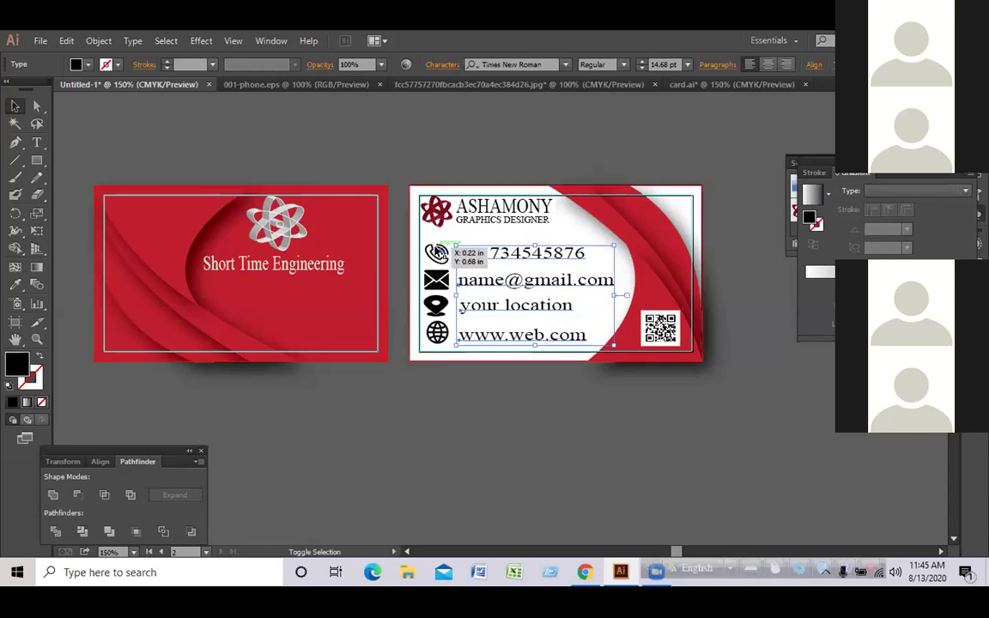
left_click(438, 282, "shift")
left_click(436, 305, "shift")
left_click(438, 332, "shift")
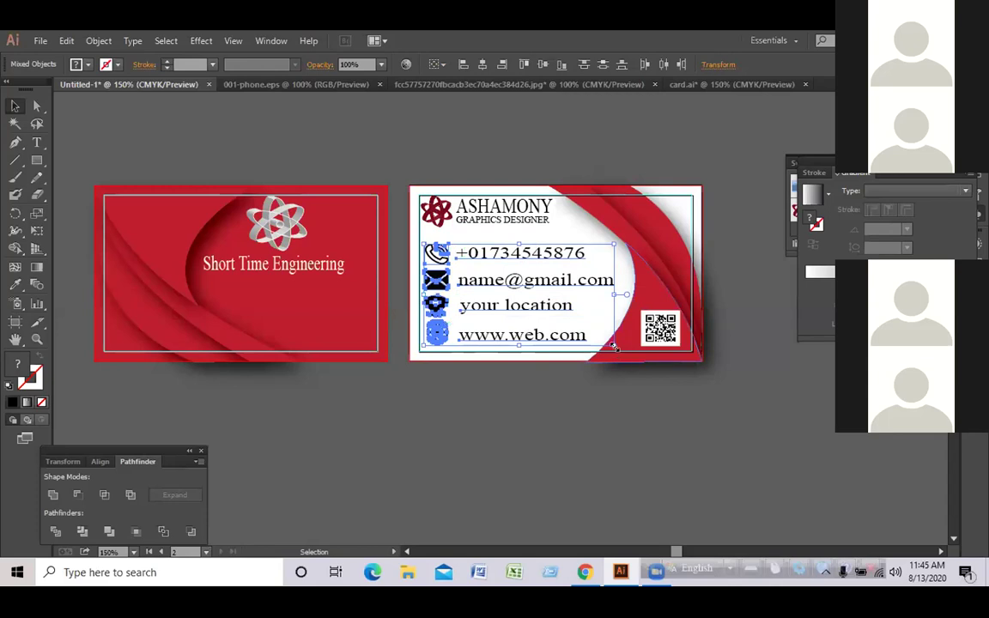
left_click_drag(613, 345, 515, 339)
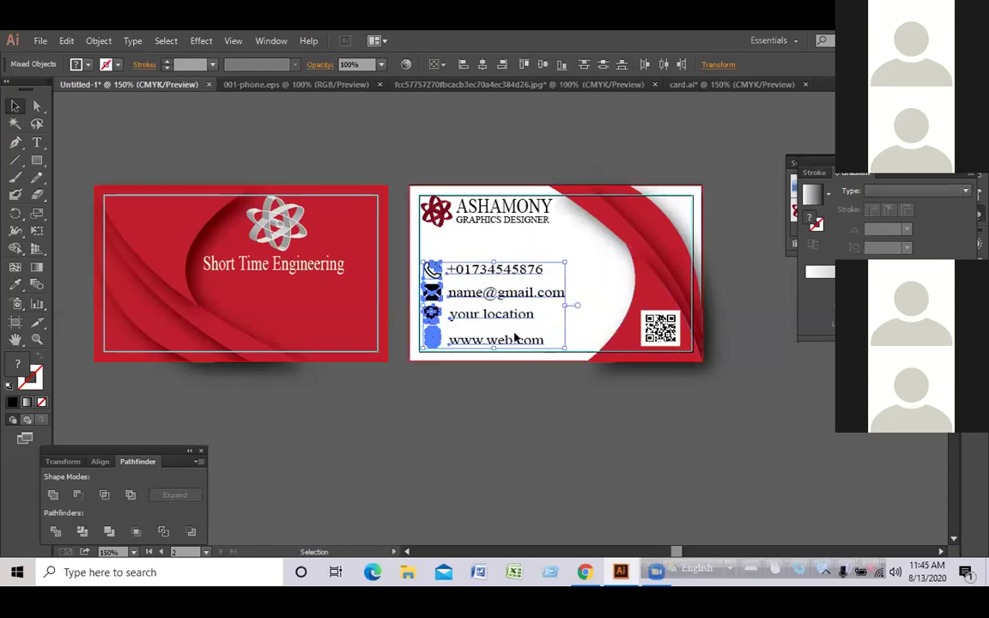
left_click(512, 397)
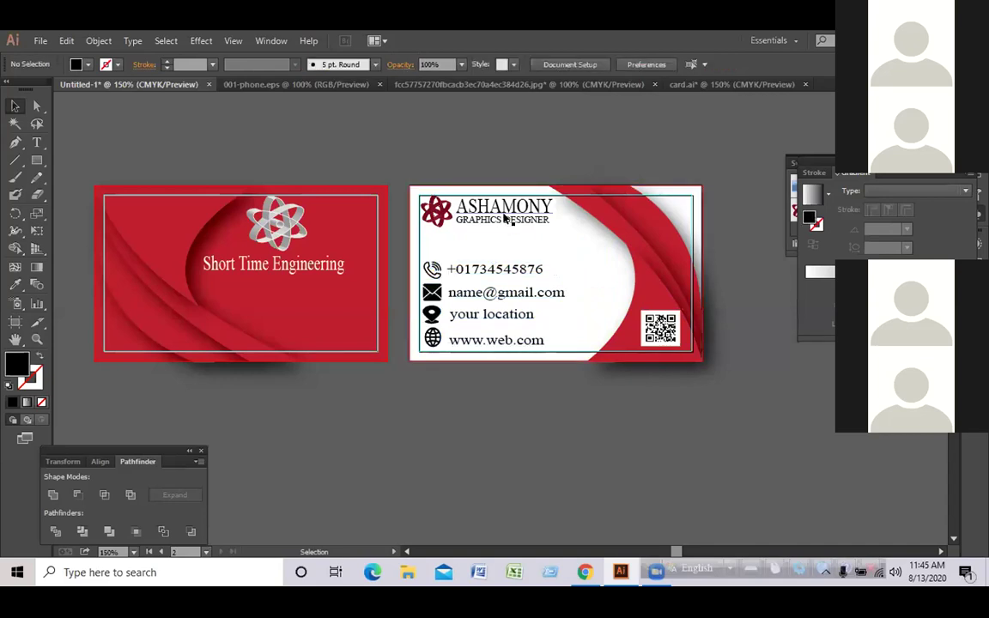
Slightly enlarge the name and "GRAPHICS DESIGNER" text and shift it and the red atom logo inward from the card's corner
left_click(505, 222)
left_click(506, 208, "shift")
mouse_move(554, 222)
left_mouse_down()
mouse_move(563, 237)
mouse_move(544, 221)
mouse_move(559, 230)
left_mouse_up()
left_click(505, 159)
left_click_drag(441, 216, 448, 224)
left_click(448, 171)
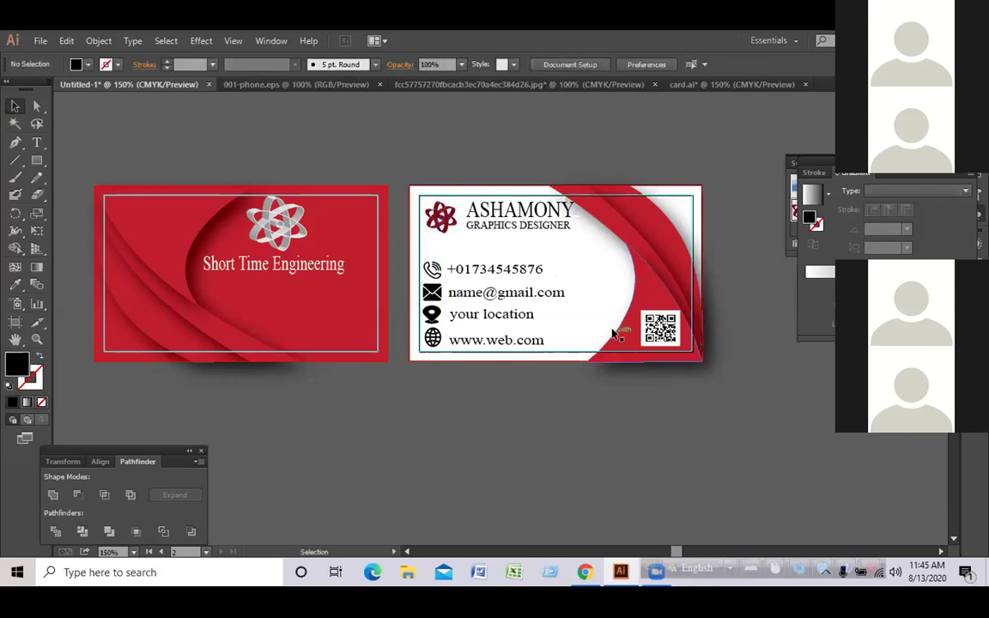
Widen the red wave group on the white card by extending its left side slightly toward the text
left_click(639, 274)
left_click_drag(548, 275, 532, 272)
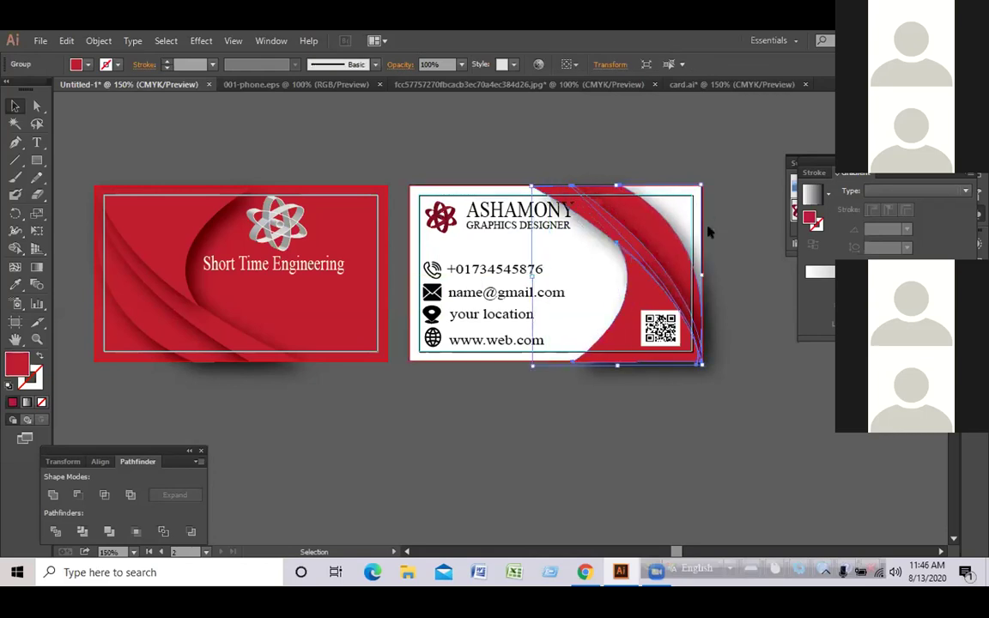
left_click(718, 181)
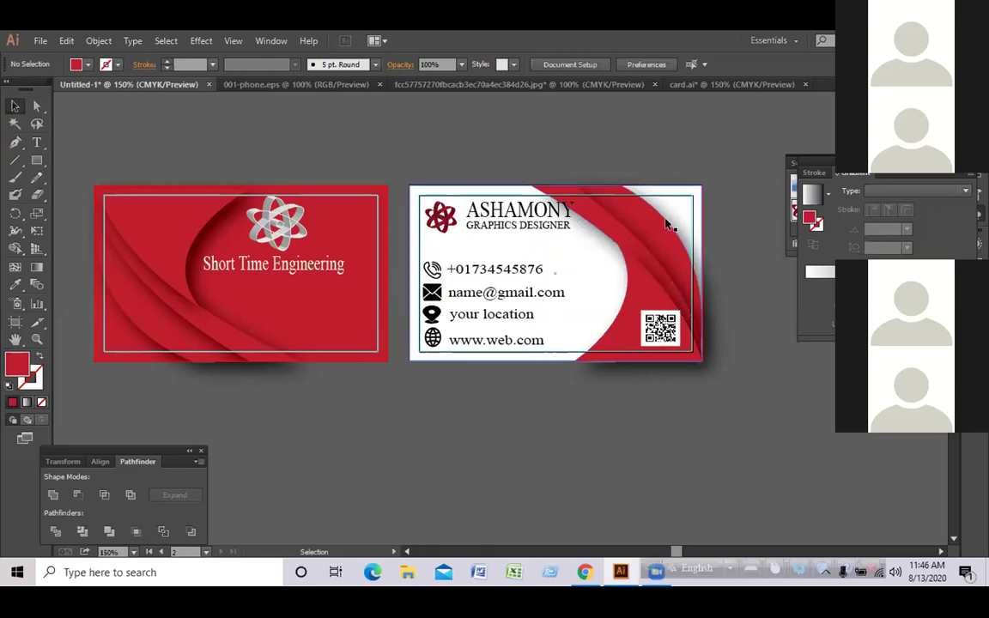
Nudge the name and "GRAPHICS DESIGNER" text slightly closer to the red atom logo
left_click(550, 224)
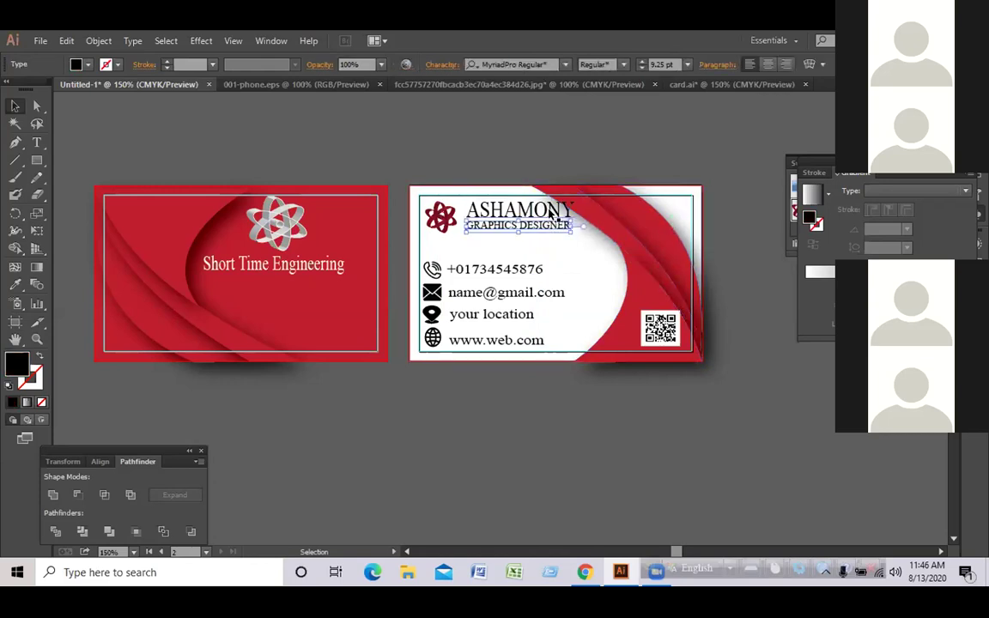
left_click(546, 209, "shift")
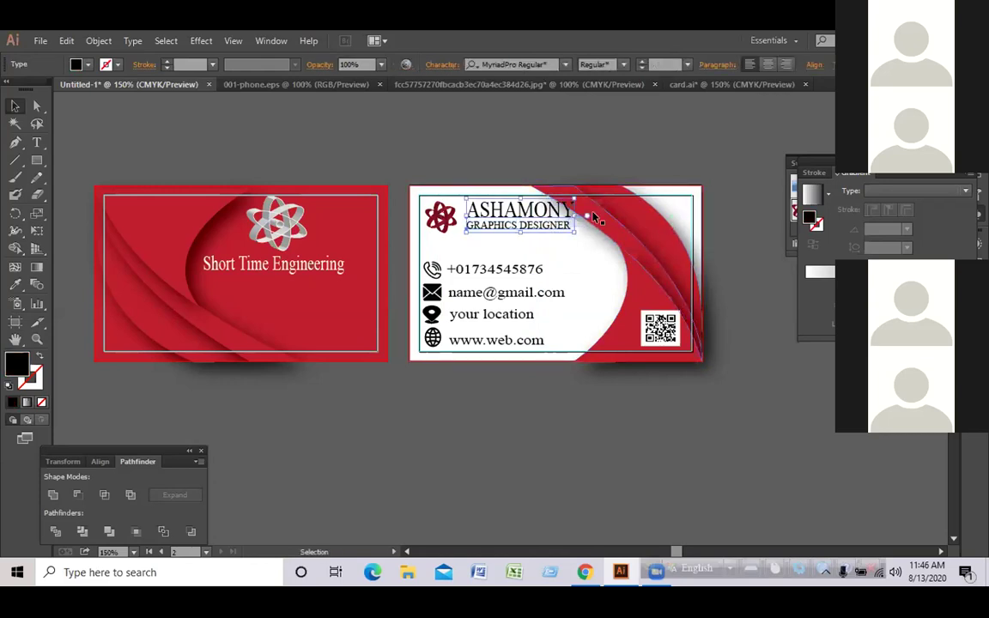
key("Left")
key("Left")
key("Left")
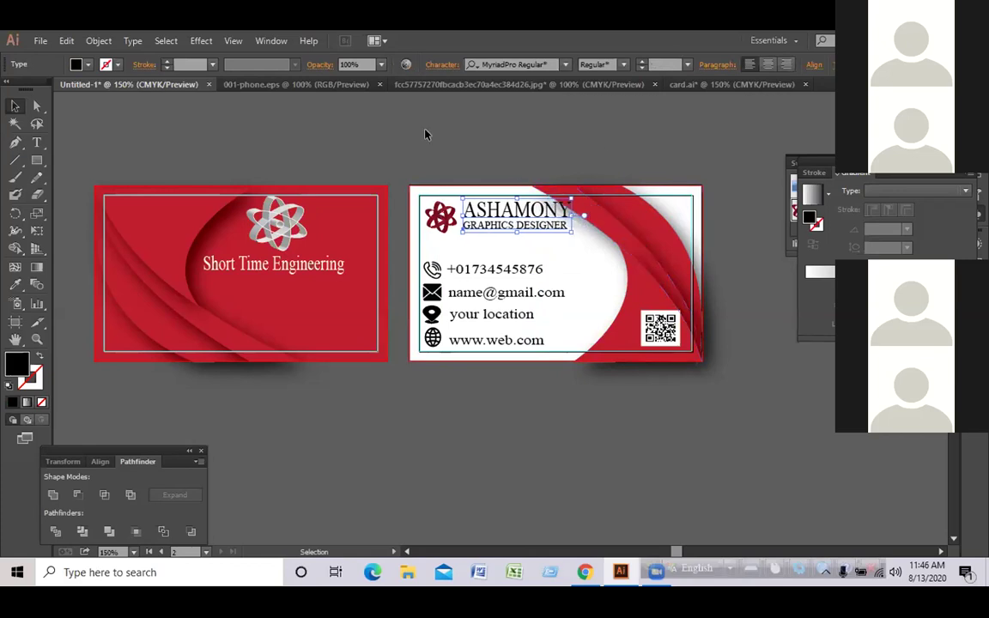
left_click(387, 129)
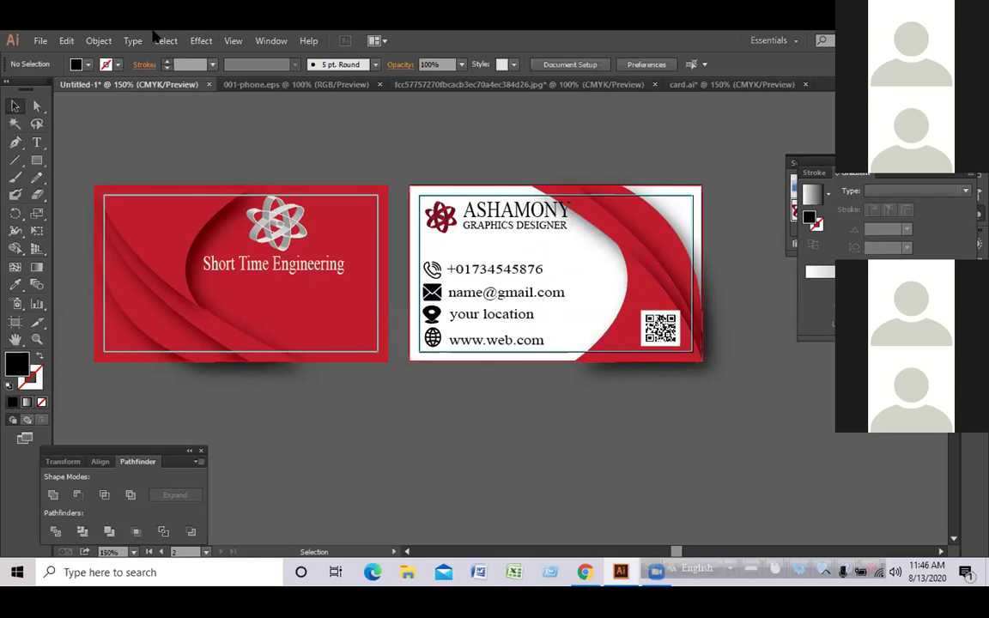
Copy the "Your Headline" text from card.ai into Untitled-1, placing it above the red card
key("ctrl+Tab")
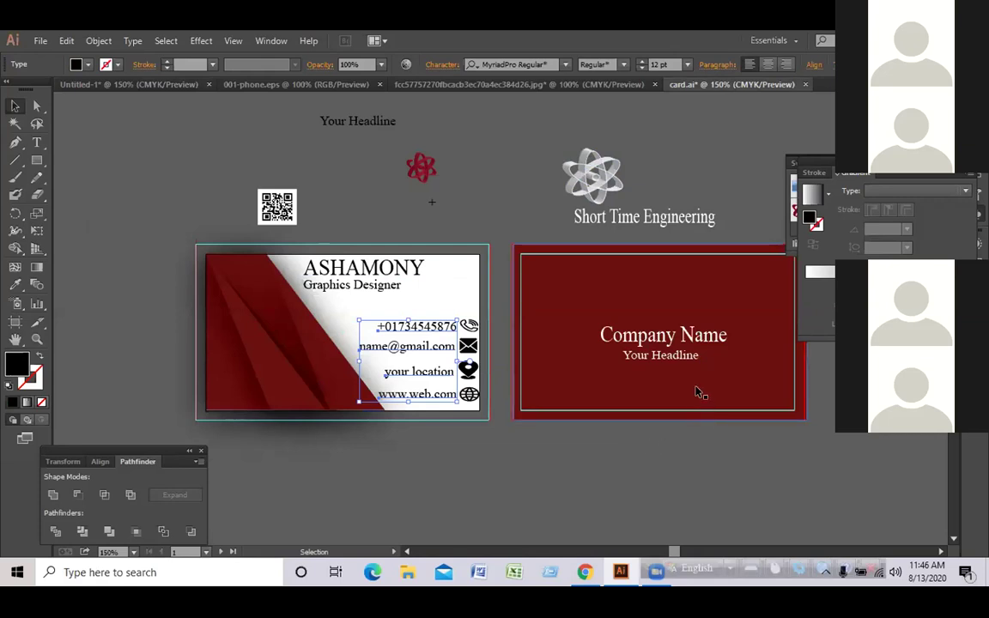
left_click(376, 122)
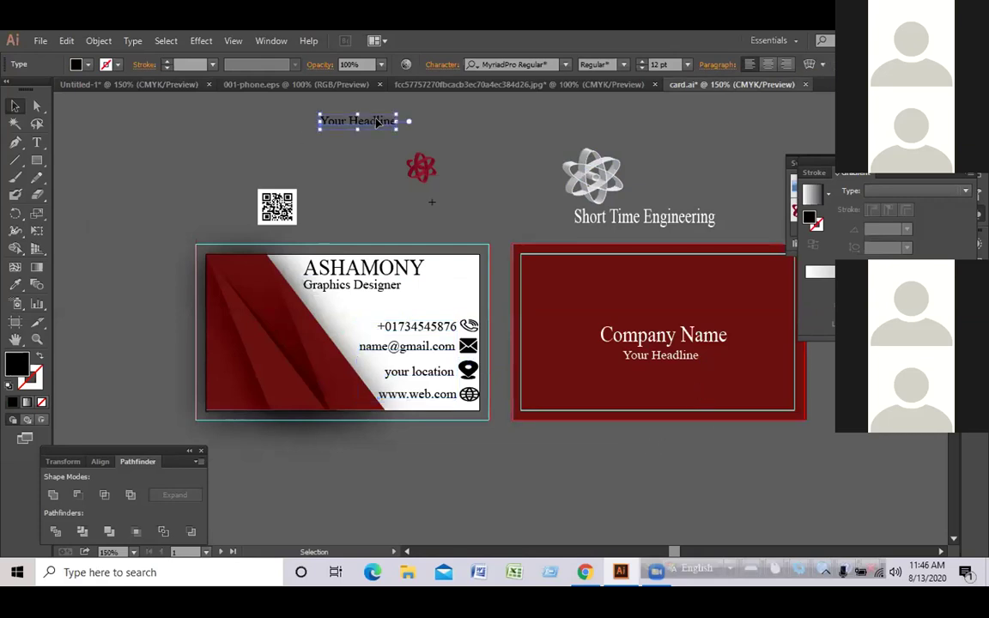
left_click_drag(376, 121, 264, 142)
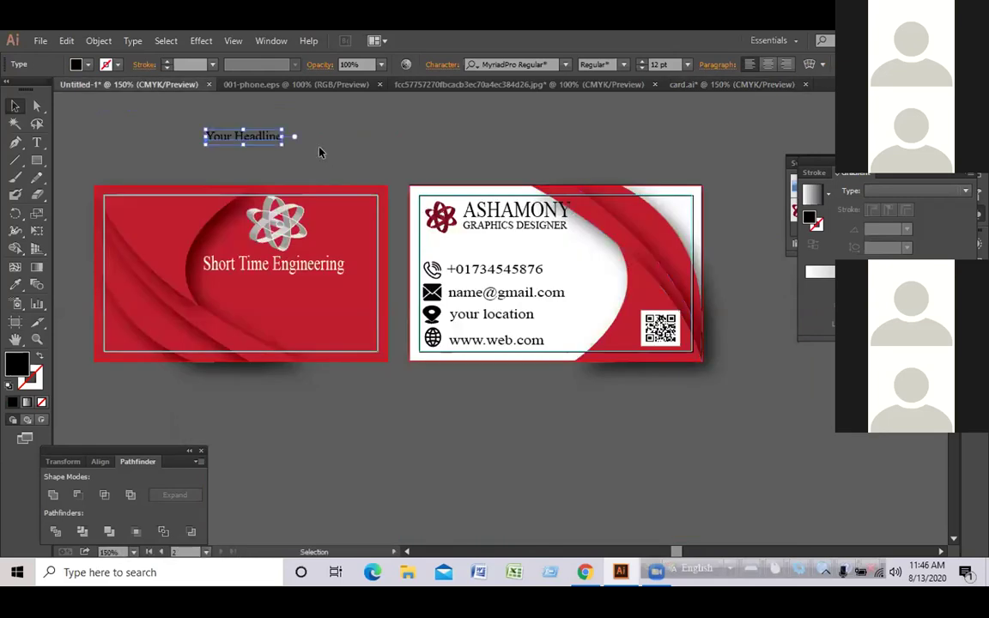
Fill the "Your Headline" text with white and place it centred beneath "Short Time Engineering" on the red card
left_click(76, 64)
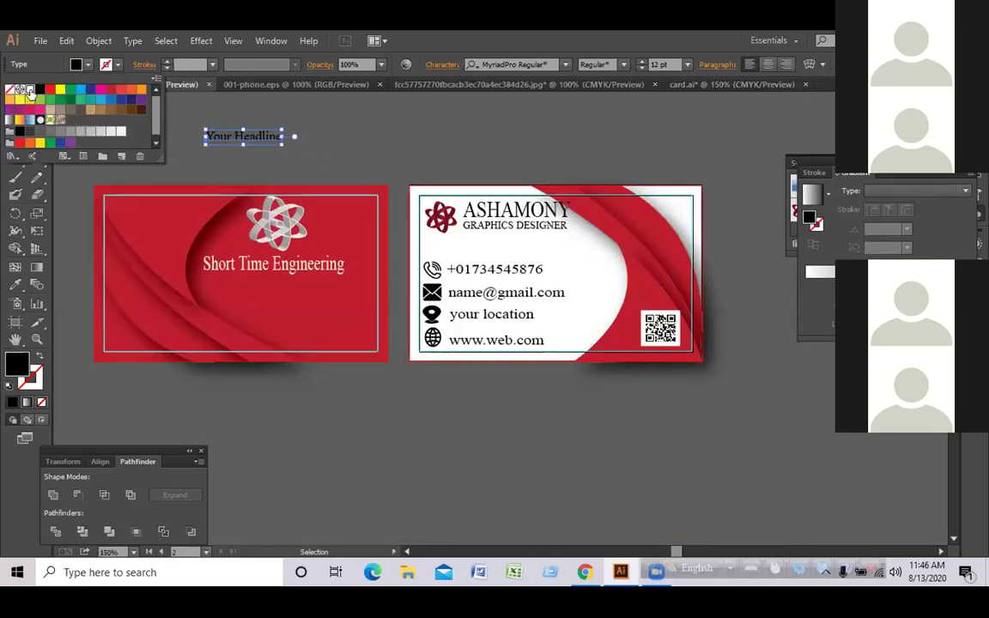
left_click(30, 89)
left_click_drag(286, 135, 301, 288)
left_click(313, 145)
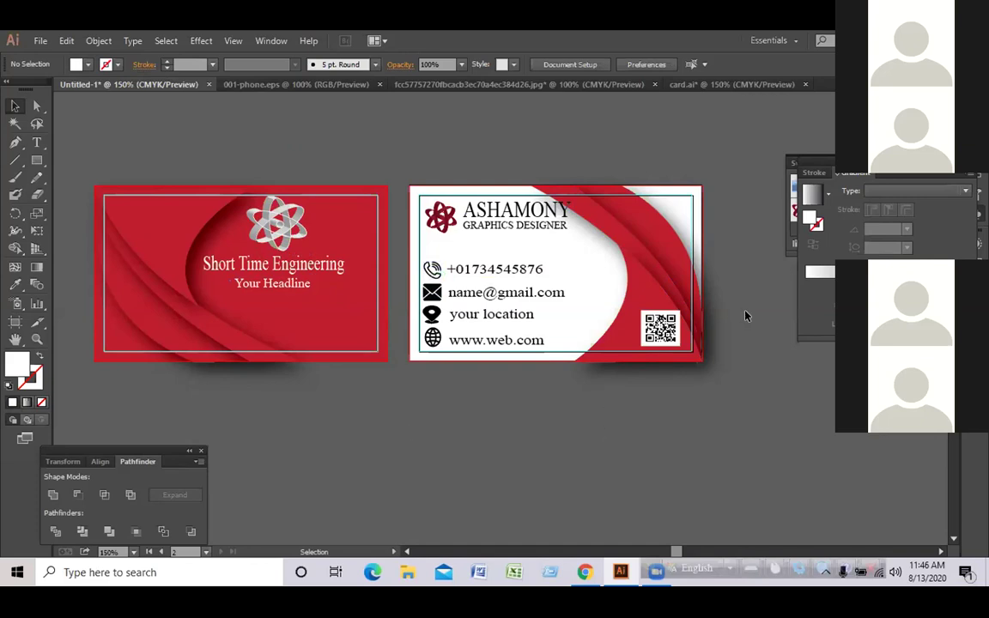
Shift the QR code on the white card slightly inward, away from the card's outer side edge
left_click_drag(660, 329, 648, 329)
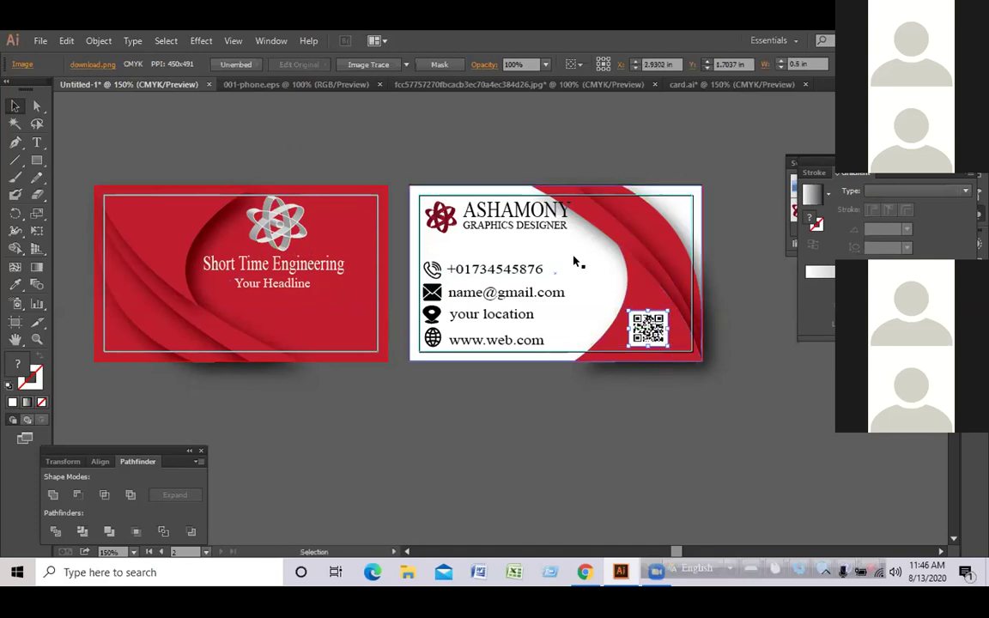
left_click(673, 397)
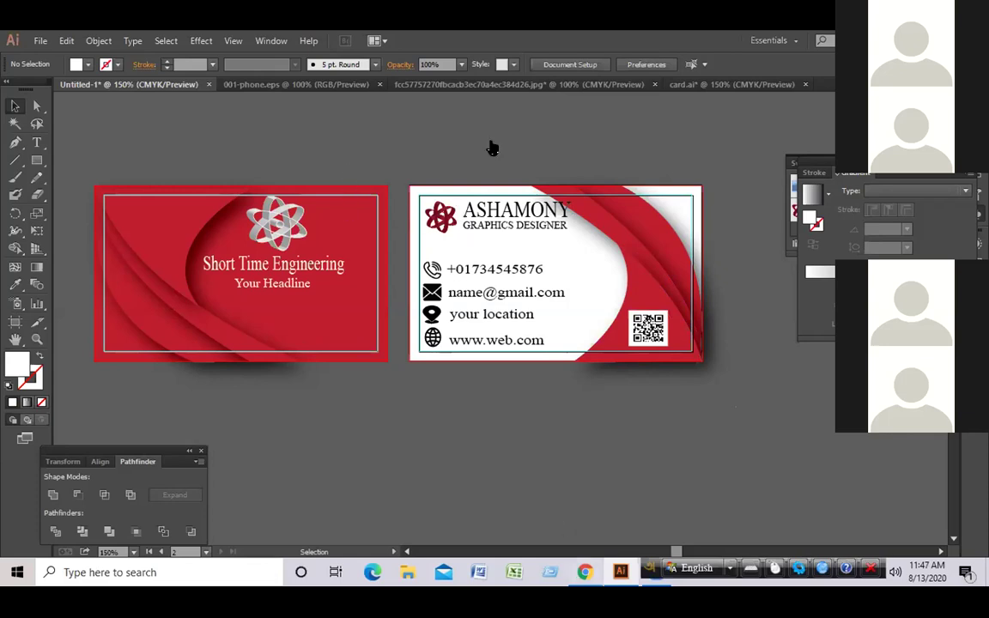
Switch to Chrome, close the location icon results, and search Google Images for "business card design"
key("alt+Tab")
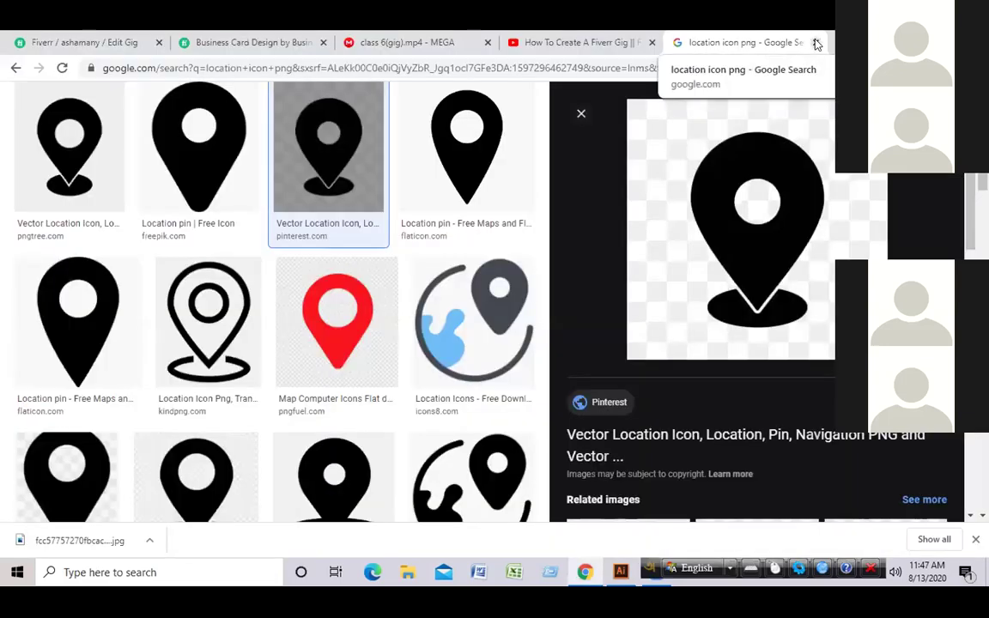
left_click(816, 42)
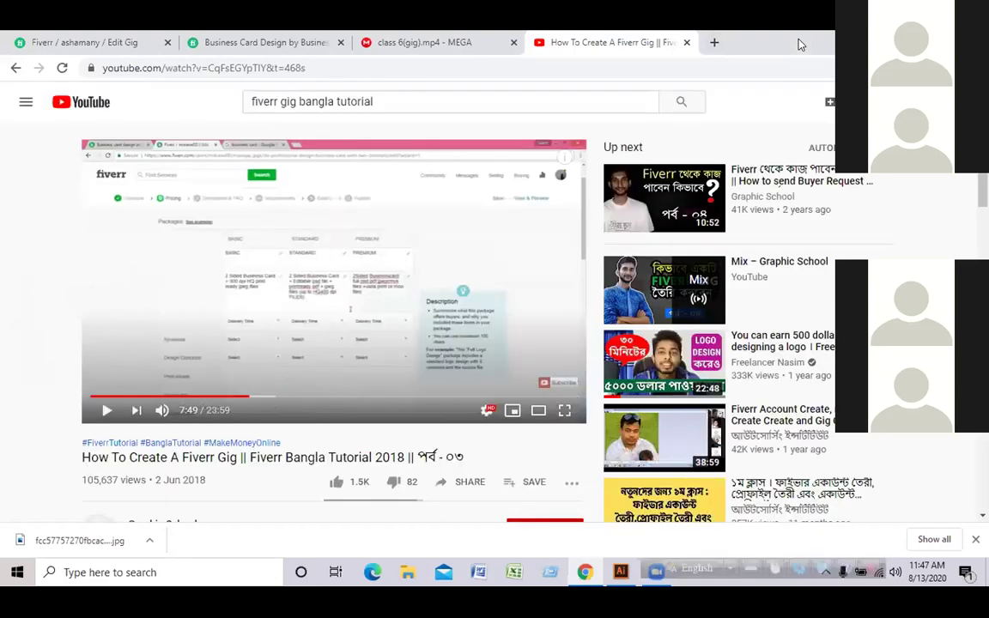
key("ctrl+t")
left_click(536, 65)
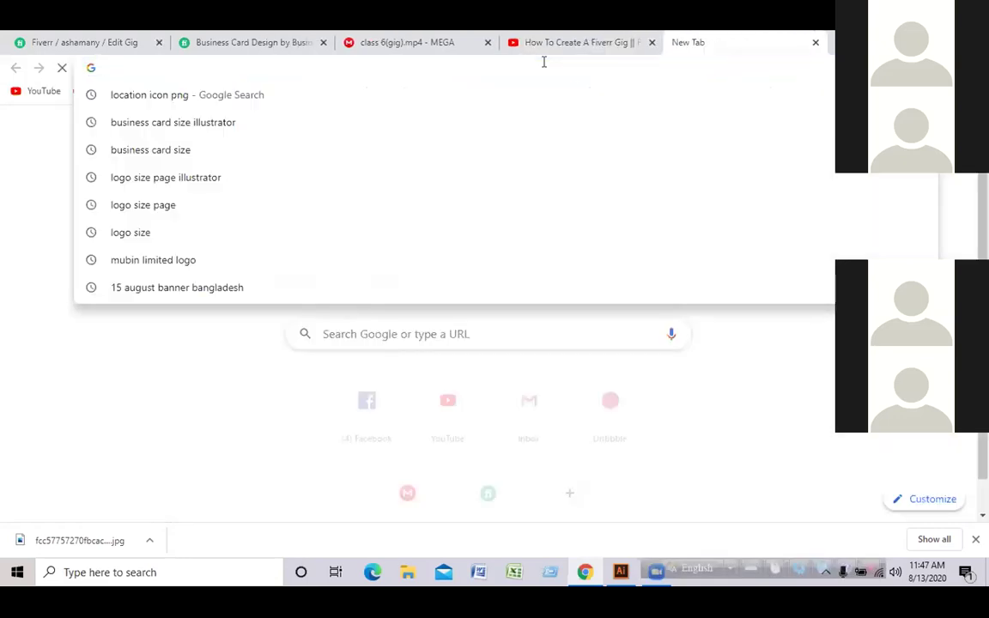
type("bussn")
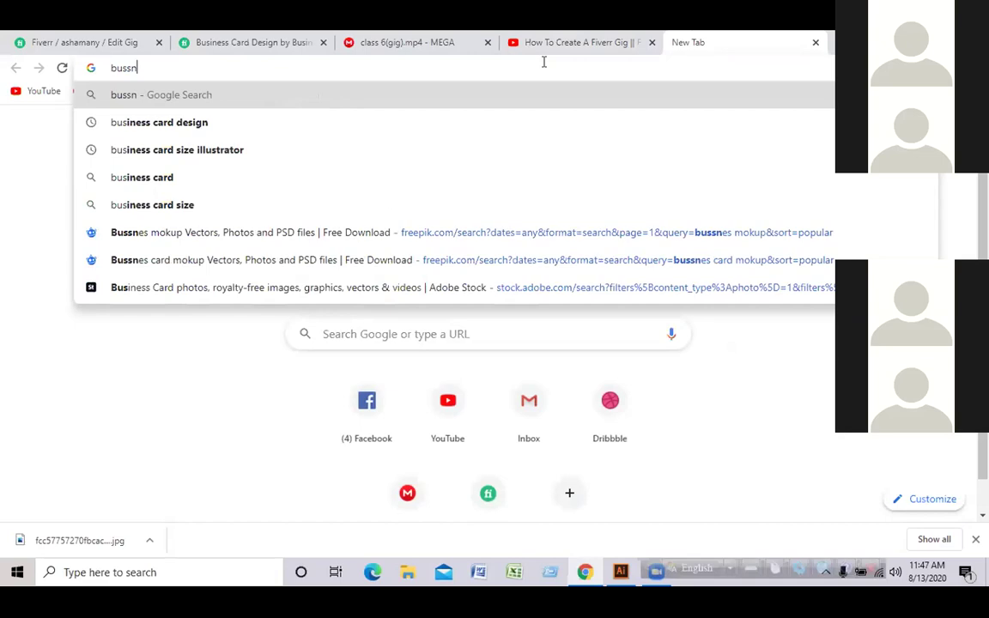
type("e")
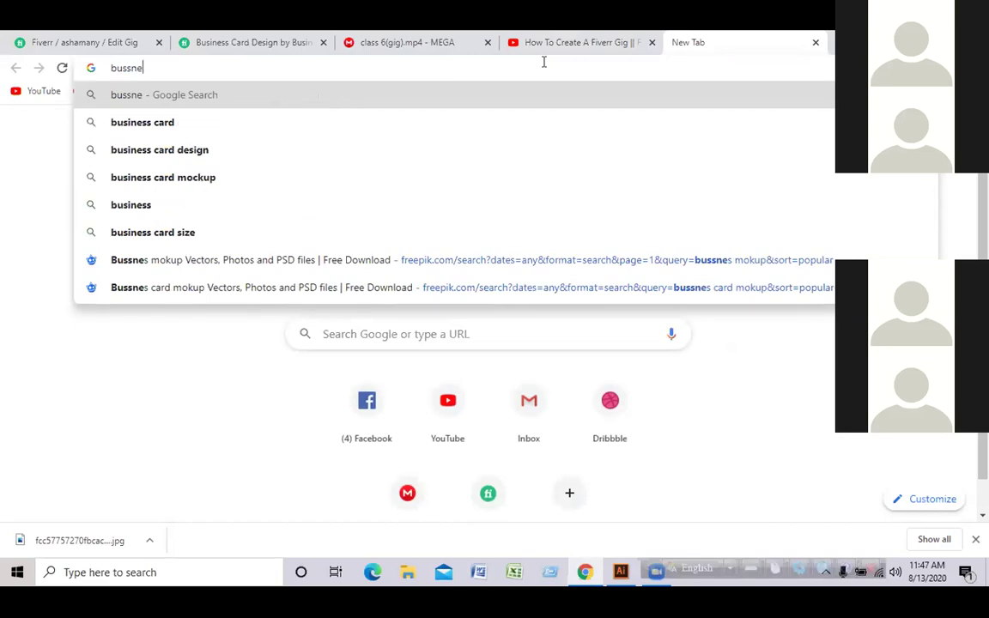
left_click(282, 144)
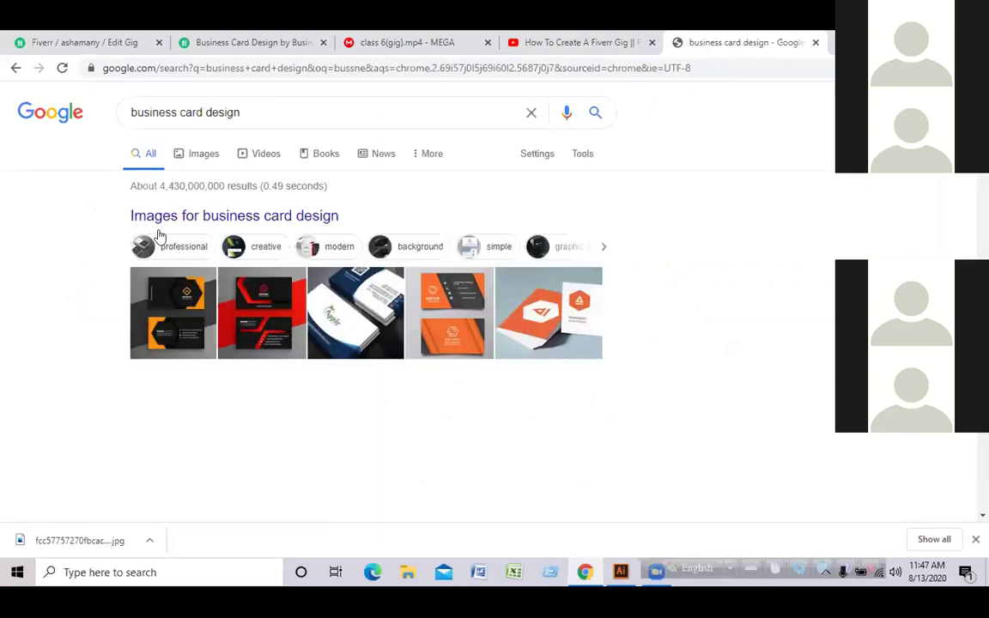
left_click(204, 152)
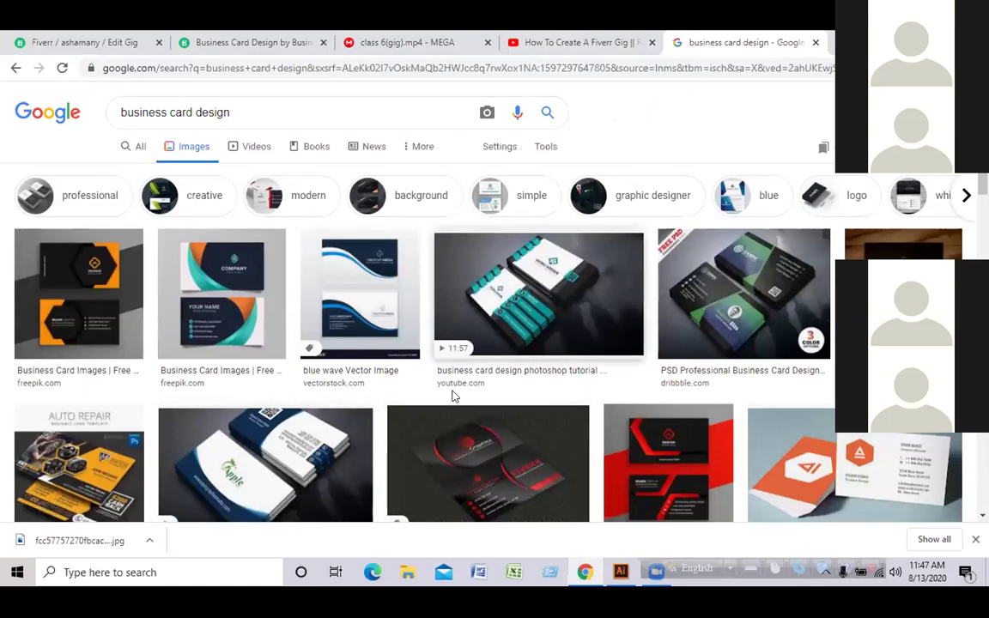
Browse the business card image results, previewing the blue wave and the black-and-gold premium designs for headline ideas
scroll(454, 396, "down", 1)
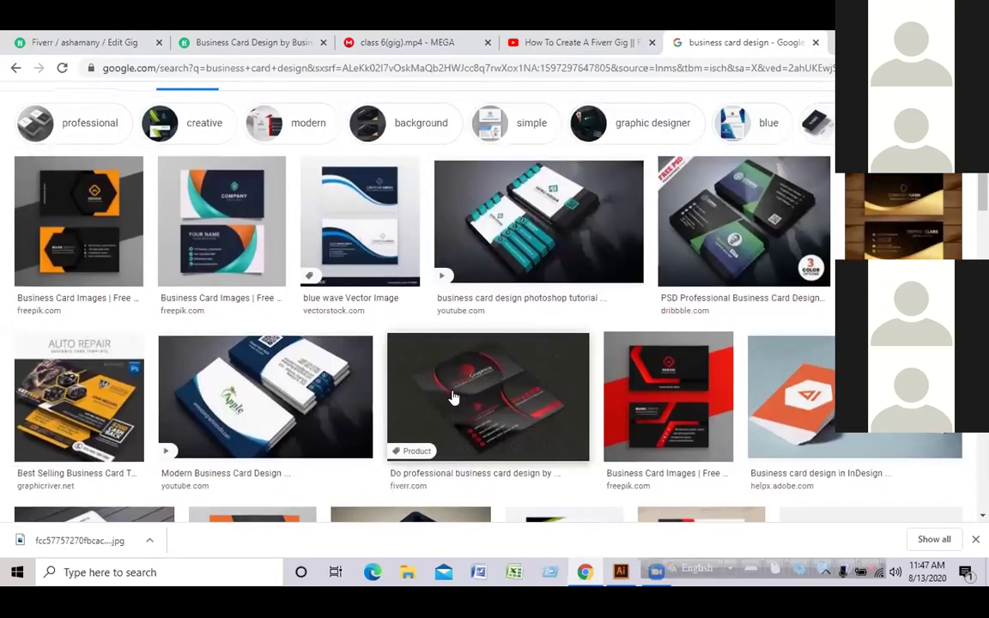
scroll(453, 388, "up", 1)
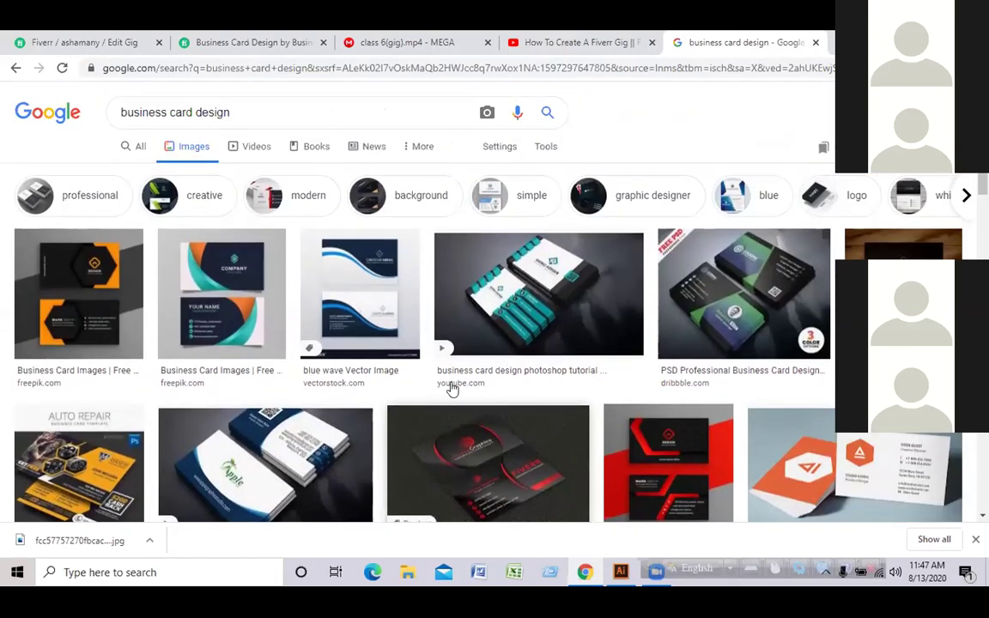
scroll(453, 382, "down", 1)
left_click(365, 249)
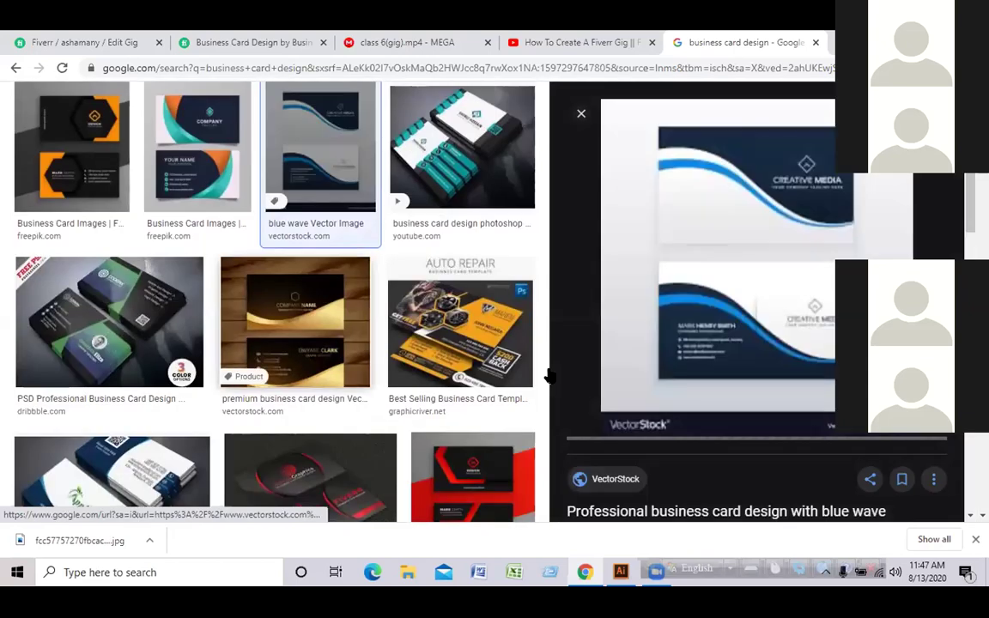
left_click(326, 369)
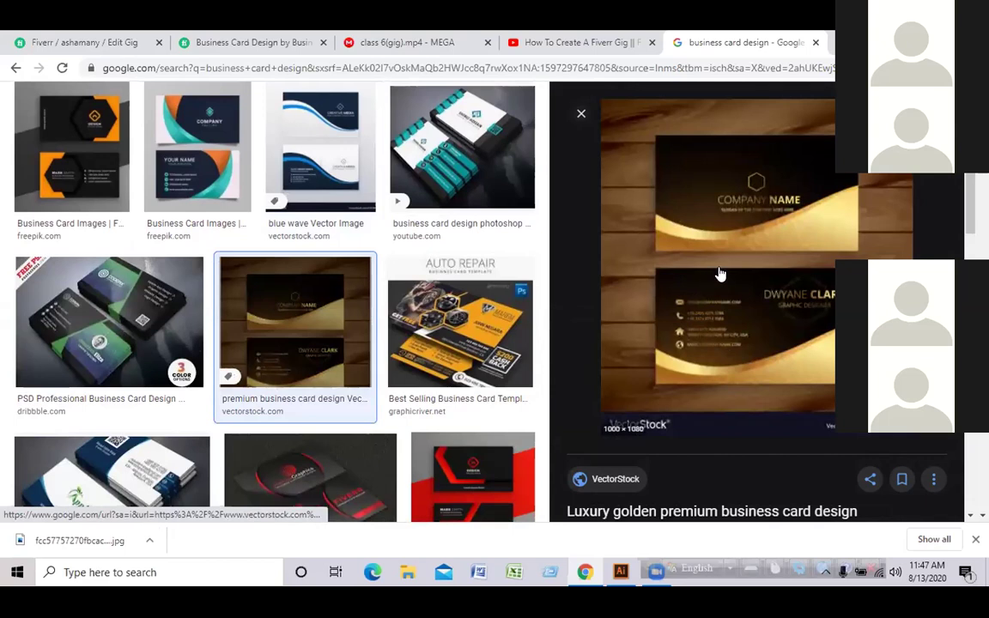
left_click(296, 168)
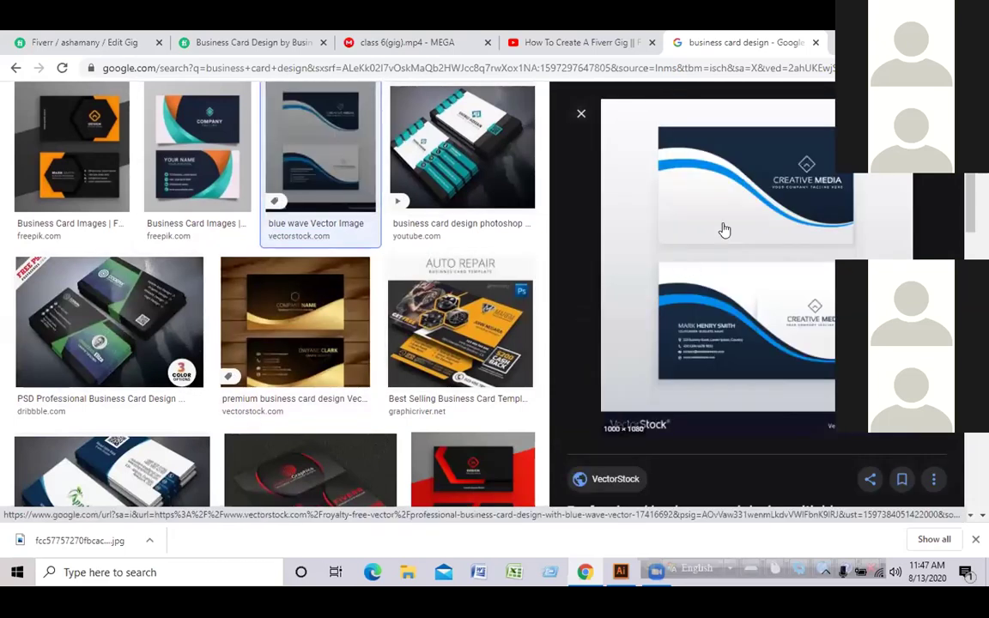
left_click(580, 112)
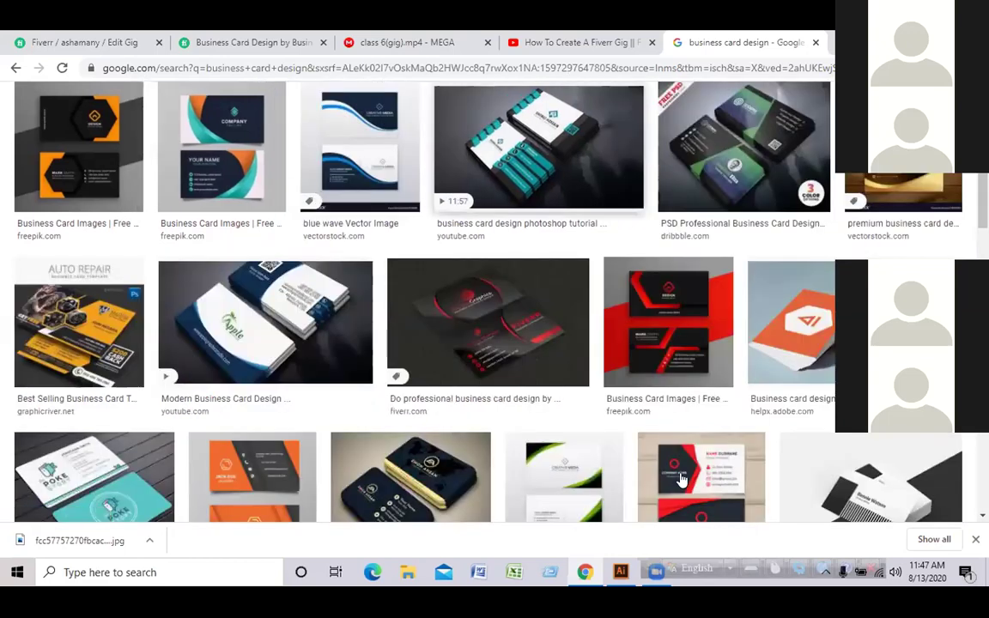
Switch back to Illustrator and add the text "Build Your Dream" on the canvas above the red card
key("alt+Tab")
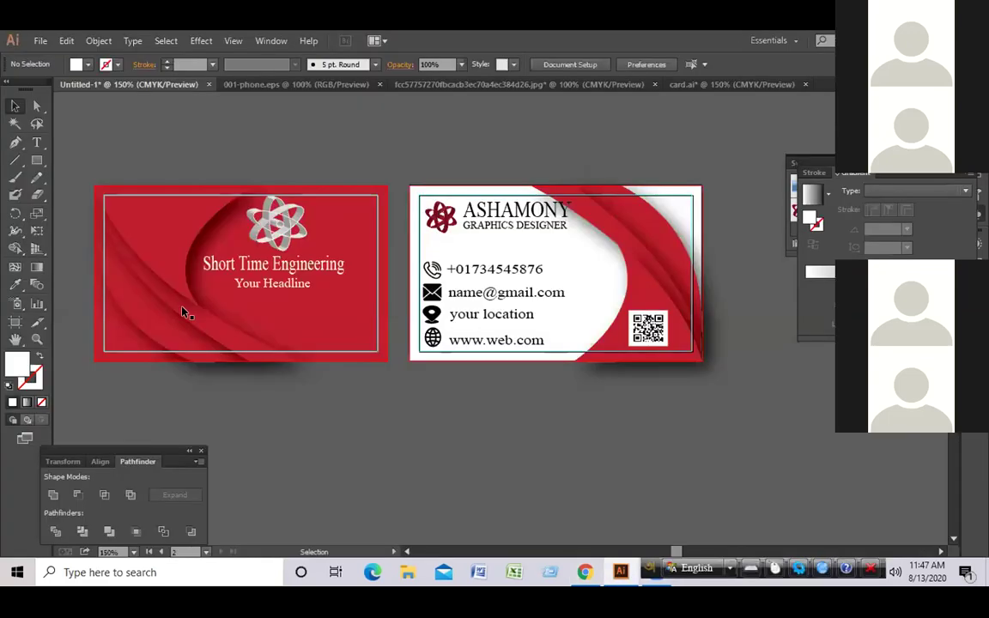
left_click(143, 118)
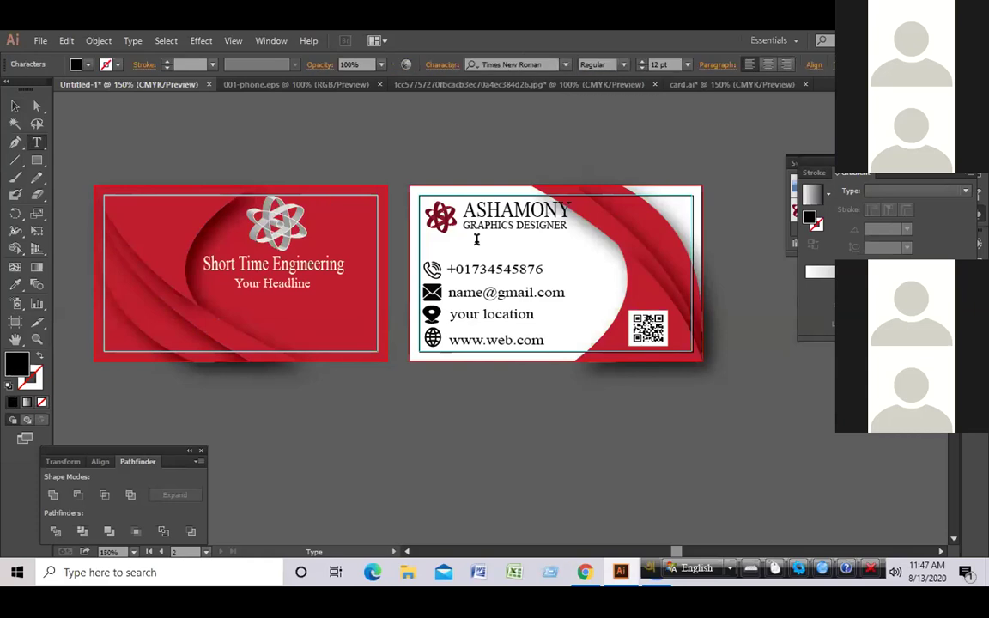
type("B")
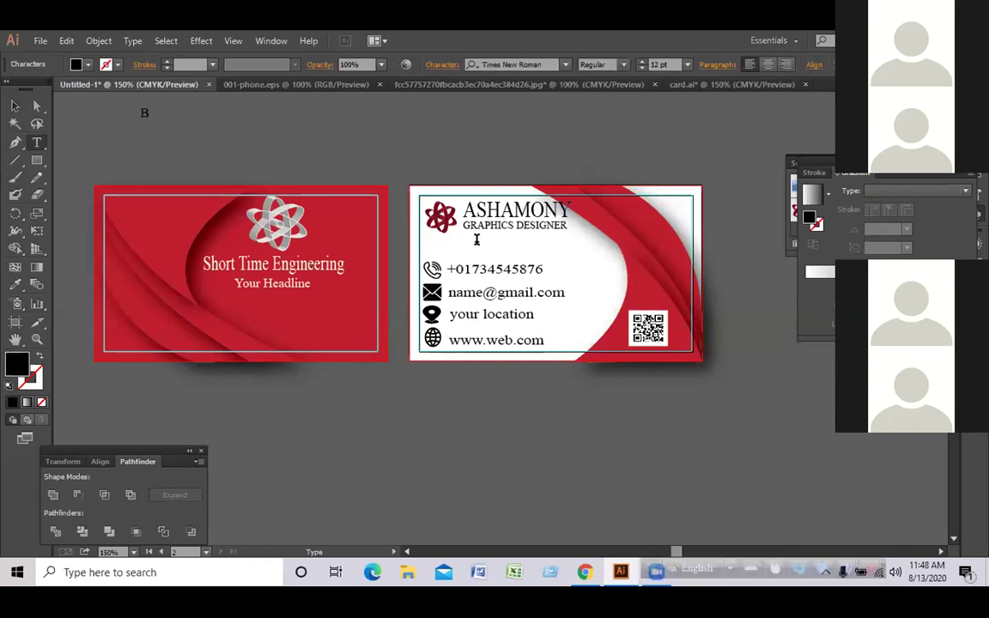
type("uild Your Dr")
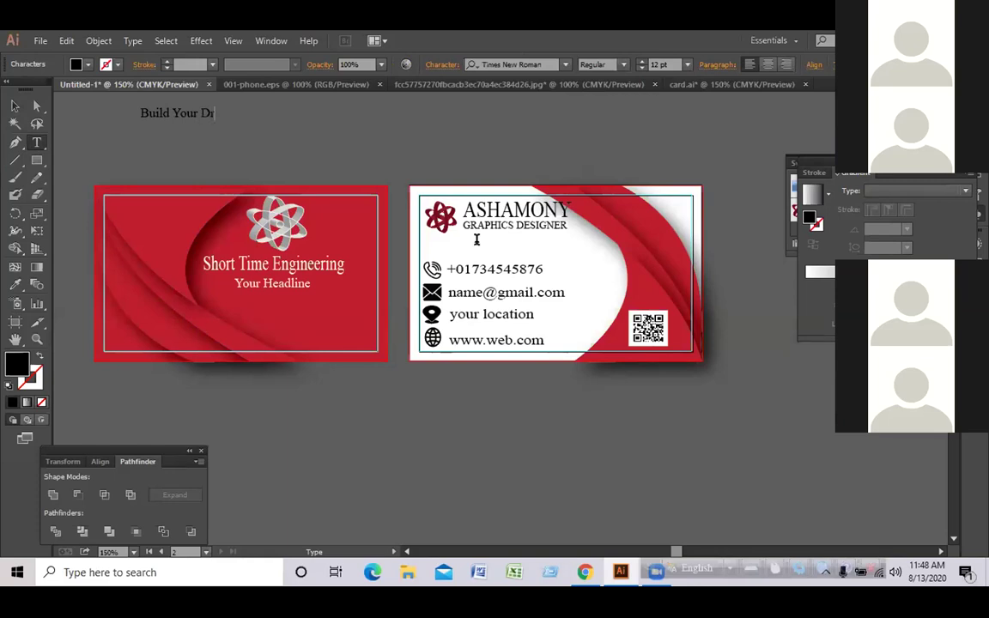
type("em")
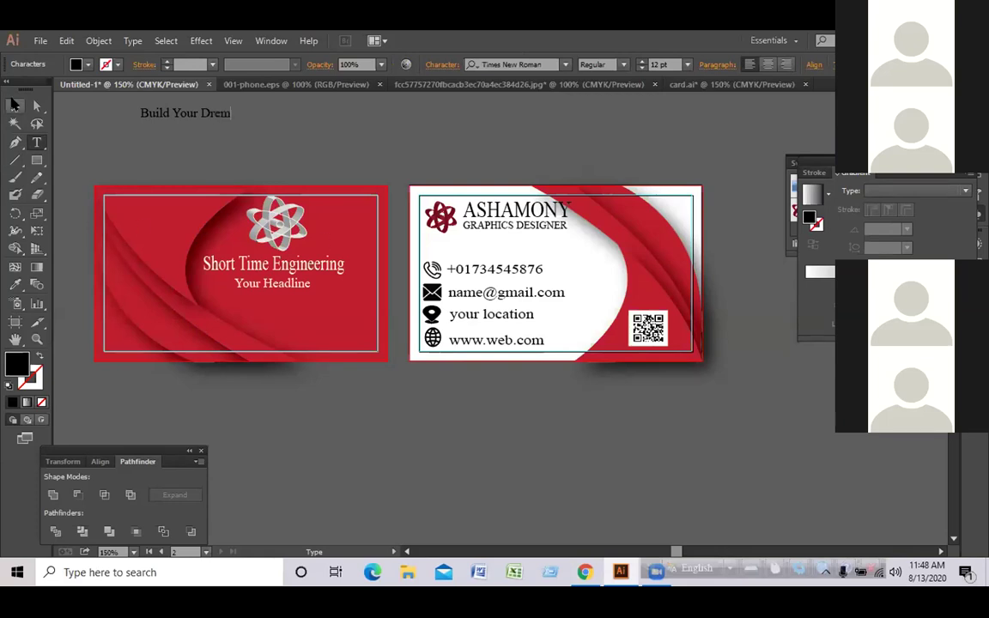
key("BackSpace")
key("BackSpace")
key("BackSpace")
type("ra")
type("eam")
left_click(14, 105)
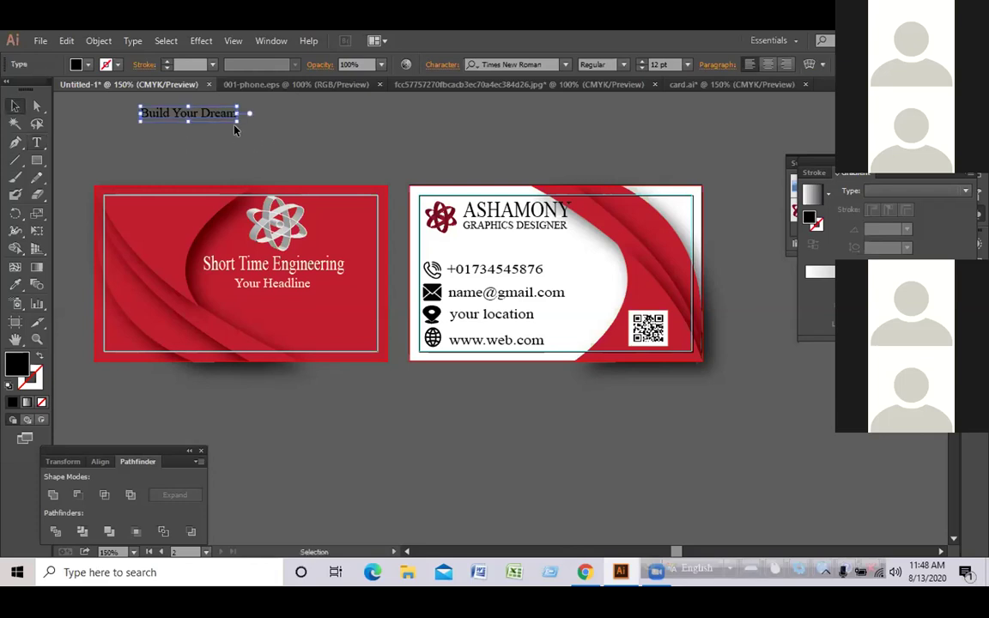
Set the fill of the "Build Your Dream" text to white
left_click(88, 64)
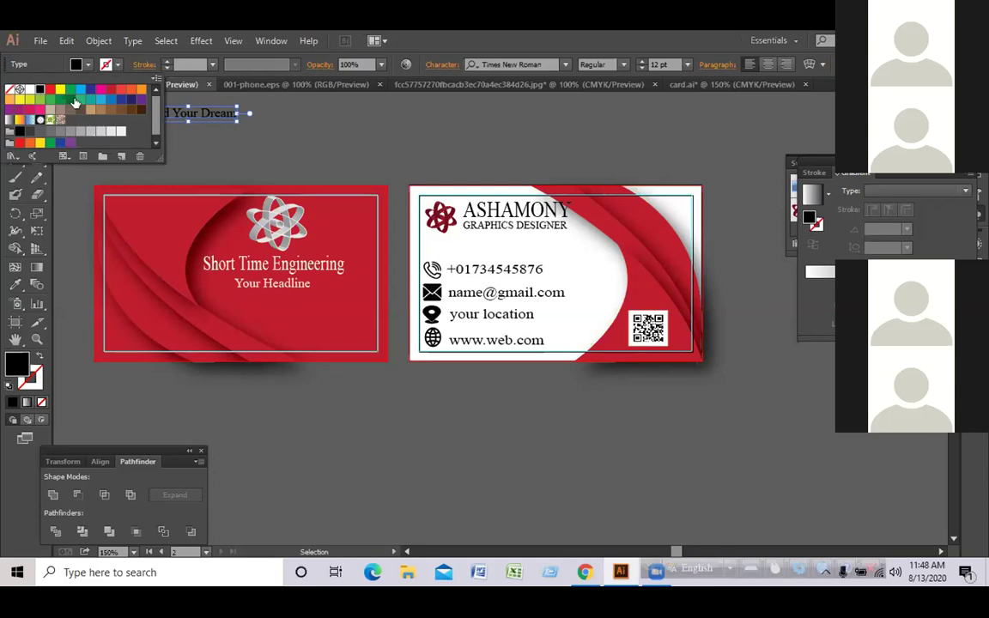
left_click(30, 89)
left_click(220, 124)
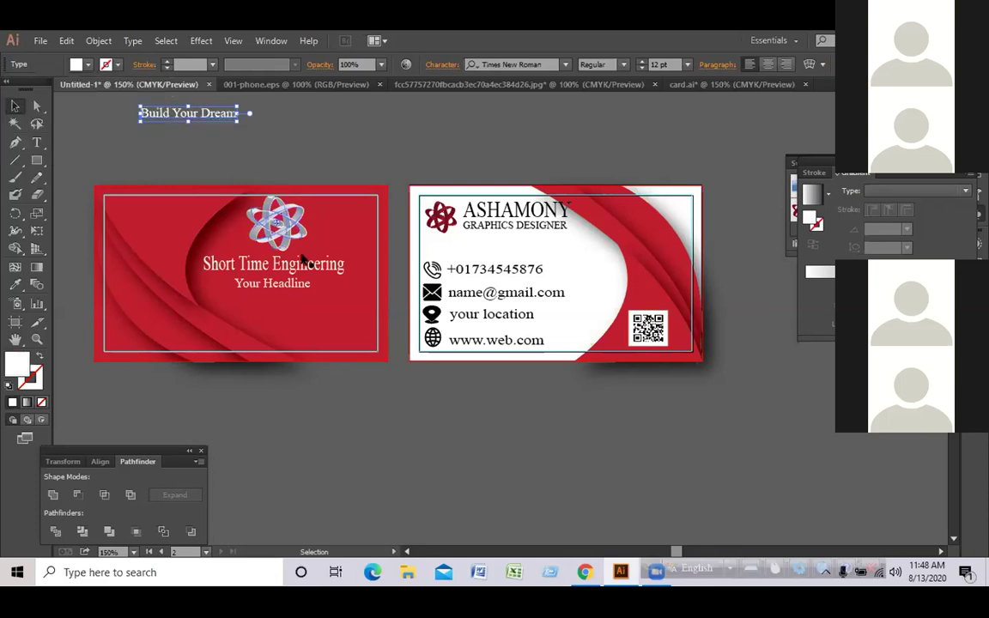
Replace the "Your Headline" text on the red card with "Build Your Dream", centred beneath "Short Time Engineering"
left_click(292, 286)
key("Delete")
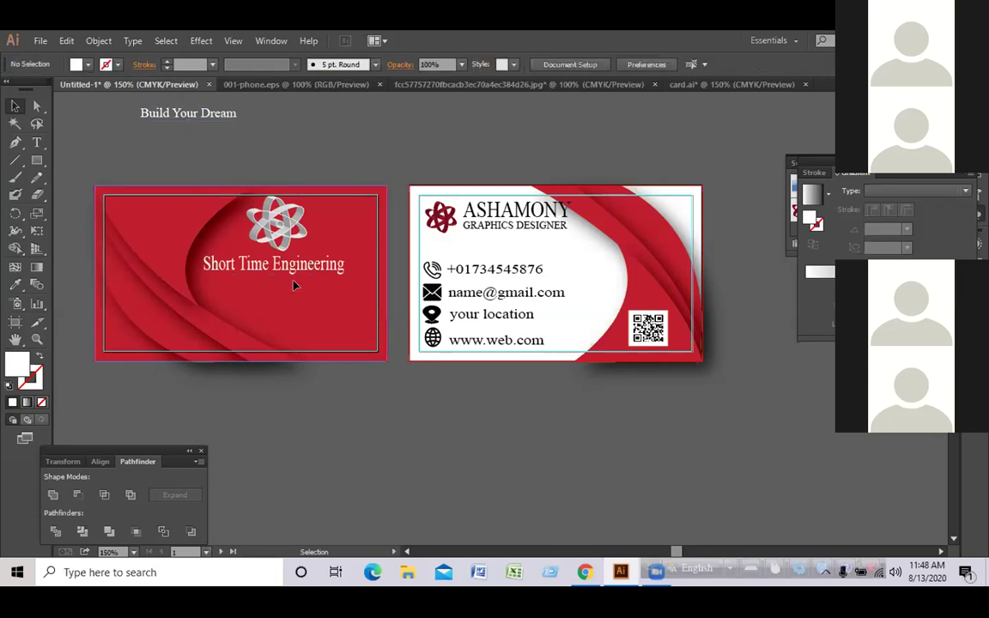
left_click_drag(181, 109, 281, 284)
left_click(254, 156)
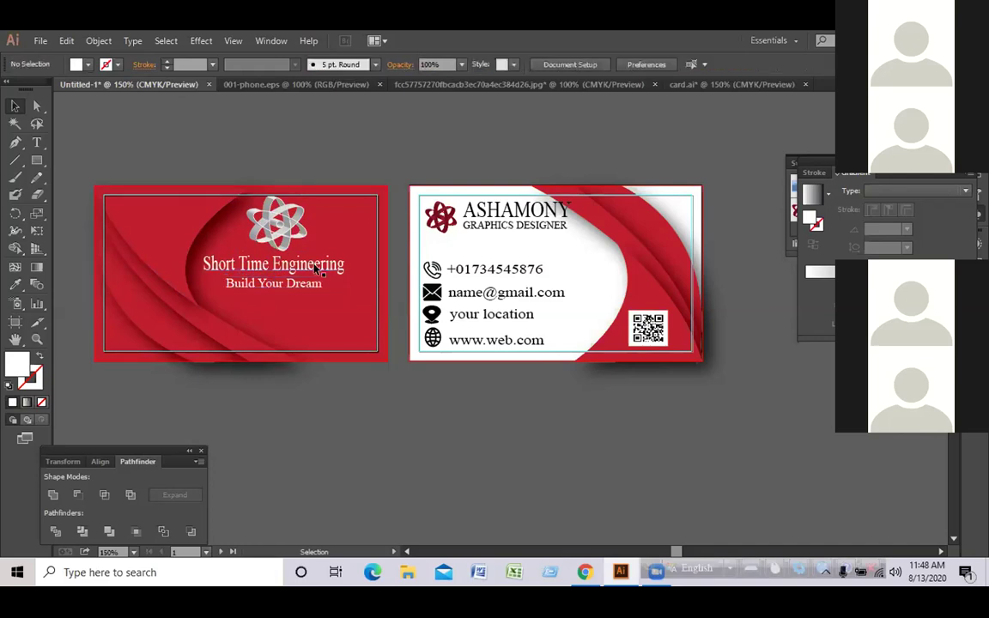
left_click(316, 270)
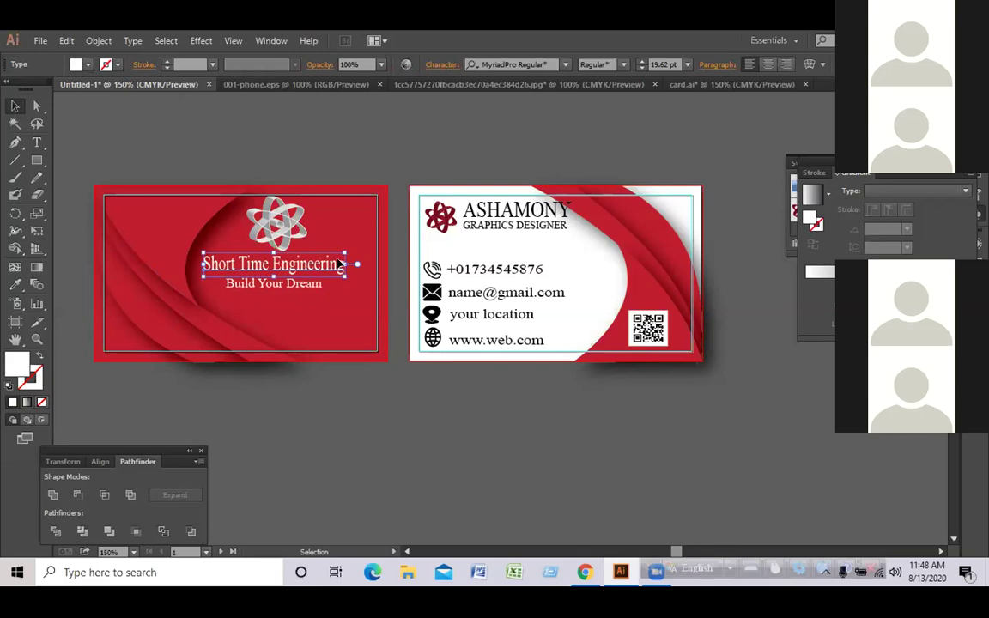
left_click(287, 148)
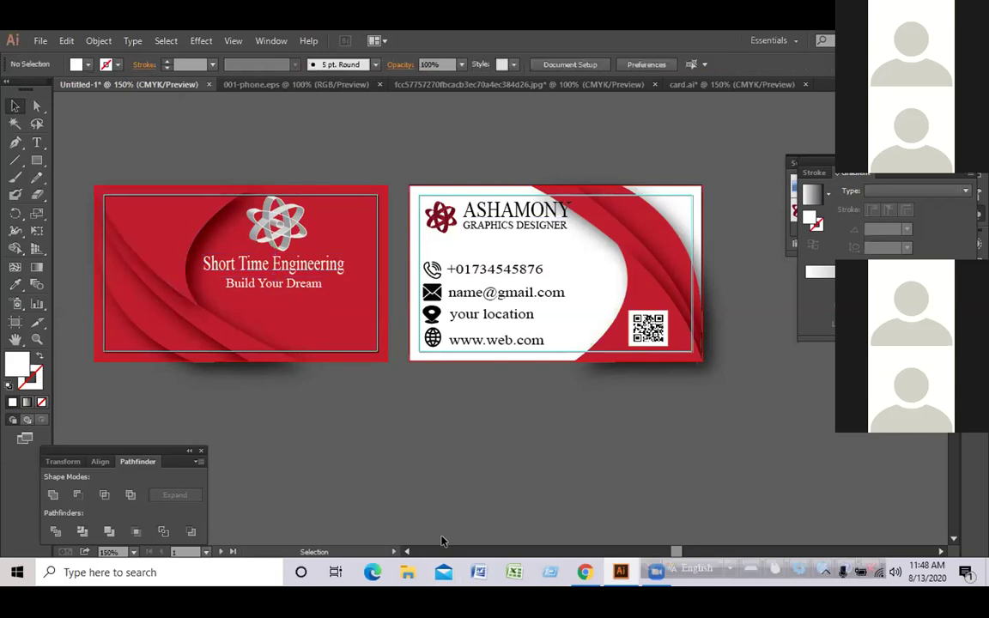
Move "Short Time Engineering" and "Build Your Dream" down together to leave a gap below the silver atom logo
left_click(289, 284)
left_click(289, 266)
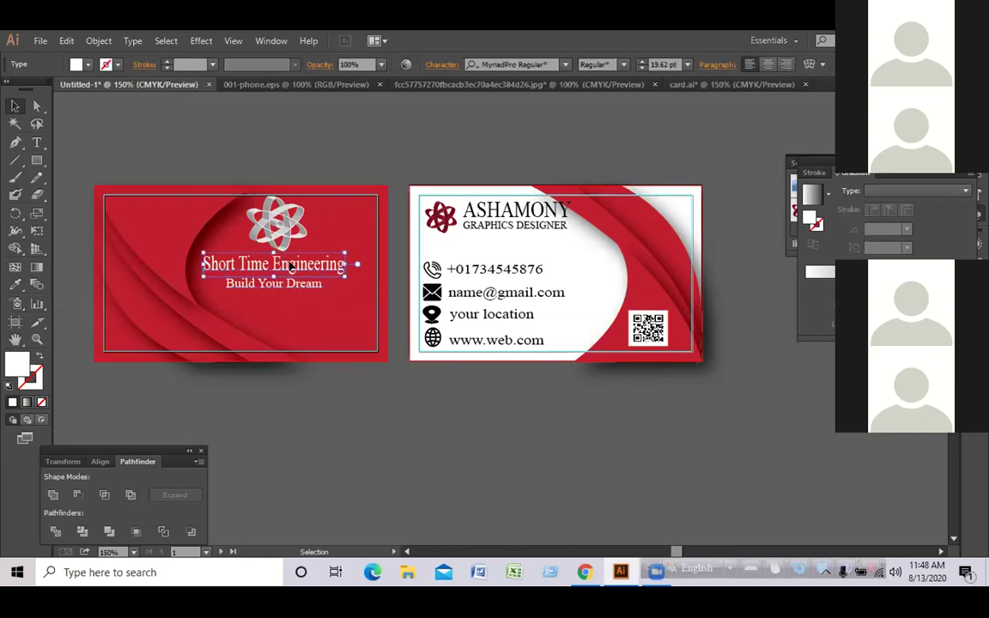
left_click(283, 286, "shift")
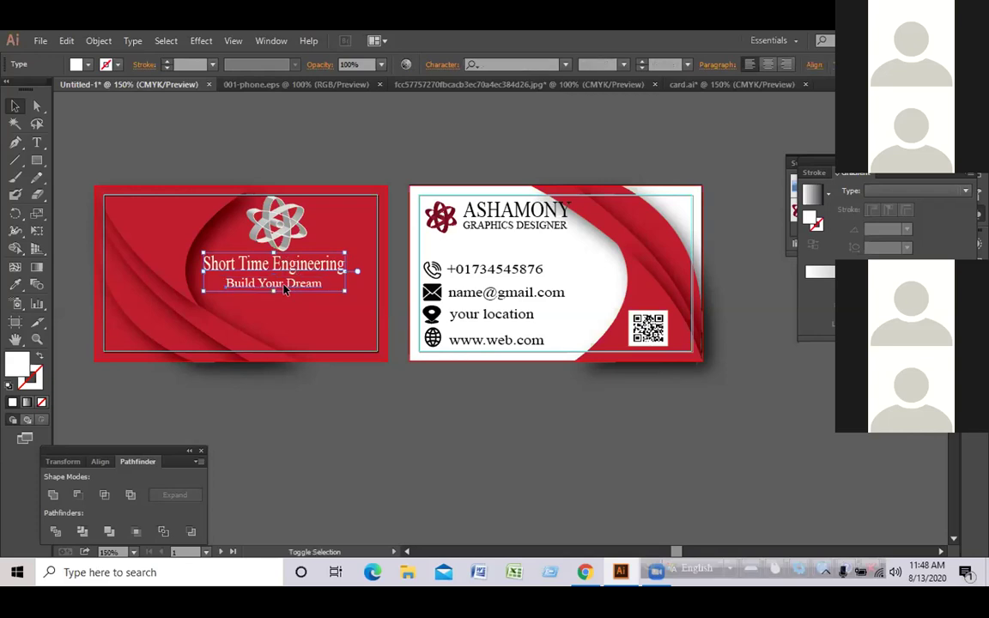
key("Down")
key("Down")
key("Down")
key("Down")
key("Down")
key("Down")
key("Down")
key("Down")
key("Down")
key("Down")
key("Down")
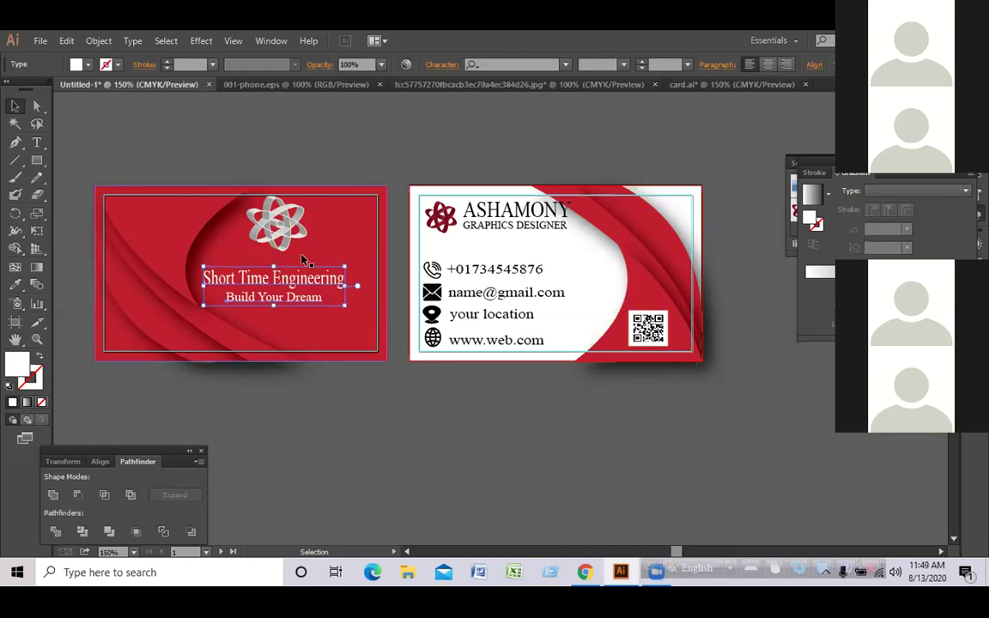
left_click(348, 116)
Nudge the silver atom logo down, away from the red card's upper margin line and closer to the company name
left_click(299, 207)
key("Down")
key("Down")
key("Down")
key("Down")
key("Down")
key("Down")
key("Down")
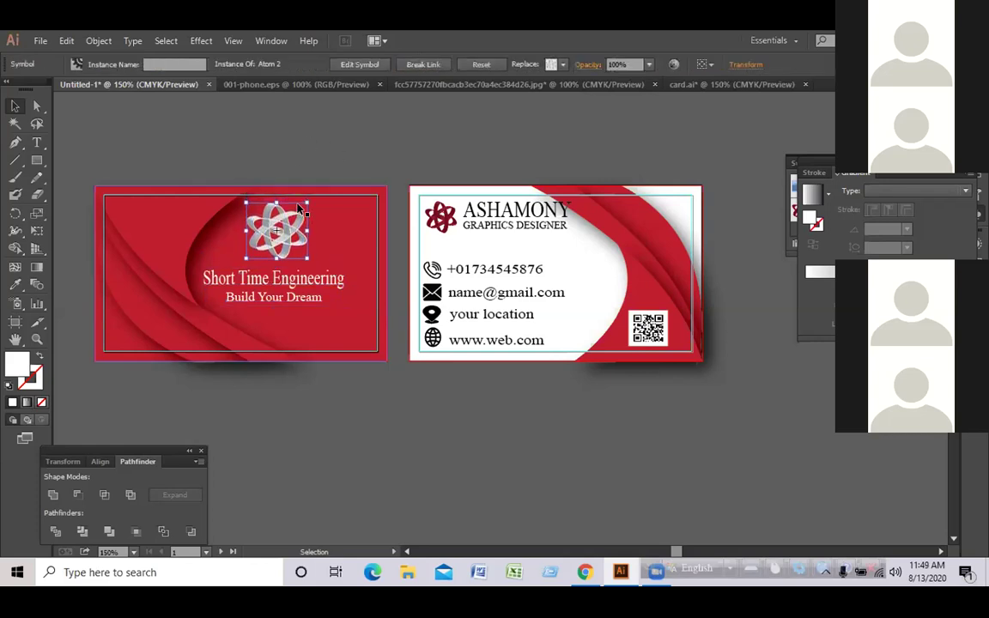
left_click(805, 402)
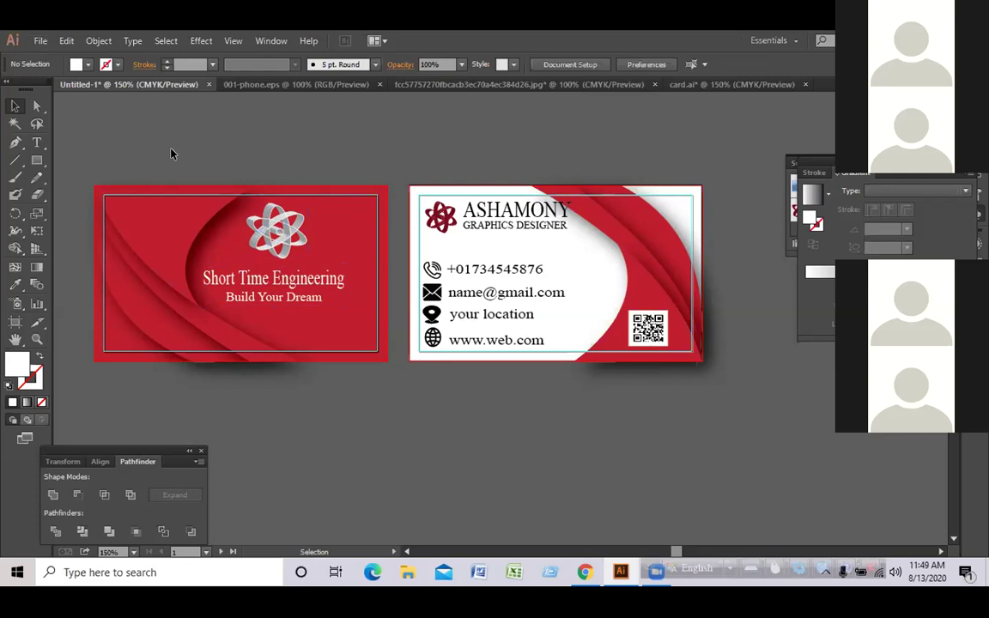
left_click_drag(111, 151, 260, 346)
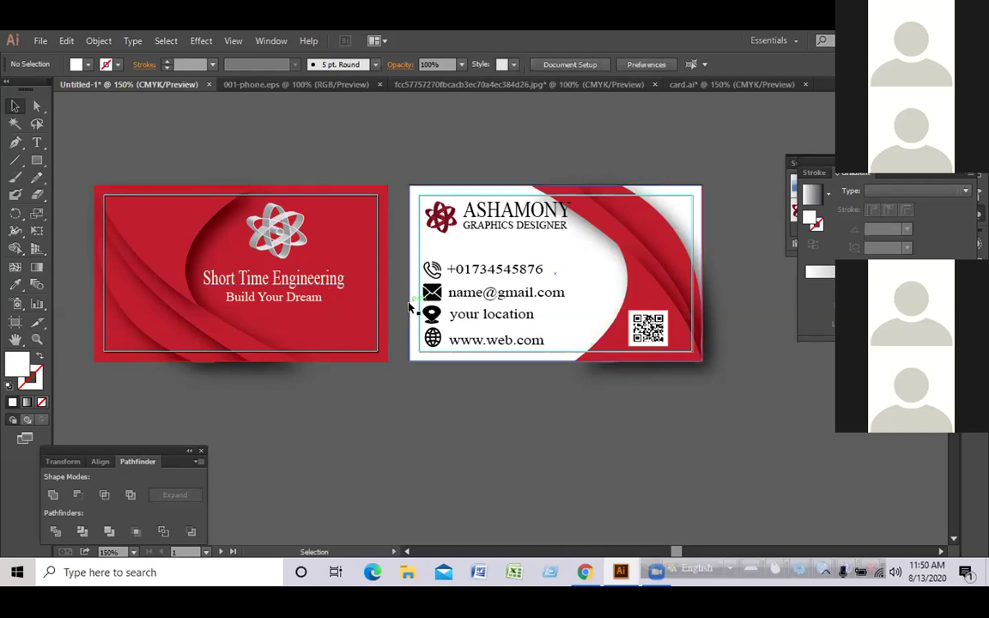
Group all artwork of the red card, and group all artwork of the white card separately
mouse_move(105, 146)
left_mouse_down()
mouse_move(264, 348)
mouse_move(341, 406)
mouse_move(357, 375)
left_mouse_up()
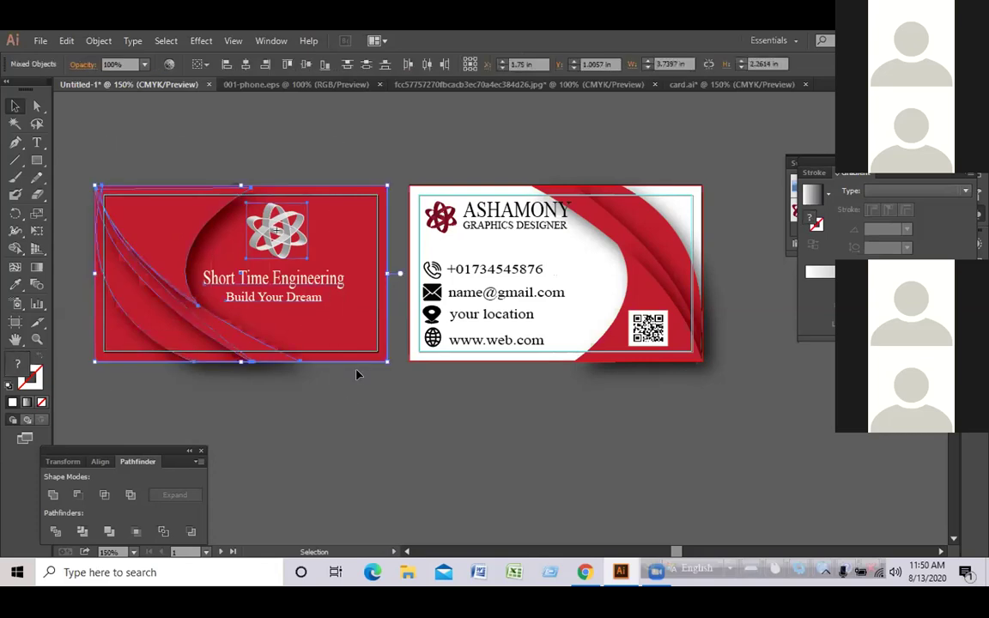
left_click(359, 424)
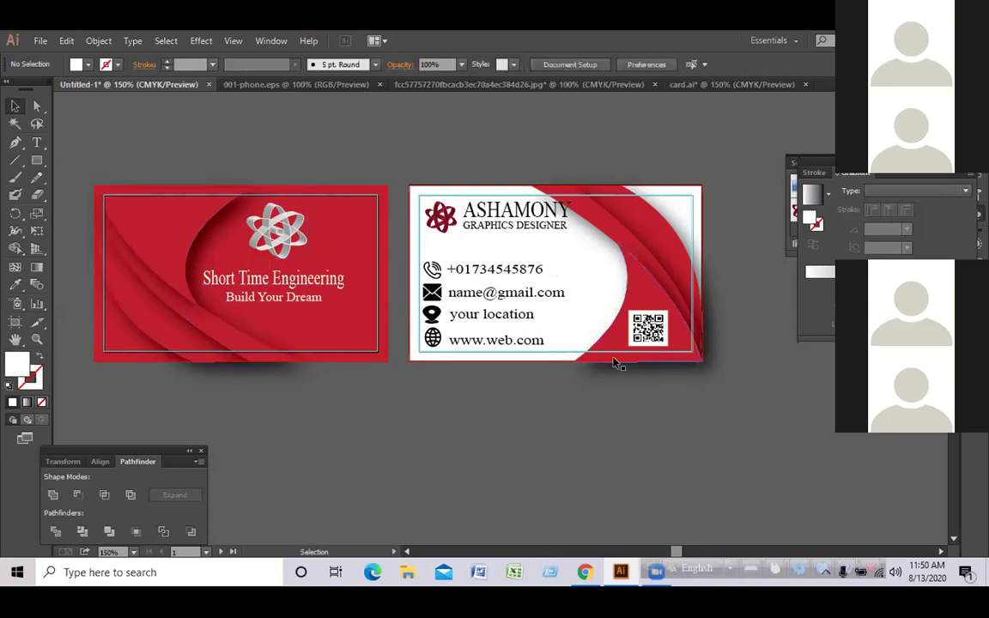
left_click_drag(84, 161, 312, 386)
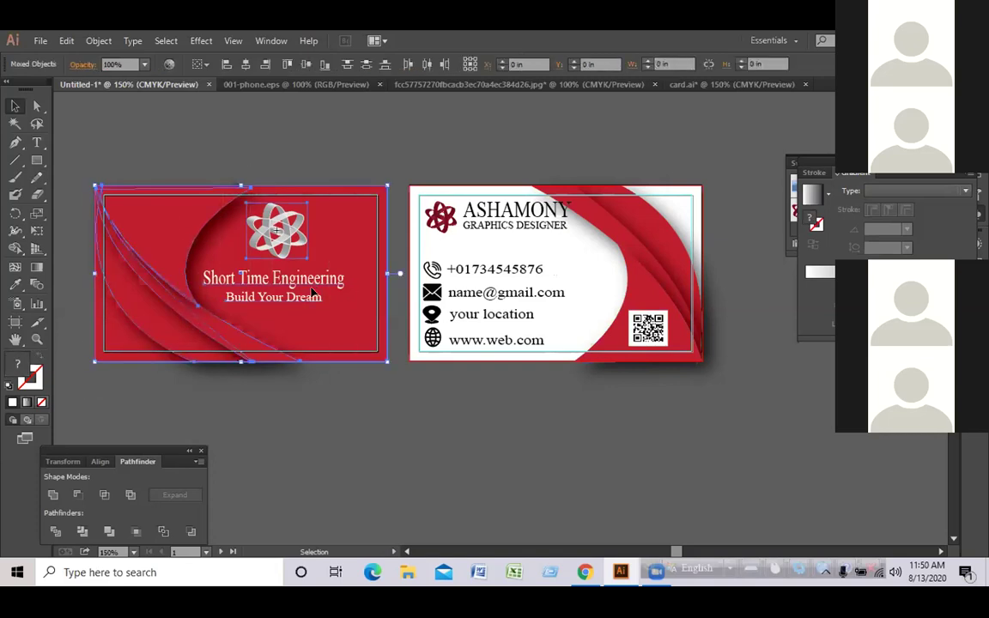
right_click(316, 286)
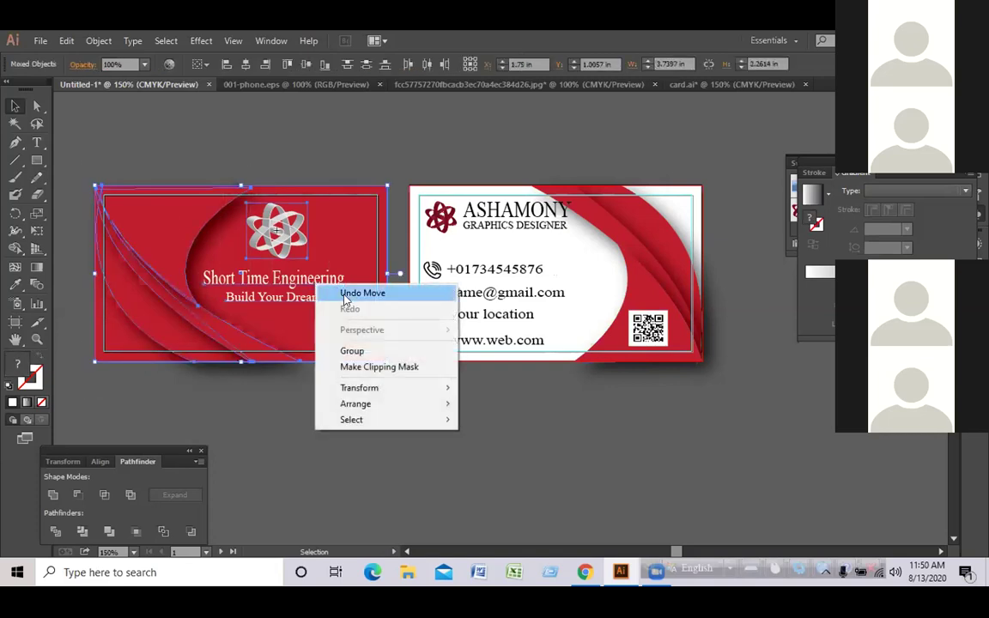
left_click(358, 352)
left_click_drag(414, 142, 676, 375)
right_click(627, 281)
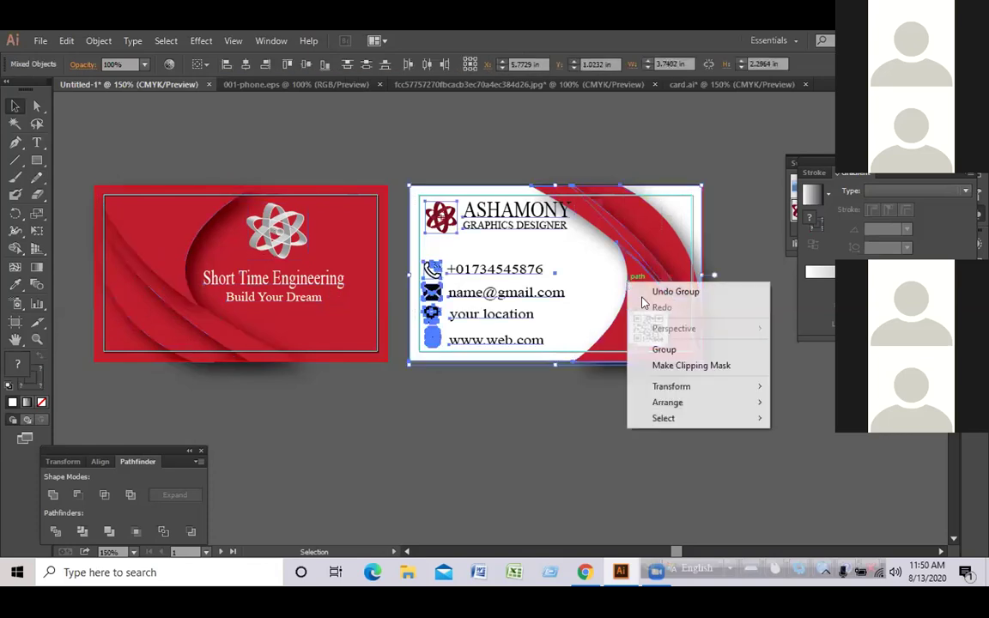
left_click(678, 347)
left_click(371, 403)
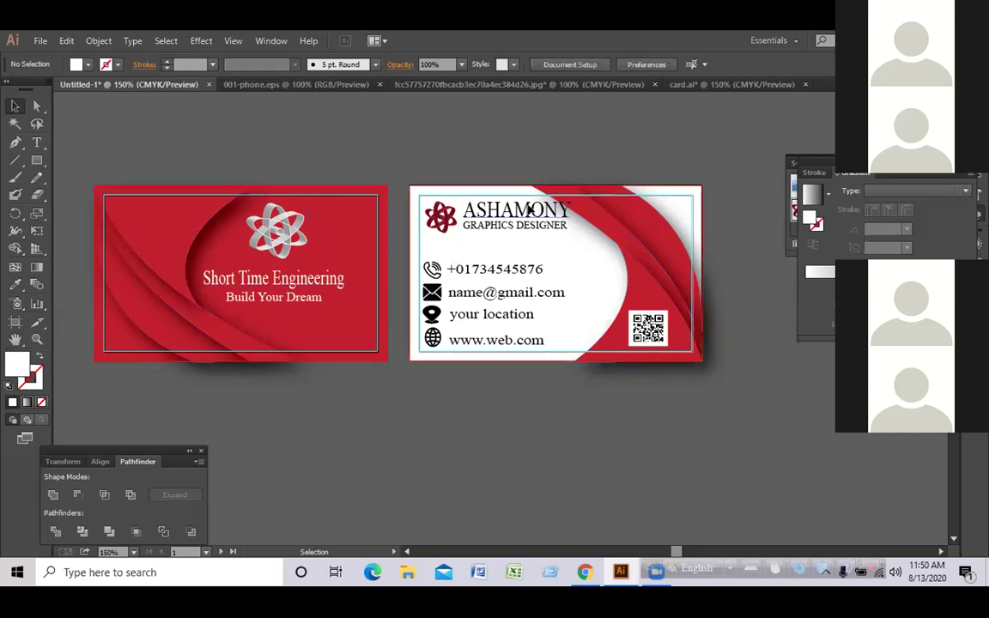
Ungroup the artwork of the white card and of the red card
right_click(547, 188)
left_click(573, 289)
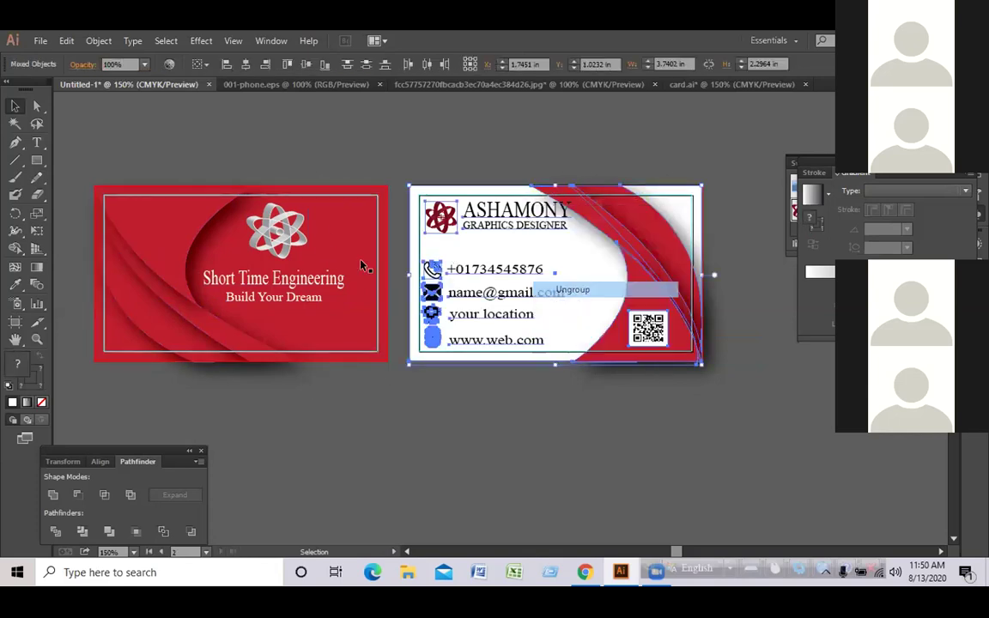
left_click(262, 224)
right_click(264, 226)
left_click(323, 307)
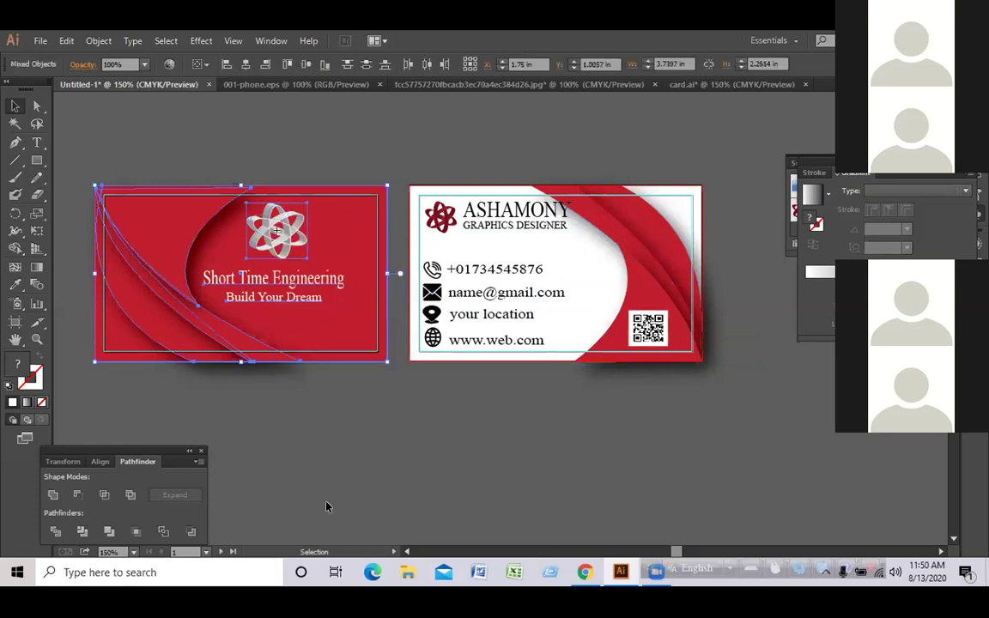
left_click(326, 505)
Nudge "Short Time Engineering" up towards the silver atom logo, widening the gap above "Build Your Dream"
left_click(301, 285)
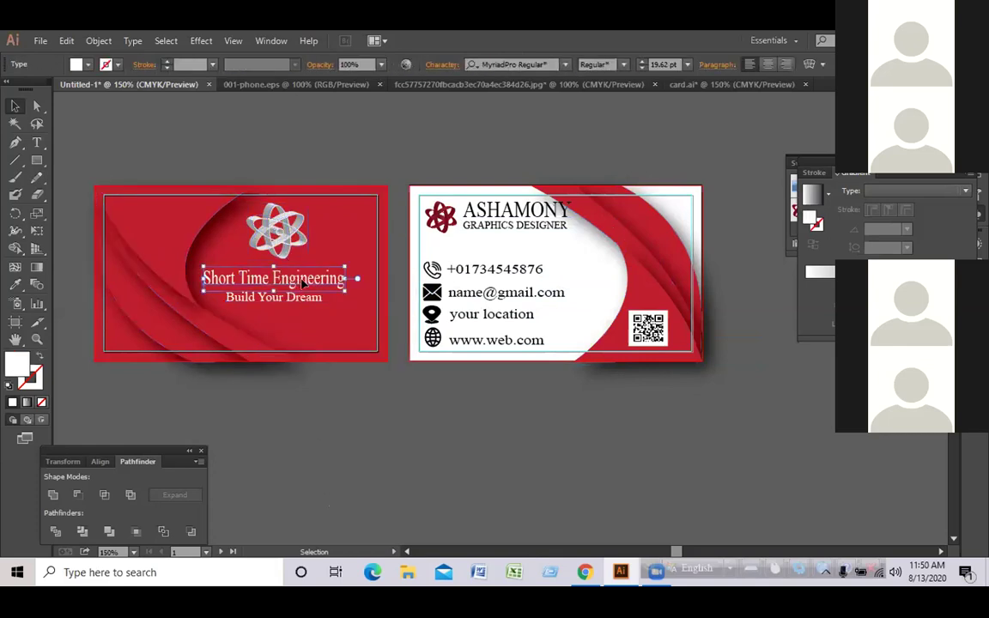
key("Up")
key("Up")
key("Up")
key("Up")
key("Up")
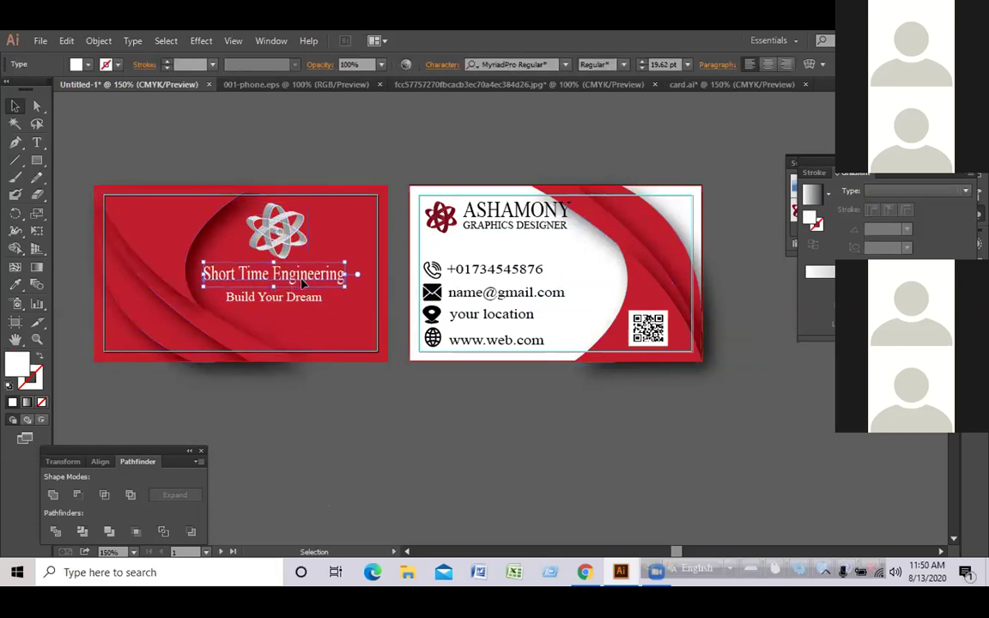
left_click(253, 123)
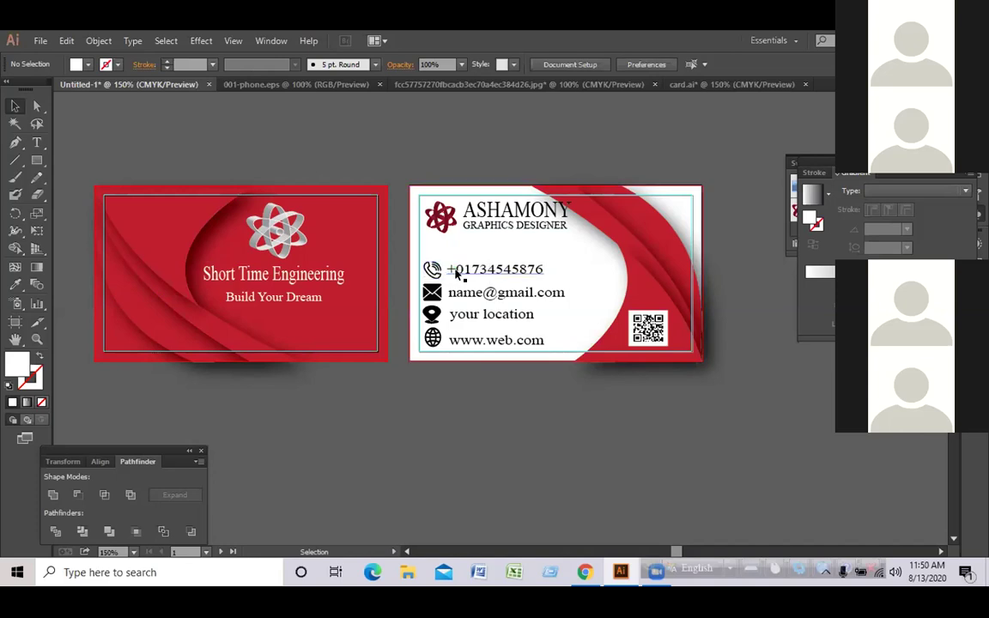
Enlarge the white card's logo, name and "GRAPHICS DESIGNER" title together to about 1.91 by 0.56 in and shift them left towards the margin line
left_click(487, 228)
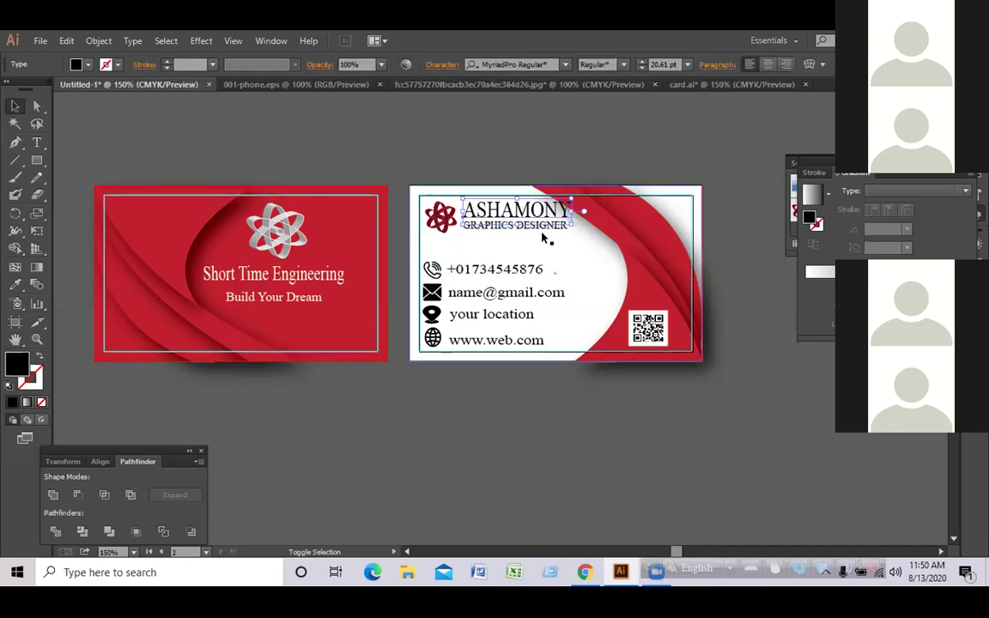
left_click(525, 227, "shift")
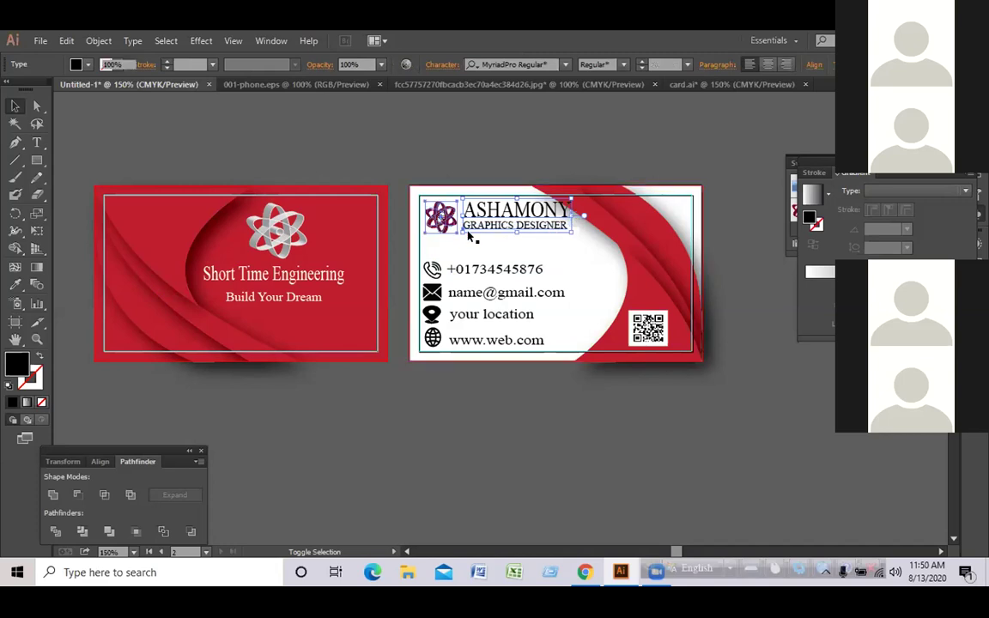
left_click(429, 211, "shift")
left_click_drag(572, 232, 576, 244)
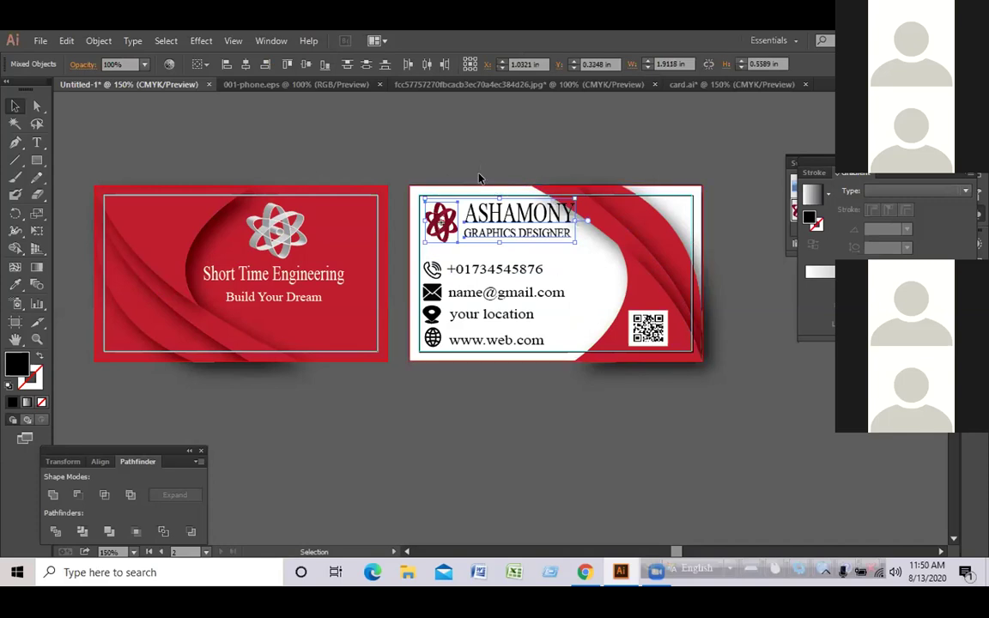
key("Left")
key("Left")
key("Left")
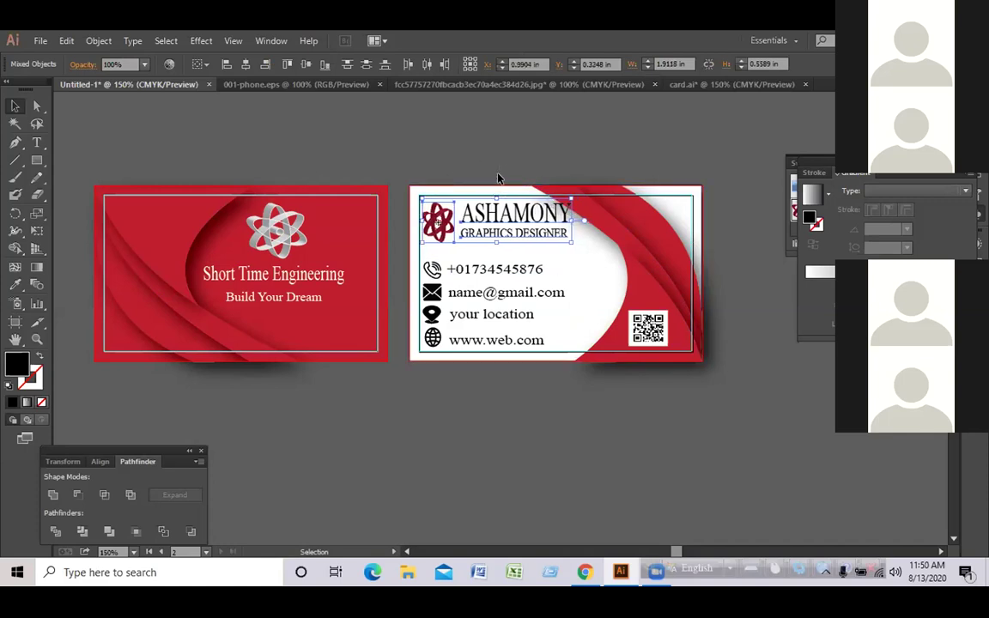
left_click(455, 152)
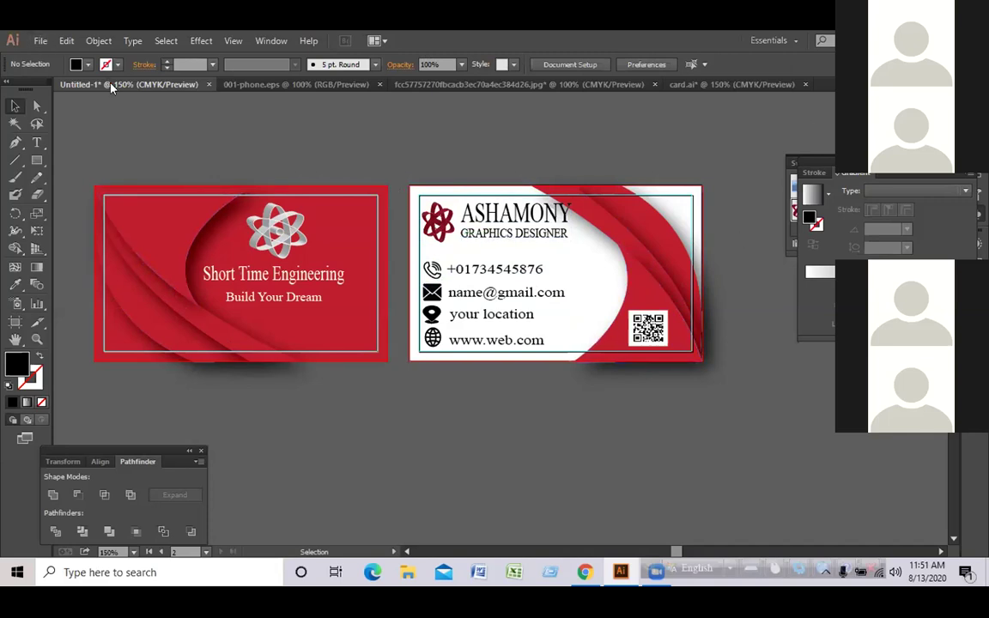
Group the red card's artwork into one object and the white card's artwork into another
left_click_drag(166, 178, 333, 393)
right_click(269, 297)
left_click(293, 359)
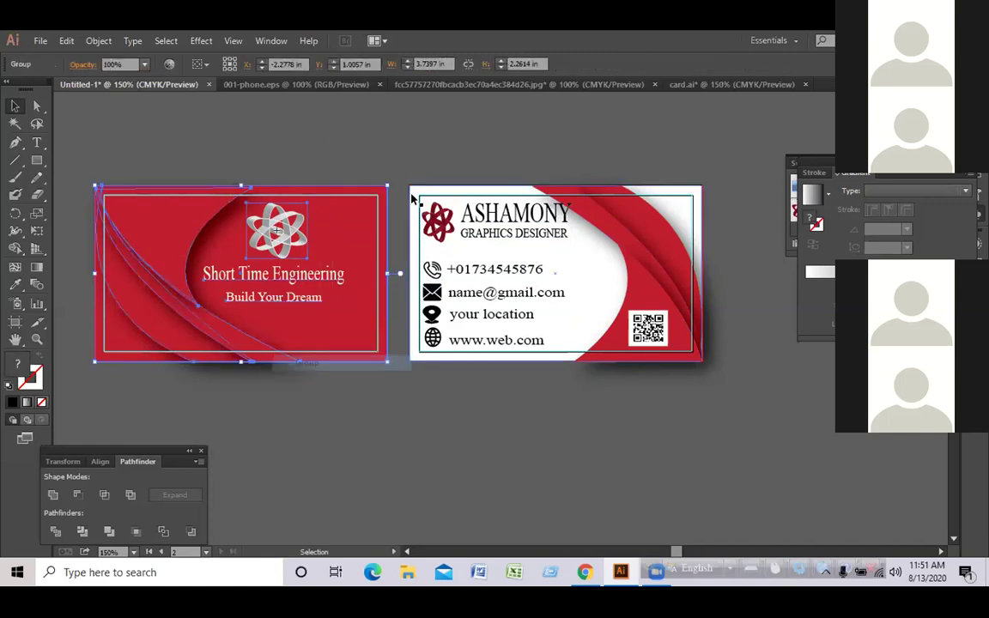
left_click_drag(505, 310, 592, 327)
right_click(597, 288)
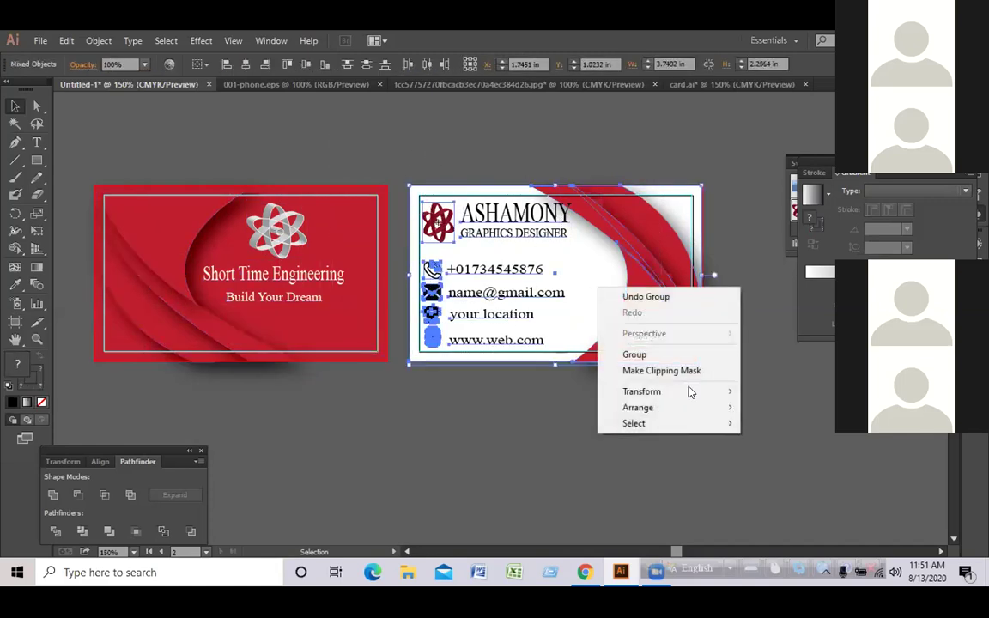
left_click(661, 354)
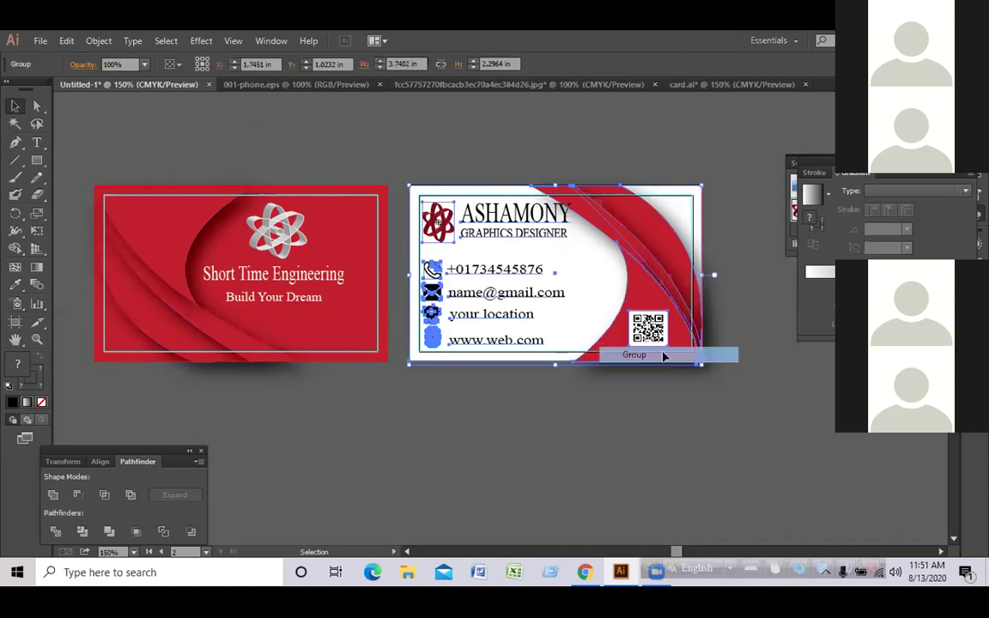
left_click(38, 42)
left_click(291, 158)
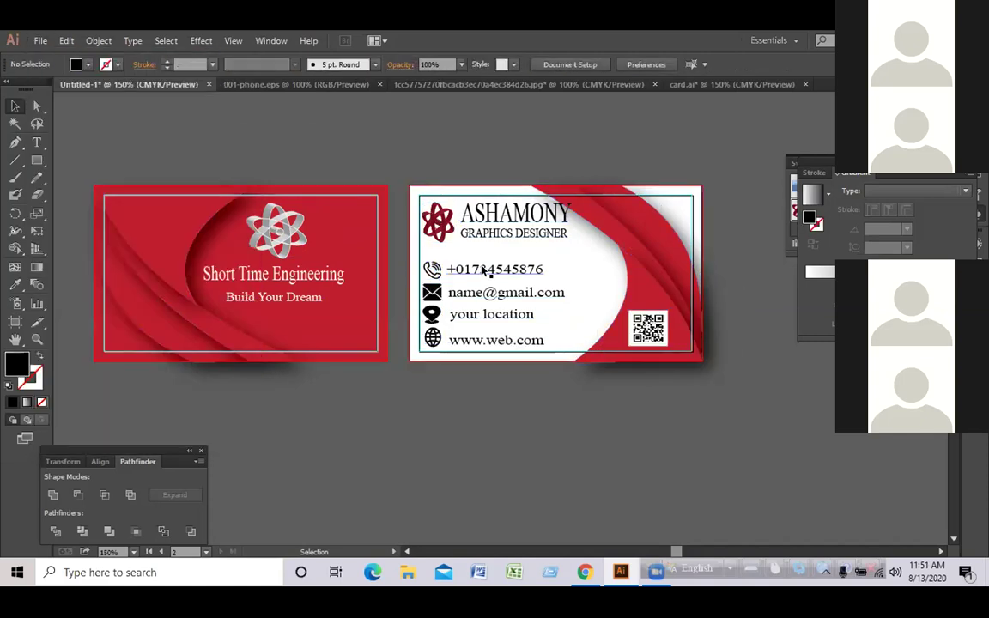
Start saving the red card for web as PNG-24 at 252 by 144 px in Documents, clearing the suggested file name
left_click(341, 206)
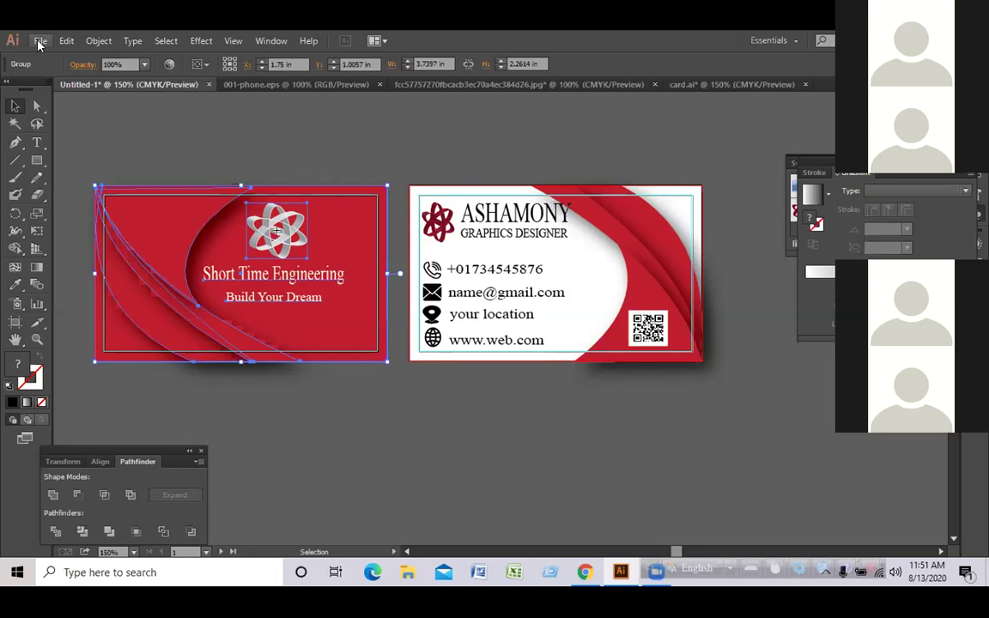
left_click(39, 41)
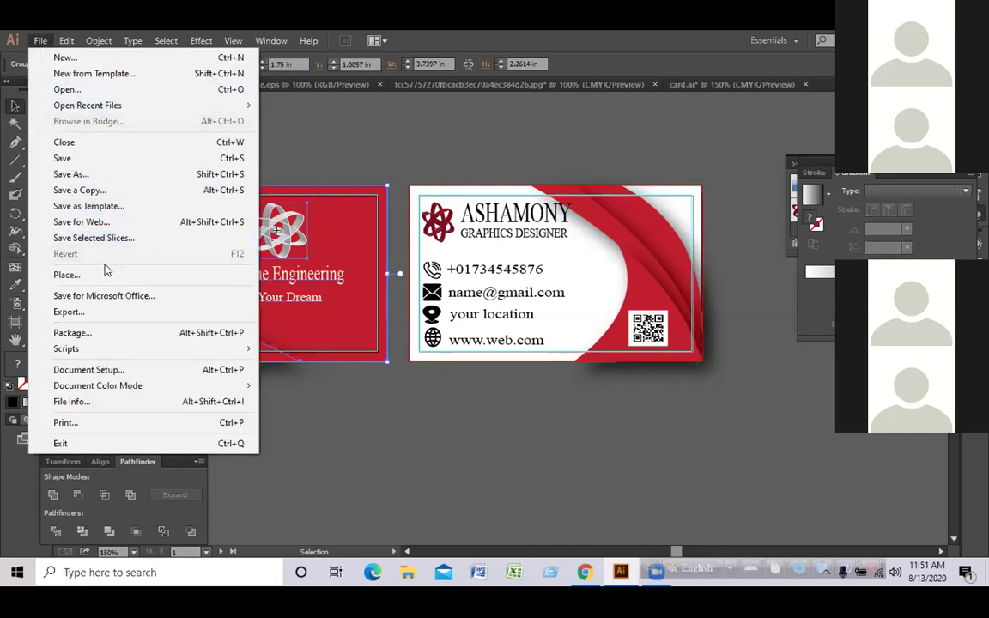
left_click(127, 222)
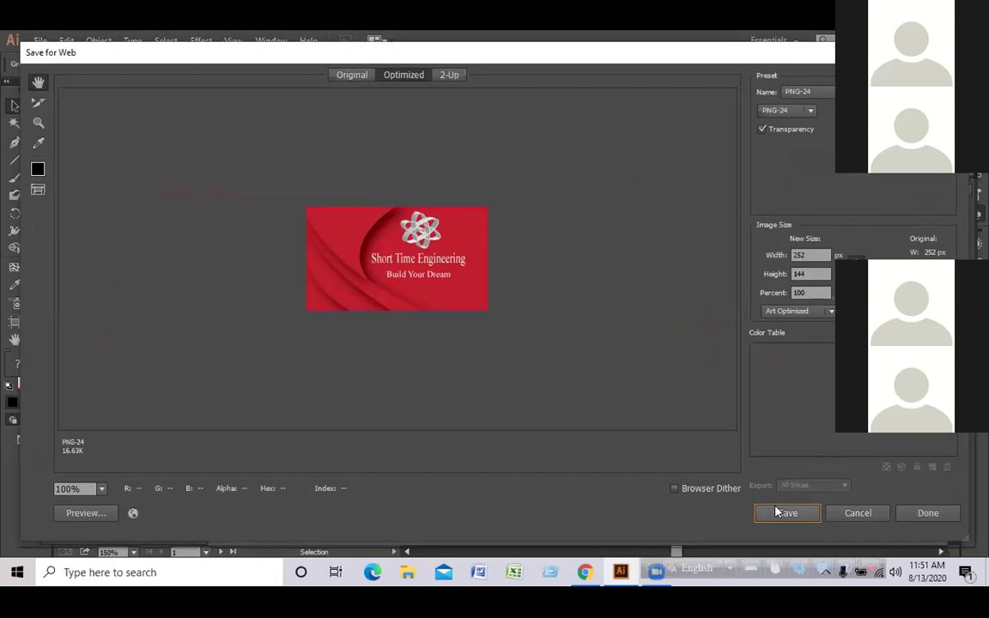
left_click(777, 511)
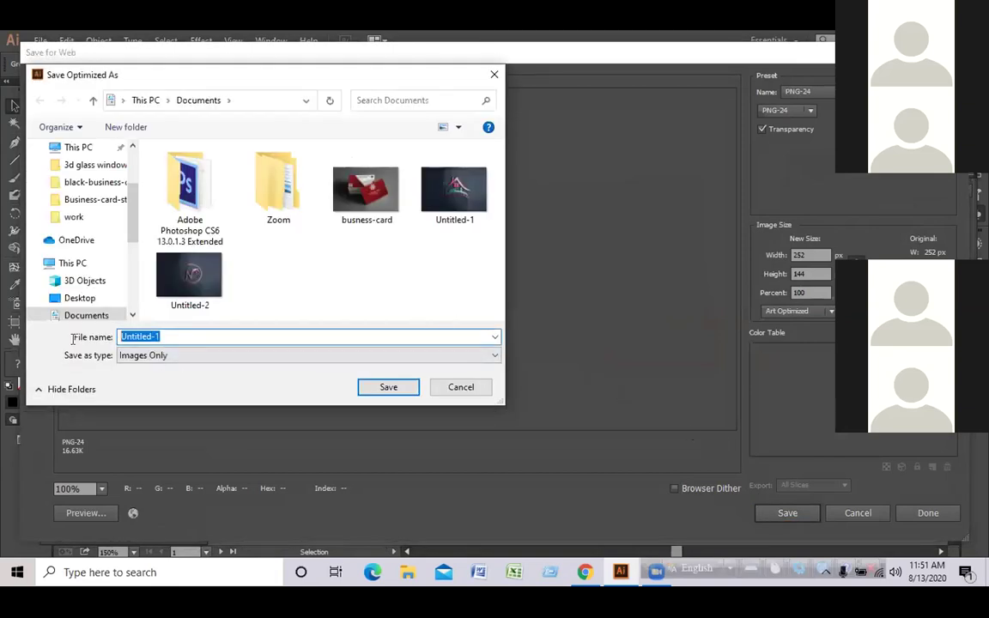
key("BackSpace")
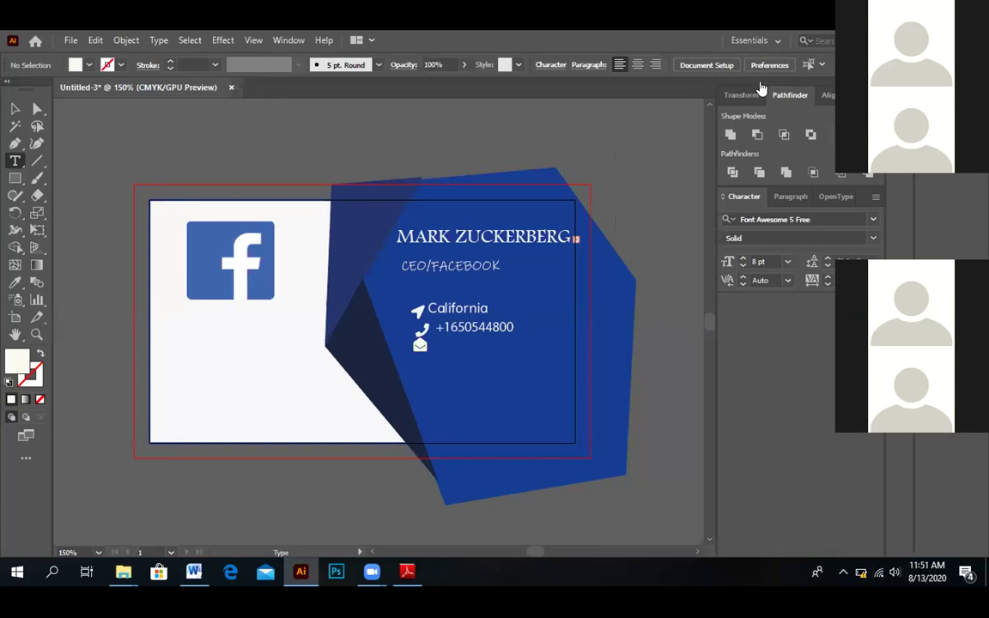
Bring up the Gradient settings beside the blue Facebook card, apply a linear white-to-black fill gradient and select its white stop
left_click(288, 39)
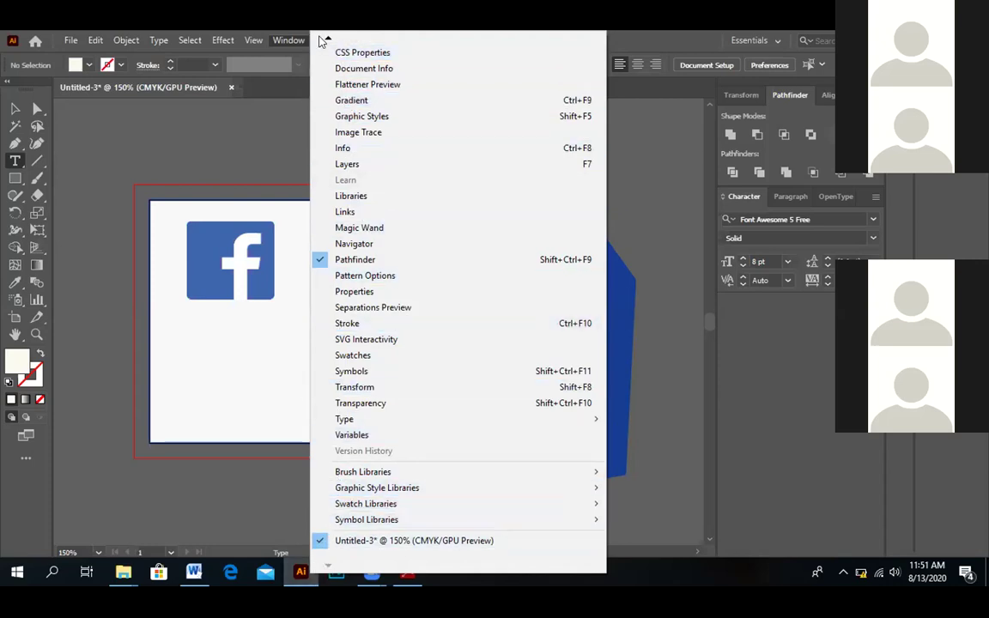
mouse_move(322, 39)
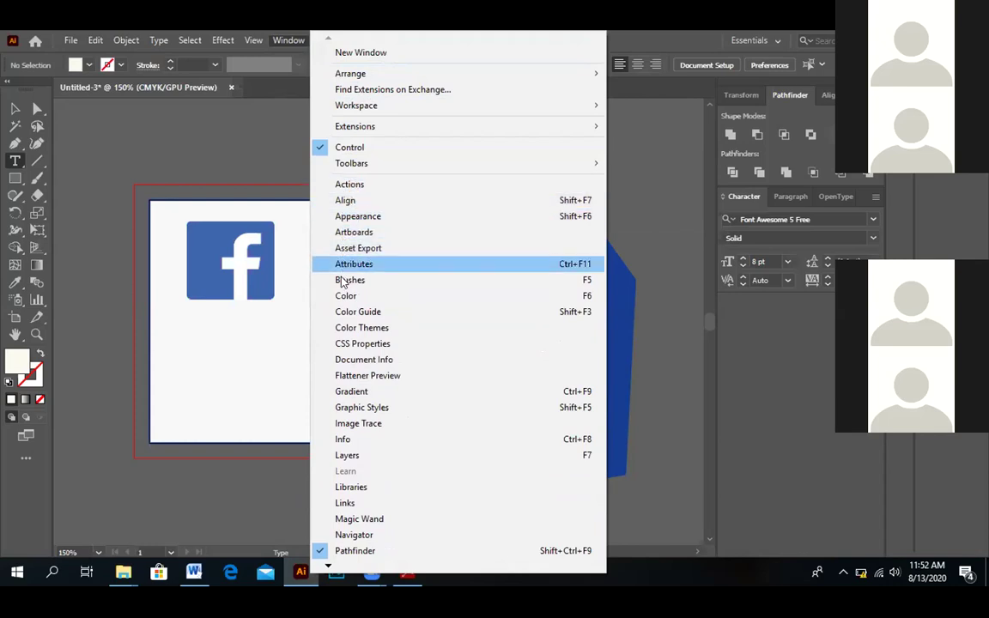
left_click(331, 392)
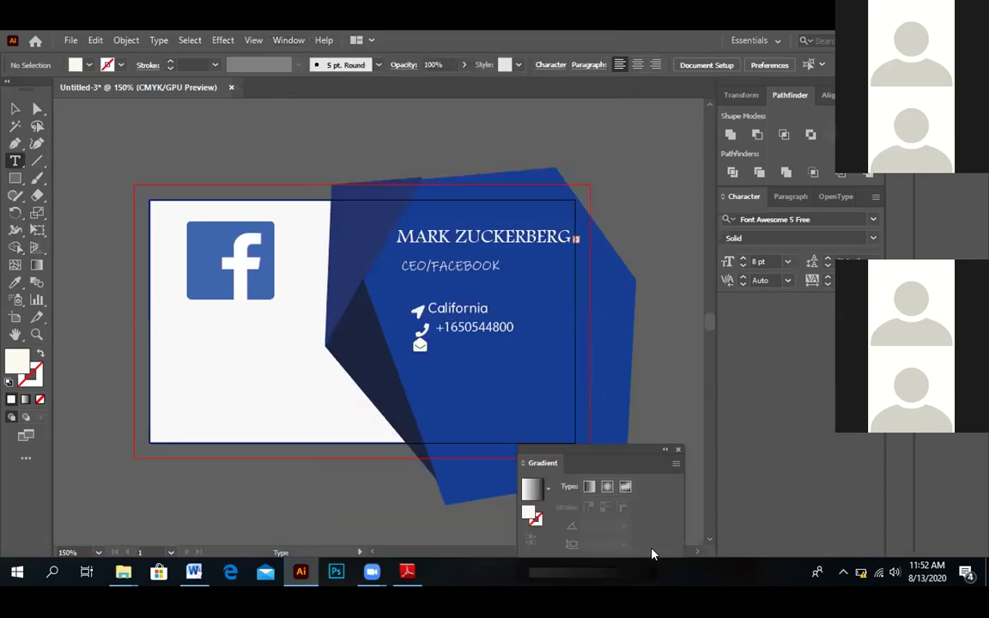
left_click_drag(621, 455, 673, 344)
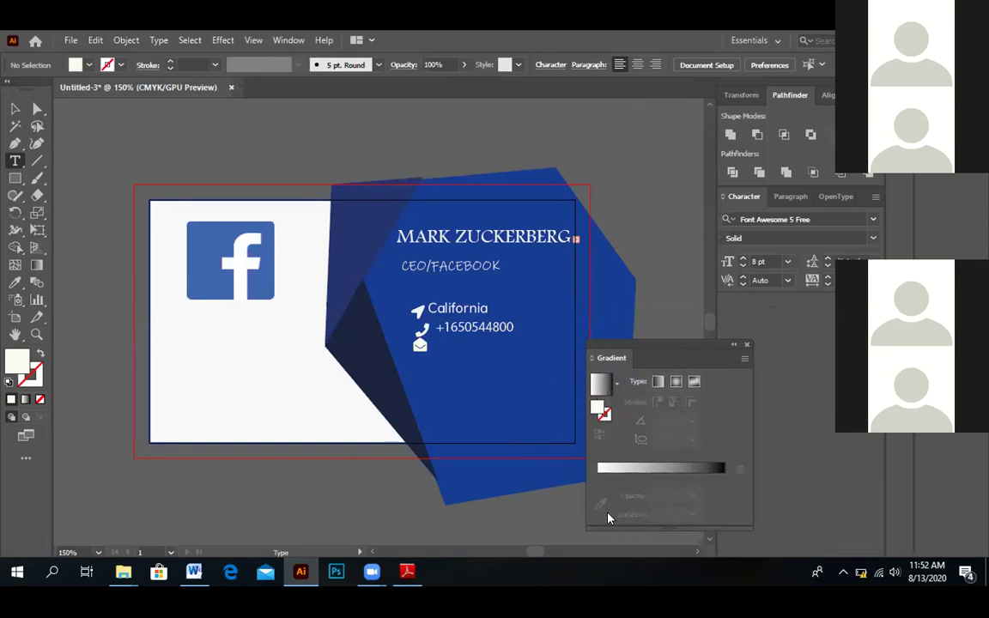
left_click(642, 468)
mouse_move(598, 477)
left_mouse_down()
mouse_move(669, 477)
mouse_move(597, 477)
left_mouse_up()
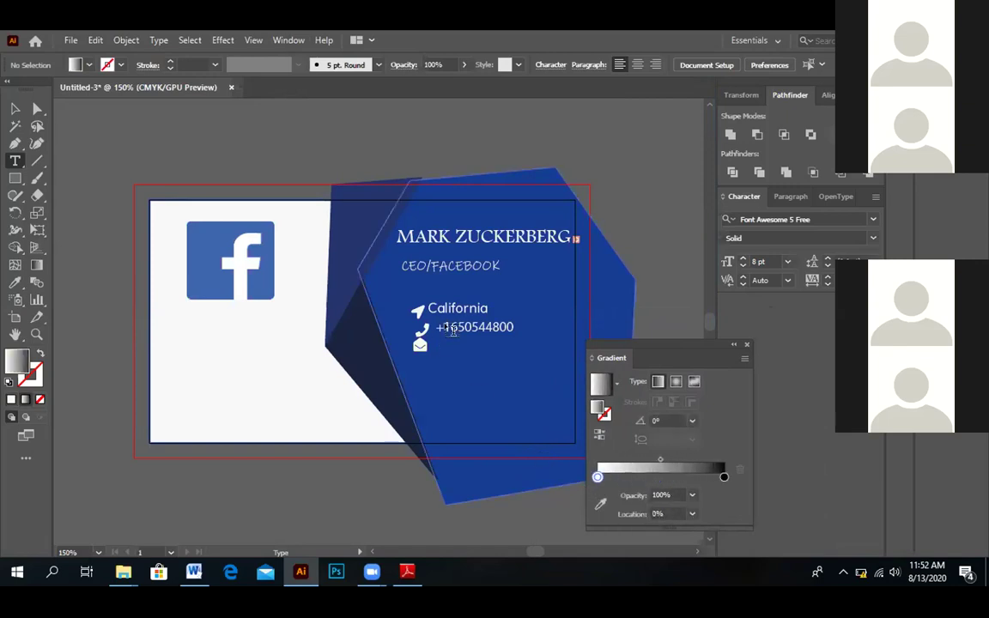
Place a "Lorem ipsum" text line beneath "CEO/FACEBOOK" on the blue card and delete the word "Lorem" from it
left_click(391, 284)
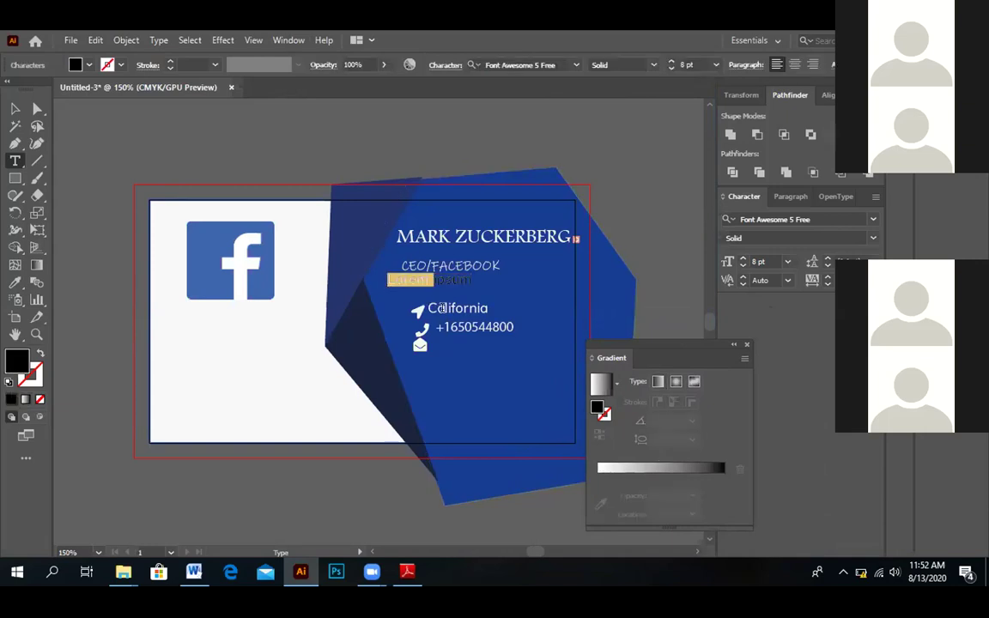
key("BackSpace")
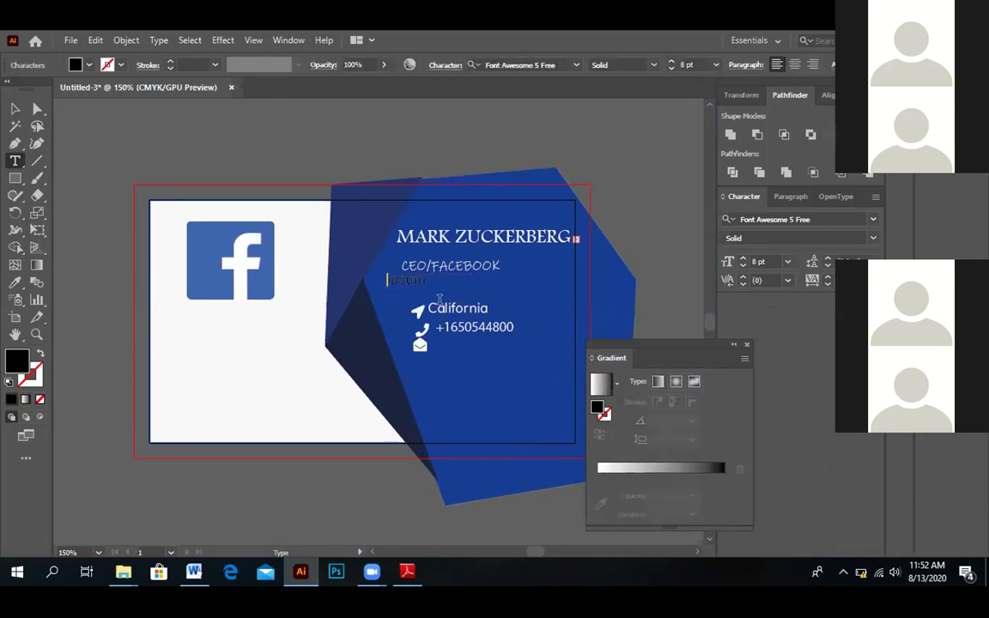
key("Escape")
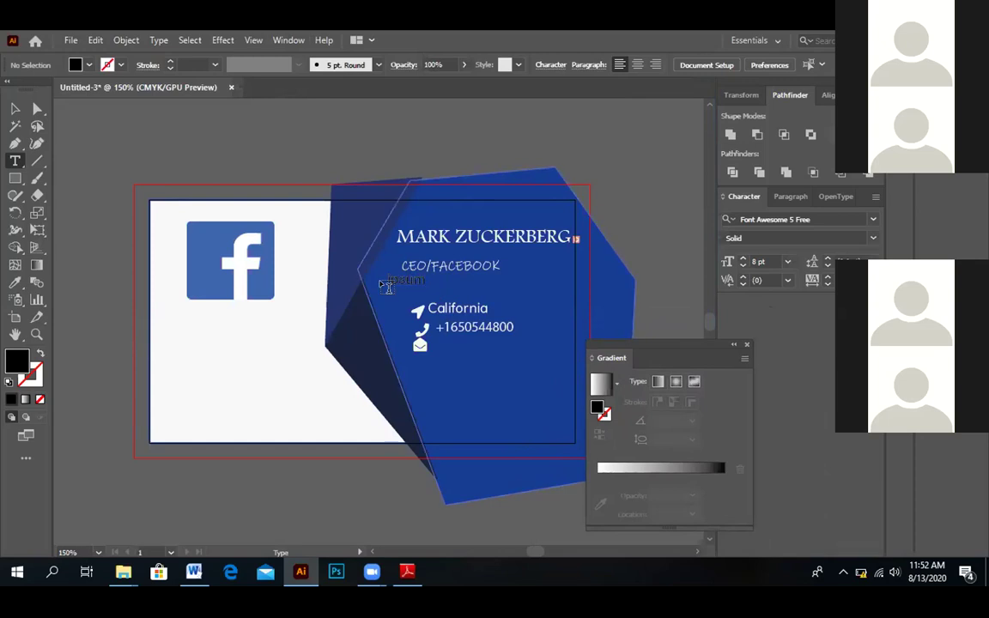
left_click_drag(385, 277, 424, 288)
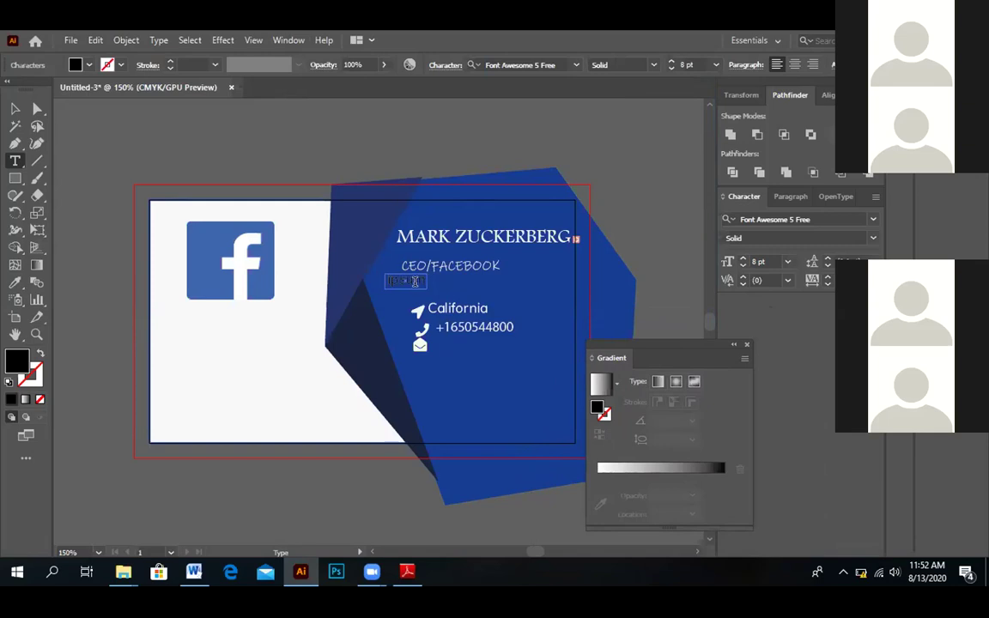
key("Escape")
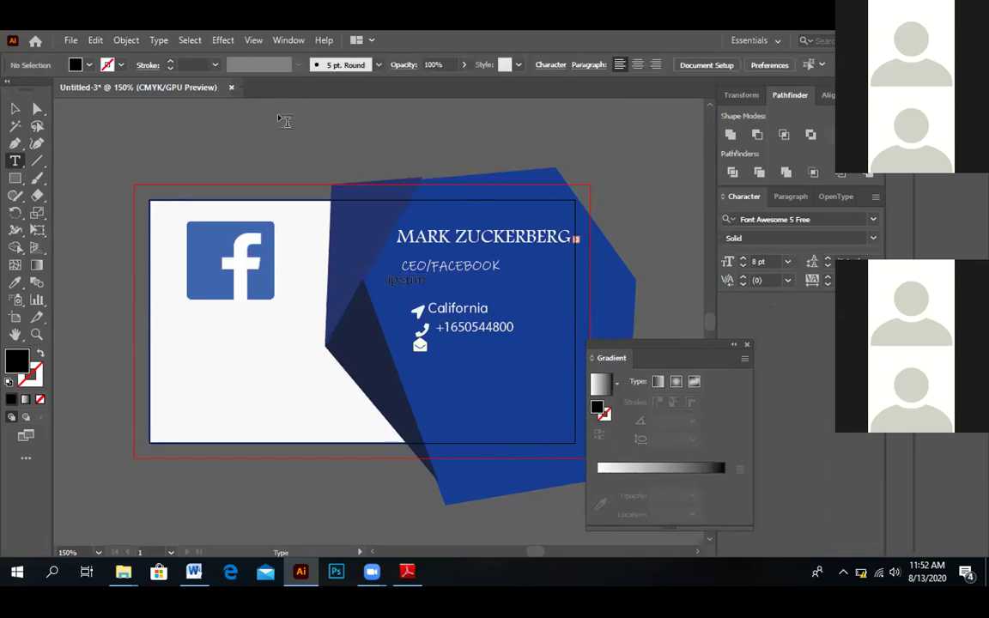
left_click(393, 279)
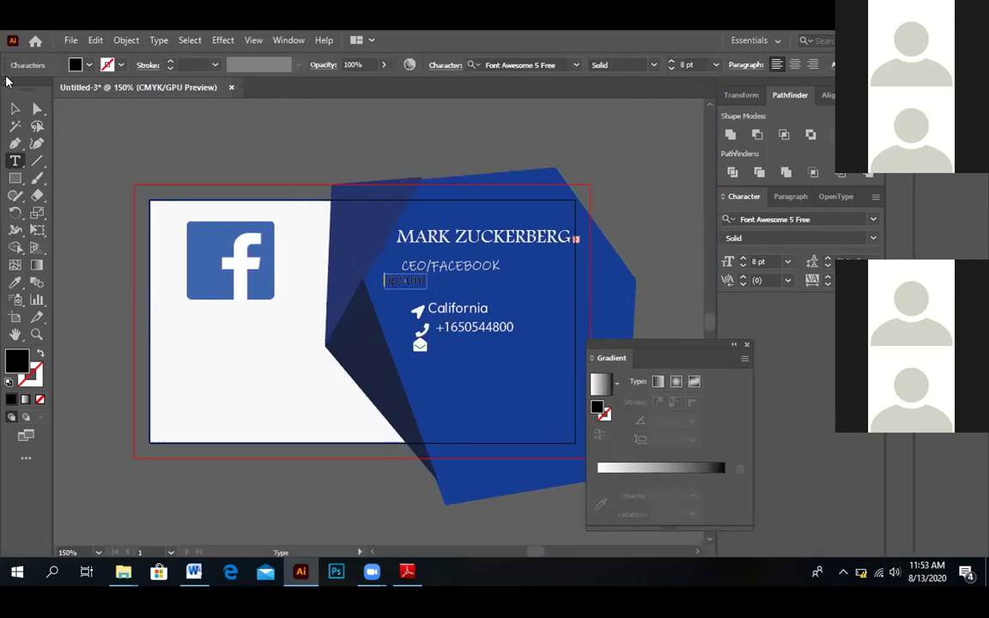
left_click(14, 108)
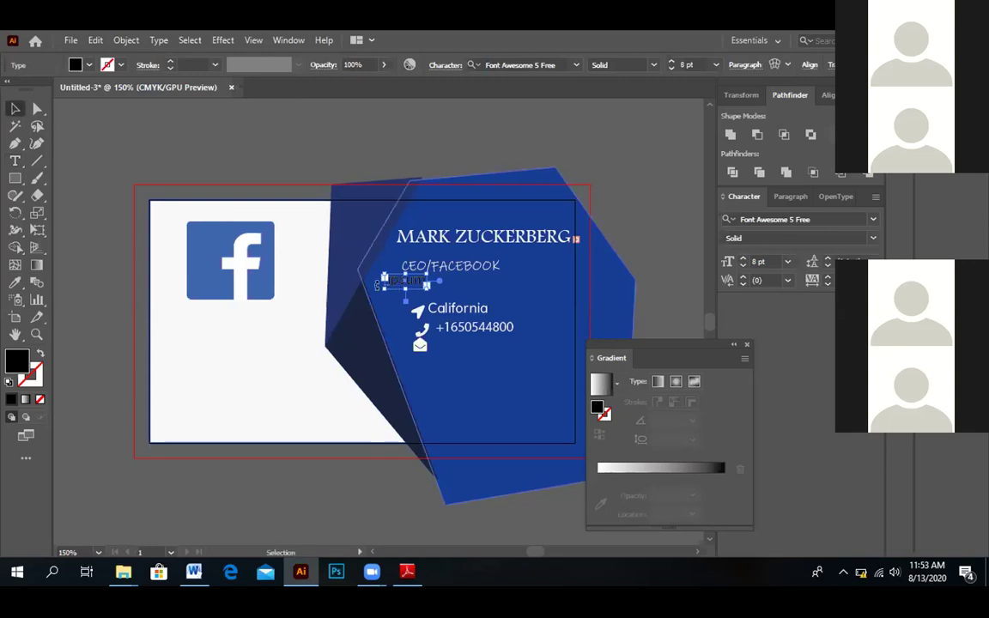
key("ctrl+shift+a")
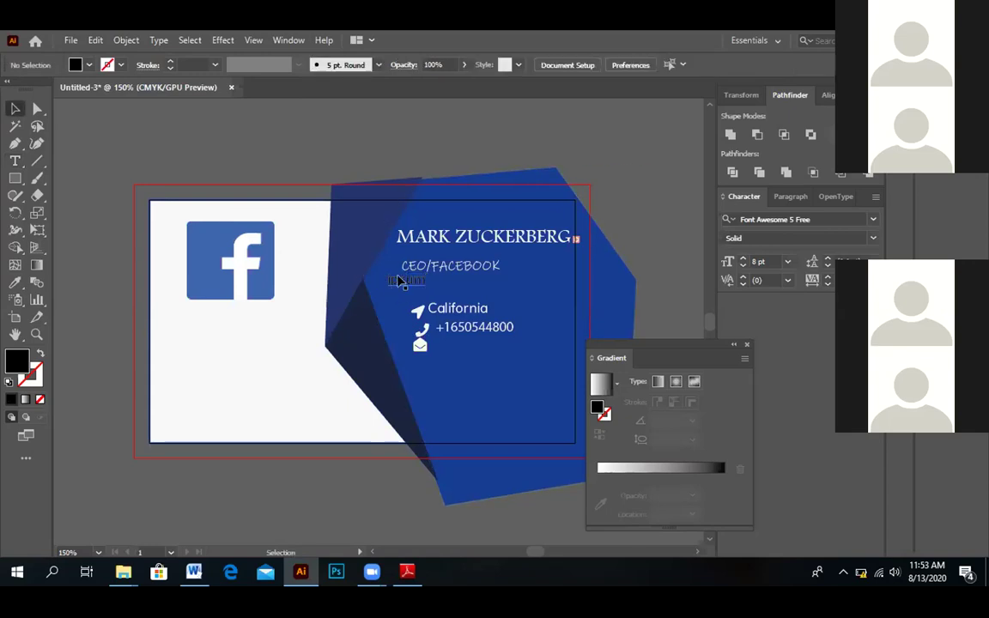
left_click(400, 281)
right_click(418, 288)
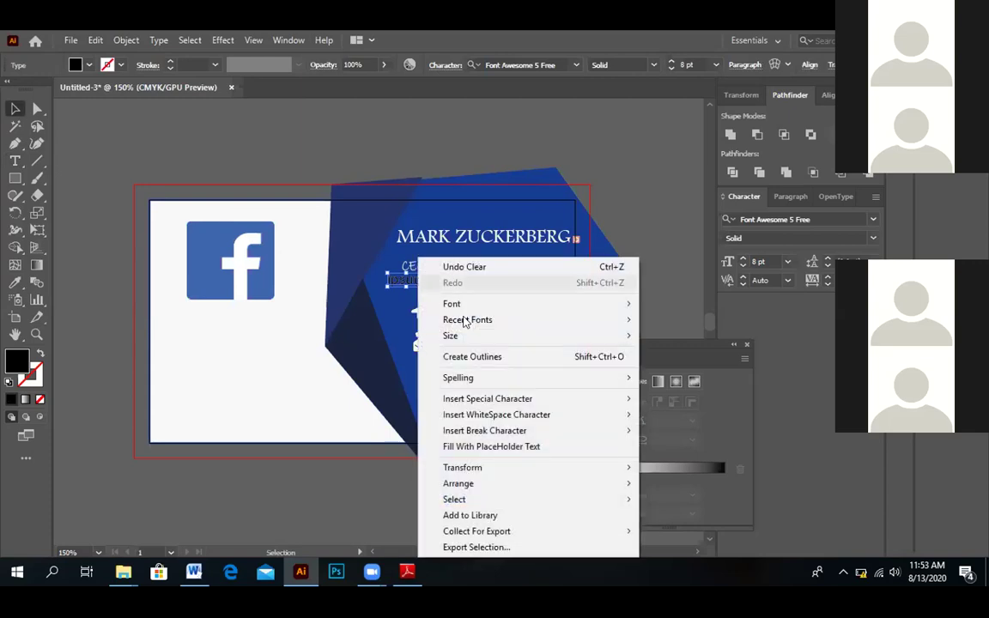
left_click(476, 267)
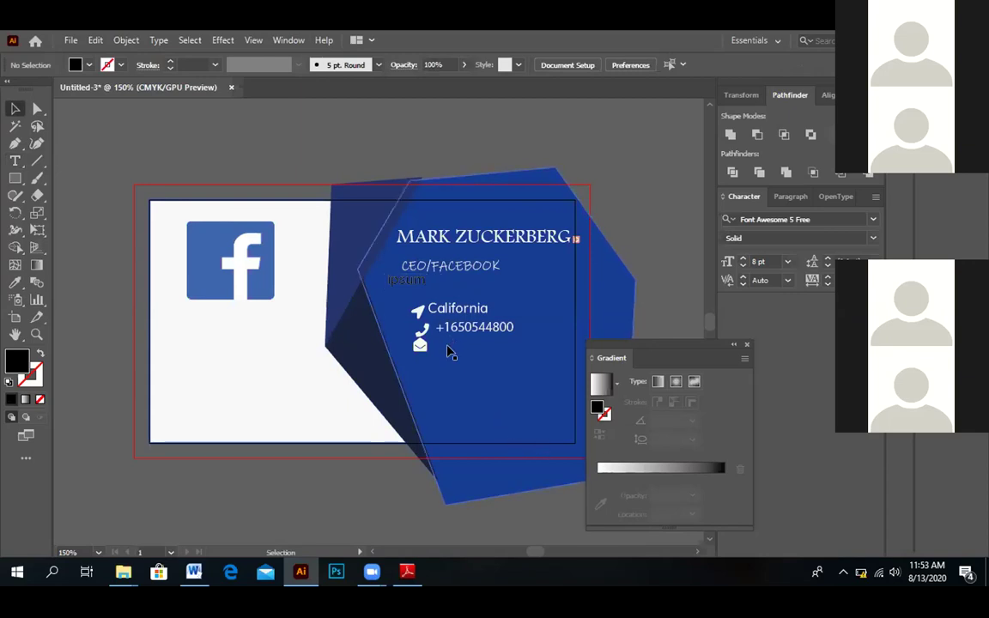
Activate the linear white-to-black gradient fill and recolour its black end stop to dark blue 1B1199
left_click(620, 469)
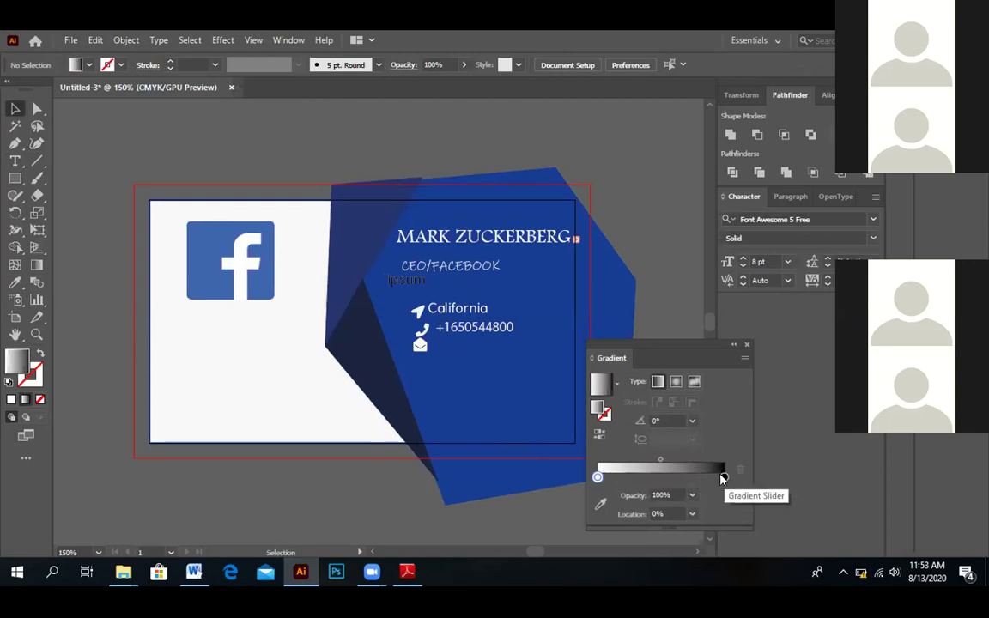
mouse_move(724, 478)
left_mouse_down()
mouse_move(601, 476)
mouse_move(756, 483)
mouse_move(656, 475)
mouse_move(724, 476)
left_mouse_up()
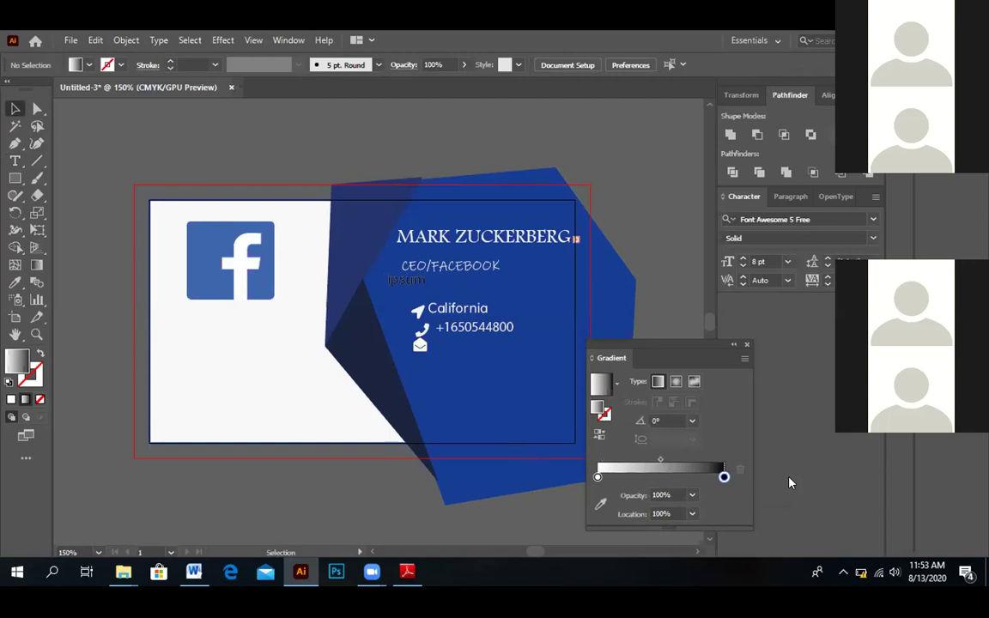
double_click(23, 364)
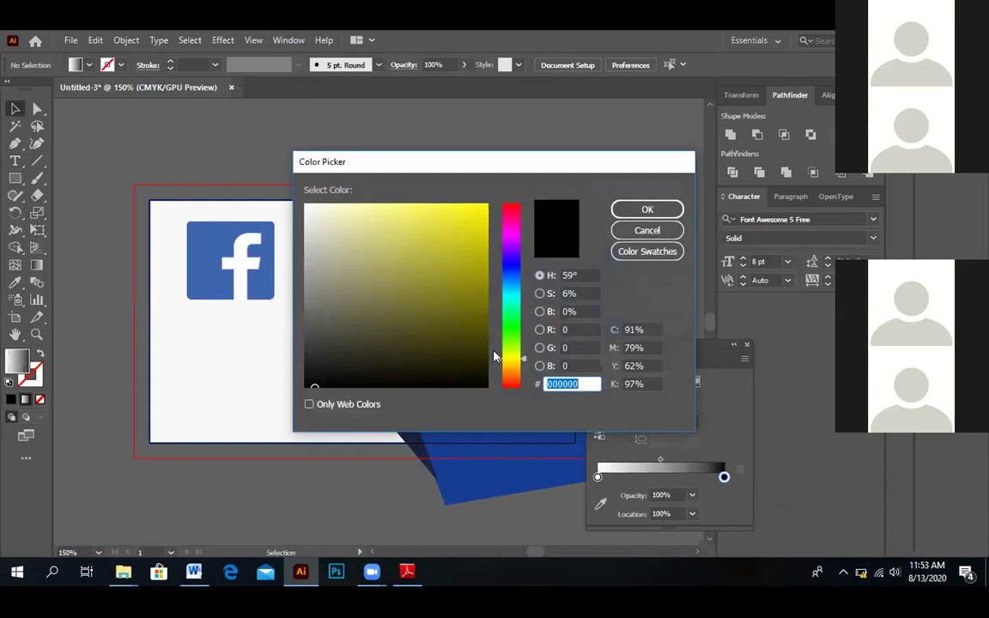
left_click_drag(501, 363, 506, 263)
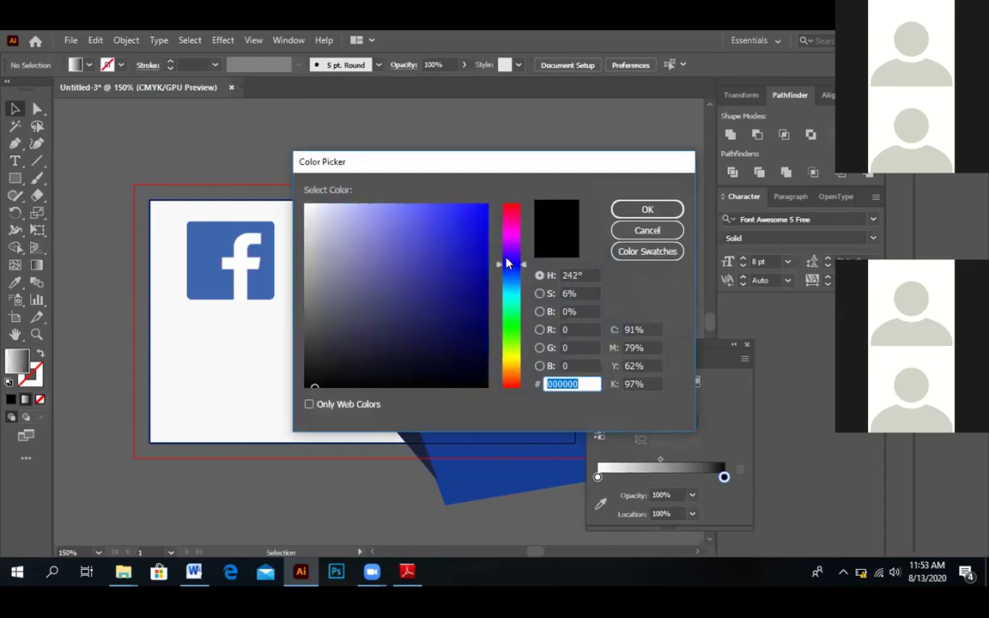
left_click(647, 209)
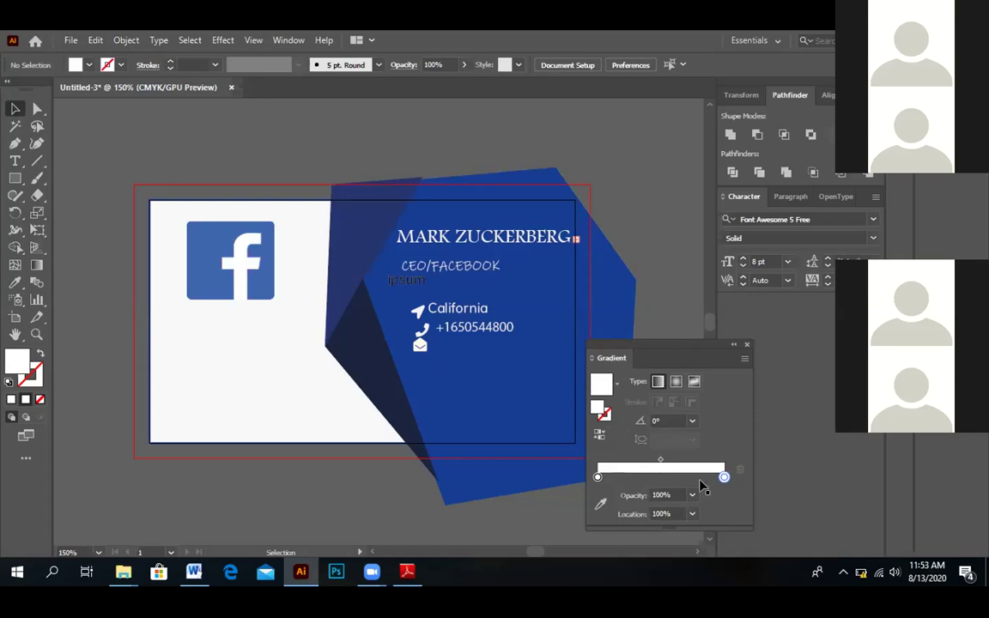
double_click(18, 364)
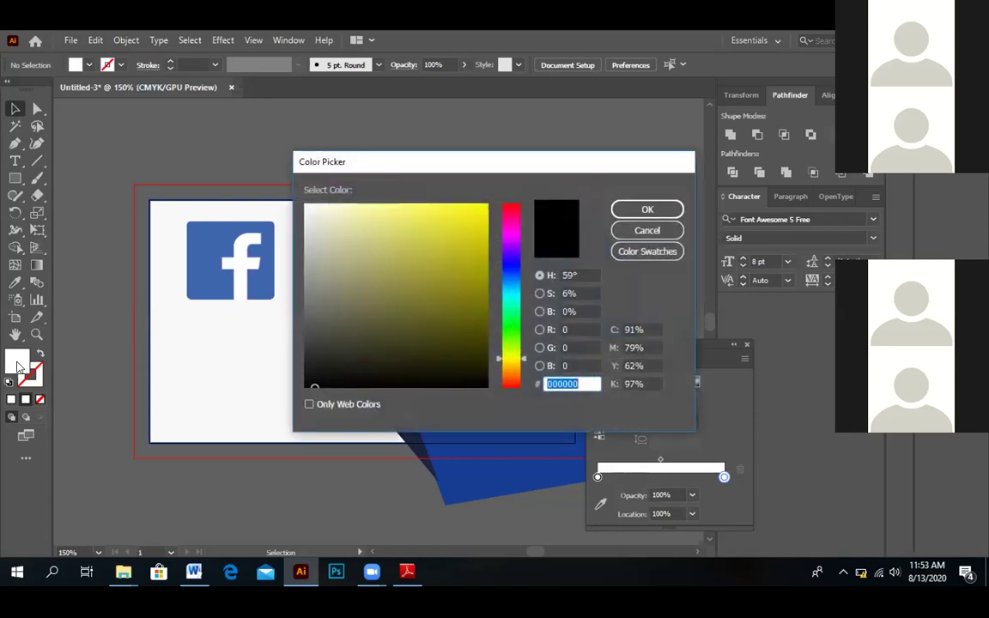
left_click(506, 262)
left_click(467, 276)
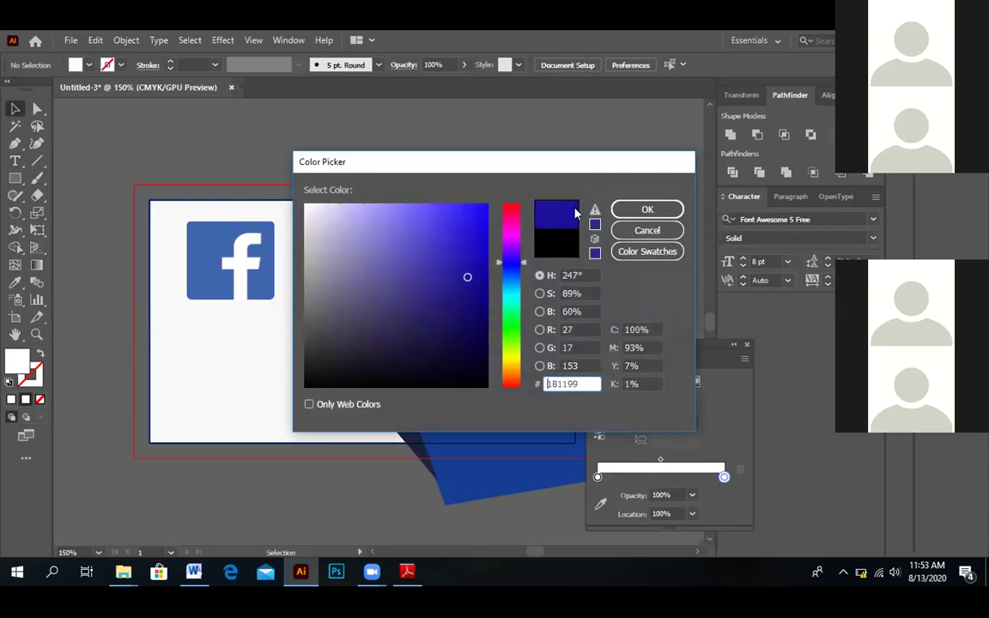
left_click(642, 209)
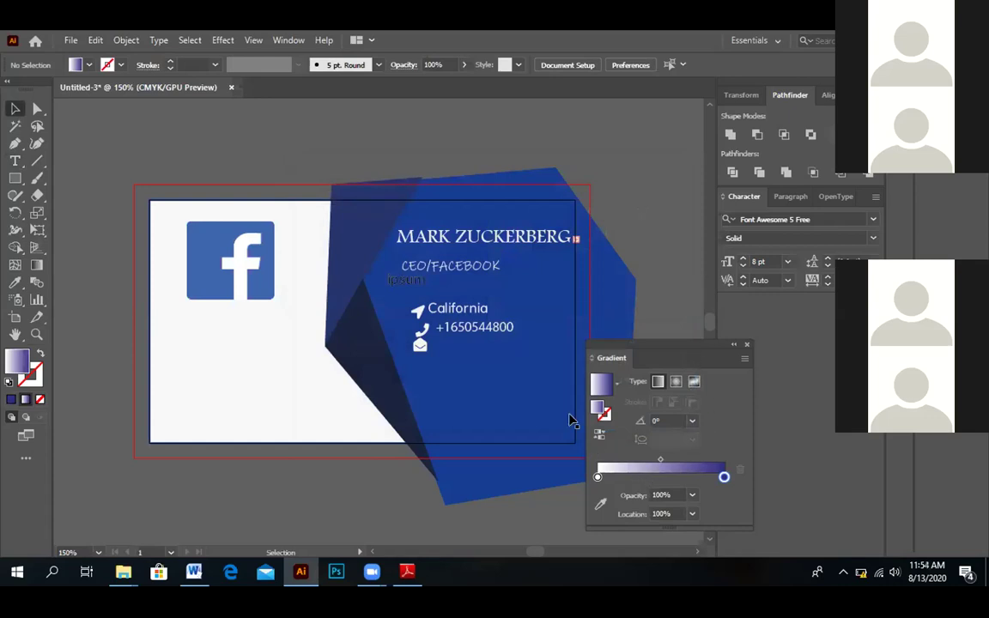
Fill the large blue polygon behind the contact details with the white-to-dark-blue linear gradient
left_click_drag(724, 477, 603, 476)
key("ctrl+z")
left_click(513, 364)
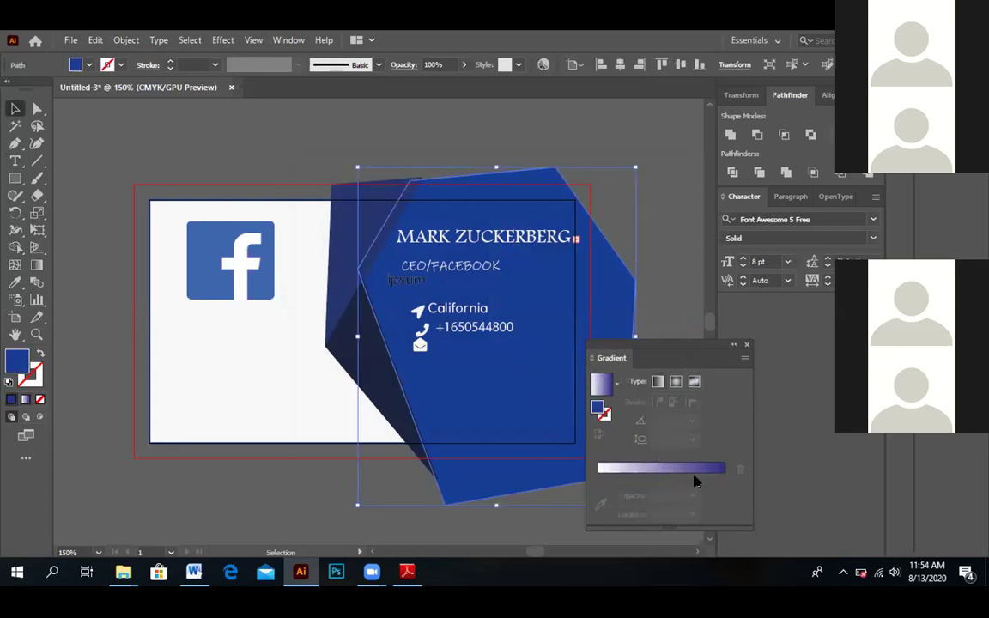
left_click(623, 468)
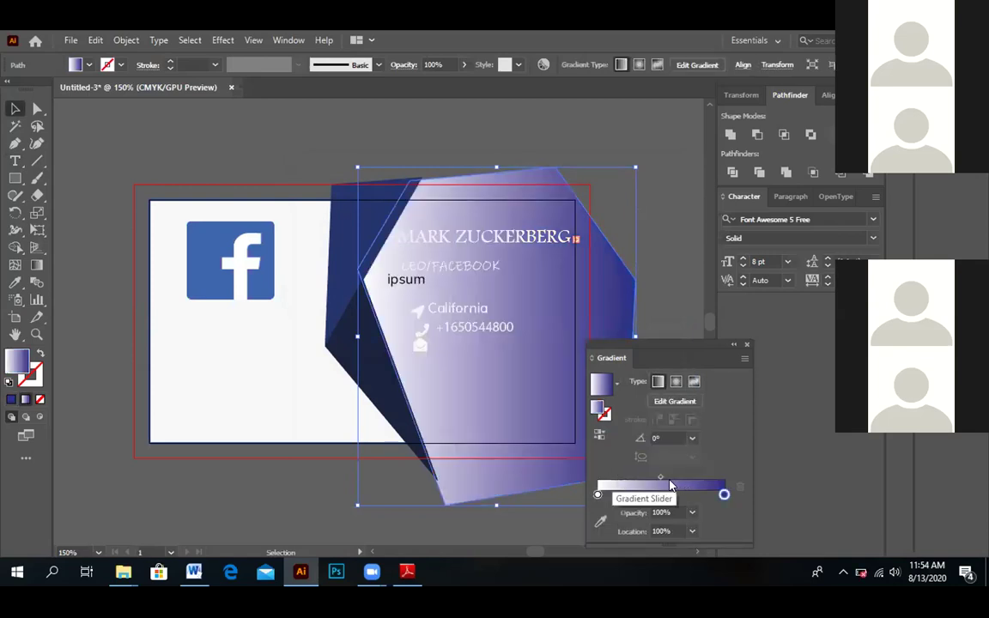
Move the polygon gradient's dark blue stop to 23.743% and add another dark blue stop at 100%
left_click_drag(723, 494, 669, 494)
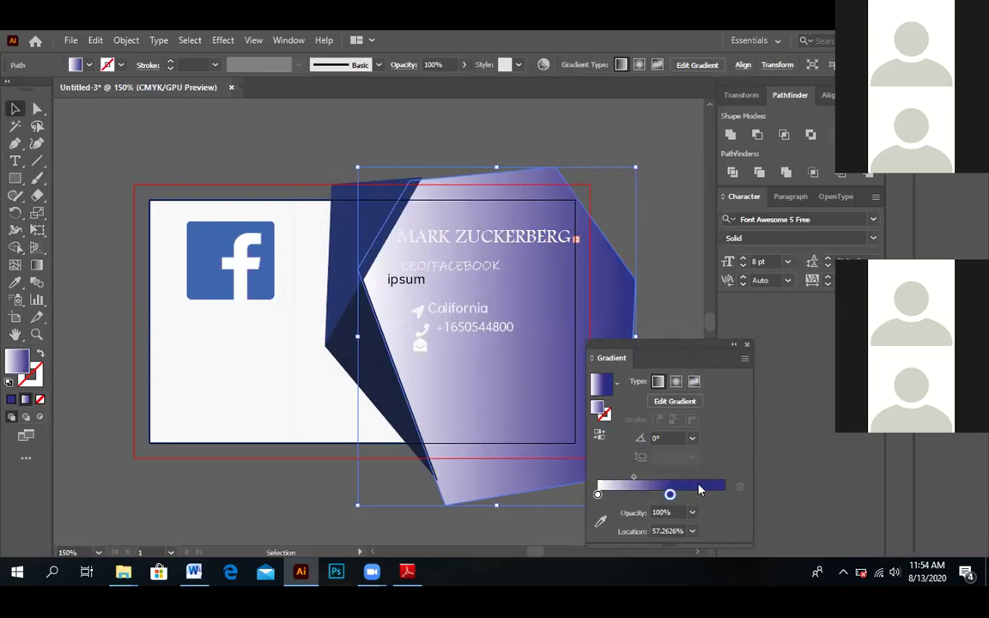
left_click(724, 494)
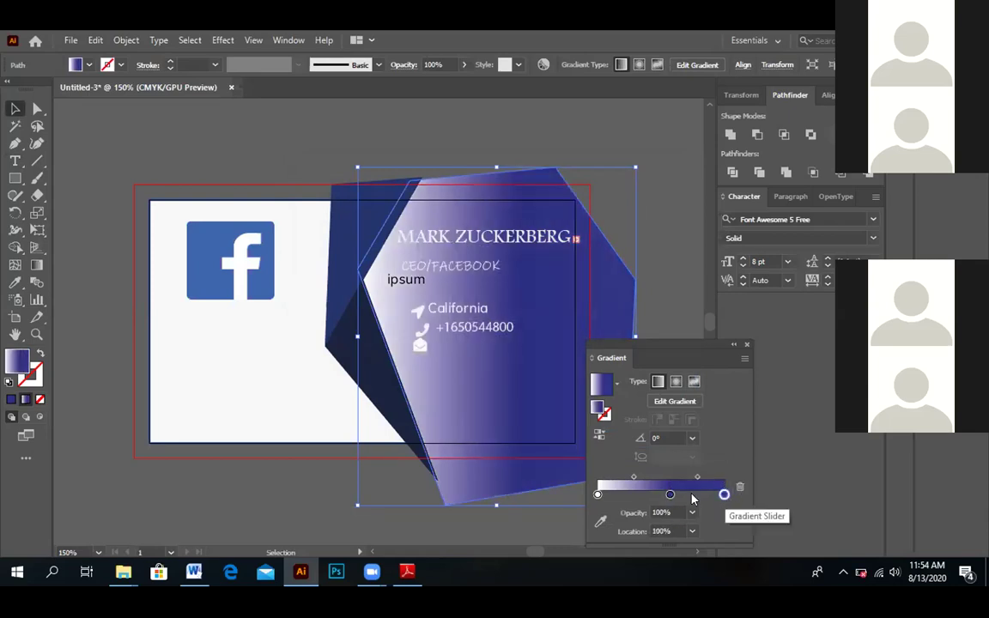
left_click_drag(724, 496, 740, 495)
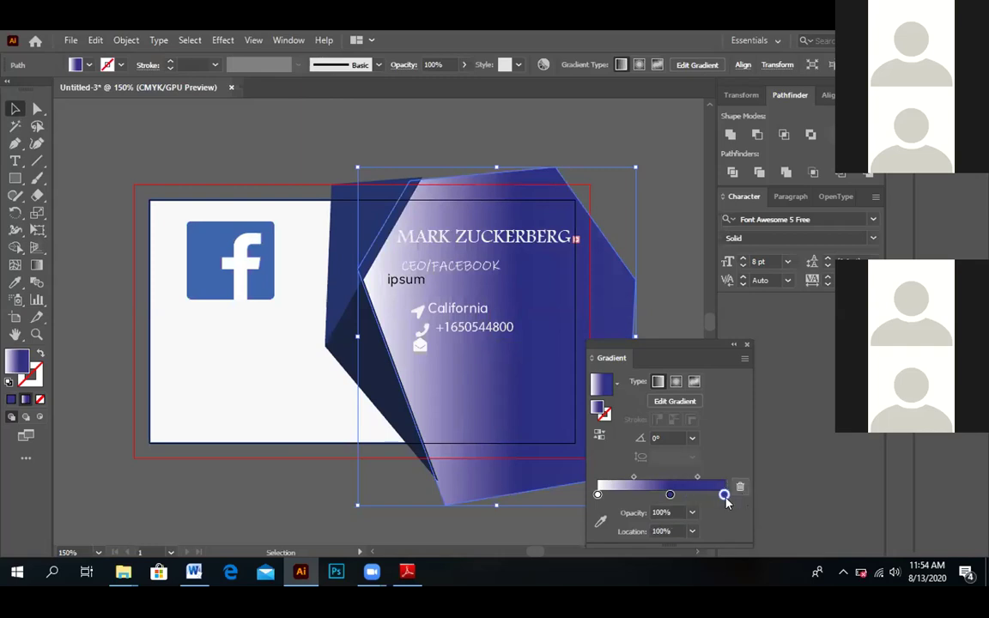
mouse_move(595, 495)
left_mouse_down()
mouse_move(697, 495)
mouse_move(597, 495)
left_mouse_up()
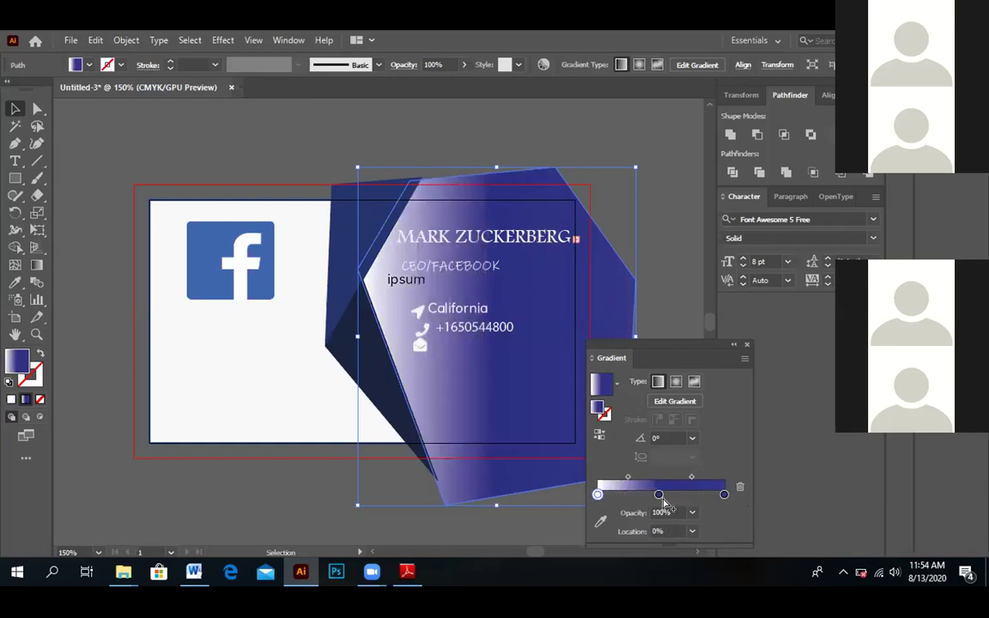
left_click_drag(658, 496, 628, 496)
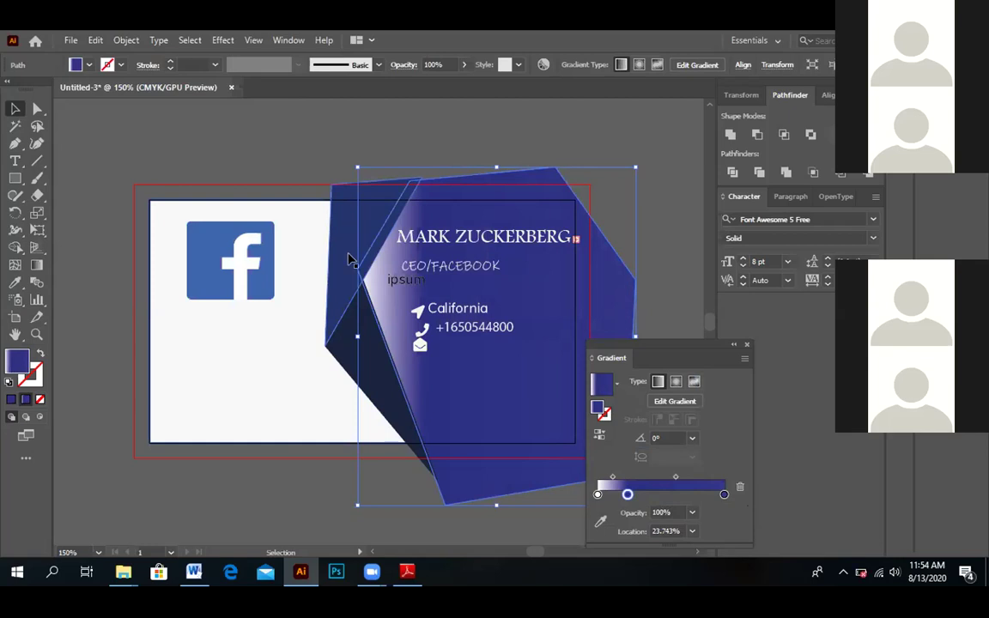
Apply the white-and-blue gradient to the dark triangle beside the polygon and reposition its middle blue stop
left_click(351, 352)
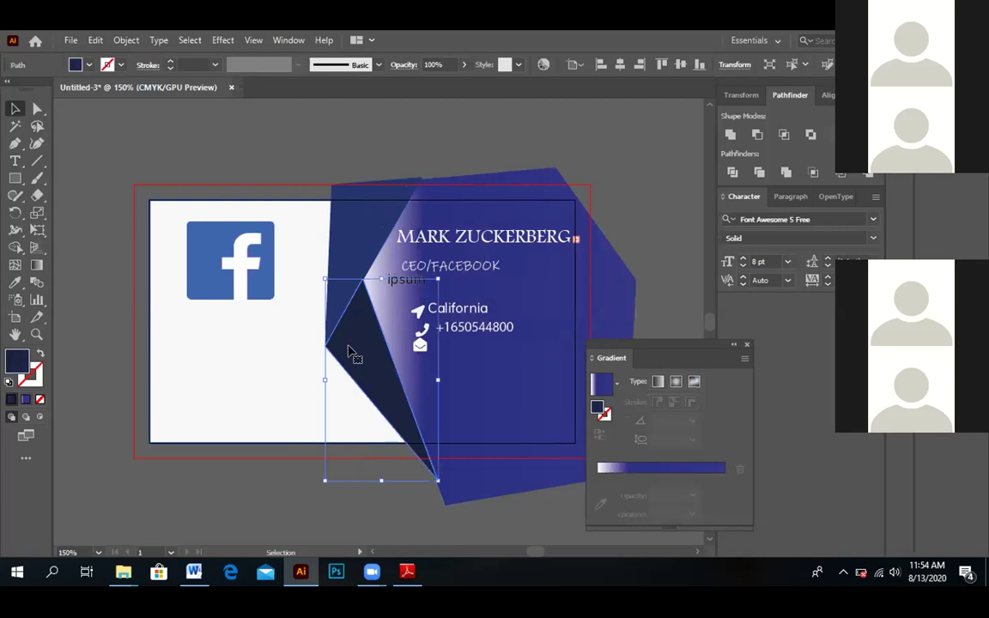
left_click(620, 469)
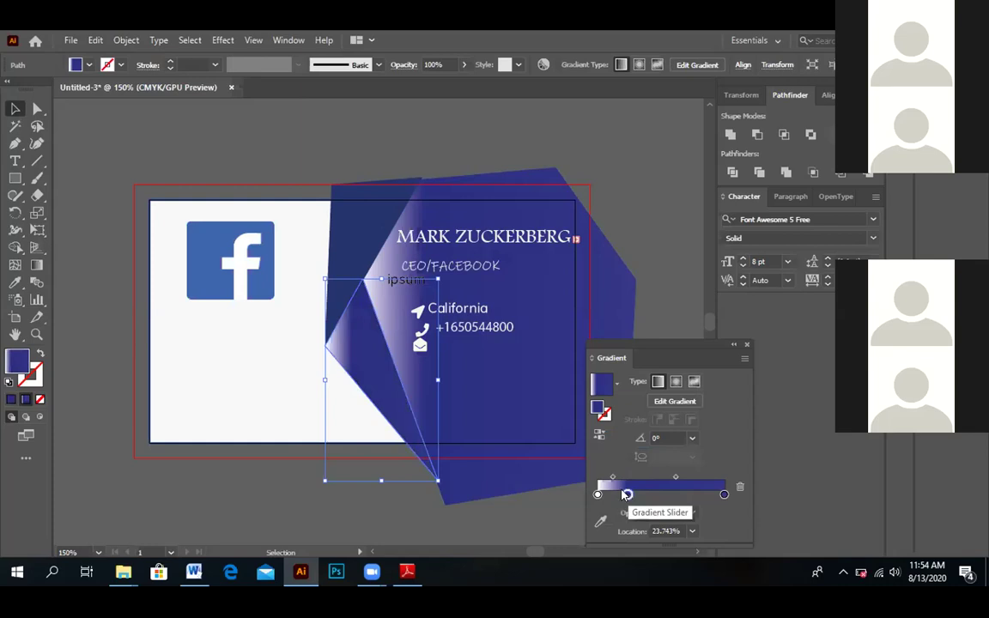
left_click_drag(626, 494, 721, 494)
left_click_drag(635, 496, 702, 502)
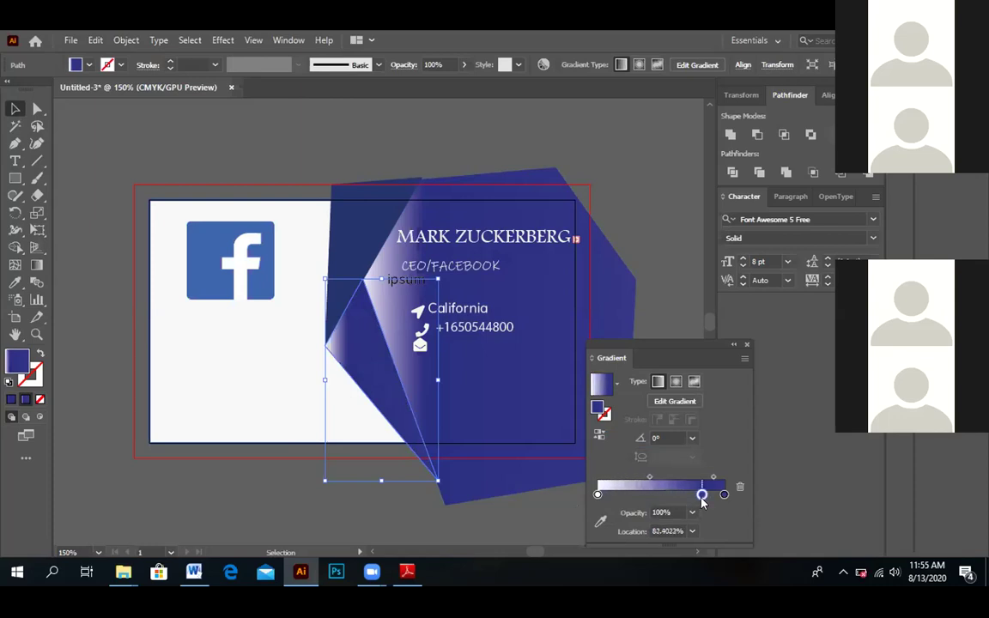
left_click_drag(702, 494, 637, 495)
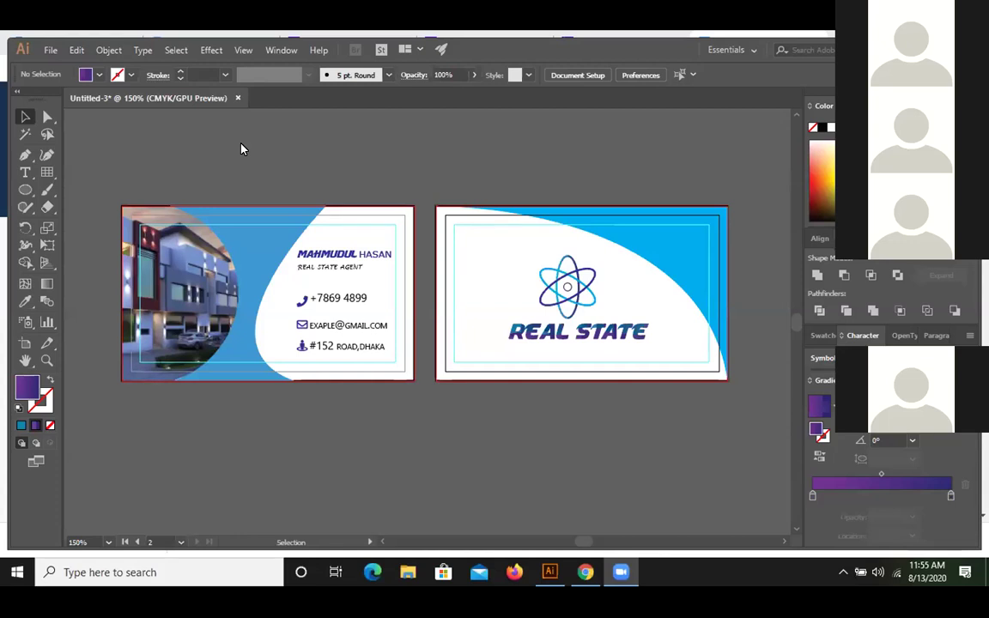
Examine both sides of the REAL STATE business card up close, including the contact details, logo and margins
mouse_move(618, 575)
left_click(640, 274)
key("space")
key("ctrl")
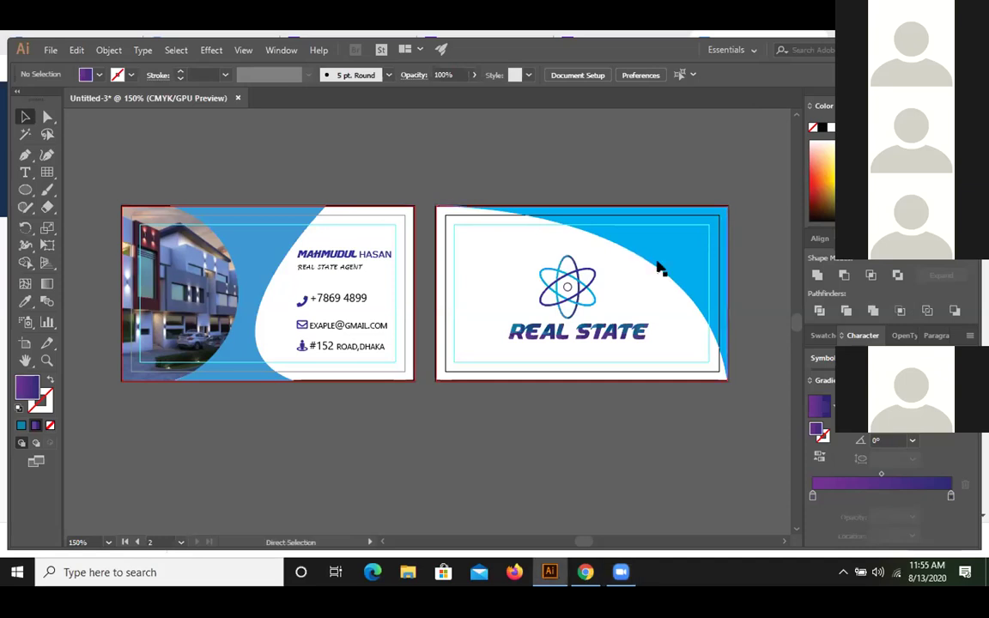
key("ctrl+plus")
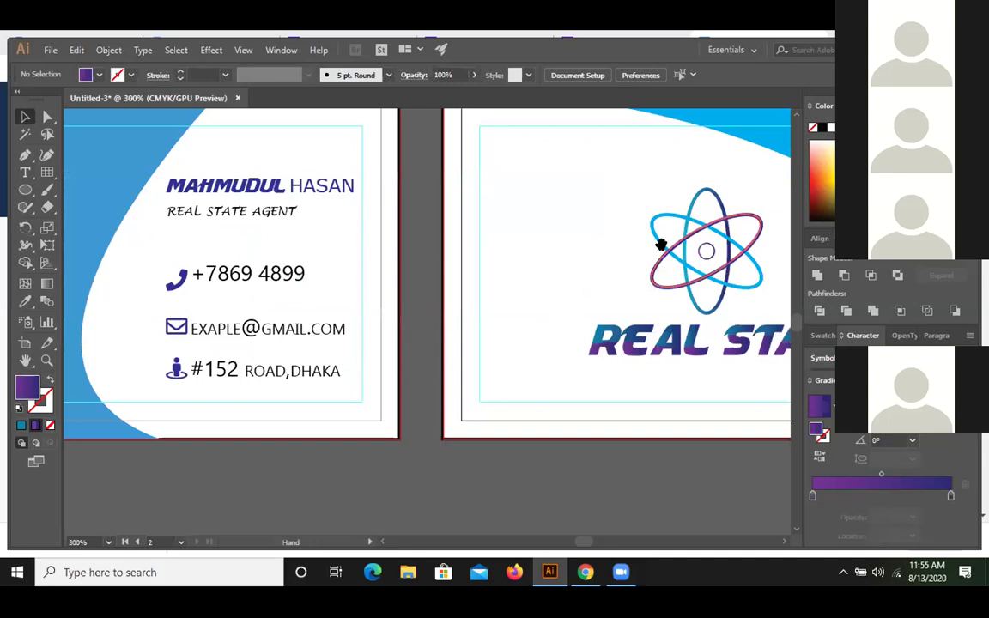
left_click_drag(534, 226, 399, 289)
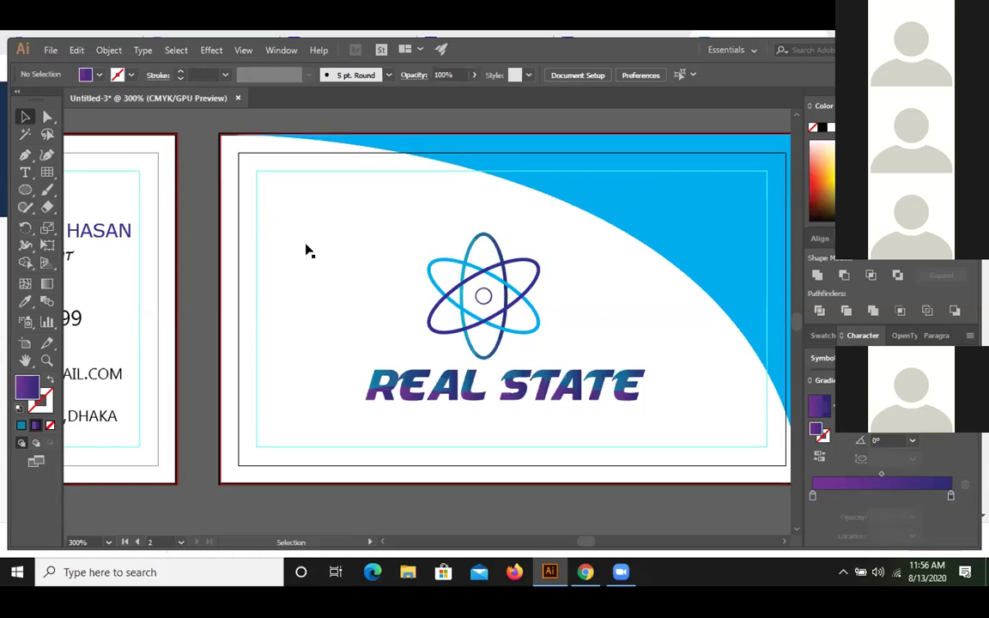
left_click_drag(305, 249, 772, 249)
left_click_drag(534, 227, 635, 228)
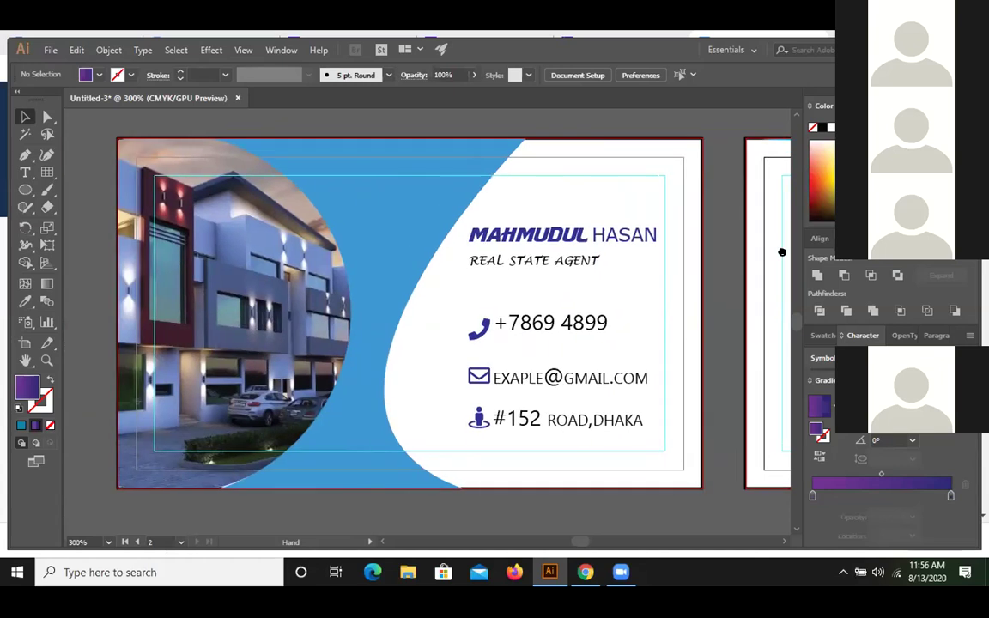
left_click_drag(704, 227, 210, 191)
left_click_drag(313, 194, 217, 225)
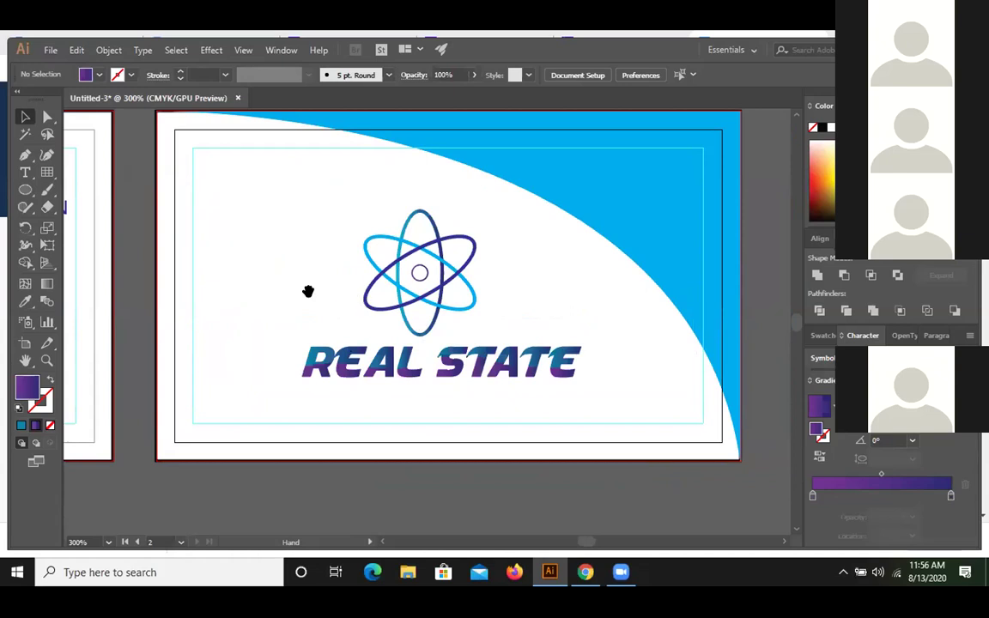
left_click_drag(308, 291, 529, 313)
key("a")
key("ctrl+minus")
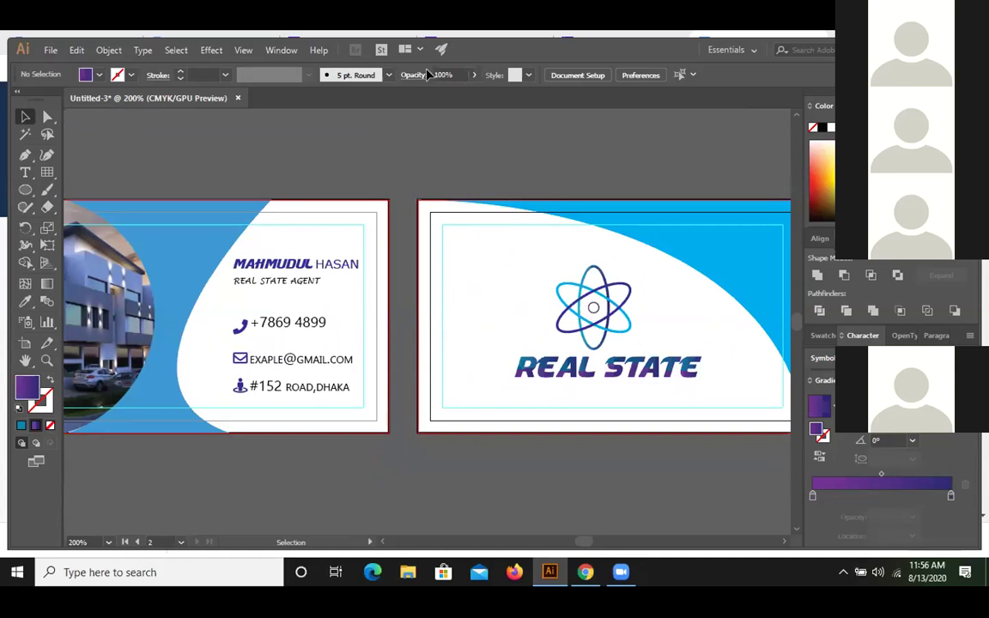
Place a "LOREM IPSUM" text line on the empty canvas below the two cards and scale it up to 39.37 pt
left_click(25, 173)
scroll(269, 194, "down", 3)
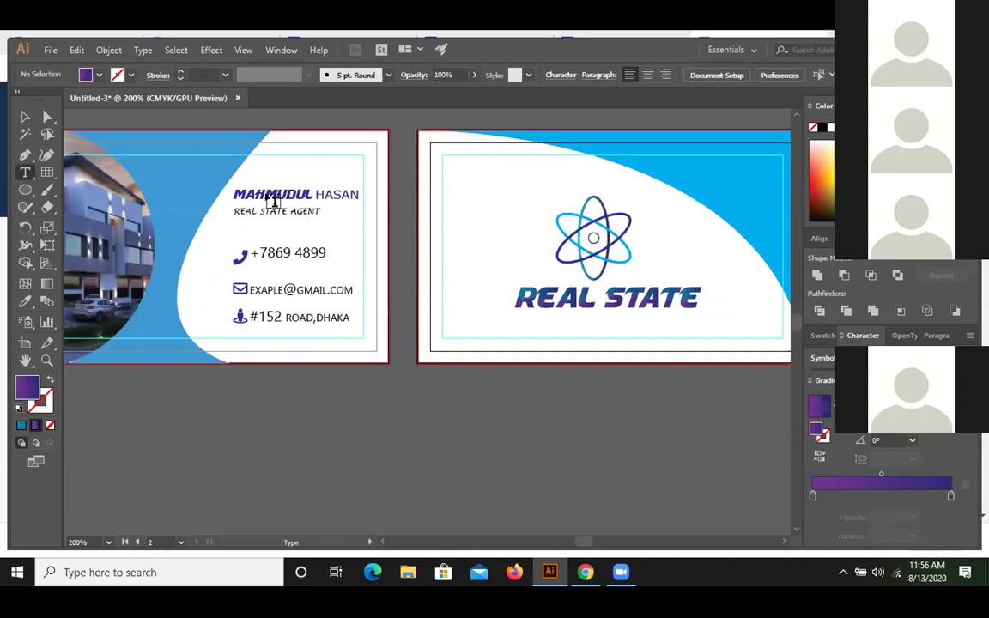
left_click(328, 413)
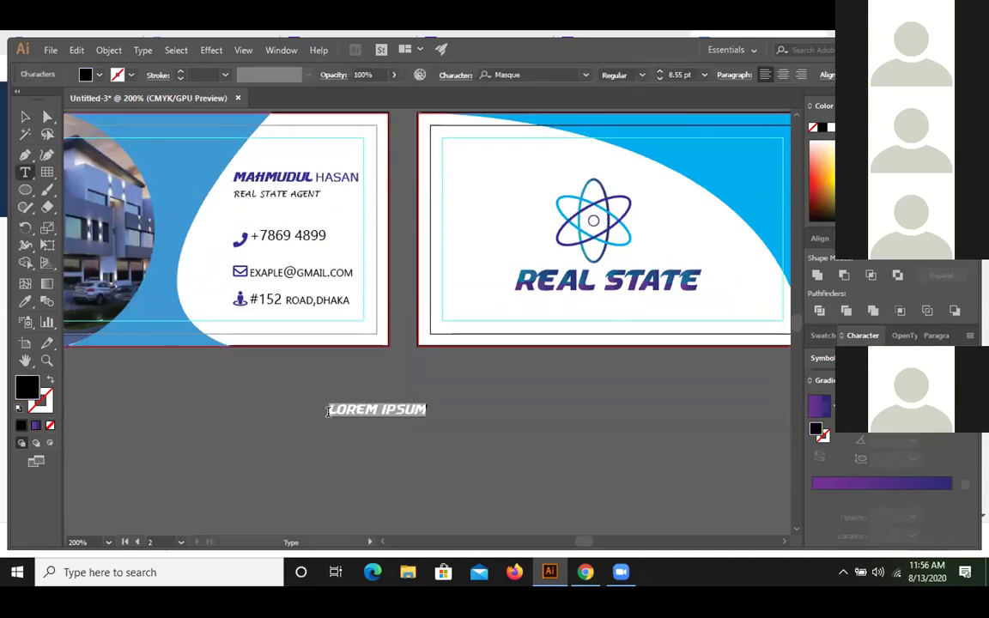
scroll(328, 413, "up", 1)
key("Escape")
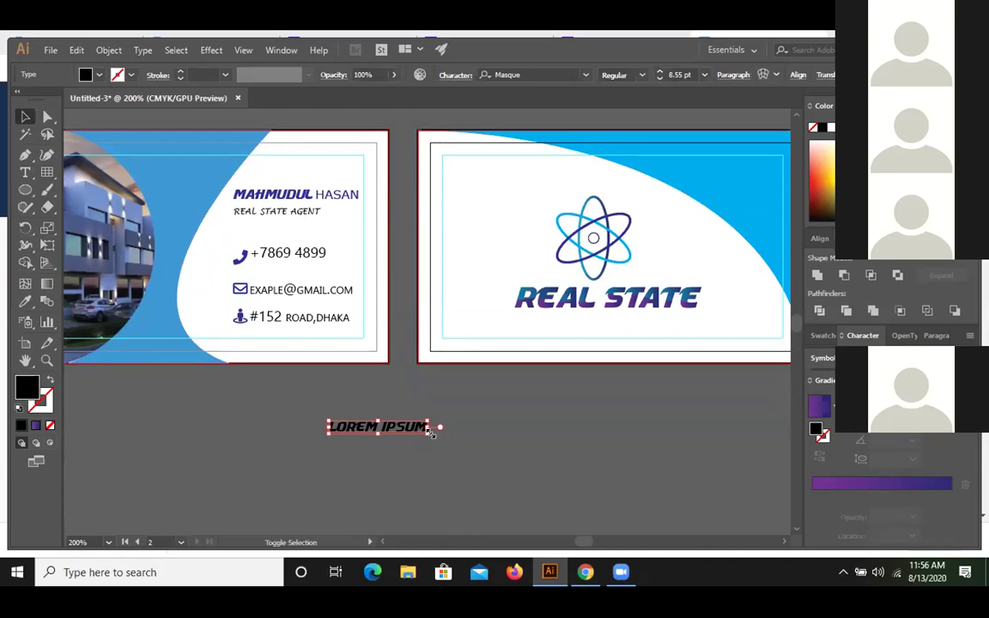
left_click_drag(429, 432, 605, 490)
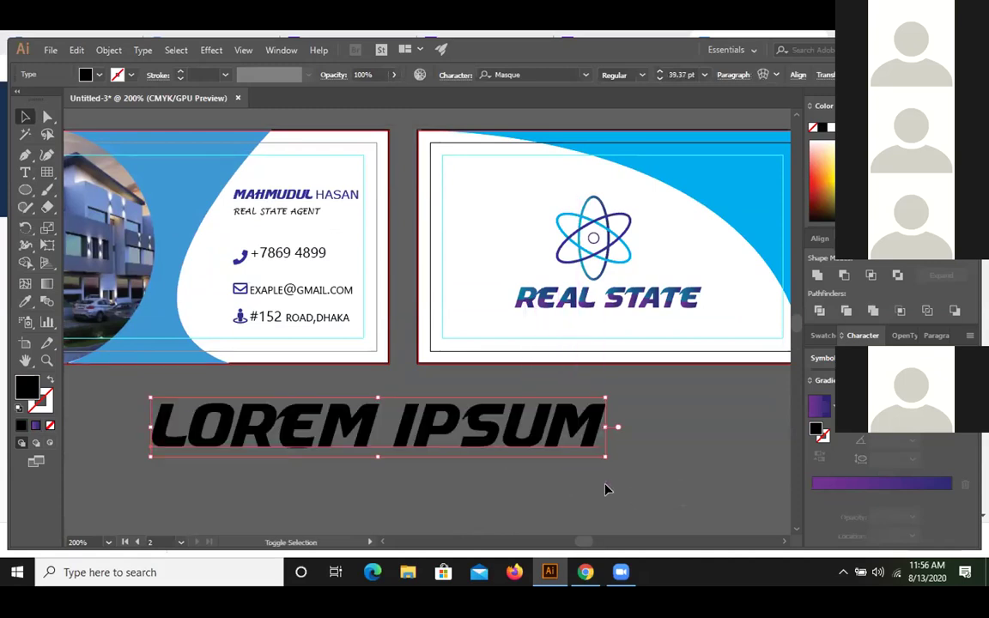
Expand the object and fill of the "LOREM IPSUM" text into vector outlines
left_click(105, 49)
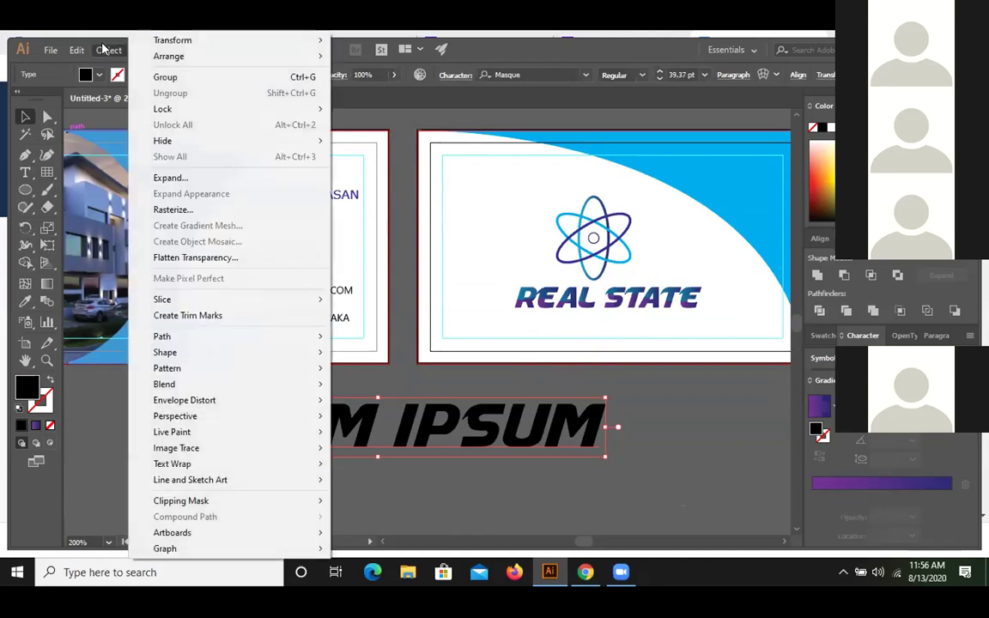
left_click(169, 178)
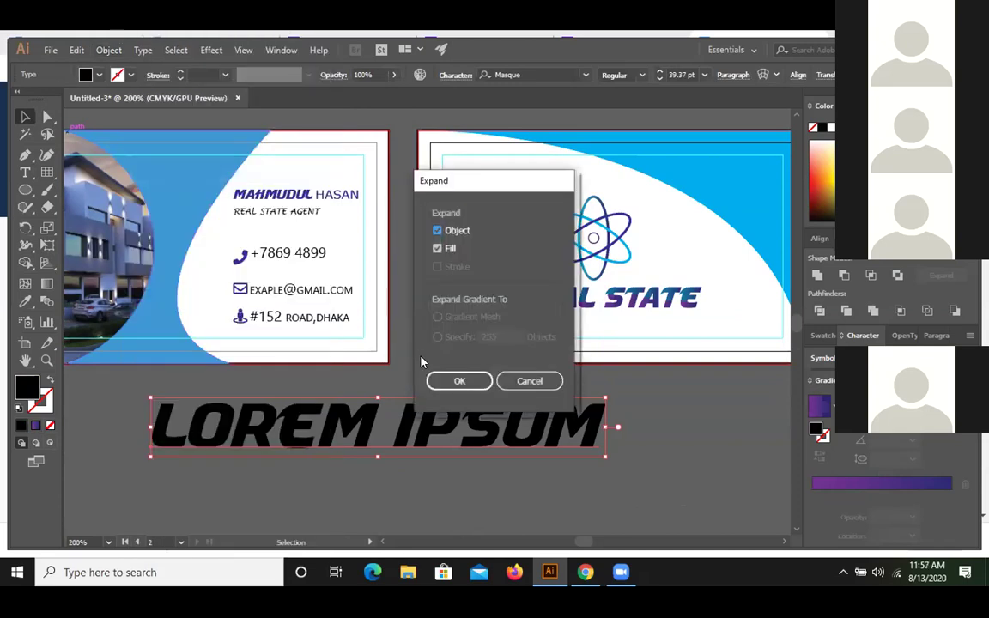
left_click(455, 381)
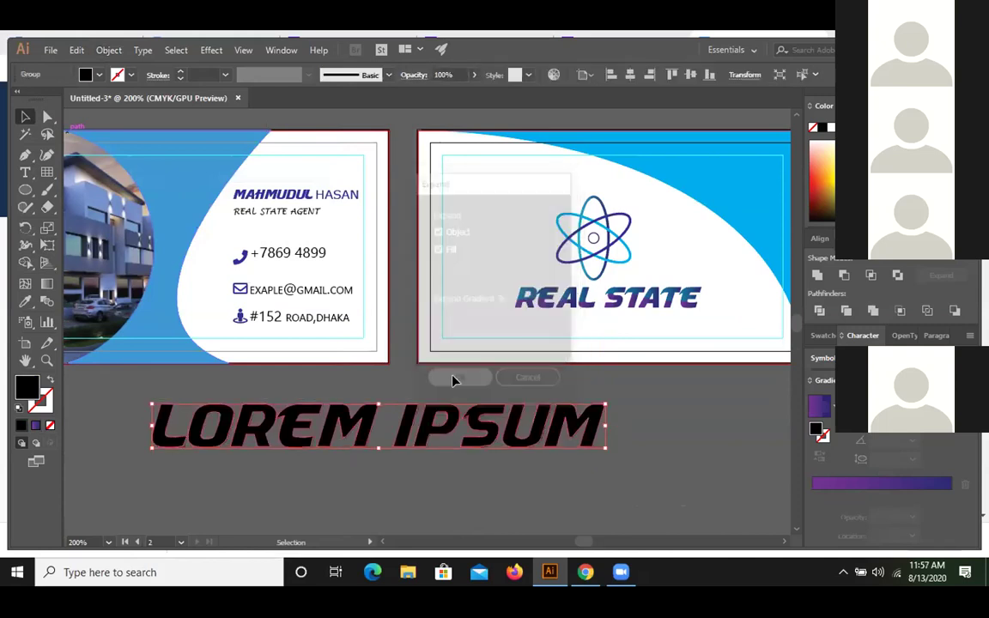
Draw a closed Pen shape with a wavy upper edge covering the lower half of the "LOREM IPSUM" lettering
left_click(25, 155)
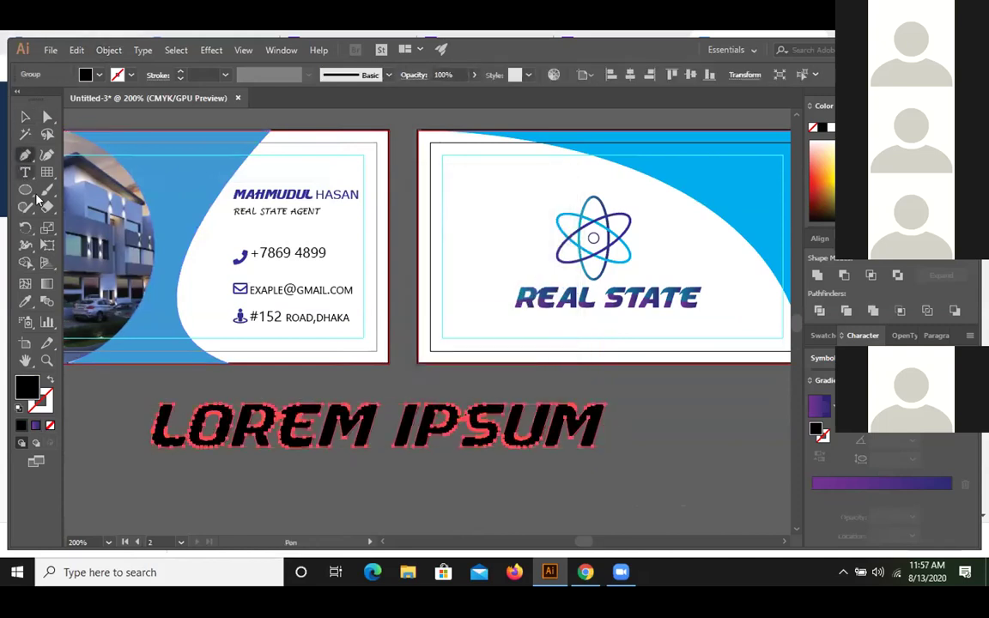
left_click(98, 447)
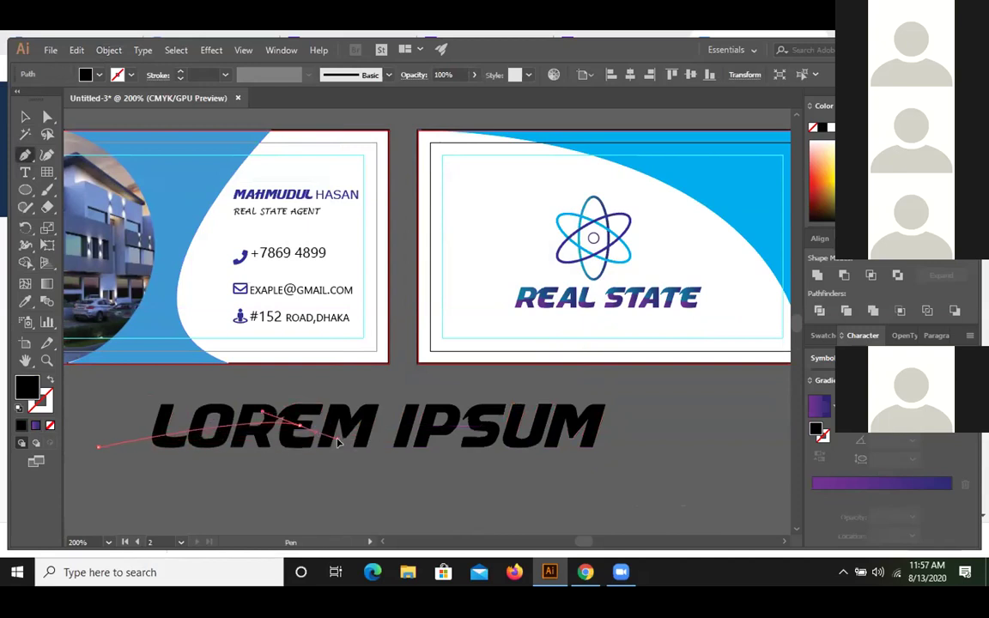
left_click_drag(300, 424, 315, 427)
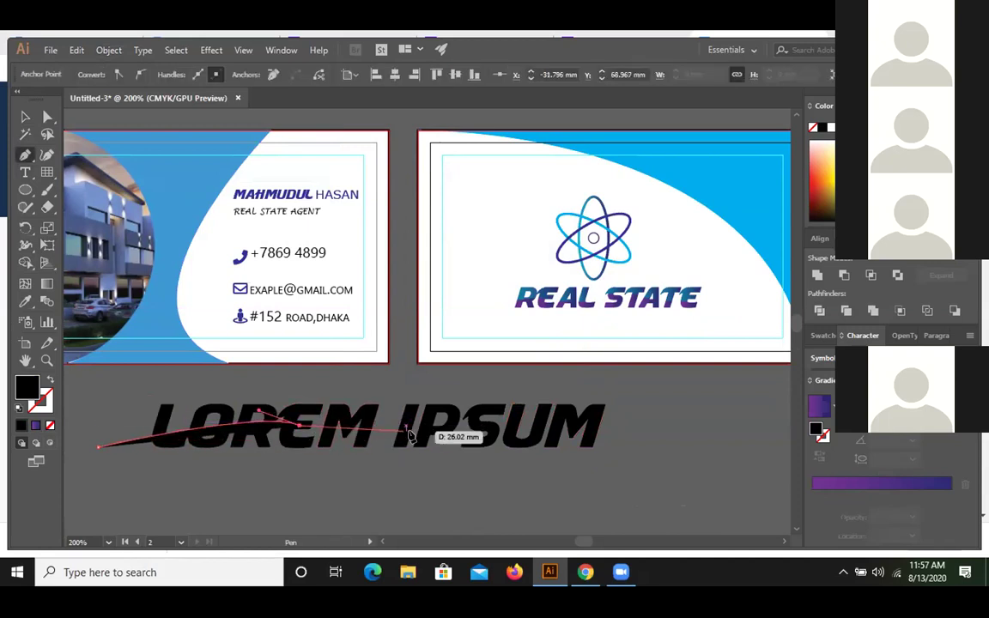
left_click_drag(453, 425, 624, 481)
left_click(623, 476)
left_click_drag(163, 486, 99, 447)
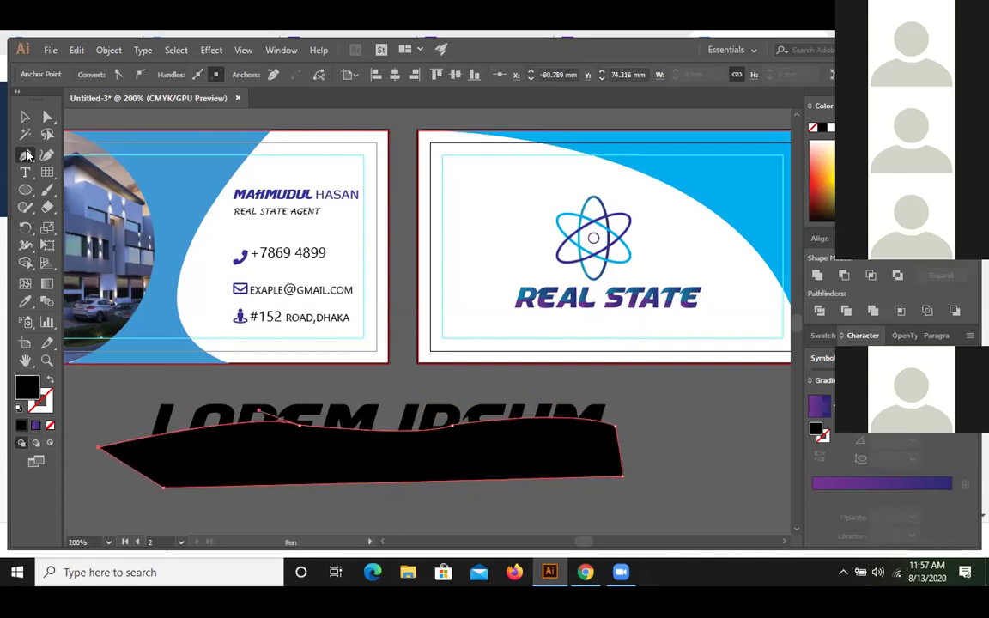
Use the wavy shape to divide the "LOREM IPSUM" lettering beneath it with Divide Objects Below
left_click(26, 119)
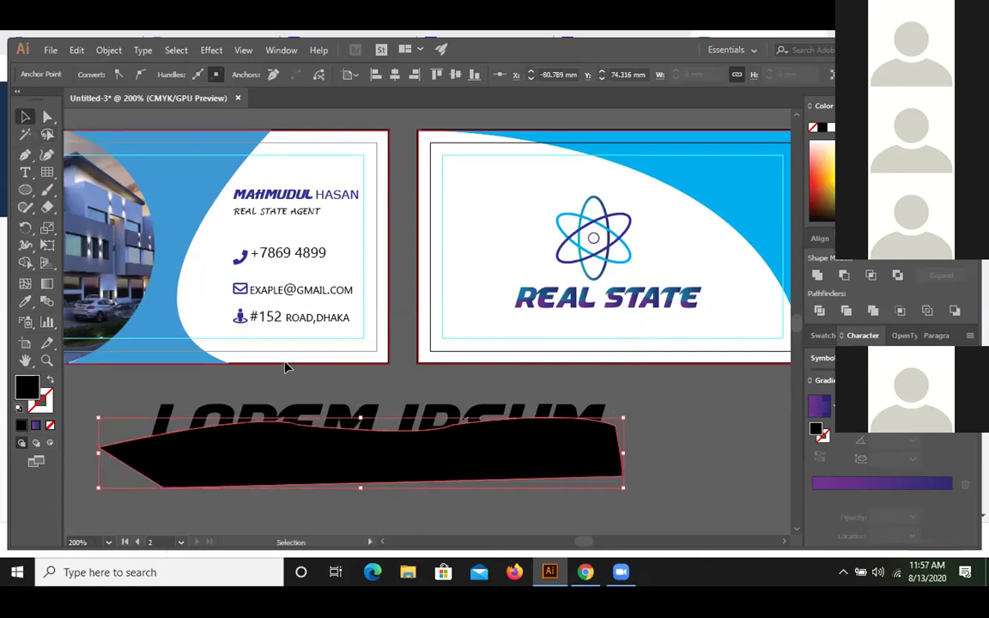
left_click(108, 49)
mouse_move(190, 340)
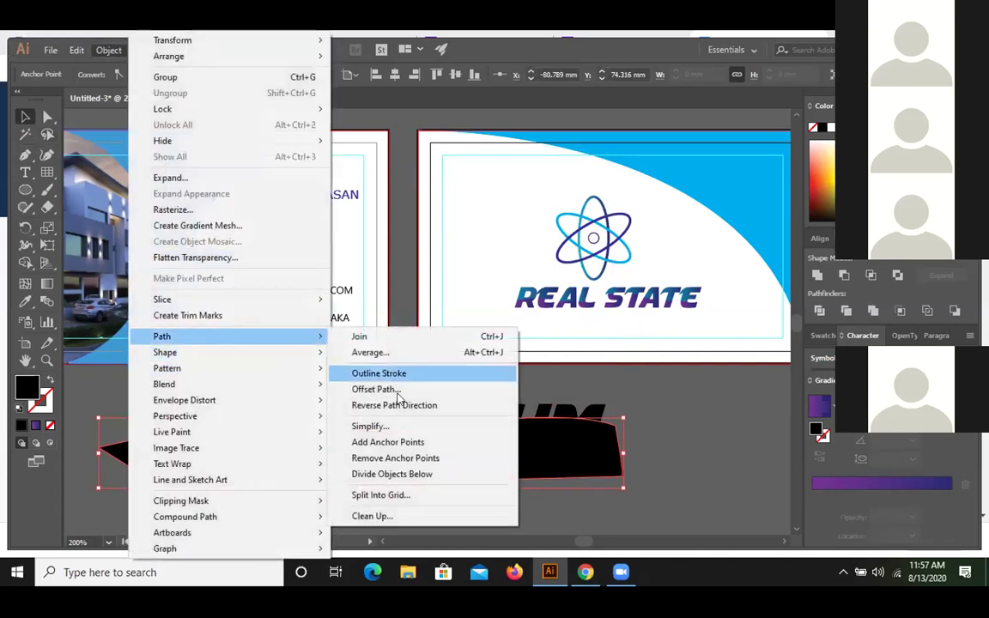
left_click(445, 476)
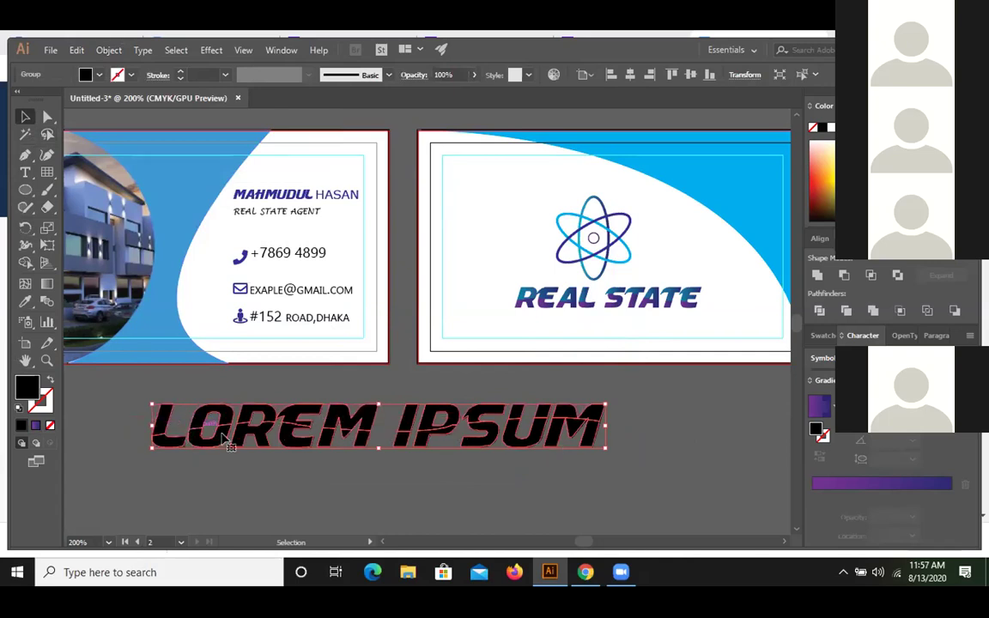
Ungroup the divided lettering and select the lower pieces of the letters L, O, R and E
right_click(286, 431)
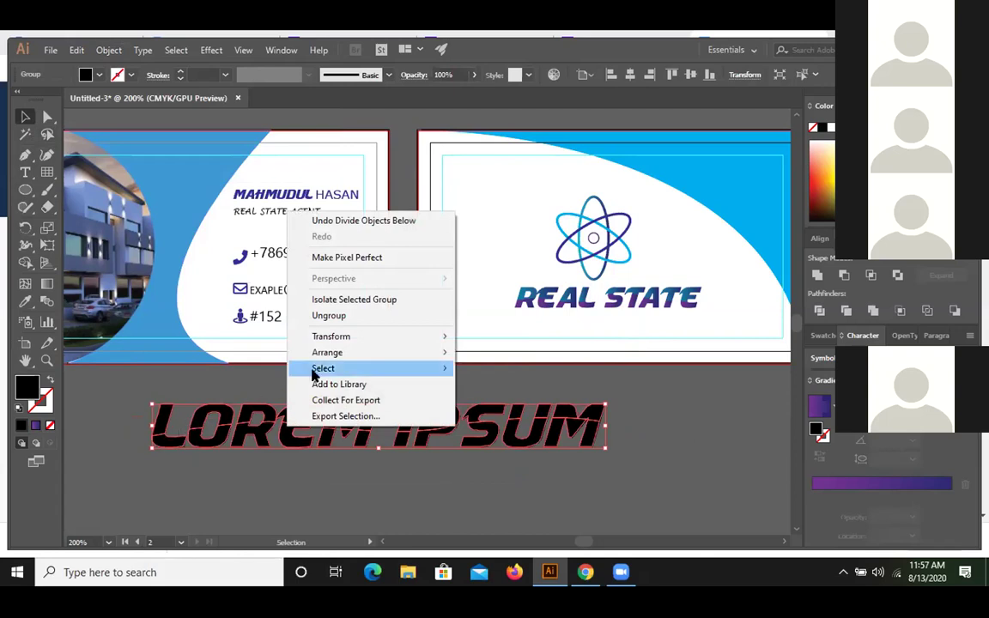
left_click(347, 317)
left_click(262, 485)
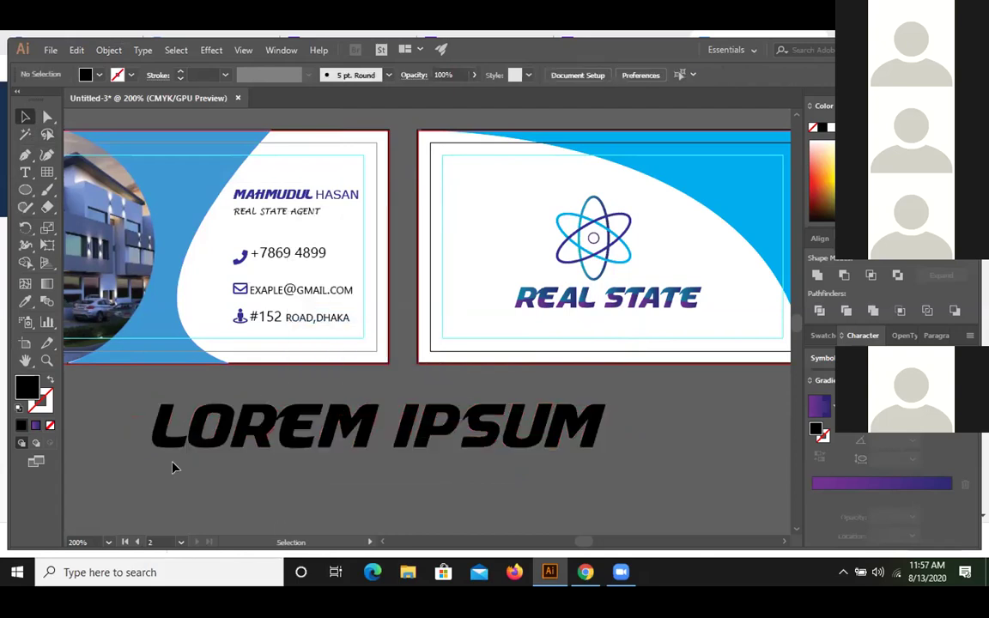
left_click(166, 443, "shift")
left_click(201, 440, "shift")
left_click(273, 435, "shift")
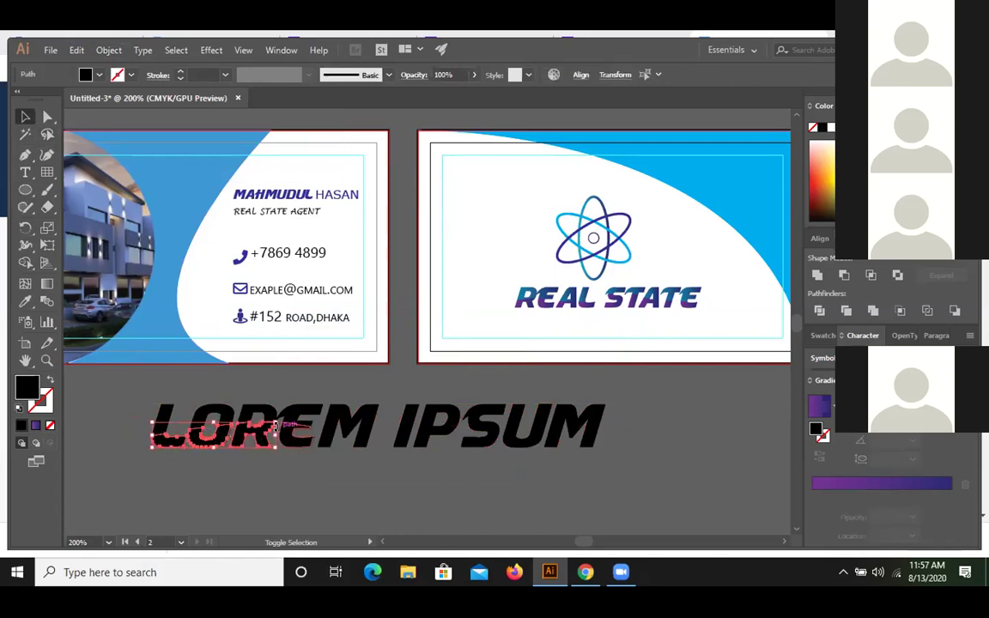
left_click(318, 434, "shift")
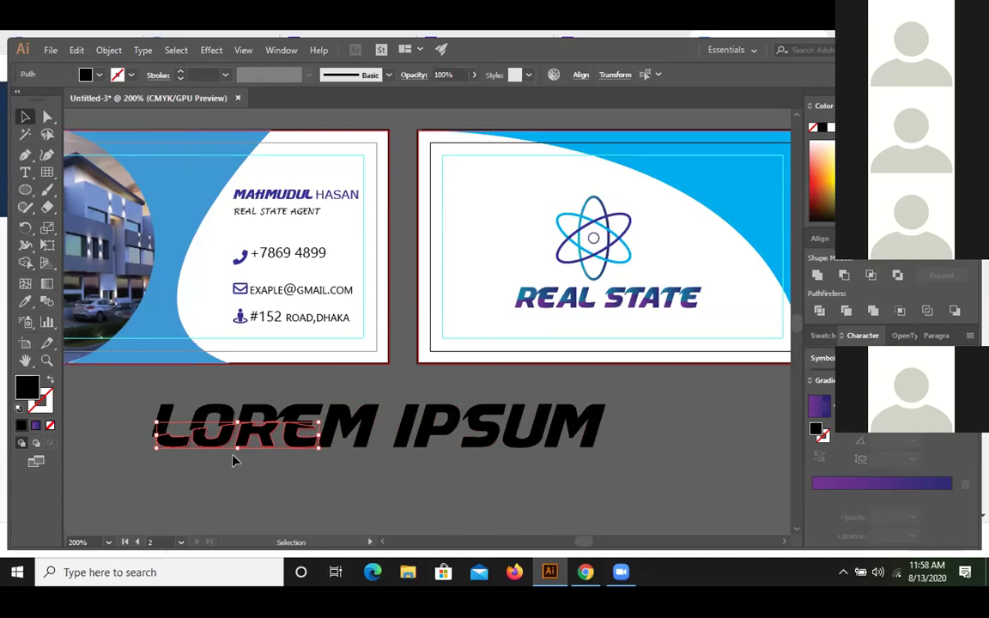
Delete all pieces of the "LOREM IPSUM" sample lettering from the canvas
key("ctrl+a")
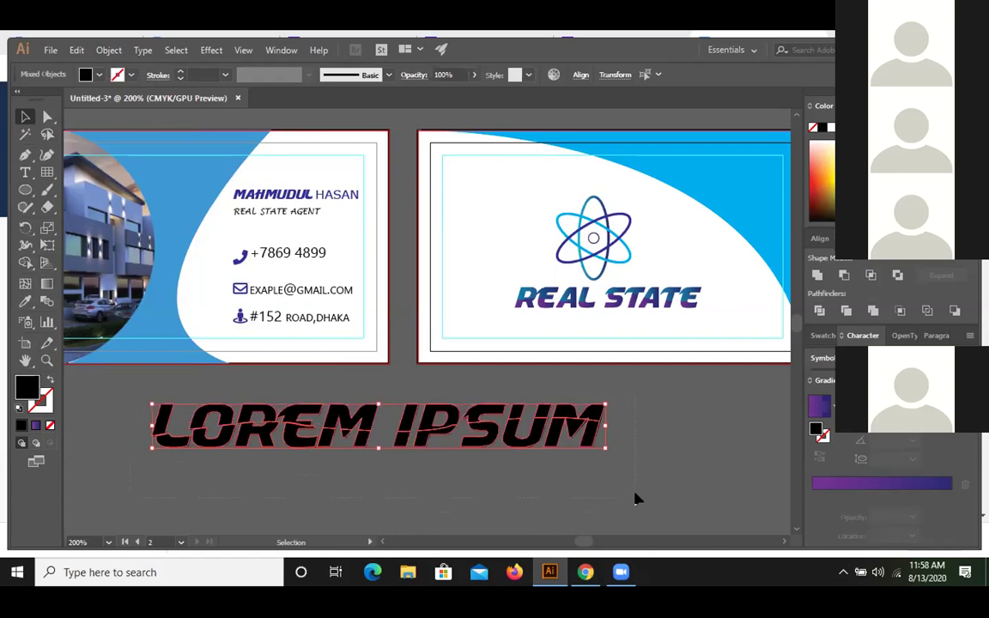
key("Delete")
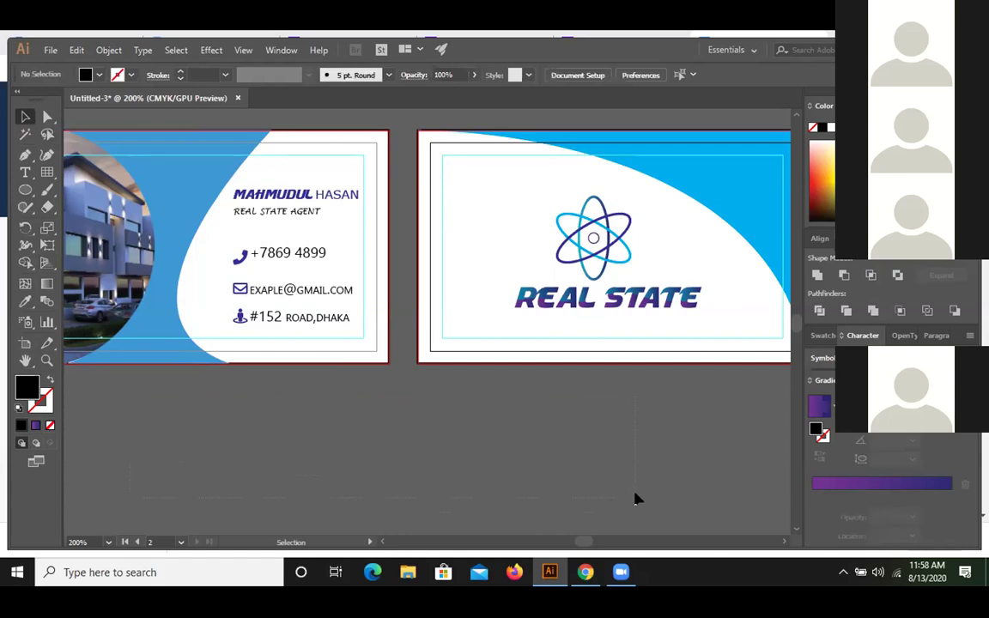
left_click_drag(604, 468, 646, 506)
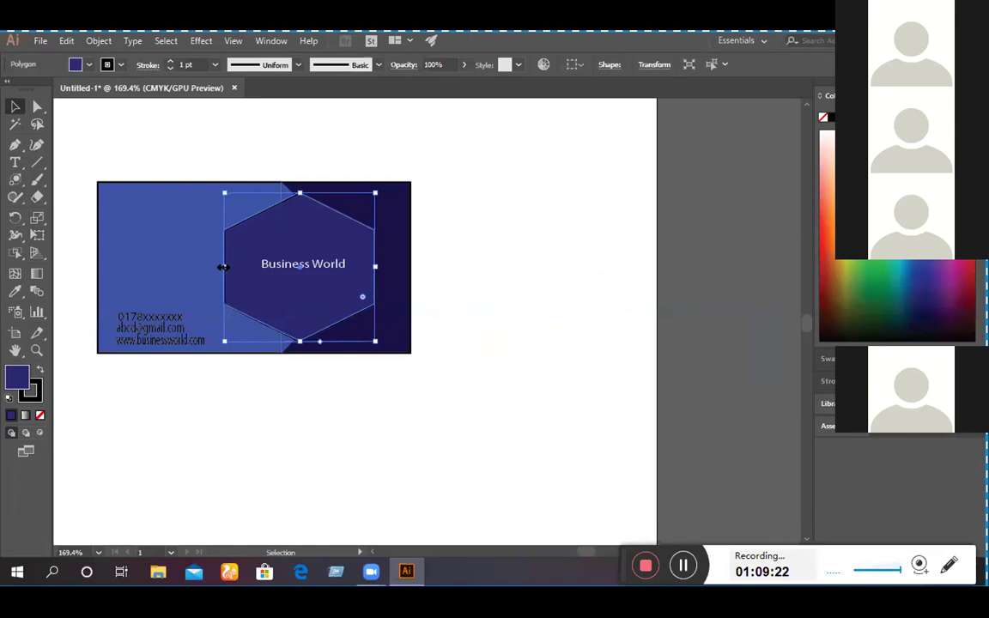
Widen the hexagon behind "Business World" slightly by stretching its left side outward
left_click_drag(221, 267, 212, 267)
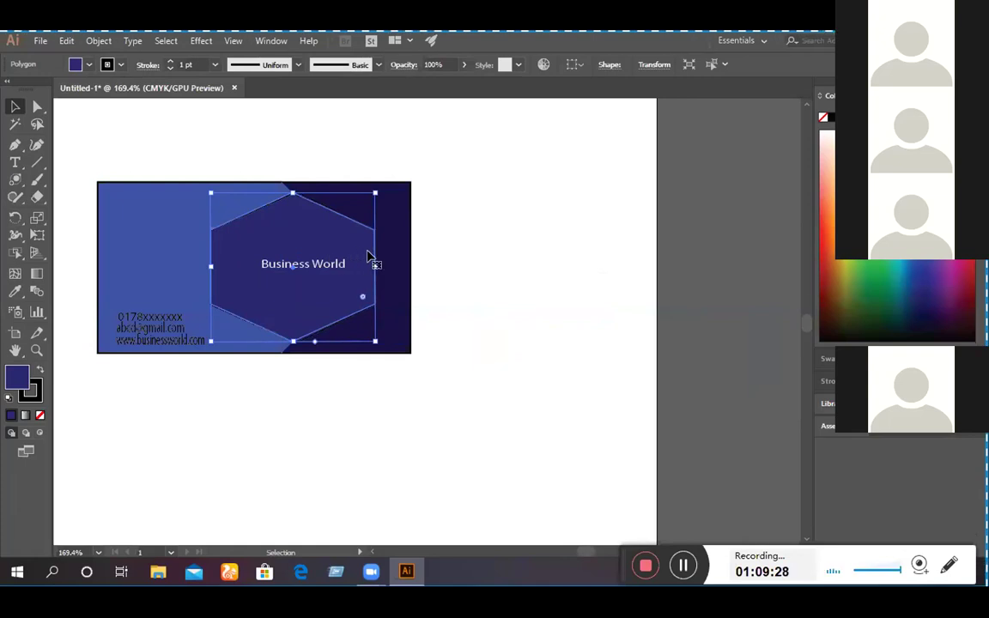
left_click(476, 239)
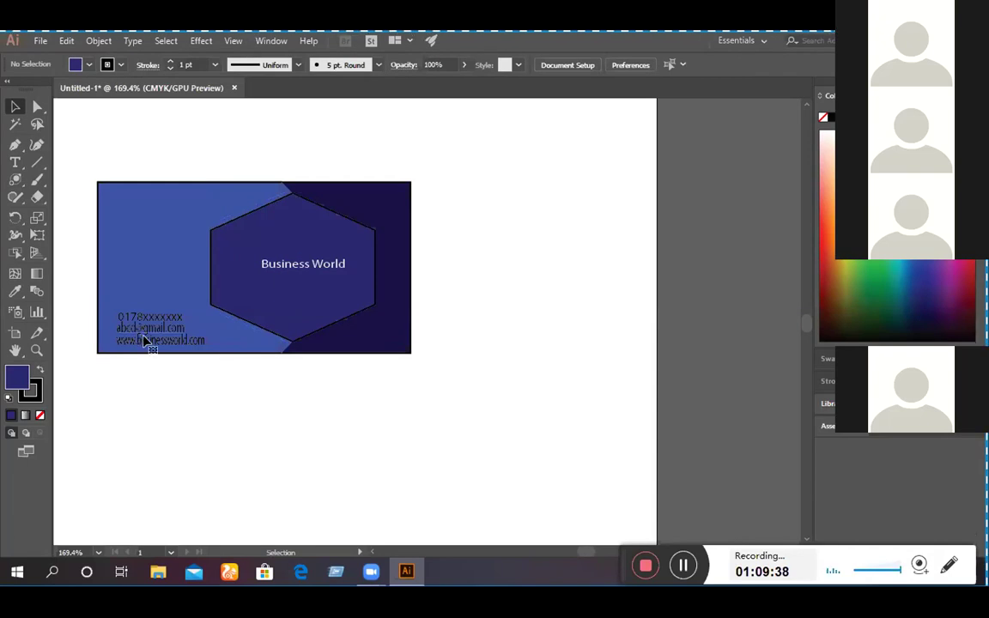
Change the fill of the website line on the Business World card to near-white FAFAFC
left_click(144, 340)
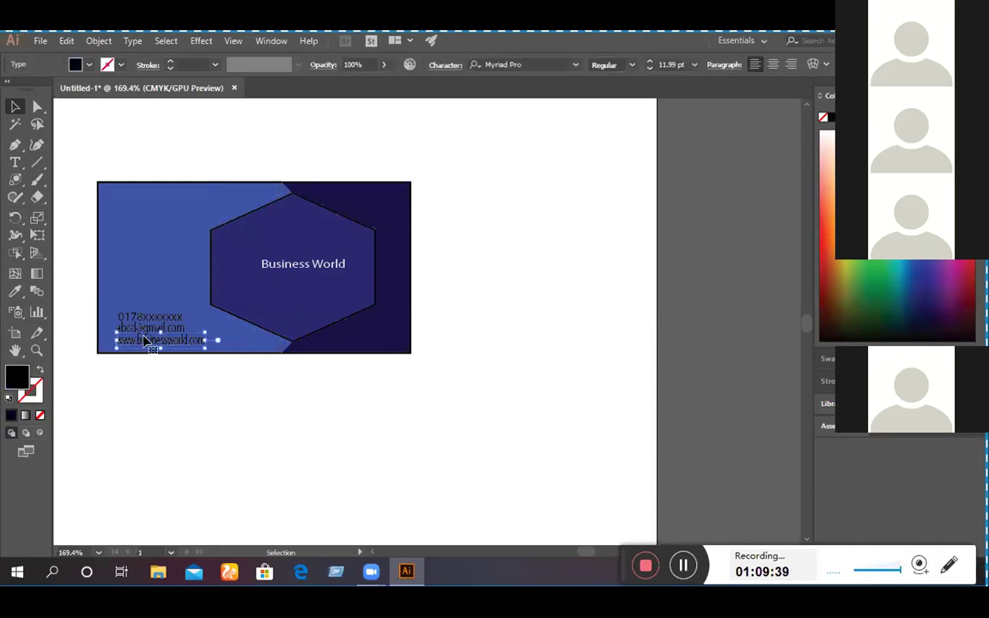
double_click(17, 377)
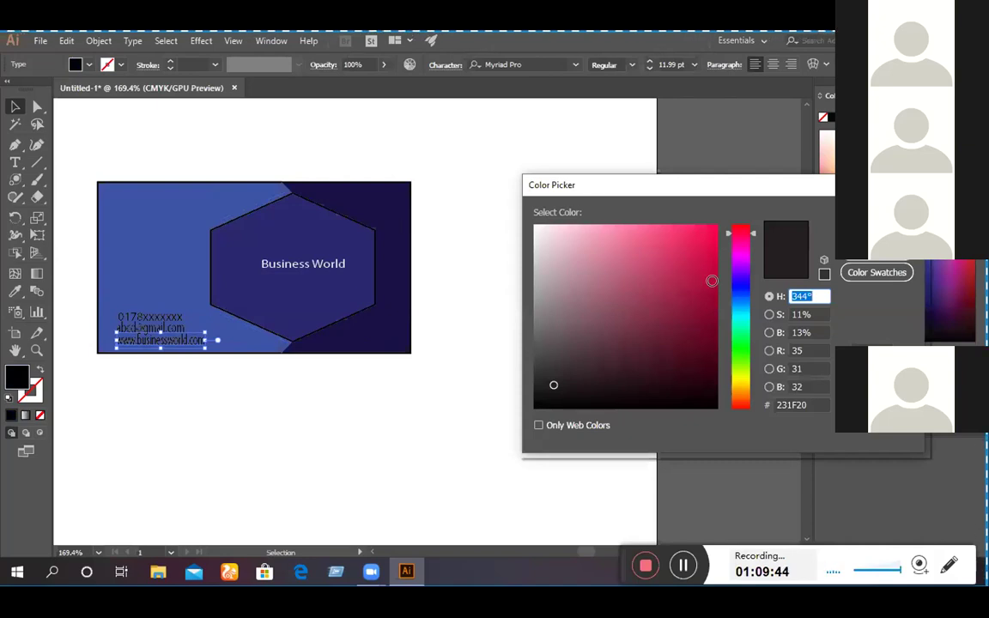
left_click(740, 292)
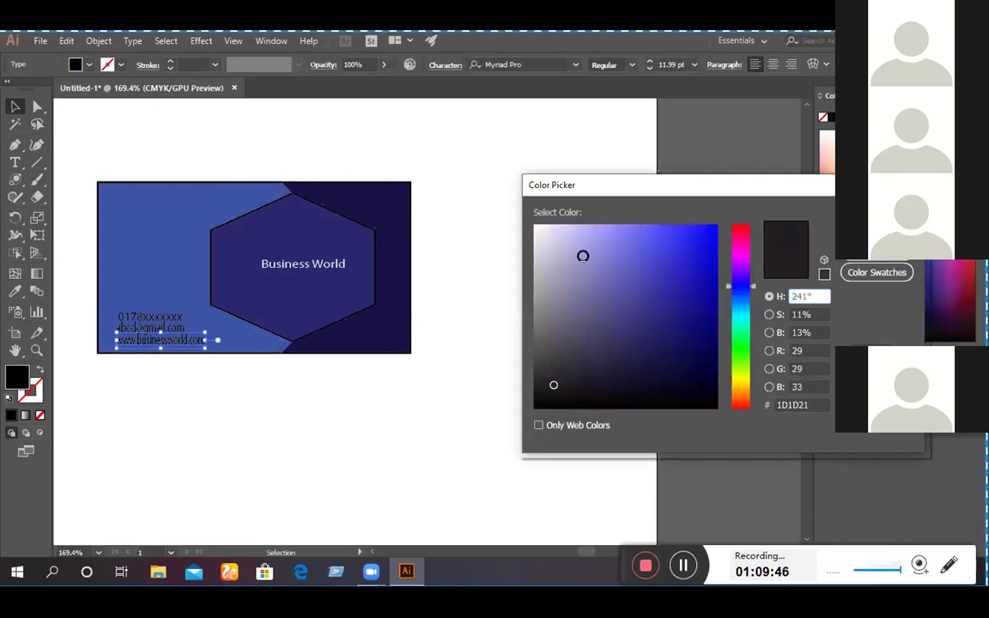
left_click(535, 227)
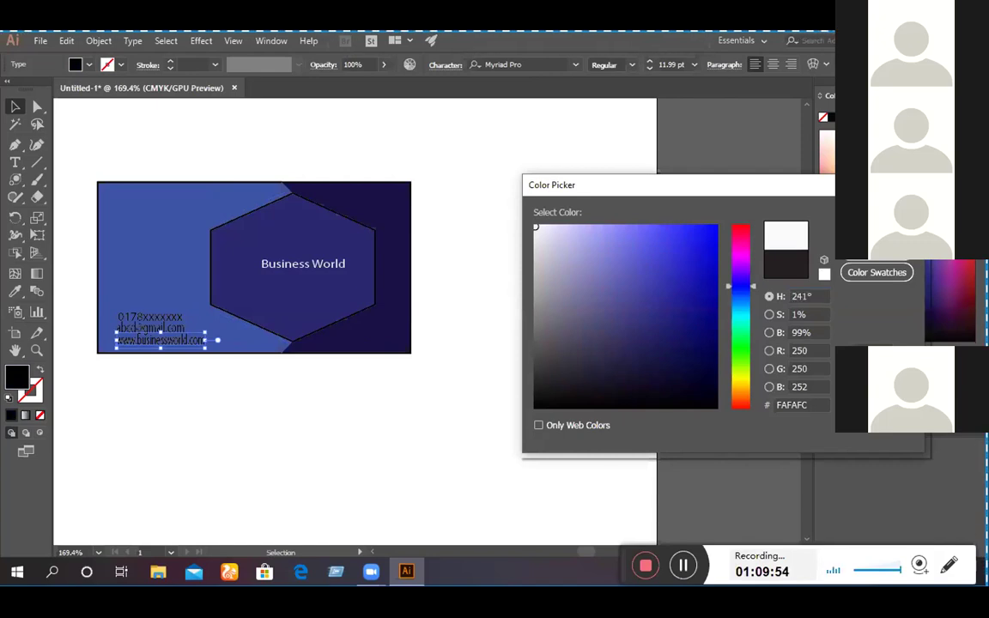
key("Return")
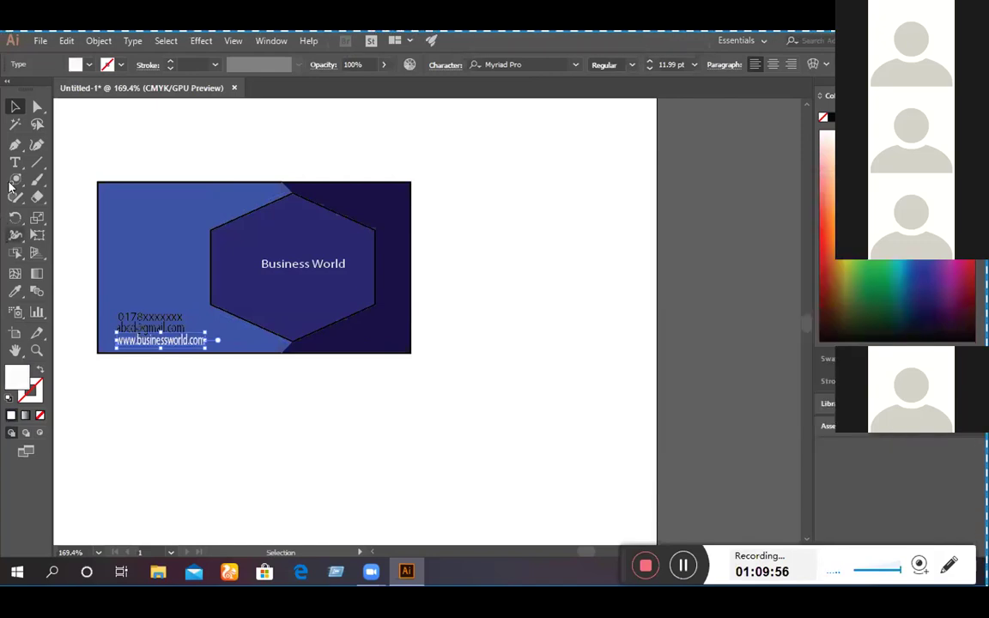
Change the fill of the e-mail line above the website to near-white F4F4F9
left_click(15, 109)
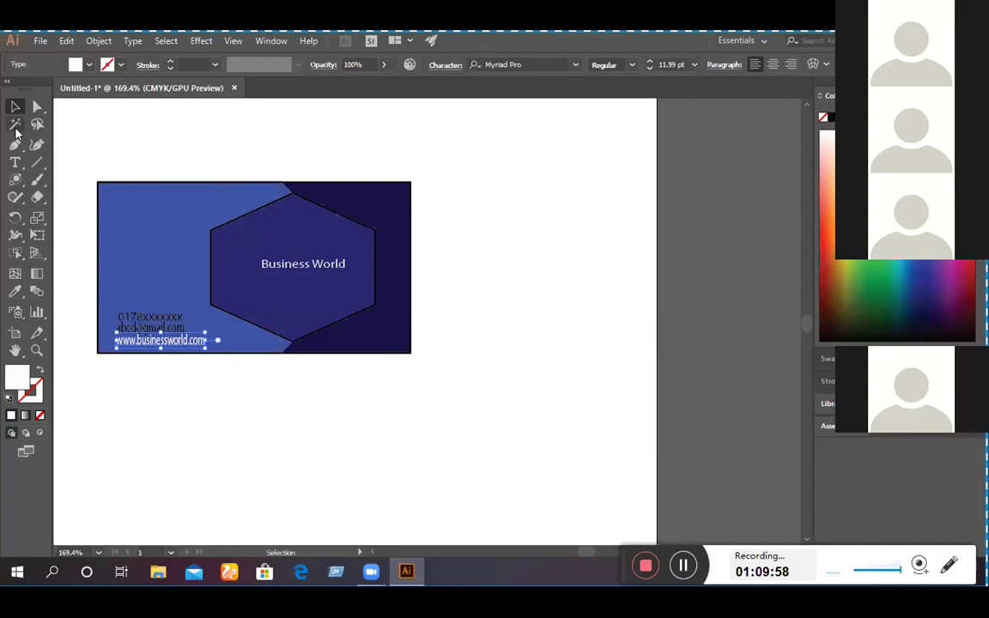
left_click(135, 309)
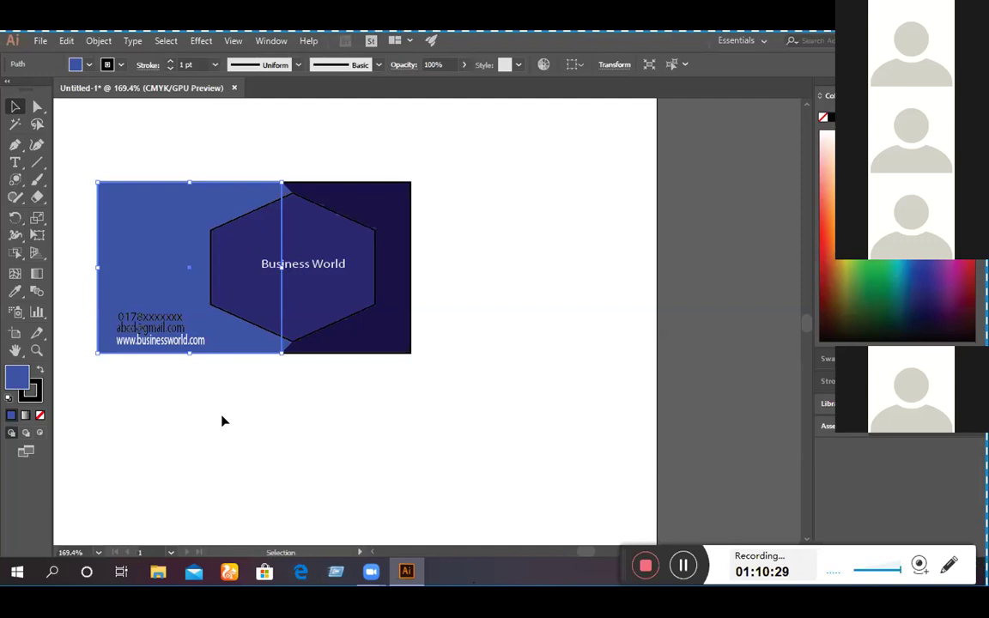
left_click(160, 329)
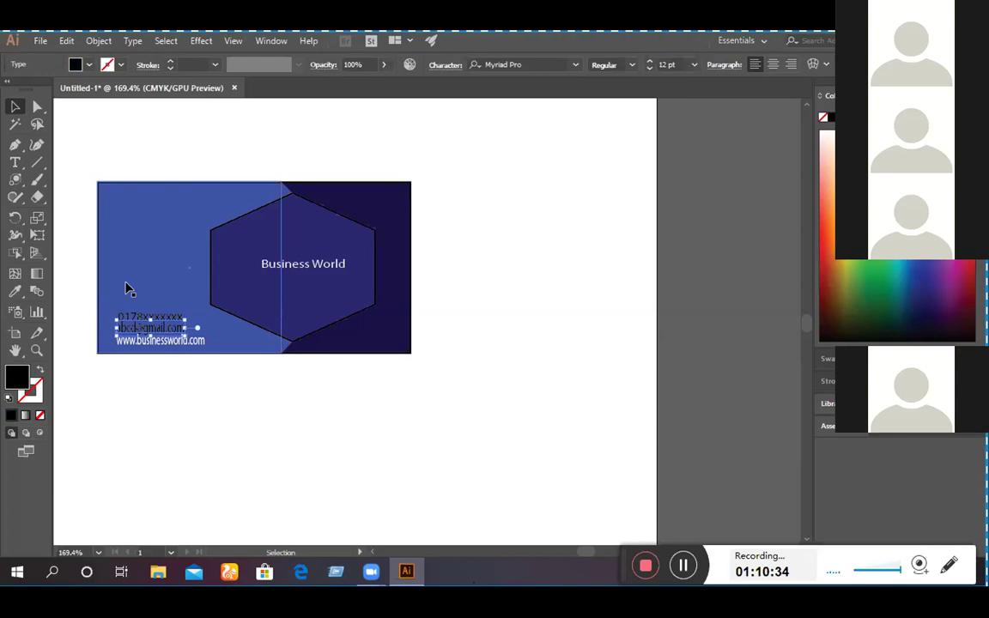
double_click(17, 378)
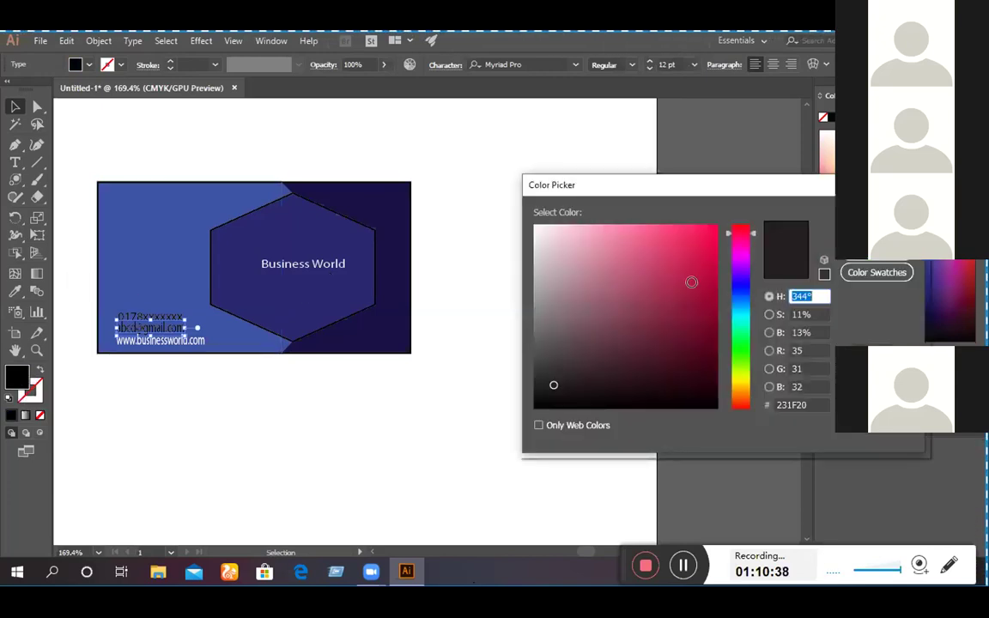
left_click(740, 285)
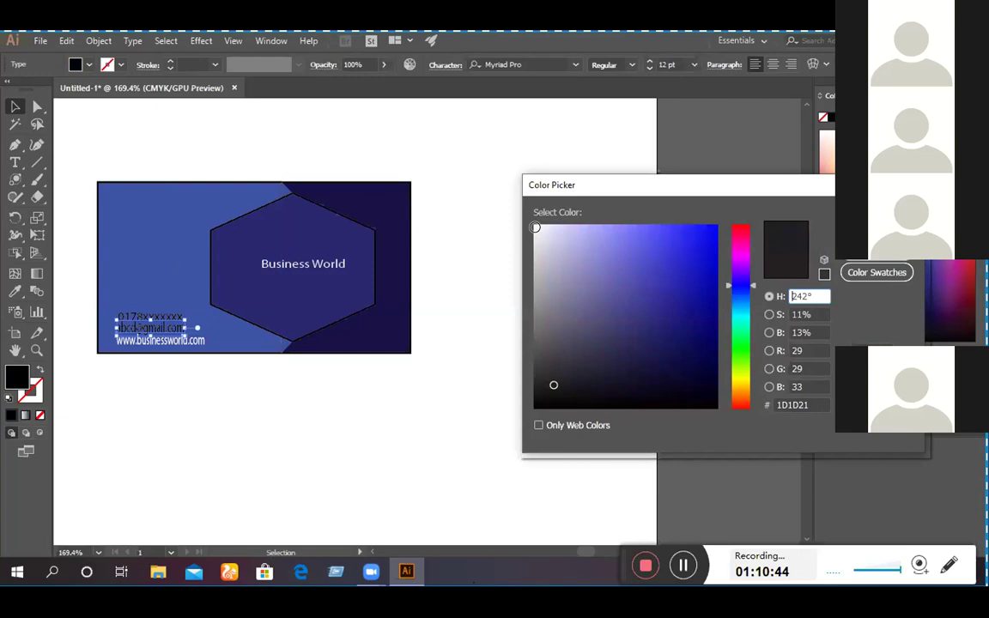
left_click(535, 227)
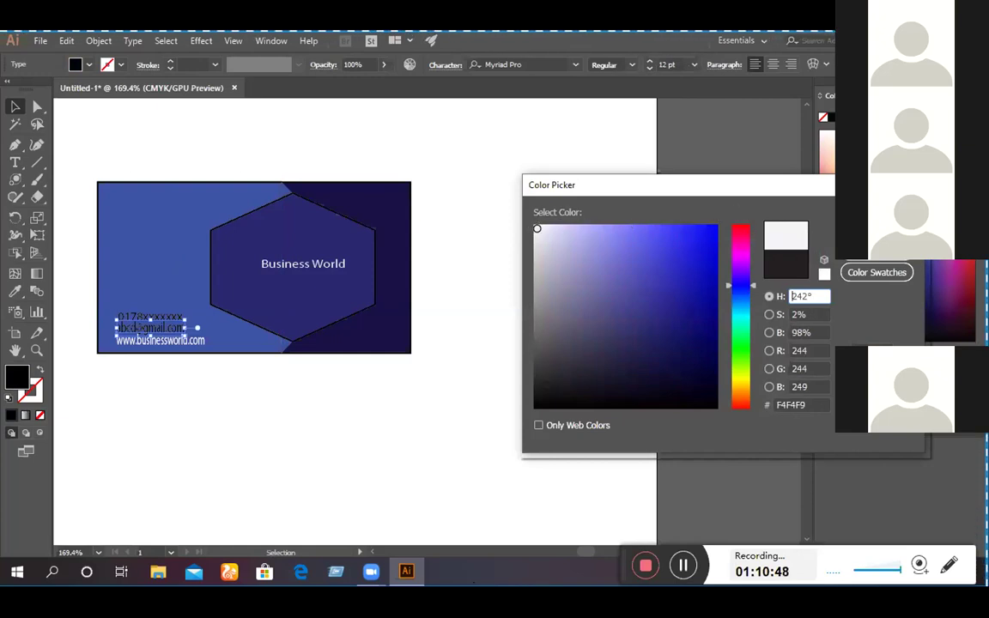
key("Return")
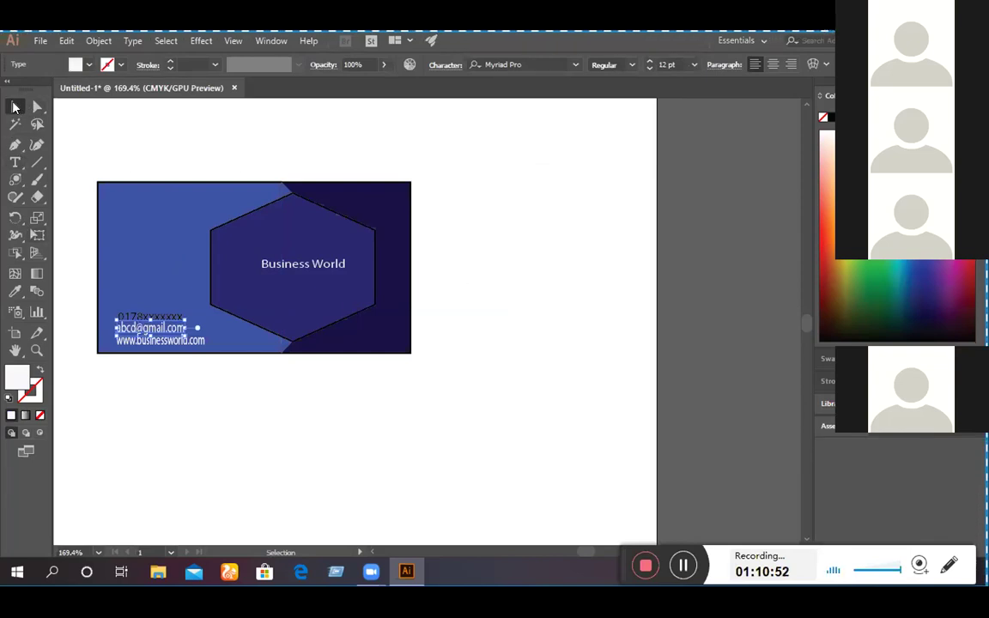
Change the fill of the phone number line on the Business World card to near-white F9F7F8
left_click(14, 107)
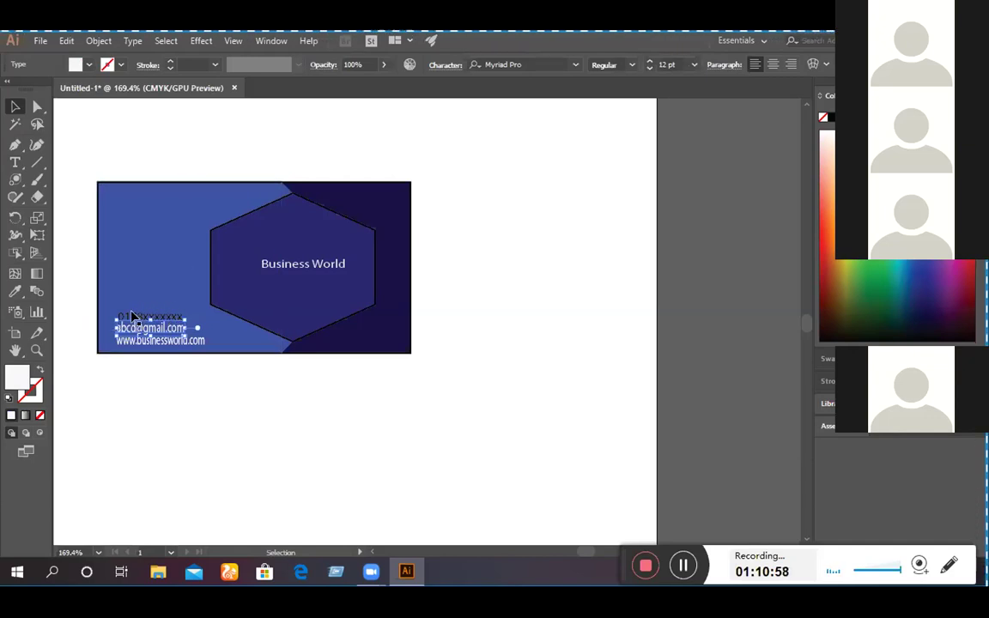
left_click(172, 398)
left_click(14, 106)
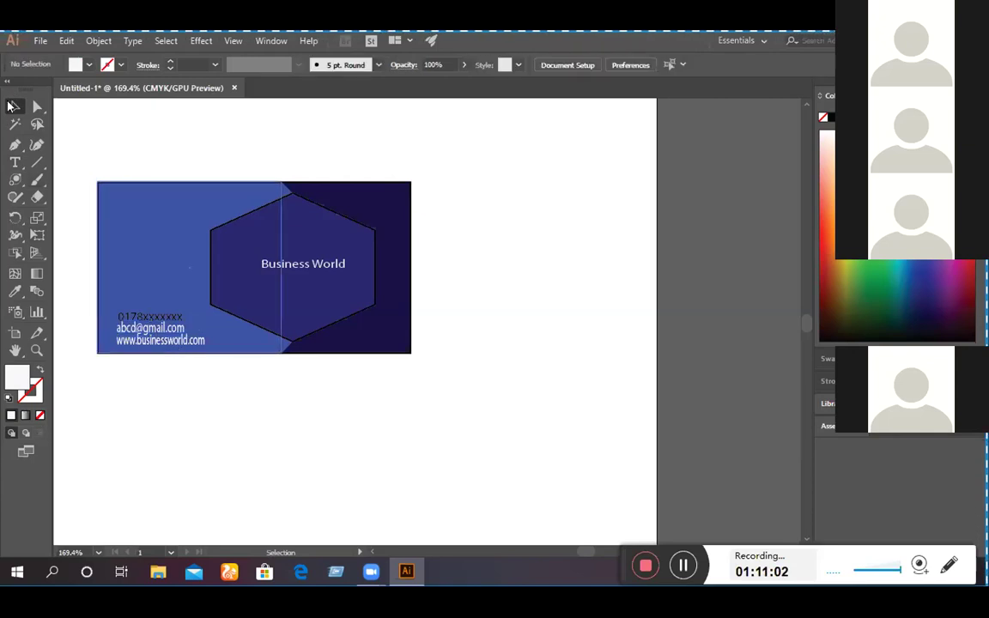
left_click(144, 308)
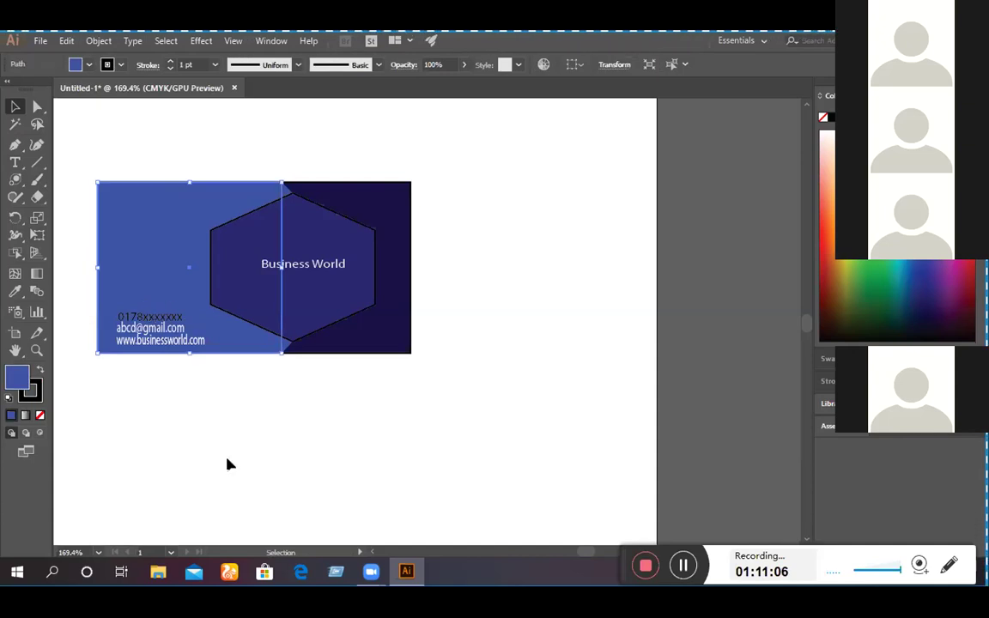
left_click(204, 430)
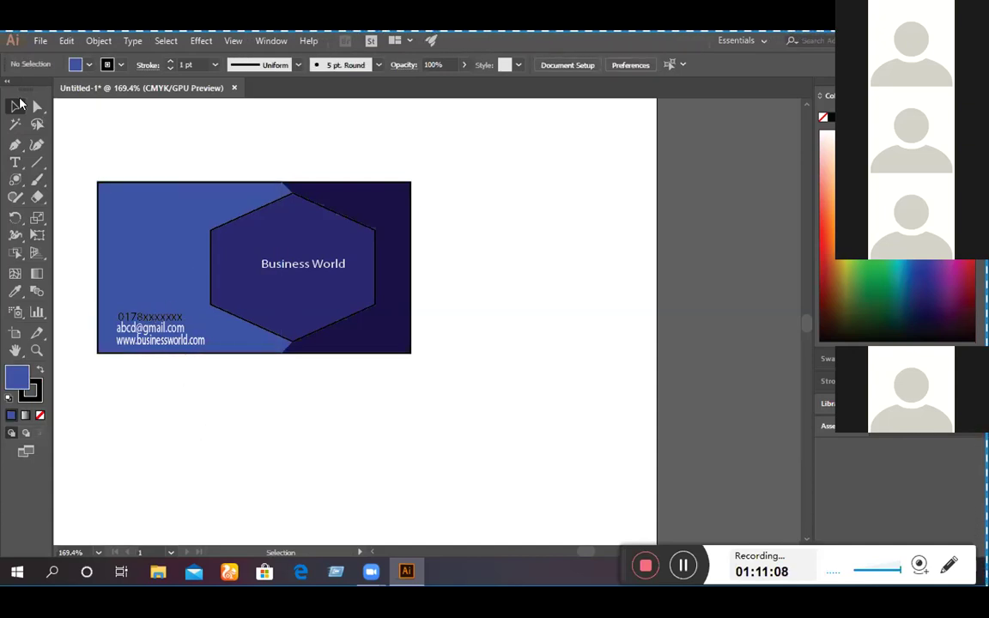
left_click(143, 317)
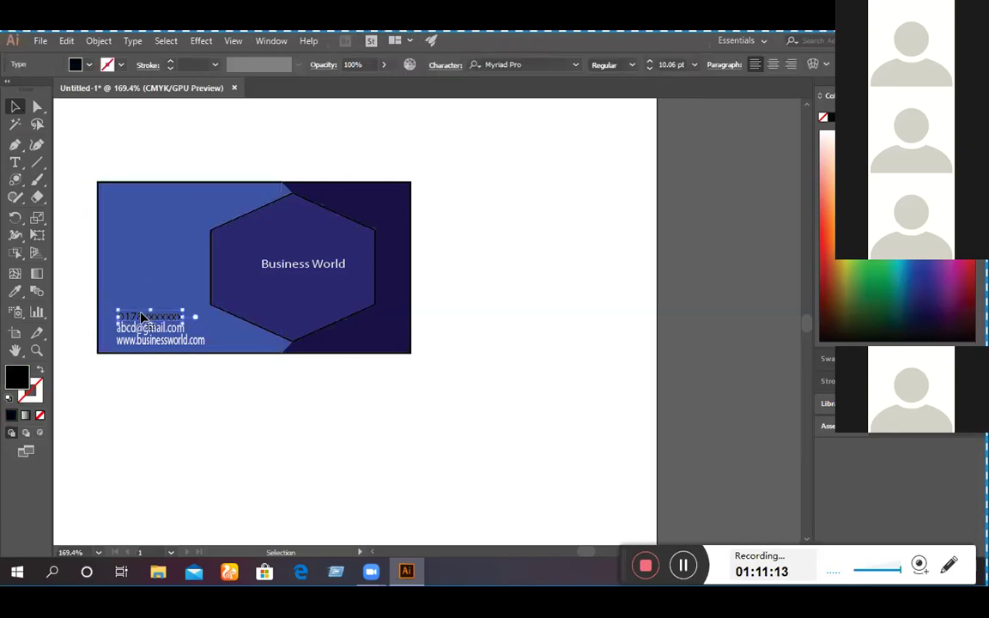
double_click(18, 375)
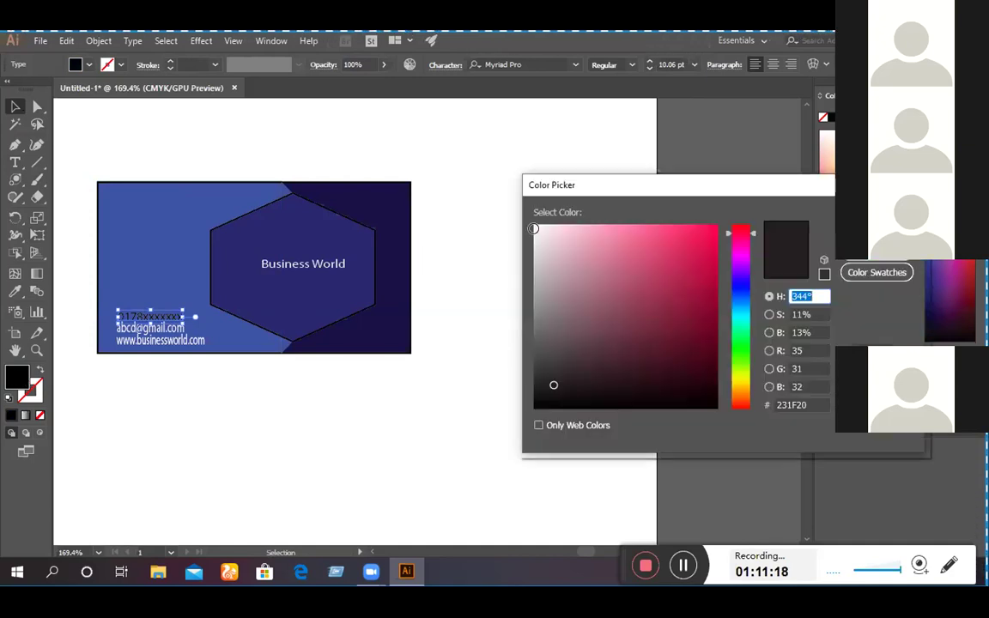
left_click(533, 228)
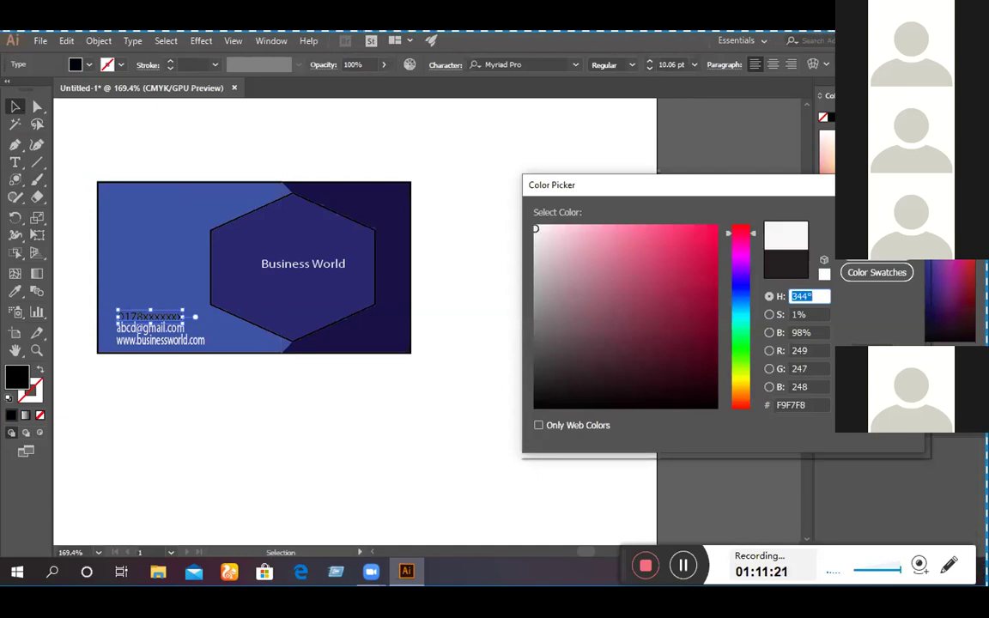
key("Return")
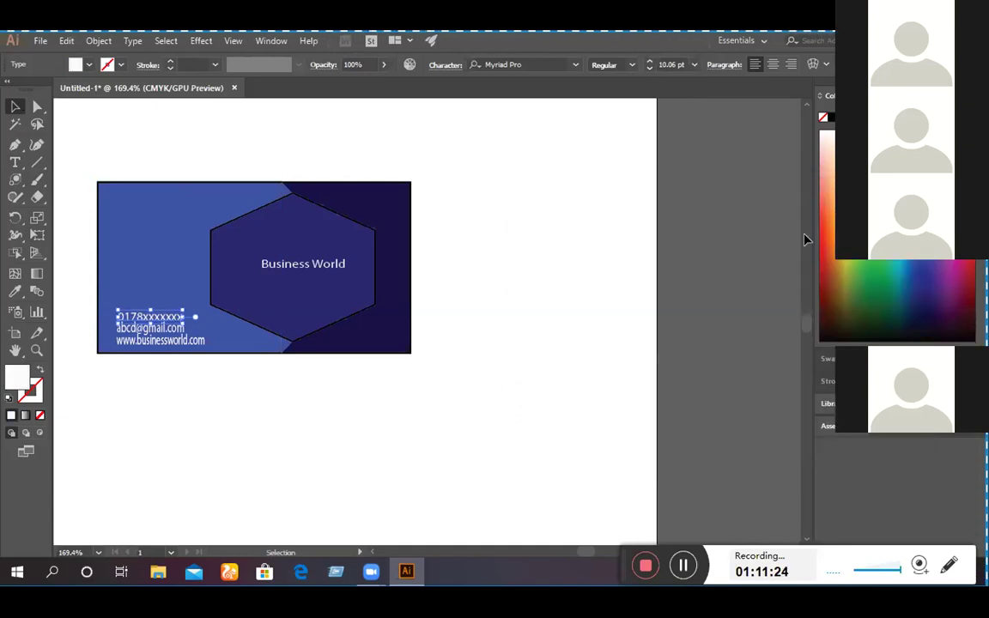
left_click(475, 293)
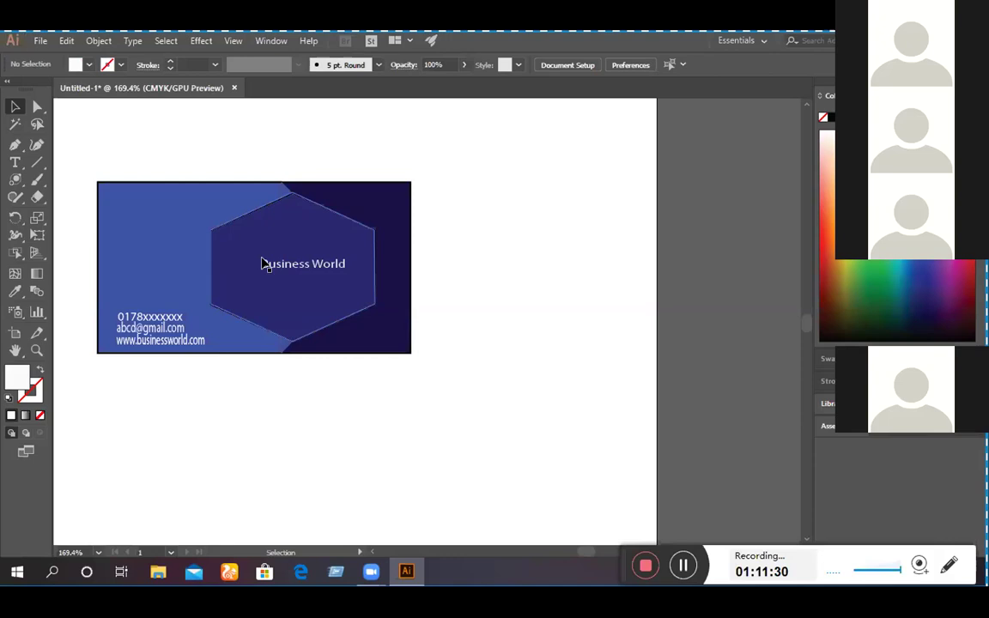
Stretch the "Business World" title wider and taller so it spans the hexagon, ending at about 41.82 pt
left_click(290, 266)
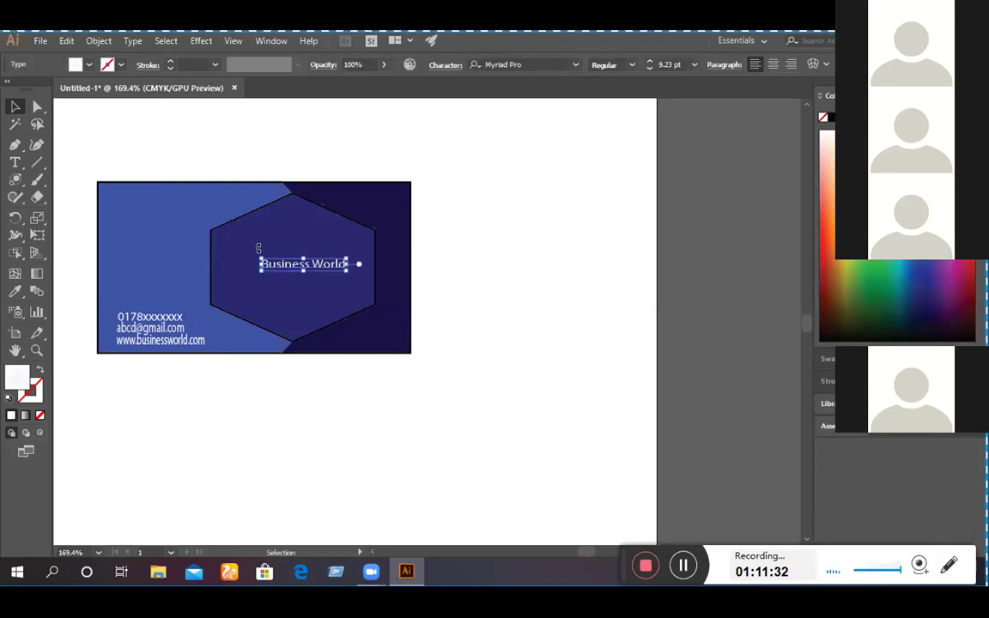
left_click_drag(255, 259, 224, 265)
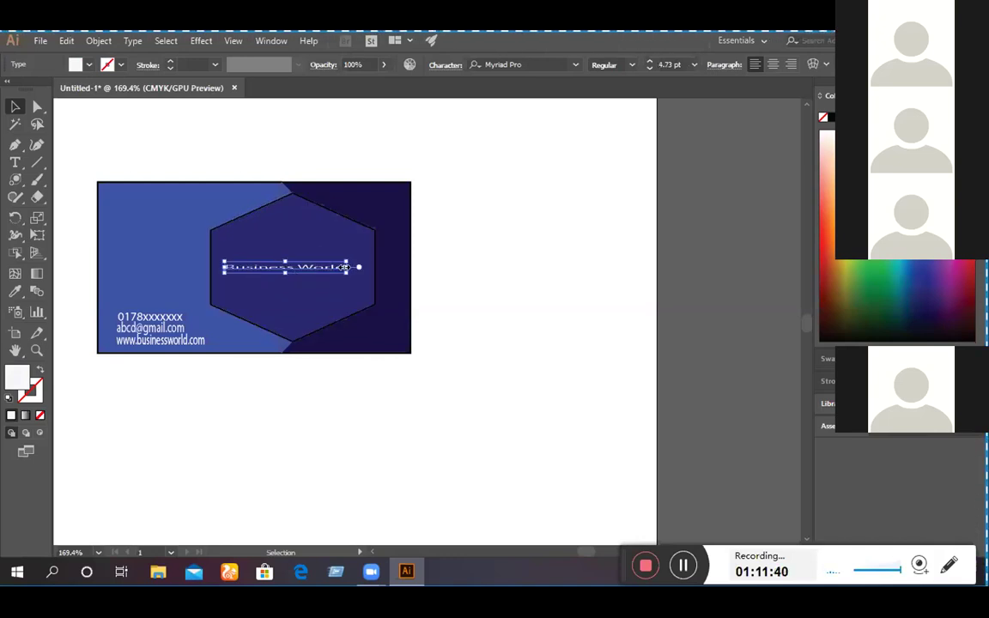
left_click_drag(346, 266, 359, 263)
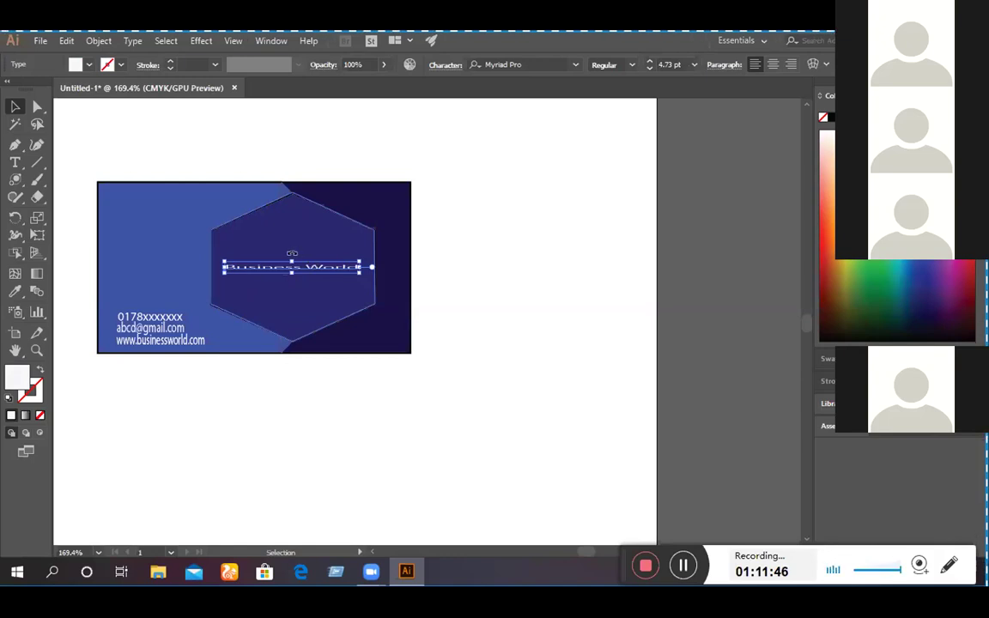
left_click_drag(292, 257, 290, 286)
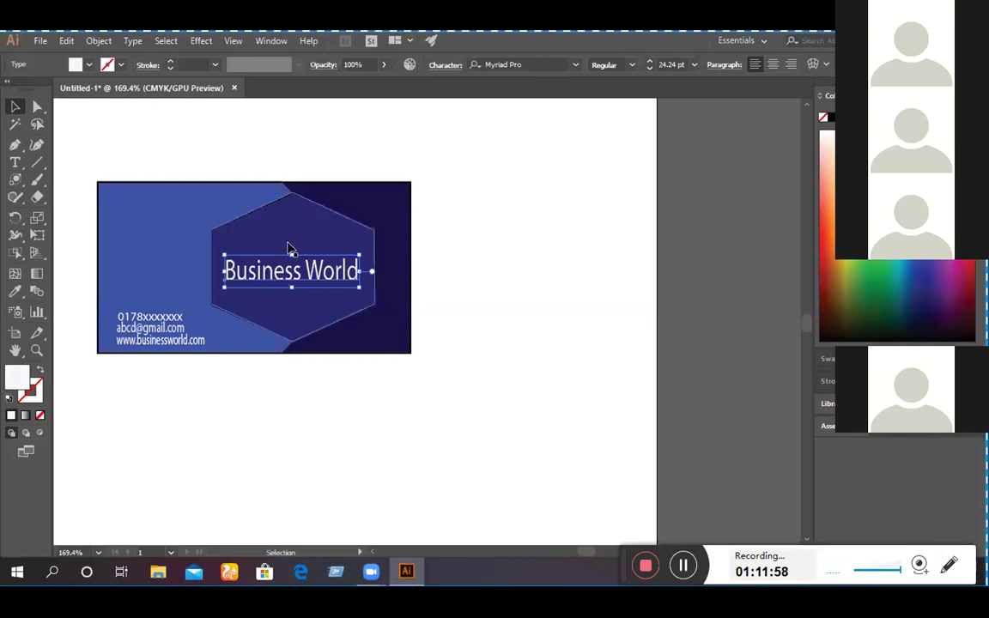
left_click_drag(292, 251, 291, 244)
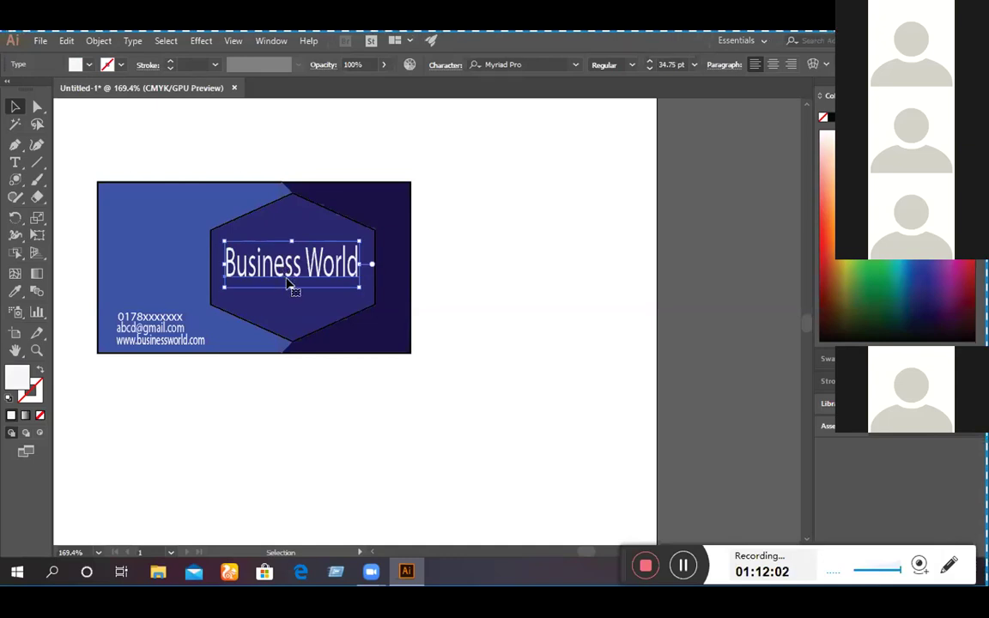
left_click_drag(292, 288, 292, 299)
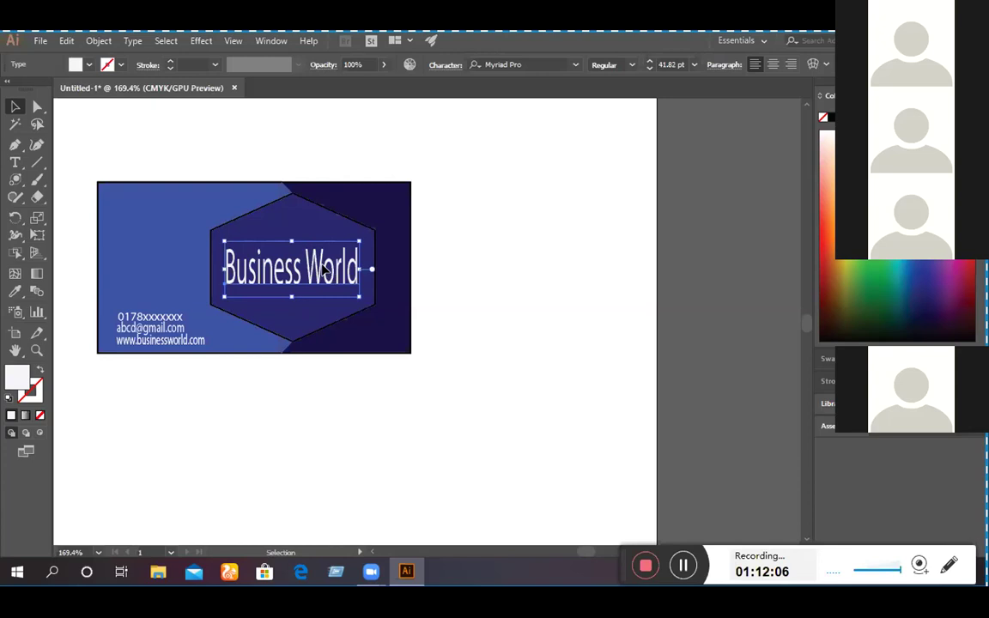
left_click(508, 243)
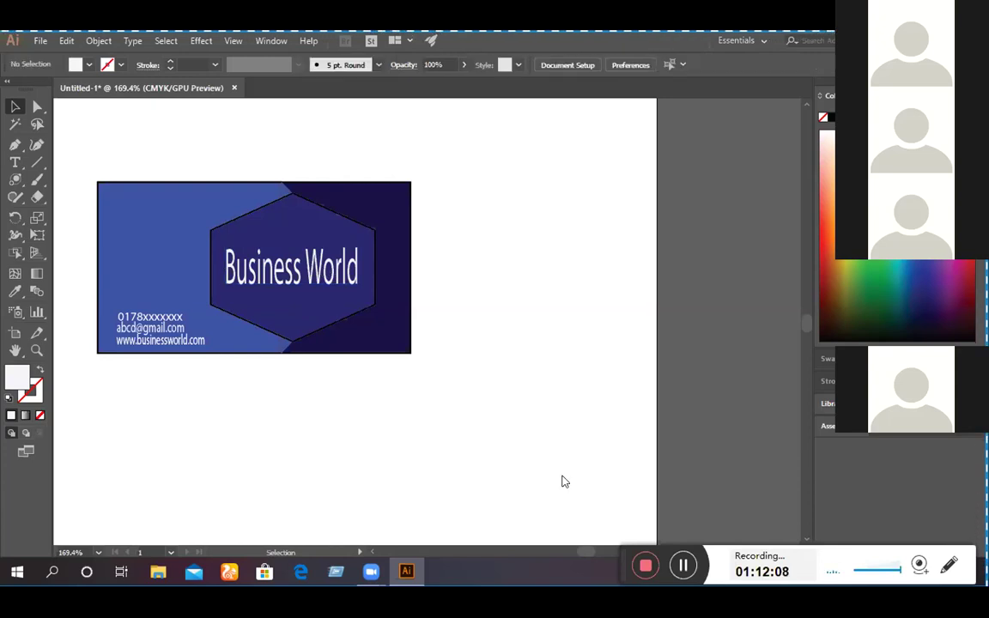
Bring both sides of the Real State business card into view together at 150% zoom
left_click(680, 565)
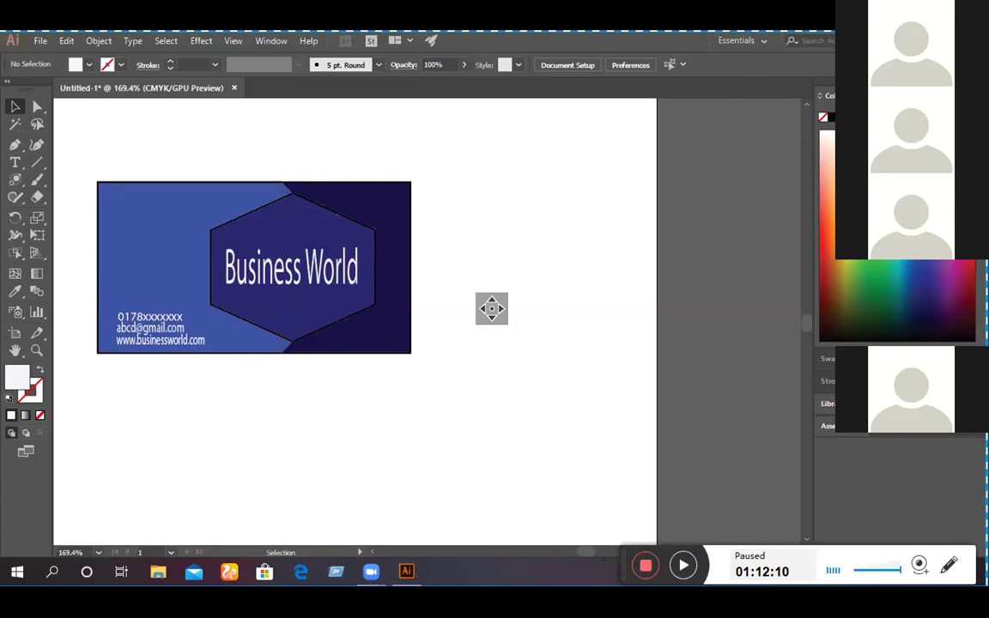
key("super+Down")
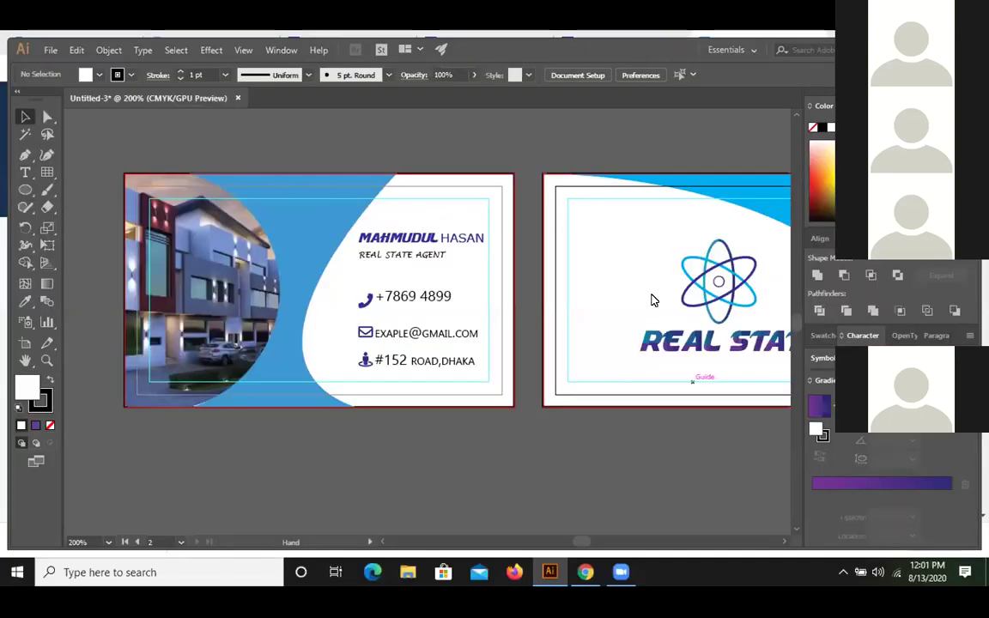
scroll(468, 292, "right", 5)
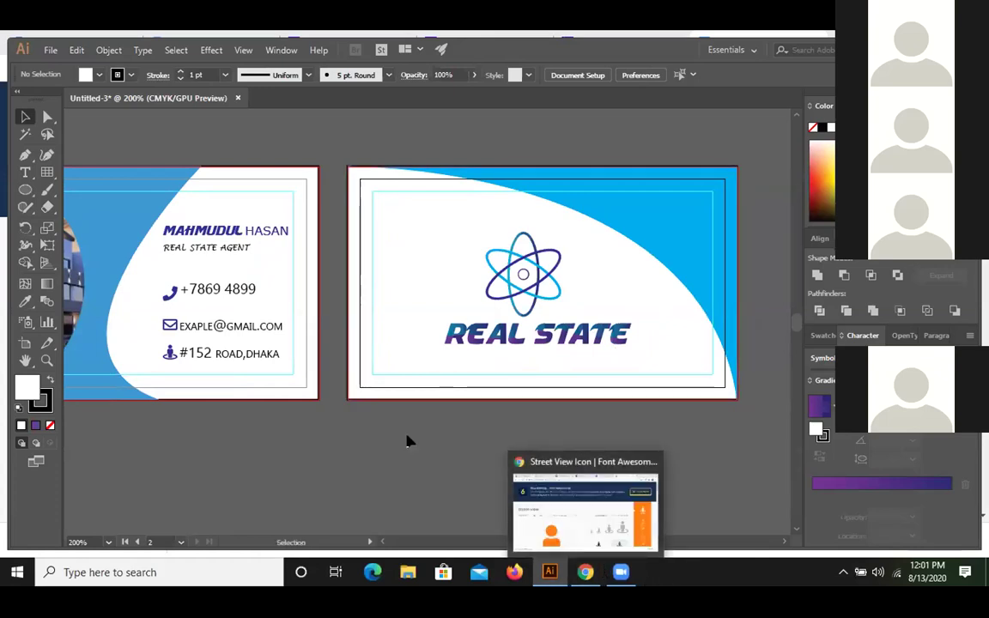
key("space")
left_click_drag(378, 425, 490, 419)
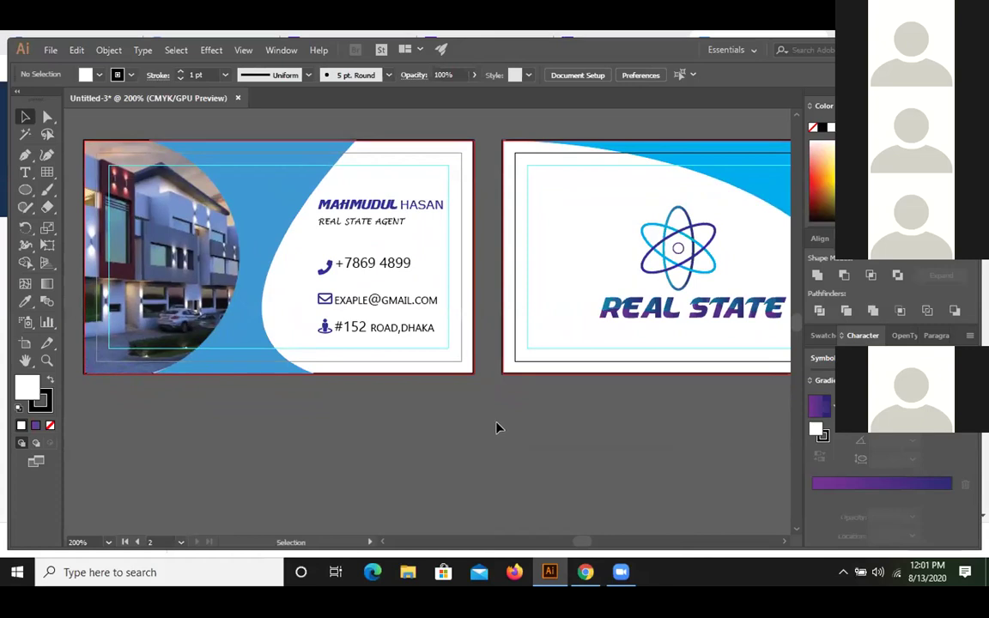
key("ctrl+minus")
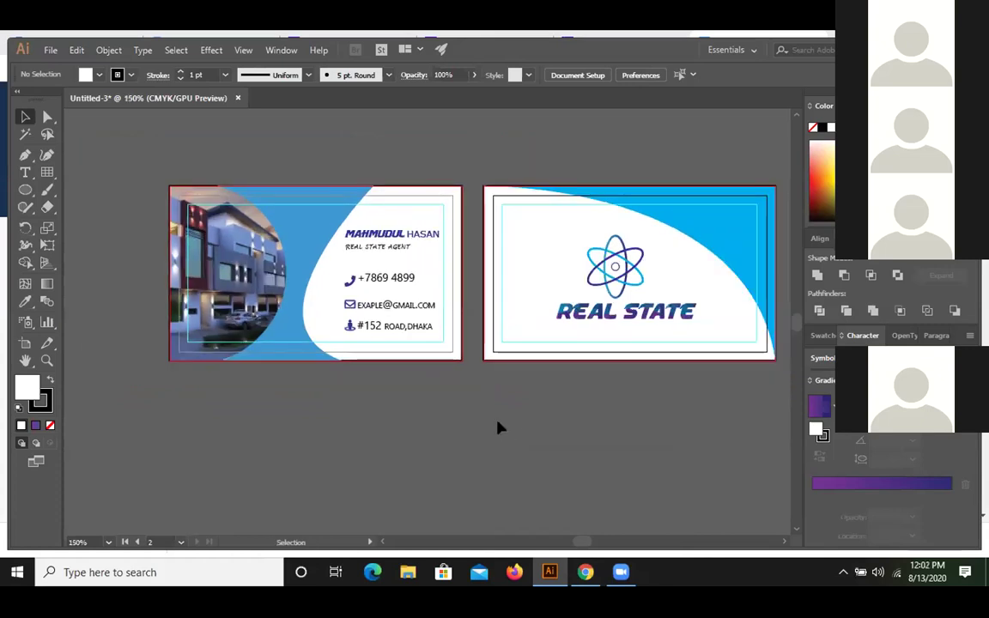
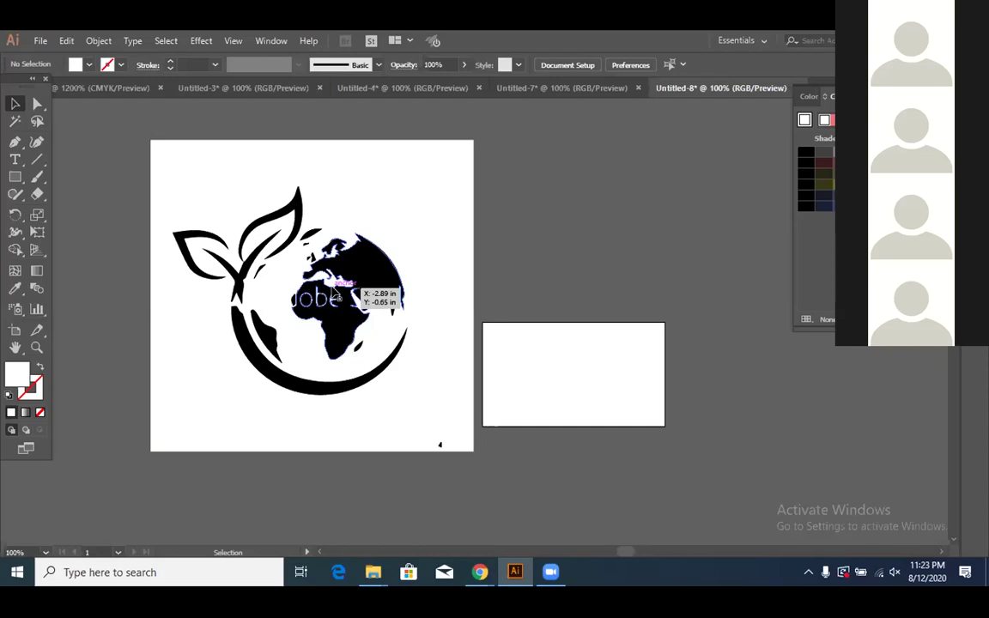
Ungroup the traced globe-and-leaf logo artwork
left_click_drag(335, 293, 336, 291)
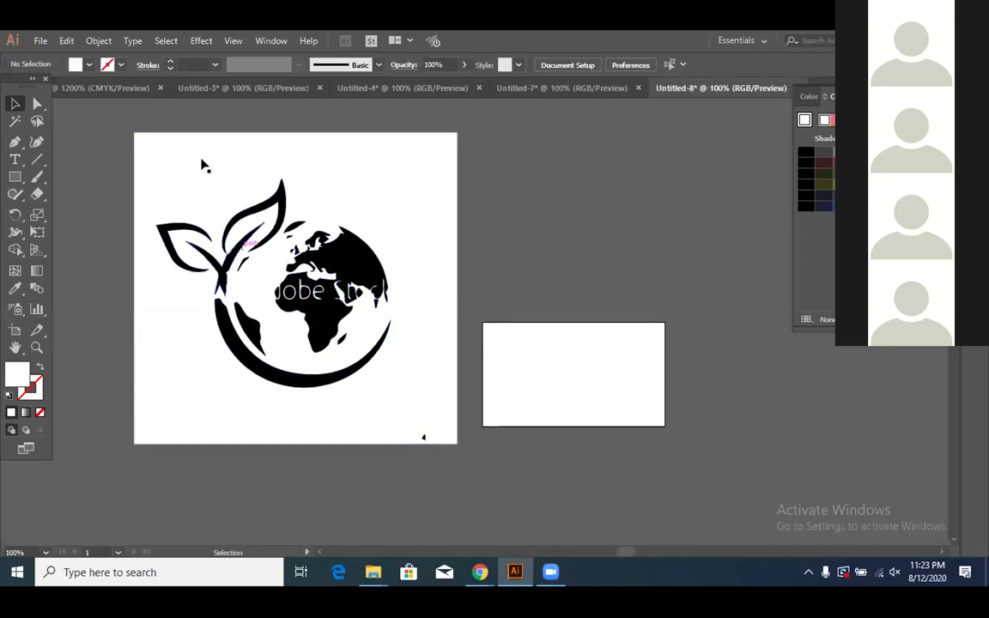
left_click_drag(134, 136, 283, 256)
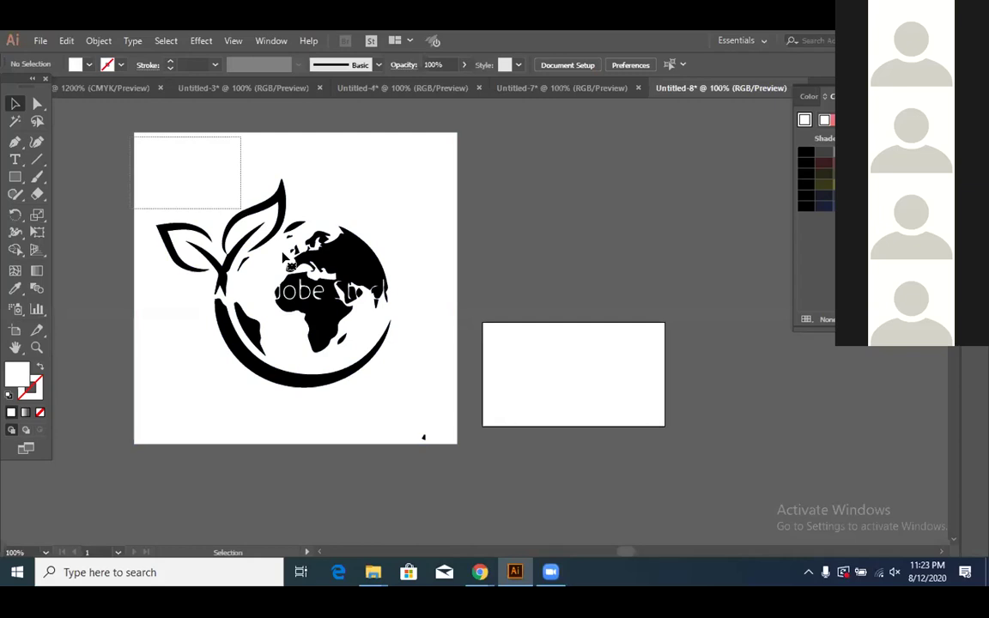
left_click_drag(283, 256, 279, 253)
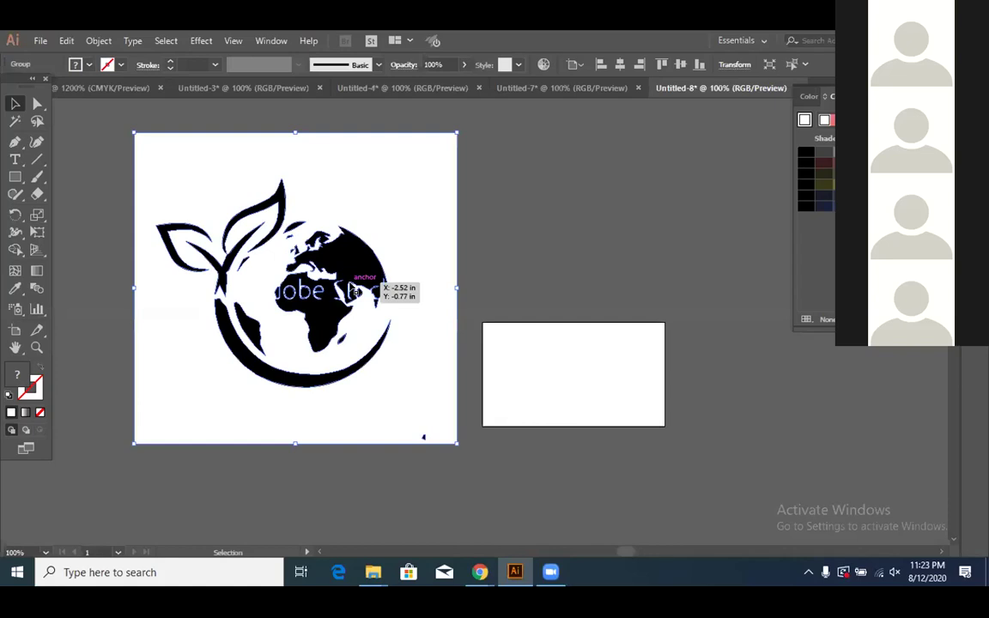
right_click(313, 258)
left_click(361, 347)
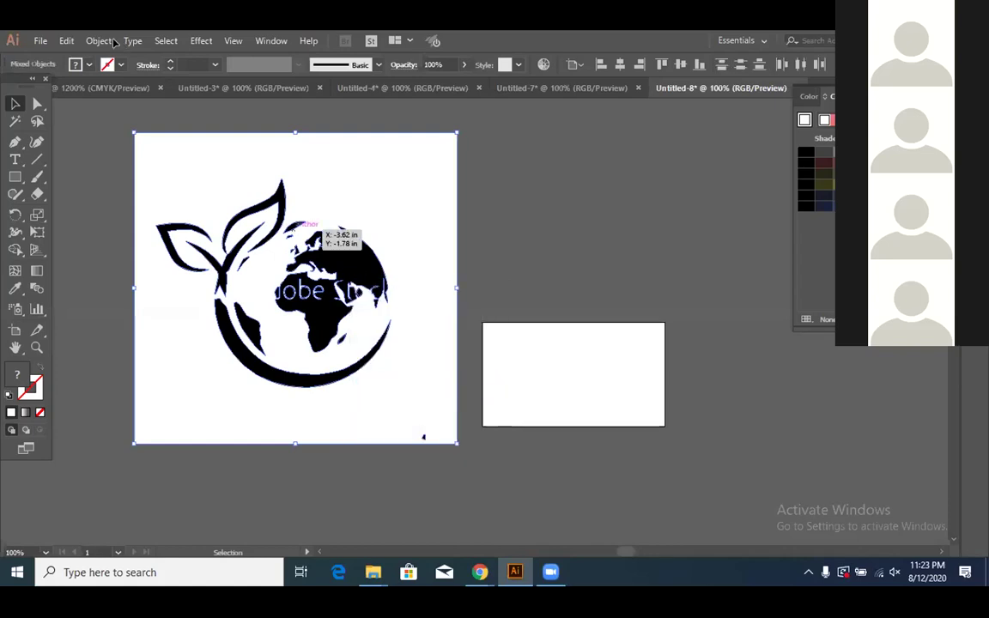
Move the logo's white background square away from the black leaf and globe shapes, over the blank card rectangle
left_click_drag(321, 267, 302, 272)
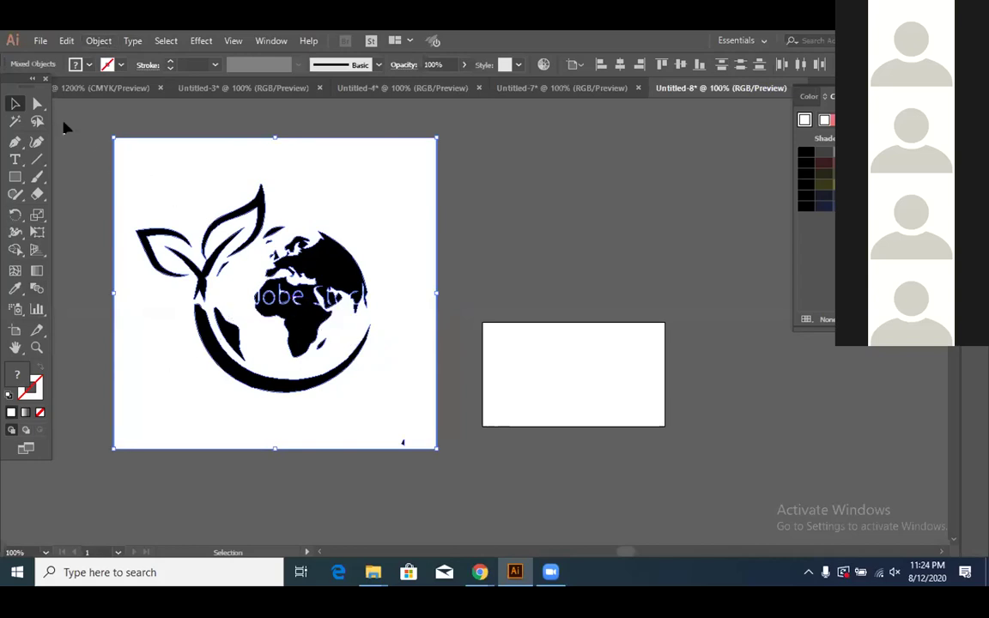
left_click(15, 103)
left_click_drag(280, 294, 592, 254)
left_click(604, 244)
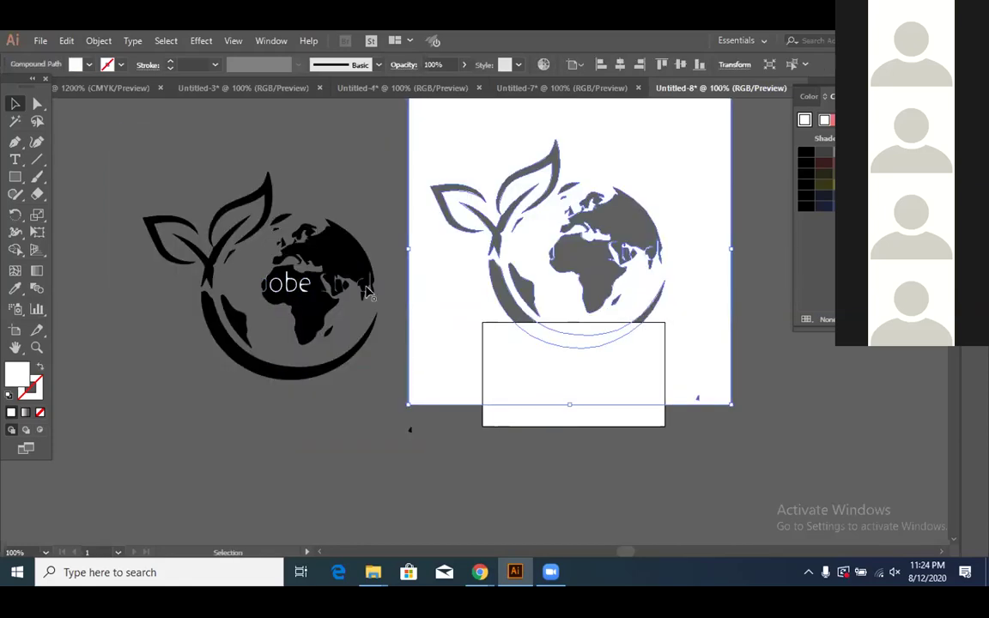
left_click_drag(310, 315, 316, 292)
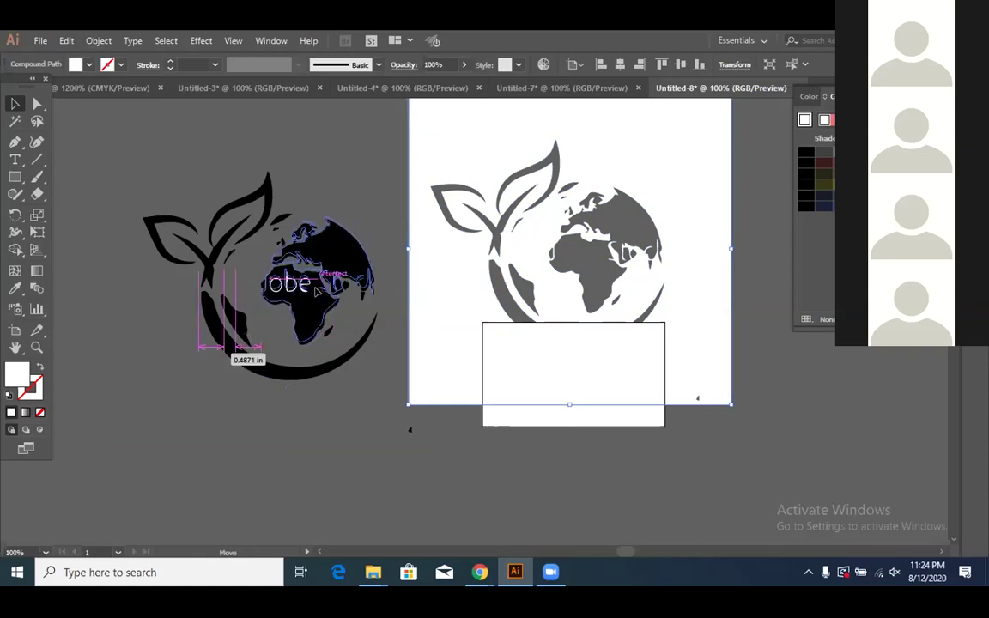
left_click_drag(315, 292, 346, 293)
left_click(386, 331)
Group the black leaf, arc and globe shapes into one object and select the group
left_click_drag(341, 438, 190, 212)
right_click(343, 273)
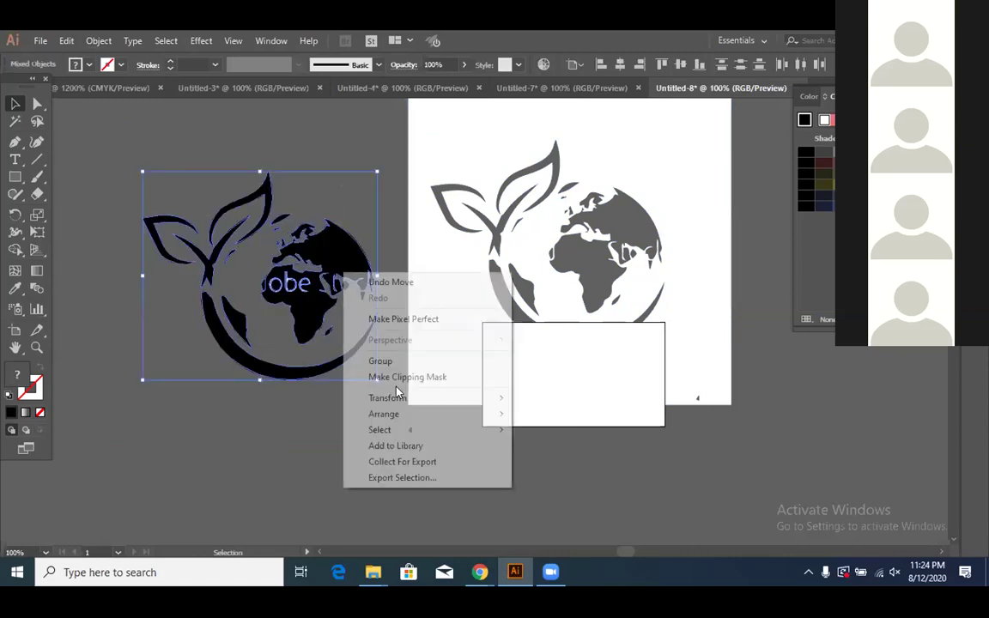
left_click(380, 360)
left_click(302, 360)
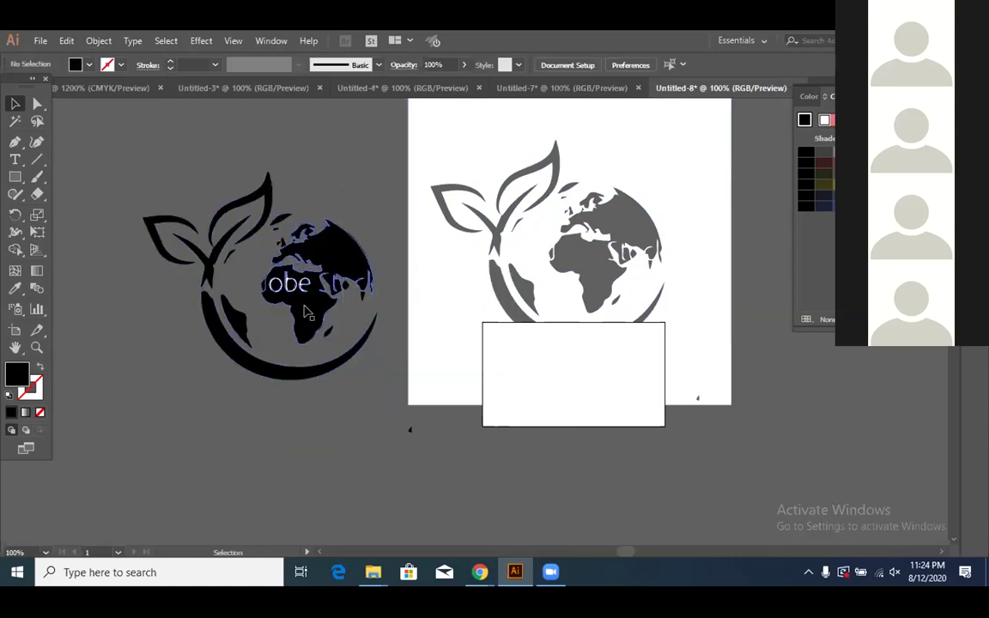
left_click(302, 312)
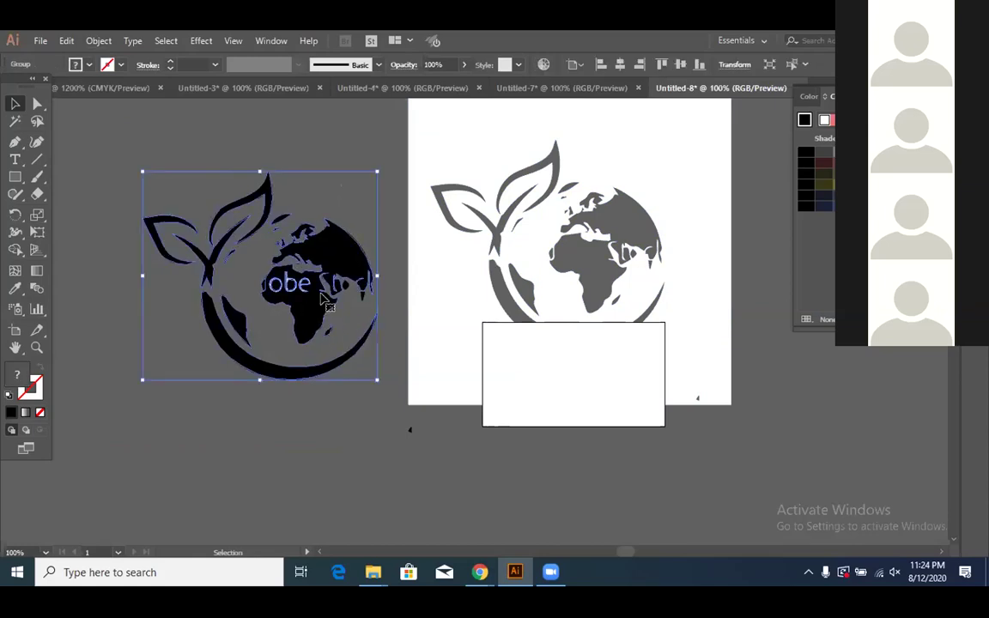
left_click_drag(302, 312, 336, 260)
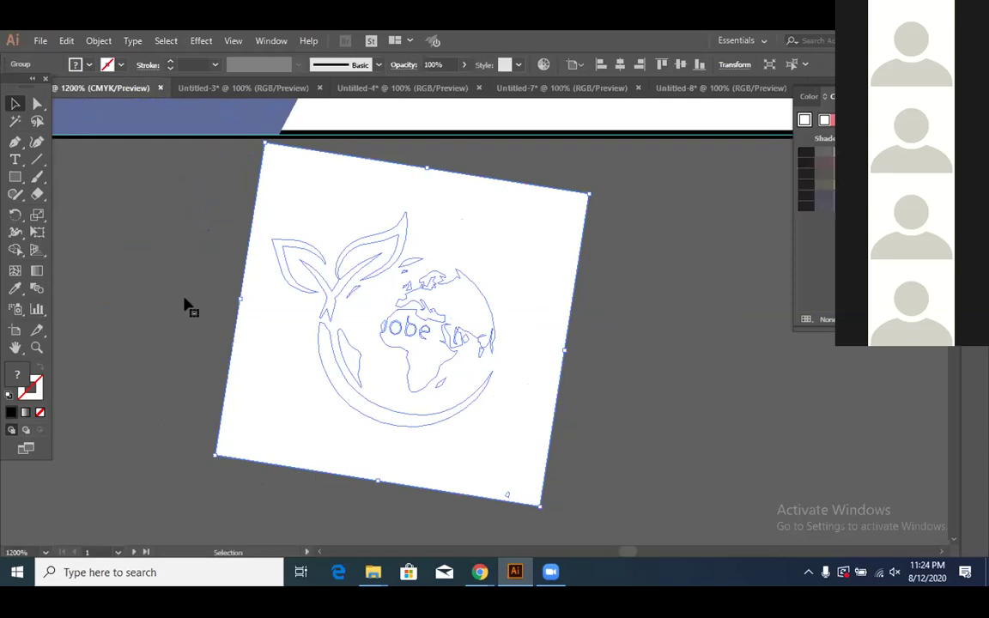
Remove the tilted white globe-and-leaf artwork from below the card in the CMYK document at 1200% zoom
scroll(188, 305, "up", 1)
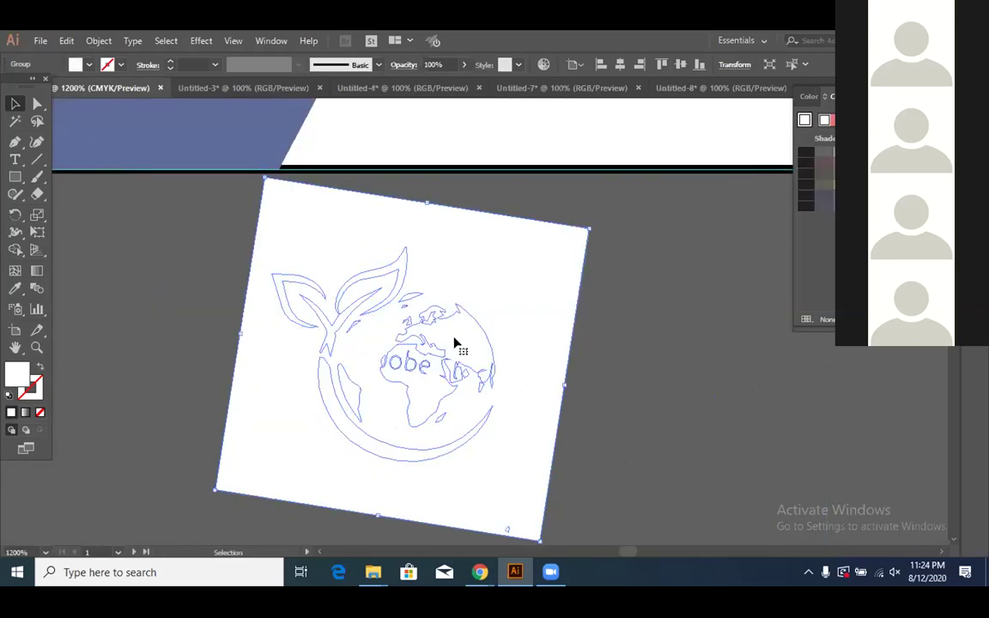
key("ctrl+z")
scroll(393, 318, "up", 5)
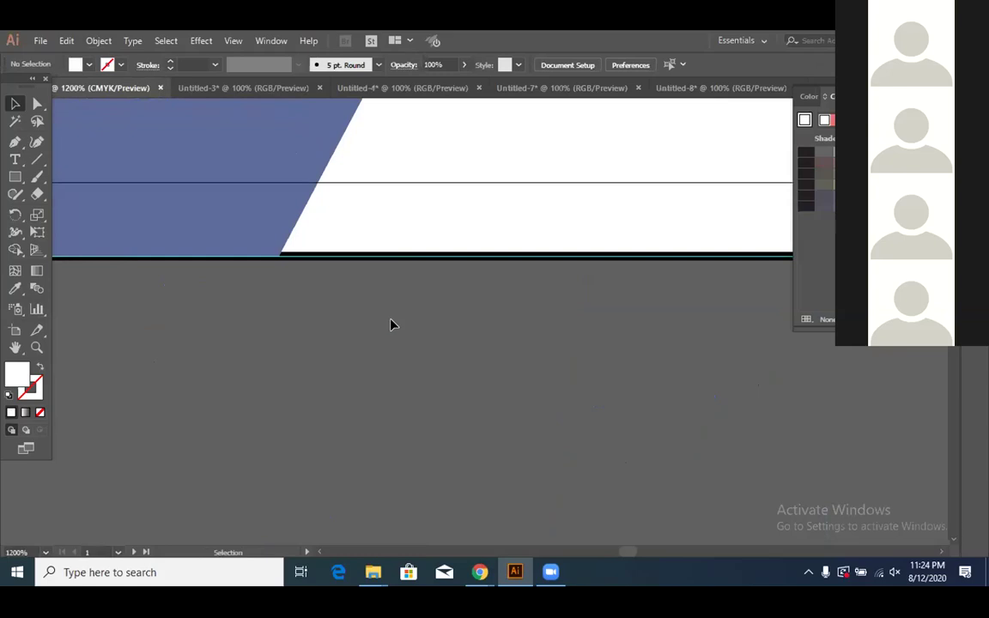
Scale down the black globe-and-leaf logo group and place it on the DJ Action Company card's blue wave
scroll(393, 324, "up", 2)
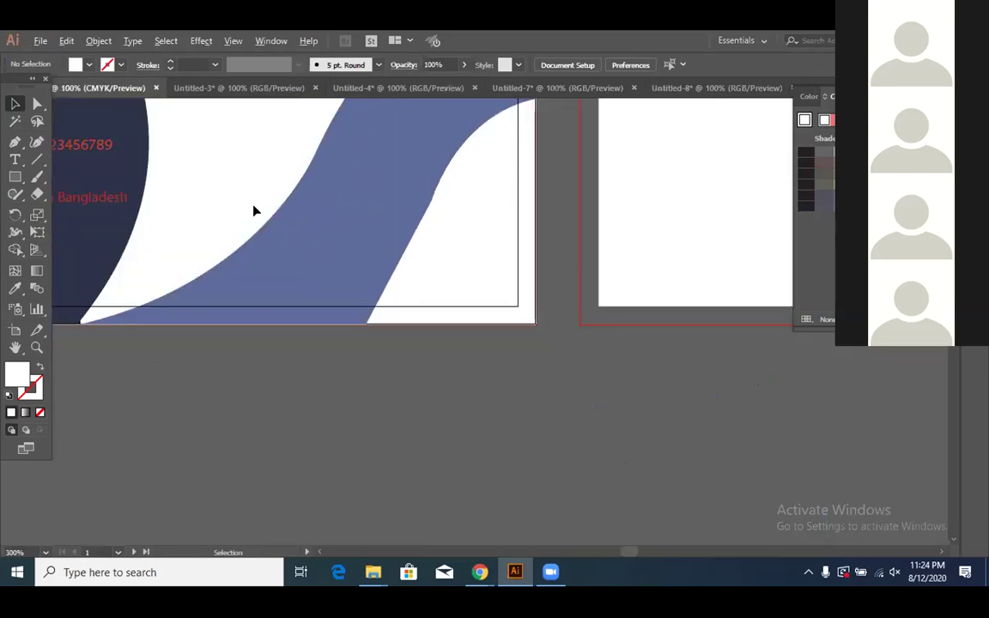
key("ctrl+minus")
scroll(265, 270, "up", 2)
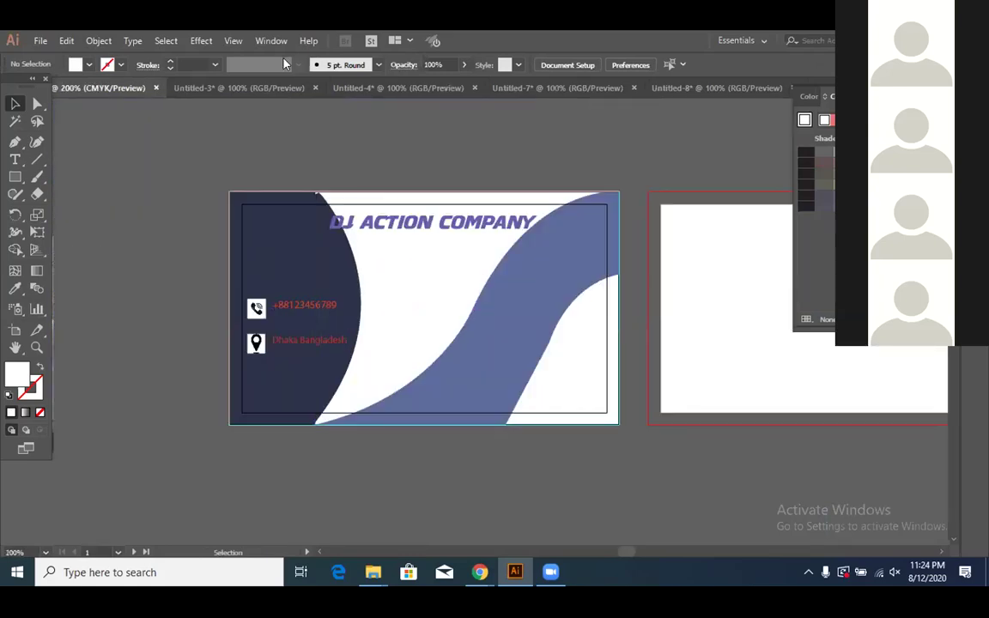
left_click(670, 85)
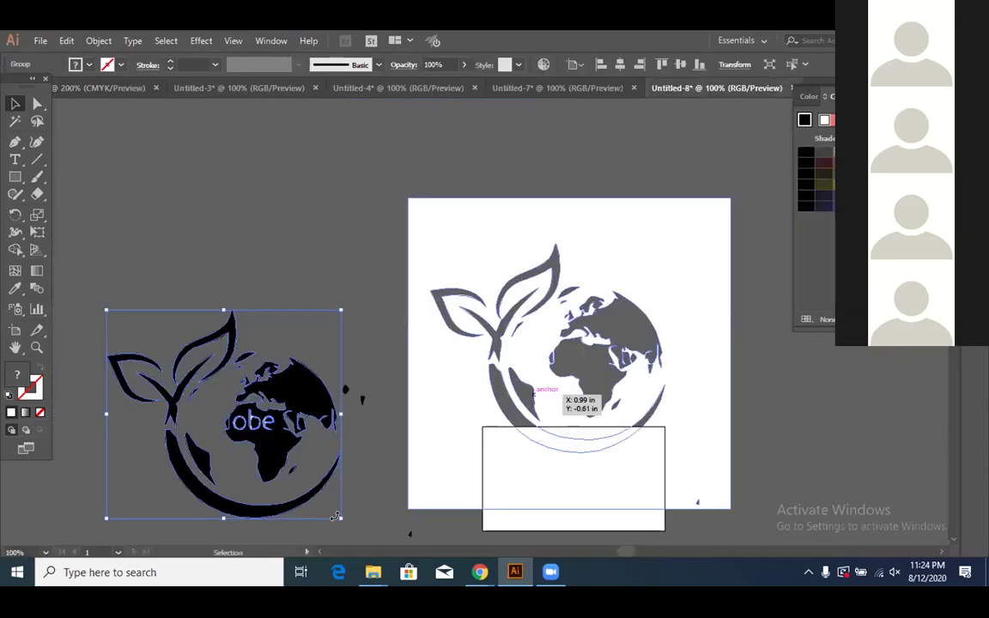
left_click_drag(337, 516, 503, 386)
left_click_drag(503, 315, 523, 320)
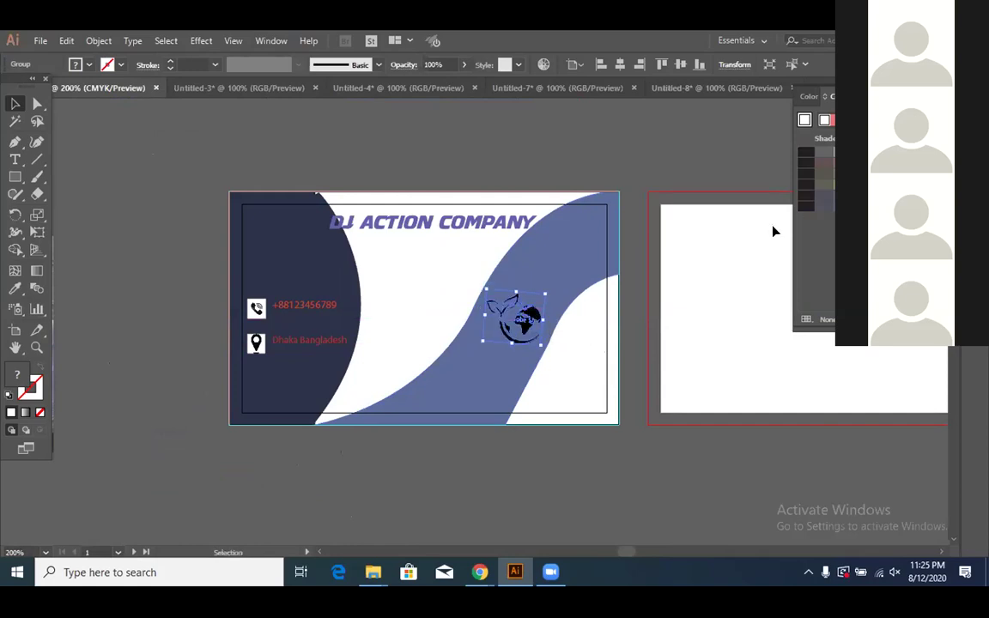
Recolor the globe-and-leaf logo on the card's blue wave dark red
left_click(631, 203)
left_click_drag(519, 320, 526, 327)
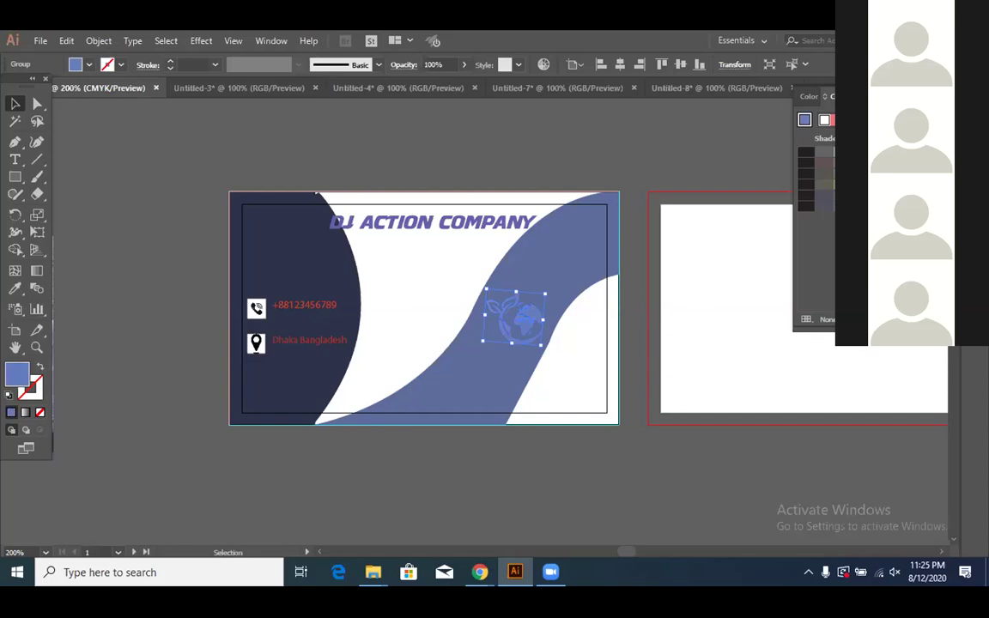
left_click(804, 120)
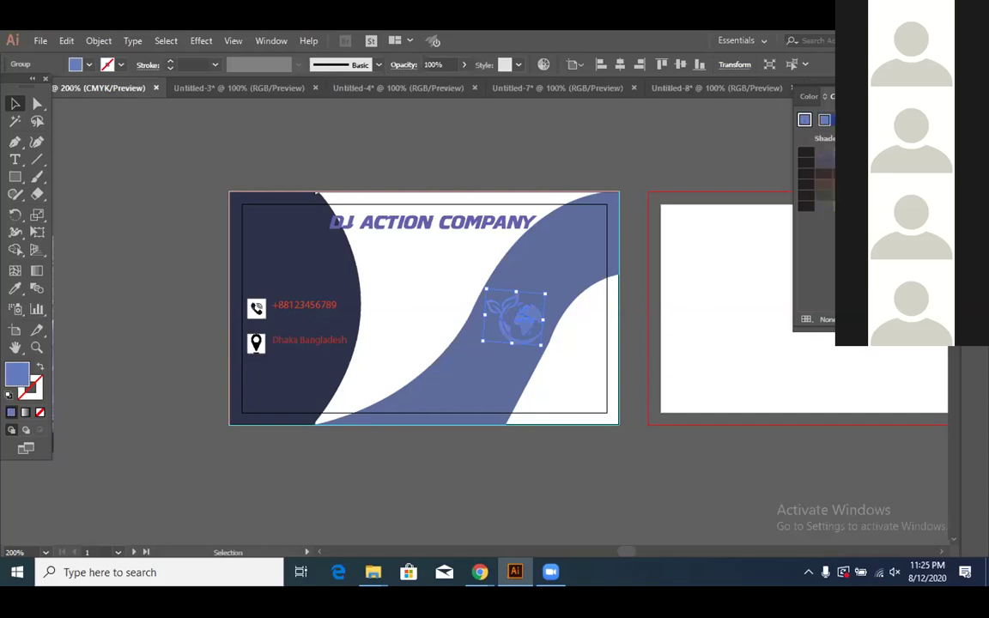
left_click(738, 163)
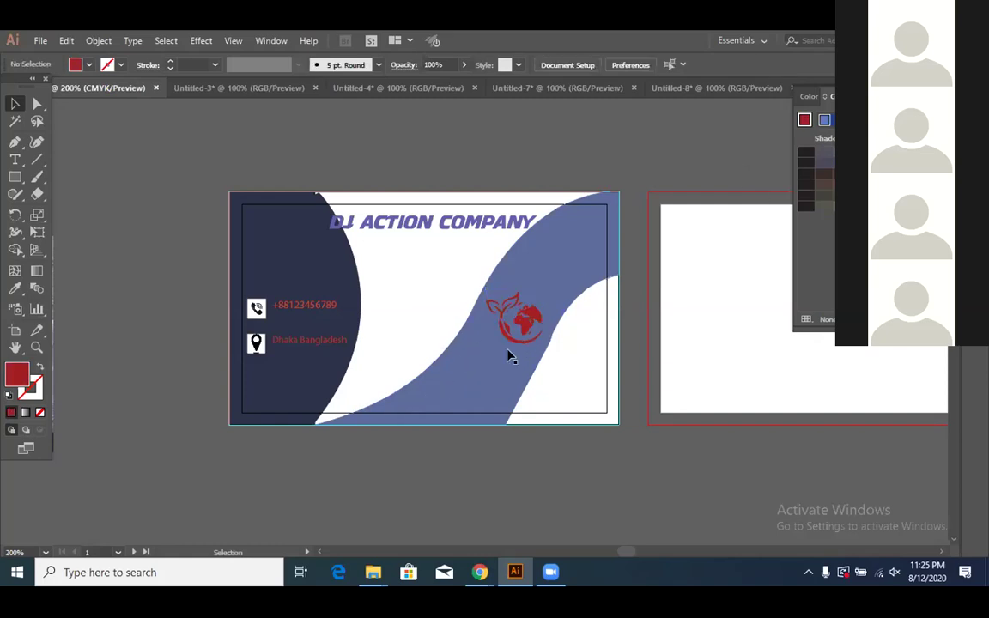
left_click(13, 158)
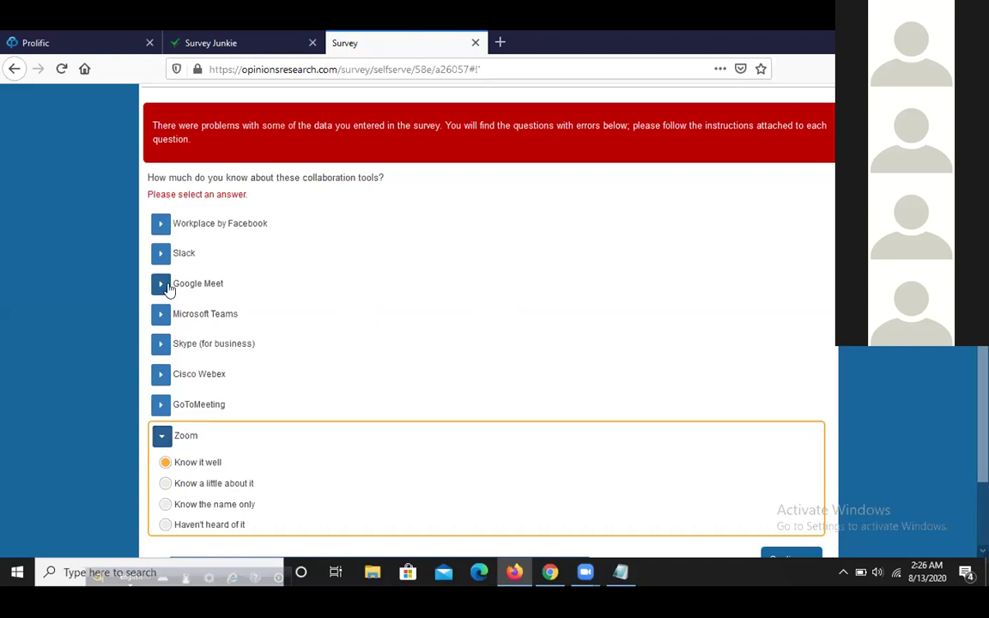
In the Firefox survey, rate Microsoft Teams as "Know it well", check the Google Meet answer, and submit the page
left_click(161, 314)
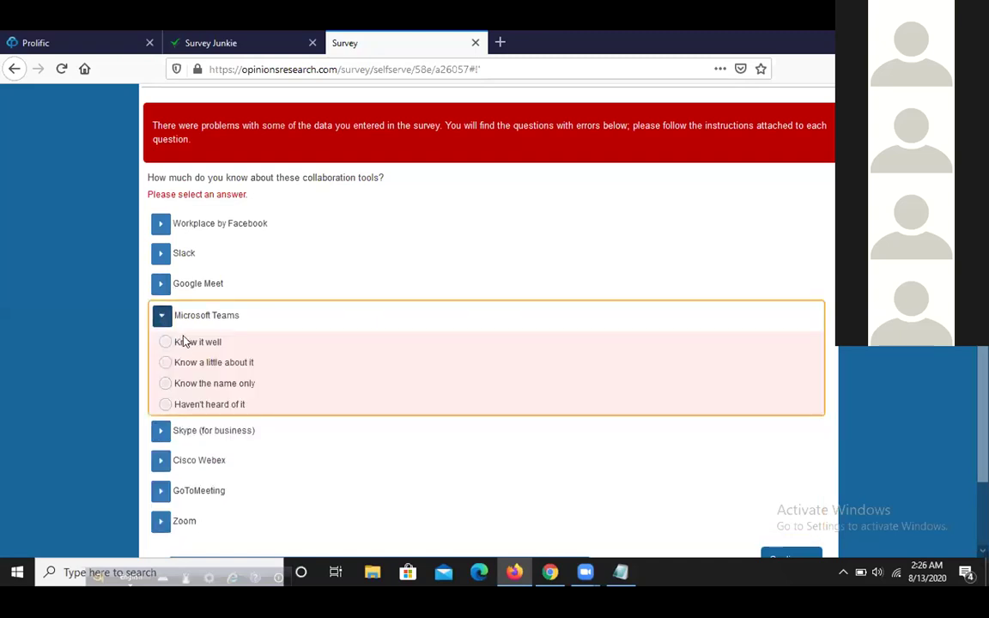
left_click(175, 342)
left_click(157, 280)
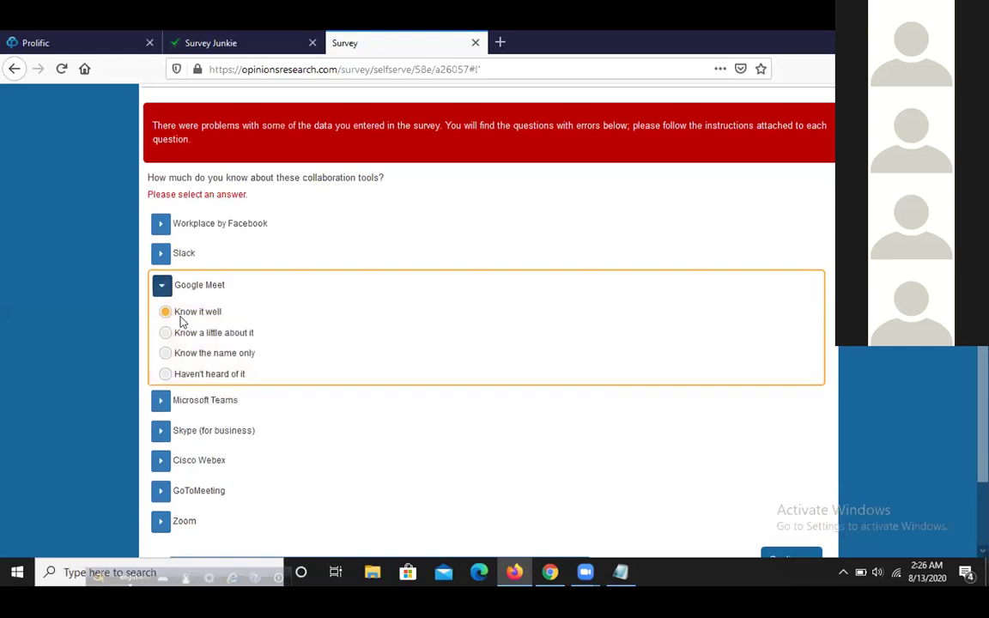
scroll(513, 402, "down", 2)
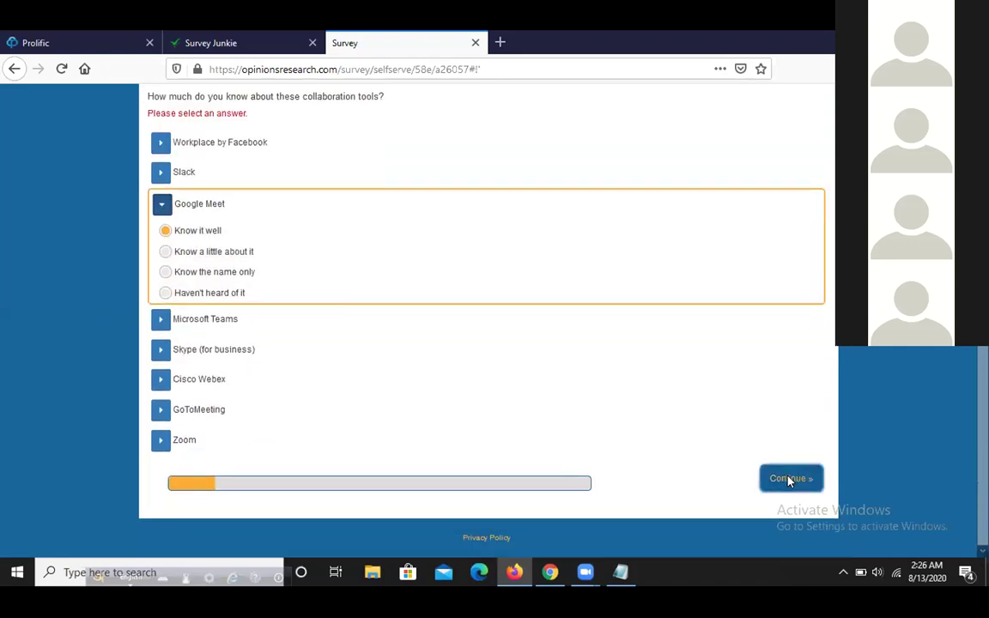
left_click(789, 478)
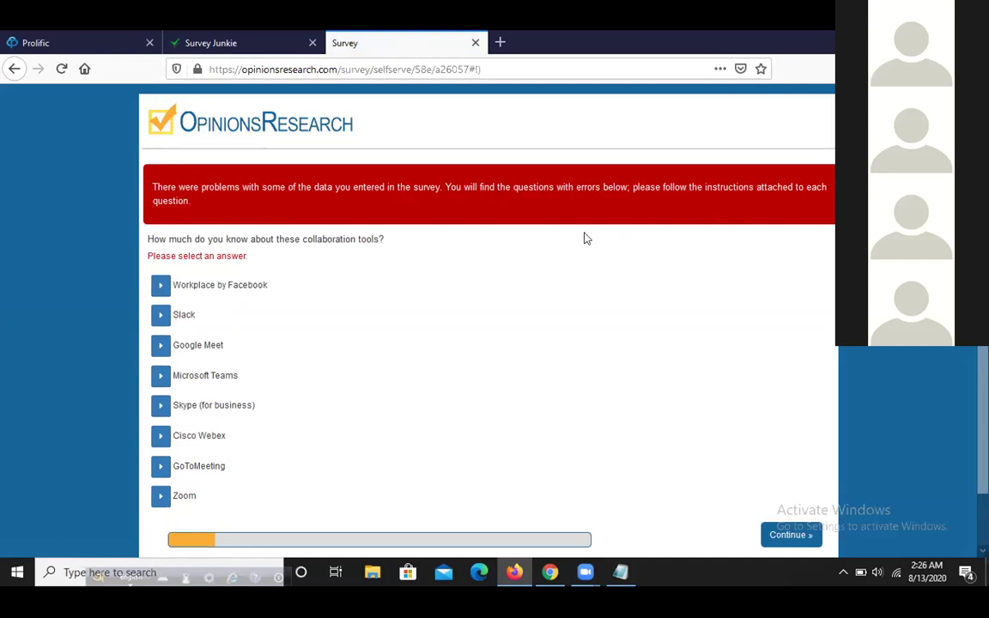
Set familiarity with Workplace by Facebook, Slack and Microsoft Teams to "Know it well" in the collaboration tools question
left_click(162, 288)
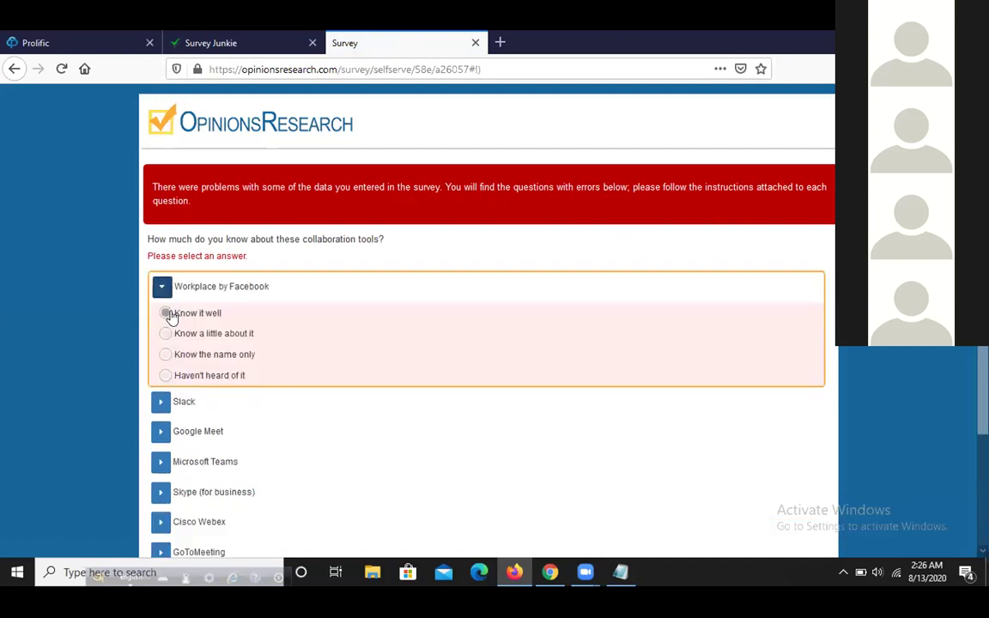
left_click(166, 314)
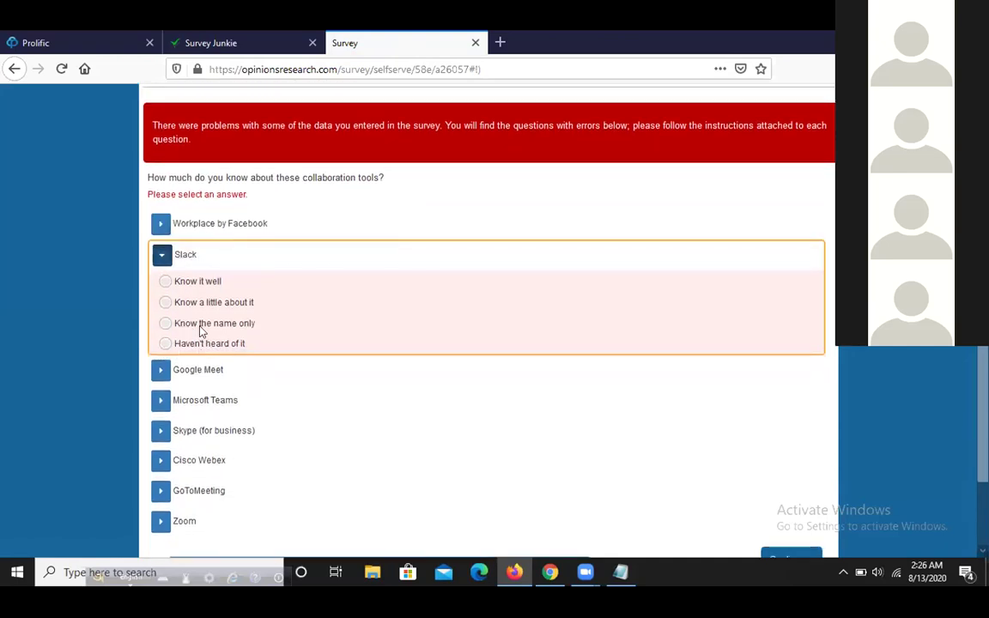
left_click(198, 284)
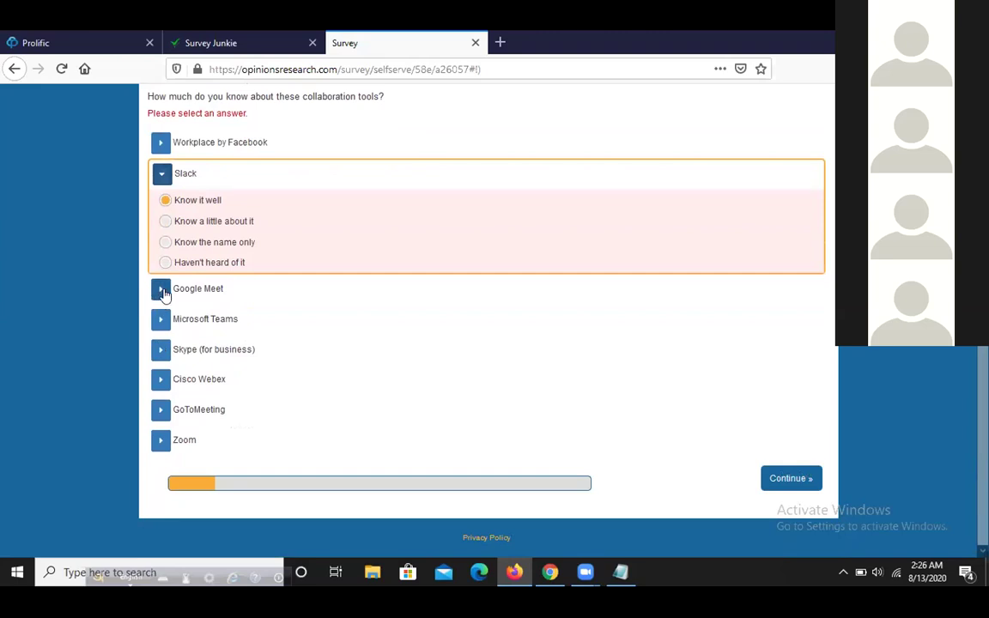
left_click(161, 288)
left_click(161, 319)
left_click(201, 259)
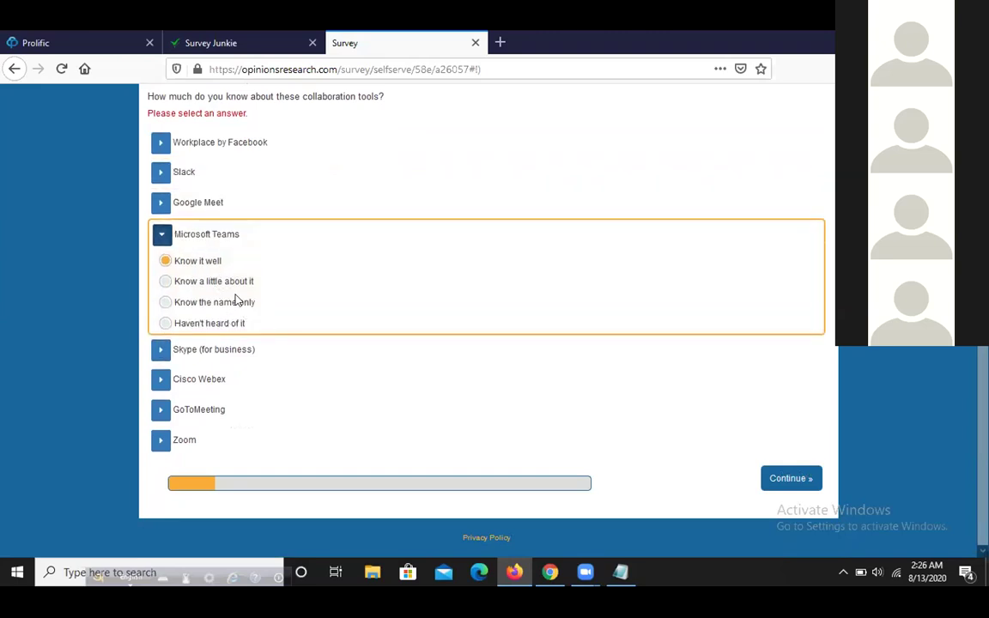
Set familiarity to "Know a little about it" for Cisco Webex and GoToMeeting, and "Know it well" for Zoom
left_click(160, 347)
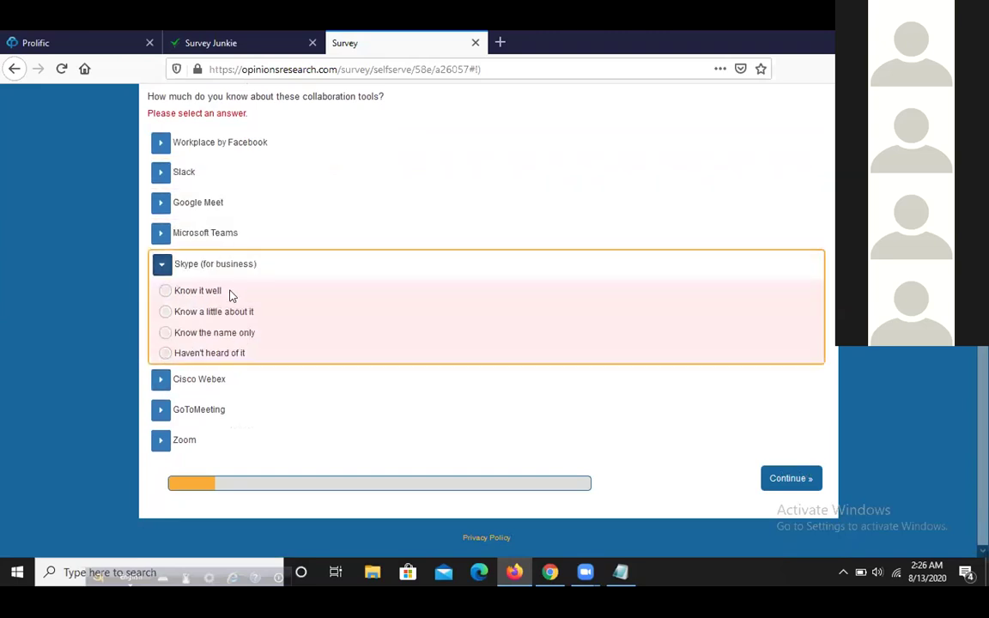
left_click(160, 379)
left_click(240, 343)
left_click(157, 415)
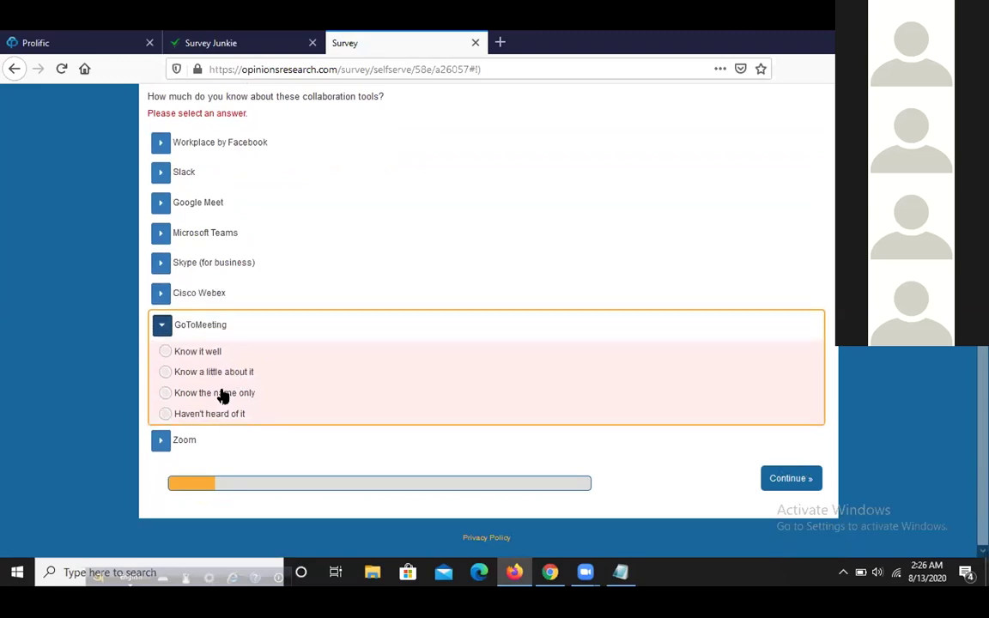
left_click(187, 374)
left_click(160, 439)
left_click(165, 381)
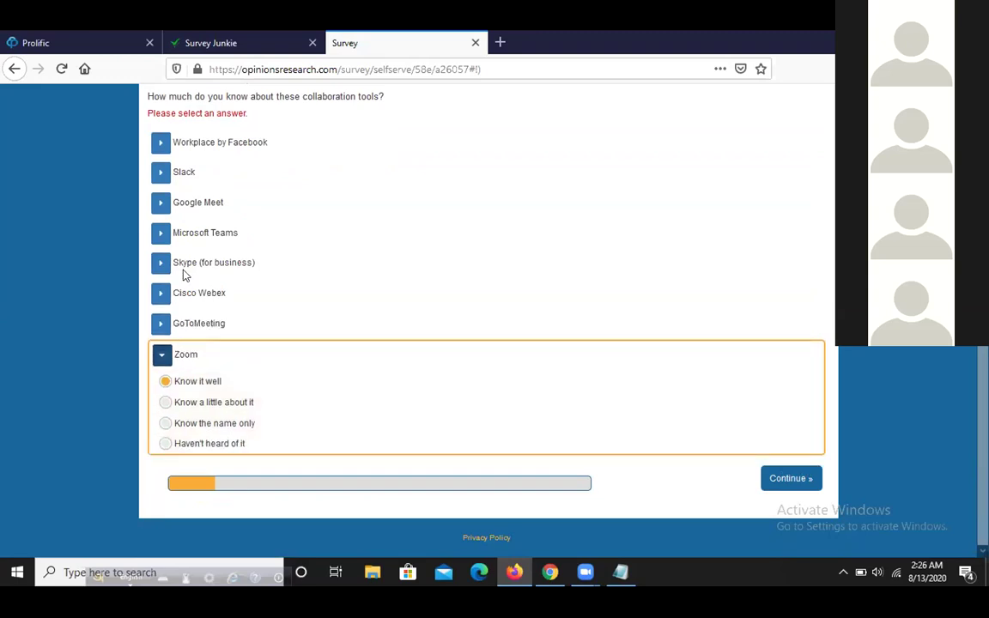
Rate Skype (for business) as "Know it well", dismiss the notification, recheck Slack and Cisco Webex, and continue the survey
left_click(161, 263)
left_click(182, 292)
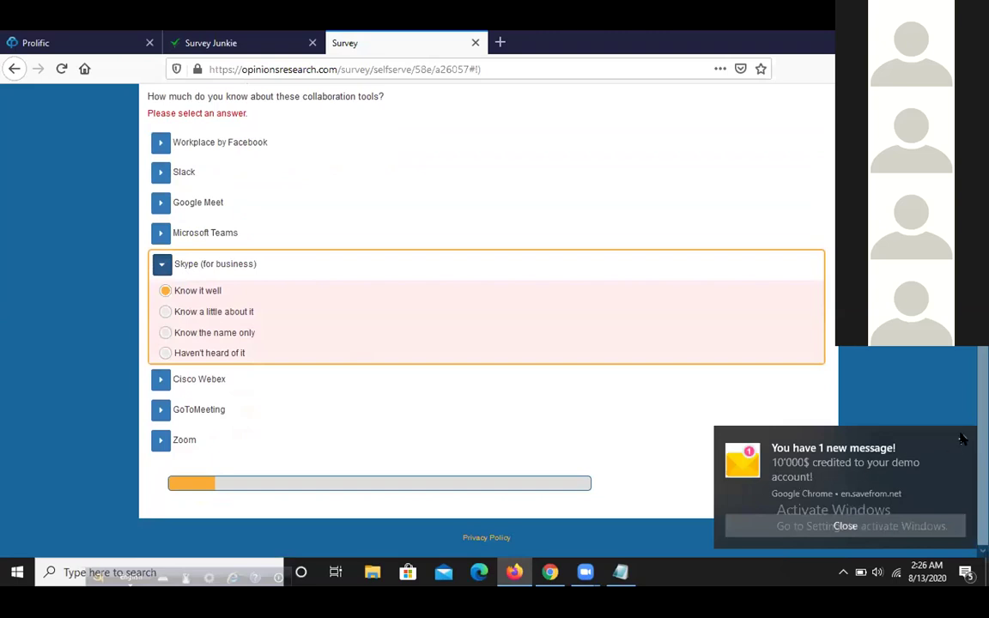
left_click(962, 439)
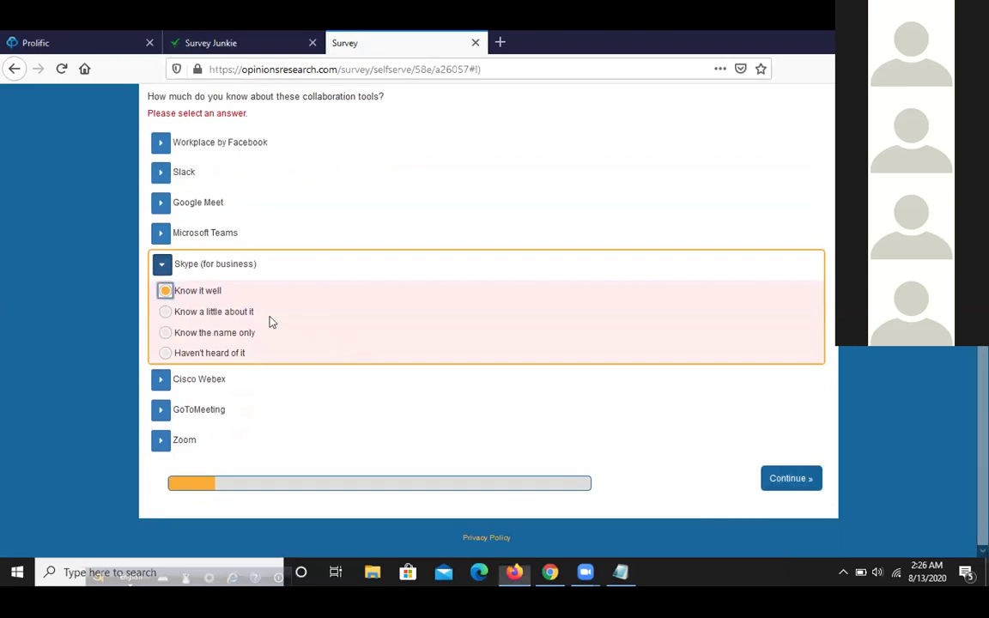
left_click(163, 175)
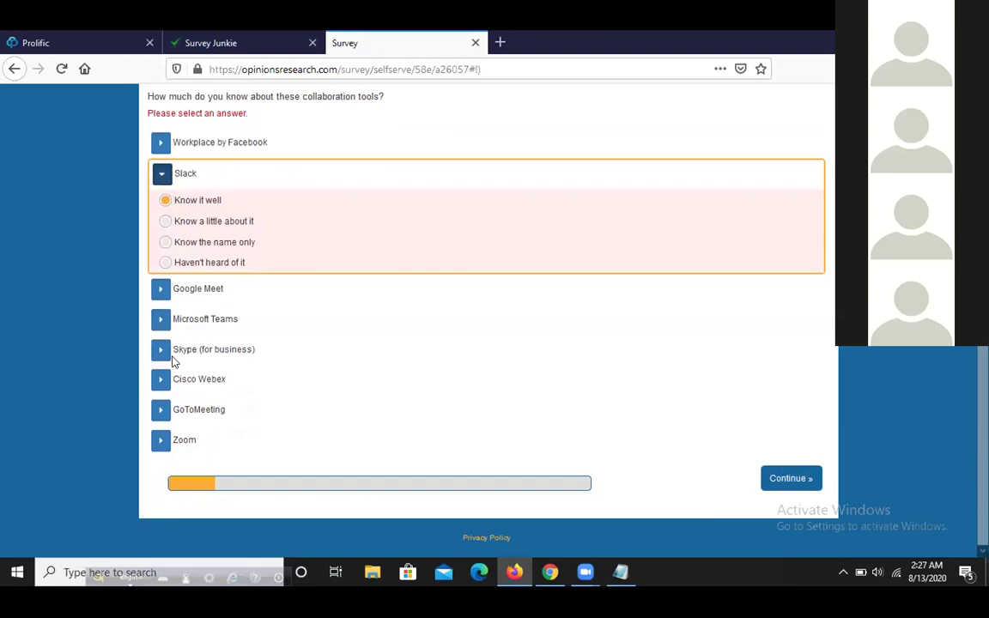
left_click(162, 379)
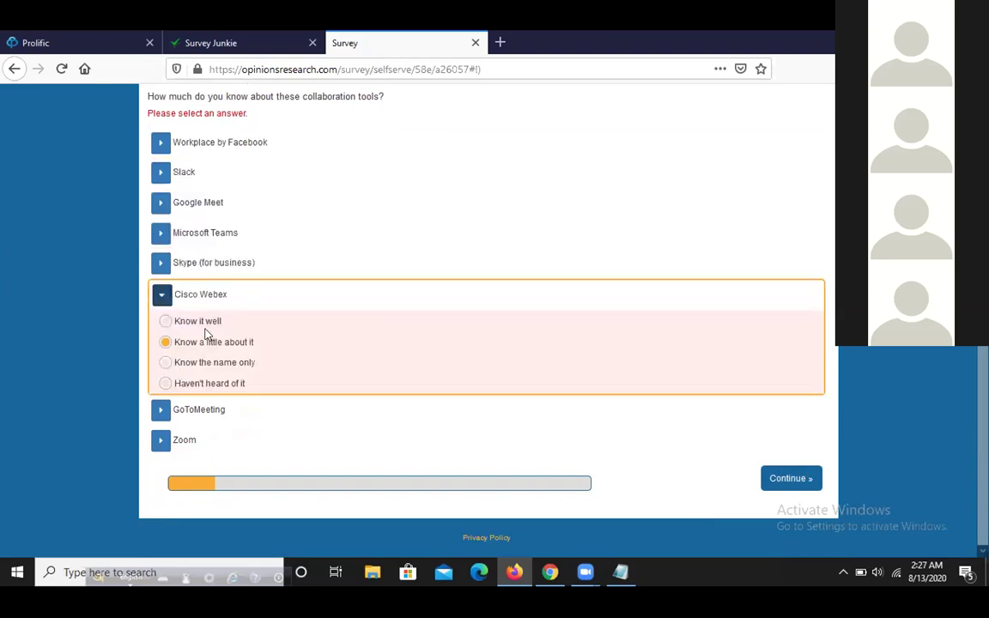
left_click(784, 477)
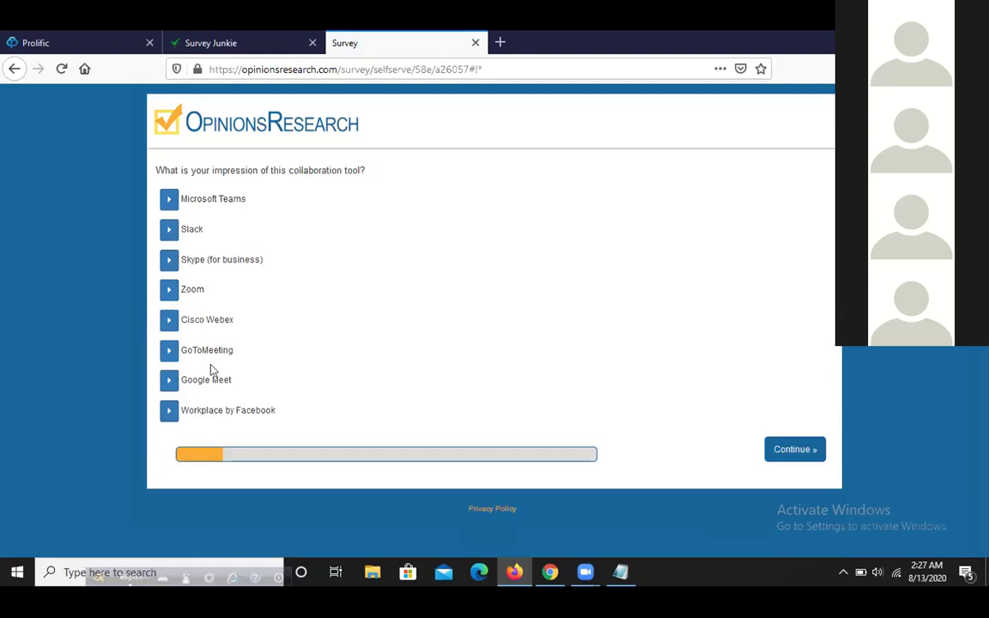
Rate the impression of Zoom as "Very favorable" and of Slack as "Somewhat favorable"
left_click(170, 296)
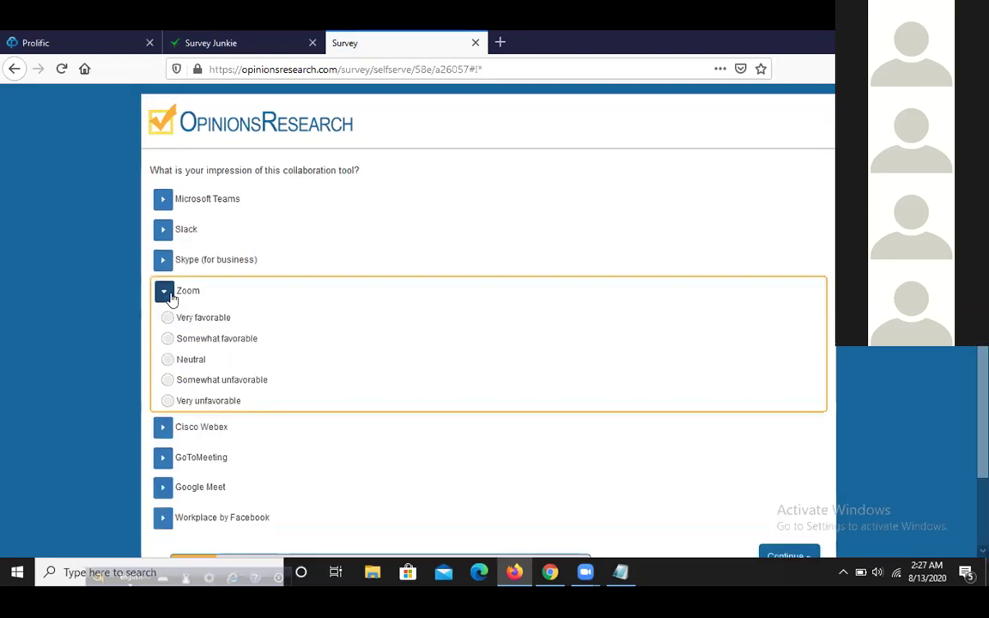
left_click(211, 320)
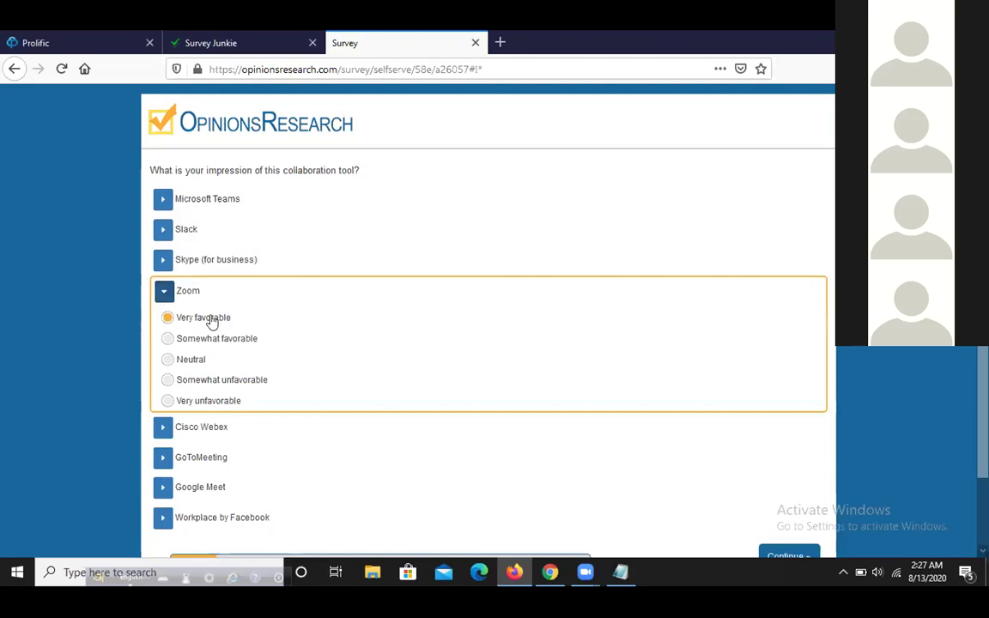
left_click(162, 198)
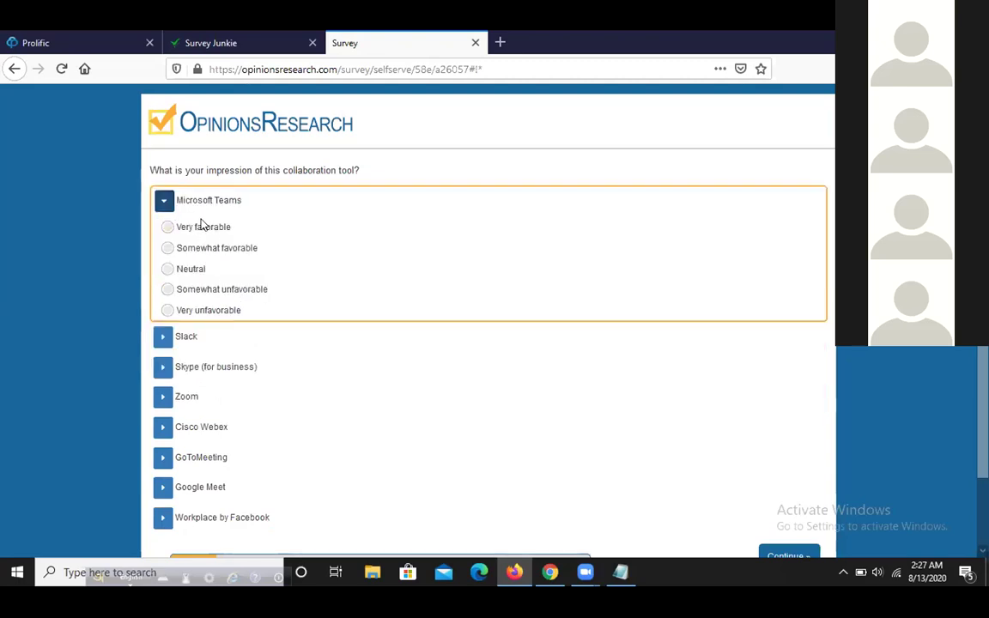
left_click(163, 336)
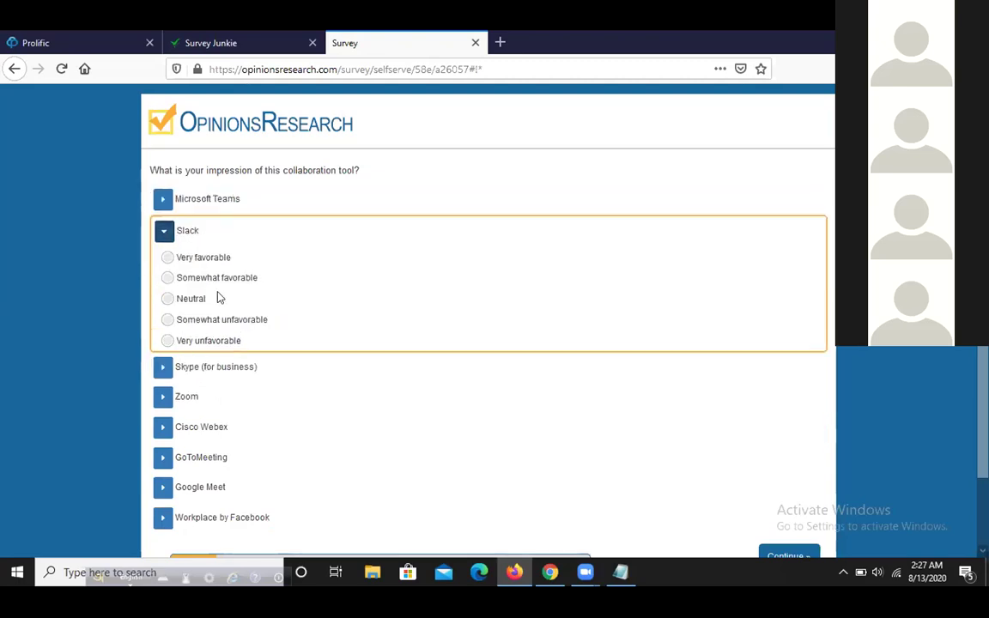
left_click(207, 280)
scroll(172, 373, "down", 2)
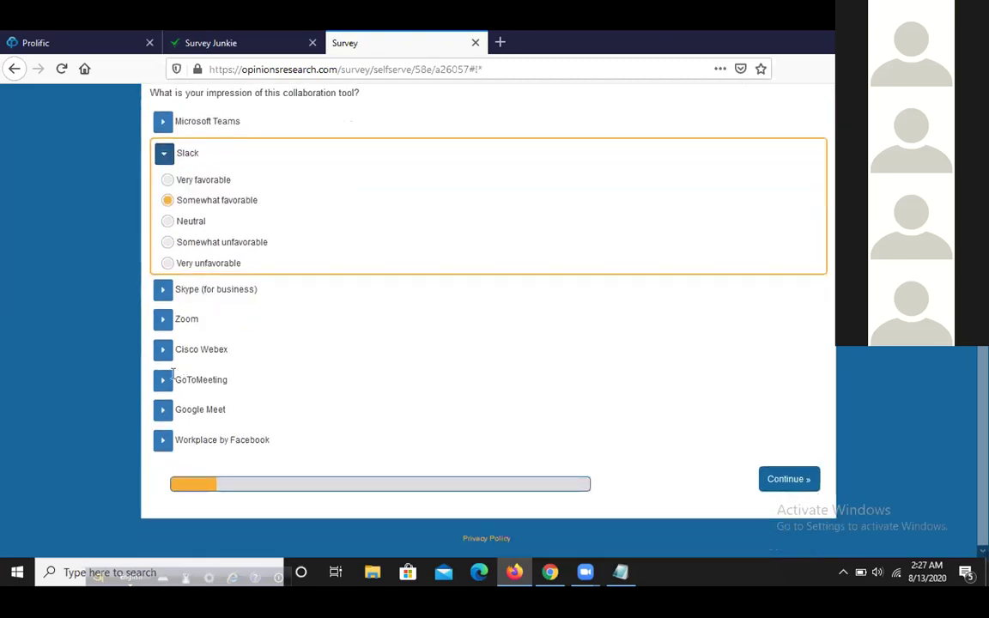
Rate Skype (for business) "Very favorable", and Cisco Webex and GoToMeeting "Somewhat favorable" in the impression question
left_click(162, 289)
left_click(199, 211)
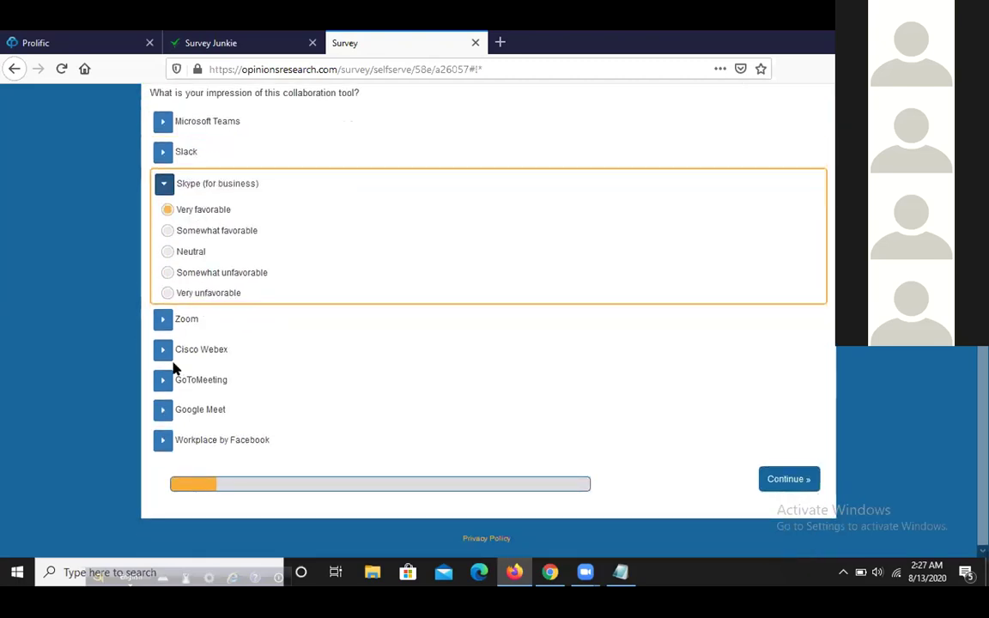
left_click(163, 349)
left_click(219, 290)
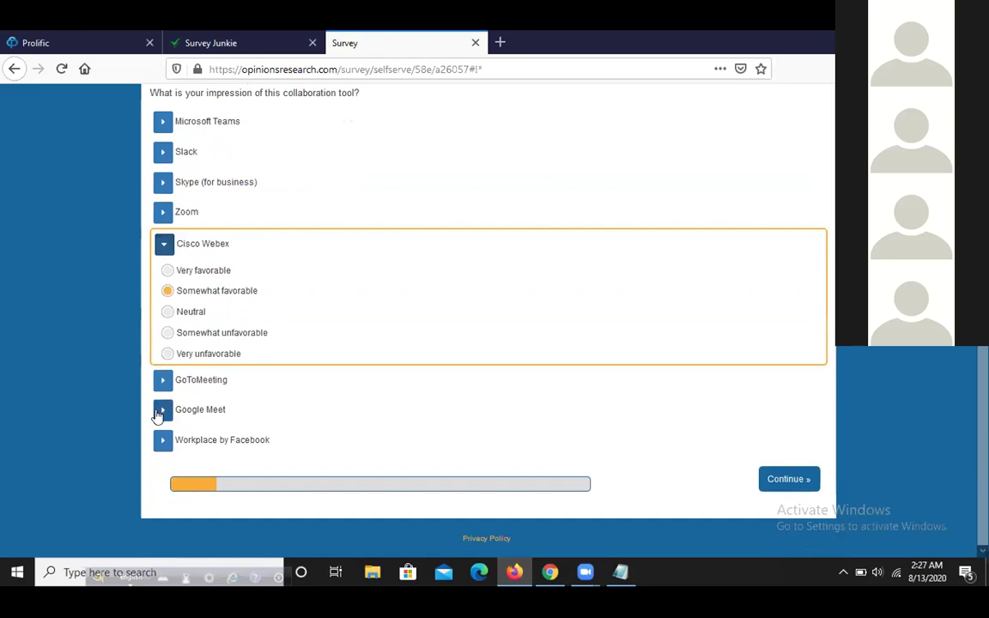
left_click(163, 379)
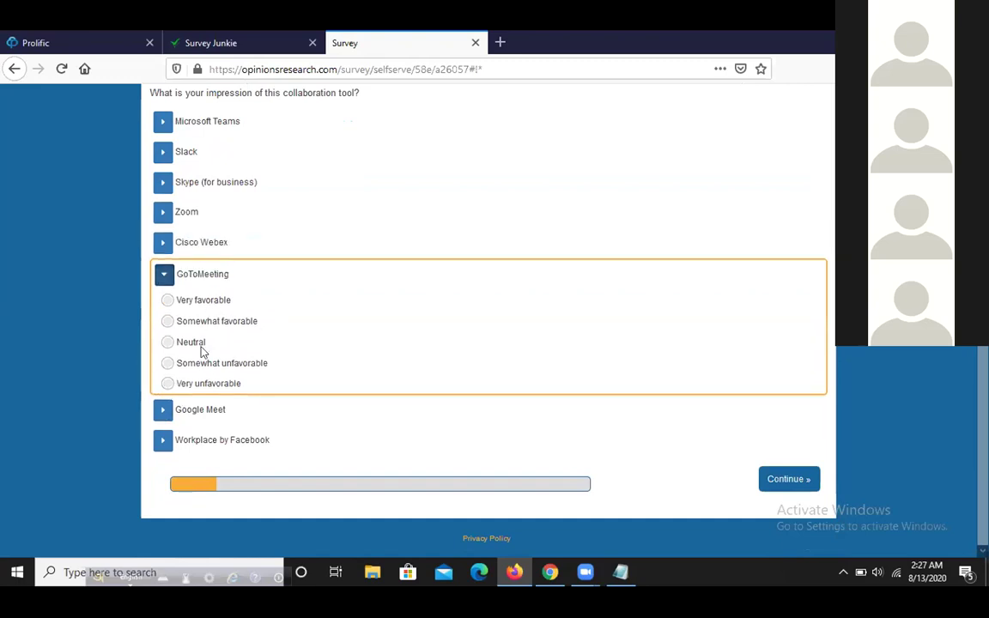
left_click(208, 321)
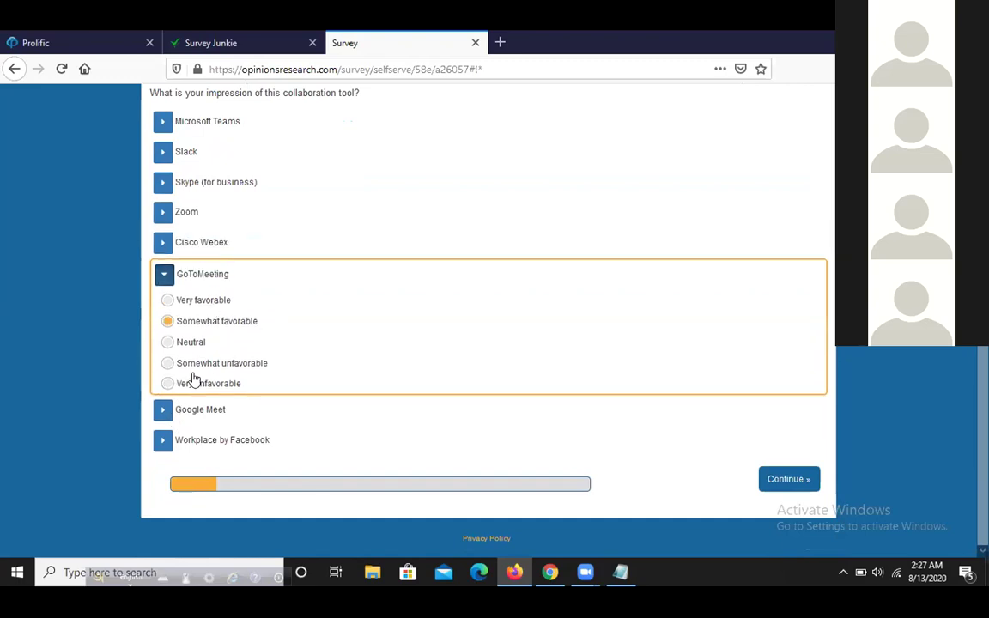
Rate the impression of Google Meet as "Very favorable" and of Workplace by Facebook as "Somewhat favorable"
left_click(164, 409)
left_click(189, 331)
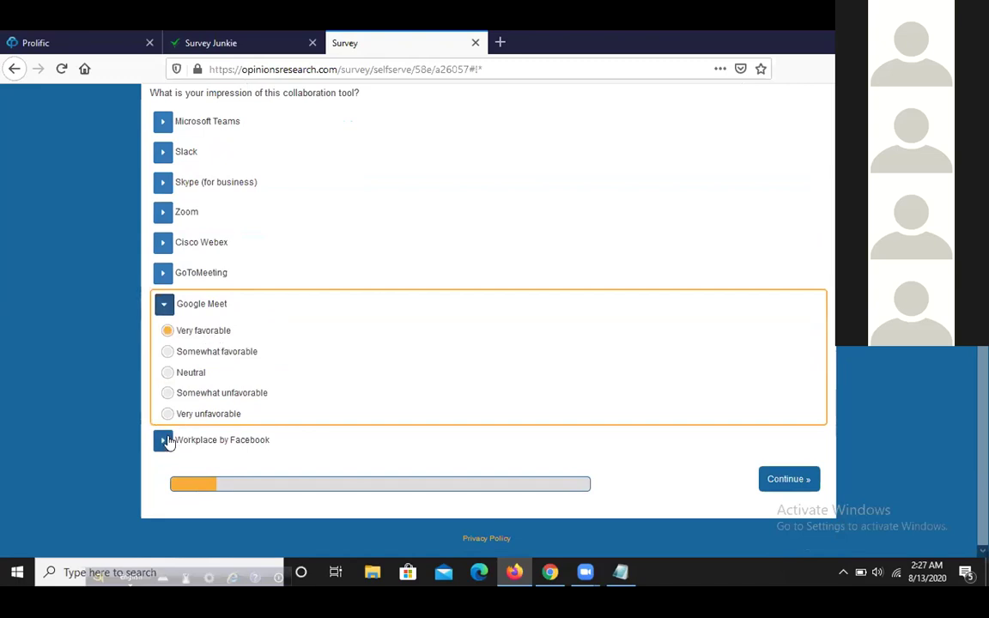
left_click(163, 439)
left_click(210, 378)
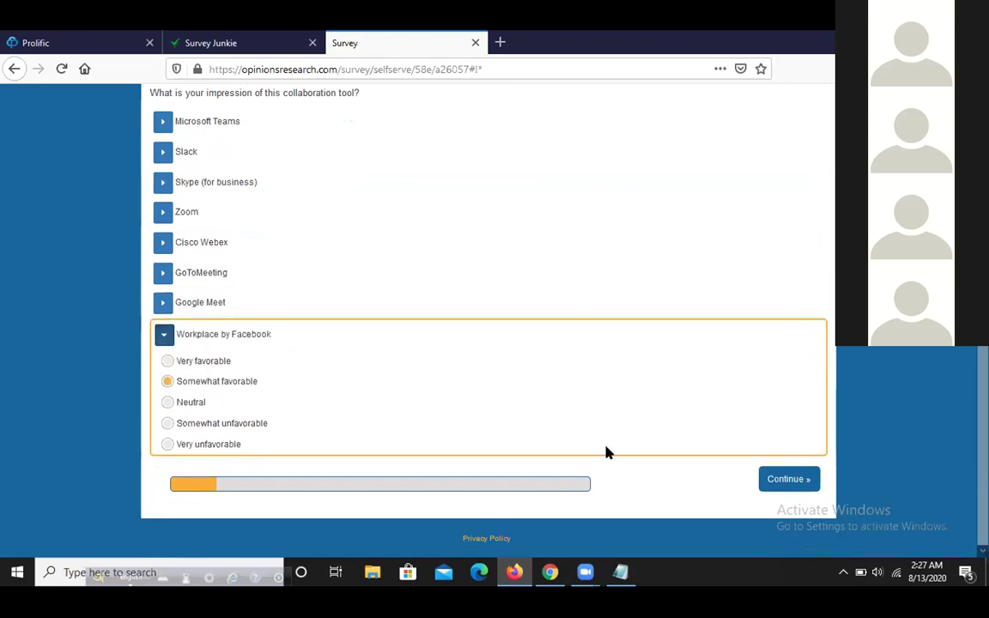
Submit the impression ratings, then recheck the answers for the collaboration tools from Workplace by Facebook back to Slack
left_click(777, 479)
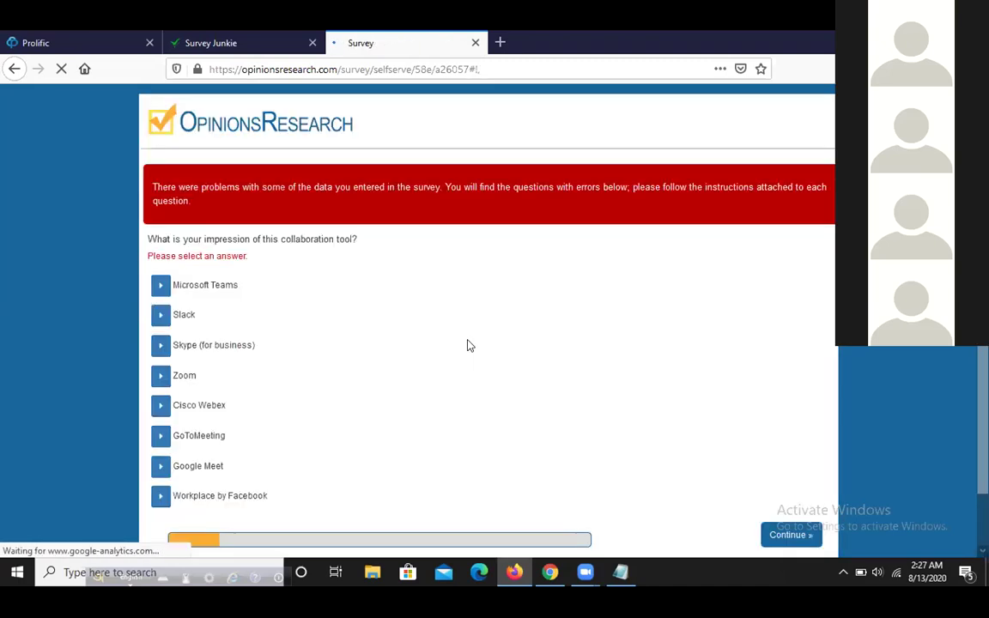
scroll(435, 349, "down", 2)
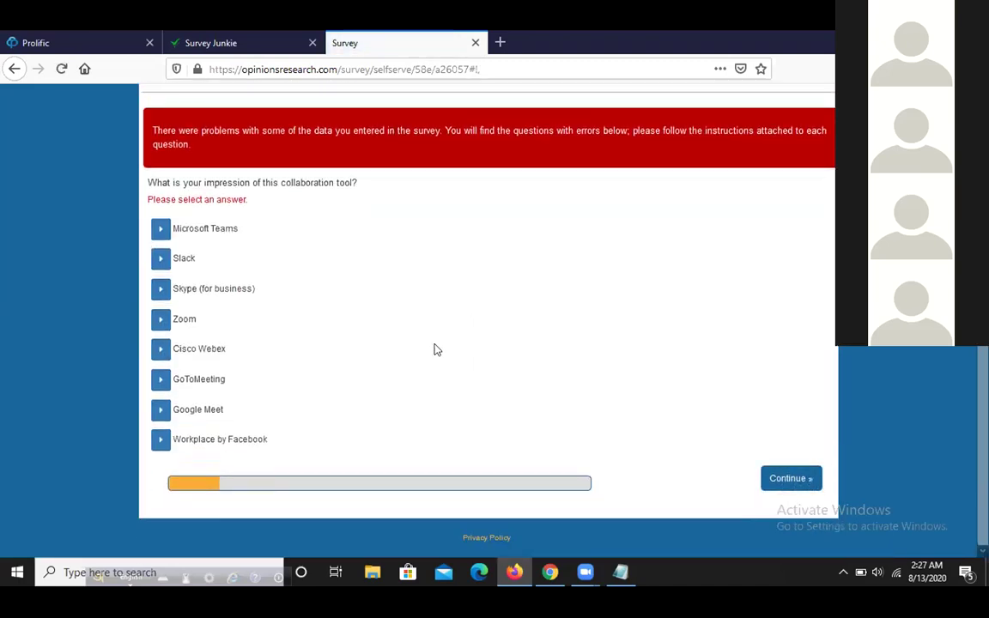
left_click(161, 439)
scroll(160, 438, "down", 2)
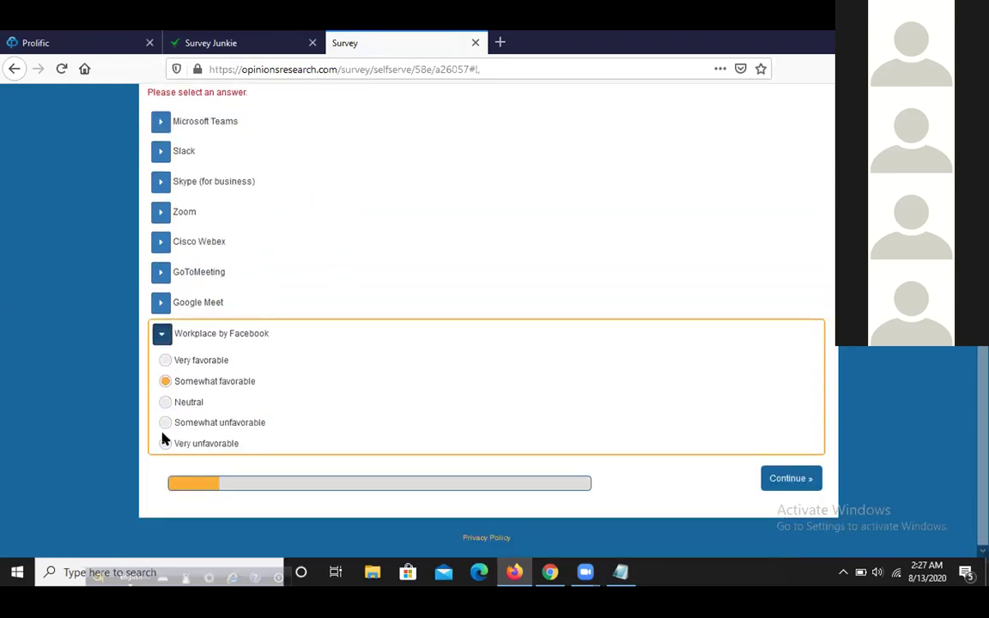
left_click(159, 303)
left_click(160, 271)
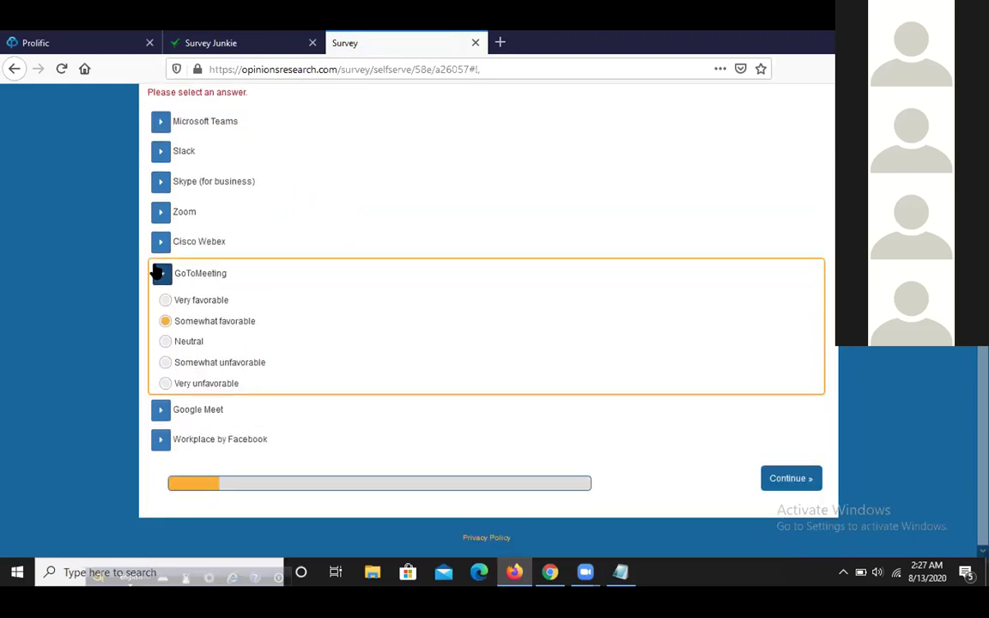
left_click(159, 242)
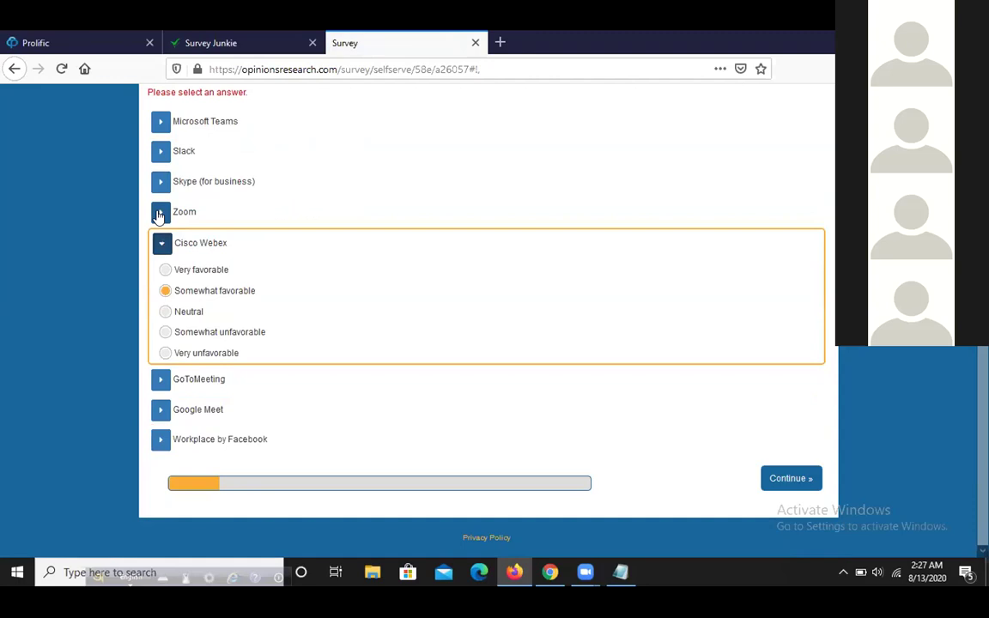
left_click(160, 212)
scroll(172, 223, "up", 1)
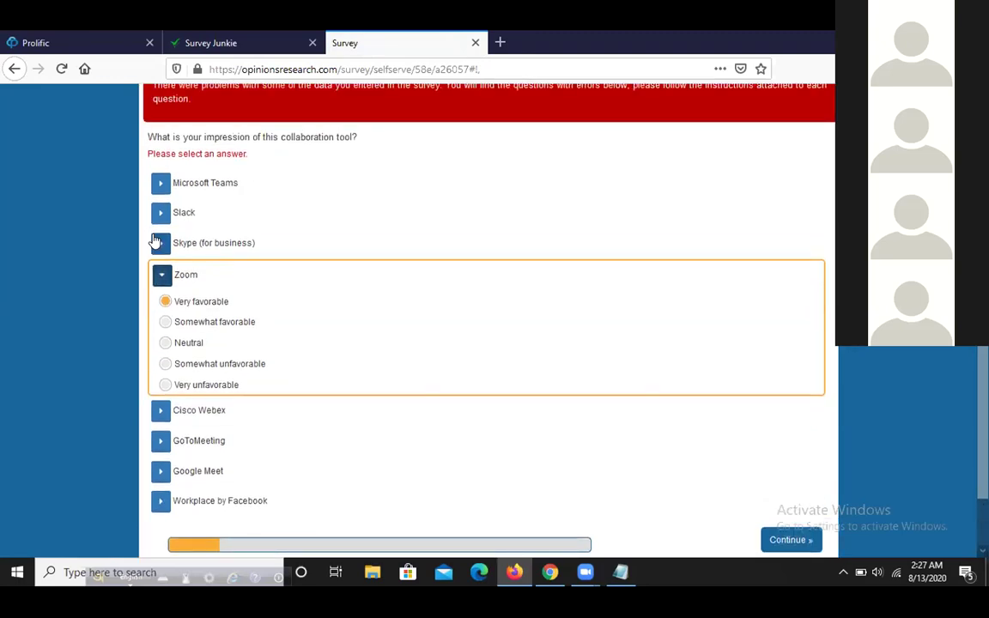
left_click(160, 242)
left_click(158, 214)
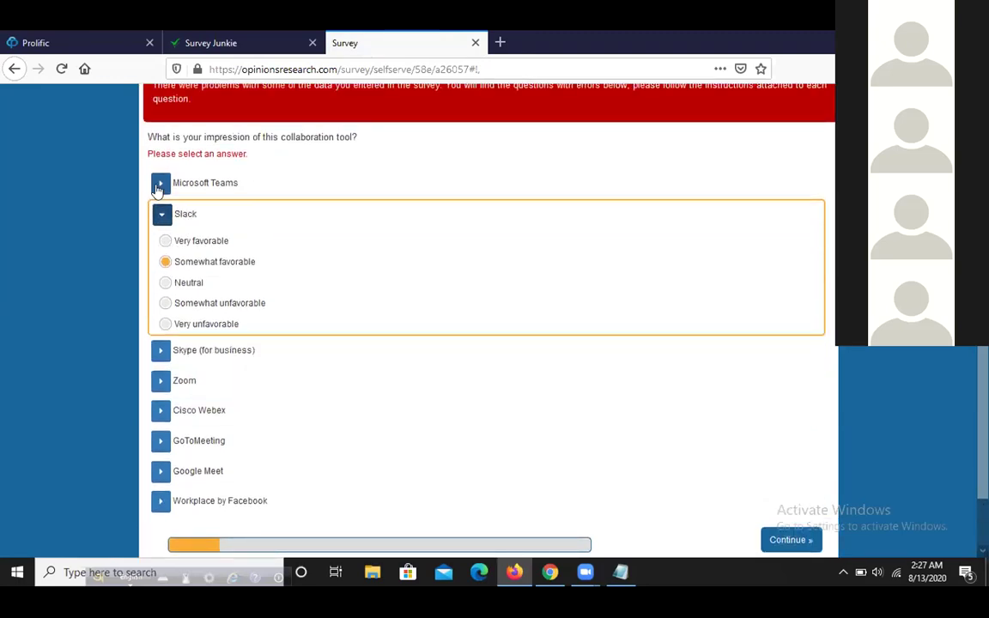
Rate the impression of Microsoft Teams as "Very favorable" and continue past the statements introduction page
left_click(159, 183)
left_click(172, 210)
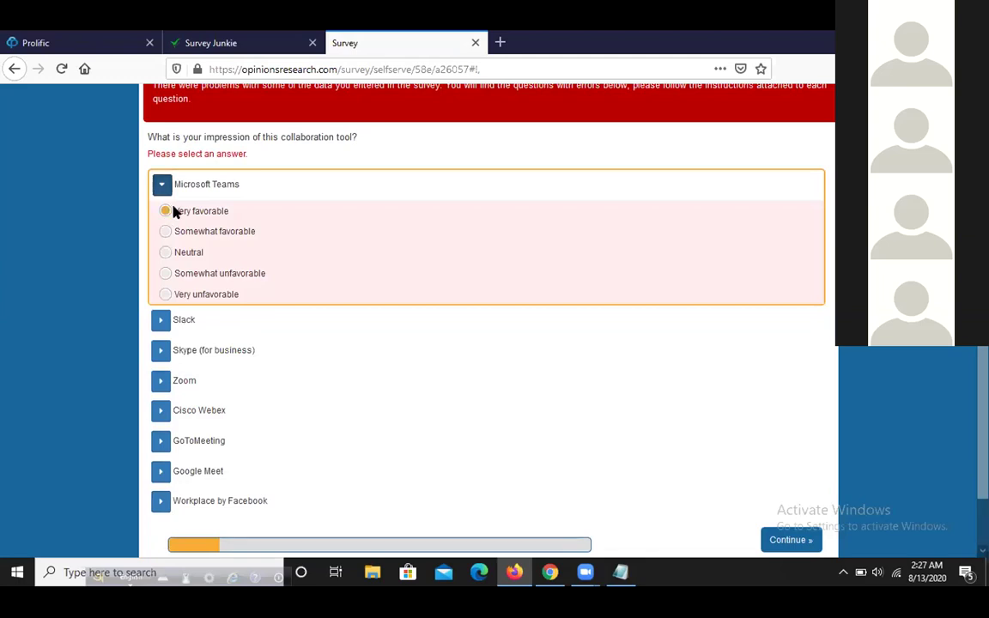
scroll(707, 442, "down", 2)
left_click(783, 474)
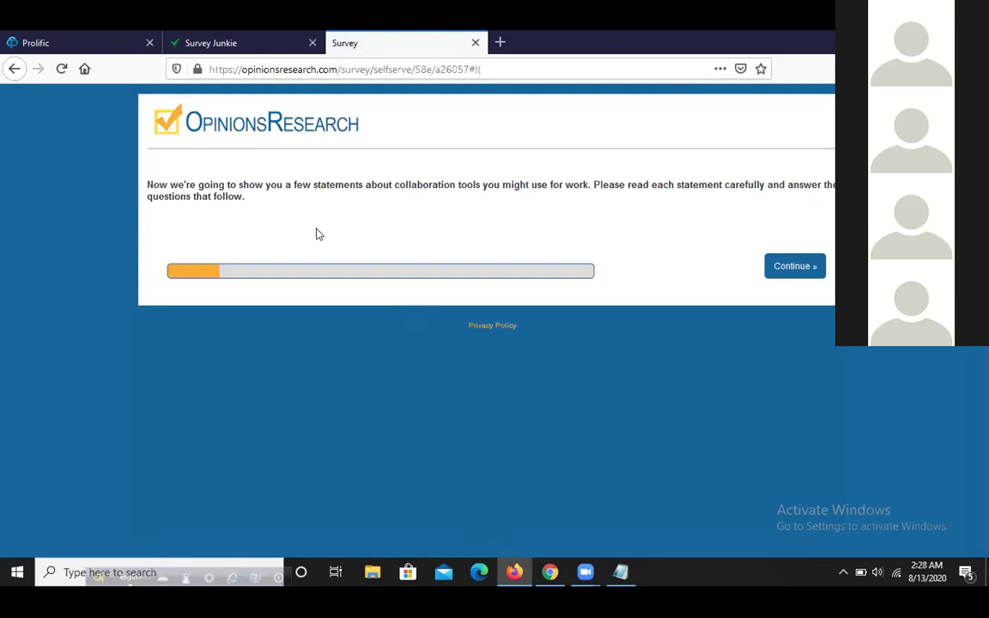
left_click(796, 268)
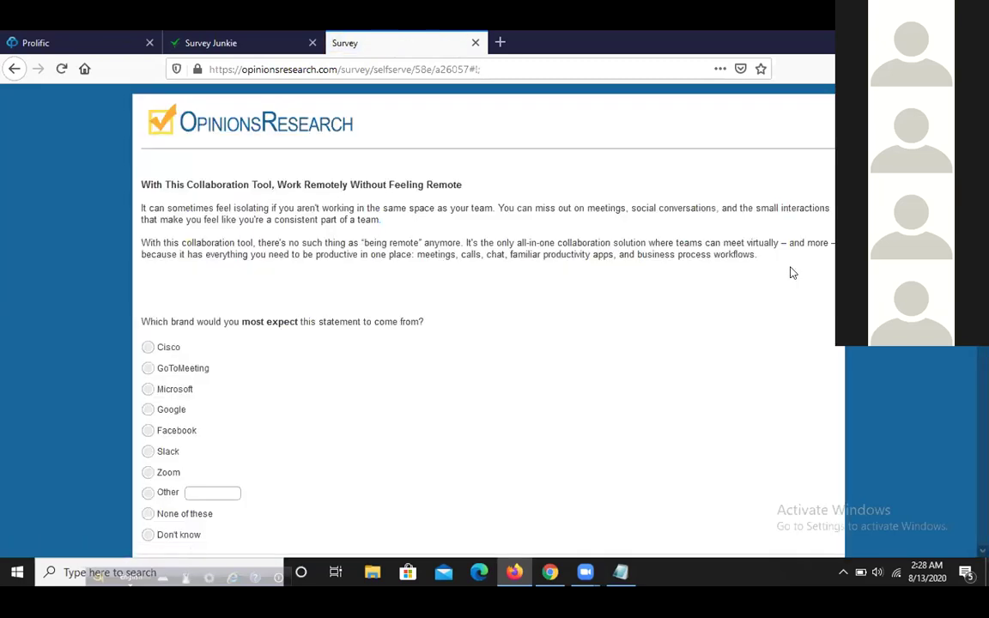
Choose Zoom as the most expected brand for the "Work Remotely Without Feeling Remote" statement and rate the tool "Very unique and different"
scroll(215, 334, "down", 3)
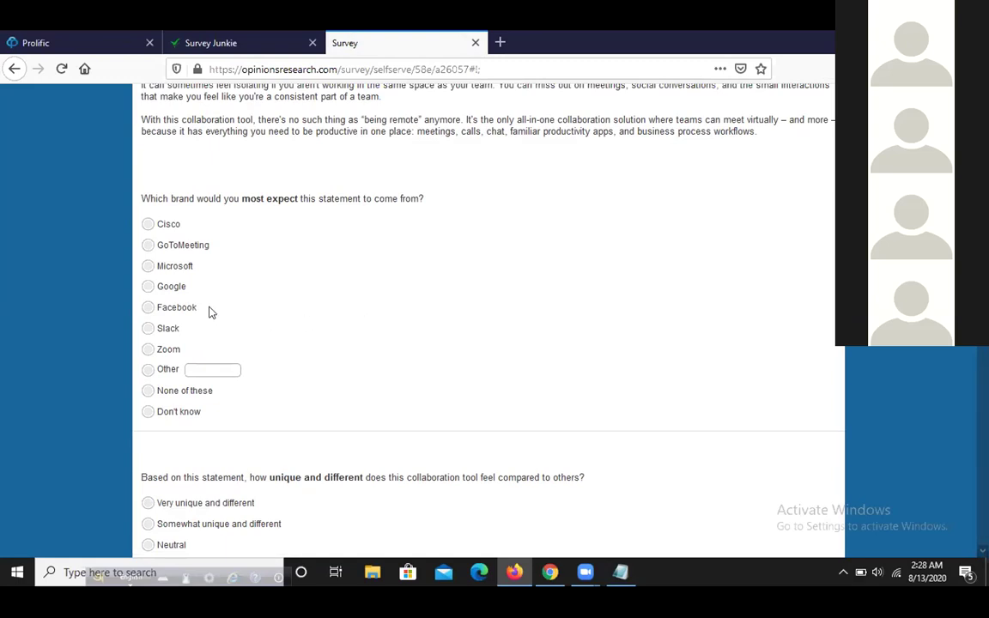
left_click(168, 292)
left_click(147, 348)
scroll(235, 309, "down", 4)
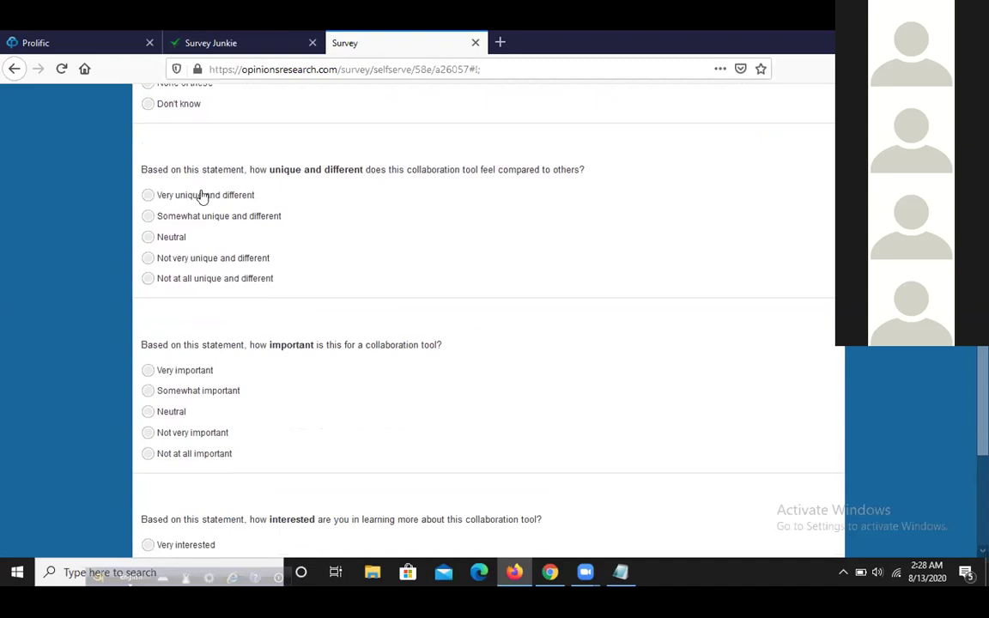
left_click(202, 197)
scroll(206, 209, "down", 2)
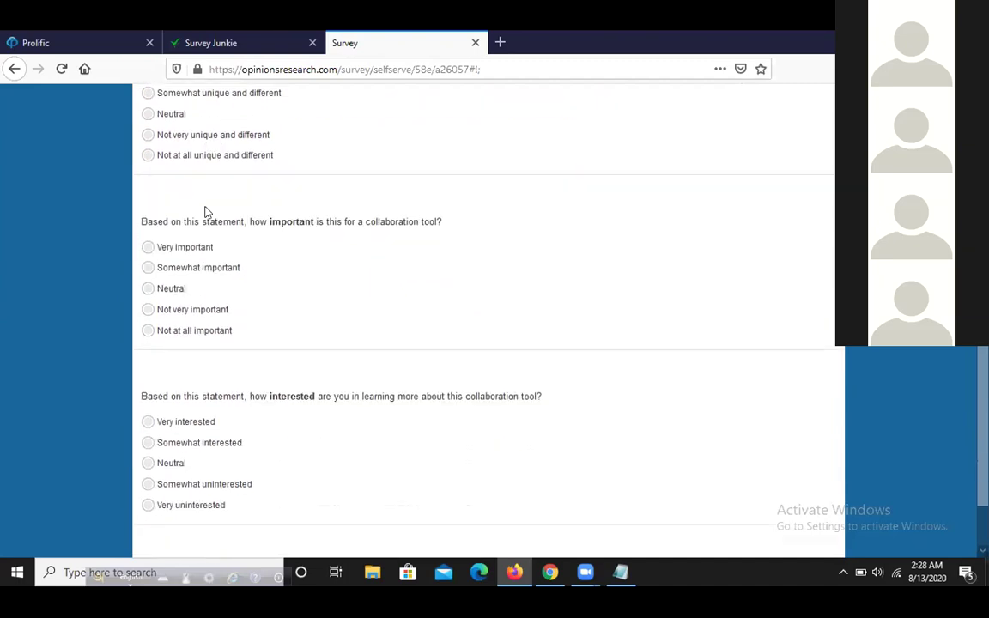
Rate the statement "Very important" and "Very interested", and continue the survey
left_click(188, 247)
scroll(192, 249, "down", 2)
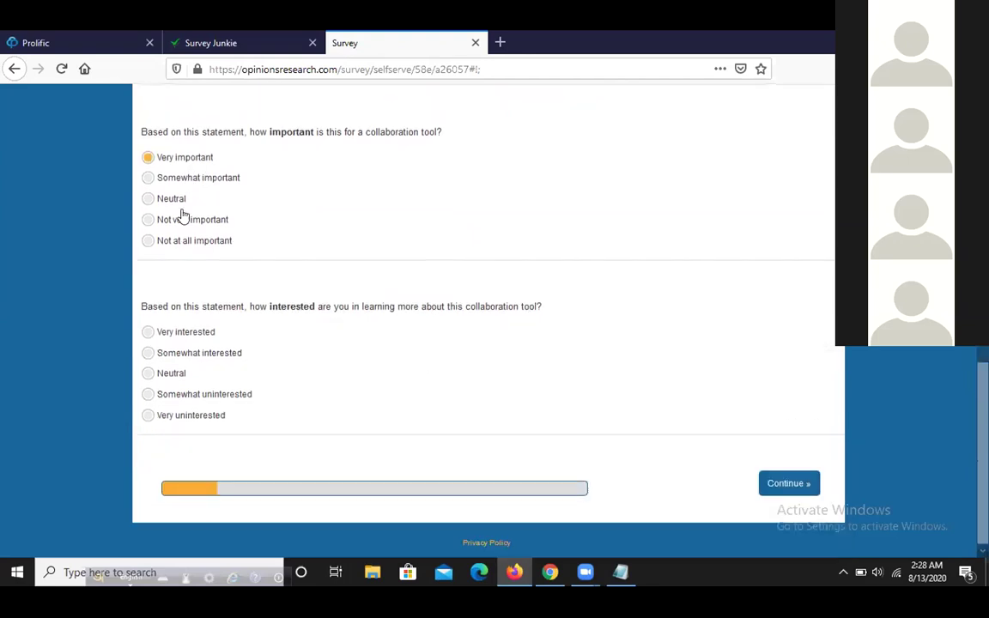
left_click(184, 332)
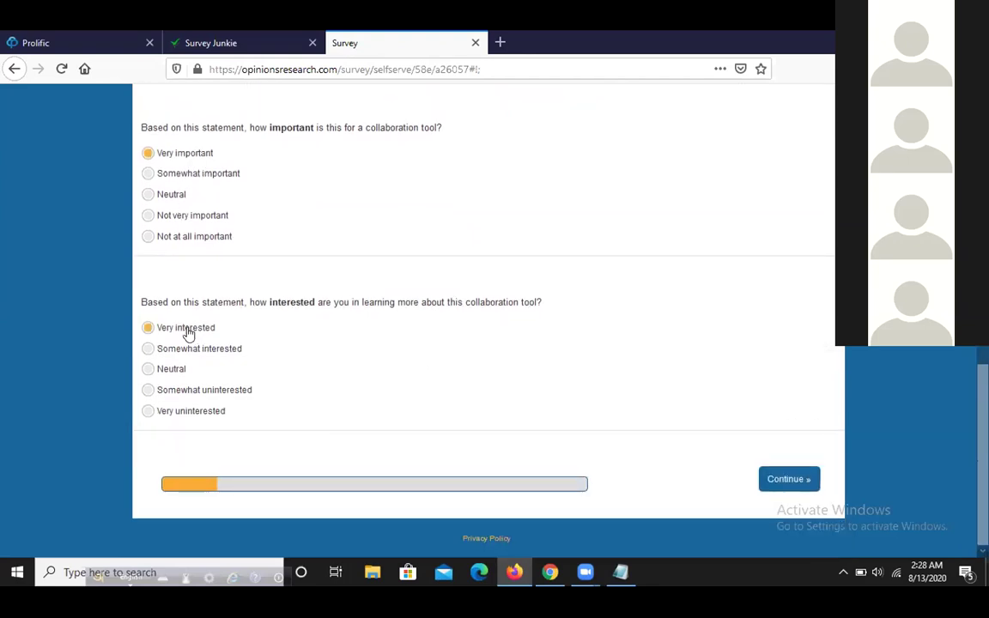
left_click(781, 479)
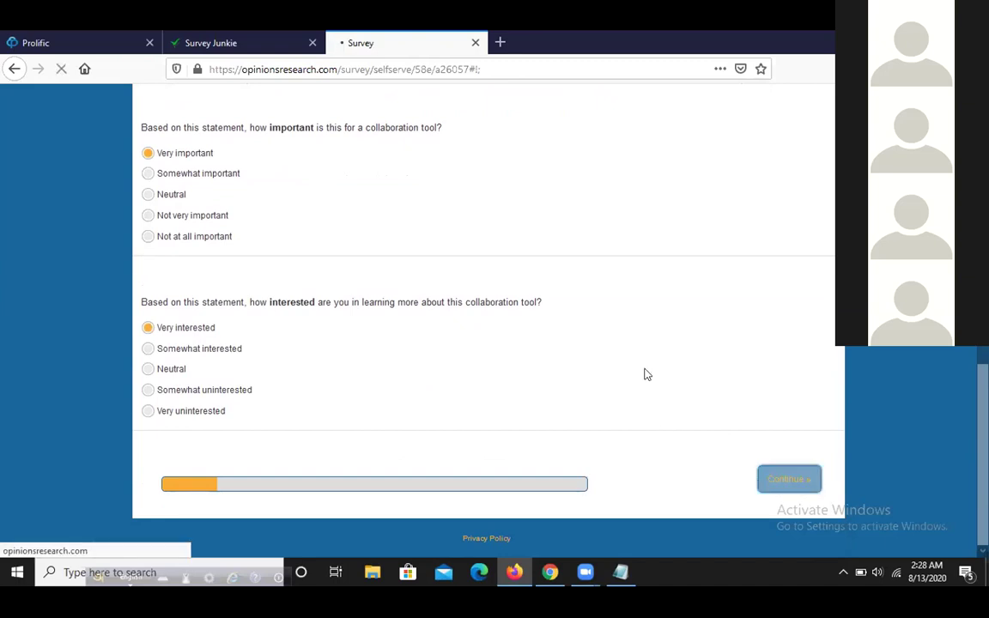
Choose Zoom as the most expected brand for the "Choose a more collaborative way to work" statement
scroll(280, 258, "down", 3)
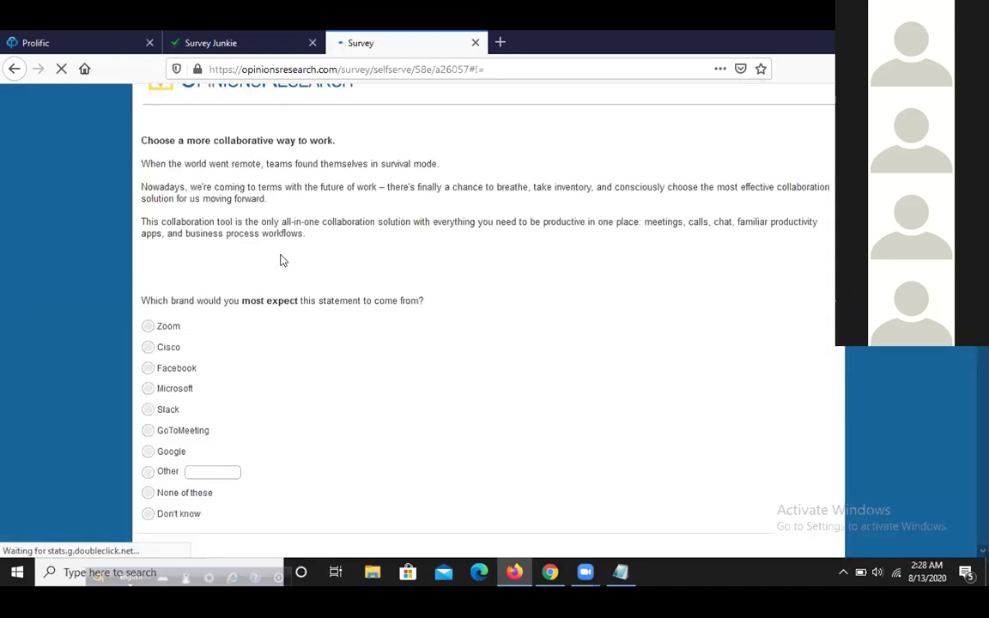
left_click(173, 250)
scroll(206, 251, "down", 9)
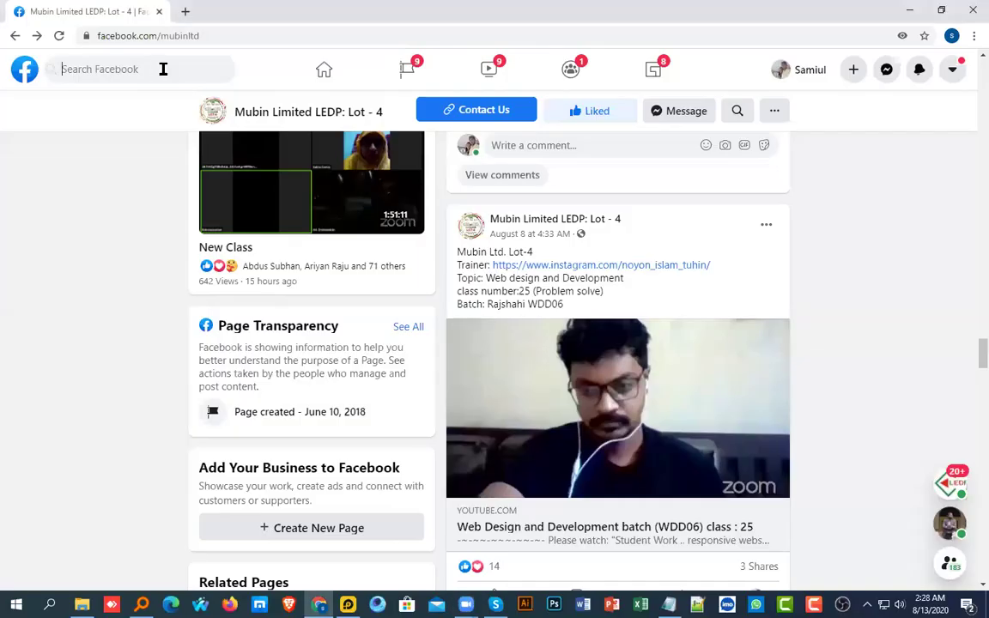
Search Facebook for "bangladesh cpa marketing" and preview the Bangladesh CPA Marketing group
left_click(163, 69)
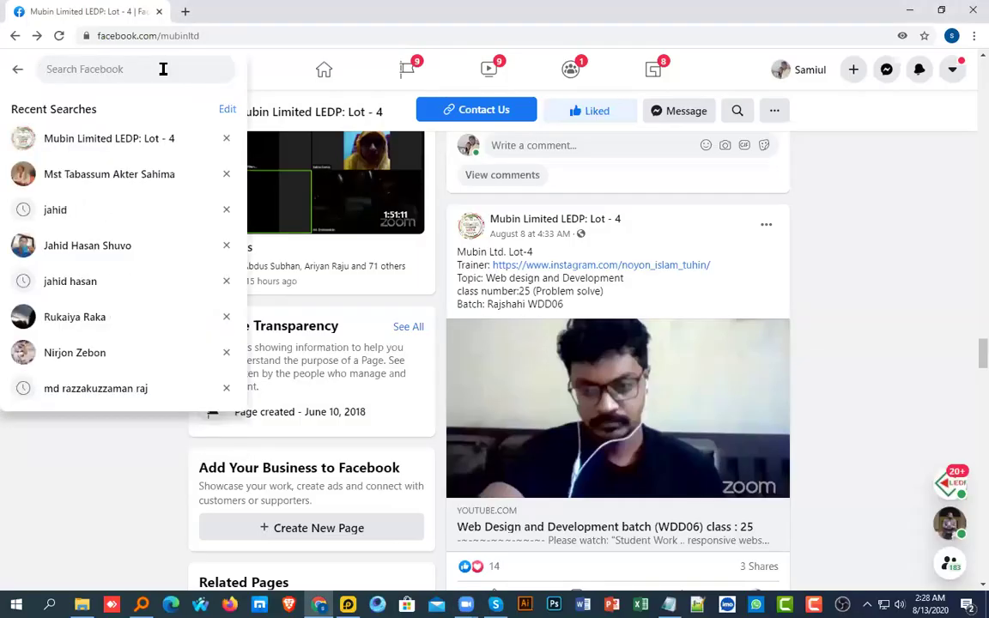
type("ban")
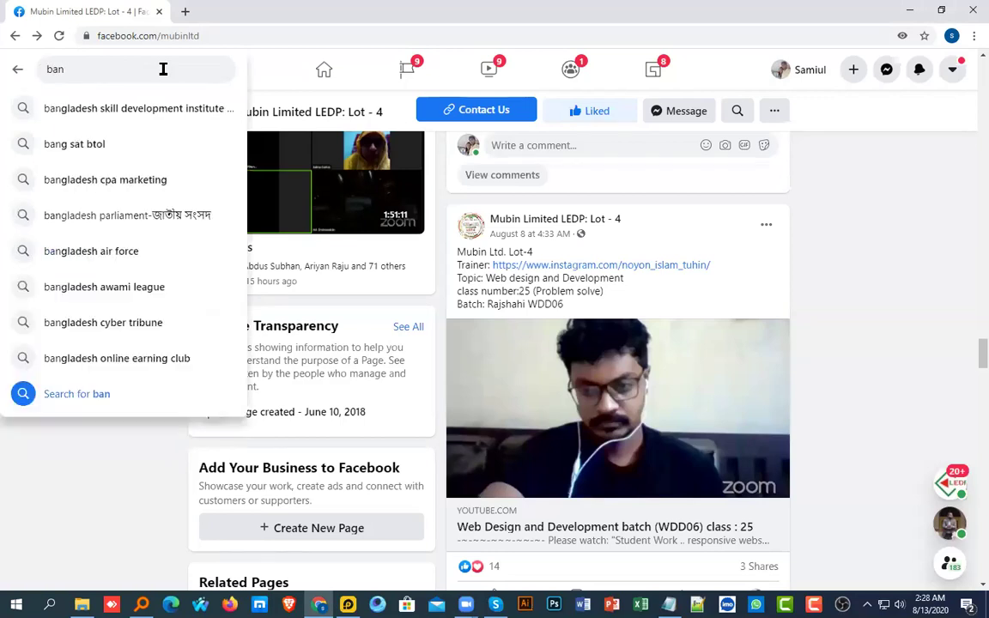
left_click(117, 194)
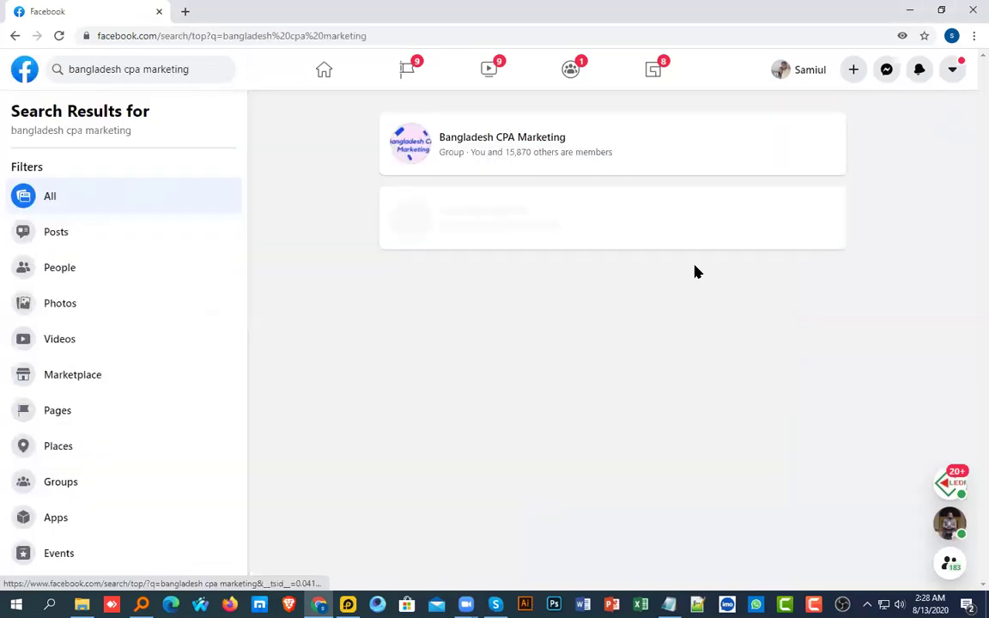
mouse_move(556, 136)
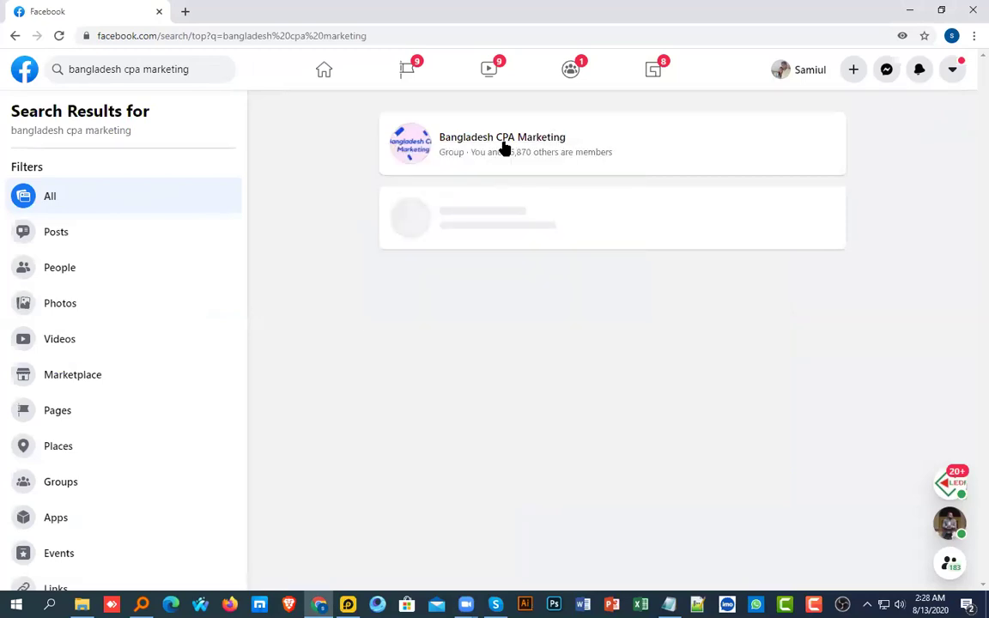
mouse_move(504, 146)
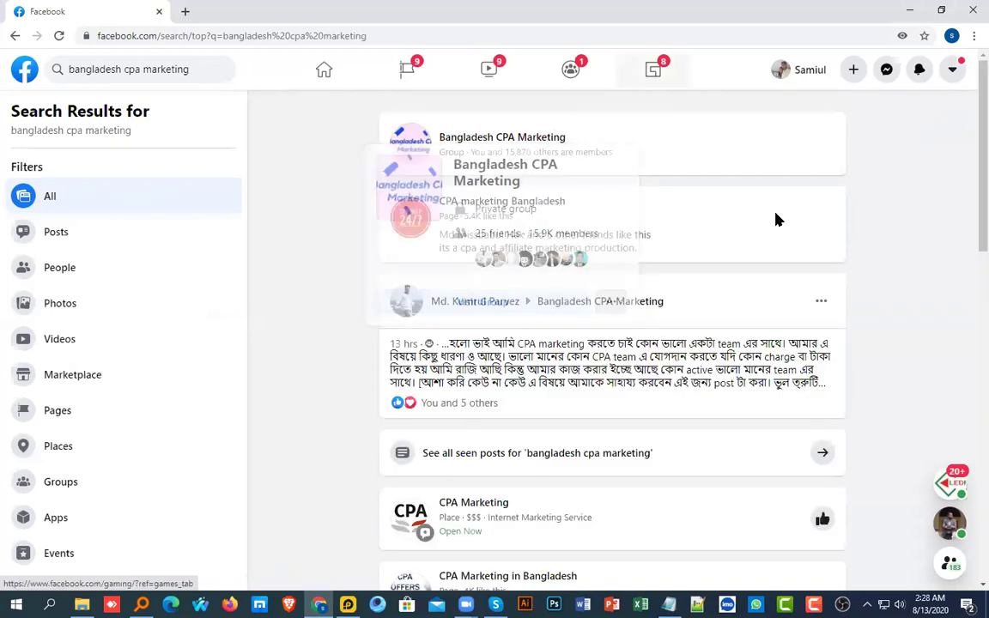
Open the #Teamwork #cpamarketing post in the Bangladesh CPA Marketing group, view the group page, and minimize the browser
left_click(525, 361)
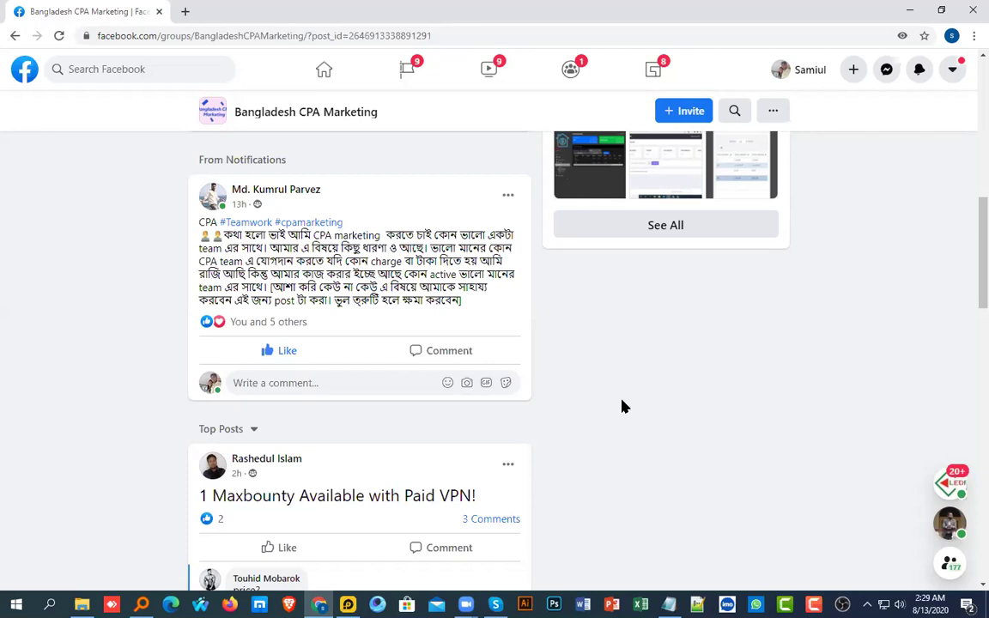
scroll(408, 378, "up", 8)
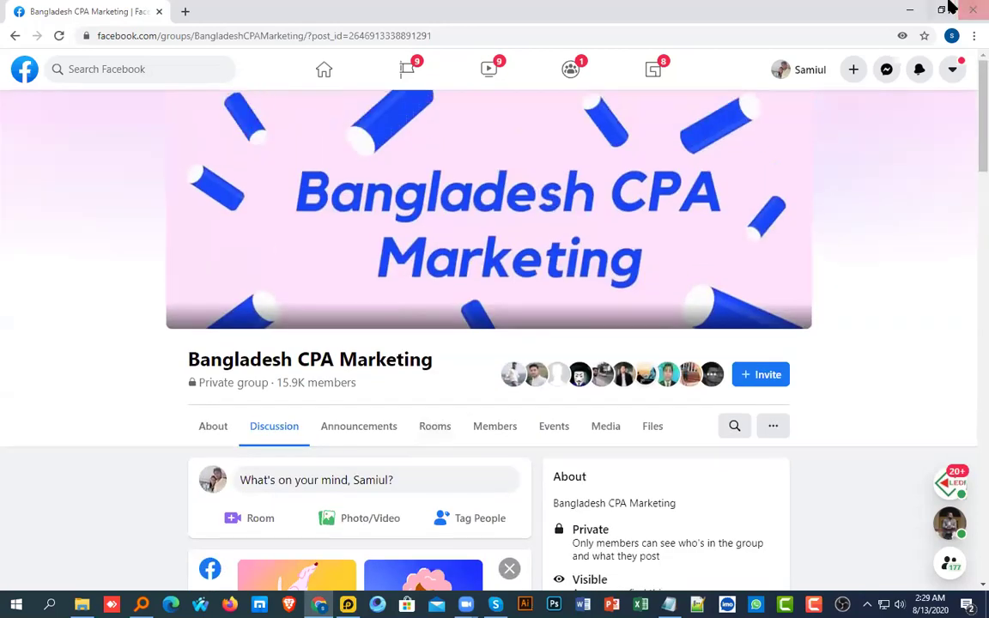
left_click(910, 10)
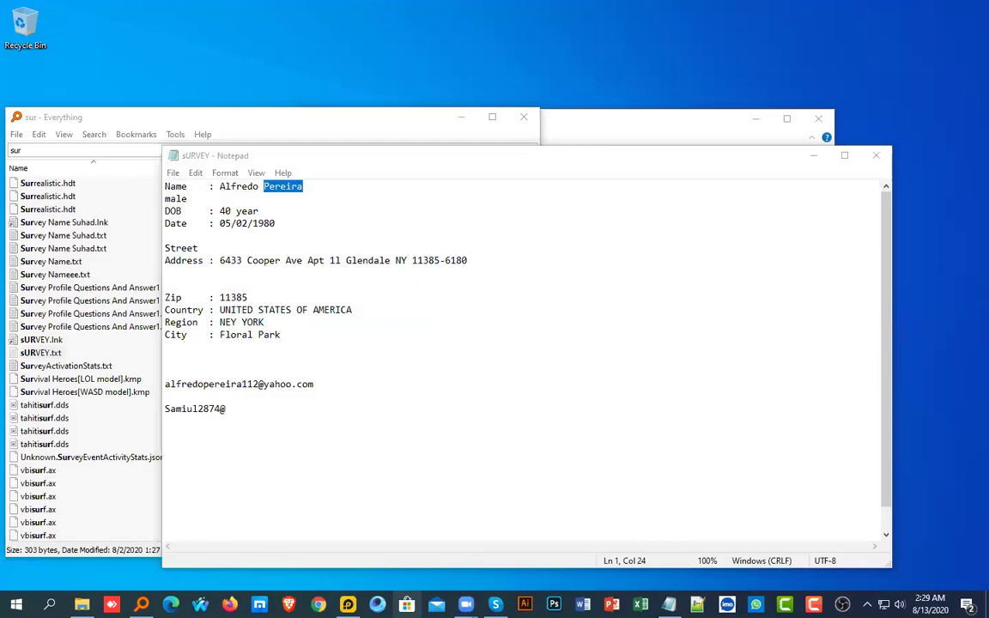